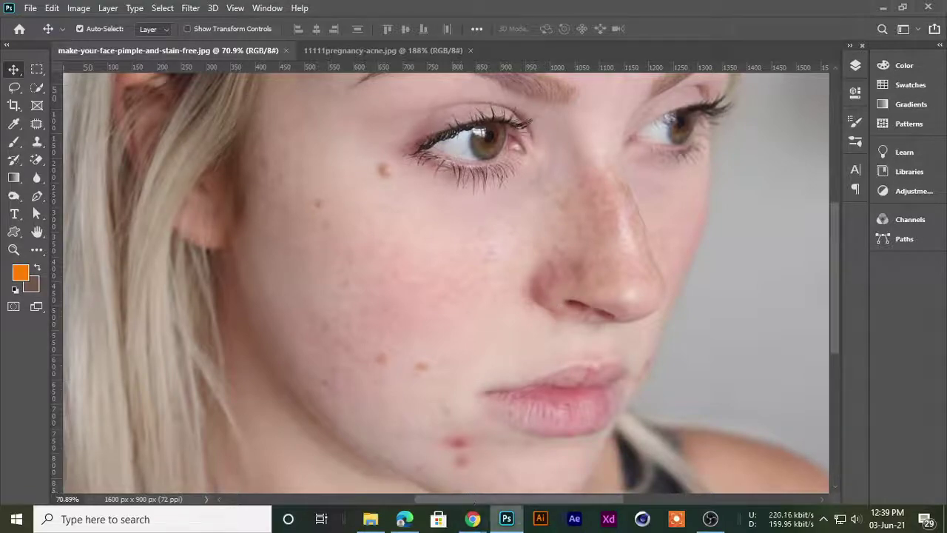
Switch to Chrome to check the ongoing Google Meet call, and return to the face photo in Photoshop
{"action": "left_click", "coordinate": [475, 522]}
{"action": "left_click", "coordinate": [432, 450]}
{"action": "mouse_move", "coordinate": [529, 251]}
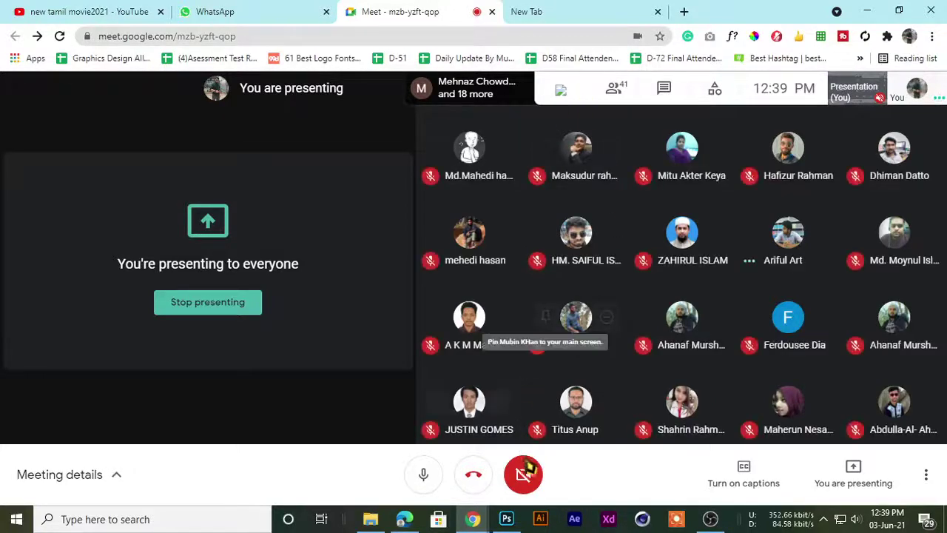
{"action": "left_click", "coordinate": [507, 519]}
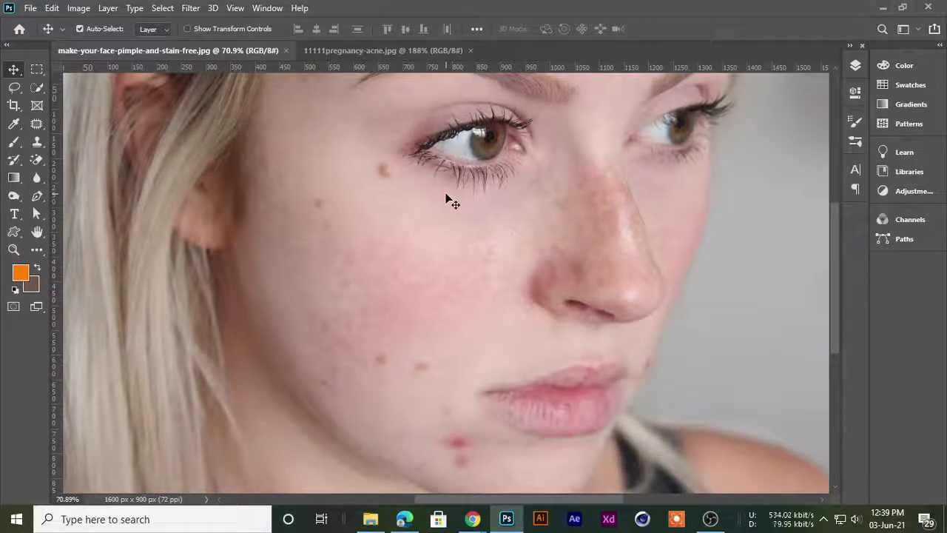
Examine the moles and pimples on the woman's cheek and chin, both across the whole photo and close up
{"action": "scroll", "coordinate": [414, 268], "scroll_direction": "down", "scroll_amount": 2}
{"action": "scroll", "coordinate": [414, 268], "scroll_direction": "down", "scroll_amount": 2}
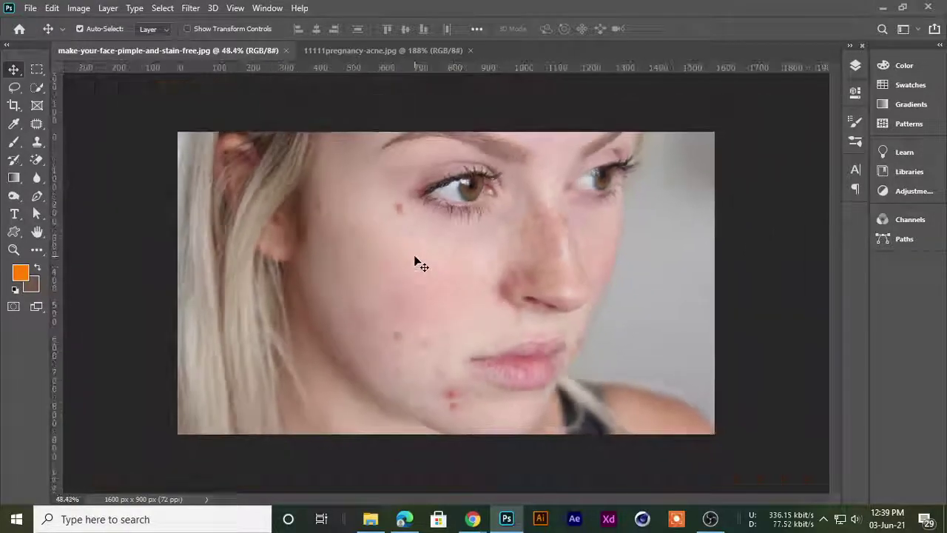
{"action": "scroll", "coordinate": [415, 263], "scroll_direction": "up", "scroll_amount": 1}
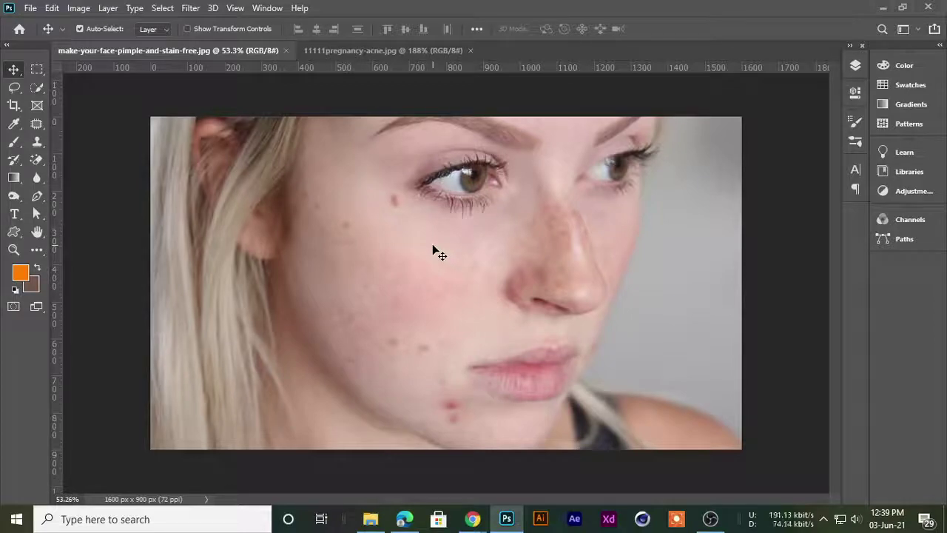
{"action": "scroll", "coordinate": [433, 250], "scroll_direction": "up", "scroll_amount": 5}
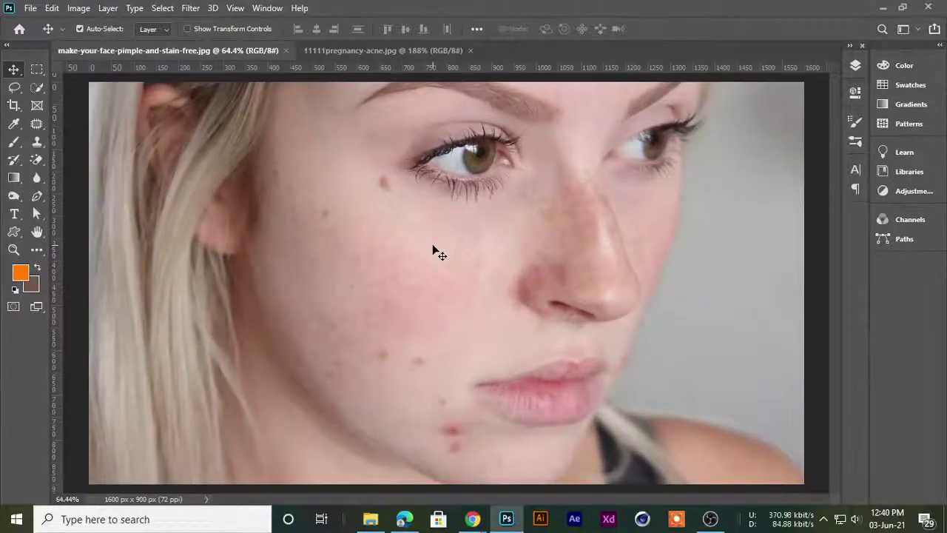
{"action": "scroll", "coordinate": [433, 249], "scroll_direction": "down", "scroll_amount": 3}
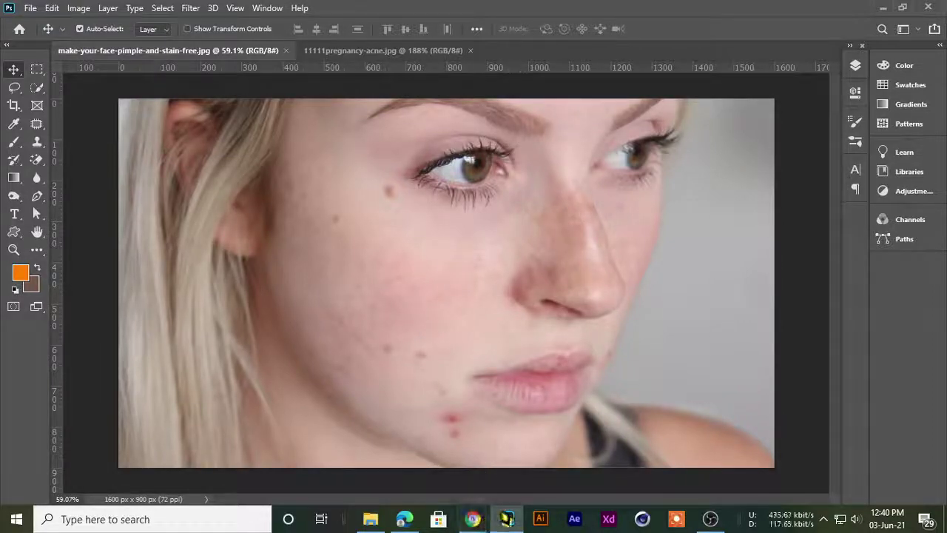
{"action": "mouse_move", "coordinate": [480, 520]}
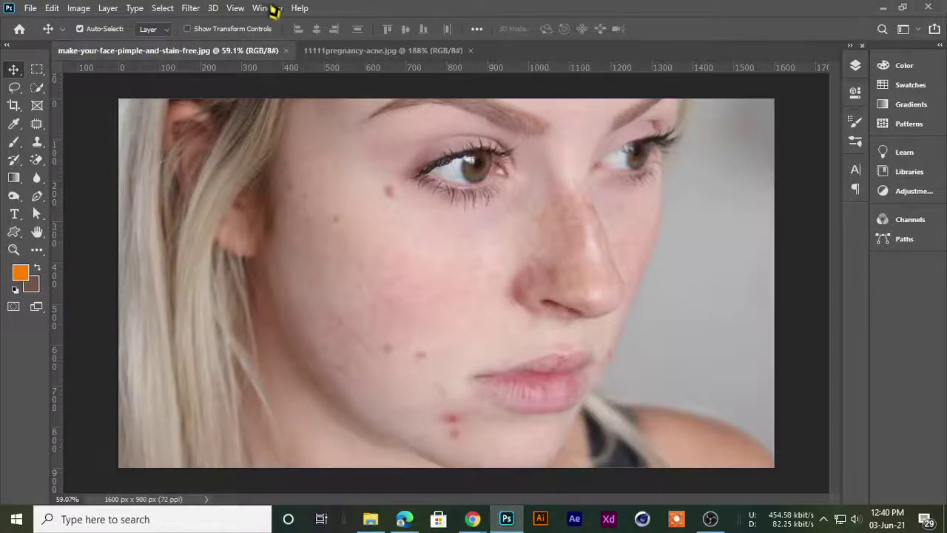
{"action": "scroll", "coordinate": [235, 194], "scroll_direction": "up", "scroll_amount": 1}
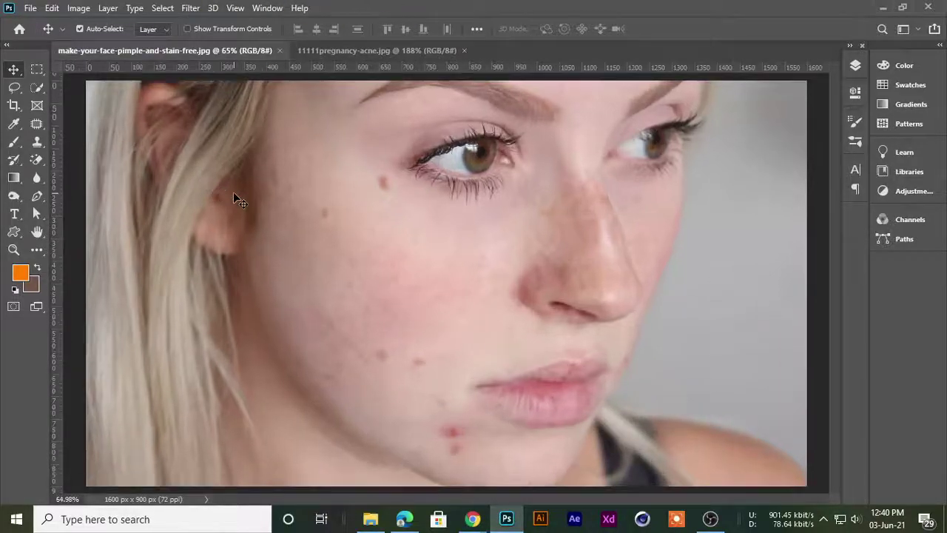
{"action": "scroll", "coordinate": [234, 194], "scroll_direction": "down", "scroll_amount": 1}
{"action": "scroll", "coordinate": [239, 182], "scroll_direction": "up", "scroll_amount": 1}
{"action": "scroll", "coordinate": [239, 181], "scroll_direction": "down", "scroll_amount": 1}
{"action": "scroll", "coordinate": [239, 179], "scroll_direction": "up", "scroll_amount": 1}
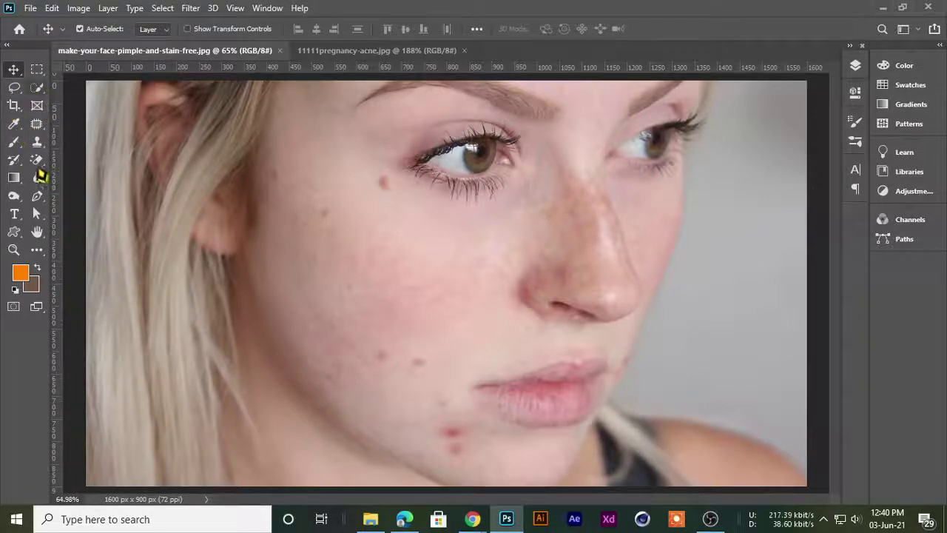
Activate the Spot Healing Brush Tool in place of the Patch Tool
{"action": "left_click", "coordinate": [35, 126]}
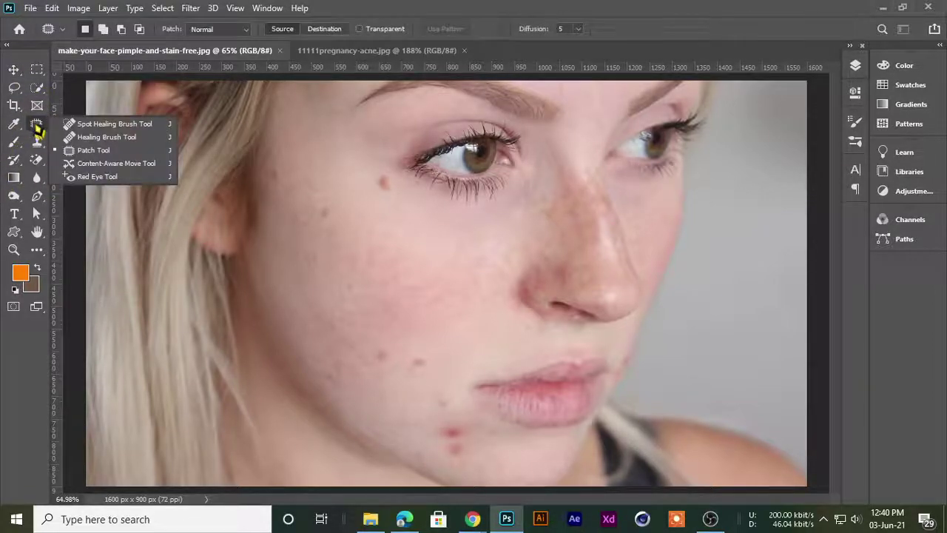
{"action": "left_click", "coordinate": [96, 124]}
{"action": "right_click", "coordinate": [38, 125]}
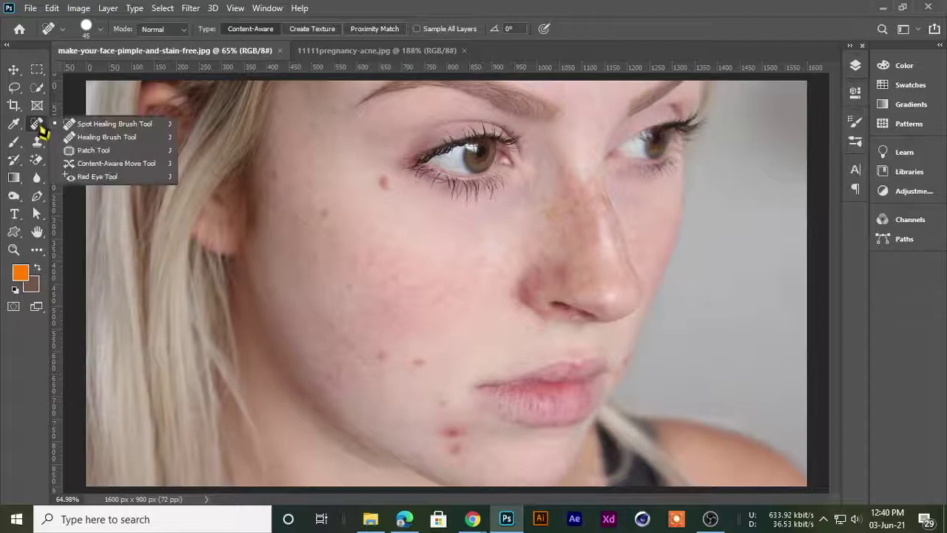
{"action": "left_click", "coordinate": [65, 127]}
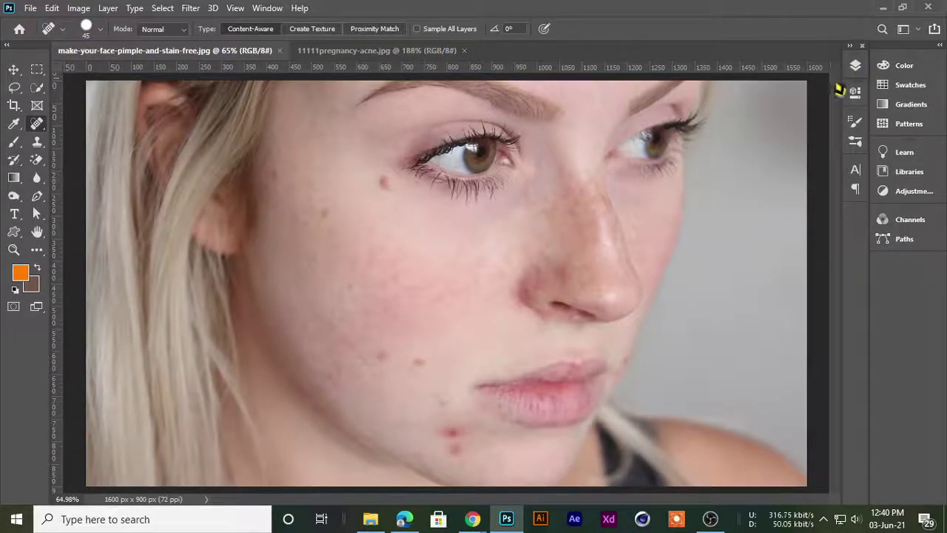
Show the layer list and duplicate the Background layer of the face photo
{"action": "left_click", "coordinate": [855, 65]}
{"action": "left_click_drag", "start_coordinate": [788, 149], "coordinate": [799, 481]}
{"action": "scroll", "coordinate": [446, 271], "scroll_direction": "down", "scroll_amount": 3}
{"action": "scroll", "coordinate": [446, 272], "scroll_direction": "up", "scroll_amount": 2}
{"action": "scroll", "coordinate": [445, 272], "scroll_direction": "down", "scroll_amount": 2}
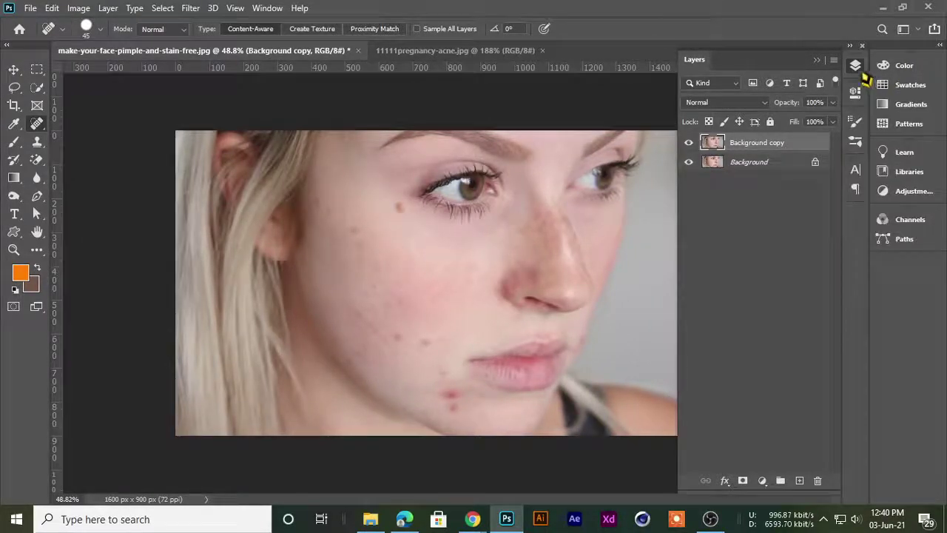
Undock the Layers panel and expand it as a floating panel beside the photo
{"action": "left_click_drag", "start_coordinate": [857, 68], "coordinate": [791, 83]}
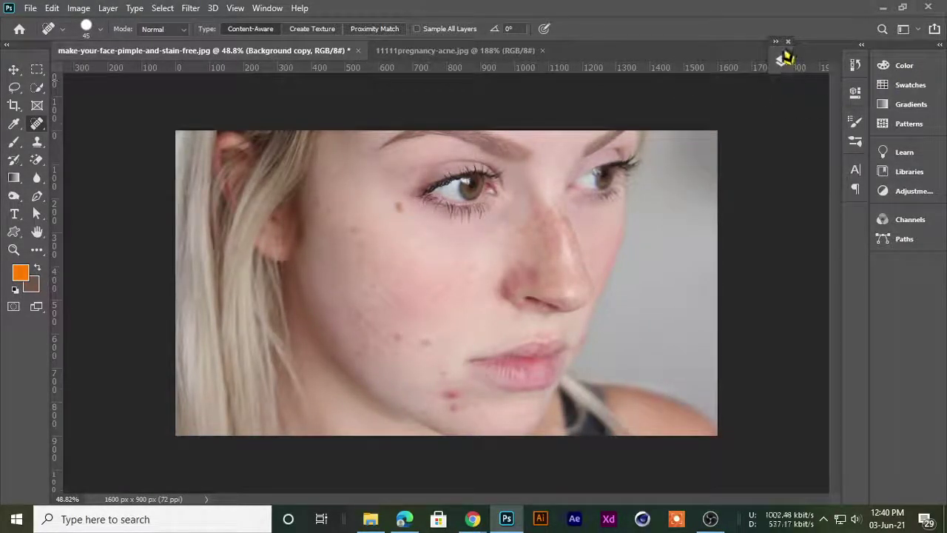
{"action": "left_click", "coordinate": [782, 59]}
{"action": "mouse_move", "coordinate": [840, 52]}
{"action": "left_mouse_down"}
{"action": "mouse_move", "coordinate": [856, 51]}
{"action": "mouse_move", "coordinate": [840, 51]}
{"action": "left_mouse_up"}
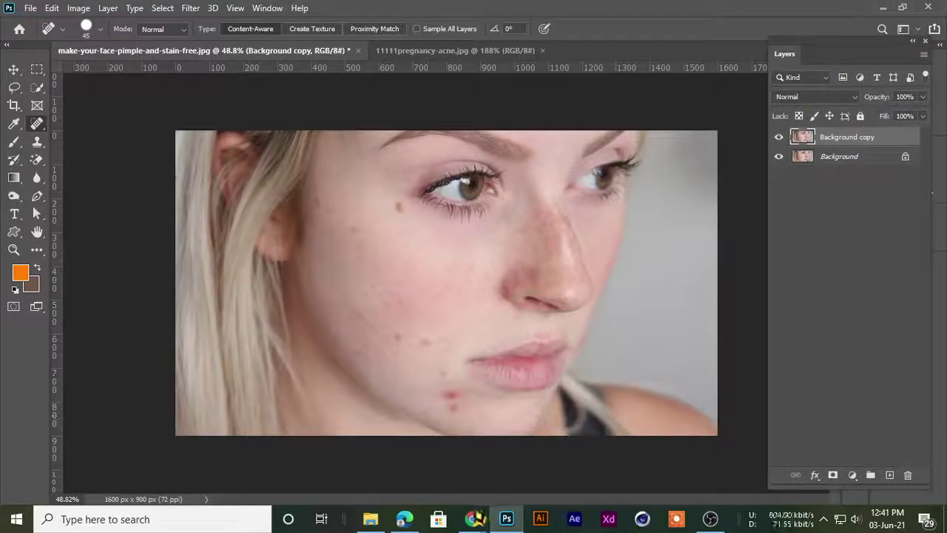
Switch to the Google Meet call in Chrome, admit the waiting participant, and minimize the browser to return to Photoshop
{"action": "mouse_move", "coordinate": [472, 519]}
{"action": "left_click", "coordinate": [399, 430]}
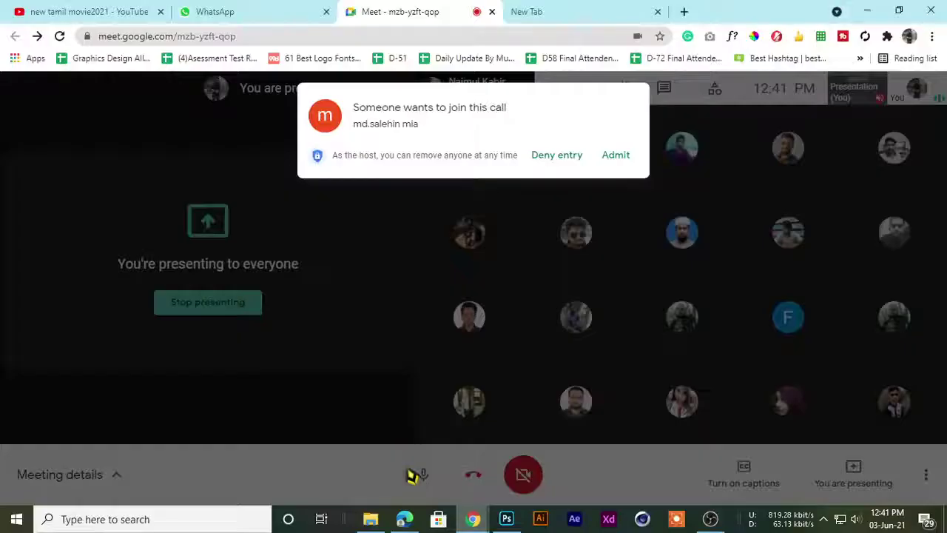
{"action": "left_click", "coordinate": [616, 155]}
{"action": "left_click", "coordinate": [869, 10]}
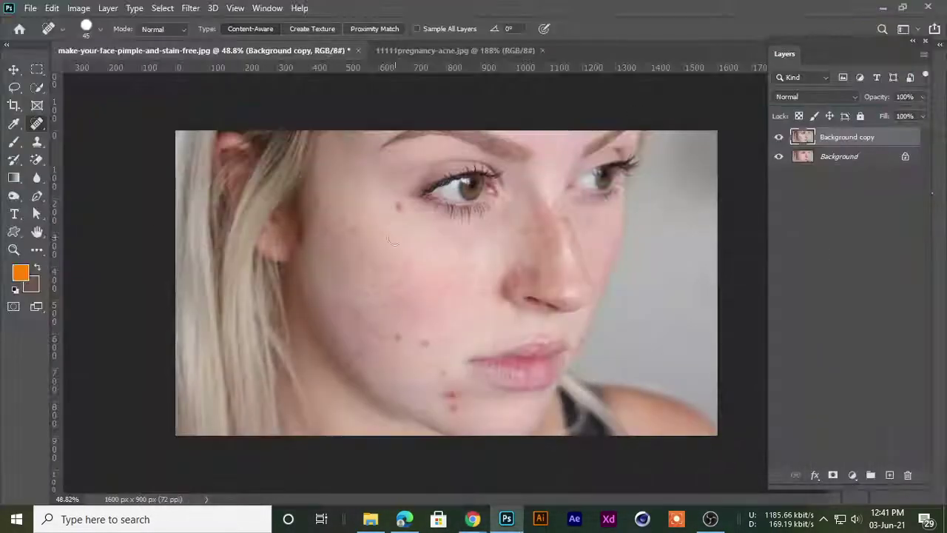
Hide the original Background layer and make the Background copy layer active, with the Move tool selected
{"action": "left_click", "coordinate": [14, 69]}
{"action": "left_click", "coordinate": [48, 69]}
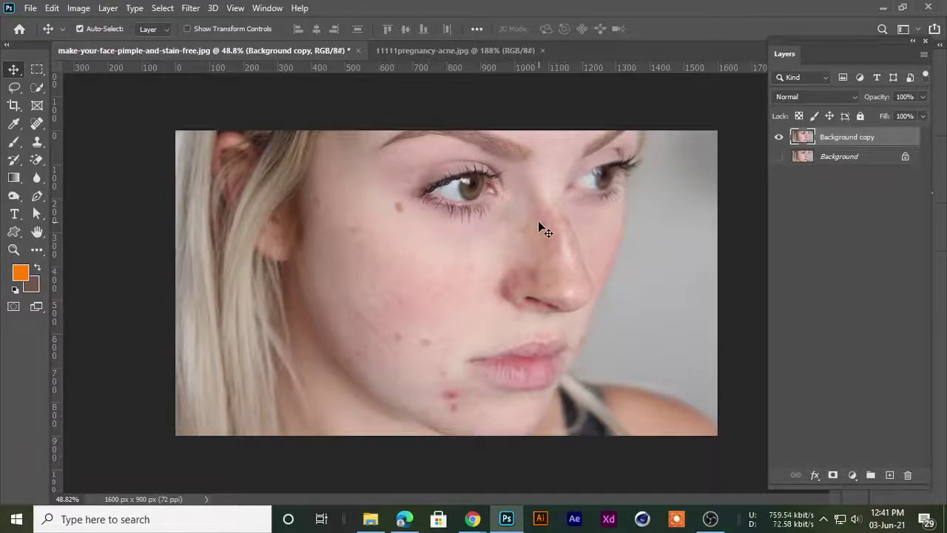
{"action": "scroll", "coordinate": [415, 229], "scroll_direction": "up", "scroll_amount": 2}
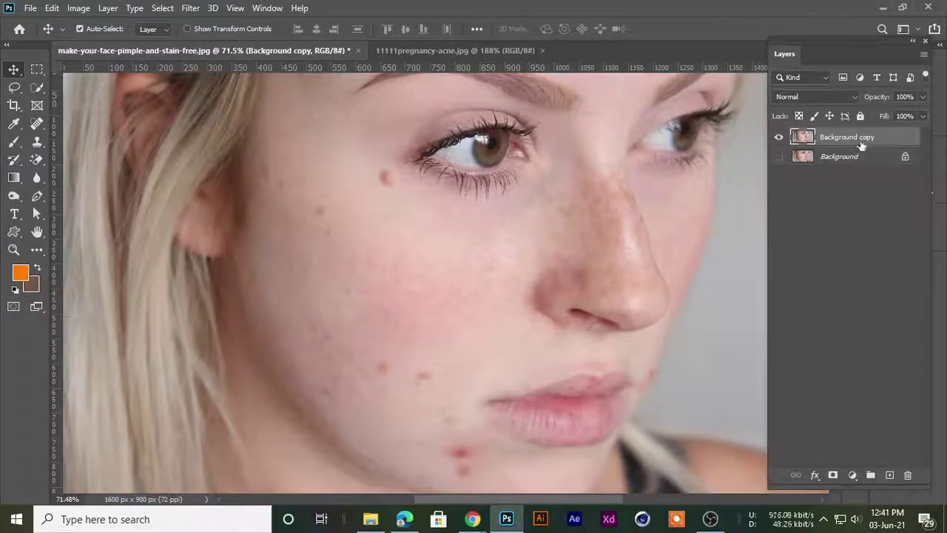
{"action": "left_click", "coordinate": [835, 159]}
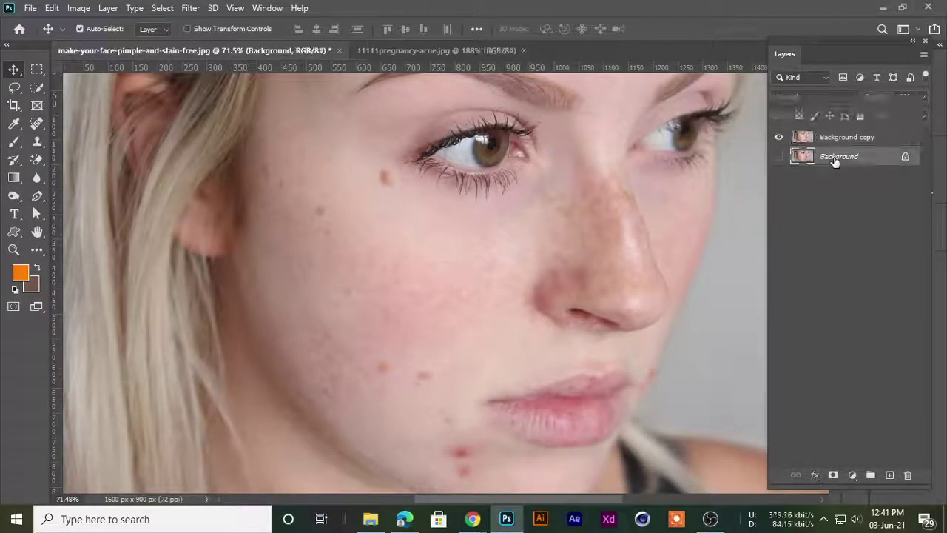
{"action": "left_click", "coordinate": [824, 142]}
{"action": "scroll", "coordinate": [422, 232], "scroll_direction": "down", "scroll_amount": 1}
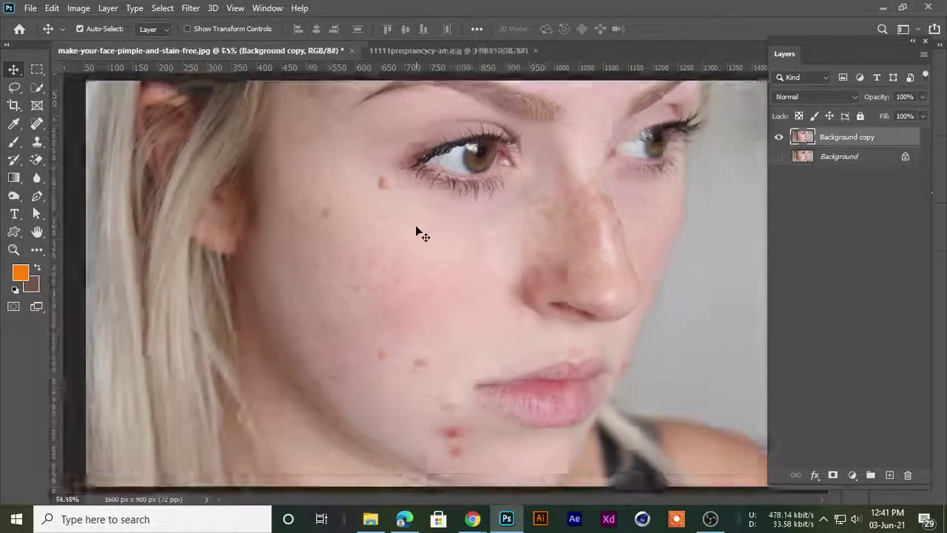
{"action": "scroll", "coordinate": [387, 208], "scroll_direction": "up", "scroll_amount": 1}
Activate the Spot Healing Brush Tool and enlarge its brush to 50 px
{"action": "right_click", "coordinate": [37, 123]}
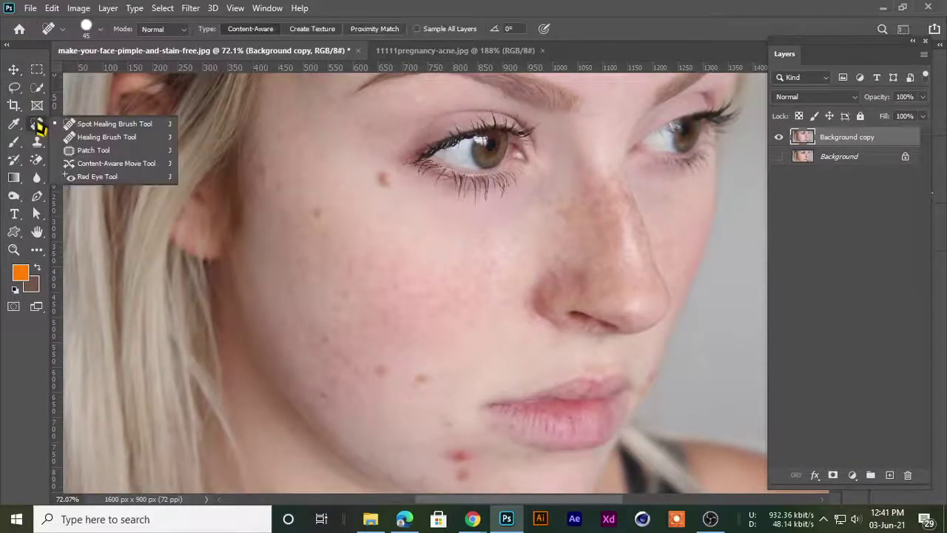
{"action": "left_click", "coordinate": [79, 125]}
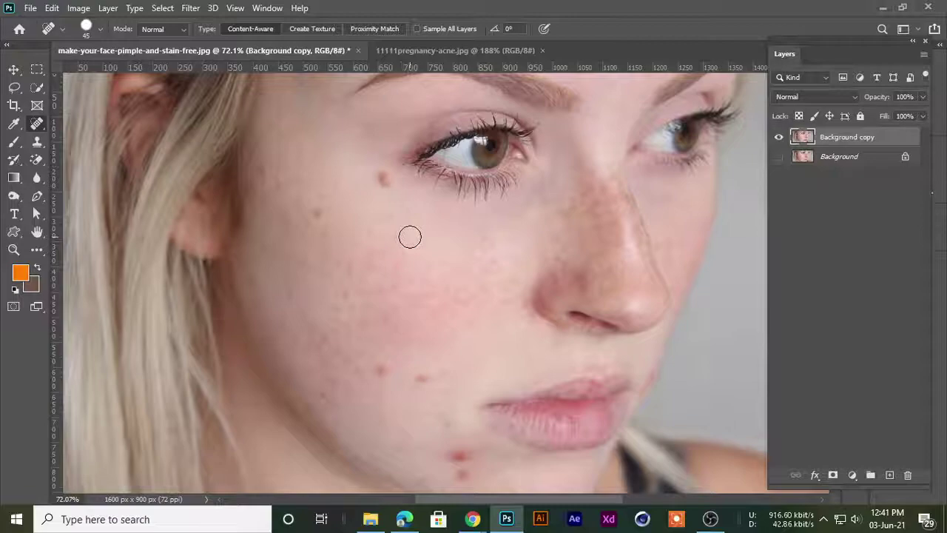
{"action": "key", "text": "bracketright"}
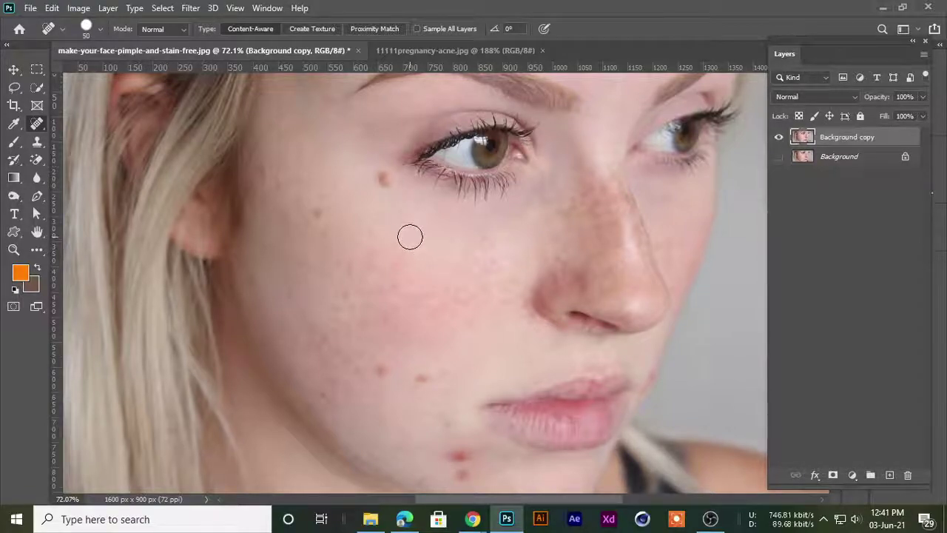
Search Windows for "sw", launch the keystroke display utility and start it
{"action": "key", "text": "super"}
{"action": "type", "text": "sw"}
{"action": "key", "text": "Return"}
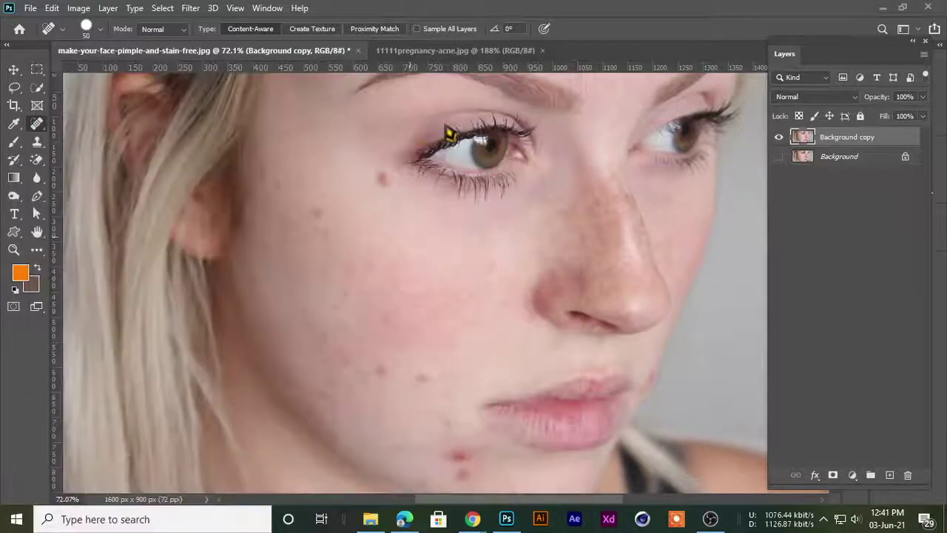
{"action": "left_click", "coordinate": [687, 119]}
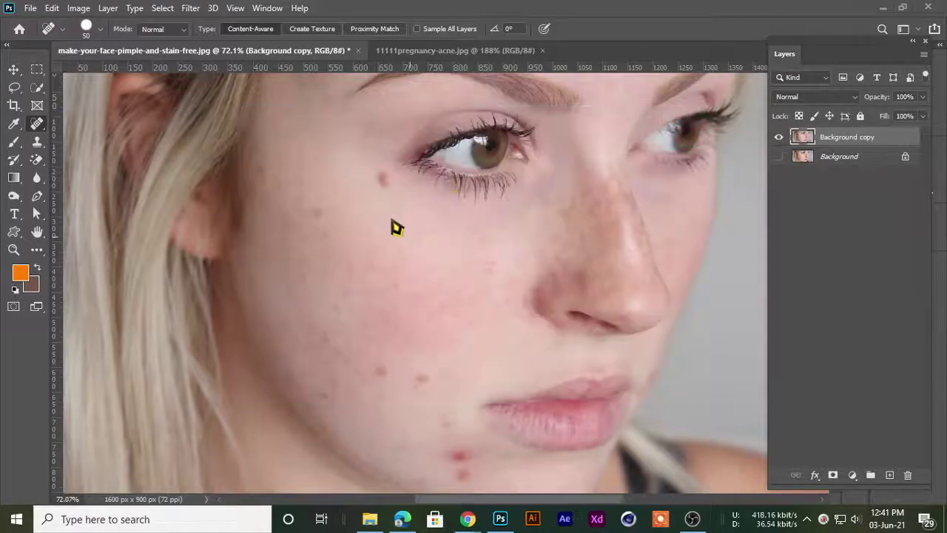
Try enlarging the healing brush by four increments and shrinking it by three
{"action": "key", "text": "bracketright"}
{"action": "key", "text": "bracketright"}
{"action": "key", "text": "bracketright"}
{"action": "key", "text": "bracketright"}
{"action": "key", "text": "bracketleft"}
{"action": "key", "text": "bracketleft"}
{"action": "key", "text": "bracketleft"}
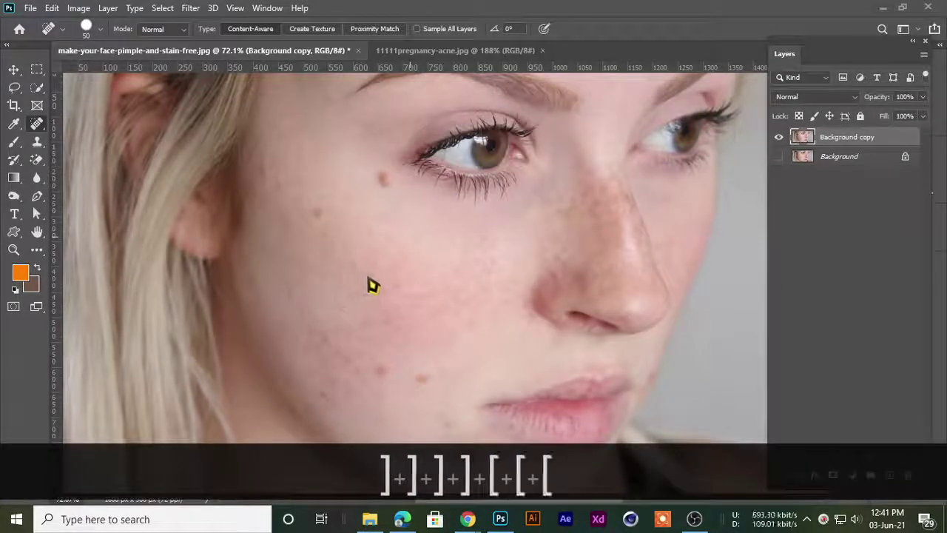
Enlarge the Spot Healing Brush to 80 px
{"action": "left_click", "coordinate": [36, 125]}
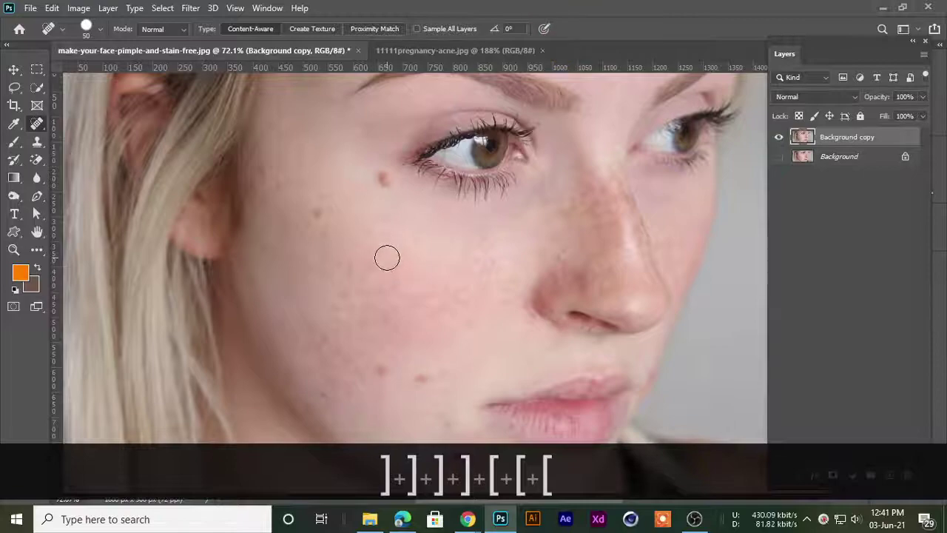
{"action": "key", "text": "bracketright"}
{"action": "key", "text": "bracketright"}
{"action": "key", "text": "bracketright"}
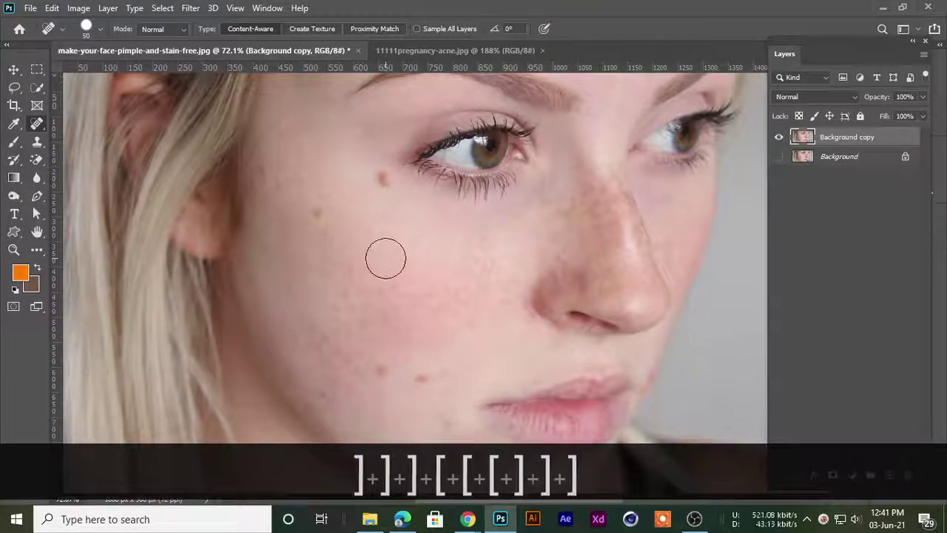
{"action": "key", "text": "Caps_Lock"}
{"action": "key", "text": "Caps_Lock"}
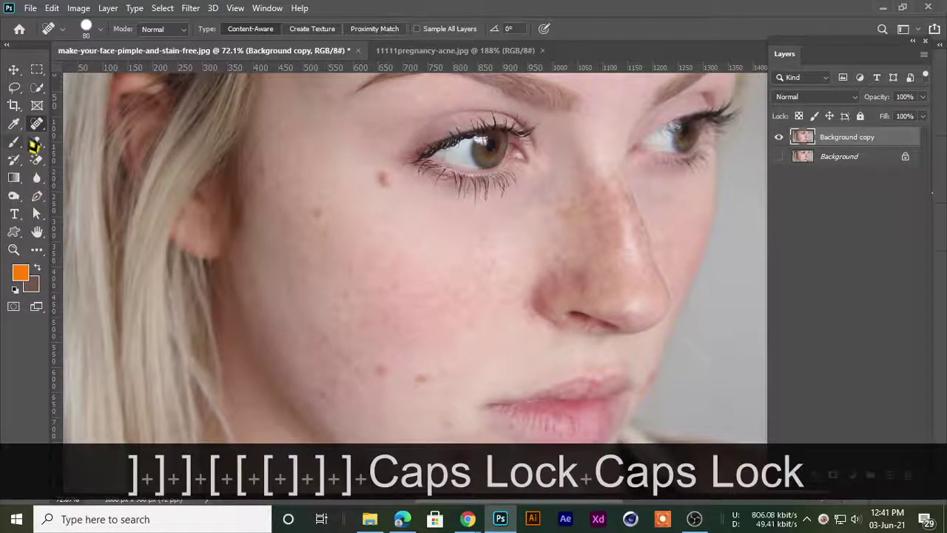
Inspect the healing brush's size and hardness options and its list of blending modes, keeping the mode at Normal
{"action": "left_click", "coordinate": [102, 31]}
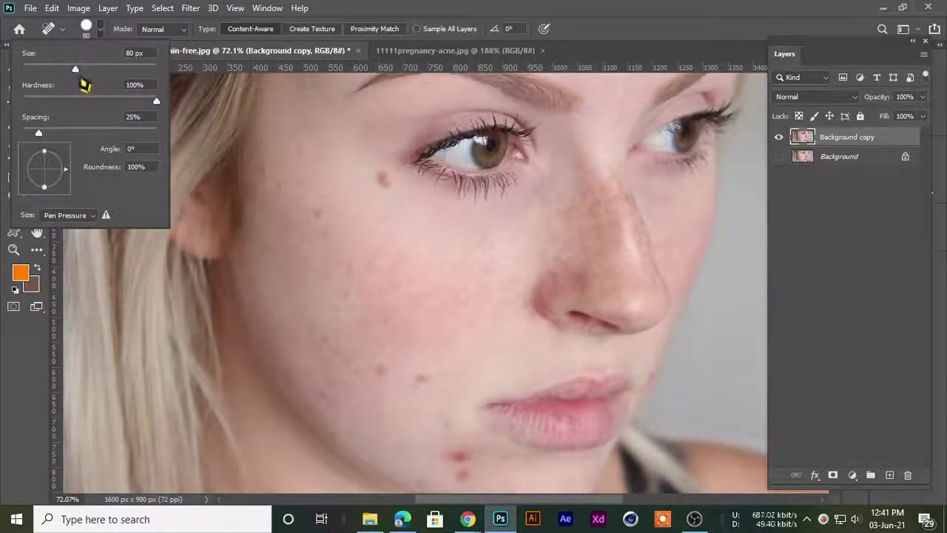
{"action": "left_click", "coordinate": [429, 11]}
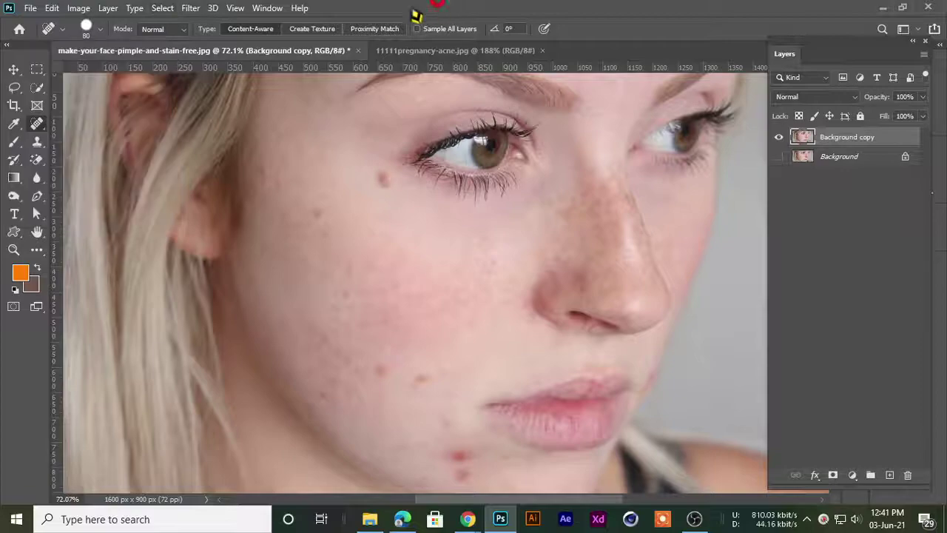
{"action": "left_click", "coordinate": [160, 30]}
{"action": "left_click", "coordinate": [165, 35]}
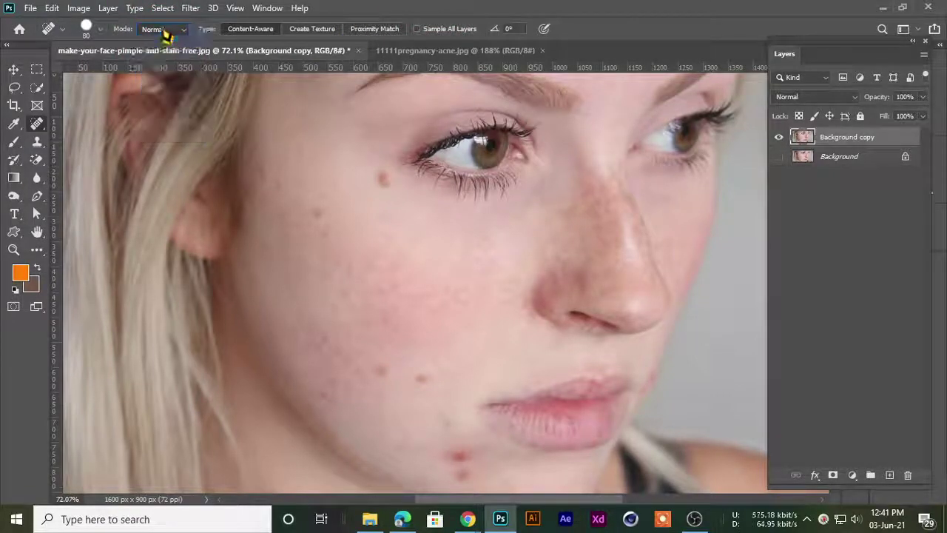
{"action": "left_click", "coordinate": [164, 32]}
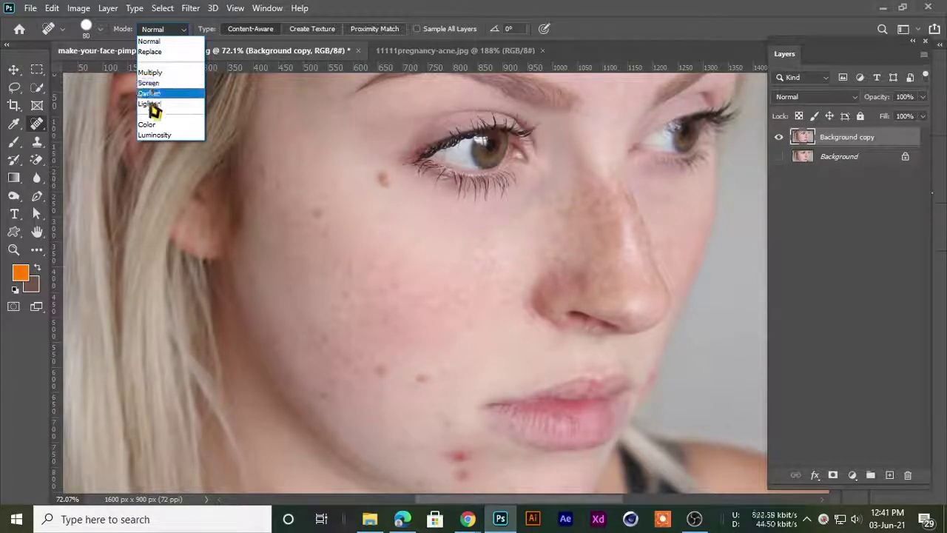
{"action": "left_click", "coordinate": [158, 42]}
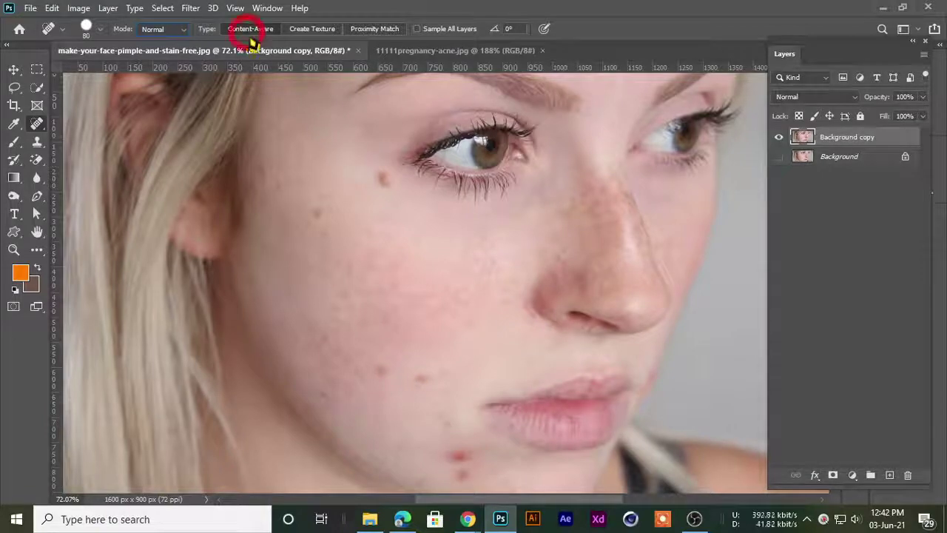
Try the Create Texture and Proximity Match healing types, return to Content-Aware, and enable Sample All Layers
{"action": "left_click", "coordinate": [314, 29]}
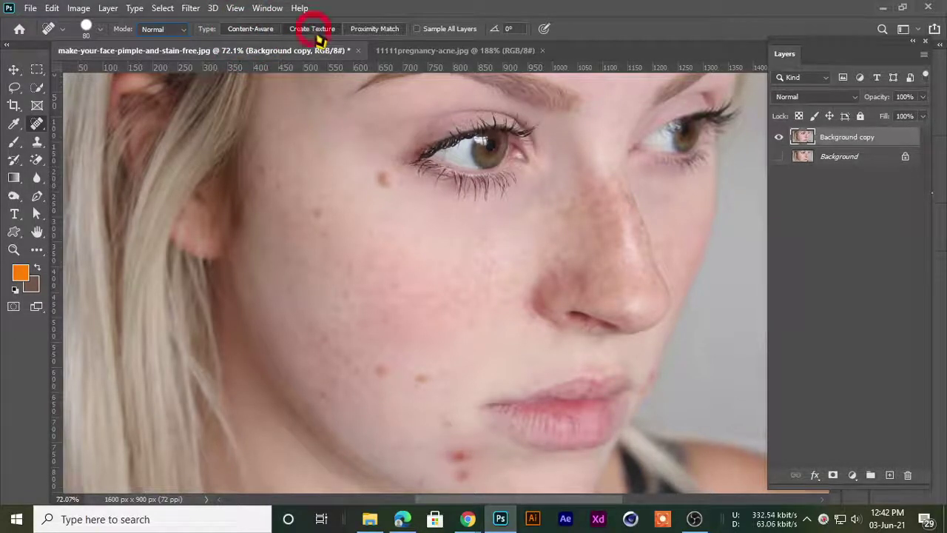
{"action": "left_click", "coordinate": [369, 32]}
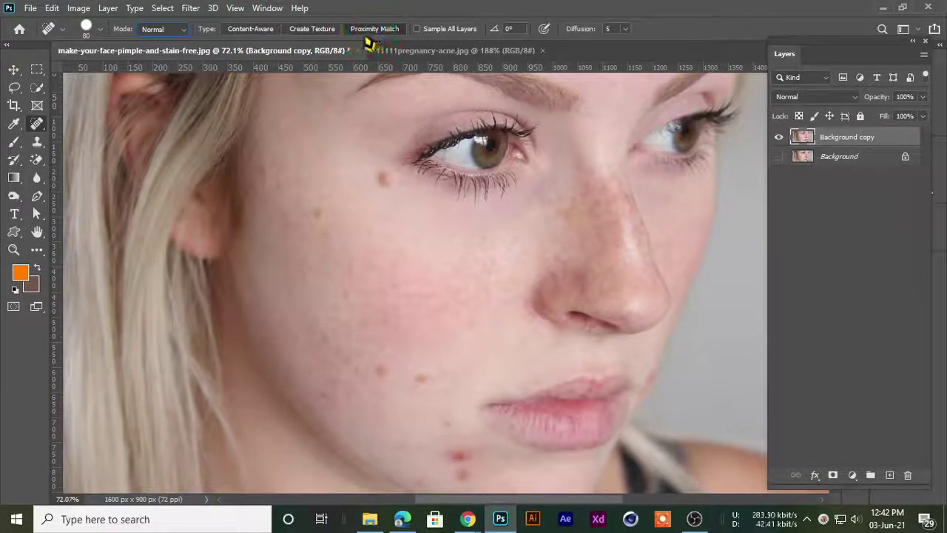
{"action": "left_click", "coordinate": [251, 31]}
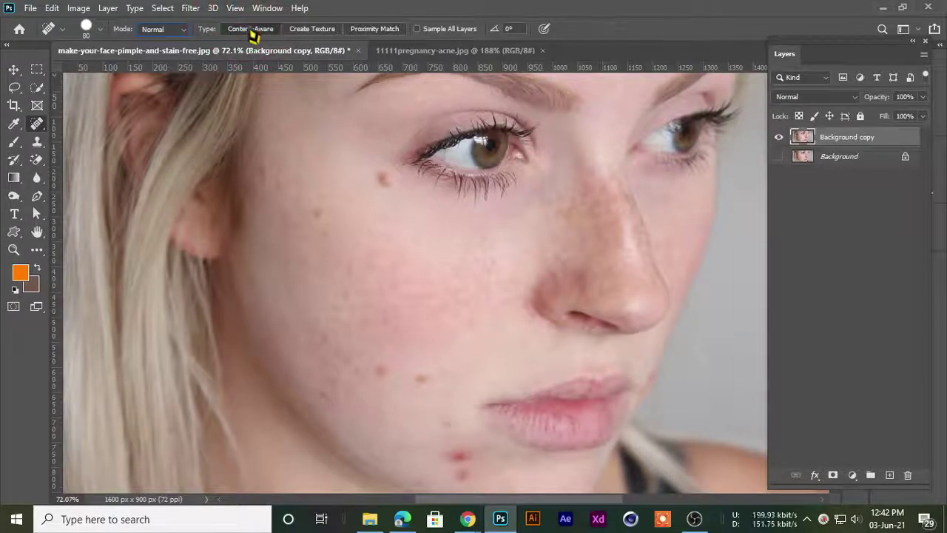
{"action": "left_click", "coordinate": [417, 32]}
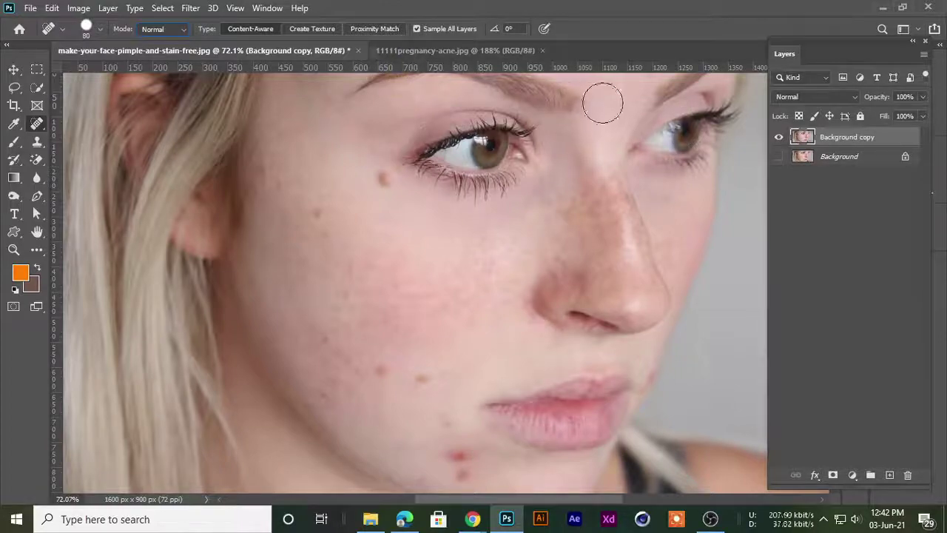
{"action": "key", "text": "Return"}
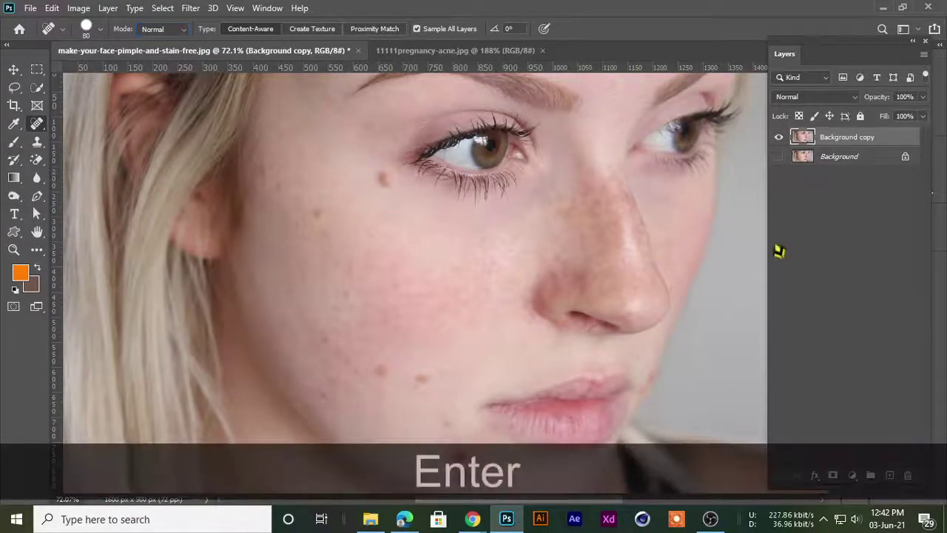
Hide and redisplay the Background copy layer, and examine the blemishes on the woman's cheek and chin
{"action": "left_click", "coordinate": [781, 138]}
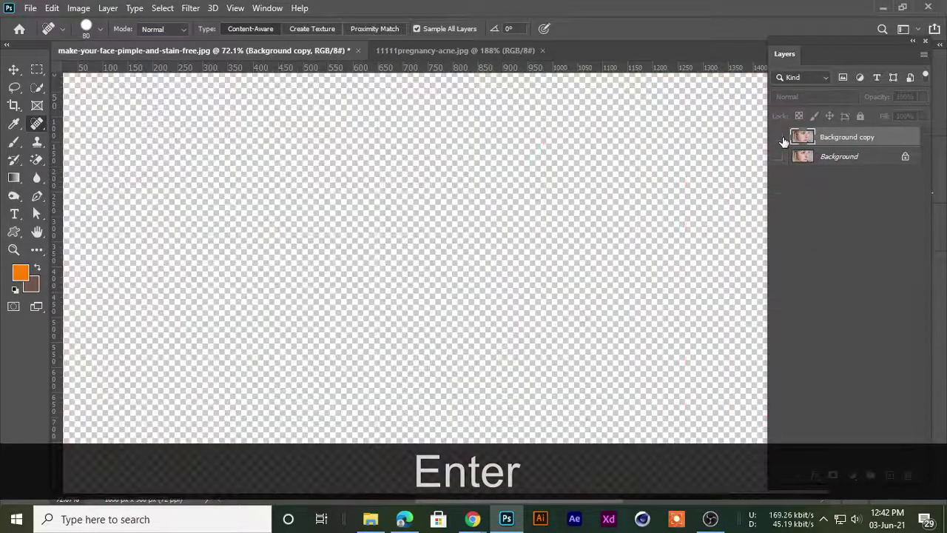
{"action": "left_click", "coordinate": [781, 139]}
{"action": "scroll", "coordinate": [411, 275], "scroll_direction": "down", "scroll_amount": 2}
{"action": "scroll", "coordinate": [411, 275], "scroll_direction": "up", "scroll_amount": 3}
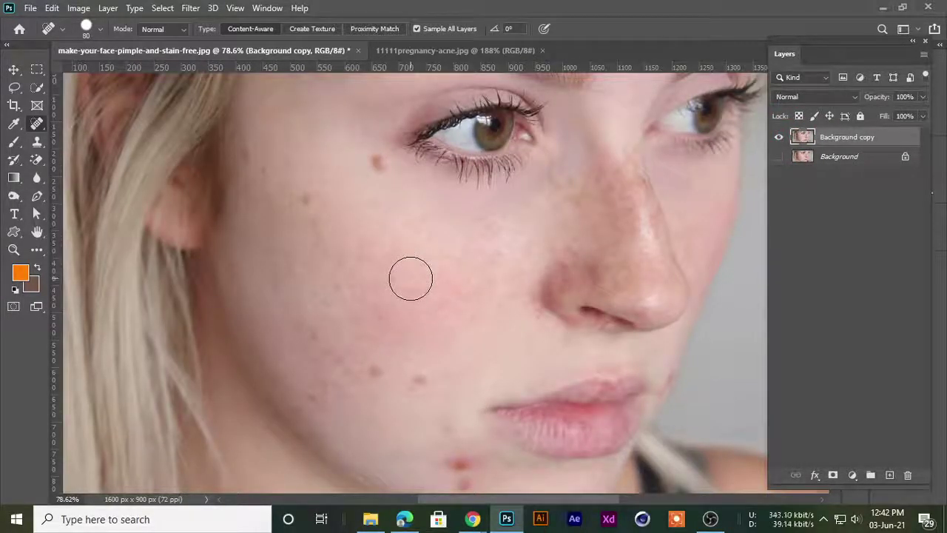
{"action": "scroll", "coordinate": [364, 292], "scroll_direction": "down", "scroll_amount": 2}
{"action": "scroll", "coordinate": [359, 309], "scroll_direction": "up", "scroll_amount": 2}
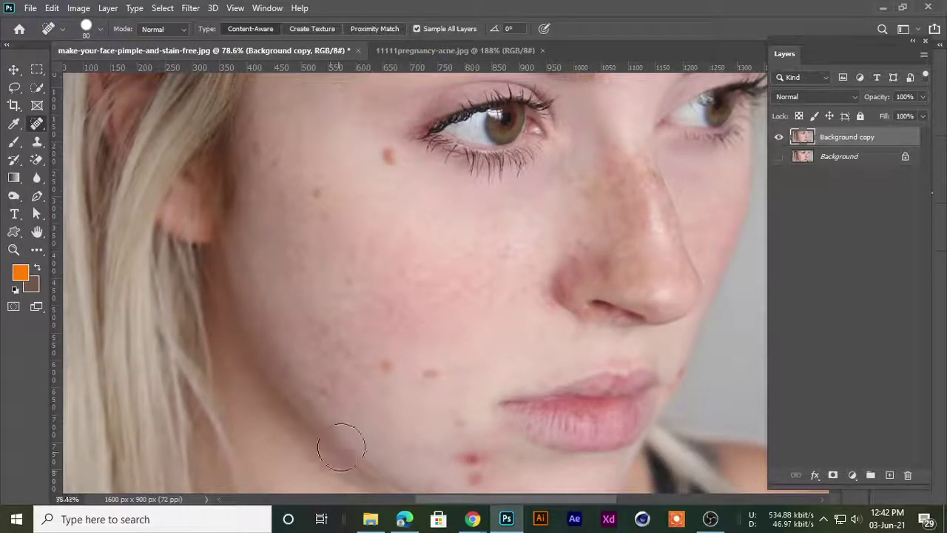
{"action": "scroll", "coordinate": [336, 443], "scroll_direction": "up", "scroll_amount": 1}
{"action": "scroll", "coordinate": [350, 397], "scroll_direction": "down", "scroll_amount": 1}
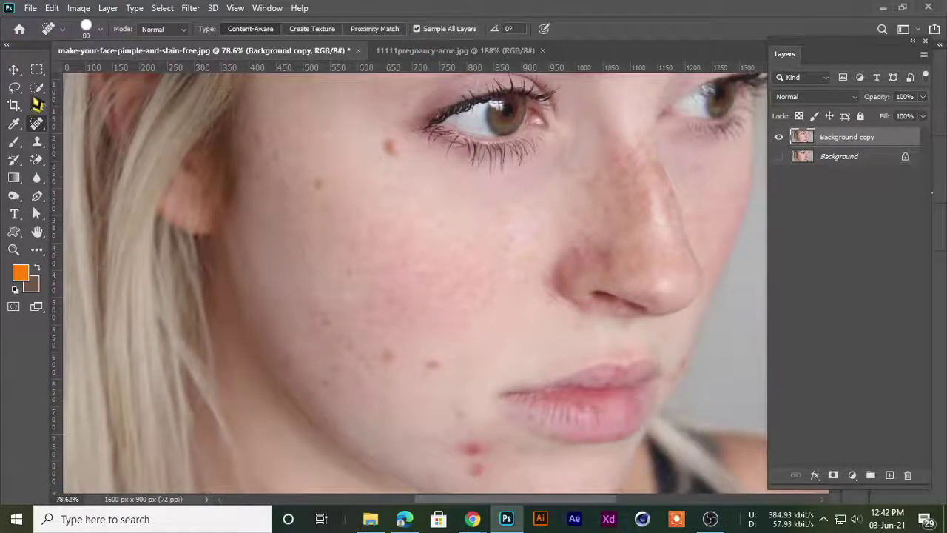
Reselect the Spot Healing Brush from the healing tools and set its size to 70 px
{"action": "right_click", "coordinate": [37, 124]}
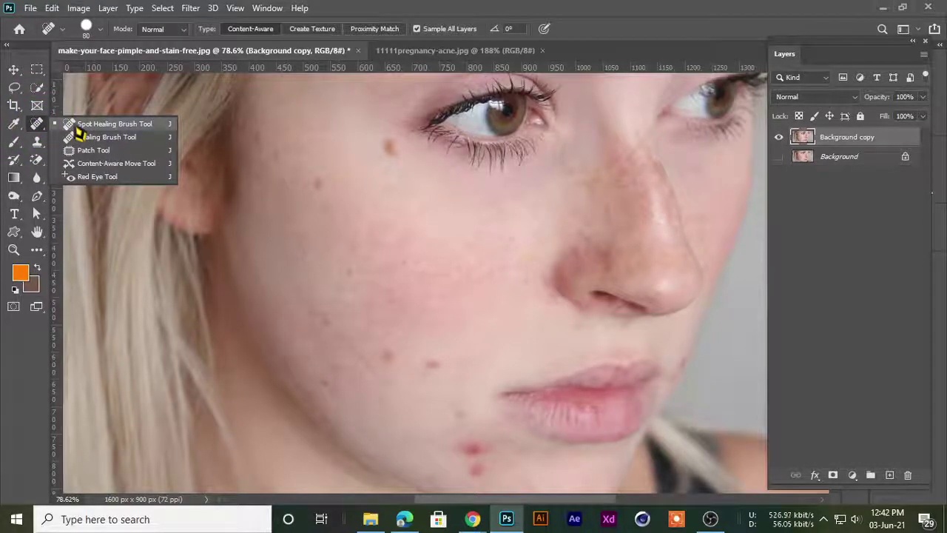
{"action": "left_click", "coordinate": [77, 124]}
{"action": "scroll", "coordinate": [415, 298], "scroll_direction": "down", "scroll_amount": 1}
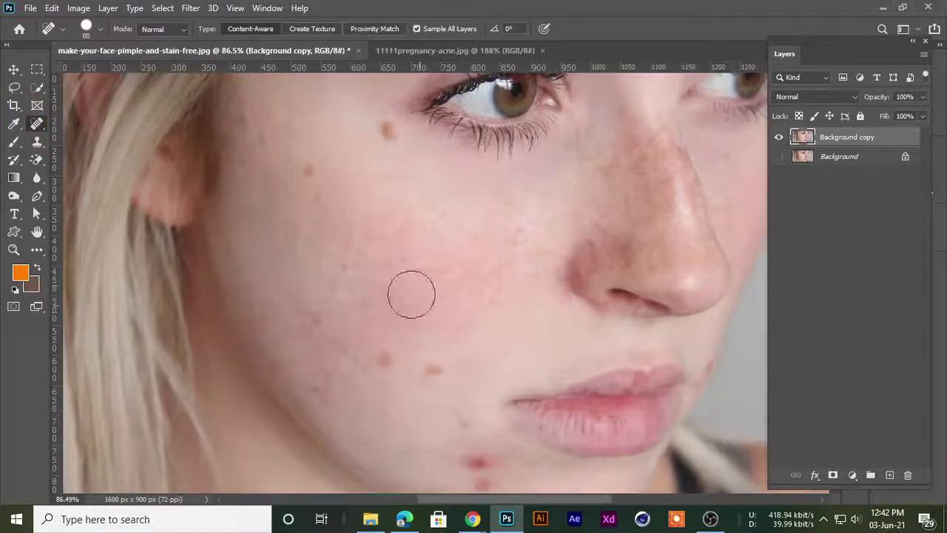
{"action": "right_click", "coordinate": [37, 125]}
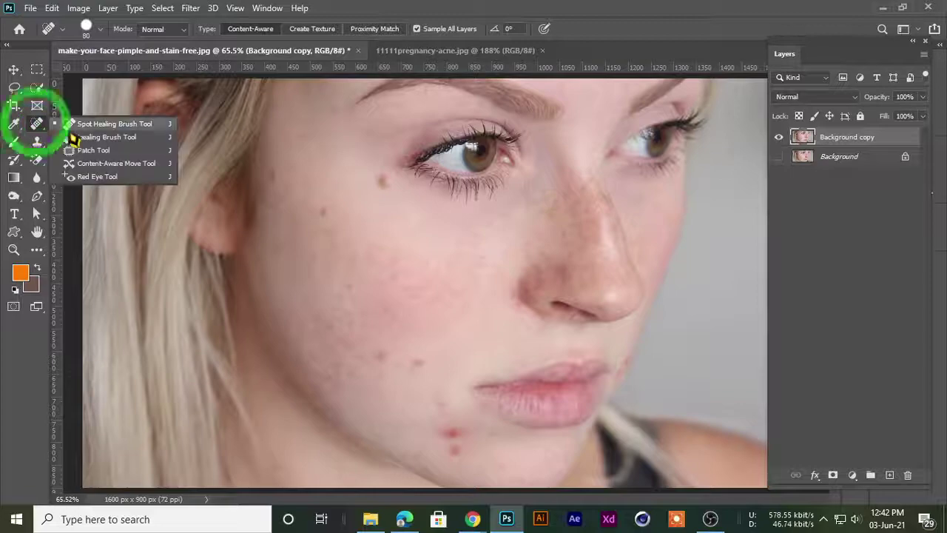
{"action": "left_click", "coordinate": [111, 124]}
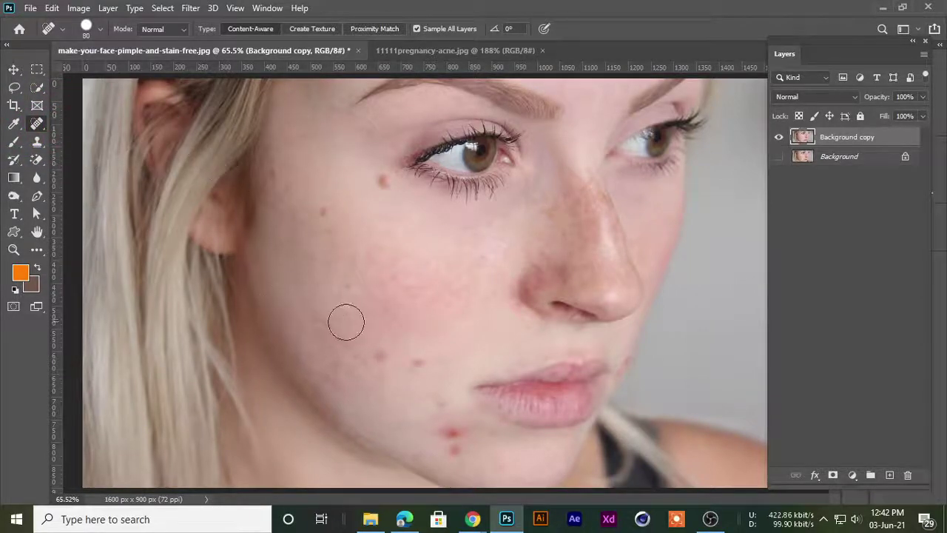
{"action": "key", "text": "bracketleft"}
{"action": "key", "text": "bracketleft"}
{"action": "key", "text": "bracketright"}
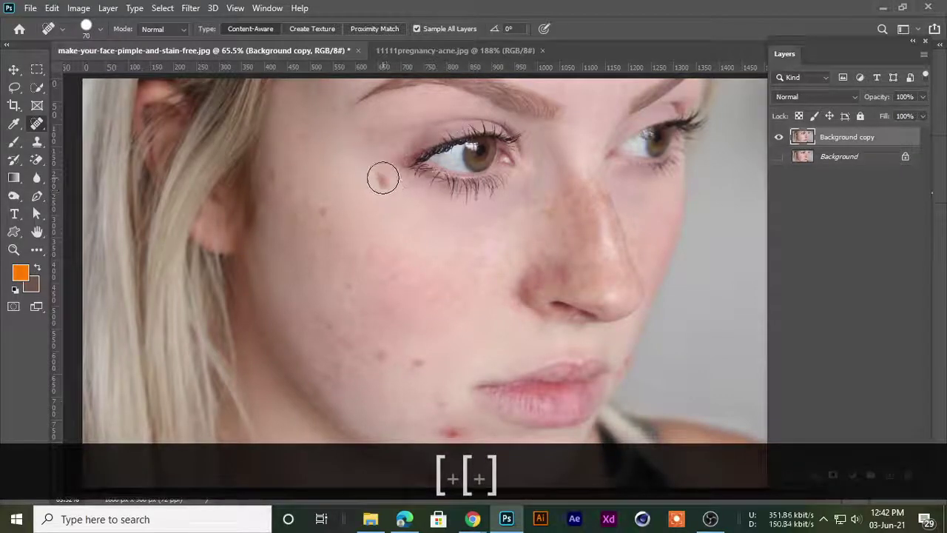
Heal the mole beside the eye and the small brown spot on the upper cheek
{"action": "left_click", "coordinate": [382, 181]}
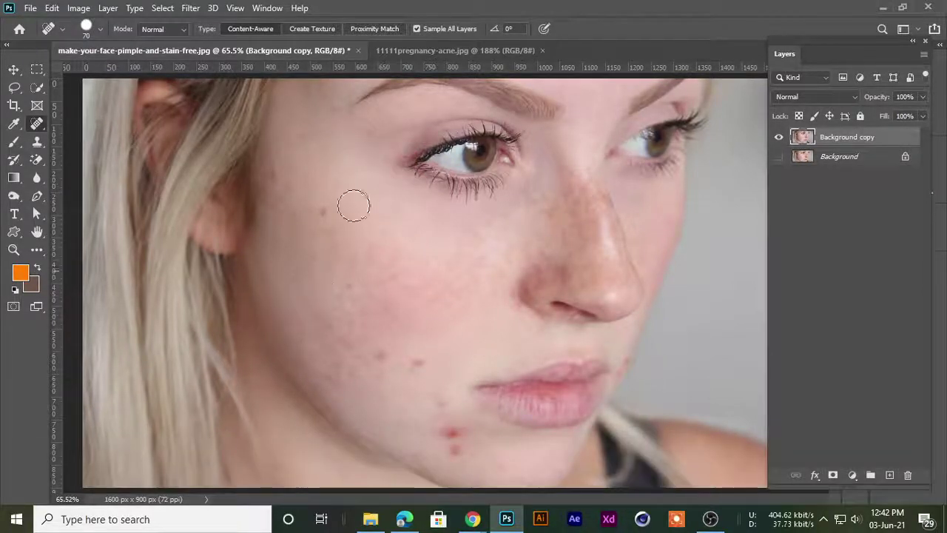
{"action": "scroll", "coordinate": [360, 173], "scroll_direction": "up", "scroll_amount": 4}
{"action": "left_click", "coordinate": [303, 249]}
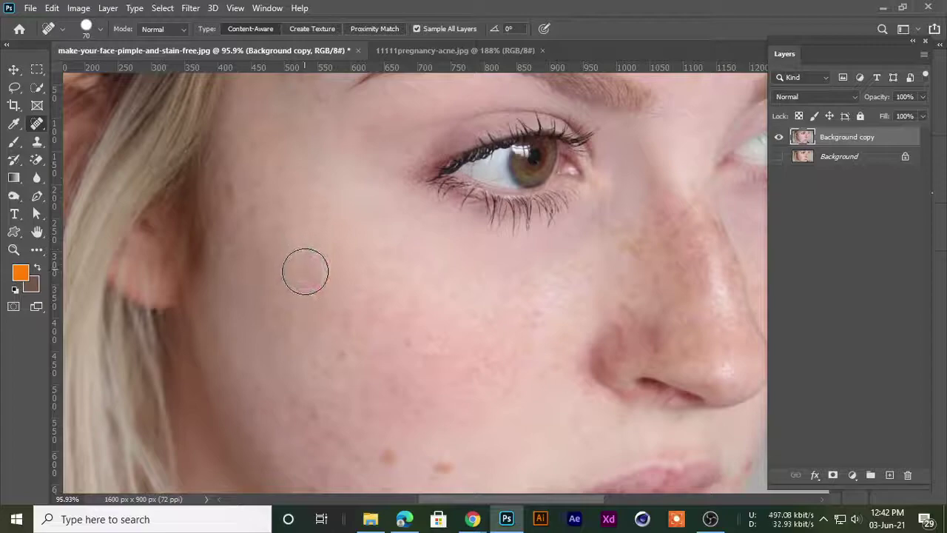
{"action": "scroll", "coordinate": [341, 281], "scroll_direction": "down", "scroll_amount": 4}
{"action": "scroll", "coordinate": [382, 361], "scroll_direction": "up", "scroll_amount": 6}
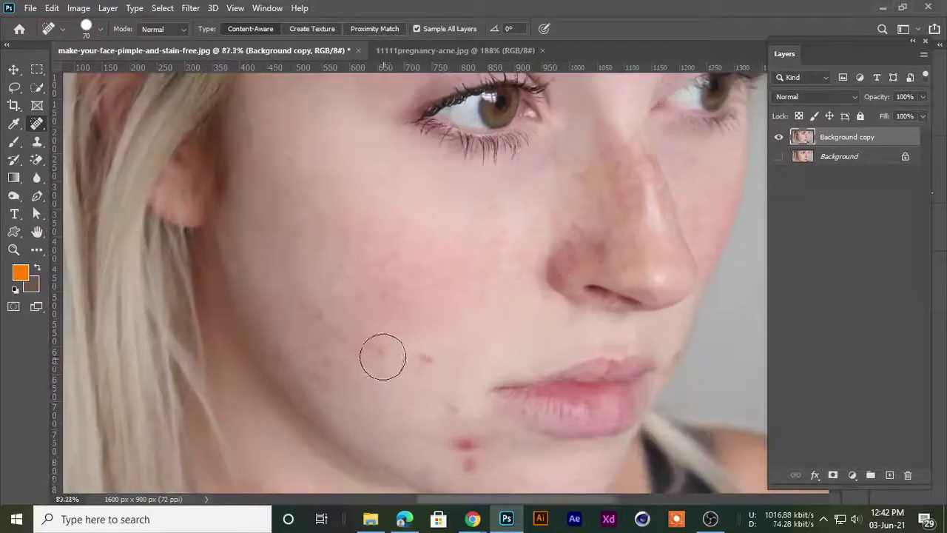
Heal the two spots on the lower cheek and the faint spot near the corner of the mouth
{"action": "key", "text": "space"}
{"action": "left_click_drag", "start_coordinate": [358, 355], "coordinate": [387, 273]}
{"action": "left_click", "coordinate": [400, 267]}
{"action": "left_click", "coordinate": [468, 276]}
{"action": "scroll", "coordinate": [370, 328], "scroll_direction": "down", "scroll_amount": 2}
{"action": "scroll", "coordinate": [477, 368], "scroll_direction": "up", "scroll_amount": 2}
{"action": "left_click", "coordinate": [476, 332]}
Heal the red pimples on the chin below the corner of the mouth
{"action": "key", "text": "space"}
{"action": "left_click_drag", "start_coordinate": [461, 374], "coordinate": [453, 241]}
{"action": "left_click", "coordinate": [469, 259]}
{"action": "left_click", "coordinate": [486, 285]}
{"action": "left_click", "coordinate": [495, 253]}
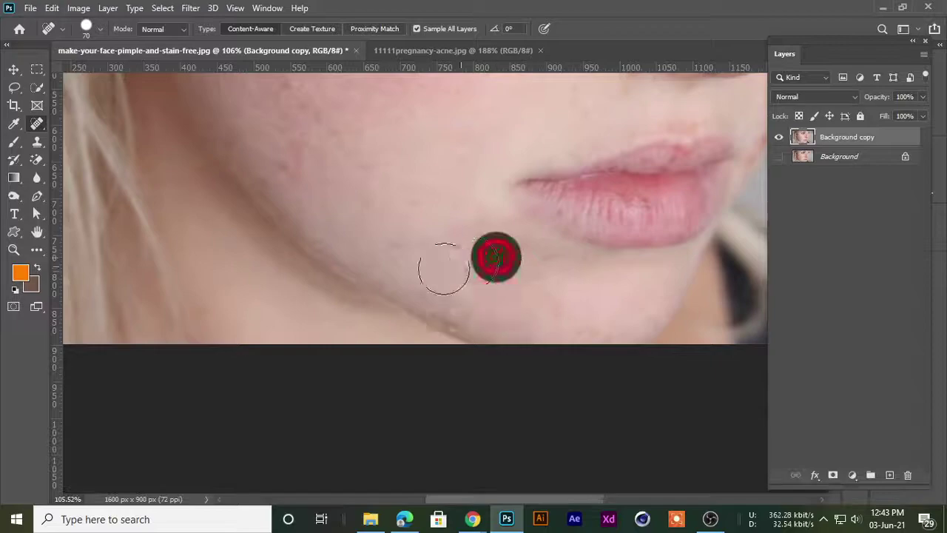
Examine the retouched cheek and chin for remaining blemishes, checking the skin closely and the face as a whole
{"action": "scroll", "coordinate": [397, 239], "scroll_direction": "down", "scroll_amount": 4}
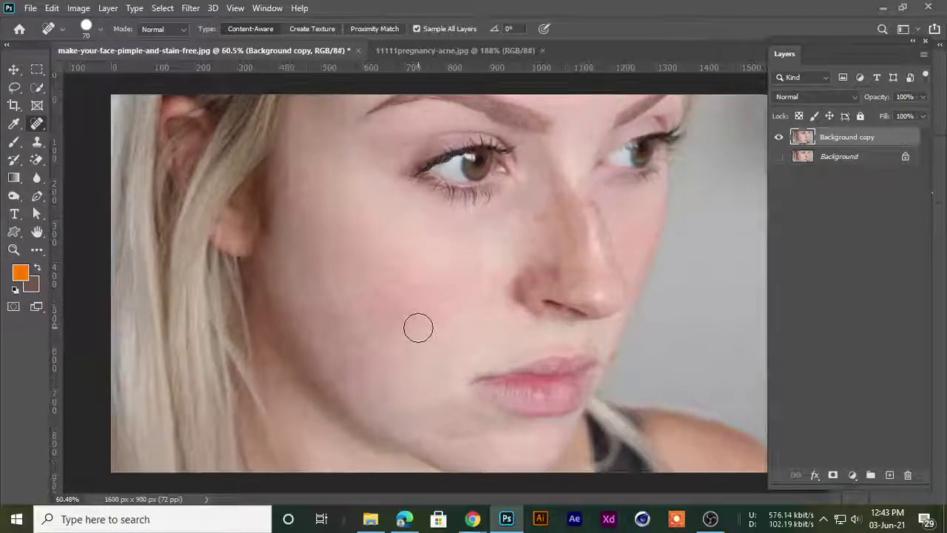
{"action": "scroll", "coordinate": [418, 327], "scroll_direction": "up", "scroll_amount": 1}
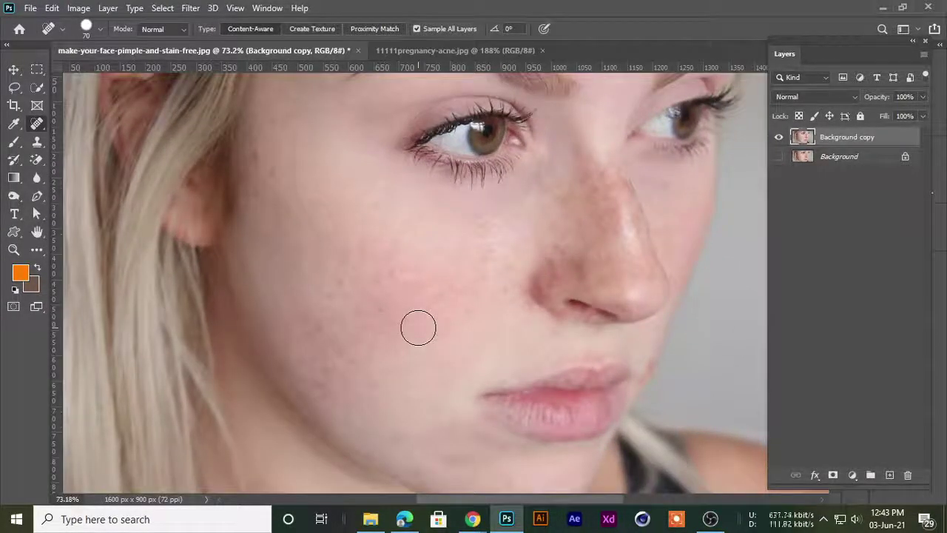
{"action": "scroll", "coordinate": [349, 291], "scroll_direction": "down", "scroll_amount": 1}
{"action": "scroll", "coordinate": [370, 270], "scroll_direction": "up", "scroll_amount": 1}
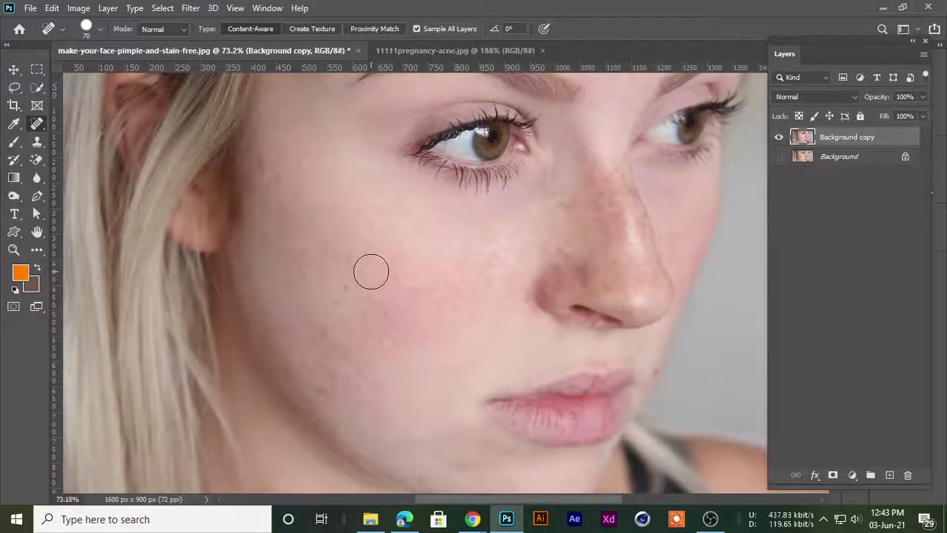
{"action": "scroll", "coordinate": [400, 249], "scroll_direction": "up", "scroll_amount": 1}
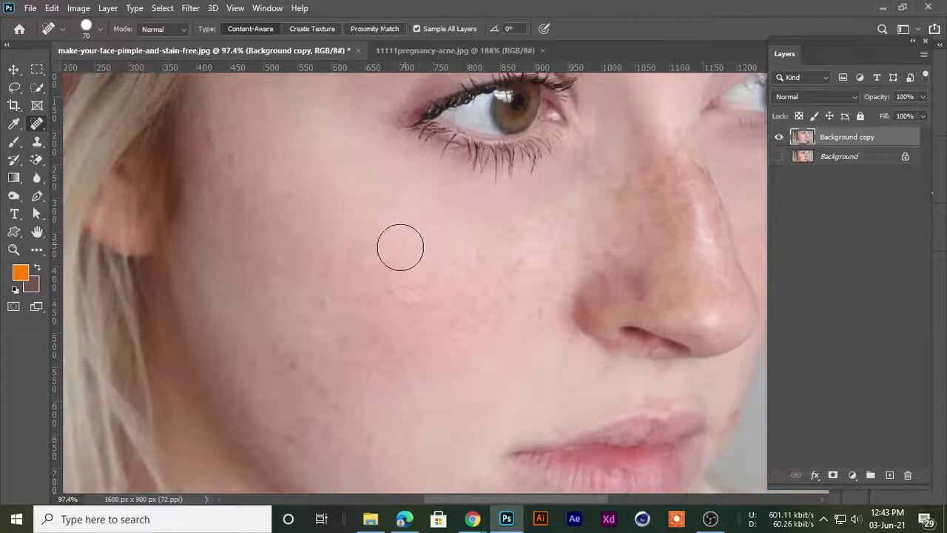
{"action": "scroll", "coordinate": [409, 265], "scroll_direction": "down", "scroll_amount": 1}
{"action": "scroll", "coordinate": [410, 270], "scroll_direction": "up", "scroll_amount": 1}
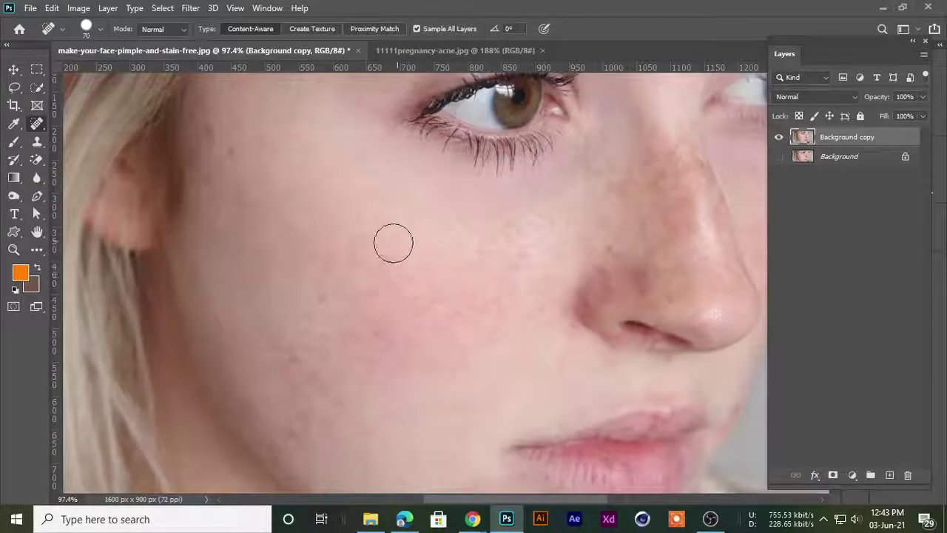
{"action": "scroll", "coordinate": [391, 249], "scroll_direction": "down", "scroll_amount": 1}
{"action": "scroll", "coordinate": [131, 194], "scroll_direction": "up", "scroll_amount": 1}
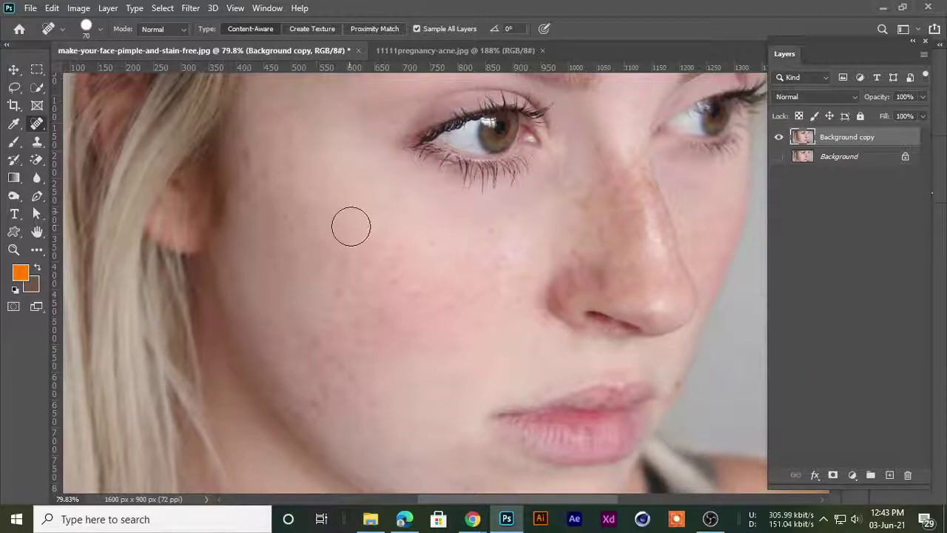
{"action": "scroll", "coordinate": [393, 258], "scroll_direction": "down", "scroll_amount": 2}
{"action": "scroll", "coordinate": [398, 282], "scroll_direction": "up", "scroll_amount": 2}
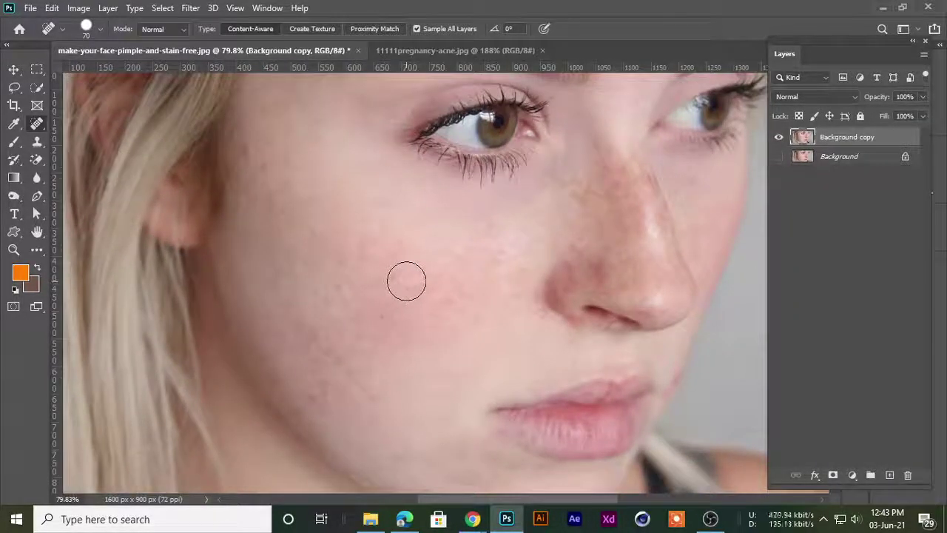
{"action": "scroll", "coordinate": [378, 270], "scroll_direction": "down", "scroll_amount": 3}
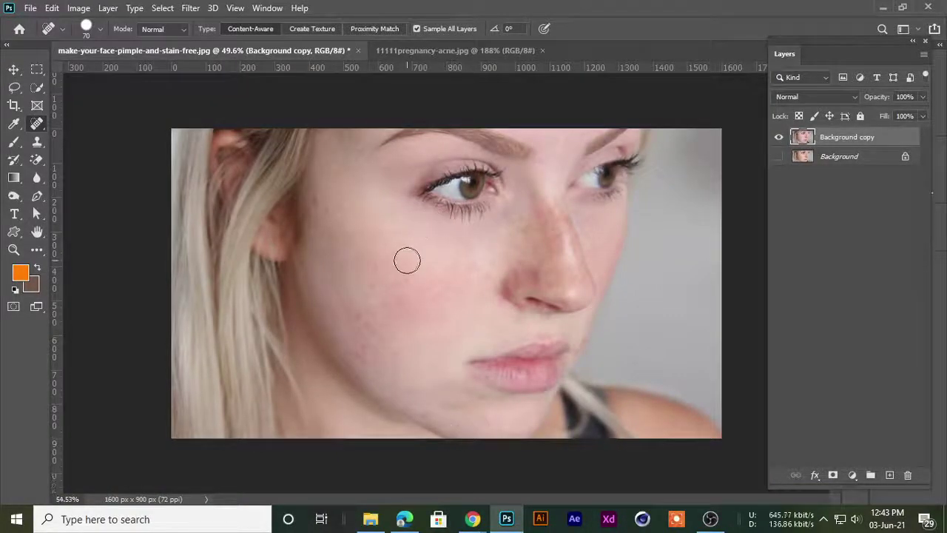
{"action": "scroll", "coordinate": [418, 289], "scroll_direction": "up", "scroll_amount": 1}
Enlarge and shrink the Spot Healing Brush repeatedly to demonstrate resizing, ending at 90 px
{"action": "key", "text": "bracketright"}
{"action": "key", "text": "bracketright"}
{"action": "key", "text": "bracketright"}
{"action": "key", "text": "bracketright"}
{"action": "key", "text": "bracketleft"}
{"action": "key", "text": "bracketleft"}
{"action": "key", "text": "bracketleft"}
{"action": "key", "text": "bracketright"}
{"action": "key", "text": "bracketright"}
{"action": "key", "text": "bracketleft"}
{"action": "key", "text": "bracketleft"}
{"action": "key", "text": "bracketright"}
{"action": "key", "text": "bracketright"}
{"action": "key", "text": "bracketright"}
{"action": "key", "text": "bracketright"}
{"action": "key", "text": "bracketleft"}
{"action": "key", "text": "bracketleft"}
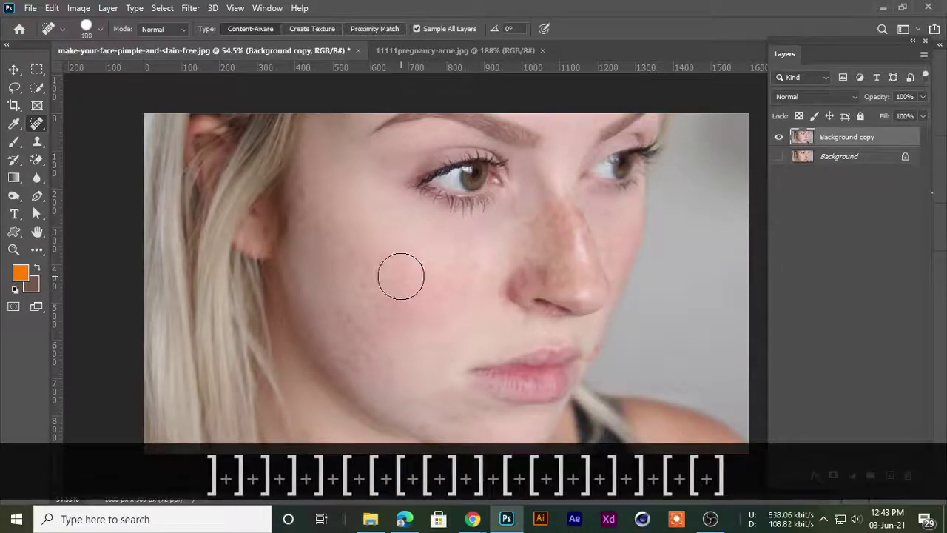
{"action": "key", "text": "bracketright"}
{"action": "key", "text": "bracketright"}
{"action": "key", "text": "bracketright"}
{"action": "key", "text": "bracketleft"}
{"action": "key", "text": "bracketleft"}
{"action": "key", "text": "bracketleft"}
{"action": "key", "text": "bracketleft"}
{"action": "scroll", "coordinate": [401, 276], "scroll_direction": "up", "scroll_amount": 2}
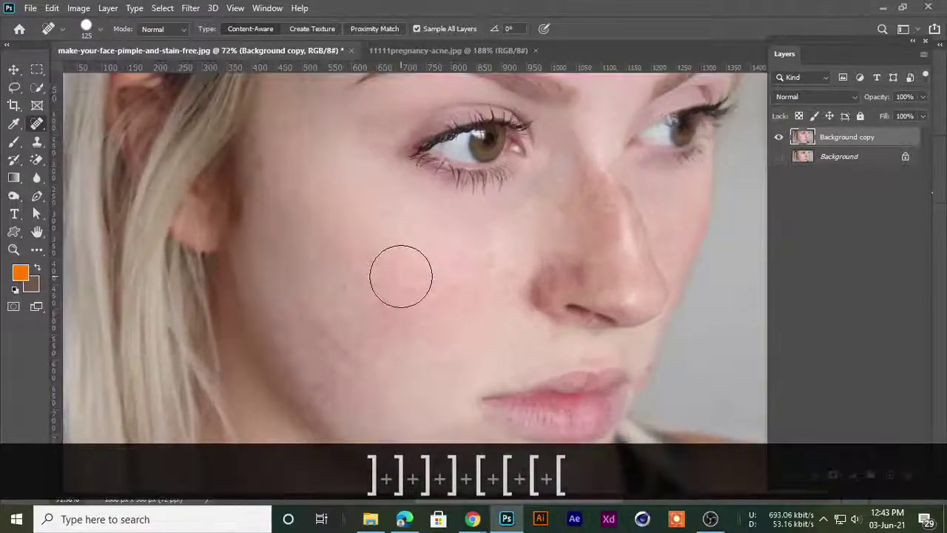
{"action": "scroll", "coordinate": [366, 272], "scroll_direction": "down", "scroll_amount": 1}
{"action": "key", "text": "bracketleft"}
{"action": "key", "text": "bracketleft"}
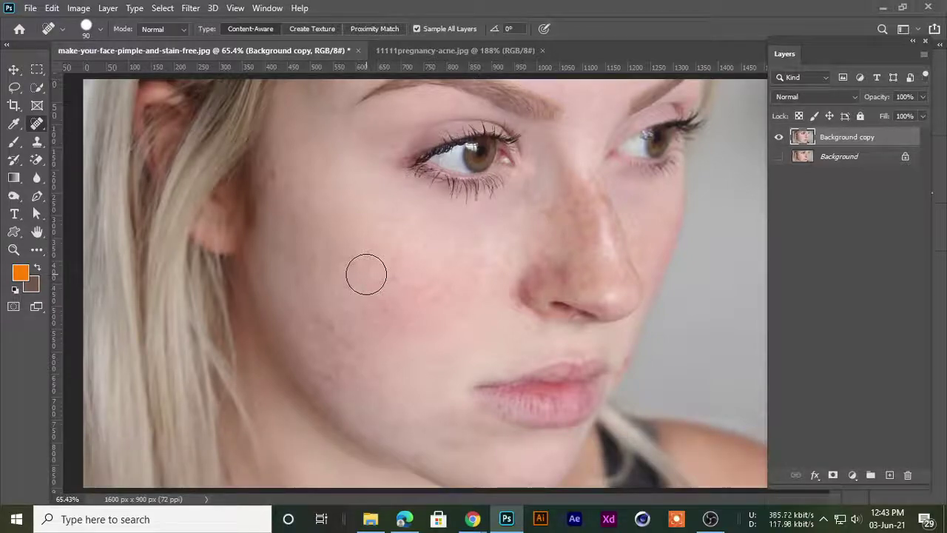
{"action": "scroll", "coordinate": [366, 274], "scroll_direction": "down", "scroll_amount": 1}
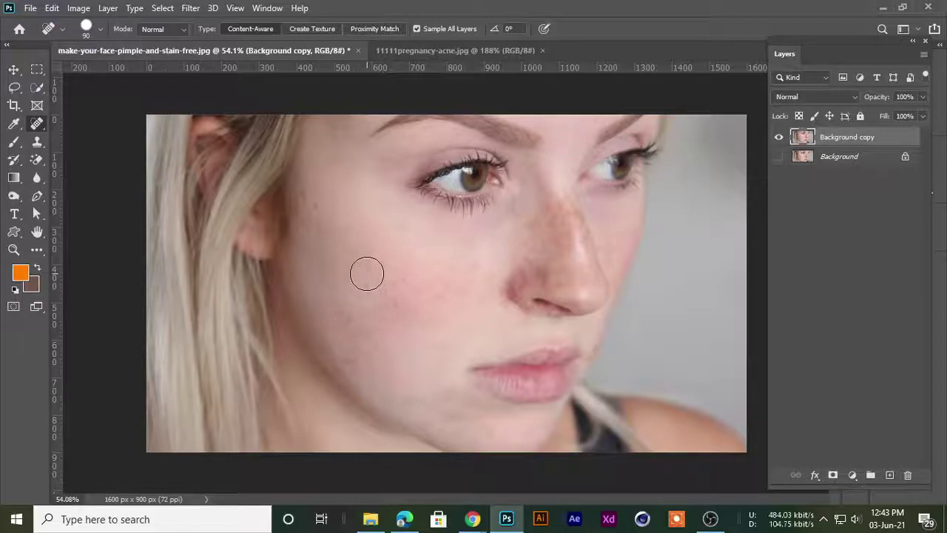
{"action": "scroll", "coordinate": [367, 274], "scroll_direction": "up", "scroll_amount": 2}
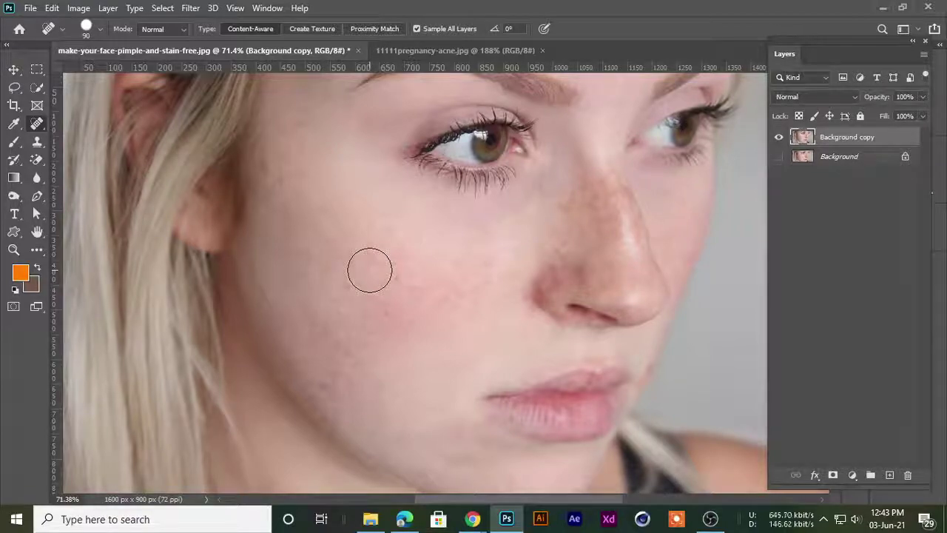
{"action": "scroll", "coordinate": [338, 308], "scroll_direction": "down", "scroll_amount": 2}
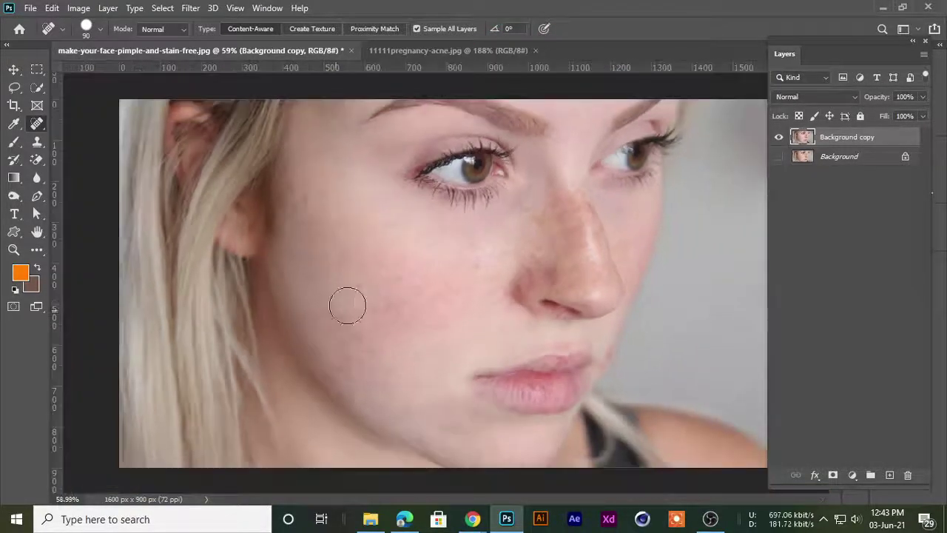
{"action": "scroll", "coordinate": [383, 293], "scroll_direction": "up", "scroll_amount": 3}
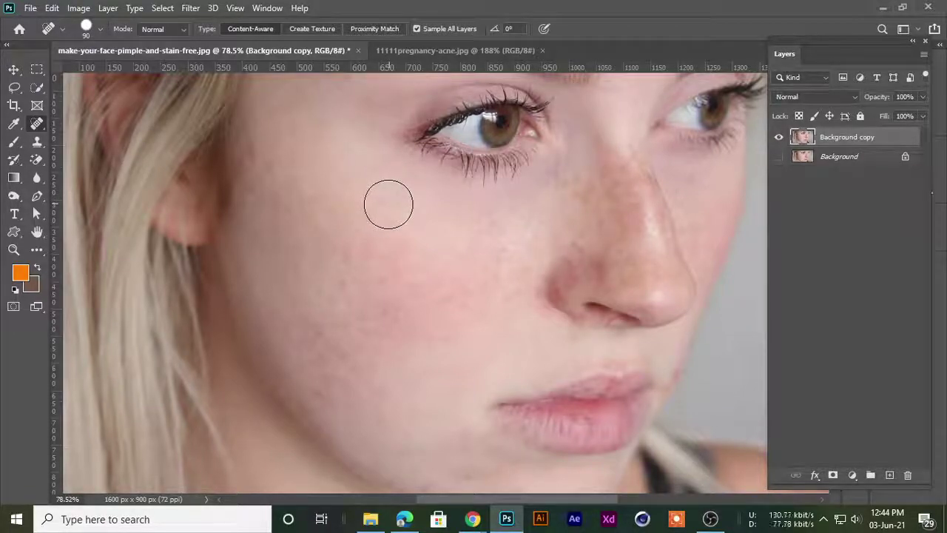
{"action": "scroll", "coordinate": [360, 217], "scroll_direction": "up", "scroll_amount": 1}
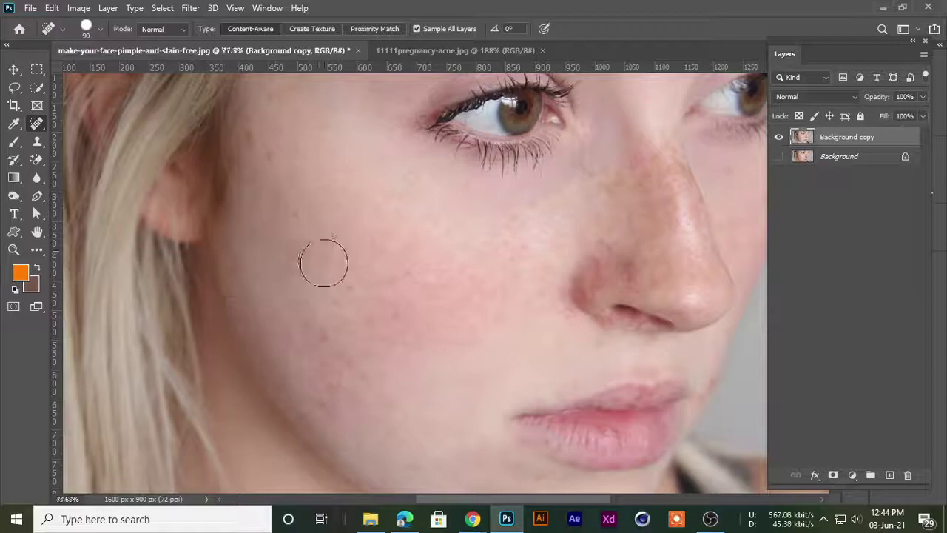
Heal the small faint spots in the reddish middle area of the cheek with six dabs
{"action": "scroll", "coordinate": [323, 261], "scroll_direction": "down", "scroll_amount": 1}
{"action": "left_click", "coordinate": [414, 277]}
{"action": "left_click", "coordinate": [393, 306]}
{"action": "left_click", "coordinate": [353, 313]}
{"action": "left_click", "coordinate": [366, 275]}
{"action": "left_click", "coordinate": [406, 274]}
{"action": "left_click", "coordinate": [408, 325]}
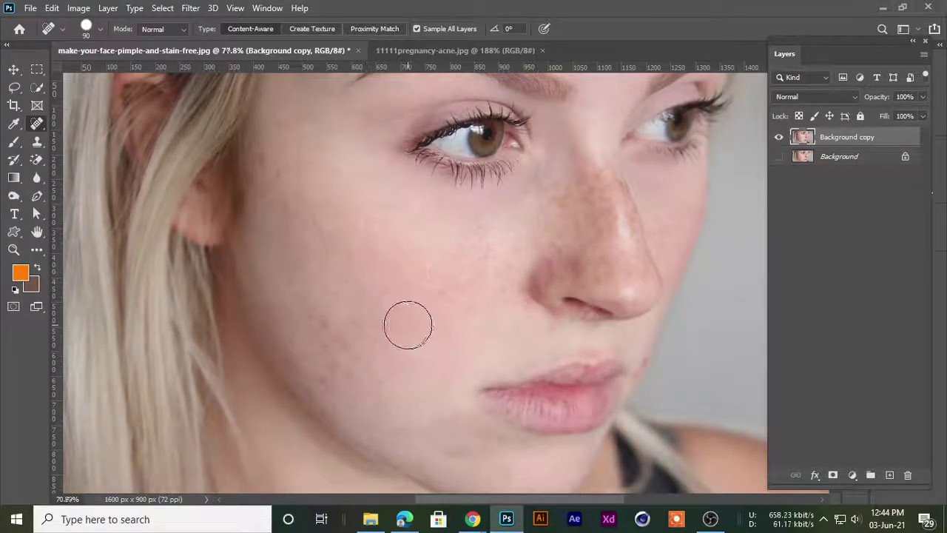
Reselect the Spot Healing Brush and paint across the redness in the middle of the cheek beside the nose
{"action": "scroll", "coordinate": [408, 325], "scroll_direction": "up", "scroll_amount": 4}
{"action": "scroll", "coordinate": [333, 237], "scroll_direction": "down", "scroll_amount": 4}
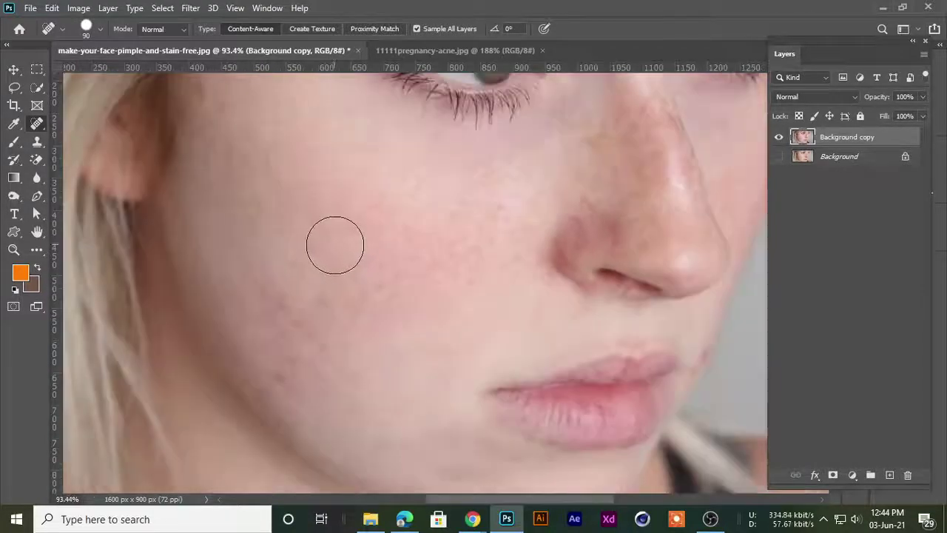
{"action": "right_click", "coordinate": [37, 124]}
{"action": "left_click", "coordinate": [92, 129]}
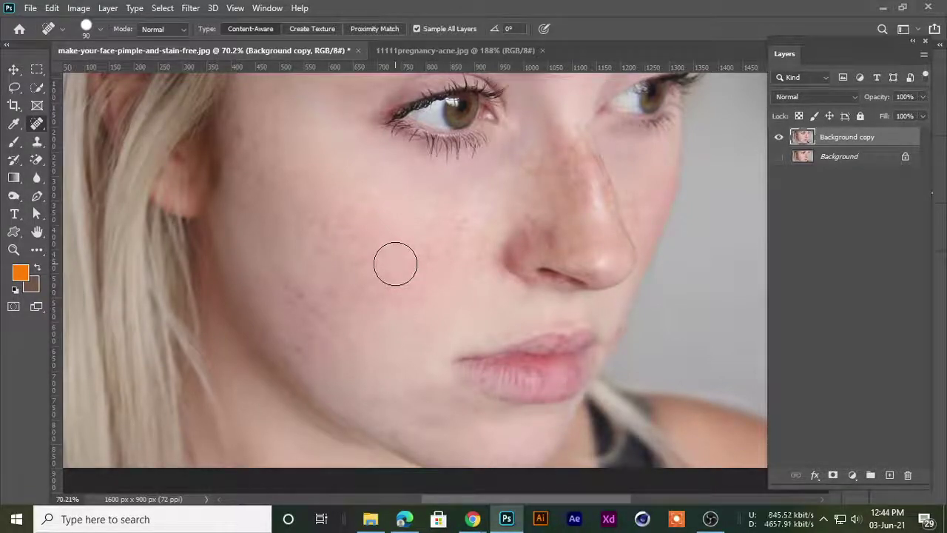
{"action": "mouse_move", "coordinate": [459, 226]}
{"action": "left_mouse_down"}
{"action": "mouse_move", "coordinate": [286, 269]}
{"action": "mouse_move", "coordinate": [444, 216]}
{"action": "mouse_move", "coordinate": [348, 244]}
{"action": "left_mouse_up"}
{"action": "scroll", "coordinate": [292, 232], "scroll_direction": "up", "scroll_amount": 3}
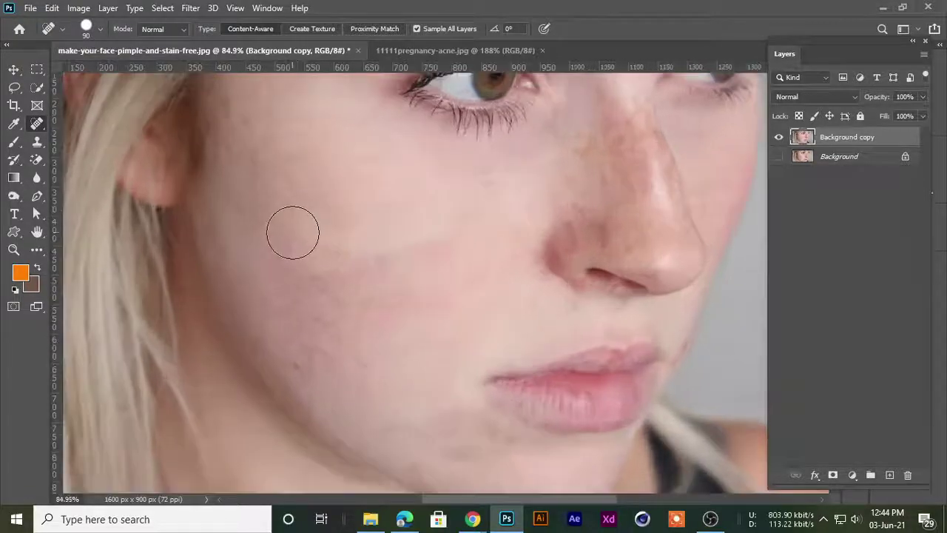
Heal the reddish patches and spots on the outer and lower cheek with broad 90 px strokes
{"action": "mouse_move", "coordinate": [279, 239]}
{"action": "left_mouse_down"}
{"action": "mouse_move", "coordinate": [275, 285]}
{"action": "mouse_move", "coordinate": [297, 362]}
{"action": "mouse_move", "coordinate": [388, 313]}
{"action": "mouse_move", "coordinate": [338, 302]}
{"action": "left_mouse_up"}
{"action": "scroll", "coordinate": [381, 260], "scroll_direction": "down", "scroll_amount": 1}
{"action": "scroll", "coordinate": [382, 260], "scroll_direction": "down", "scroll_amount": 2}
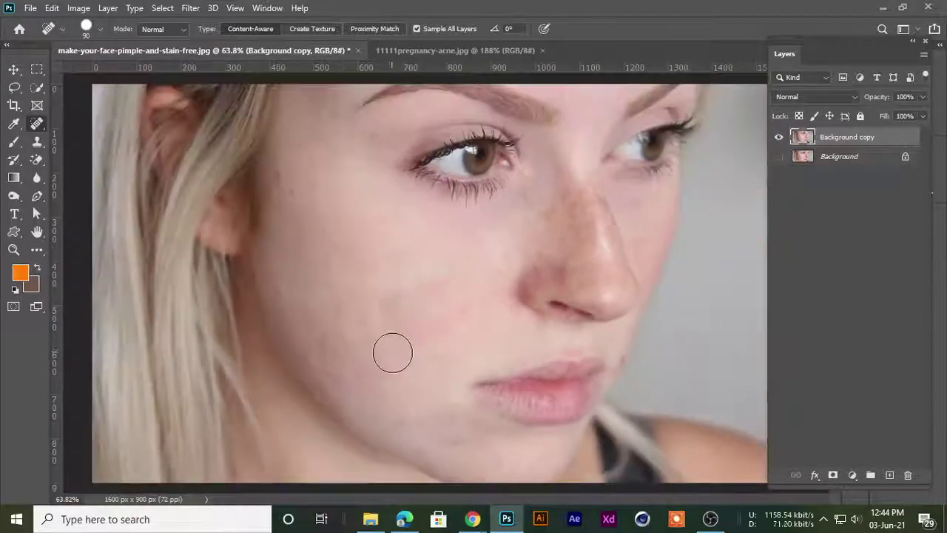
{"action": "mouse_move", "coordinate": [379, 329]}
{"action": "left_mouse_down"}
{"action": "mouse_move", "coordinate": [496, 271]}
{"action": "mouse_move", "coordinate": [400, 307]}
{"action": "mouse_move", "coordinate": [405, 319]}
{"action": "left_mouse_up"}
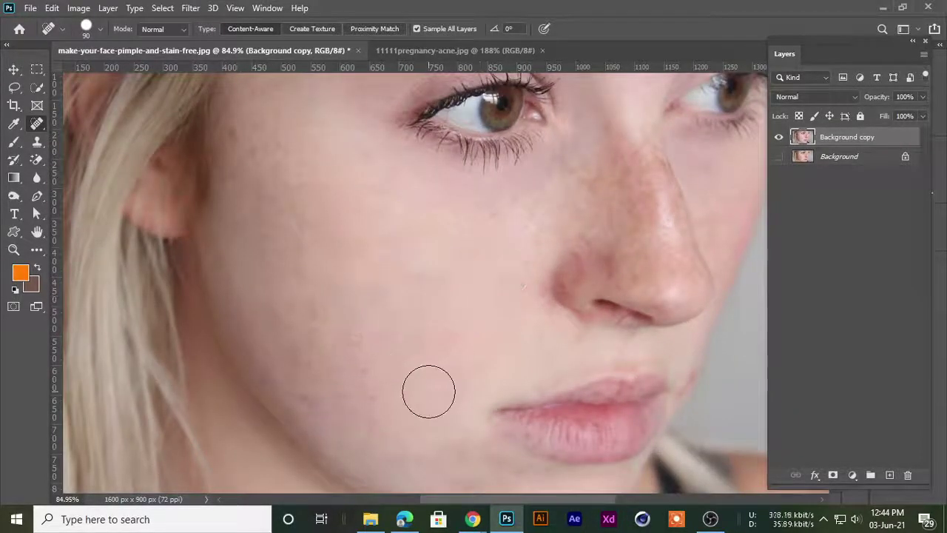
{"action": "scroll", "coordinate": [396, 338], "scroll_direction": "up", "scroll_amount": 1}
{"action": "mouse_move", "coordinate": [370, 387]}
{"action": "left_mouse_down"}
{"action": "mouse_move", "coordinate": [470, 353]}
{"action": "mouse_move", "coordinate": [510, 315]}
{"action": "left_mouse_up"}
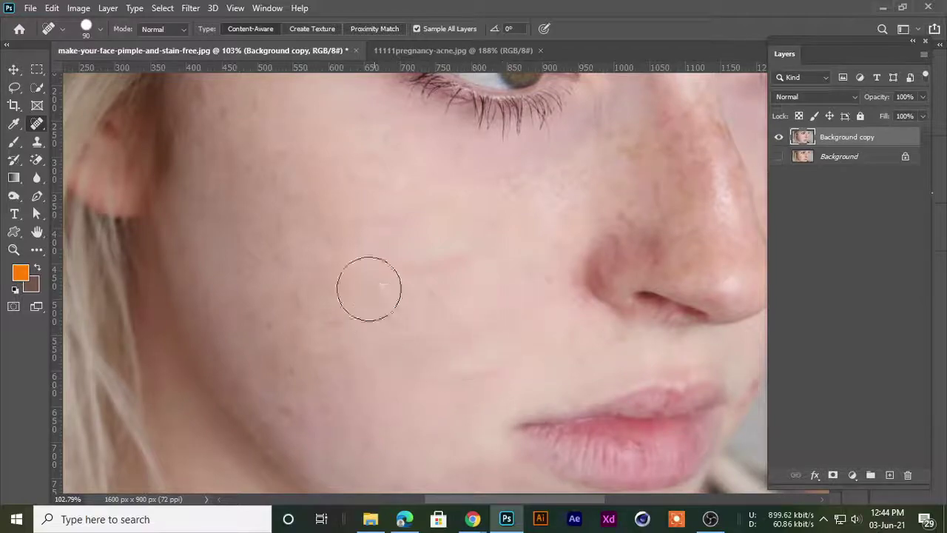
{"action": "scroll", "coordinate": [349, 239], "scroll_direction": "down", "scroll_amount": 2}
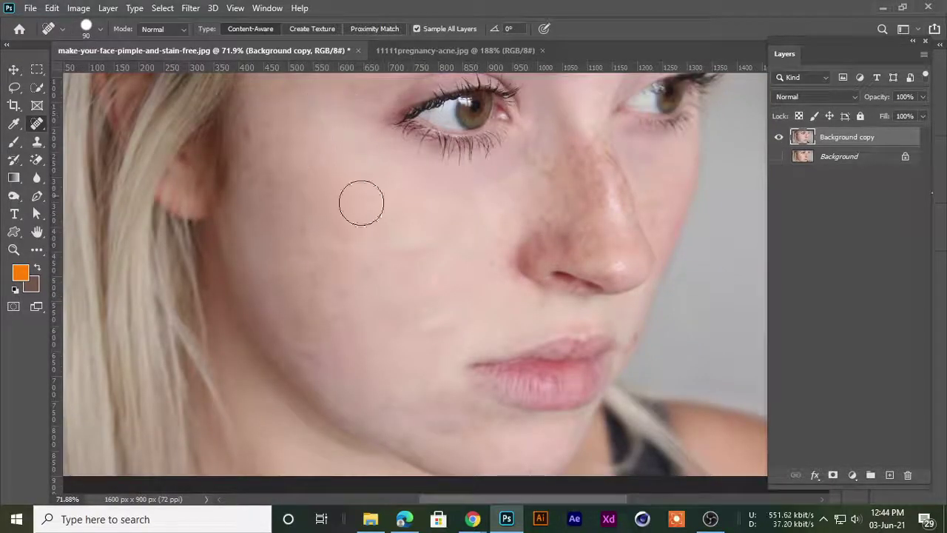
Shrink the Spot Healing Brush to 8 px and heal the tiny yellowish specks in the cheek's skin texture
{"action": "scroll", "coordinate": [355, 239], "scroll_direction": "up", "scroll_amount": 5}
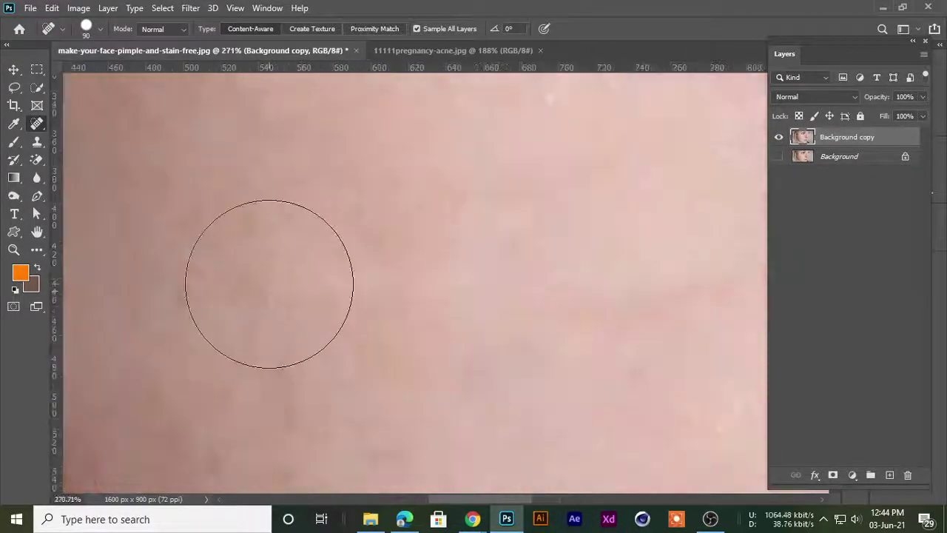
{"action": "scroll", "coordinate": [282, 281], "scroll_direction": "up", "scroll_amount": 3}
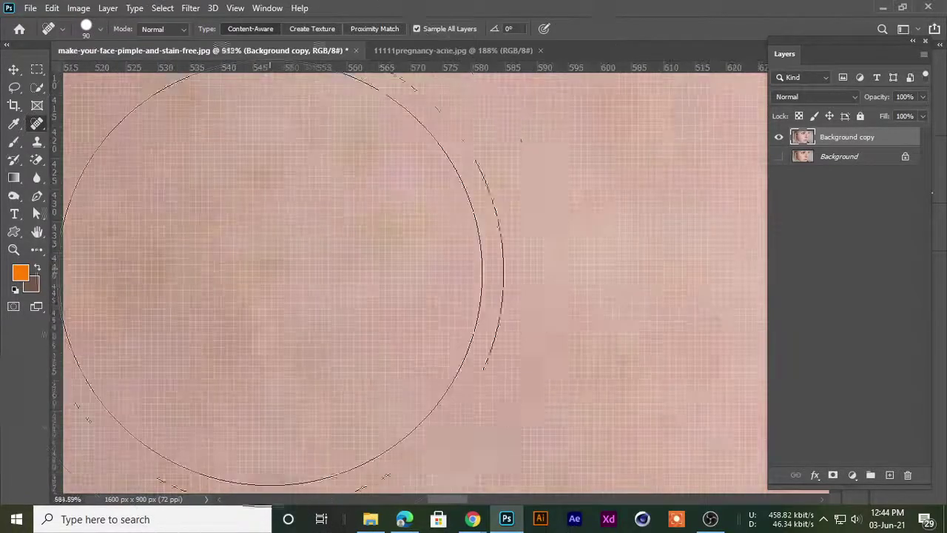
{"action": "key", "text": "bracketleft"}
{"action": "key", "text": "bracketleft"}
{"action": "key", "text": "bracketleft"}
{"action": "key", "text": "bracketleft"}
{"action": "scroll", "coordinate": [319, 245], "scroll_direction": "up", "scroll_amount": 2}
{"action": "key", "text": "bracketleft"}
{"action": "key", "text": "bracketleft"}
{"action": "key", "text": "bracketleft"}
{"action": "key", "text": "bracketleft"}
{"action": "key", "text": "bracketleft"}
{"action": "key", "text": "bracketleft"}
{"action": "key", "text": "bracketleft"}
{"action": "key", "text": "bracketleft"}
{"action": "key", "text": "bracketleft"}
{"action": "key", "text": "bracketleft"}
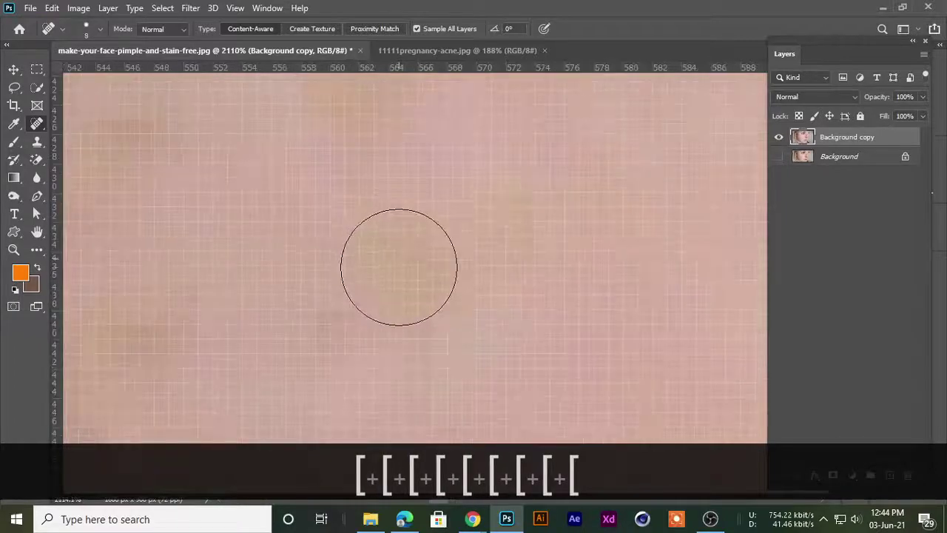
{"action": "scroll", "coordinate": [430, 262], "scroll_direction": "up", "scroll_amount": 2}
{"action": "scroll", "coordinate": [432, 259], "scroll_direction": "down", "scroll_amount": 3}
{"action": "key", "text": "ctrl+space"}
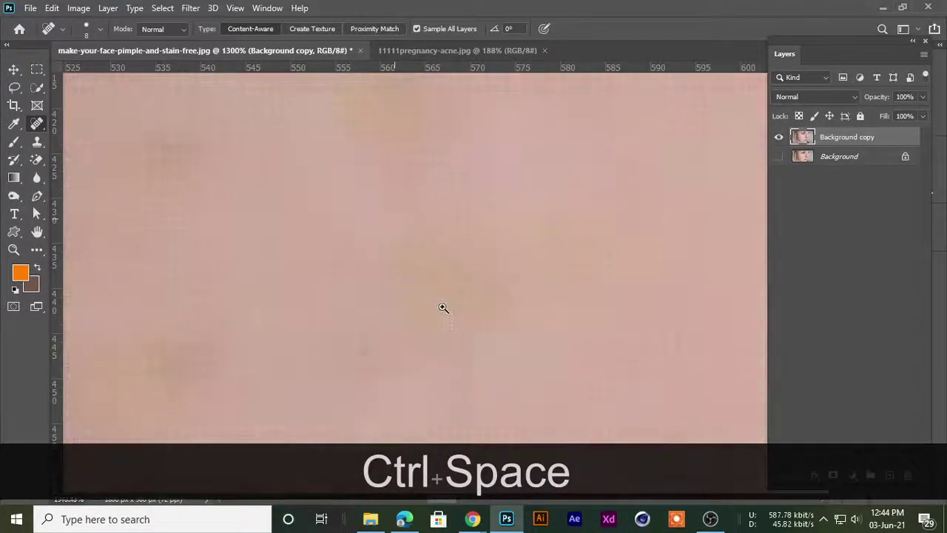
{"action": "mouse_move", "coordinate": [422, 318]}
{"action": "left_mouse_down"}
{"action": "mouse_move", "coordinate": [288, 322]}
{"action": "mouse_move", "coordinate": [406, 333]}
{"action": "left_mouse_up"}
{"action": "left_click", "coordinate": [419, 258]}
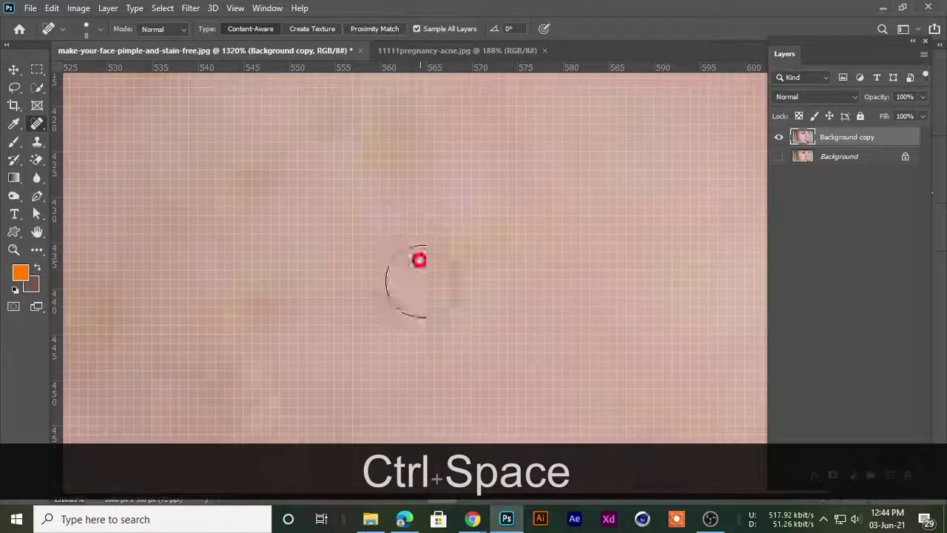
{"action": "left_click", "coordinate": [498, 237]}
{"action": "left_click", "coordinate": [381, 142]}
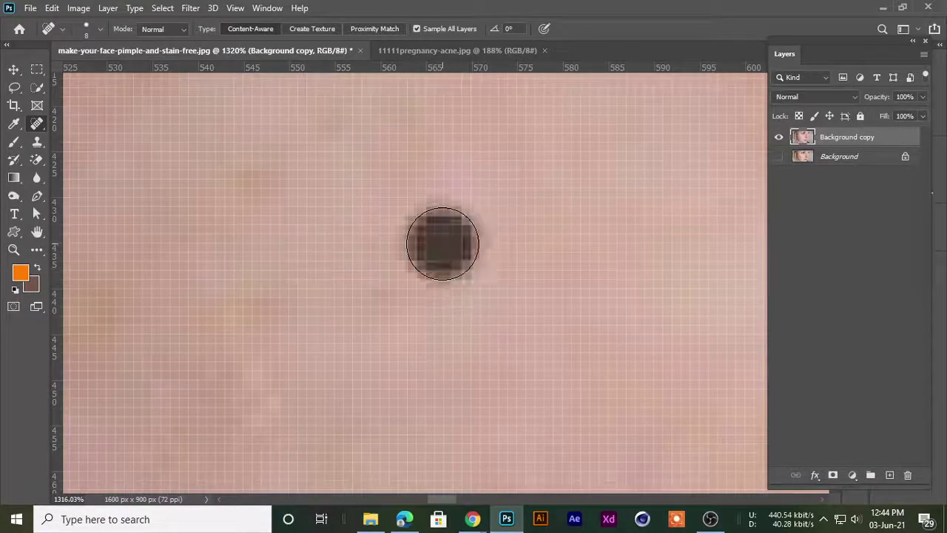
Enlarge the Spot Healing Brush to 70 px and paint over the spots on the skin beside the nose
{"action": "left_click_drag", "start_coordinate": [467, 239], "coordinate": [379, 326]}
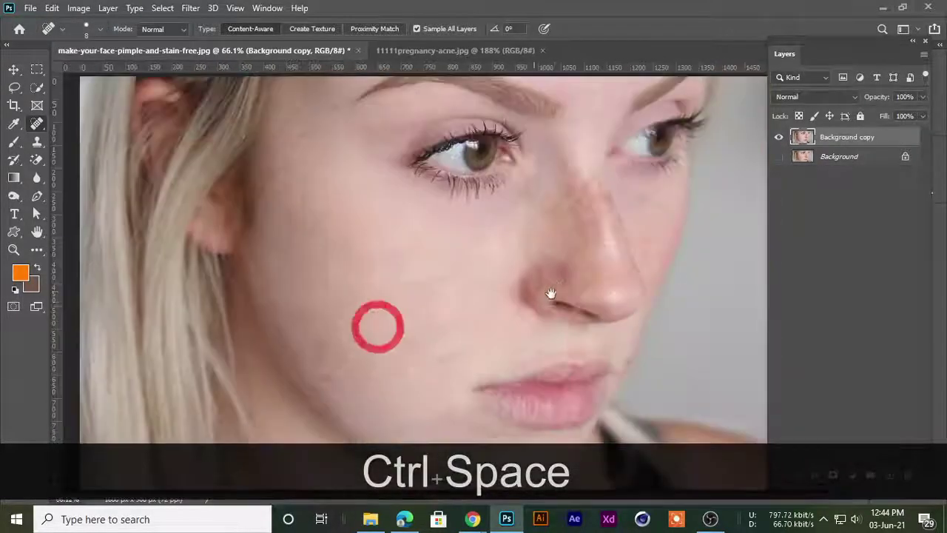
{"action": "left_click_drag", "start_coordinate": [369, 243], "coordinate": [411, 256]}
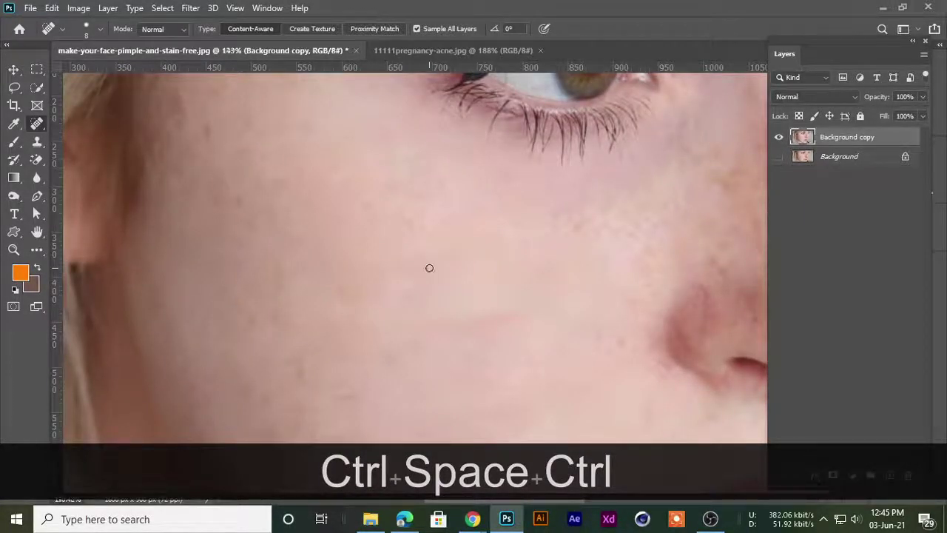
{"action": "scroll", "coordinate": [430, 279], "scroll_direction": "up", "scroll_amount": 2}
{"action": "scroll", "coordinate": [431, 291], "scroll_direction": "down", "scroll_amount": 6}
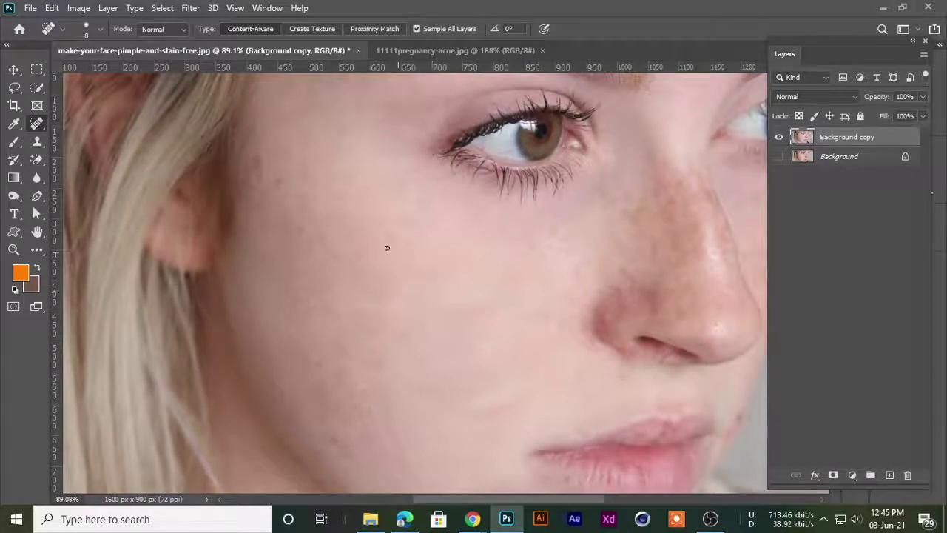
{"action": "key", "text": "bracketright"}
{"action": "key", "text": "bracketright"}
{"action": "key", "text": "bracketright"}
{"action": "key", "text": "bracketright"}
{"action": "key", "text": "bracketright"}
{"action": "key", "text": "bracketright"}
{"action": "key", "text": "bracketright"}
{"action": "key", "text": "bracketright"}
{"action": "key", "text": "bracketright"}
{"action": "key", "text": "bracketright"}
{"action": "key", "text": "bracketright"}
{"action": "key", "text": "bracketright"}
{"action": "key", "text": "bracketright"}
{"action": "key", "text": "bracketright"}
{"action": "key", "text": "bracketright"}
{"action": "key", "text": "bracketright"}
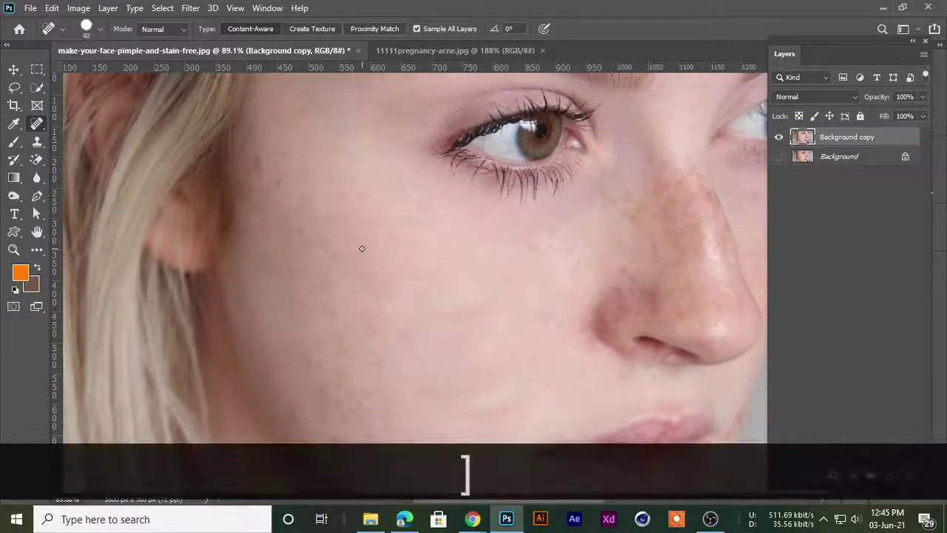
{"action": "key", "text": "bracketleft"}
{"action": "key", "text": "bracketleft"}
{"action": "key", "text": "bracketleft"}
{"action": "key", "text": "bracketleft"}
{"action": "key", "text": "space"}
{"action": "mouse_move", "coordinate": [544, 256]}
{"action": "left_mouse_down"}
{"action": "mouse_move", "coordinate": [296, 307]}
{"action": "mouse_move", "coordinate": [241, 279]}
{"action": "left_mouse_up"}
{"action": "scroll", "coordinate": [338, 207], "scroll_direction": "up", "scroll_amount": 3}
{"action": "left_click_drag", "start_coordinate": [338, 201], "coordinate": [255, 337]}
{"action": "mouse_move", "coordinate": [394, 216]}
{"action": "left_mouse_down"}
{"action": "mouse_move", "coordinate": [381, 245]}
{"action": "mouse_move", "coordinate": [294, 325]}
{"action": "left_mouse_up"}
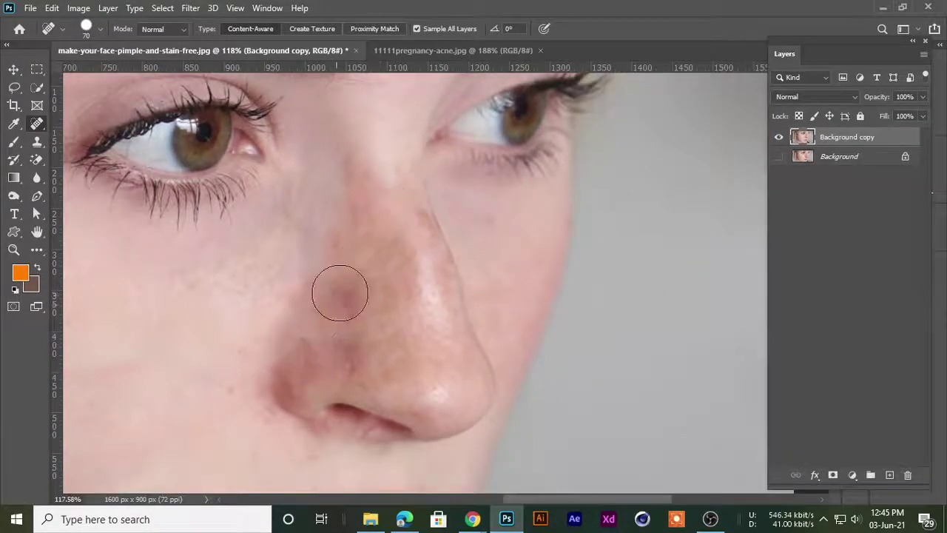
{"action": "scroll", "coordinate": [333, 302], "scroll_direction": "down", "scroll_amount": 4}
{"action": "scroll", "coordinate": [348, 207], "scroll_direction": "up", "scroll_amount": 2}
{"action": "left_click_drag", "start_coordinate": [286, 225], "coordinate": [307, 376]}
{"action": "mouse_move", "coordinate": [305, 259]}
{"action": "left_mouse_down"}
{"action": "mouse_move", "coordinate": [332, 362]}
{"action": "mouse_move", "coordinate": [344, 368]}
{"action": "left_mouse_up"}
{"action": "key", "text": "ctrl+z"}
{"action": "key", "text": "ctrl+z"}
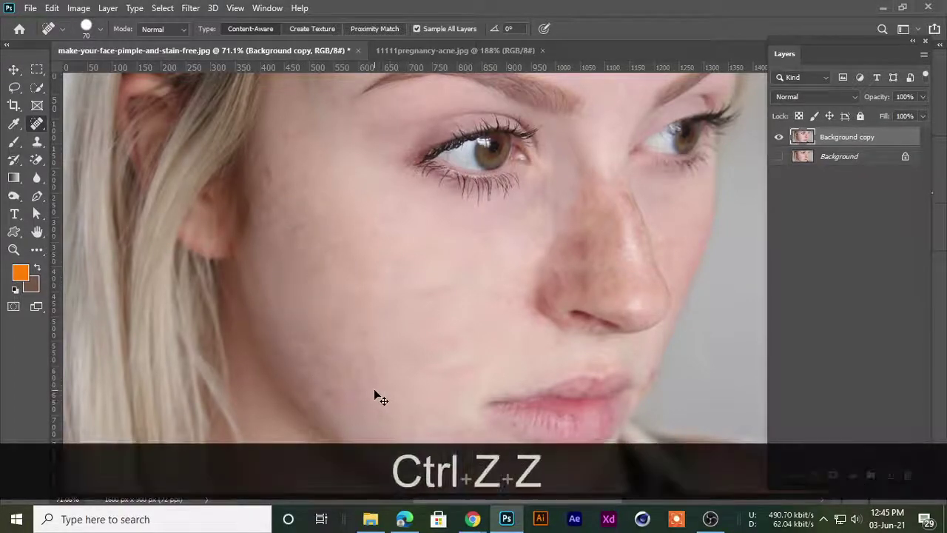
Heal the outer cheek with two long downward strokes of the 70 px brush
{"action": "scroll", "coordinate": [287, 274], "scroll_direction": "up", "scroll_amount": 2}
{"action": "left_click_drag", "start_coordinate": [313, 259], "coordinate": [339, 381]}
{"action": "left_click_drag", "start_coordinate": [351, 232], "coordinate": [375, 363]}
Dab over the remaining faint spots along the outer cheek, from beside the ear down toward the jaw
{"action": "scroll", "coordinate": [344, 292], "scroll_direction": "up", "scroll_amount": 1}
{"action": "left_click", "coordinate": [311, 248]}
{"action": "left_click", "coordinate": [307, 310]}
{"action": "left_click", "coordinate": [338, 328]}
{"action": "left_click", "coordinate": [332, 380]}
{"action": "left_click", "coordinate": [333, 444]}
{"action": "left_click", "coordinate": [337, 378]}
{"action": "left_click", "coordinate": [328, 269]}
{"action": "left_click", "coordinate": [296, 199]}
{"action": "left_click", "coordinate": [348, 165]}
{"action": "left_click", "coordinate": [360, 197]}
{"action": "left_click", "coordinate": [314, 354]}
{"action": "left_click", "coordinate": [319, 402]}
{"action": "left_click", "coordinate": [353, 315]}
{"action": "scroll", "coordinate": [356, 376], "scroll_direction": "down", "scroll_amount": 4}
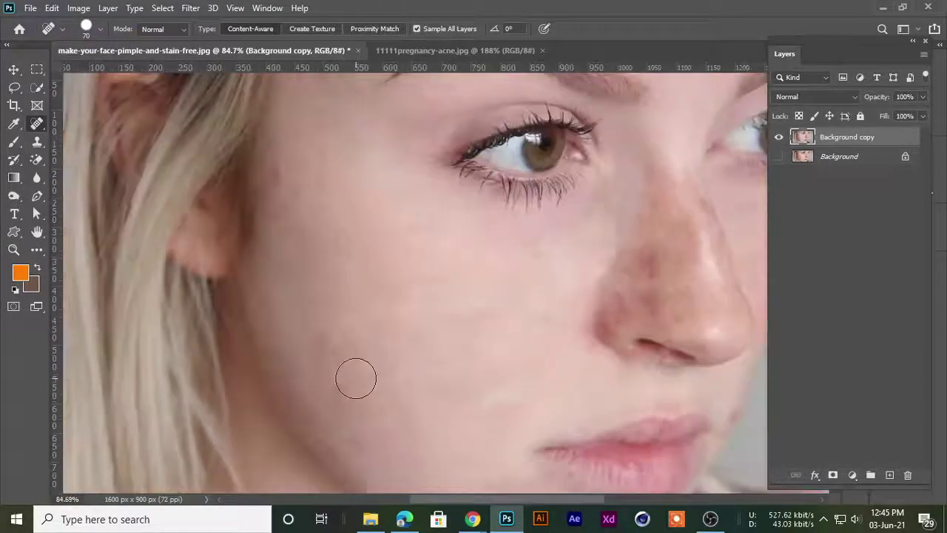
Heal the faint spots at the temple near the hairline and the specks on the cheek below the eye
{"action": "scroll", "coordinate": [353, 105], "scroll_direction": "up", "scroll_amount": 3}
{"action": "left_click", "coordinate": [274, 153]}
{"action": "left_click", "coordinate": [279, 236]}
{"action": "left_click", "coordinate": [280, 165]}
{"action": "left_click", "coordinate": [279, 219]}
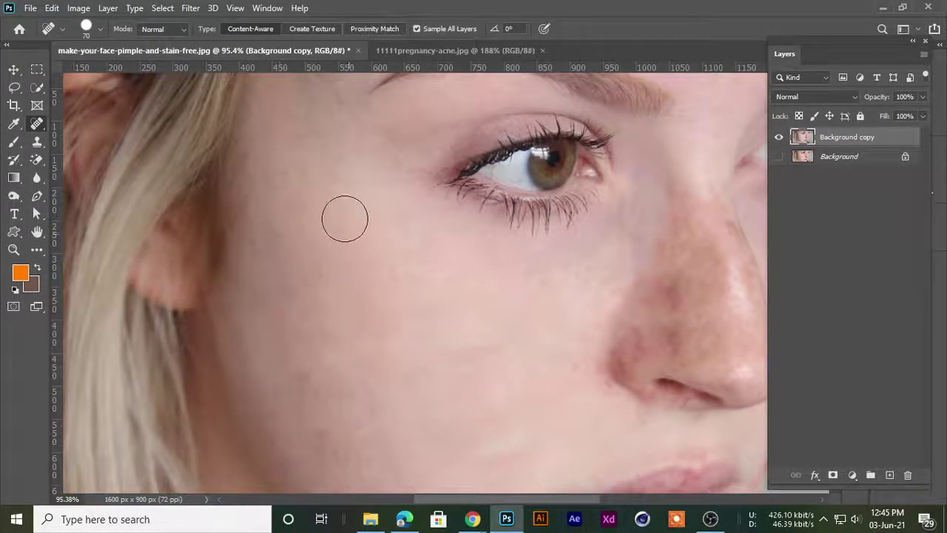
{"action": "scroll", "coordinate": [378, 237], "scroll_direction": "up", "scroll_amount": 2}
{"action": "left_click_drag", "start_coordinate": [601, 296], "coordinate": [634, 296]}
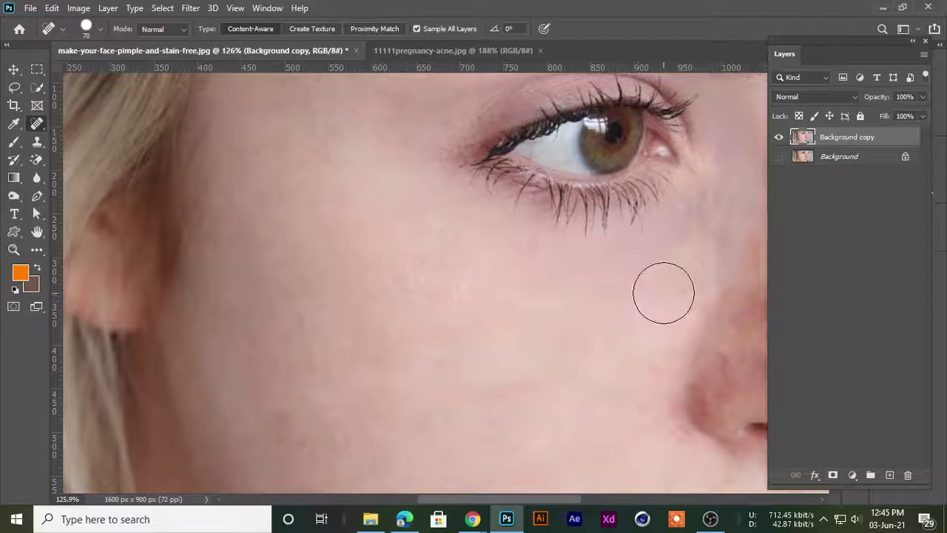
Compare the face before and after retouching by repeatedly toggling the retouched copy against the original Background
{"action": "scroll", "coordinate": [400, 304], "scroll_direction": "down", "scroll_amount": 4}
{"action": "left_click", "coordinate": [780, 140]}
{"action": "left_click", "coordinate": [779, 141]}
{"action": "left_click", "coordinate": [780, 138]}
{"action": "left_click", "coordinate": [780, 137]}
{"action": "left_click", "coordinate": [781, 138]}
{"action": "left_click", "coordinate": [780, 138]}
{"action": "left_click", "coordinate": [780, 138]}
{"action": "left_click", "coordinate": [780, 138]}
{"action": "left_click", "coordinate": [780, 138]}
{"action": "left_click", "coordinate": [780, 138]}
{"action": "left_click", "coordinate": [780, 138]}
{"action": "left_click", "coordinate": [780, 138]}
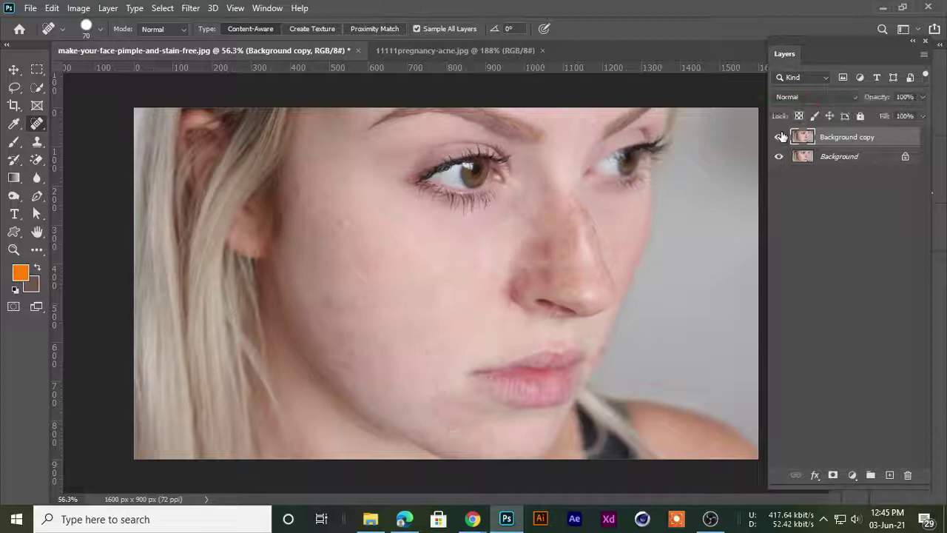
Delete the retouched copy layer and duplicate the original Background layer again
{"action": "right_click", "coordinate": [37, 124]}
{"action": "left_click", "coordinate": [120, 122]}
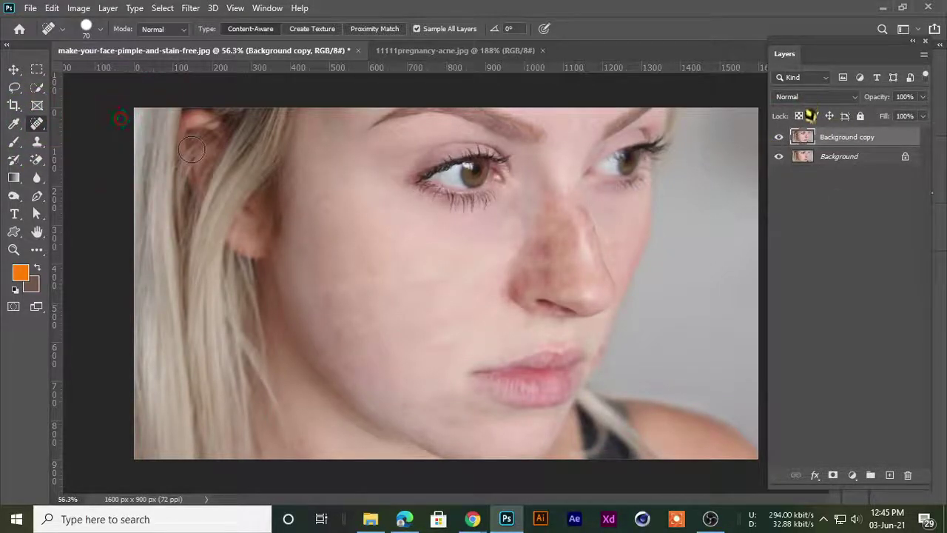
{"action": "key", "text": "Delete"}
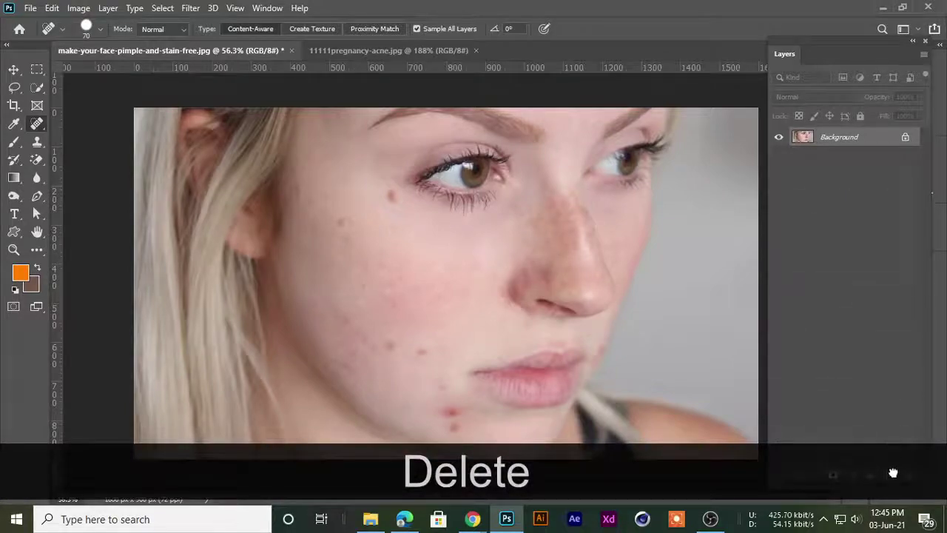
{"action": "key", "text": "ctrl+z"}
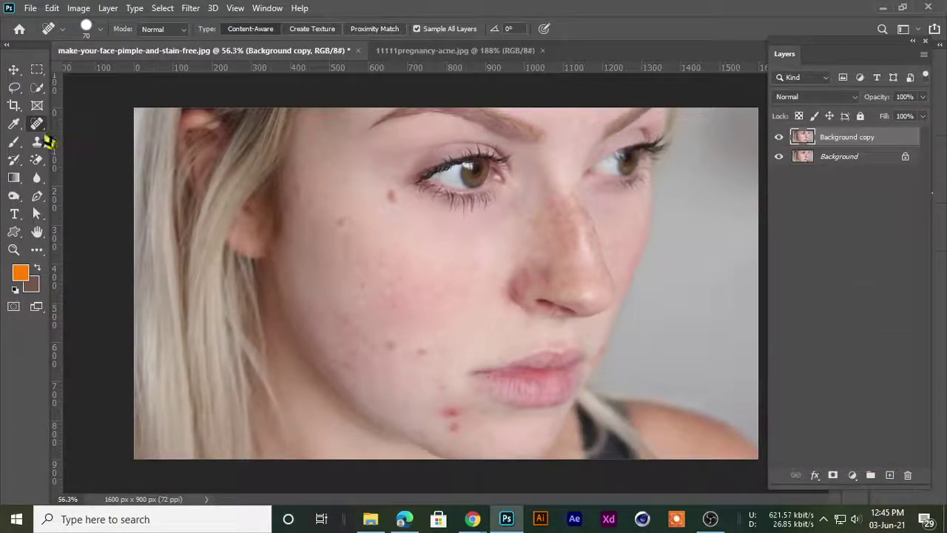
Switch to the Healing Brush tool for retouching the new copy layer
{"action": "right_click", "coordinate": [39, 126]}
{"action": "left_click", "coordinate": [85, 137]}
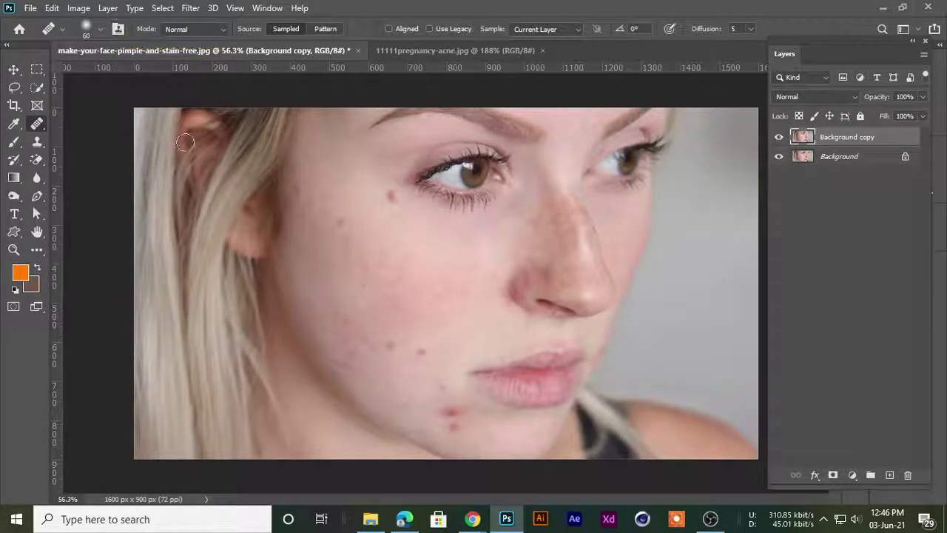
{"action": "scroll", "coordinate": [361, 271], "scroll_direction": "up", "scroll_amount": 2}
{"action": "scroll", "coordinate": [345, 204], "scroll_direction": "down", "scroll_amount": 2}
Look over the acne photo 11111pregnancy-acne.jpg and return to make-your-face-pimple-and-stain-free.jpg
{"action": "left_click", "coordinate": [433, 52]}
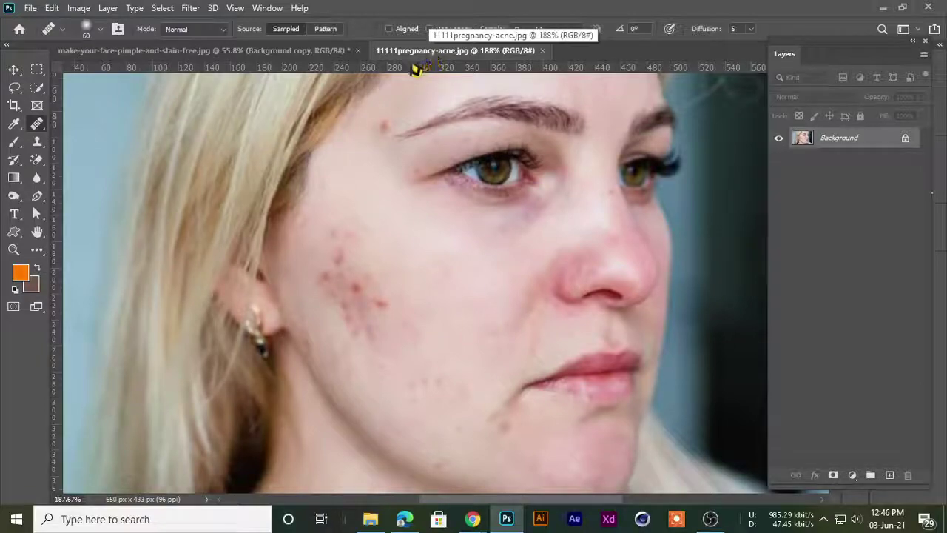
{"action": "scroll", "coordinate": [374, 287], "scroll_direction": "up", "scroll_amount": 1}
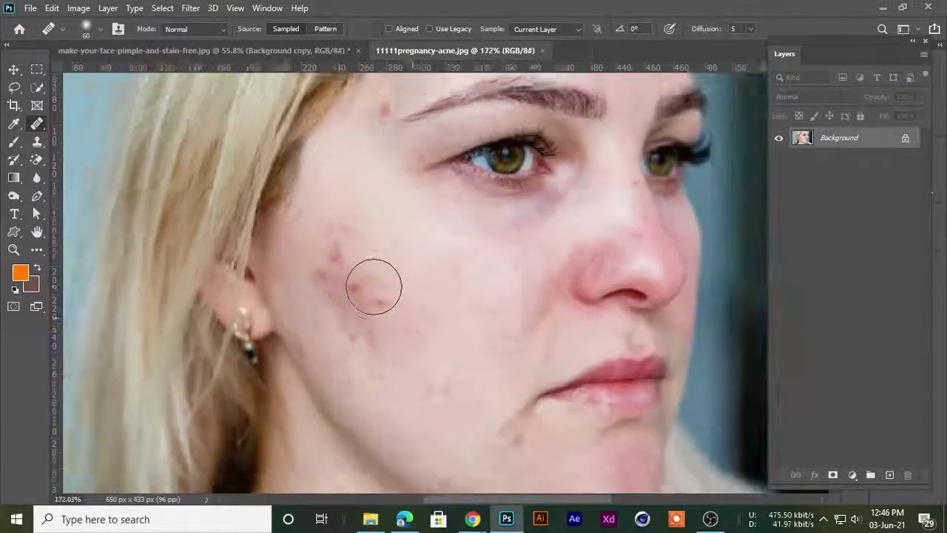
{"action": "scroll", "coordinate": [373, 292], "scroll_direction": "down", "scroll_amount": 5}
{"action": "scroll", "coordinate": [378, 293], "scroll_direction": "up", "scroll_amount": 3}
{"action": "left_click", "coordinate": [254, 52]}
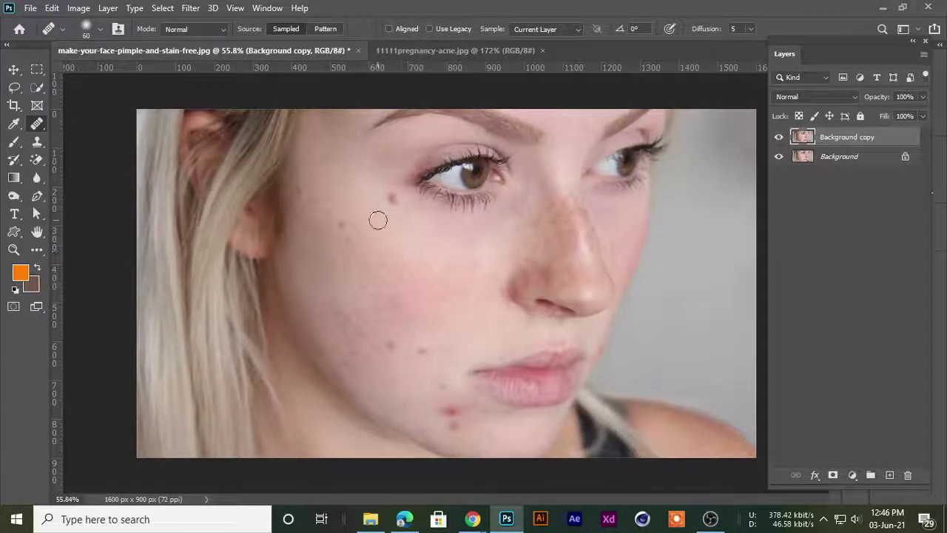
Try to heal the mole near the outer corner of the eye without defining a source point
{"action": "scroll", "coordinate": [378, 217], "scroll_direction": "up", "scroll_amount": 2}
{"action": "left_click", "coordinate": [388, 196]}
{"action": "left_click_drag", "start_coordinate": [393, 149], "coordinate": [328, 147]}
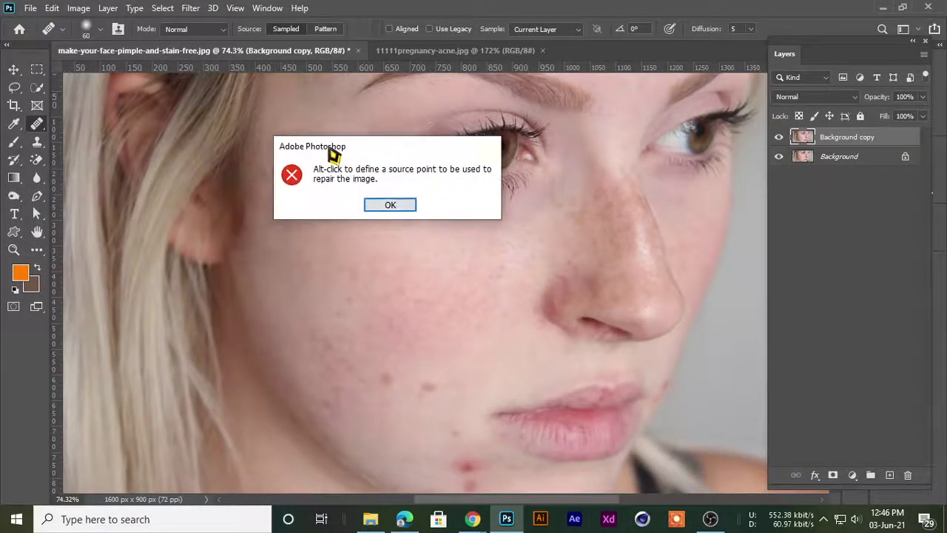
{"action": "left_click", "coordinate": [389, 207]}
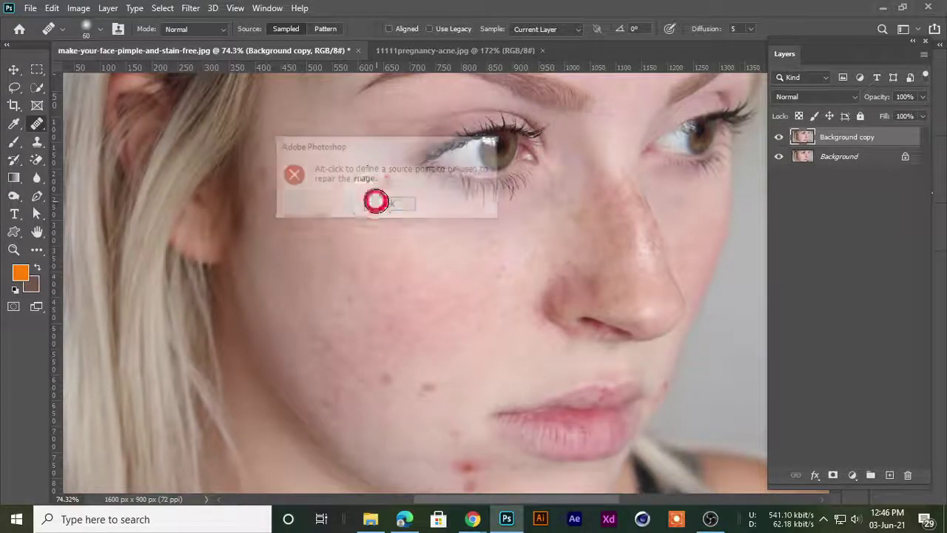
Set the Healing Brush size to 90 and sample the mole near the outer corner of the eye as the source point
{"action": "scroll", "coordinate": [374, 185], "scroll_direction": "up", "scroll_amount": 2}
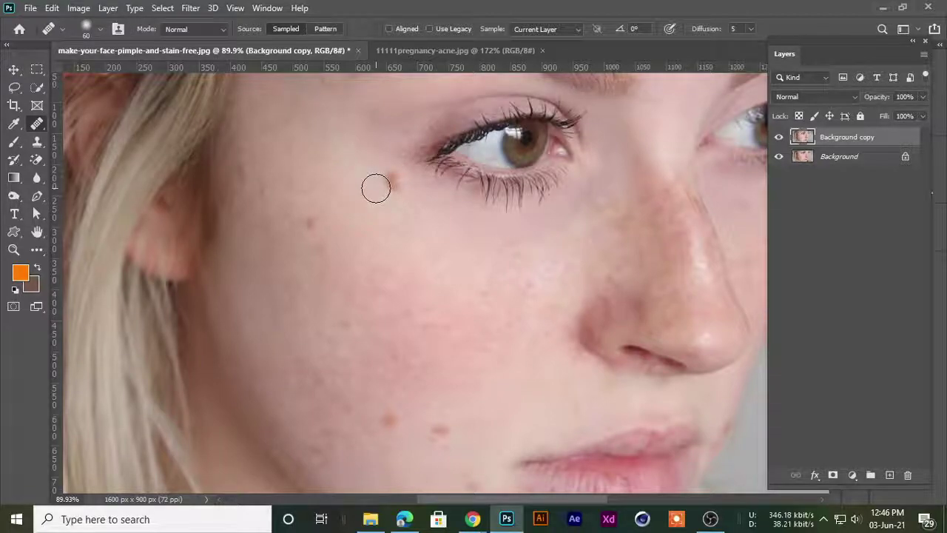
{"action": "scroll", "coordinate": [388, 189], "scroll_direction": "up", "scroll_amount": 2}
{"action": "scroll", "coordinate": [304, 158], "scroll_direction": "up", "scroll_amount": 1}
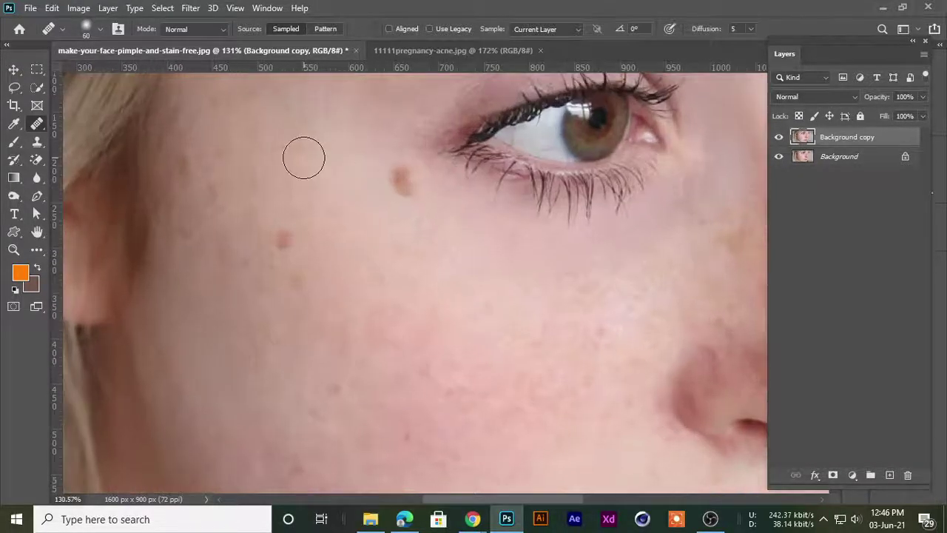
{"action": "key", "text": "space"}
{"action": "left_click_drag", "start_coordinate": [374, 133], "coordinate": [399, 202]}
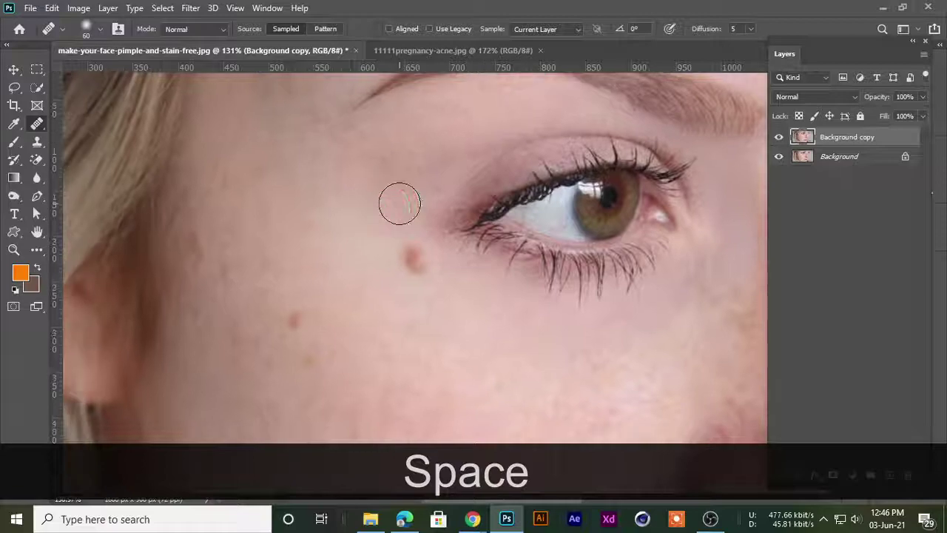
{"action": "scroll", "coordinate": [376, 194], "scroll_direction": "up", "scroll_amount": 2}
{"action": "scroll", "coordinate": [377, 194], "scroll_direction": "down", "scroll_amount": 3}
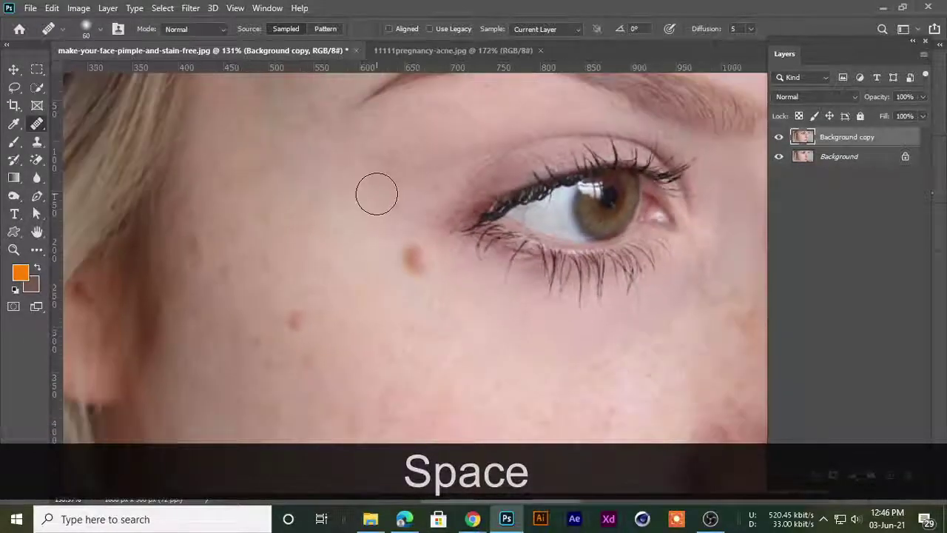
{"action": "scroll", "coordinate": [376, 194], "scroll_direction": "down", "scroll_amount": 1}
{"action": "scroll", "coordinate": [339, 196], "scroll_direction": "up", "scroll_amount": 2}
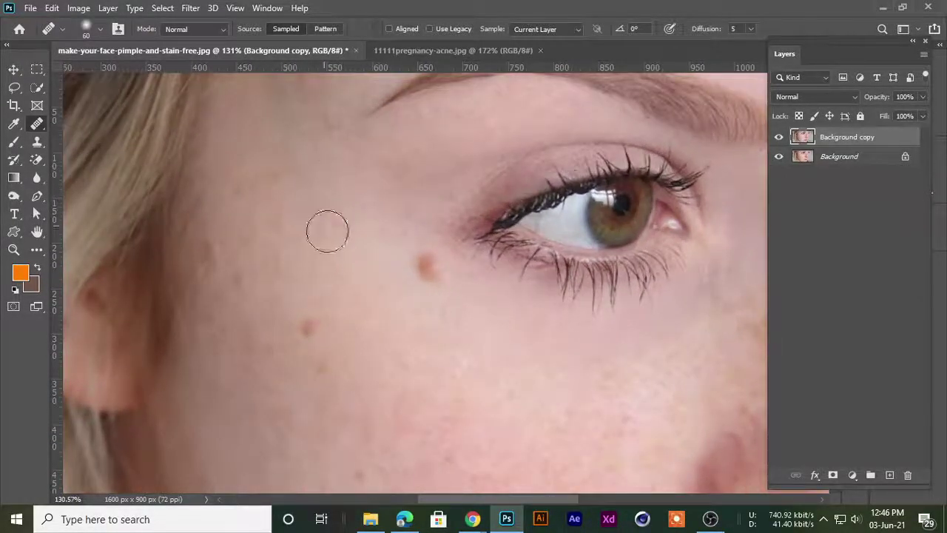
{"action": "scroll", "coordinate": [384, 237], "scroll_direction": "up", "scroll_amount": 3}
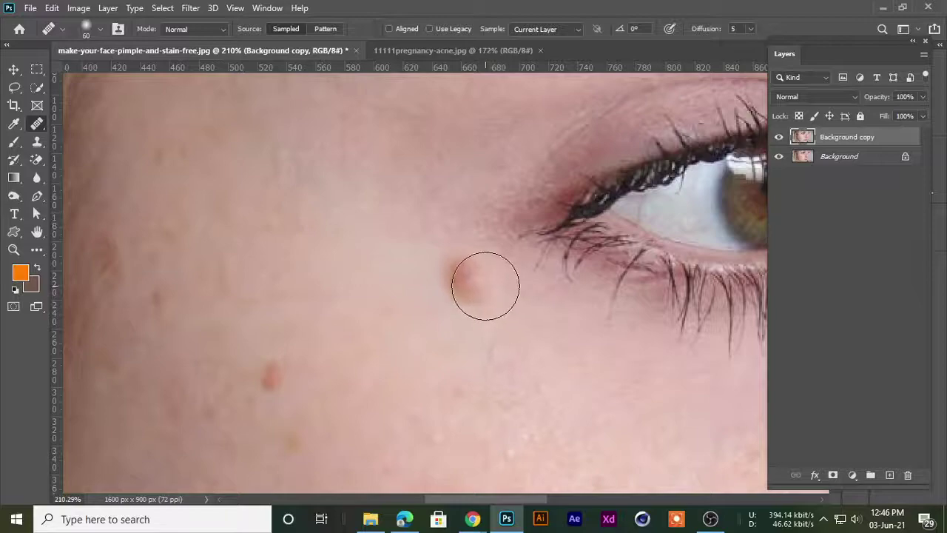
{"action": "key", "text": "bracketright"}
{"action": "key", "text": "bracketright"}
{"action": "key", "text": "bracketleft"}
{"action": "key", "text": "bracketleft"}
{"action": "key", "text": "bracketleft"}
{"action": "key", "text": "bracketright"}
{"action": "key", "text": "bracketright"}
{"action": "key", "text": "bracketright"}
{"action": "key", "text": "bracketleft"}
{"action": "key", "text": "bracketleft"}
{"action": "key", "text": "bracketright"}
{"action": "key", "text": "bracketright"}
{"action": "key", "text": "bracketleft"}
{"action": "key", "text": "bracketright"}
{"action": "key", "text": "bracketleft"}
{"action": "key", "text": "bracketleft"}
{"action": "key", "text": "bracketright"}
{"action": "key", "text": "bracketright"}
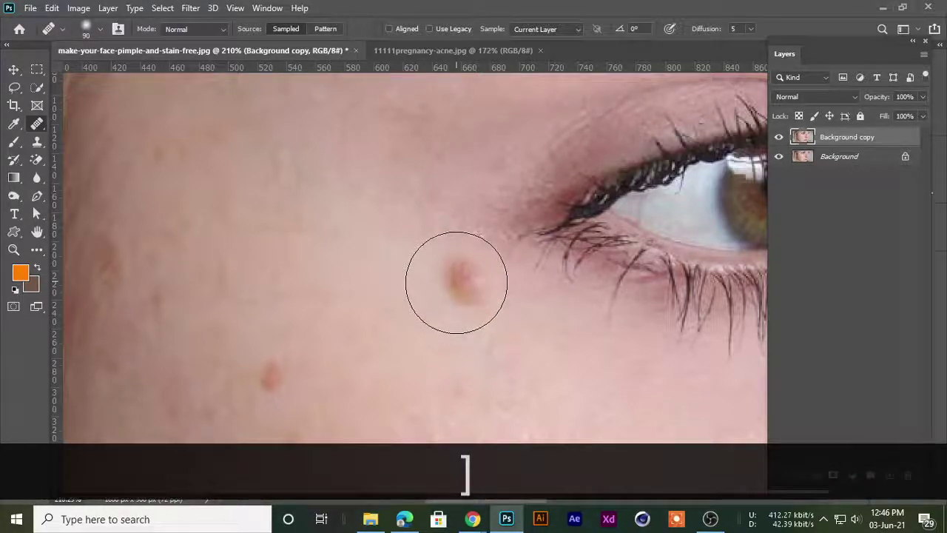
{"action": "key", "text": "alt"}
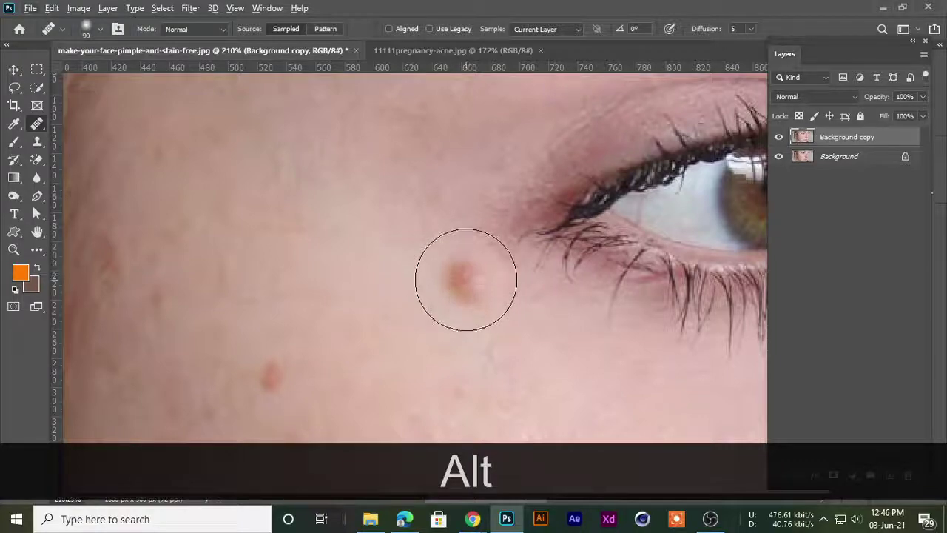
{"action": "key", "text": "alt"}
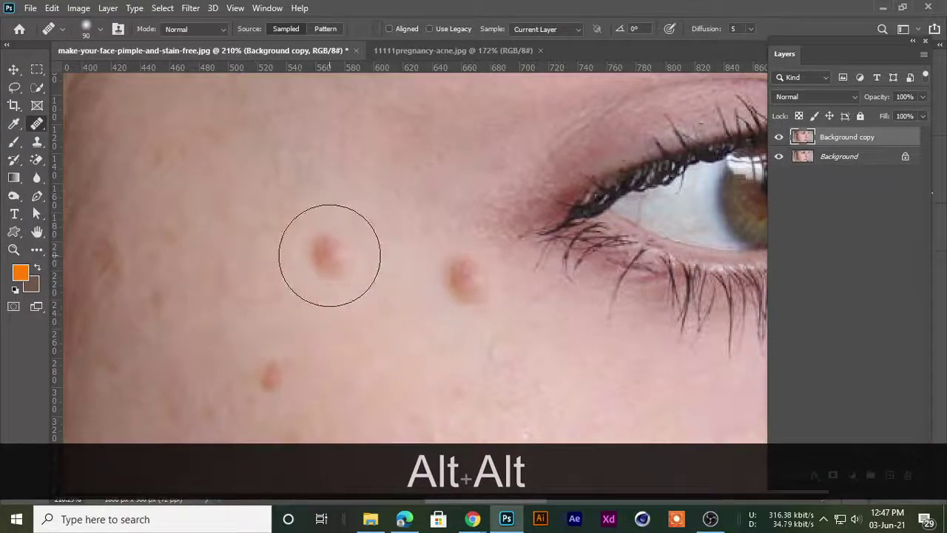
Paint copies of the sampled mole onto the clear skin of the temple, cheek and area beside the mouth
{"action": "scroll", "coordinate": [329, 255], "scroll_direction": "down", "scroll_amount": 5}
{"action": "scroll", "coordinate": [333, 252], "scroll_direction": "up", "scroll_amount": 4}
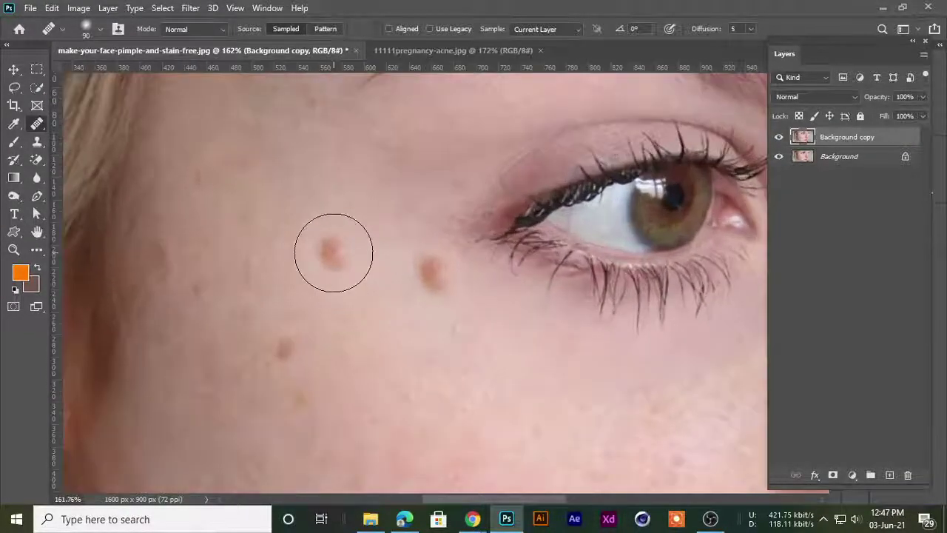
{"action": "scroll", "coordinate": [333, 252], "scroll_direction": "down", "scroll_amount": 4}
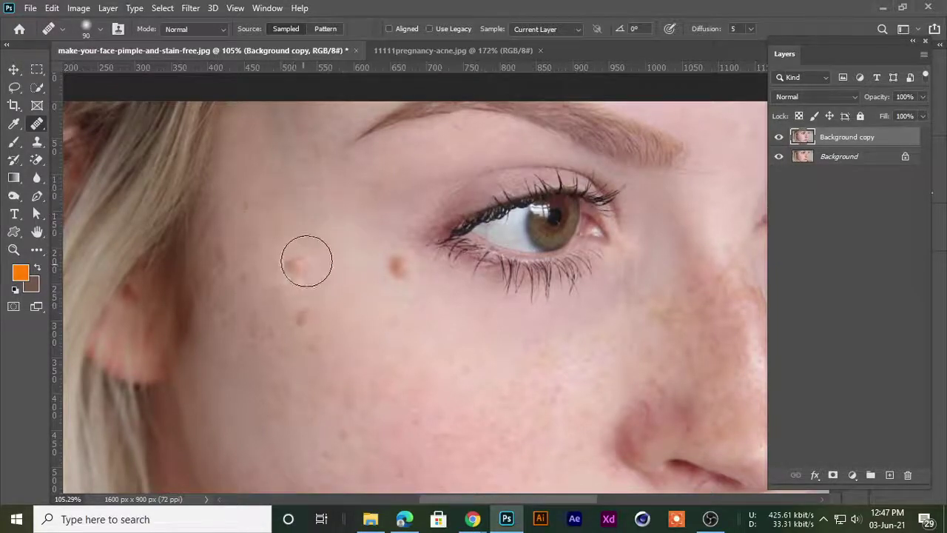
{"action": "left_click", "coordinate": [321, 251]}
{"action": "left_click", "coordinate": [376, 372]}
{"action": "scroll", "coordinate": [444, 364], "scroll_direction": "down", "scroll_amount": 3}
{"action": "left_click", "coordinate": [360, 415]}
{"action": "scroll", "coordinate": [544, 378], "scroll_direction": "down", "scroll_amount": 4}
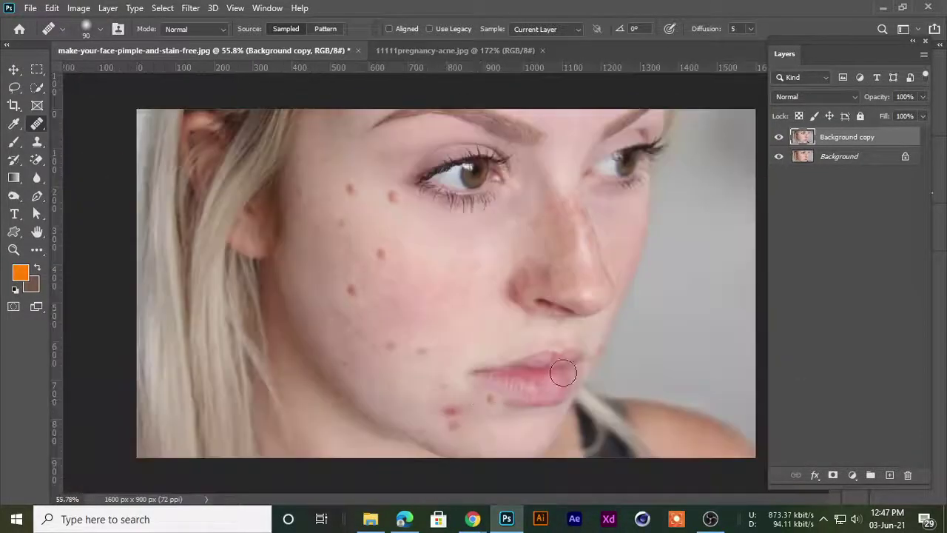
{"action": "scroll", "coordinate": [470, 235], "scroll_direction": "up", "scroll_amount": 3}
{"action": "left_click", "coordinate": [281, 256]}
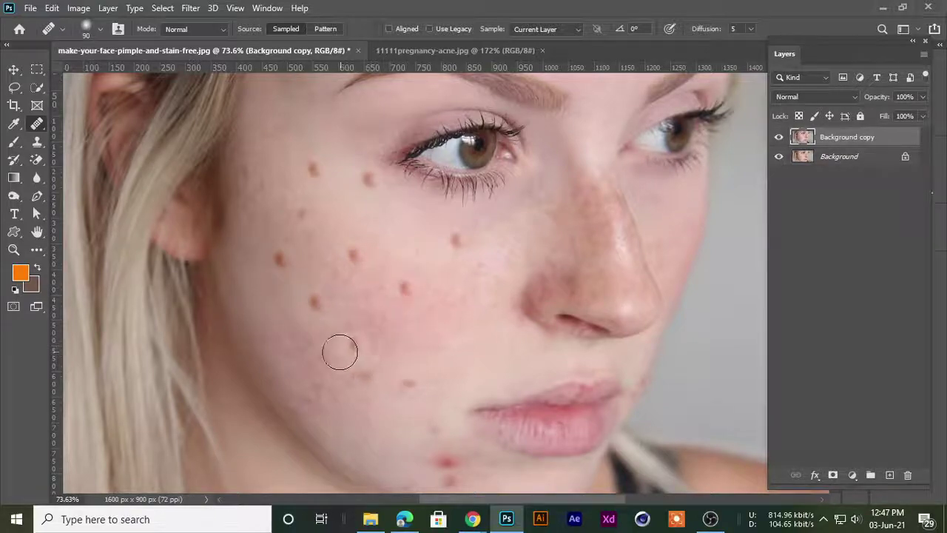
{"action": "left_click", "coordinate": [369, 221]}
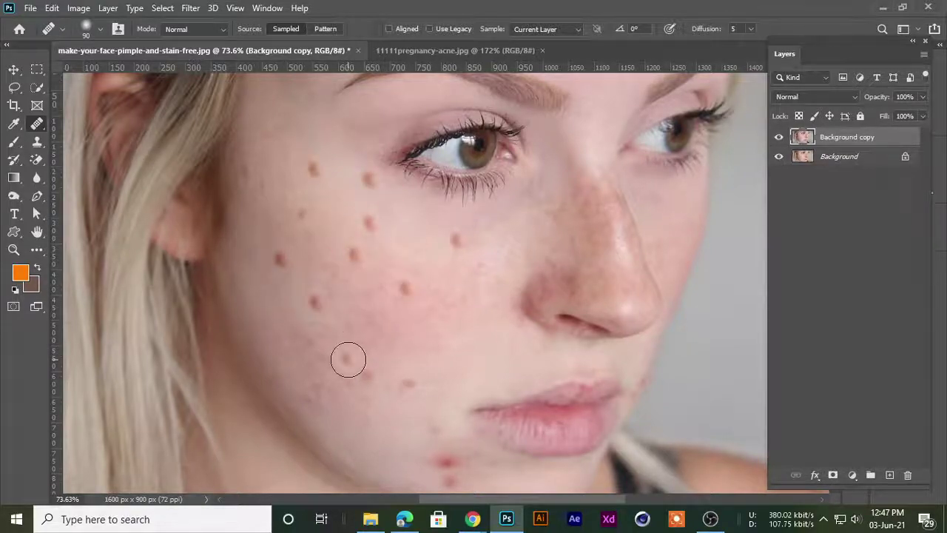
{"action": "left_click", "coordinate": [477, 357]}
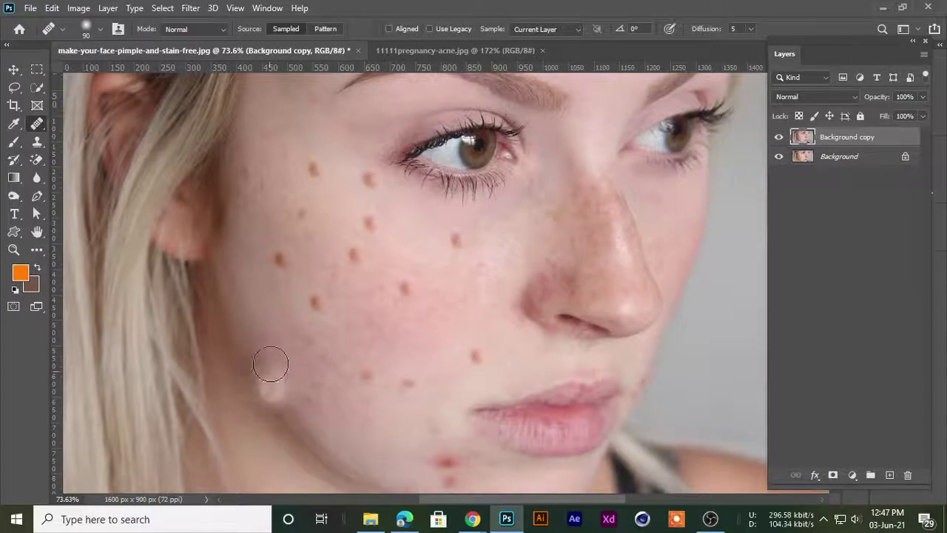
{"action": "scroll", "coordinate": [358, 245], "scroll_direction": "down", "scroll_amount": 2}
{"action": "left_click", "coordinate": [479, 364]}
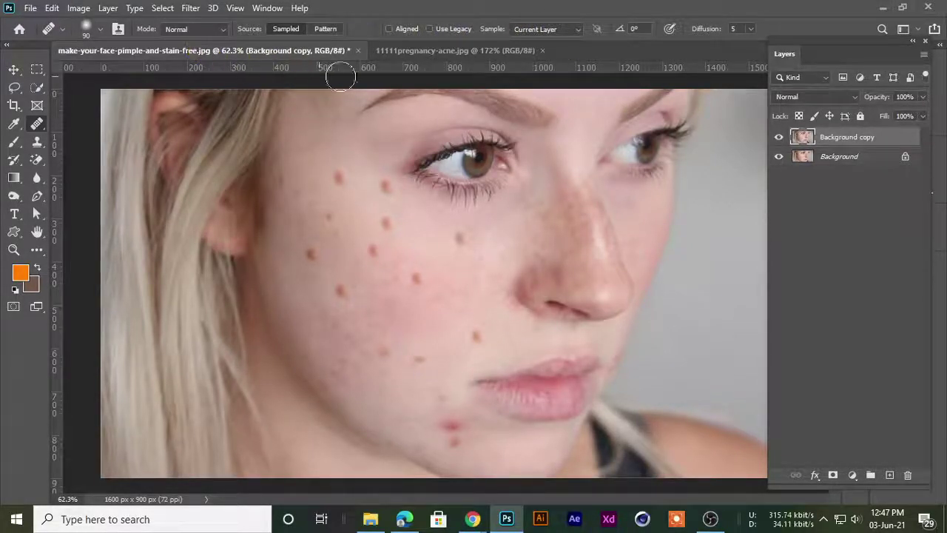
Set the Healing Brush to sample All Layers, switch to 11111pregnancy-acne.jpg and reduce the brush size to 70
{"action": "left_click", "coordinate": [552, 31]}
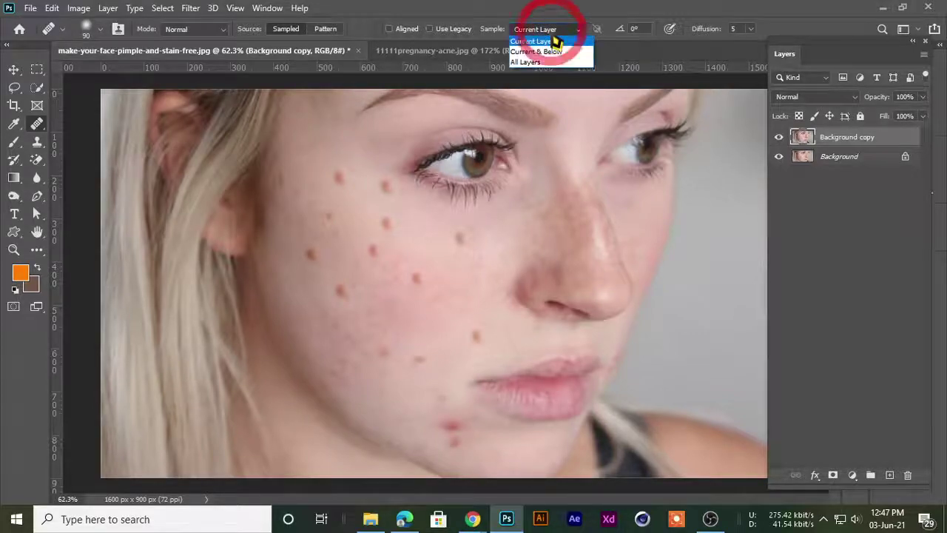
{"action": "left_click", "coordinate": [527, 62]}
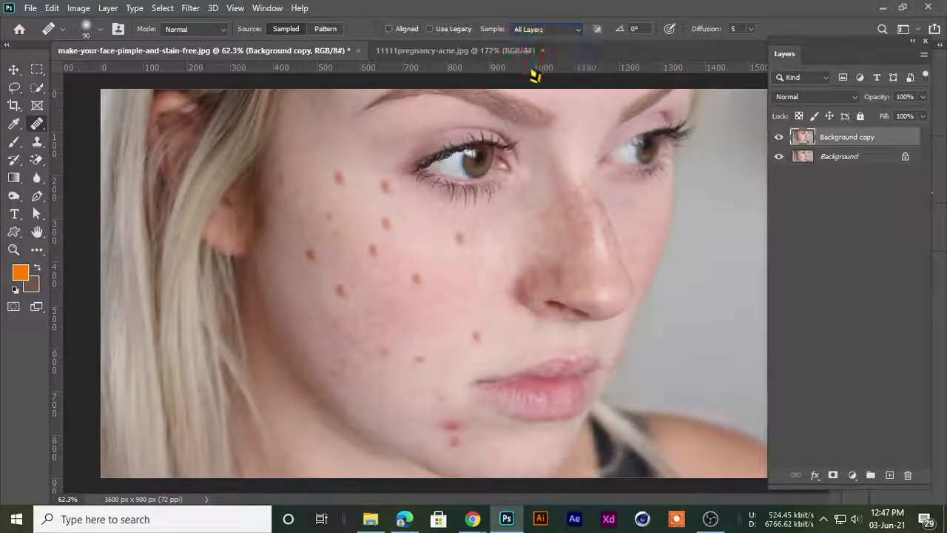
{"action": "left_click", "coordinate": [424, 58]}
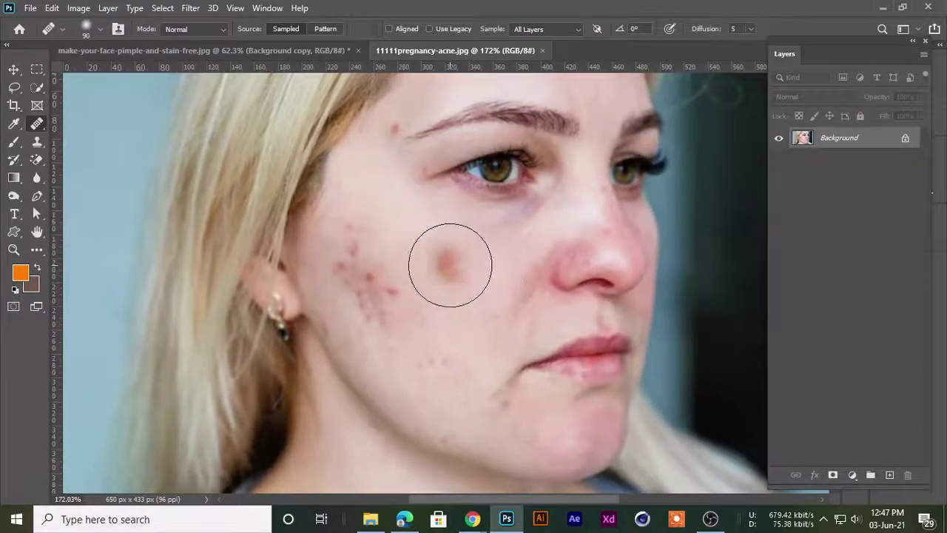
{"action": "key", "text": "bracketleft"}
{"action": "key", "text": "bracketleft"}
{"action": "key", "text": "bracketleft"}
{"action": "key", "text": "bracketleft"}
{"action": "key", "text": "bracketright"}
{"action": "key", "text": "bracketright"}
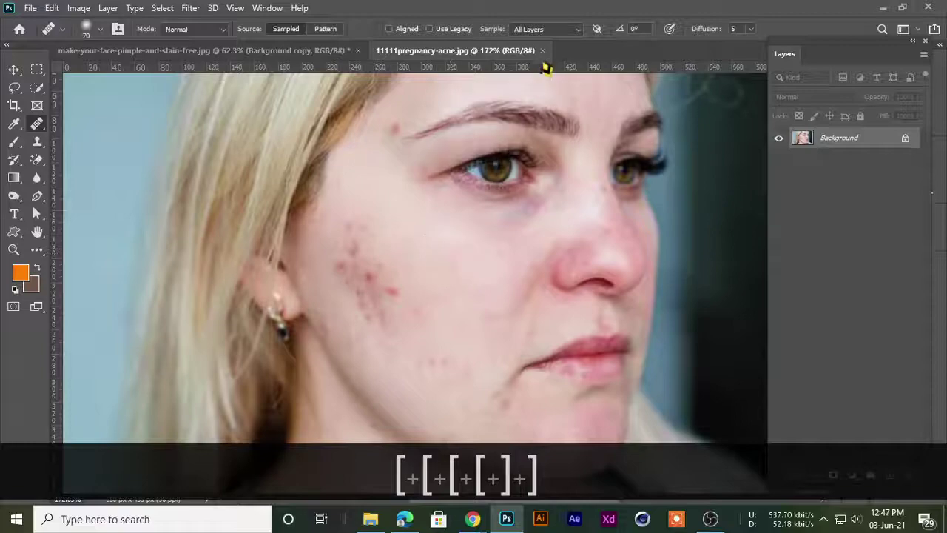
Paint the sampled mole onto the woman's cheek, forehead and neck in 11111pregnancy-acne.jpg
{"action": "left_click", "coordinate": [453, 271]}
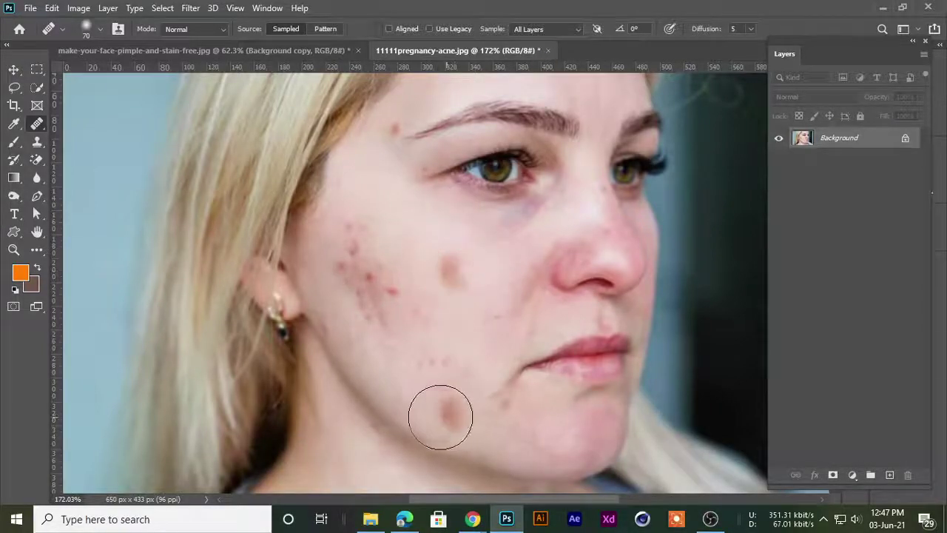
{"action": "scroll", "coordinate": [290, 344], "scroll_direction": "down", "scroll_amount": 4}
{"action": "scroll", "coordinate": [412, 170], "scroll_direction": "up", "scroll_amount": 3}
{"action": "left_click", "coordinate": [579, 123]}
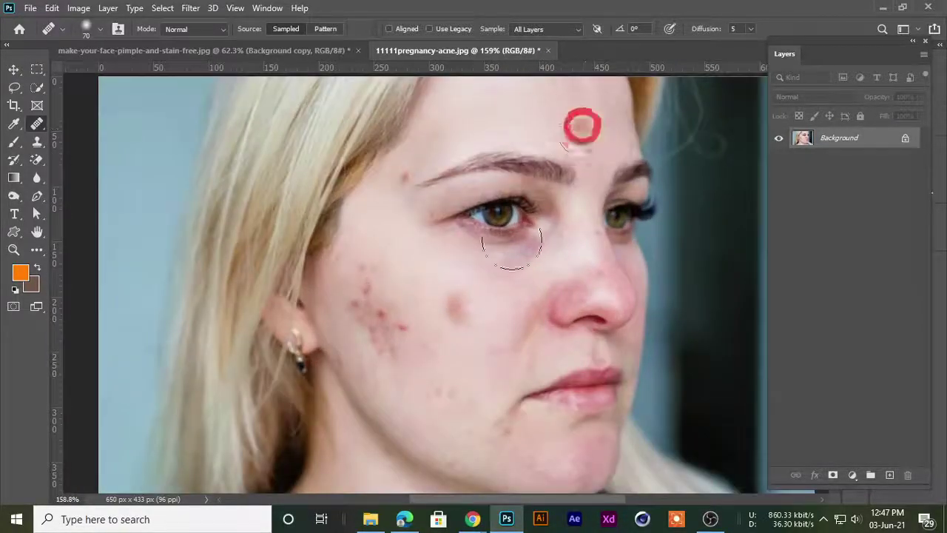
{"action": "scroll", "coordinate": [348, 380], "scroll_direction": "down", "scroll_amount": 3}
{"action": "scroll", "coordinate": [352, 378], "scroll_direction": "up", "scroll_amount": 3}
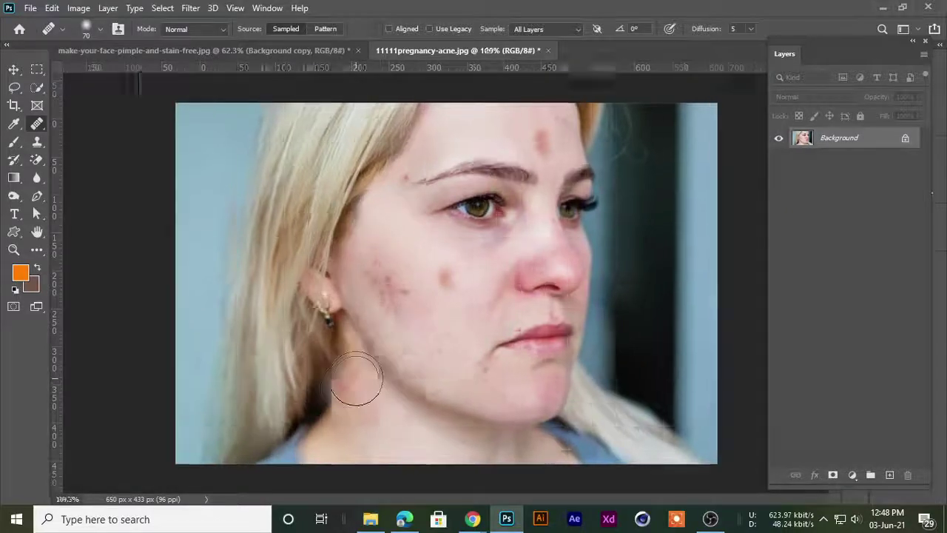
{"action": "scroll", "coordinate": [360, 377], "scroll_direction": "down", "scroll_amount": 2}
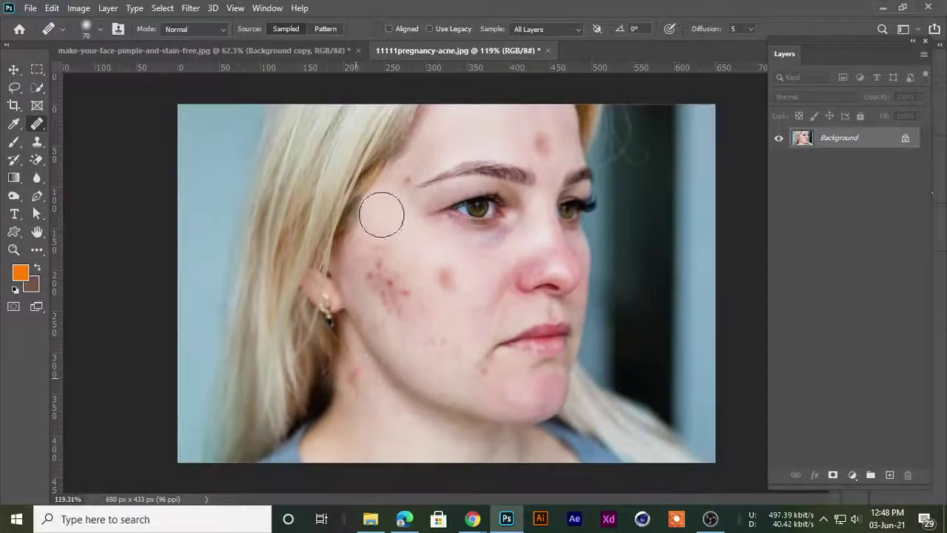
Return to make-your-face-pimple-and-stain-free.jpg and set the Healing Brush size to 150
{"action": "left_click", "coordinate": [258, 53]}
{"action": "scroll", "coordinate": [414, 234], "scroll_direction": "down", "scroll_amount": 2}
{"action": "scroll", "coordinate": [413, 233], "scroll_direction": "up", "scroll_amount": 1}
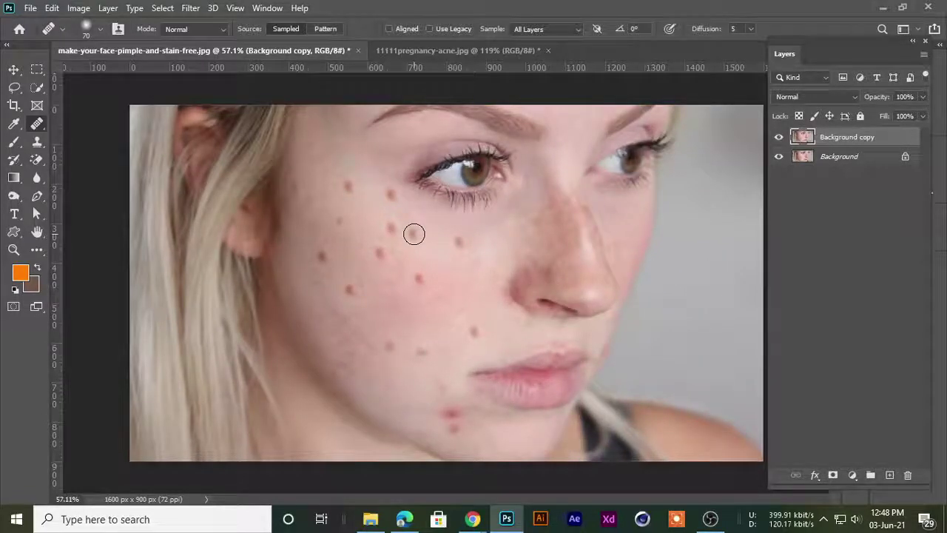
{"action": "scroll", "coordinate": [414, 234], "scroll_direction": "up", "scroll_amount": 1}
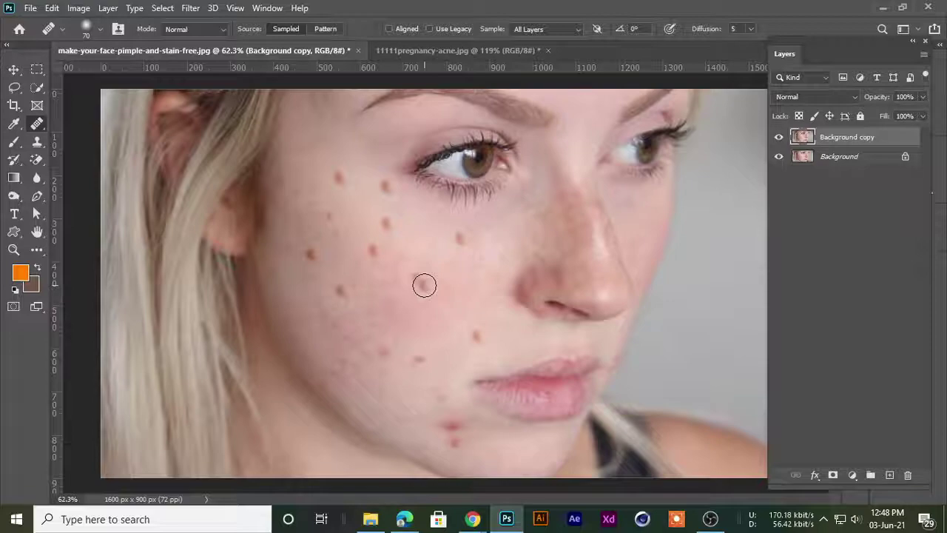
{"action": "key", "text": "bracketright"}
{"action": "key", "text": "bracketright"}
{"action": "key", "text": "bracketright"}
{"action": "key", "text": "bracketright"}
{"action": "key", "text": "bracketright"}
{"action": "key", "text": "bracketright"}
{"action": "key", "text": "bracketright"}
{"action": "key", "text": "bracketright"}
{"action": "key", "text": "bracketright"}
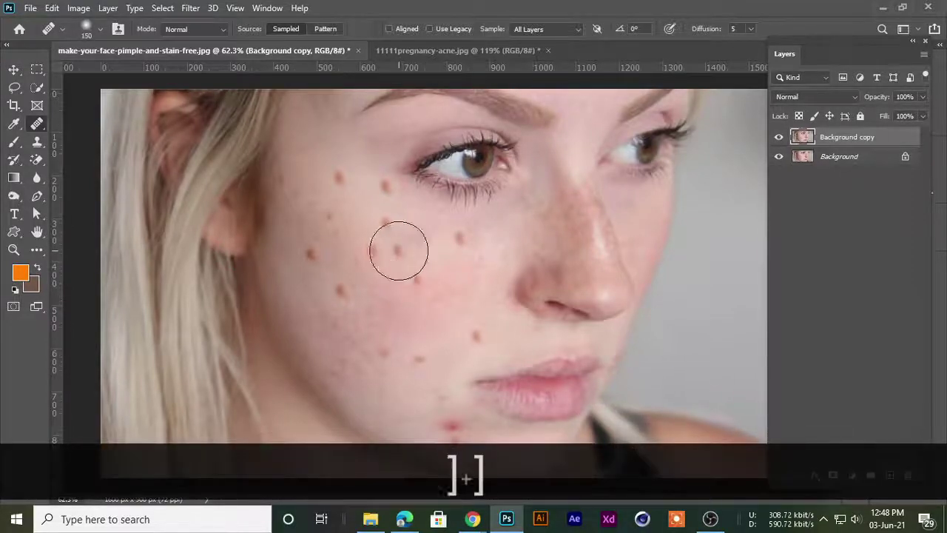
{"action": "key", "text": "bracketright"}
{"action": "key", "text": "bracketright"}
{"action": "key", "text": "bracketright"}
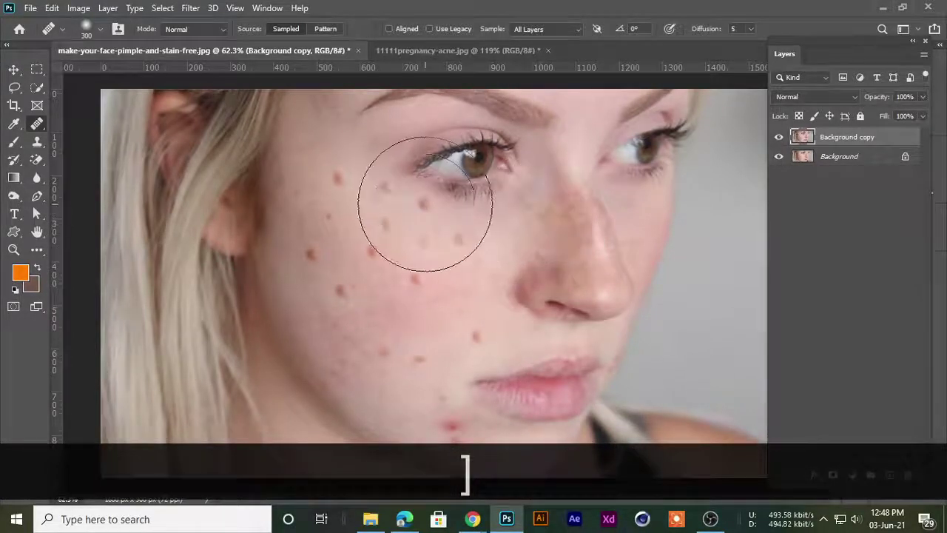
{"action": "key", "text": "bracketleft"}
{"action": "key", "text": "bracketleft"}
{"action": "key", "text": "bracketleft"}
{"action": "key", "text": "bracketleft"}
{"action": "key", "text": "bracketleft"}
{"action": "key", "text": "bracketleft"}
{"action": "key", "text": "bracketleft"}
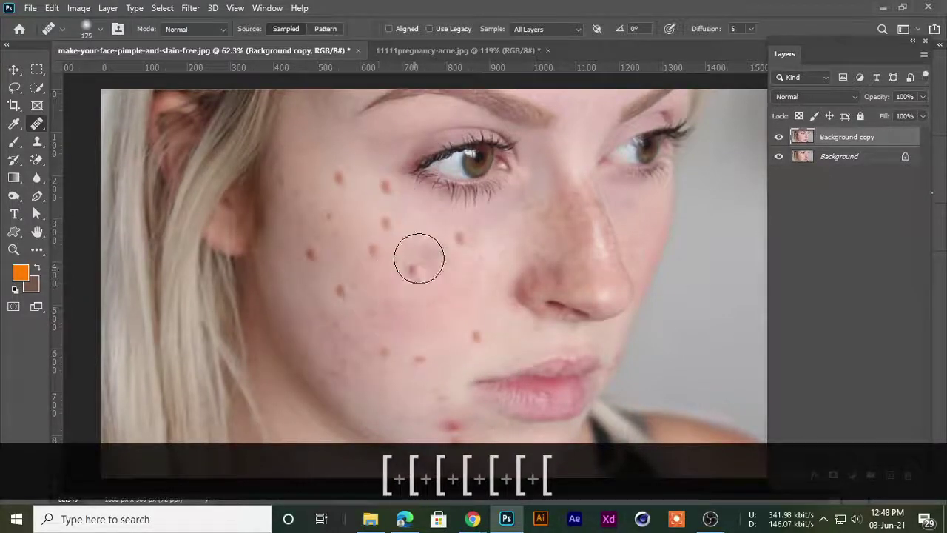
Delete the copy layers carrying the painted moles and make a new duplicate of the original Background layer
{"action": "left_click_drag", "start_coordinate": [870, 141], "coordinate": [890, 476]}
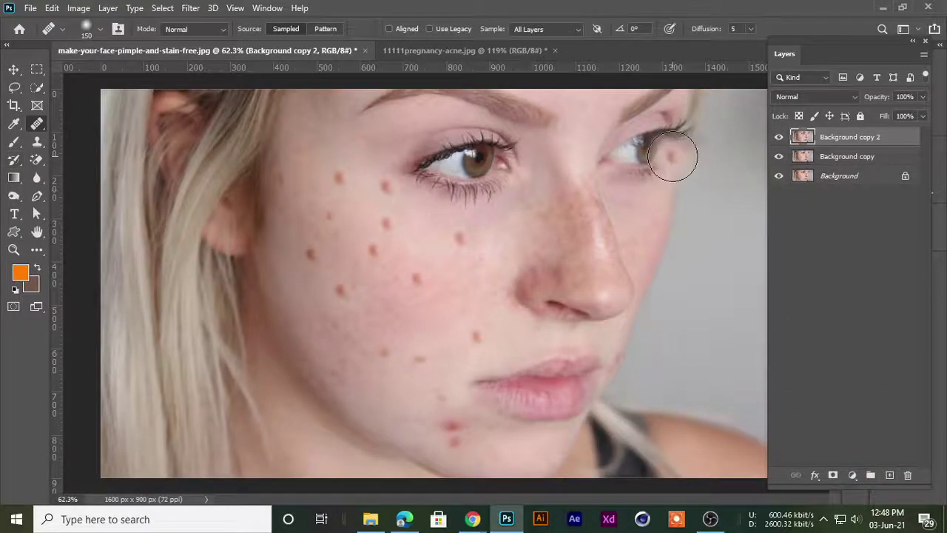
{"action": "key", "text": "Delete"}
{"action": "key", "text": "Delete"}
{"action": "left_click_drag", "start_coordinate": [865, 146], "coordinate": [891, 475]}
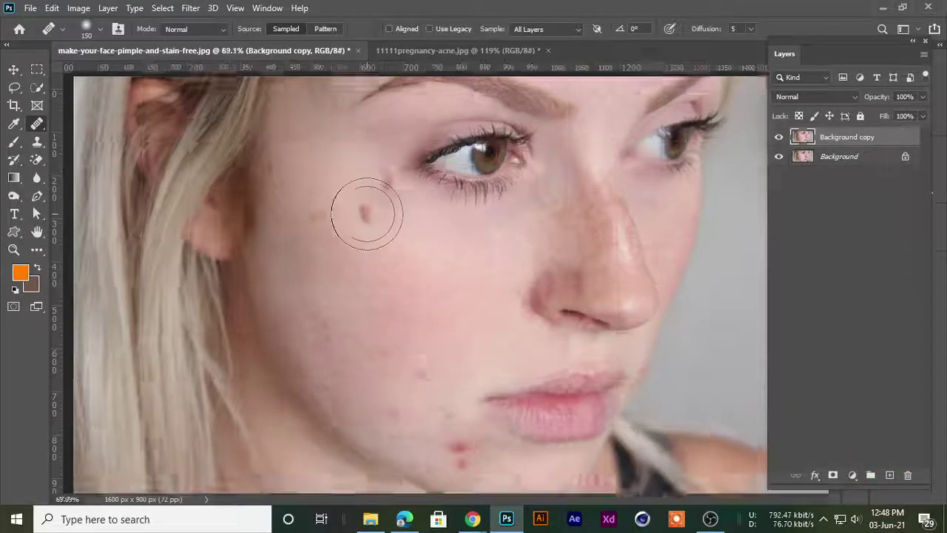
Reduce the Healing Brush size to 70 and heal the mole between the temple and the outer eye corner
{"action": "scroll", "coordinate": [368, 213], "scroll_direction": "up", "scroll_amount": 4}
{"action": "key", "text": "["}
{"action": "key", "text": "["}
{"action": "key", "text": "["}
{"action": "scroll", "coordinate": [373, 205], "scroll_direction": "up", "scroll_amount": 2}
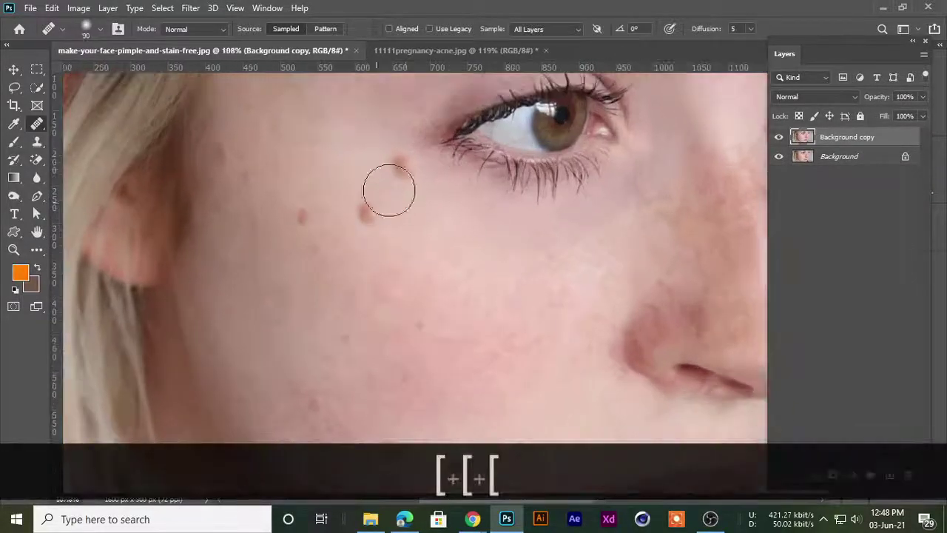
{"action": "scroll", "coordinate": [319, 220], "scroll_direction": "up", "scroll_amount": 1}
{"action": "scroll", "coordinate": [319, 220], "scroll_direction": "down", "scroll_amount": 2}
{"action": "scroll", "coordinate": [334, 138], "scroll_direction": "up", "scroll_amount": 3}
{"action": "scroll", "coordinate": [334, 169], "scroll_direction": "down", "scroll_amount": 2}
{"action": "scroll", "coordinate": [334, 190], "scroll_direction": "up", "scroll_amount": 2}
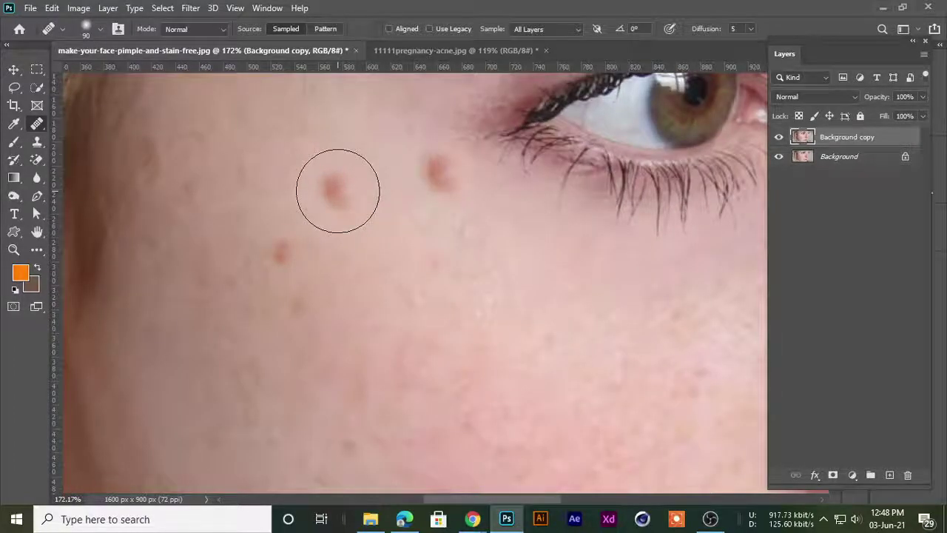
{"action": "scroll", "coordinate": [339, 191], "scroll_direction": "up", "scroll_amount": 1}
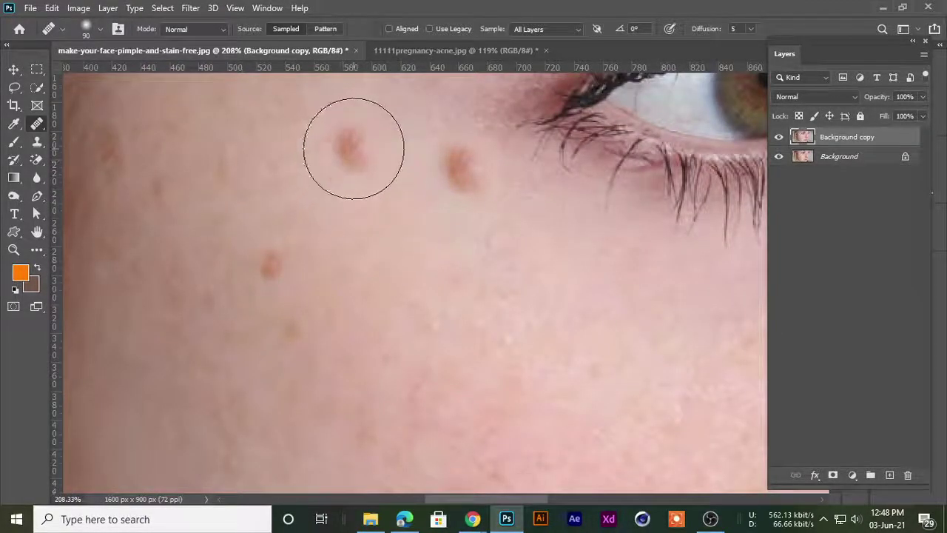
{"action": "key", "text": "["}
{"action": "key", "text": "["}
{"action": "left_click", "coordinate": [356, 152]}
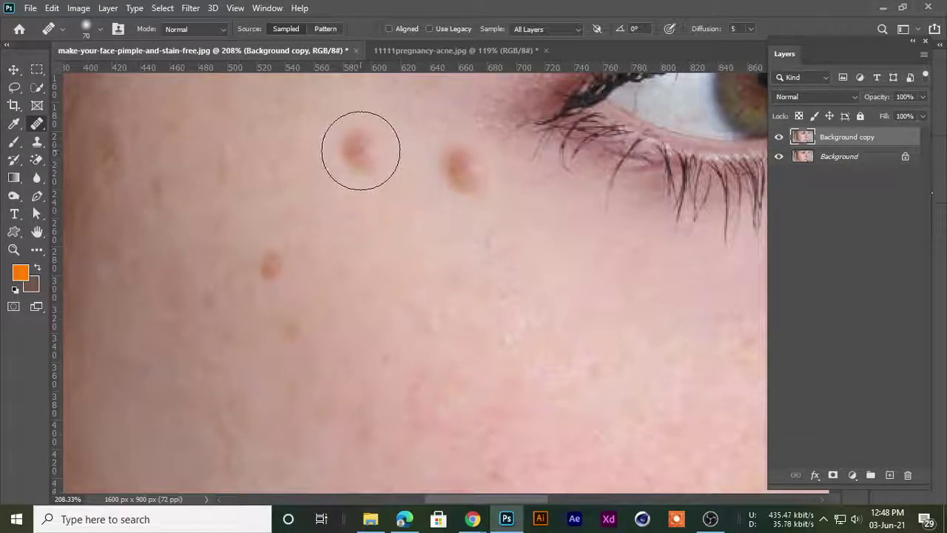
{"action": "key", "text": "alt"}
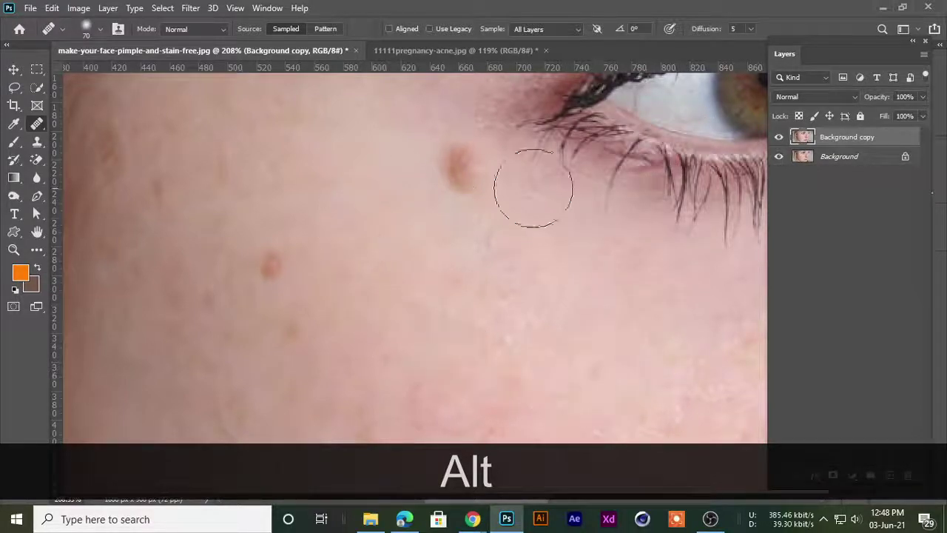
Try to heal the mole beside the eye's outer corner with the size 70 brush
{"action": "scroll", "coordinate": [541, 307], "scroll_direction": "down", "scroll_amount": 6}
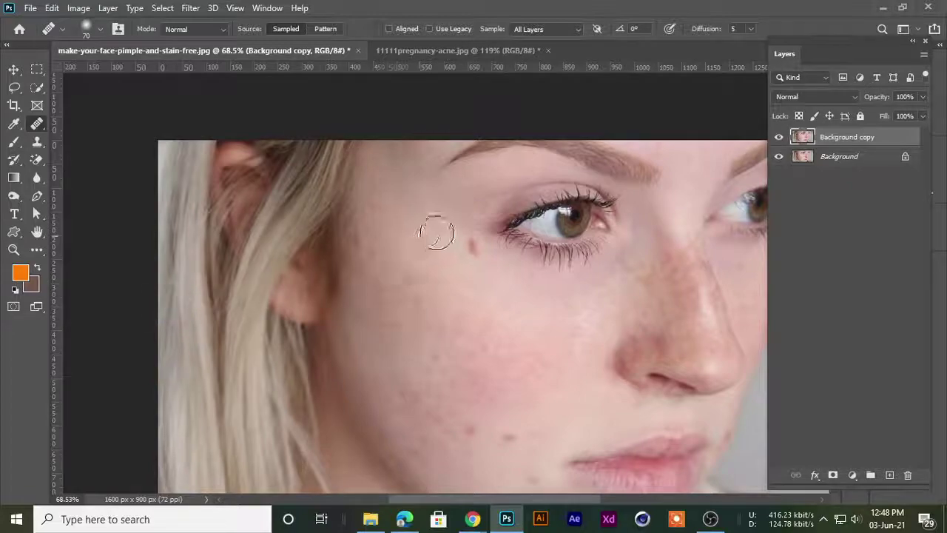
{"action": "scroll", "coordinate": [430, 222], "scroll_direction": "up", "scroll_amount": 4}
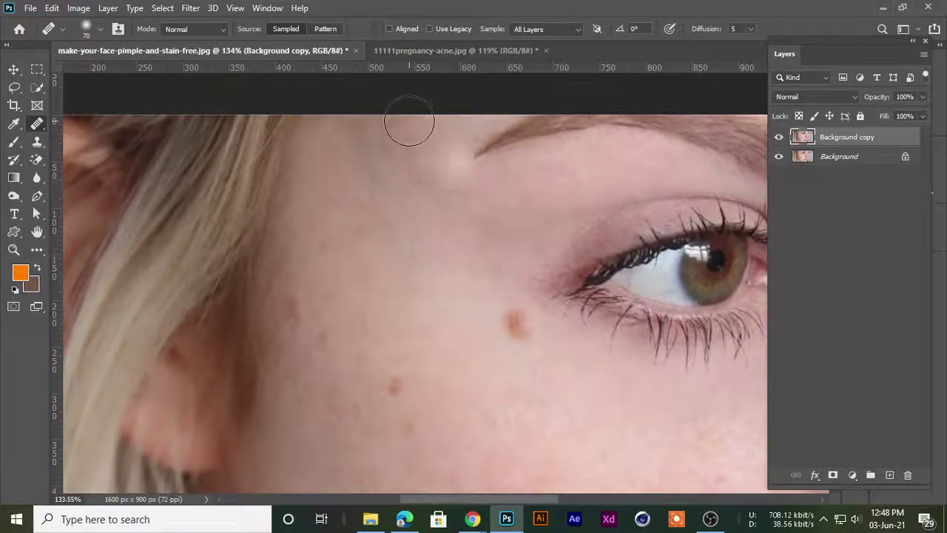
{"action": "scroll", "coordinate": [511, 333], "scroll_direction": "up", "scroll_amount": 2}
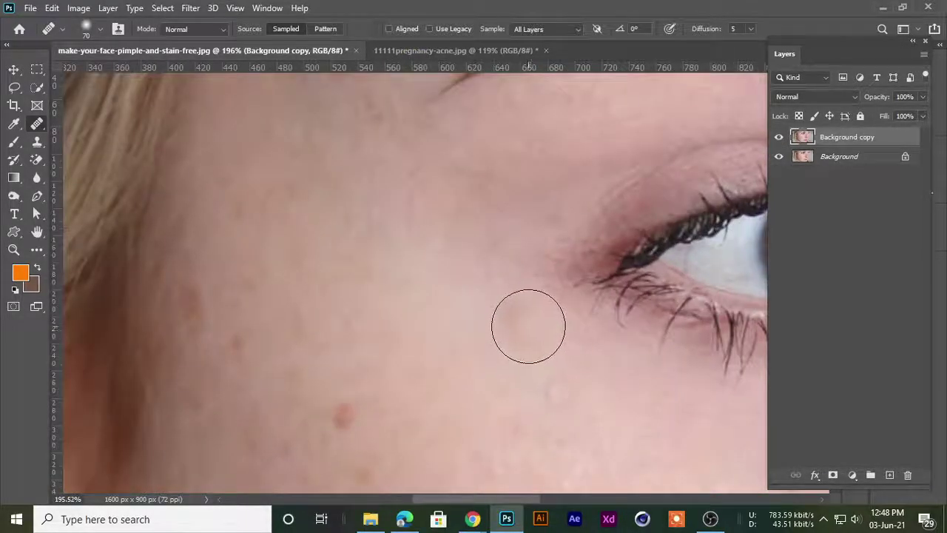
{"action": "scroll", "coordinate": [356, 375], "scroll_direction": "down", "scroll_amount": 3}
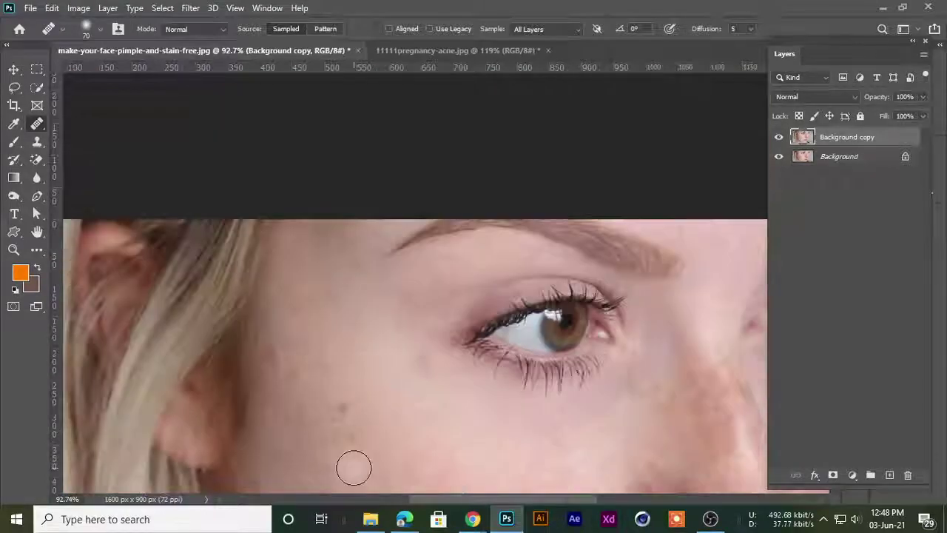
{"action": "scroll", "coordinate": [353, 465], "scroll_direction": "up", "scroll_amount": 2}
{"action": "key", "text": "ctrl+z"}
Set the Healing Brush size to 50, sample clean skin and heal the mole beside the eye's outer corner
{"action": "scroll", "coordinate": [377, 370], "scroll_direction": "up", "scroll_amount": 3}
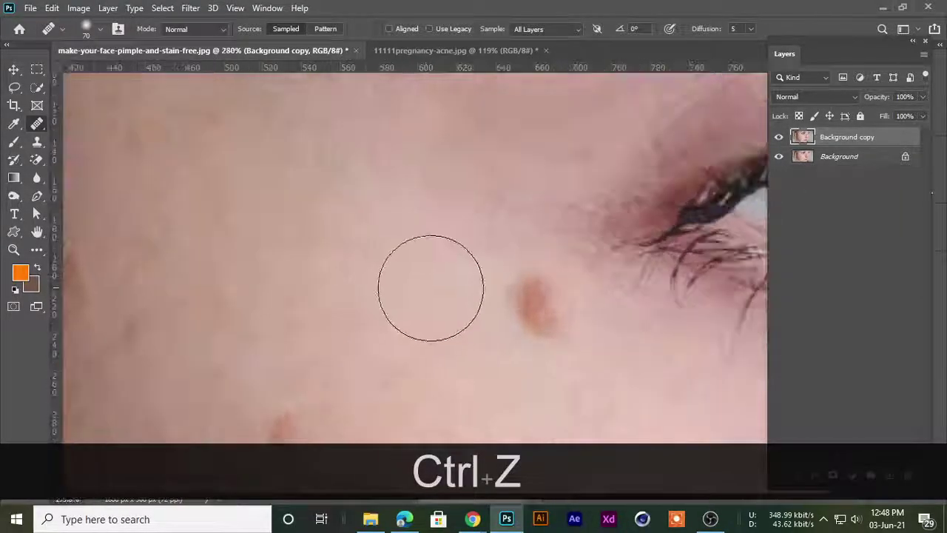
{"action": "key", "text": "bracketleft"}
{"action": "key", "text": "bracketleft"}
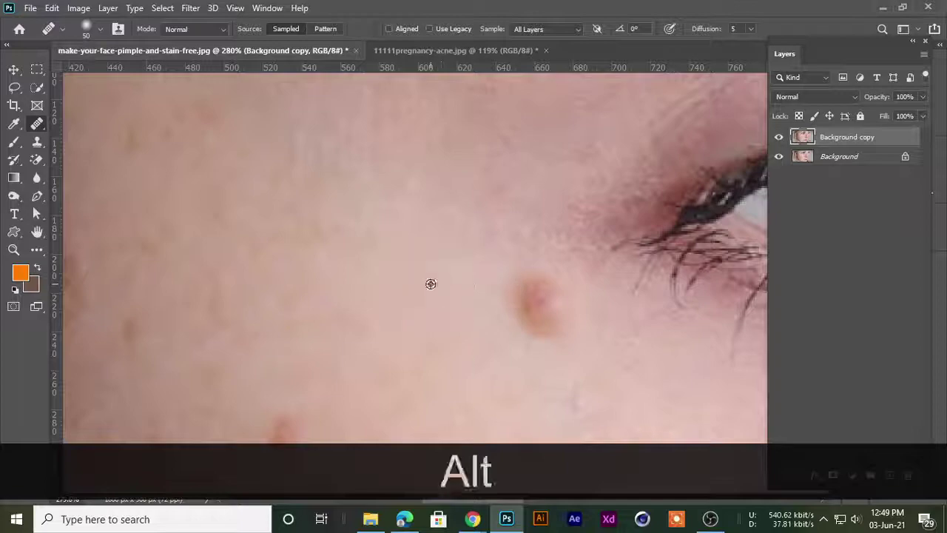
{"action": "left_click", "coordinate": [429, 281], "text": "alt"}
{"action": "left_click", "coordinate": [535, 300]}
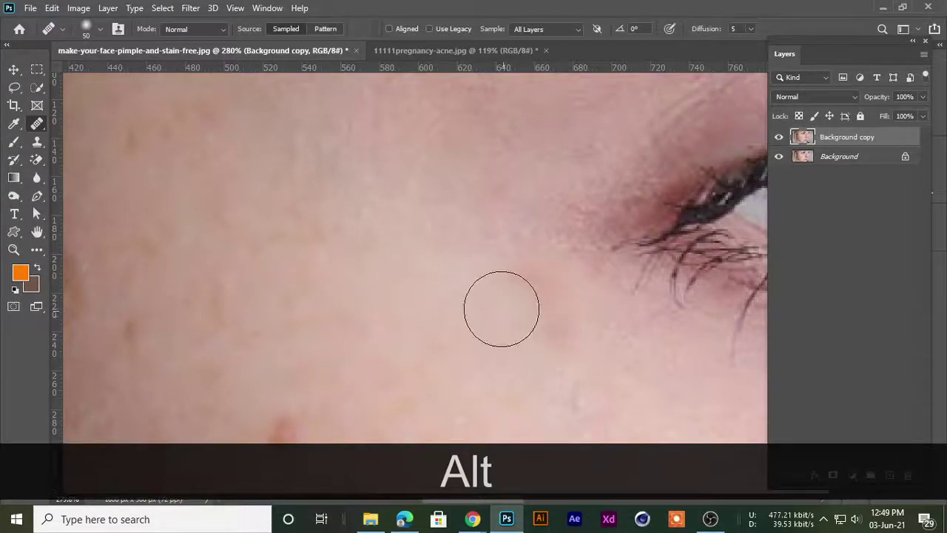
{"action": "scroll", "coordinate": [370, 392], "scroll_direction": "down", "scroll_amount": 5}
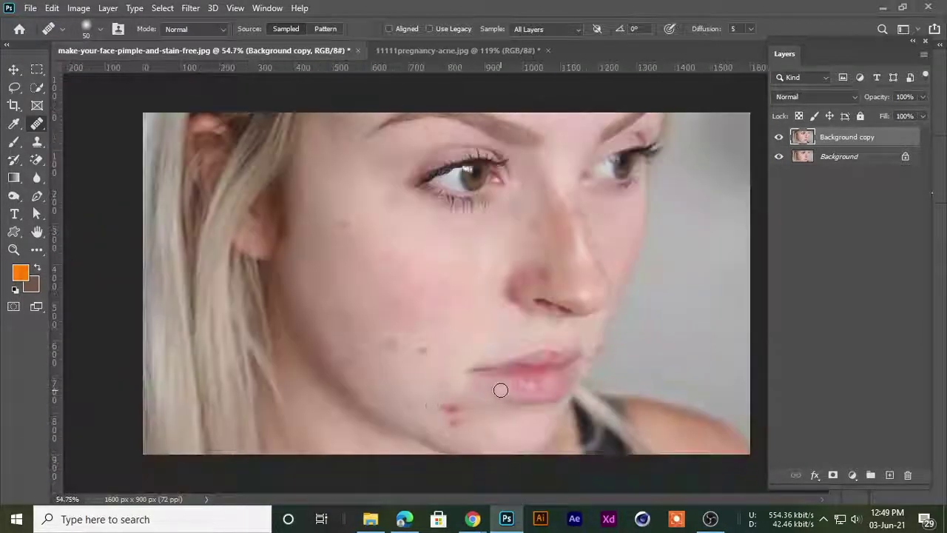
{"action": "scroll", "coordinate": [362, 288], "scroll_direction": "up", "scroll_amount": 2}
{"action": "scroll", "coordinate": [362, 291], "scroll_direction": "down", "scroll_amount": 3}
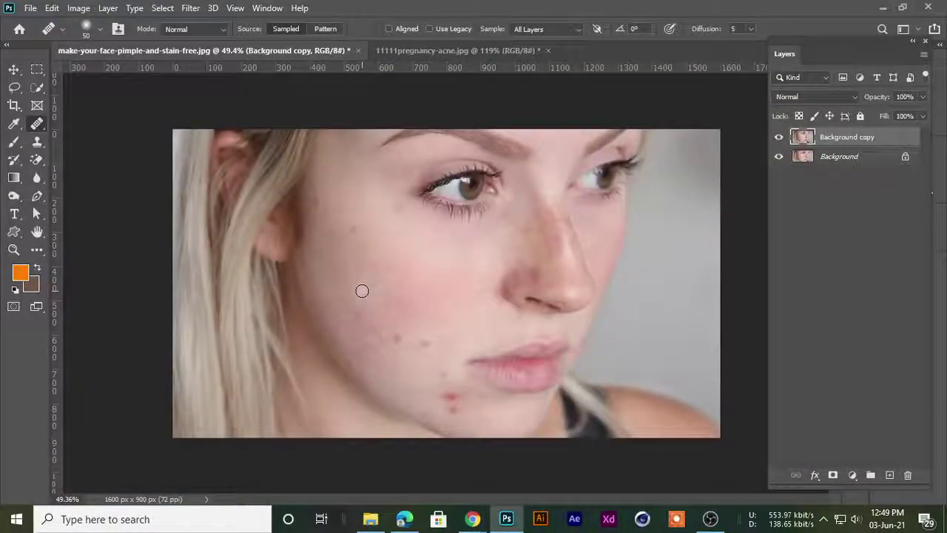
Sample clean skin around the small mole on the upper cheek and heal the mole
{"action": "scroll", "coordinate": [376, 289], "scroll_direction": "up", "scroll_amount": 7}
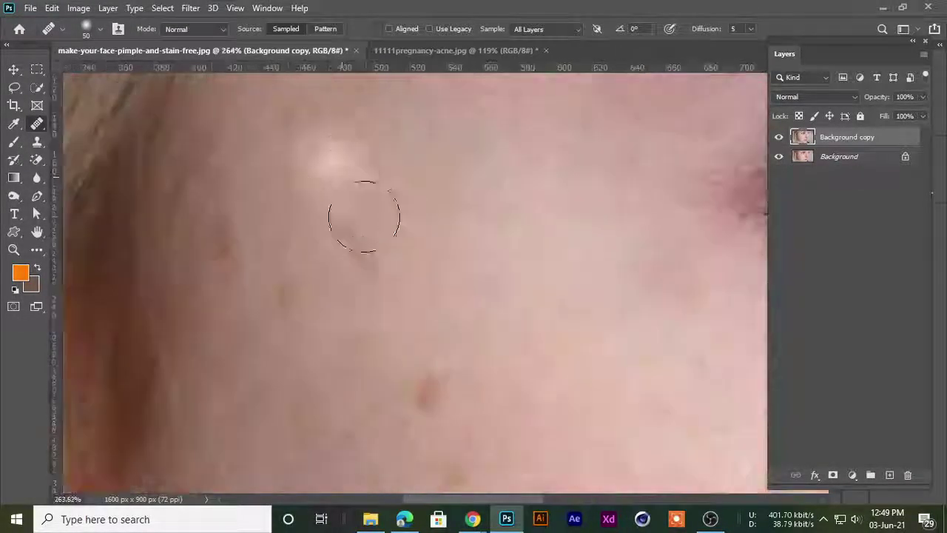
{"action": "key", "text": "space"}
{"action": "left_click_drag", "start_coordinate": [434, 365], "coordinate": [409, 229]}
{"action": "key", "text": "alt"}
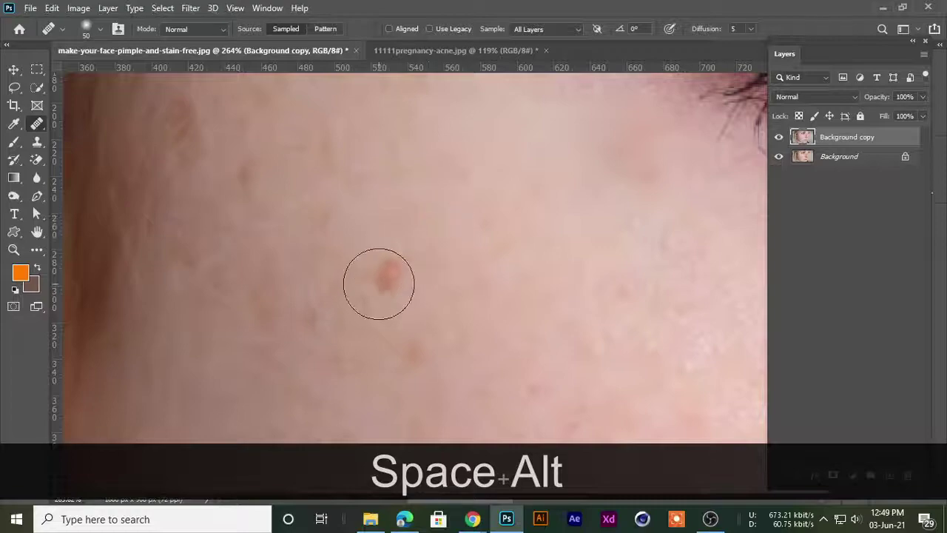
{"action": "left_click", "coordinate": [392, 246], "text": "alt"}
{"action": "scroll", "coordinate": [367, 267], "scroll_direction": "down", "scroll_amount": 3}
{"action": "scroll", "coordinate": [466, 223], "scroll_direction": "up", "scroll_amount": 3}
{"action": "left_click", "coordinate": [457, 216], "text": "alt"}
{"action": "left_click", "coordinate": [565, 231]}
{"action": "scroll", "coordinate": [376, 247], "scroll_direction": "down", "scroll_amount": 2}
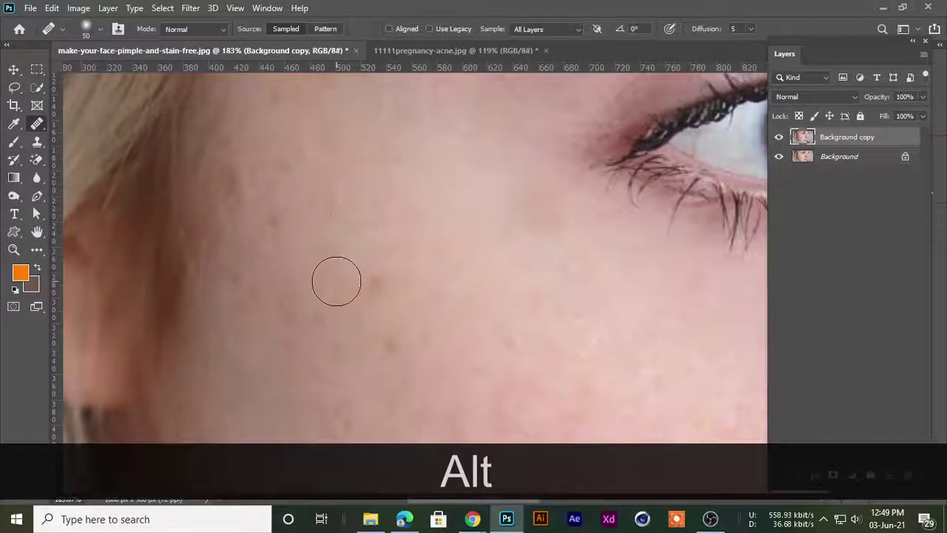
{"action": "left_click", "coordinate": [369, 289]}
{"action": "left_click", "coordinate": [370, 246], "text": "alt"}
{"action": "left_click", "coordinate": [372, 282]}
Resample clean skin and heal the faint spot just below the removed upper cheek mole
{"action": "left_click", "coordinate": [359, 302], "text": "alt"}
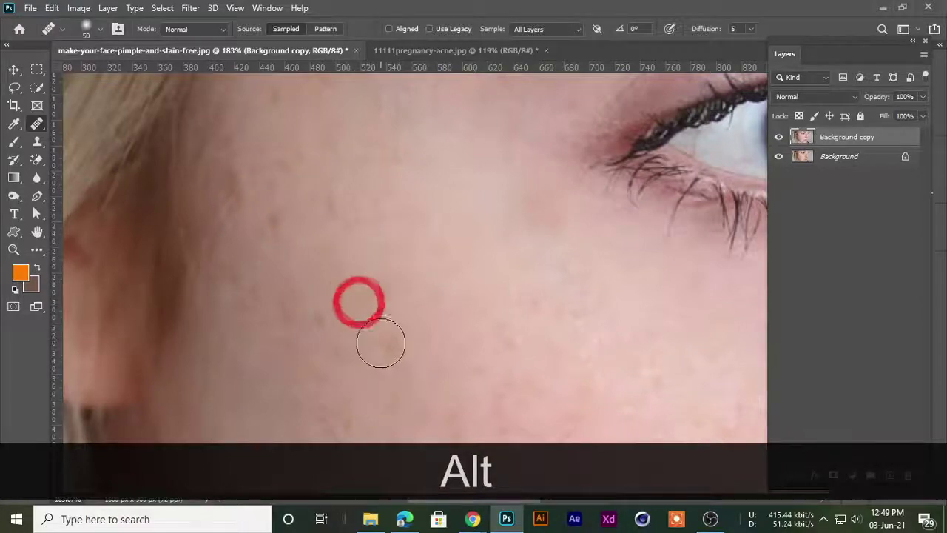
{"action": "left_click", "coordinate": [451, 186], "text": "alt"}
{"action": "left_click", "coordinate": [380, 358]}
{"action": "scroll", "coordinate": [348, 325], "scroll_direction": "down", "scroll_amount": 3}
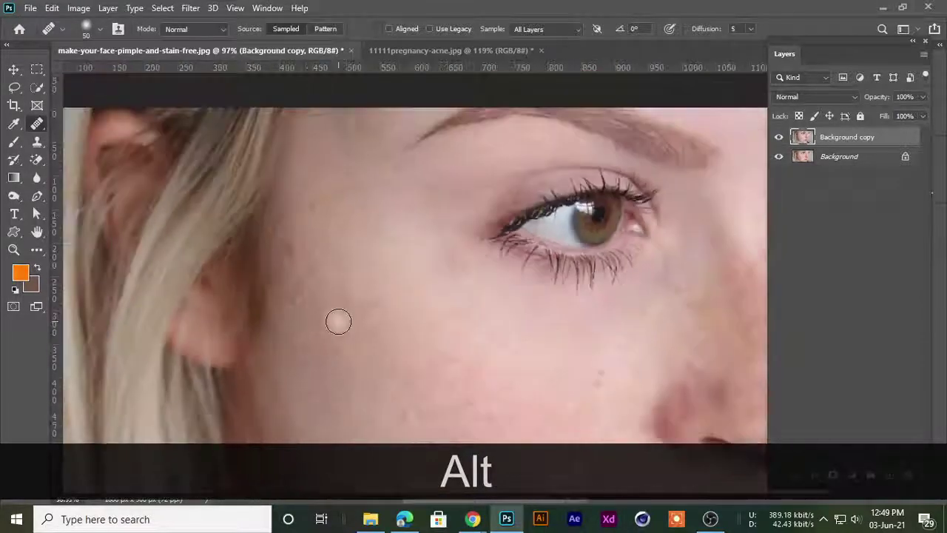
Examine the retouched skin around the eye, temple and upper cheek at different magnifications
{"action": "scroll", "coordinate": [338, 321], "scroll_direction": "up", "scroll_amount": 2}
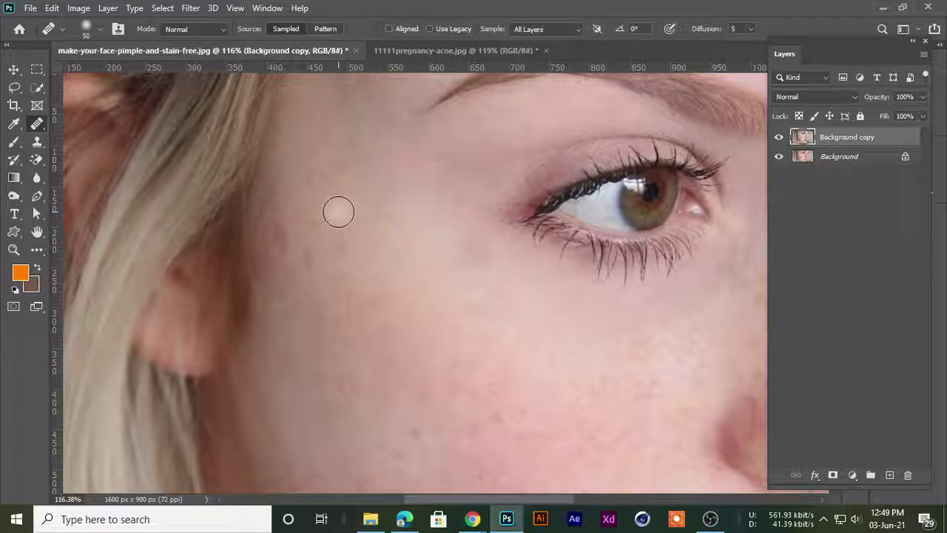
{"action": "scroll", "coordinate": [338, 212], "scroll_direction": "down", "scroll_amount": 2}
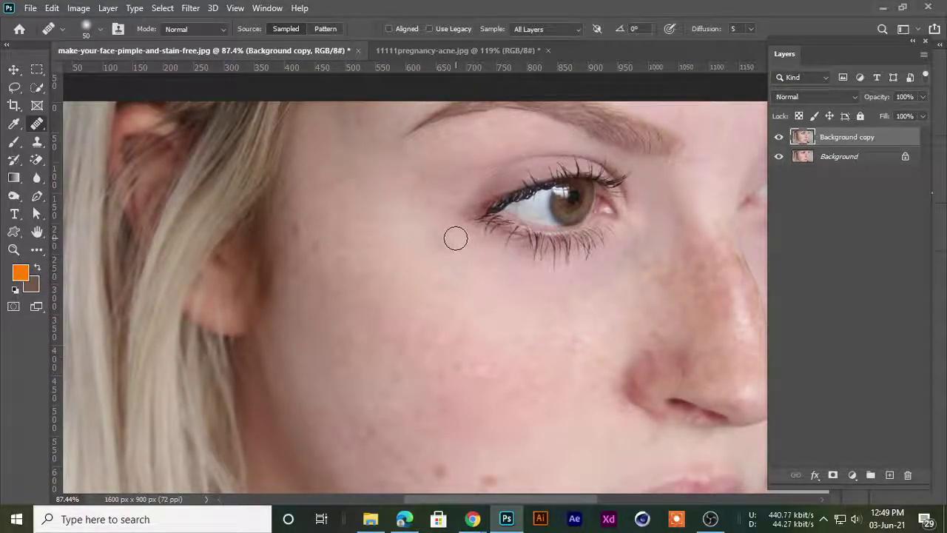
{"action": "scroll", "coordinate": [499, 235], "scroll_direction": "up", "scroll_amount": 1}
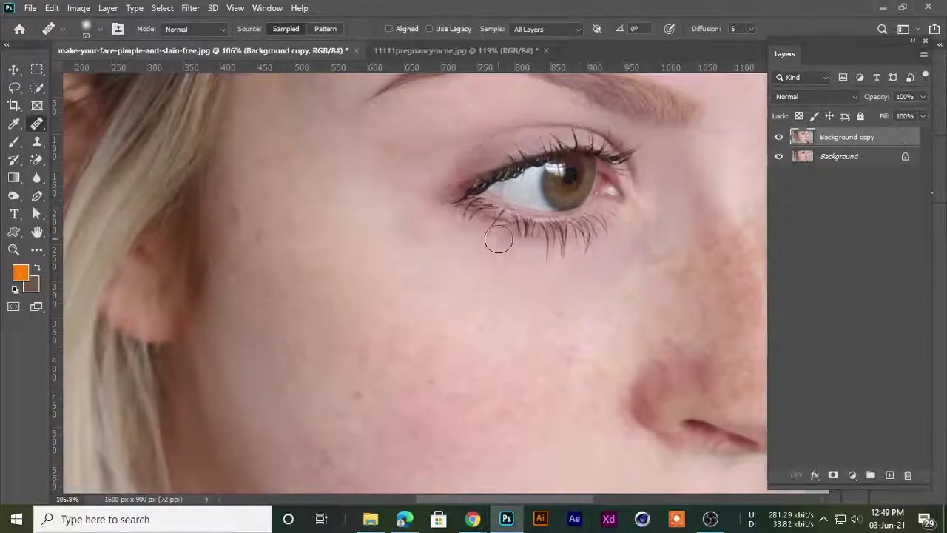
{"action": "scroll", "coordinate": [499, 235], "scroll_direction": "down", "scroll_amount": 1}
{"action": "scroll", "coordinate": [563, 121], "scroll_direction": "up", "scroll_amount": 1}
{"action": "key", "text": "space"}
{"action": "left_click_drag", "start_coordinate": [471, 171], "coordinate": [489, 232]}
{"action": "scroll", "coordinate": [519, 252], "scroll_direction": "down", "scroll_amount": 3}
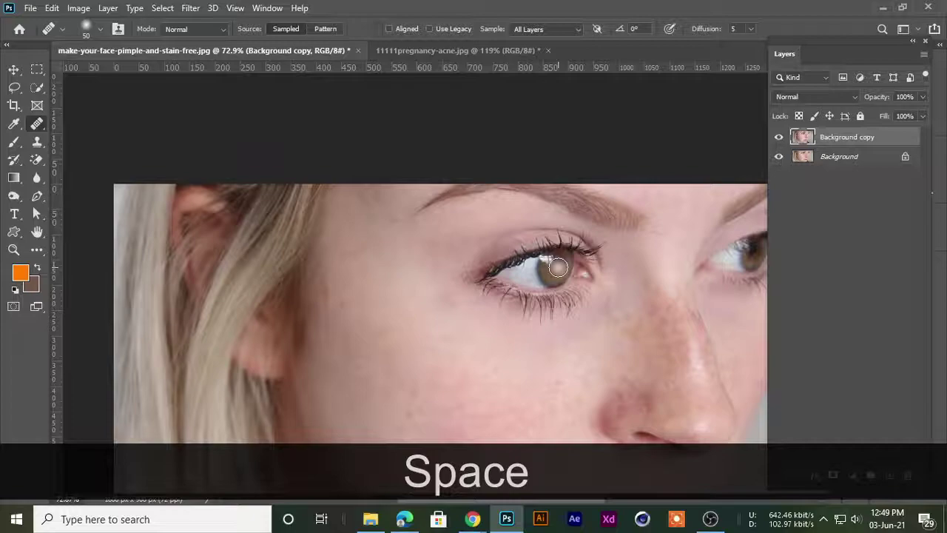
Sample the iris of the woman's nearer eye and paint its eyeball and upper lashes onto her cheek
{"action": "scroll", "coordinate": [555, 265], "scroll_direction": "down", "scroll_amount": 4}
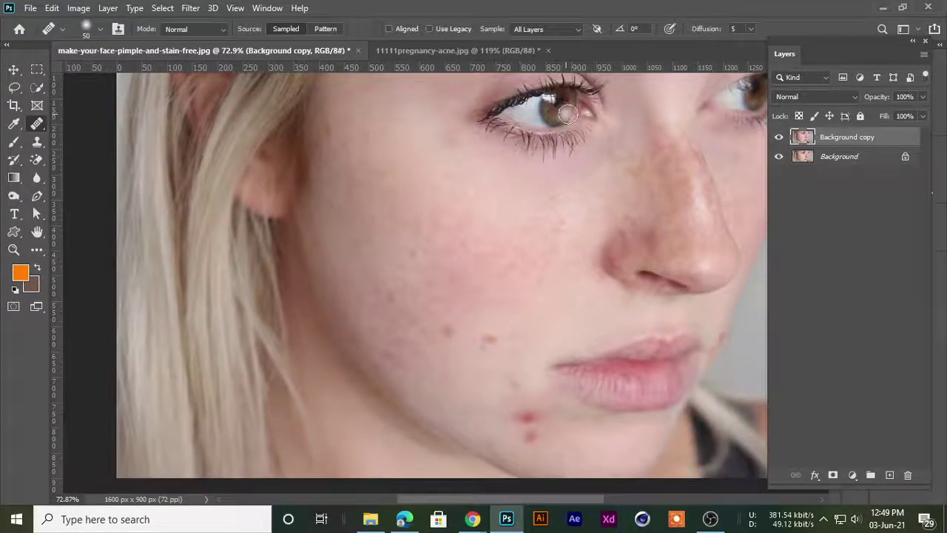
{"action": "key", "text": "alt"}
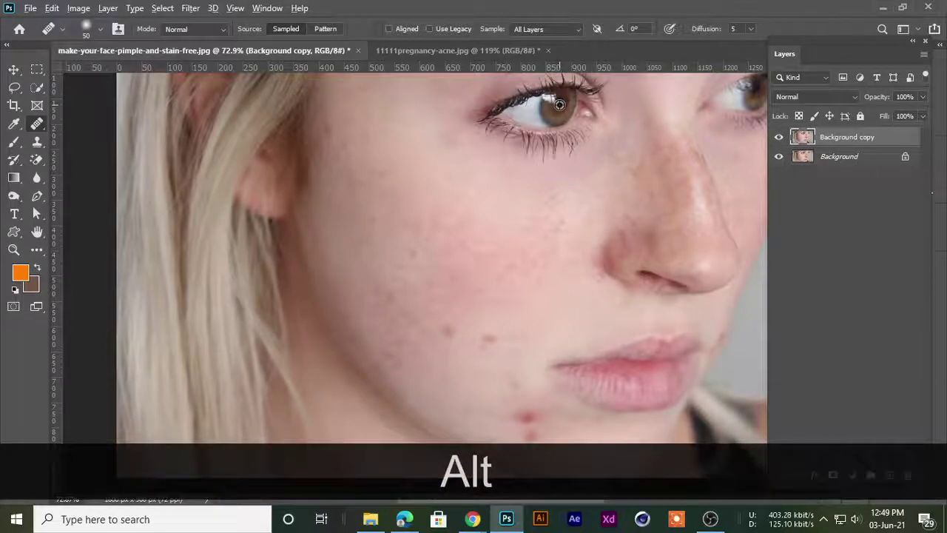
{"action": "left_click", "coordinate": [560, 105], "text": "alt"}
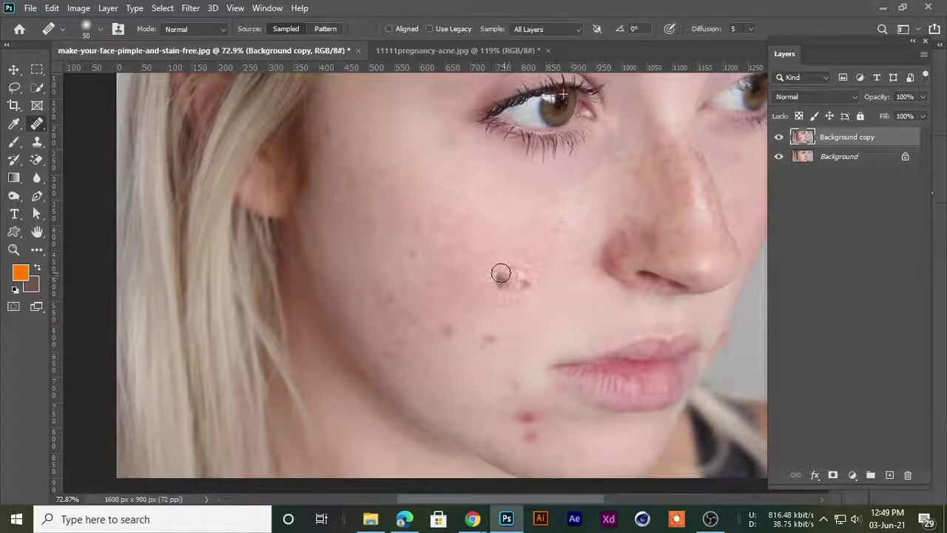
{"action": "mouse_move", "coordinate": [501, 294]}
{"action": "left_mouse_down"}
{"action": "mouse_move", "coordinate": [480, 276]}
{"action": "mouse_move", "coordinate": [519, 278]}
{"action": "mouse_move", "coordinate": [524, 293]}
{"action": "mouse_move", "coordinate": [472, 304]}
{"action": "mouse_move", "coordinate": [465, 284]}
{"action": "mouse_move", "coordinate": [490, 273]}
{"action": "mouse_move", "coordinate": [546, 277]}
{"action": "mouse_move", "coordinate": [529, 301]}
{"action": "mouse_move", "coordinate": [496, 310]}
{"action": "mouse_move", "coordinate": [462, 309]}
{"action": "mouse_move", "coordinate": [429, 288]}
{"action": "mouse_move", "coordinate": [476, 266]}
{"action": "mouse_move", "coordinate": [537, 274]}
{"action": "left_mouse_up"}
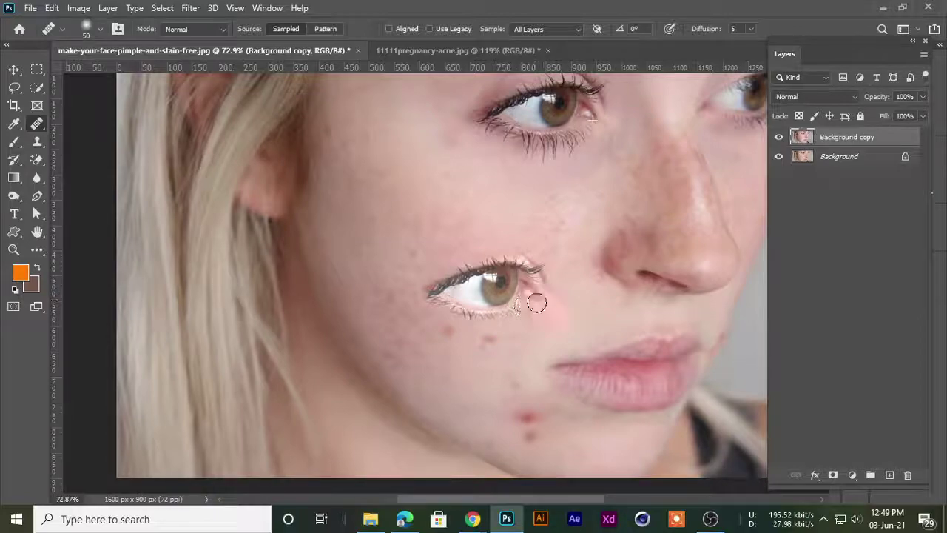
Extend the painted eye on the cheek with its lower lashes, outer corner and upper eyelid crease
{"action": "mouse_move", "coordinate": [530, 312]}
{"action": "left_mouse_down"}
{"action": "mouse_move", "coordinate": [458, 314]}
{"action": "mouse_move", "coordinate": [434, 303]}
{"action": "left_mouse_up"}
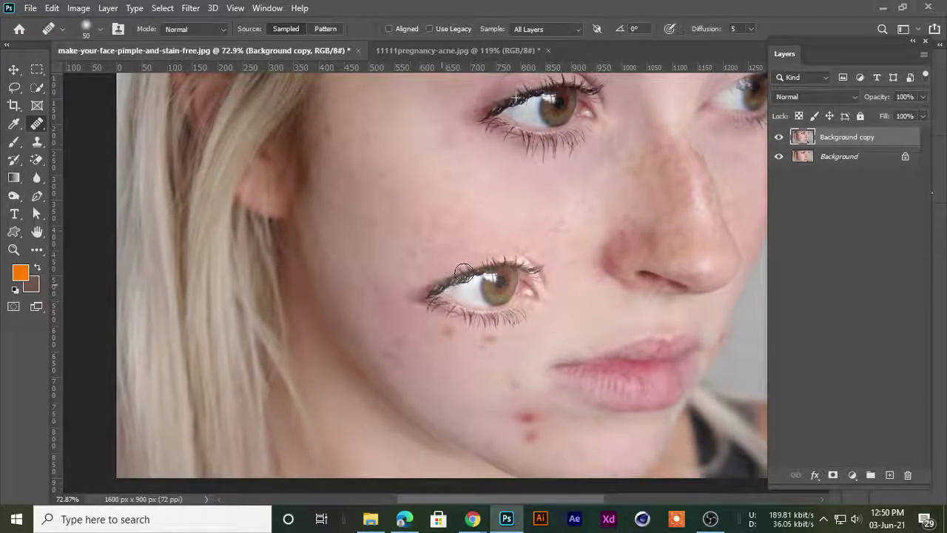
{"action": "left_click_drag", "start_coordinate": [465, 265], "coordinate": [464, 263]}
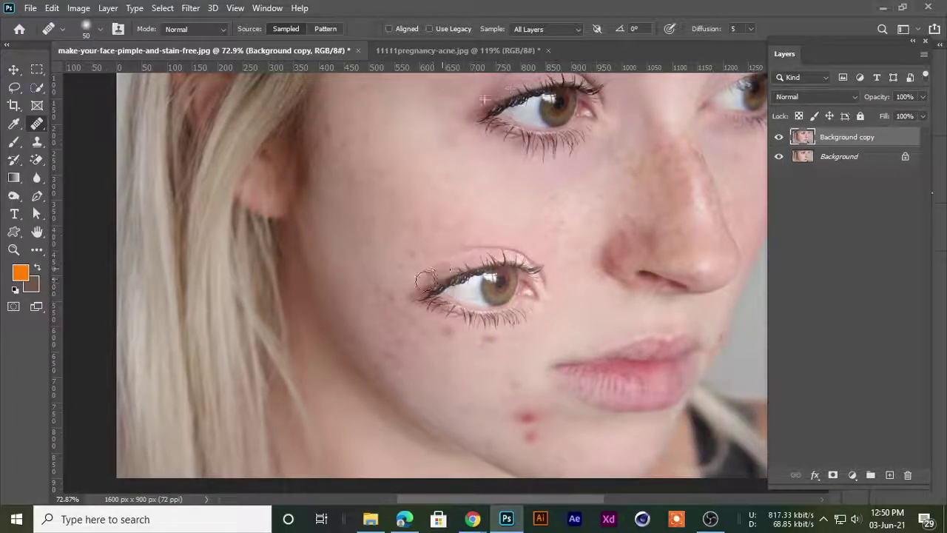
{"action": "left_click_drag", "start_coordinate": [498, 256], "coordinate": [535, 267]}
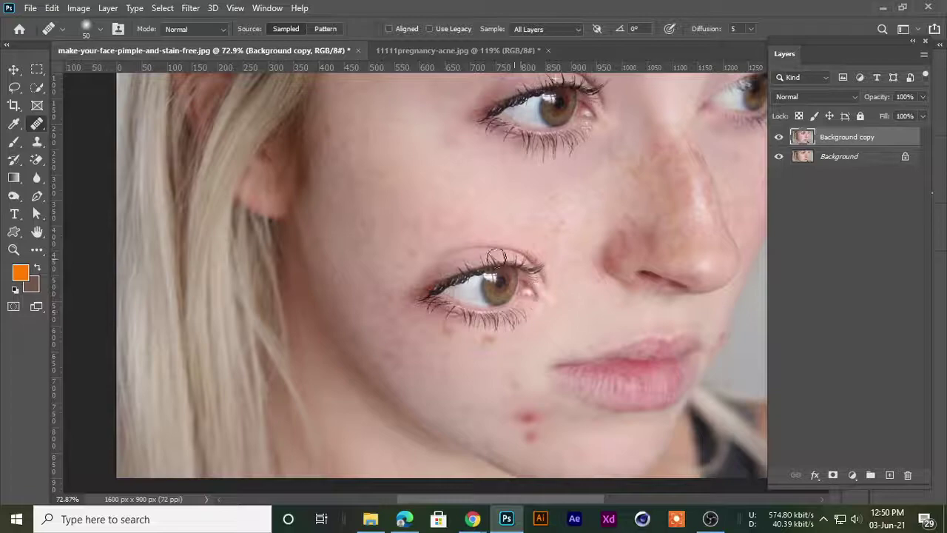
{"action": "left_click", "coordinate": [457, 261]}
Examine the painted cheek eye up close and in the full picture
{"action": "scroll", "coordinate": [486, 299], "scroll_direction": "down", "scroll_amount": 4}
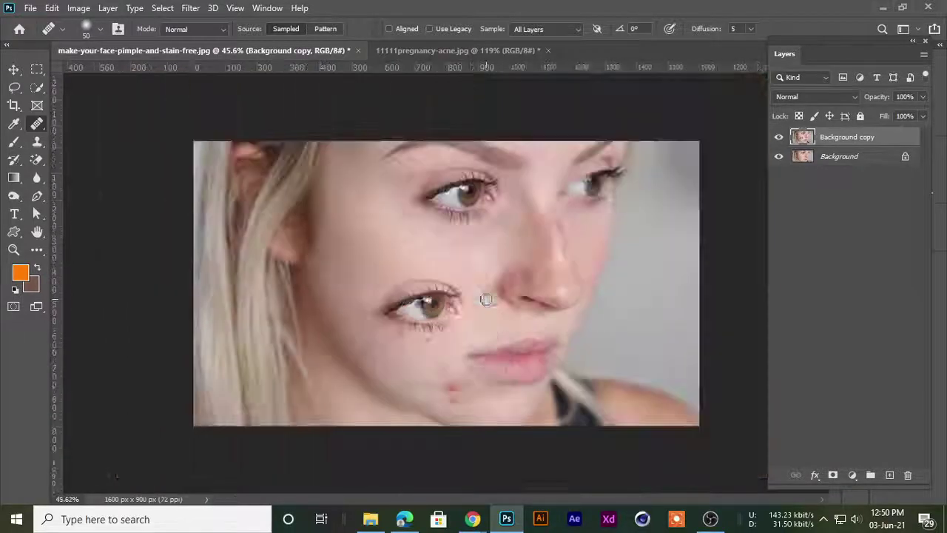
{"action": "scroll", "coordinate": [403, 305], "scroll_direction": "up", "scroll_amount": 5}
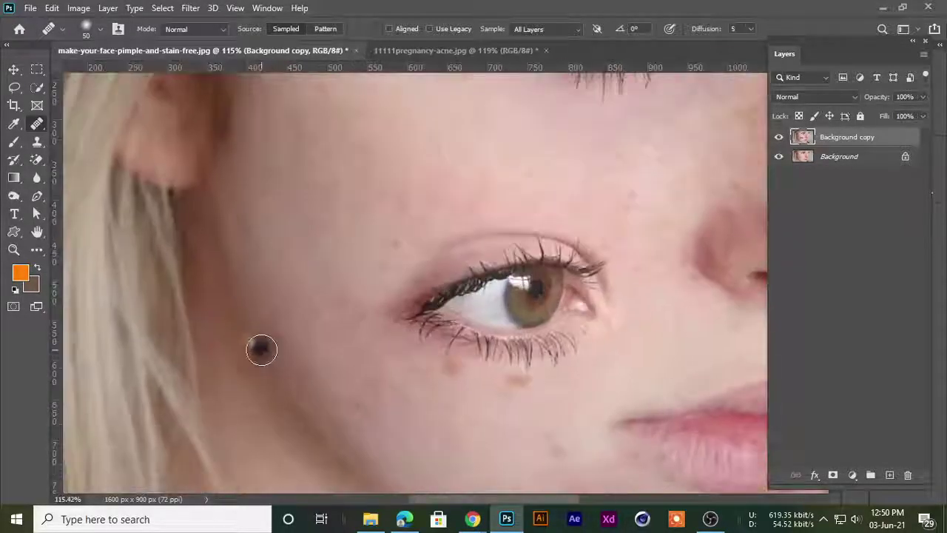
{"action": "scroll", "coordinate": [261, 350], "scroll_direction": "down", "scroll_amount": 5}
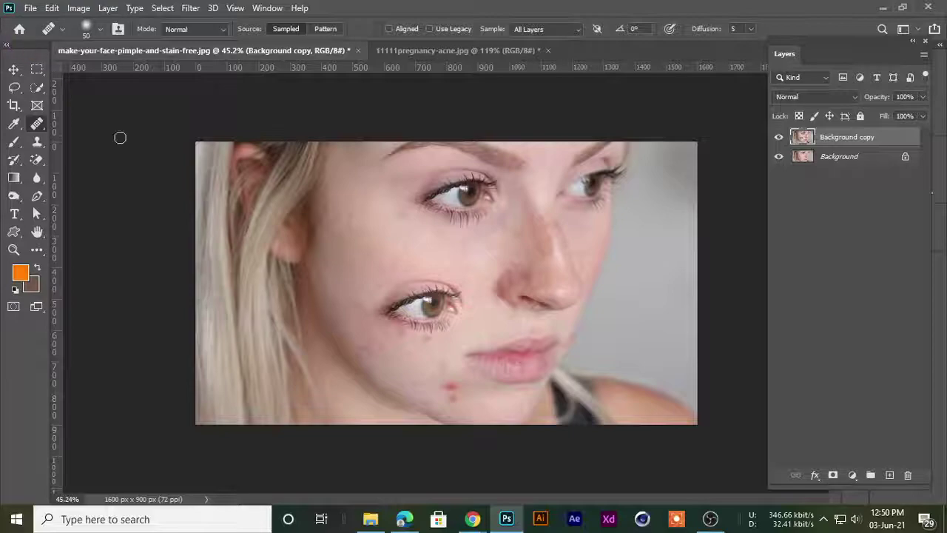
{"action": "scroll", "coordinate": [449, 283], "scroll_direction": "up", "scroll_amount": 6}
{"action": "scroll", "coordinate": [213, 317], "scroll_direction": "down", "scroll_amount": 2}
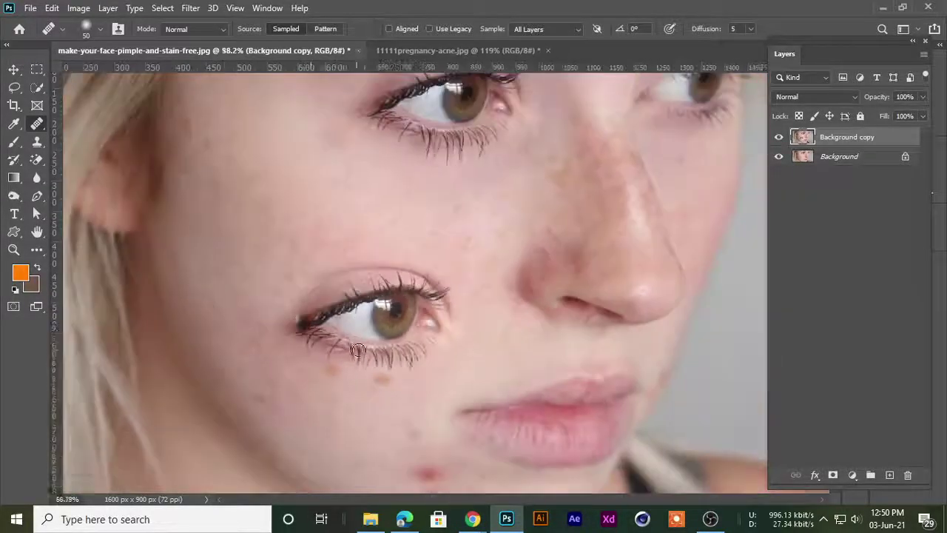
{"action": "scroll", "coordinate": [503, 374], "scroll_direction": "down", "scroll_amount": 4}
{"action": "scroll", "coordinate": [433, 360], "scroll_direction": "up", "scroll_amount": 4}
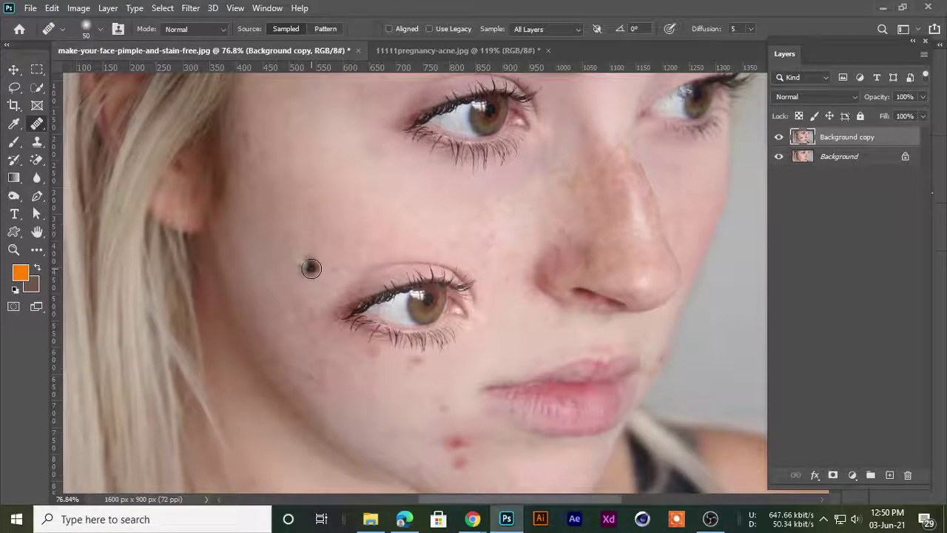
Paint the sampled eye over the woman's mouth in 11111pregnancy-acne.jpg and compare it with the source picture
{"action": "left_click", "coordinate": [367, 276]}
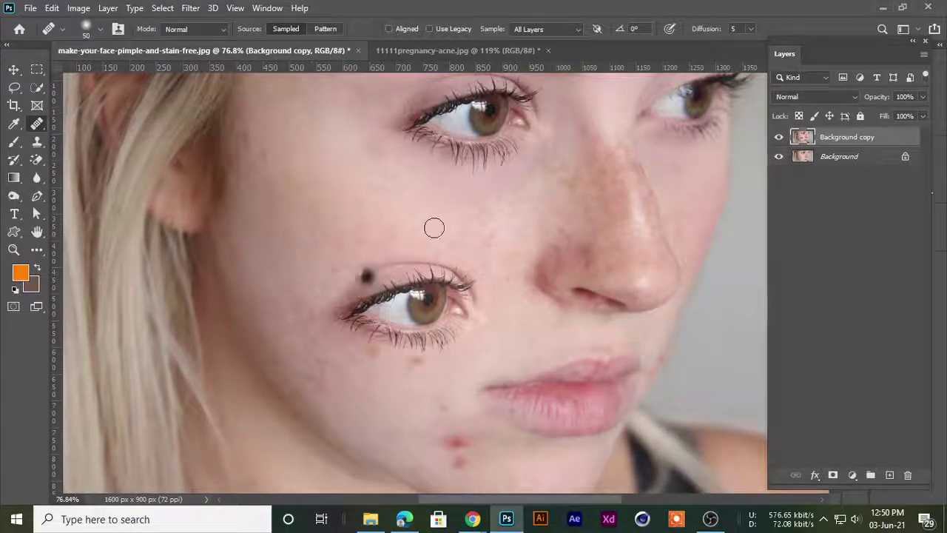
{"action": "left_click", "coordinate": [441, 52]}
{"action": "left_click", "coordinate": [447, 312]}
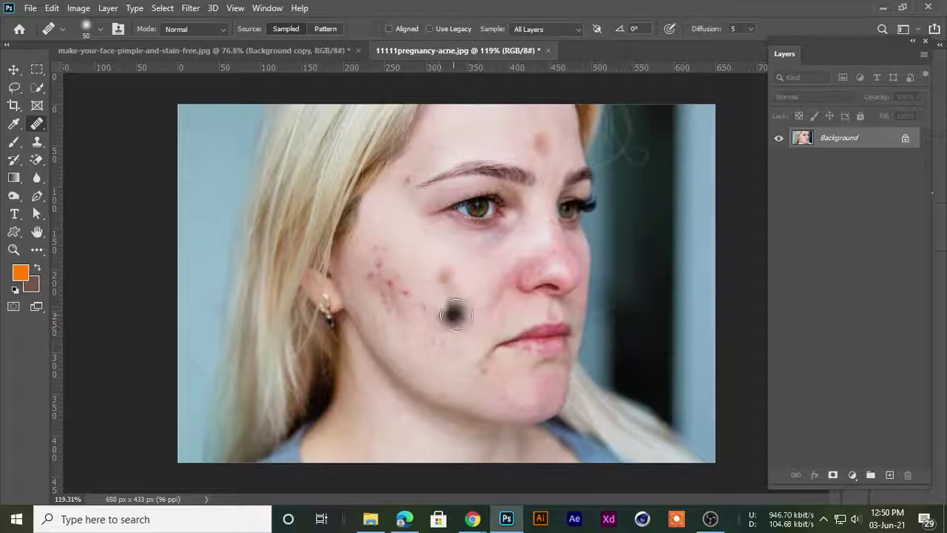
{"action": "mouse_move", "coordinate": [454, 326]}
{"action": "left_mouse_down"}
{"action": "mouse_move", "coordinate": [432, 318]}
{"action": "mouse_move", "coordinate": [454, 343]}
{"action": "mouse_move", "coordinate": [450, 308]}
{"action": "mouse_move", "coordinate": [438, 339]}
{"action": "mouse_move", "coordinate": [464, 303]}
{"action": "mouse_move", "coordinate": [410, 299]}
{"action": "mouse_move", "coordinate": [407, 335]}
{"action": "mouse_move", "coordinate": [463, 354]}
{"action": "mouse_move", "coordinate": [483, 309]}
{"action": "mouse_move", "coordinate": [461, 290]}
{"action": "mouse_move", "coordinate": [386, 297]}
{"action": "mouse_move", "coordinate": [425, 289]}
{"action": "mouse_move", "coordinate": [478, 297]}
{"action": "mouse_move", "coordinate": [482, 321]}
{"action": "mouse_move", "coordinate": [472, 320]}
{"action": "mouse_move", "coordinate": [496, 341]}
{"action": "mouse_move", "coordinate": [542, 349]}
{"action": "mouse_move", "coordinate": [555, 345]}
{"action": "mouse_move", "coordinate": [523, 341]}
{"action": "mouse_move", "coordinate": [560, 327]}
{"action": "mouse_move", "coordinate": [529, 318]}
{"action": "mouse_move", "coordinate": [507, 351]}
{"action": "mouse_move", "coordinate": [561, 339]}
{"action": "mouse_move", "coordinate": [533, 329]}
{"action": "mouse_move", "coordinate": [479, 332]}
{"action": "mouse_move", "coordinate": [528, 339]}
{"action": "mouse_move", "coordinate": [479, 357]}
{"action": "mouse_move", "coordinate": [515, 373]}
{"action": "mouse_move", "coordinate": [558, 358]}
{"action": "mouse_move", "coordinate": [462, 354]}
{"action": "mouse_move", "coordinate": [566, 319]}
{"action": "mouse_move", "coordinate": [562, 354]}
{"action": "left_mouse_up"}
{"action": "key", "text": "ctrl+z"}
{"action": "mouse_move", "coordinate": [497, 377]}
{"action": "left_mouse_down"}
{"action": "mouse_move", "coordinate": [424, 351]}
{"action": "mouse_move", "coordinate": [444, 365]}
{"action": "mouse_move", "coordinate": [494, 356]}
{"action": "left_mouse_up"}
{"action": "scroll", "coordinate": [453, 285], "scroll_direction": "down", "scroll_amount": 5}
{"action": "scroll", "coordinate": [425, 326], "scroll_direction": "down", "scroll_amount": 3}
{"action": "scroll", "coordinate": [344, 333], "scroll_direction": "up", "scroll_amount": 3}
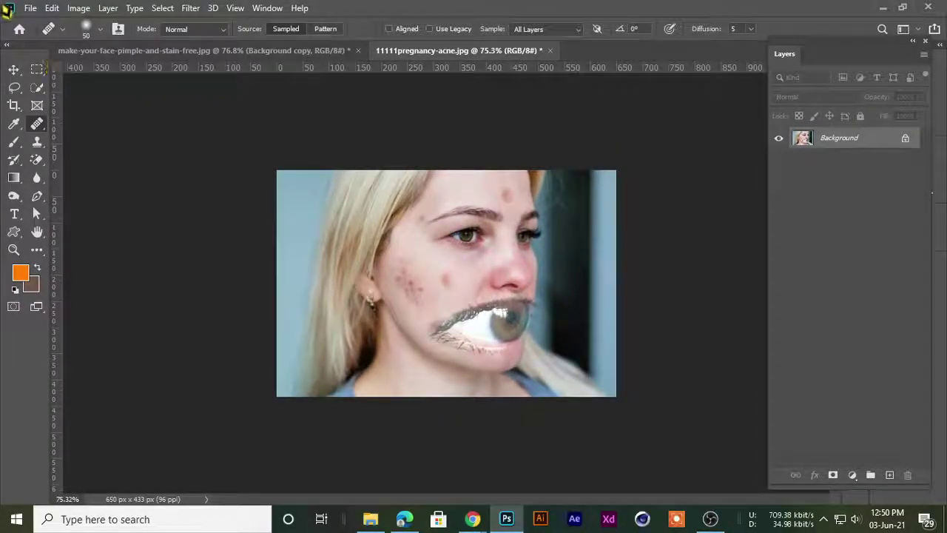
{"action": "left_click", "coordinate": [281, 53]}
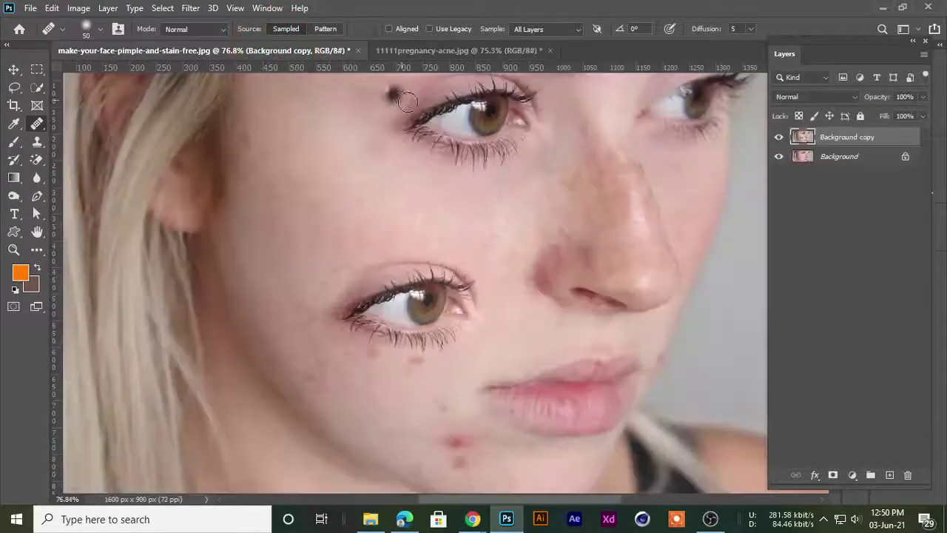
{"action": "left_click", "coordinate": [460, 52]}
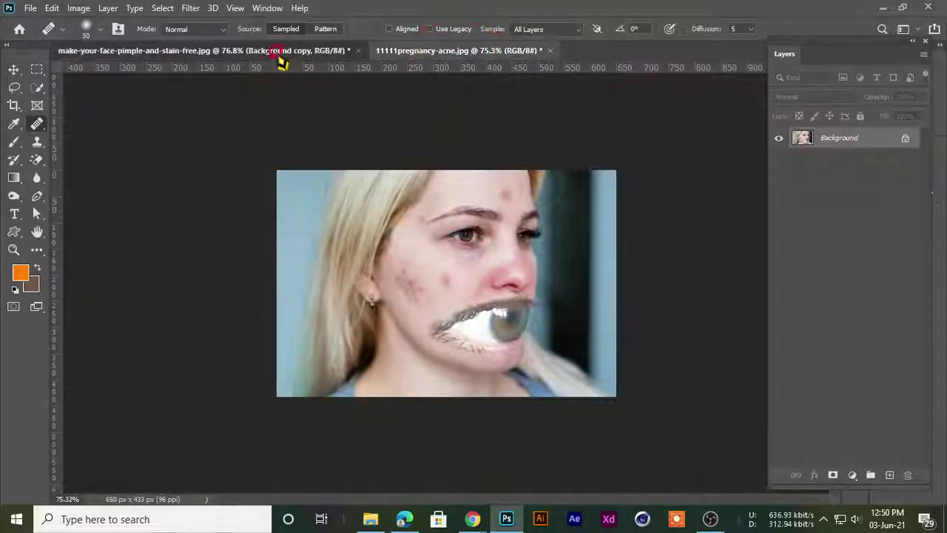
{"action": "left_click", "coordinate": [281, 54]}
Switch to the Google Meet call, admit the waiting participant and return to Photoshop
{"action": "left_click", "coordinate": [393, 466]}
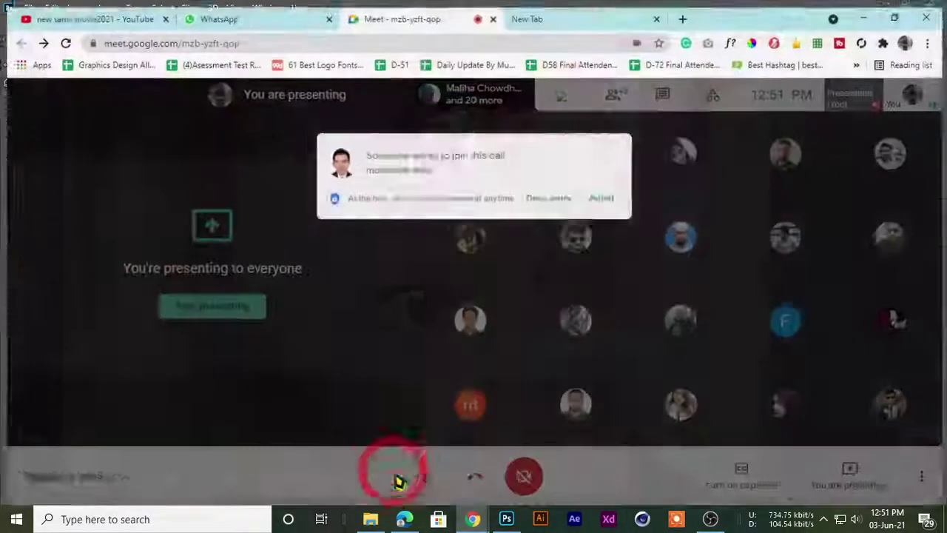
{"action": "left_click", "coordinate": [610, 157]}
{"action": "left_click", "coordinate": [867, 11]}
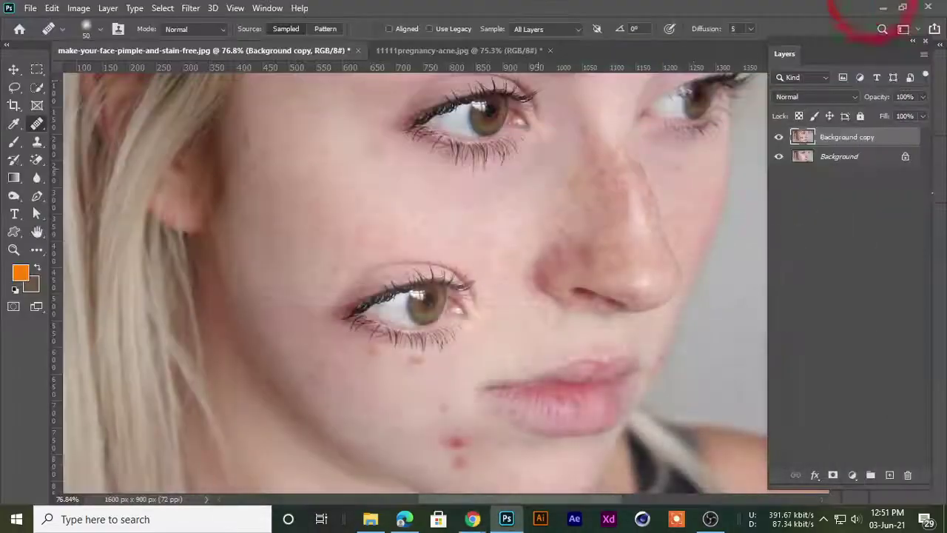
Compare the eye painted over the mouth in 11111pregnancy-acne.jpg with the original eye in make-your-face-pimple-and-stain-free.jpg
{"action": "scroll", "coordinate": [411, 300], "scroll_direction": "up", "scroll_amount": 3}
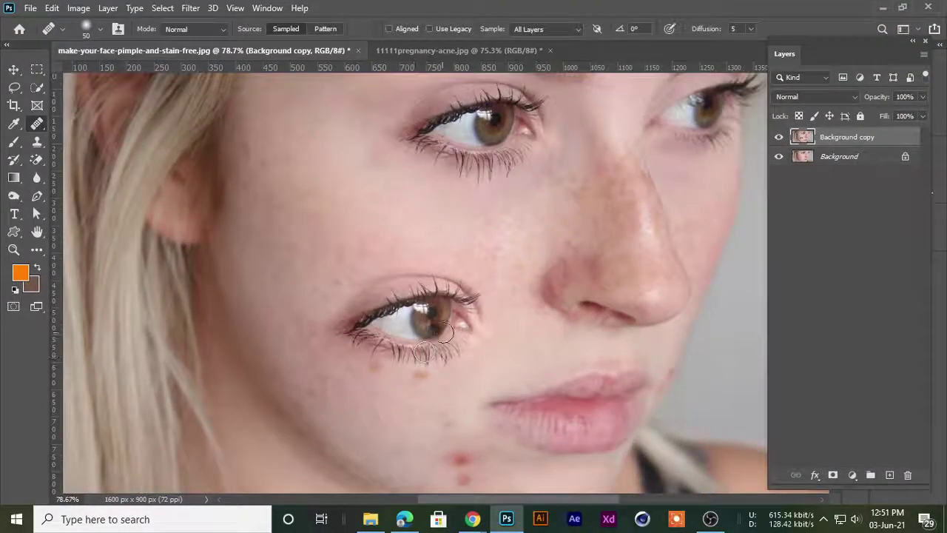
{"action": "left_click", "coordinate": [451, 50]}
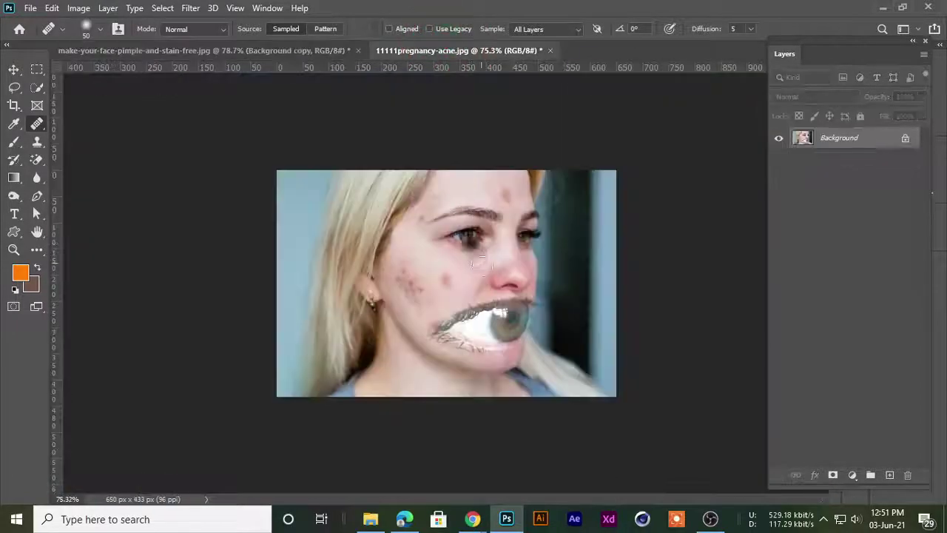
{"action": "scroll", "coordinate": [488, 331], "scroll_direction": "down", "scroll_amount": 1}
{"action": "scroll", "coordinate": [489, 331], "scroll_direction": "up", "scroll_amount": 2}
{"action": "scroll", "coordinate": [402, 264], "scroll_direction": "up", "scroll_amount": 1}
{"action": "left_click", "coordinate": [318, 52]}
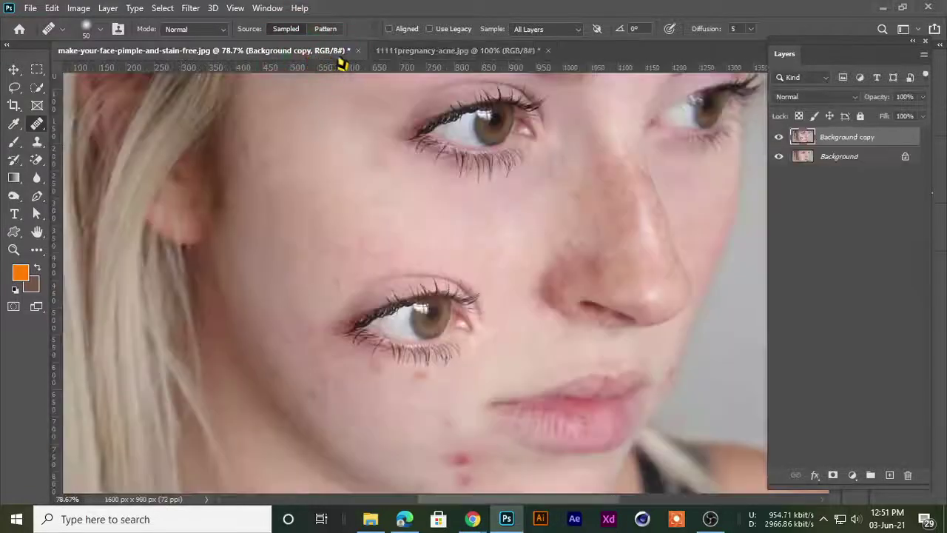
{"action": "left_click", "coordinate": [423, 52]}
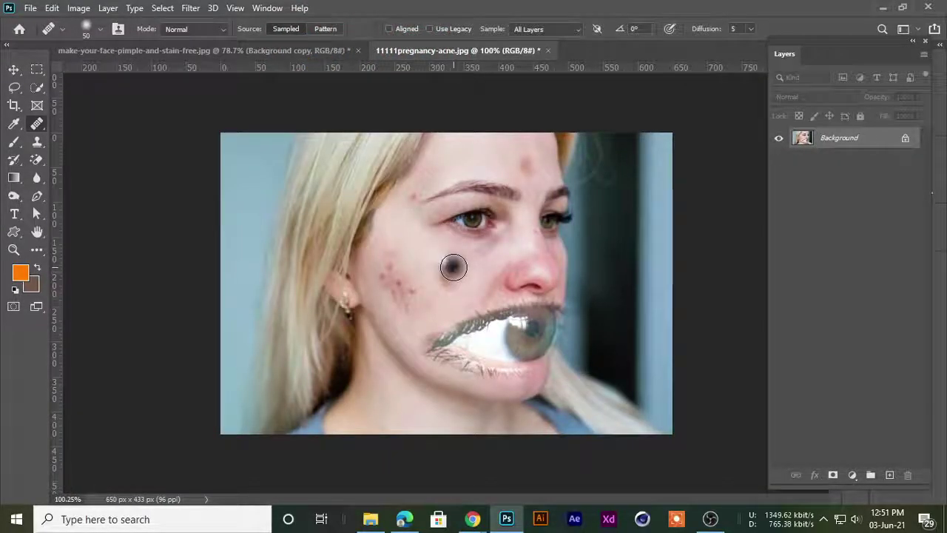
Check which document and coordinates are stored as the Healing Brush's clone source
{"action": "scroll", "coordinate": [453, 267], "scroll_direction": "up", "scroll_amount": 1}
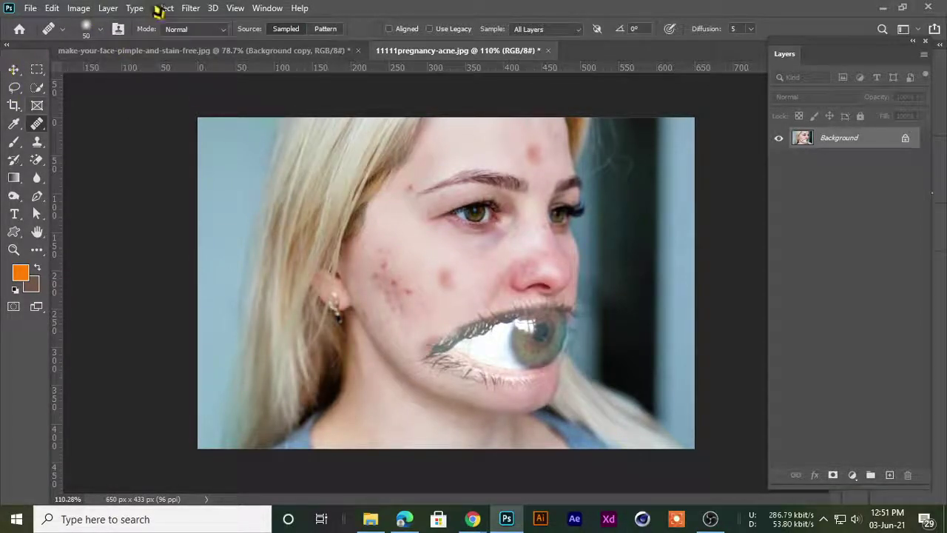
{"action": "left_click", "coordinate": [117, 29]}
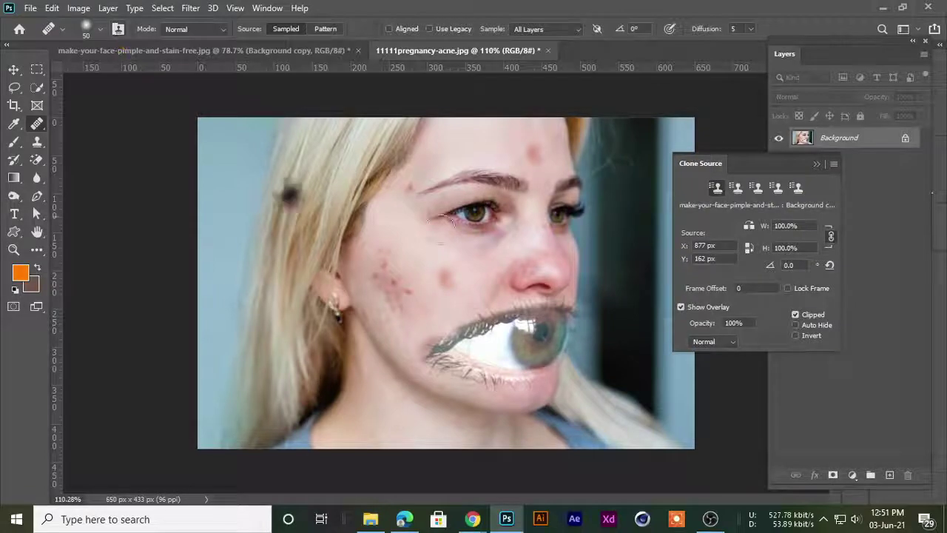
{"action": "left_click", "coordinate": [817, 164]}
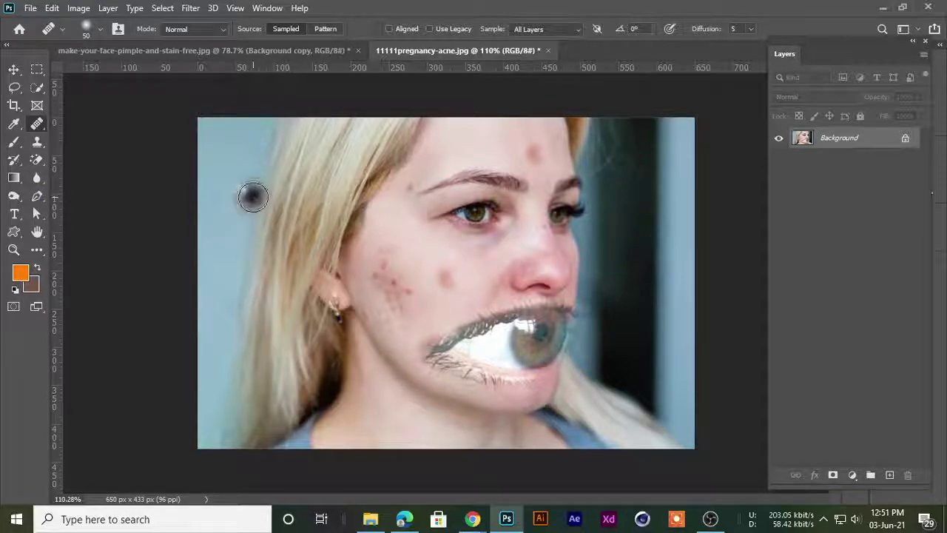
Alternate between the two open portraits to review how a source sampled in one document is painted in another
{"action": "left_click", "coordinate": [298, 51]}
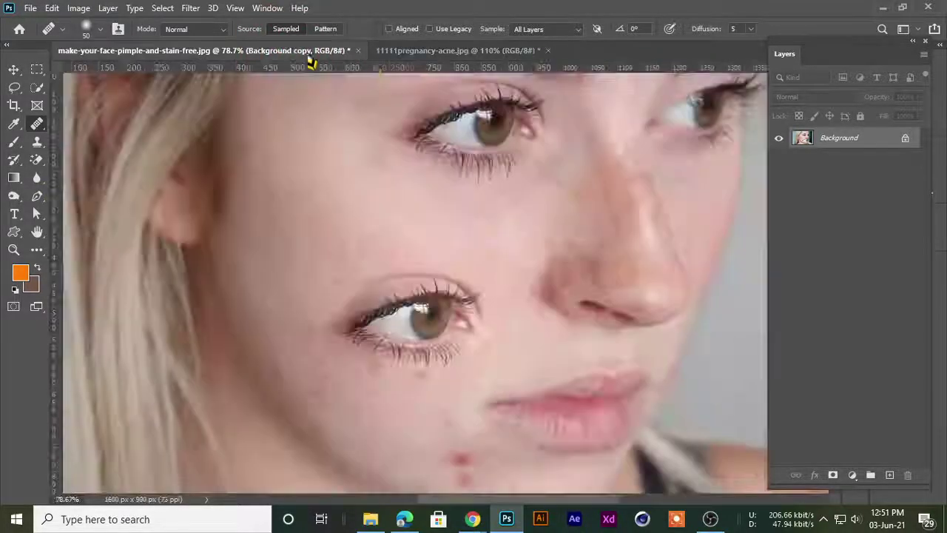
{"action": "left_click", "coordinate": [450, 55]}
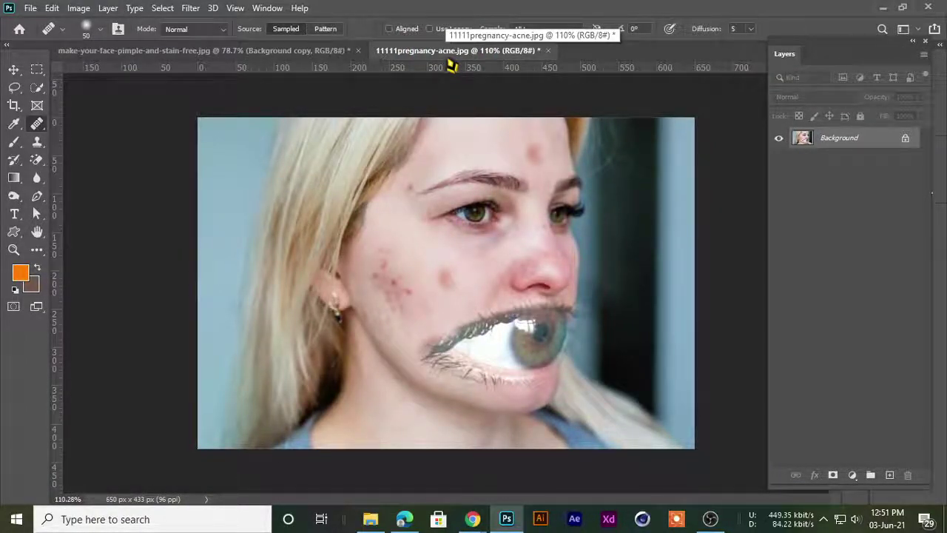
{"action": "left_click", "coordinate": [239, 53]}
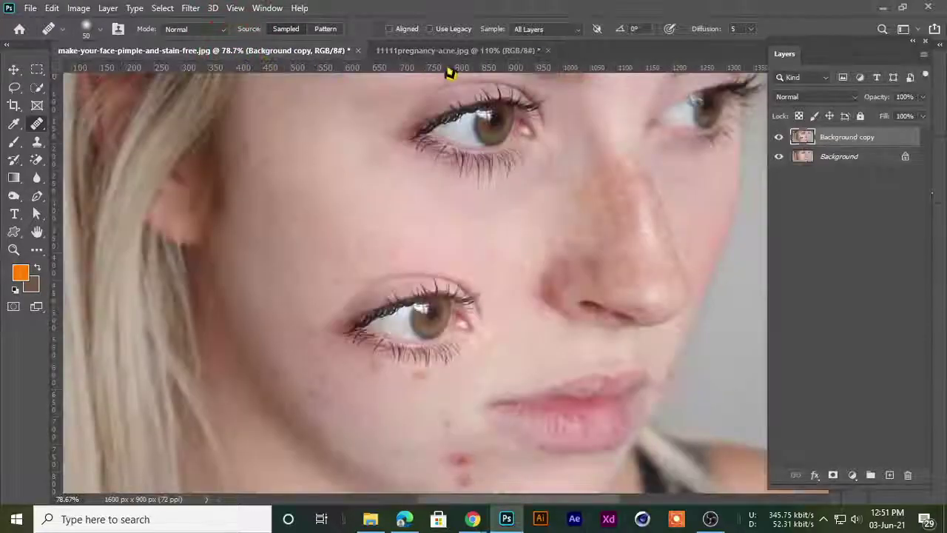
{"action": "left_click", "coordinate": [451, 53]}
{"action": "left_click", "coordinate": [265, 53]}
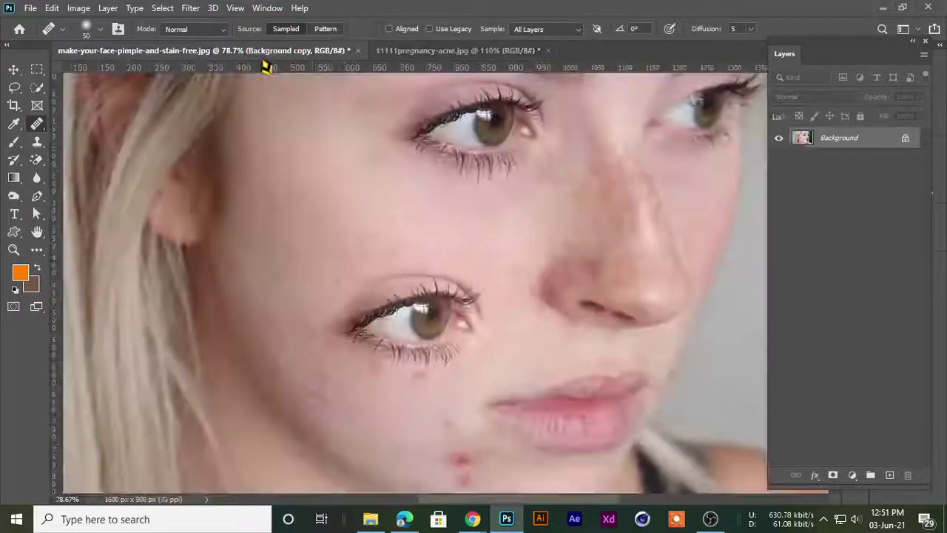
{"action": "left_click", "coordinate": [413, 54]}
{"action": "left_click", "coordinate": [328, 53]}
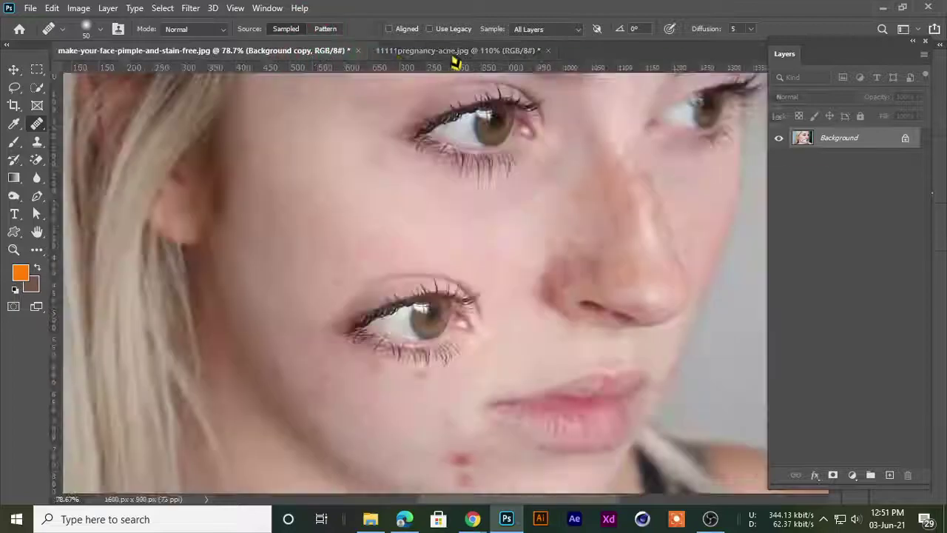
{"action": "left_click", "coordinate": [450, 53]}
{"action": "left_click", "coordinate": [329, 57]}
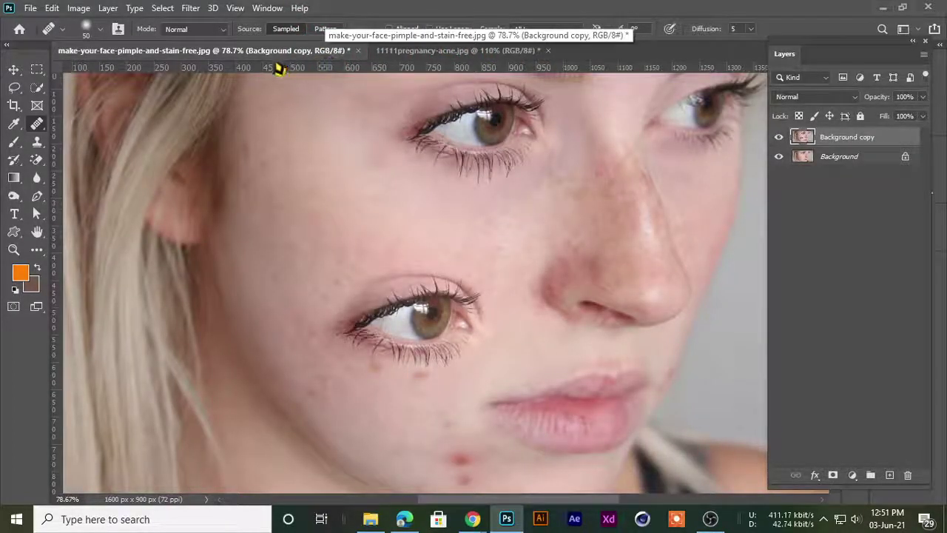
{"action": "scroll", "coordinate": [374, 229], "scroll_direction": "down", "scroll_amount": 3}
{"action": "scroll", "coordinate": [393, 249], "scroll_direction": "up", "scroll_amount": 1}
{"action": "scroll", "coordinate": [394, 245], "scroll_direction": "down", "scroll_amount": 2}
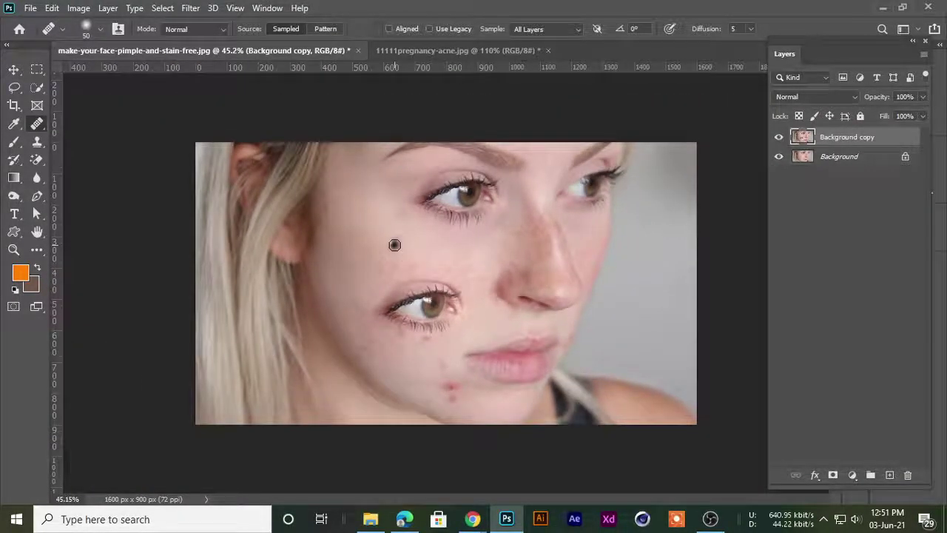
Switch to the Google Meet call in Chrome, unmute the microphone, alternate between the Meet and New Tab pages, and return to Photoshop
{"action": "mouse_move", "coordinate": [472, 518]}
{"action": "left_click", "coordinate": [429, 491]}
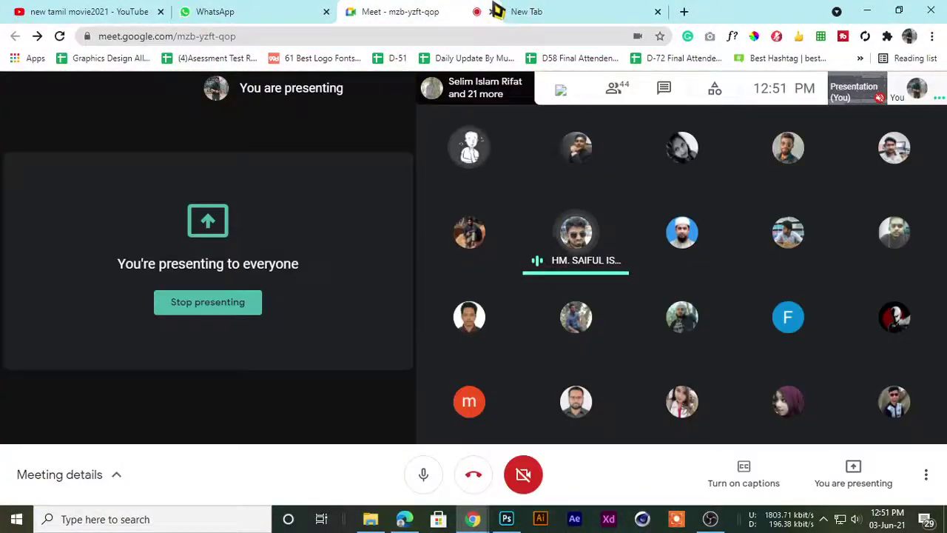
{"action": "left_click", "coordinate": [566, 11]}
{"action": "left_click", "coordinate": [391, 11]}
{"action": "left_click", "coordinate": [592, 11]}
{"action": "left_click", "coordinate": [443, 11]}
{"action": "left_click", "coordinate": [524, 9]}
{"action": "left_click", "coordinate": [425, 10]}
{"action": "left_click", "coordinate": [562, 7]}
{"action": "left_click", "coordinate": [441, 9]}
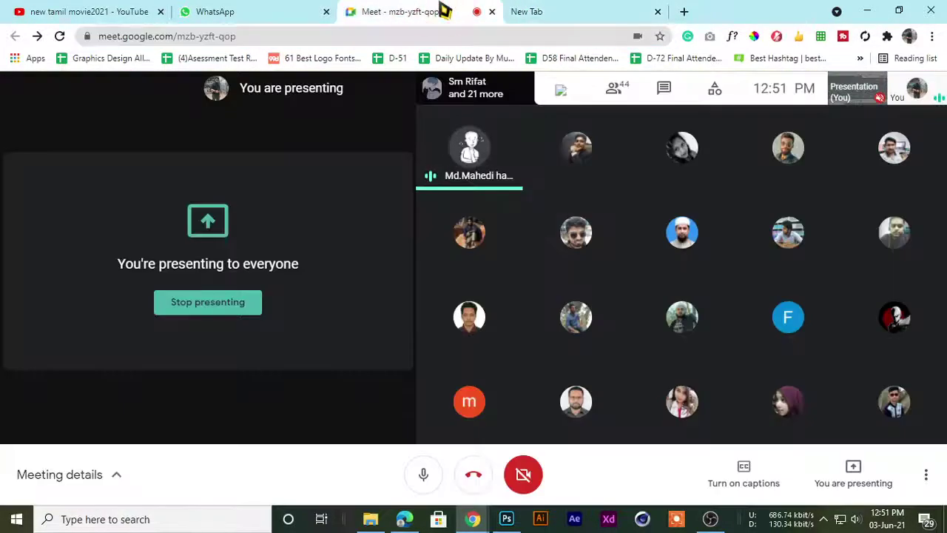
{"action": "left_click", "coordinate": [512, 11]}
{"action": "left_click", "coordinate": [444, 10]}
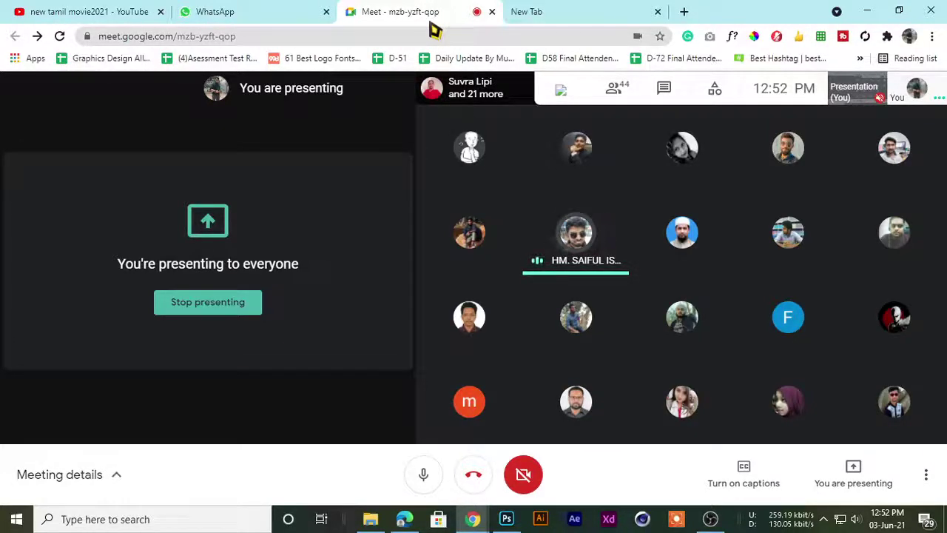
{"action": "left_click", "coordinate": [592, 12]}
{"action": "left_click", "coordinate": [455, 10]}
{"action": "left_click", "coordinate": [596, 11]}
{"action": "left_click", "coordinate": [449, 11]}
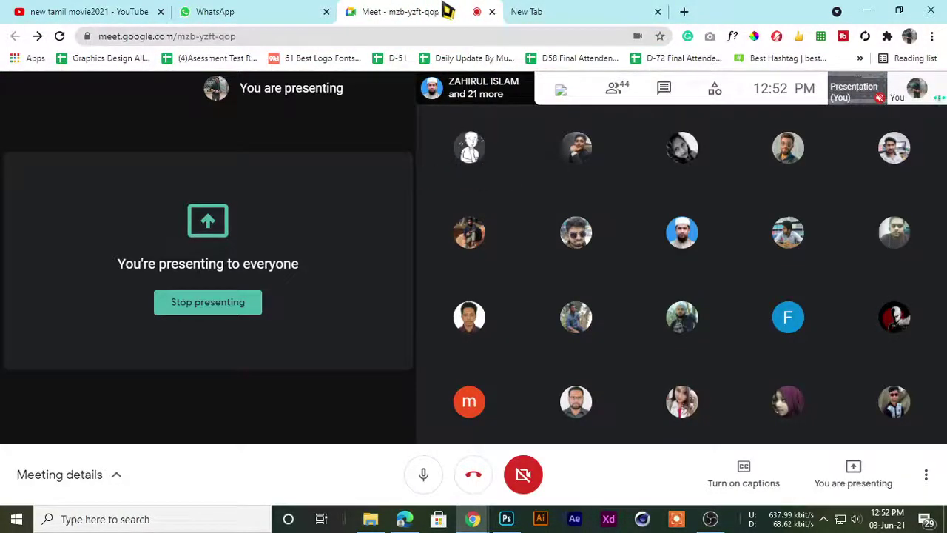
{"action": "left_click", "coordinate": [866, 10]}
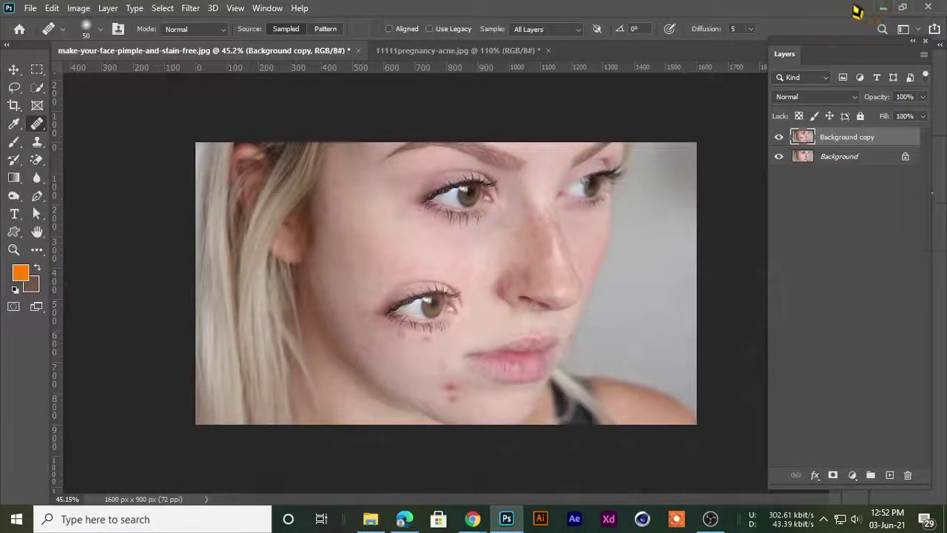
Activate the Move tool and examine the portrait with the painted cheek eye at different magnifications
{"action": "scroll", "coordinate": [489, 245], "scroll_direction": "up", "scroll_amount": 1, "text": "alt"}
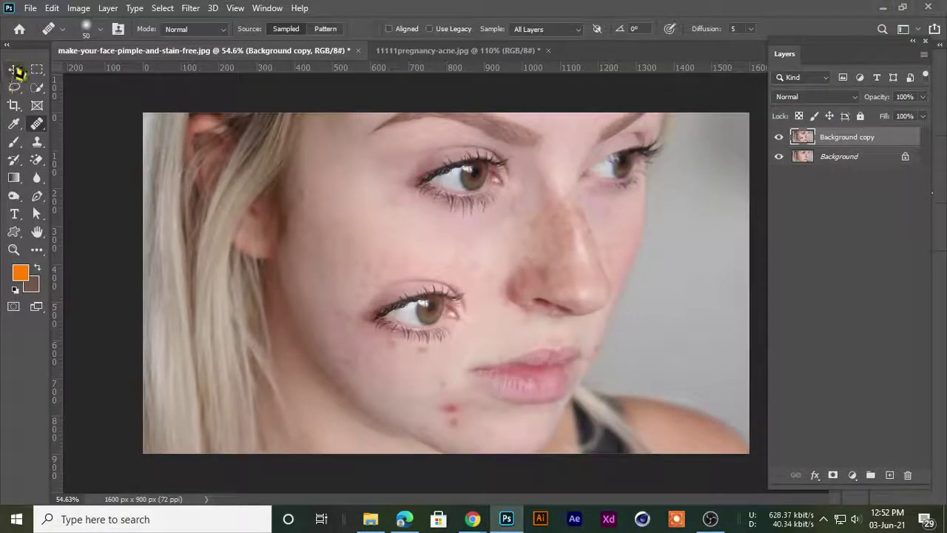
{"action": "left_click", "coordinate": [14, 69]}
{"action": "left_click", "coordinate": [46, 70]}
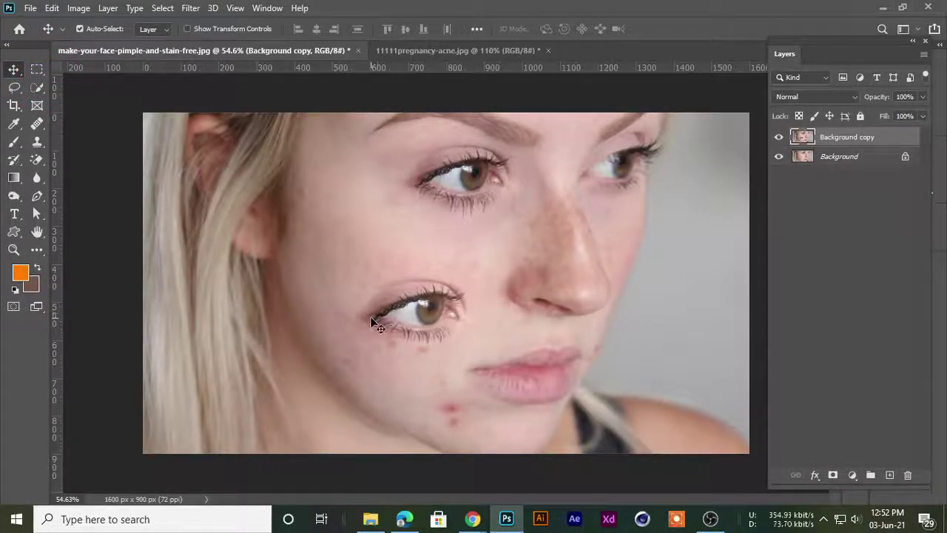
{"action": "scroll", "coordinate": [374, 325], "scroll_direction": "down", "scroll_amount": 2, "text": "alt"}
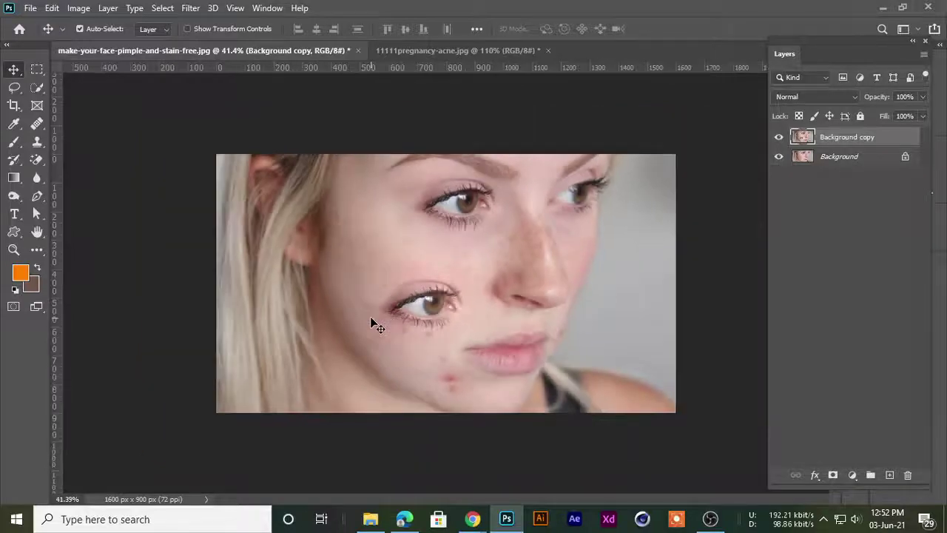
{"action": "scroll", "coordinate": [373, 324], "scroll_direction": "up", "scroll_amount": 1, "text": "alt"}
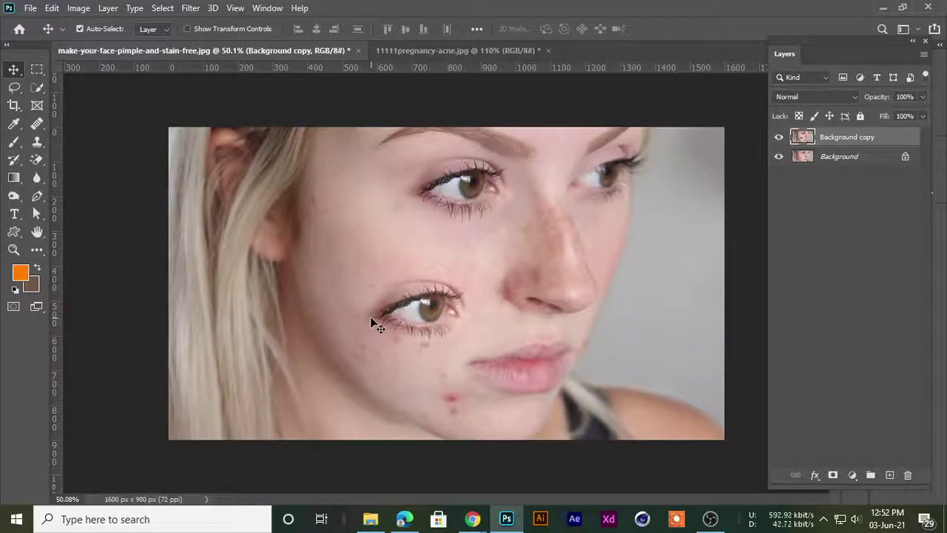
{"action": "scroll", "coordinate": [510, 296], "scroll_direction": "up", "scroll_amount": 1, "text": "alt"}
{"action": "scroll", "coordinate": [511, 292], "scroll_direction": "down", "scroll_amount": 2, "text": "alt"}
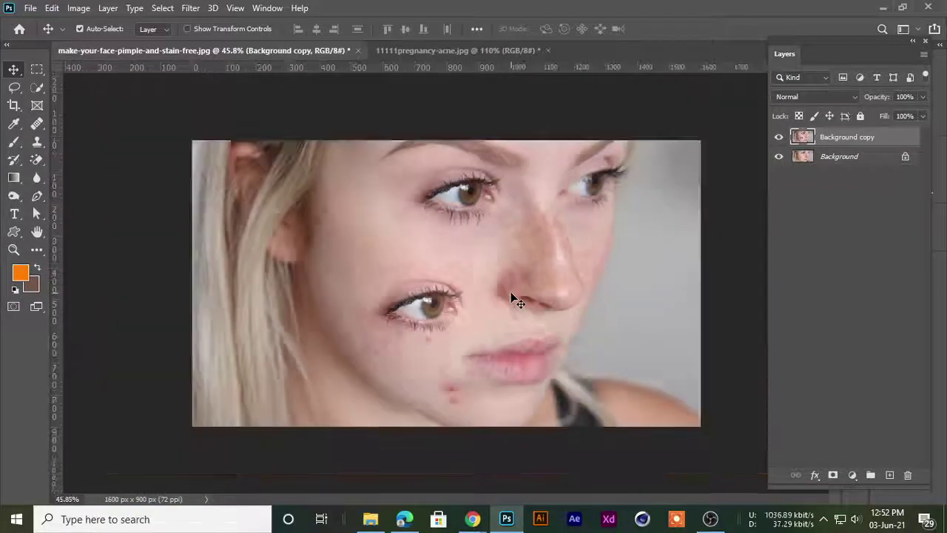
{"action": "scroll", "coordinate": [519, 303], "scroll_direction": "down", "scroll_amount": 1, "text": "alt"}
{"action": "scroll", "coordinate": [519, 303], "scroll_direction": "up", "scroll_amount": 1, "text": "alt"}
{"action": "scroll", "coordinate": [520, 310], "scroll_direction": "down", "scroll_amount": 1, "text": "alt"}
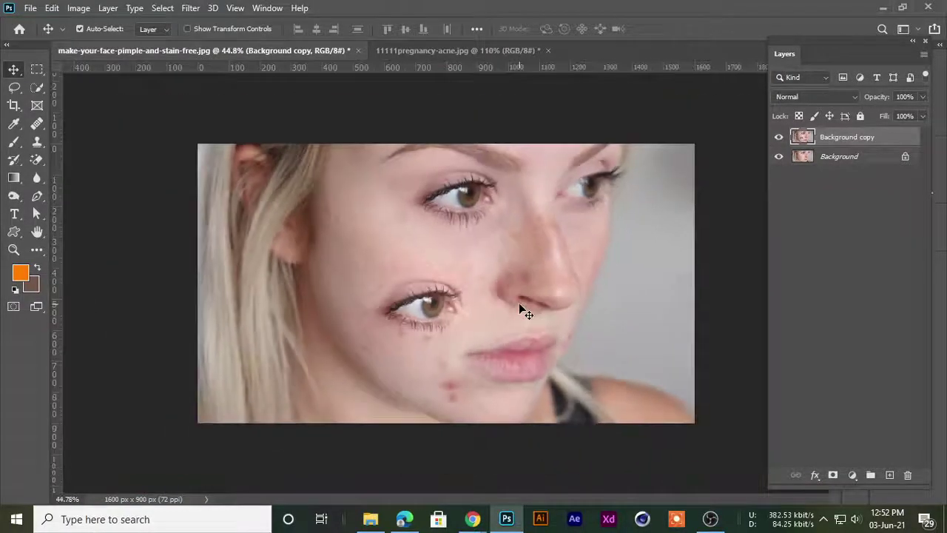
{"action": "scroll", "coordinate": [519, 305], "scroll_direction": "up", "scroll_amount": 3, "text": "alt"}
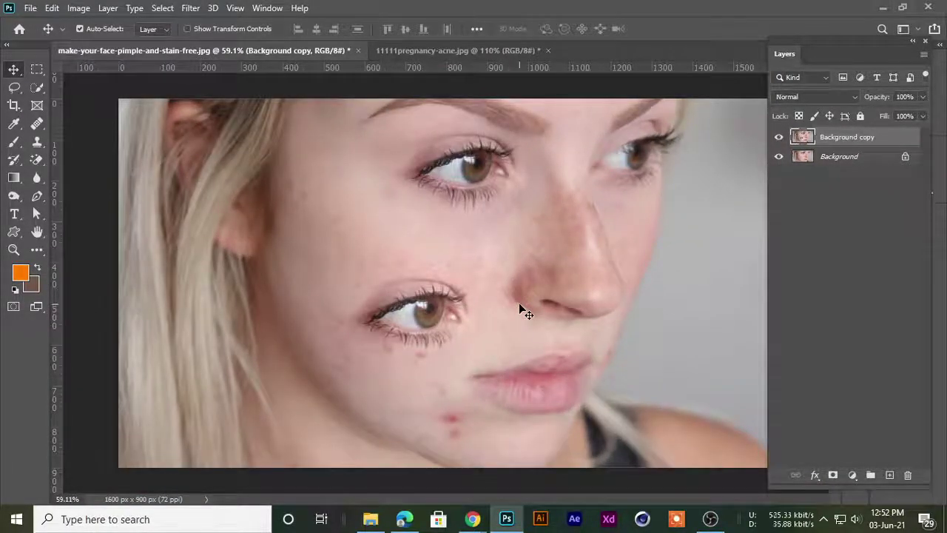
{"action": "scroll", "coordinate": [403, 265], "scroll_direction": "down", "scroll_amount": 3, "text": "alt"}
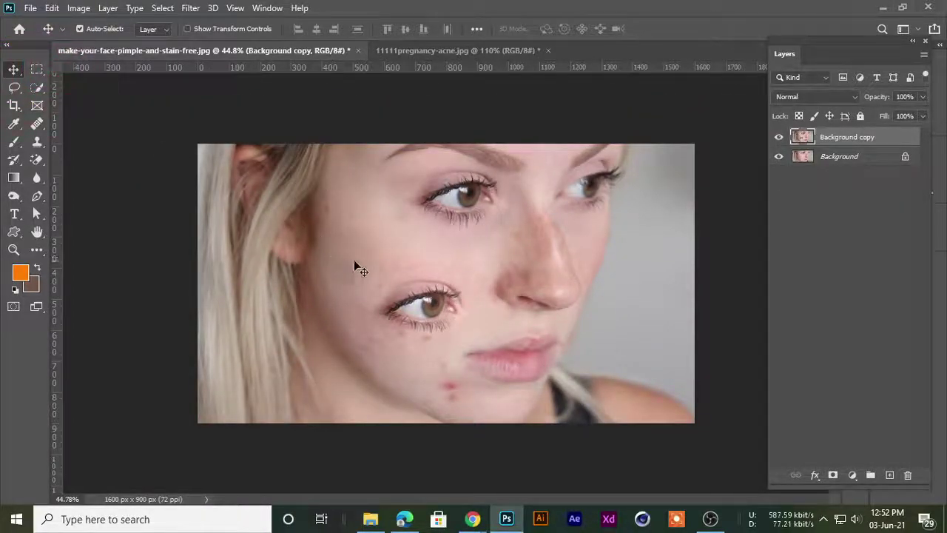
Activate the Healing Brush and replace the painted Background copy with a fresh duplicate of the Background layer
{"action": "scroll", "coordinate": [345, 260], "scroll_direction": "up", "scroll_amount": 2, "text": "alt"}
{"action": "left_click", "coordinate": [37, 123]}
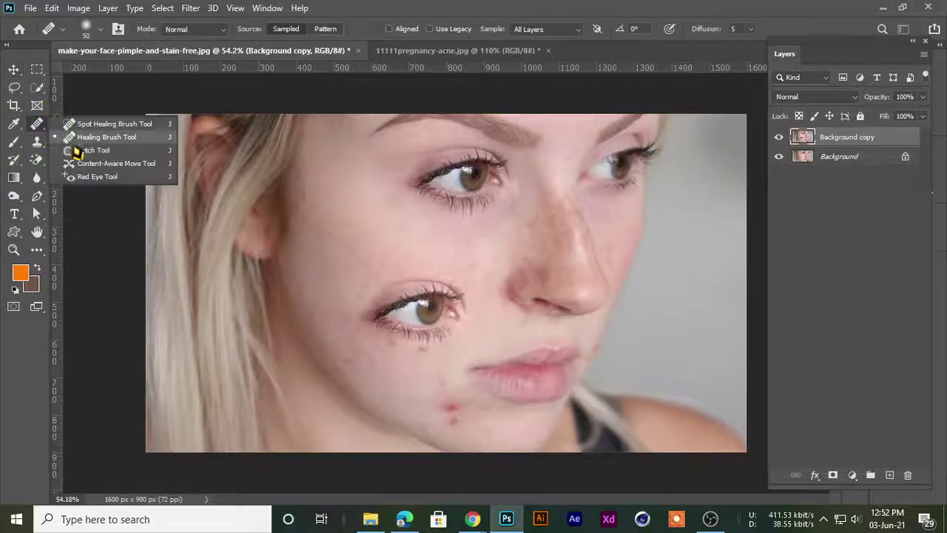
{"action": "left_click", "coordinate": [80, 137]}
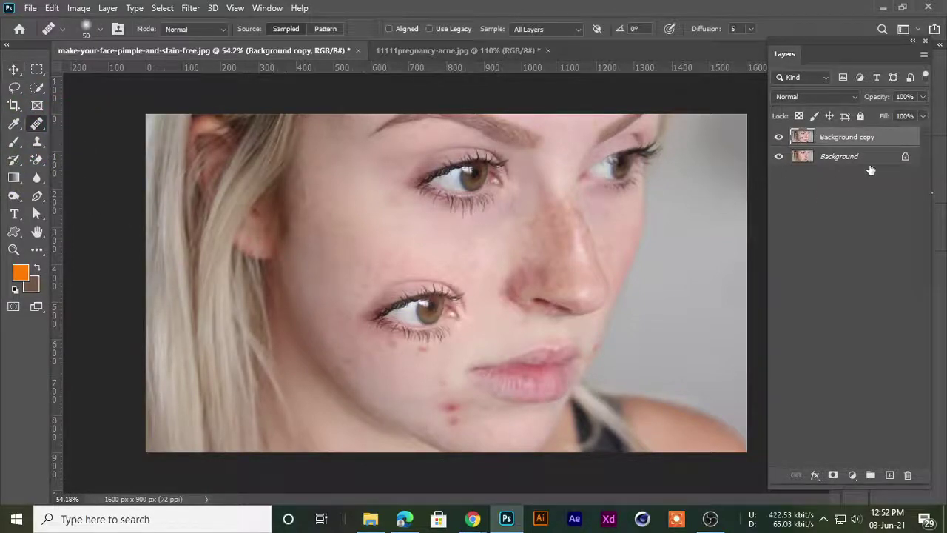
{"action": "key", "text": "Delete"}
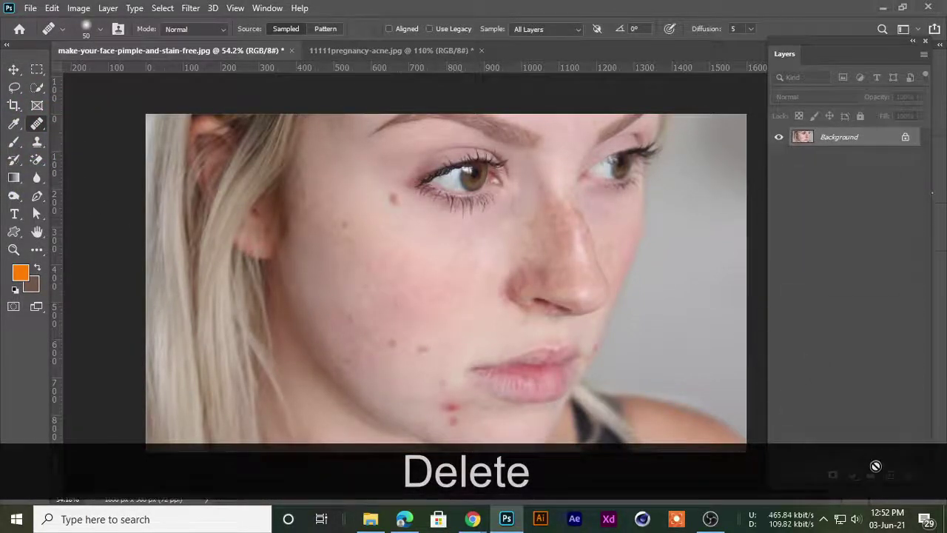
{"action": "left_click_drag", "start_coordinate": [886, 477], "coordinate": [893, 475]}
{"action": "scroll", "coordinate": [406, 233], "scroll_direction": "down", "scroll_amount": 3}
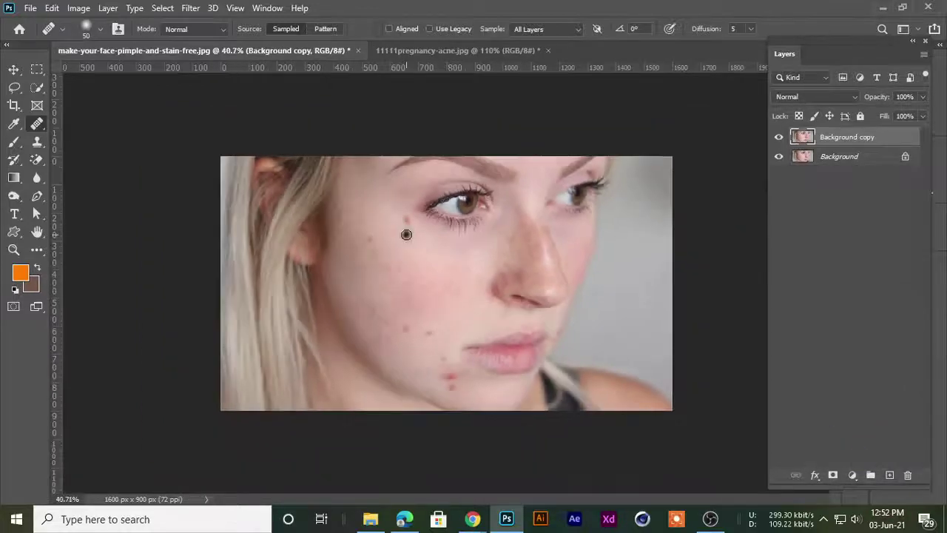
{"action": "scroll", "coordinate": [405, 234], "scroll_direction": "up", "scroll_amount": 1}
{"action": "right_click", "coordinate": [37, 124]}
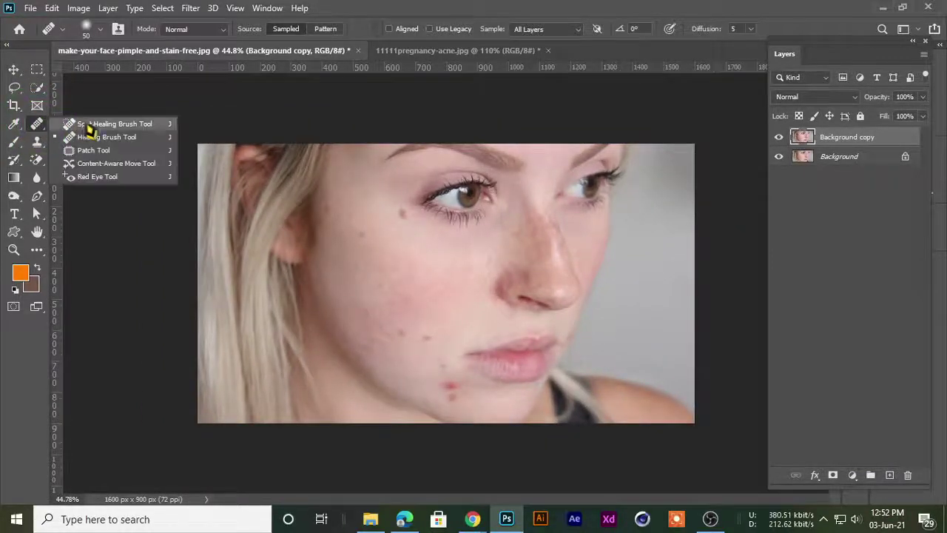
{"action": "left_click", "coordinate": [93, 163]}
{"action": "right_click", "coordinate": [37, 124]}
{"action": "left_click", "coordinate": [96, 137]}
{"action": "right_click", "coordinate": [47, 124]}
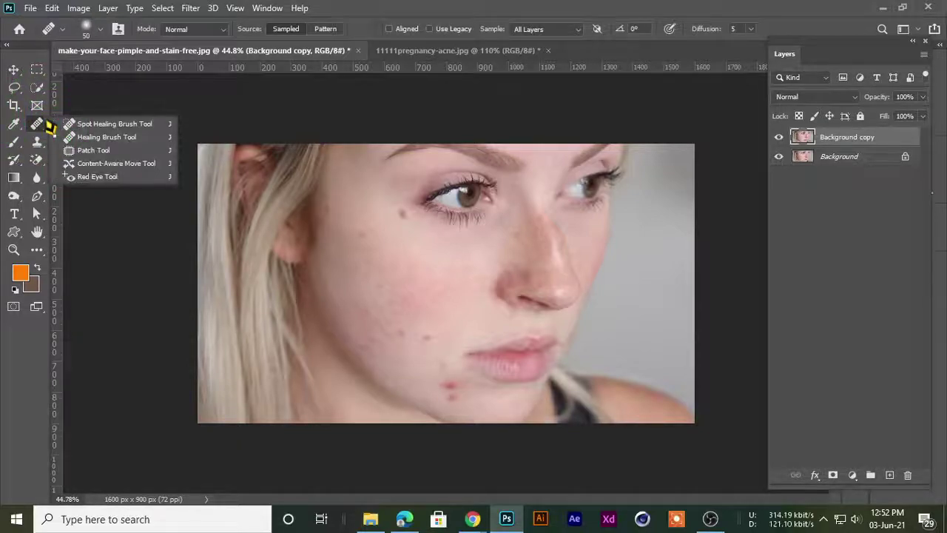
Switch to Chrome, minimize its window, and return to Photoshop
{"action": "left_click", "coordinate": [493, 520]}
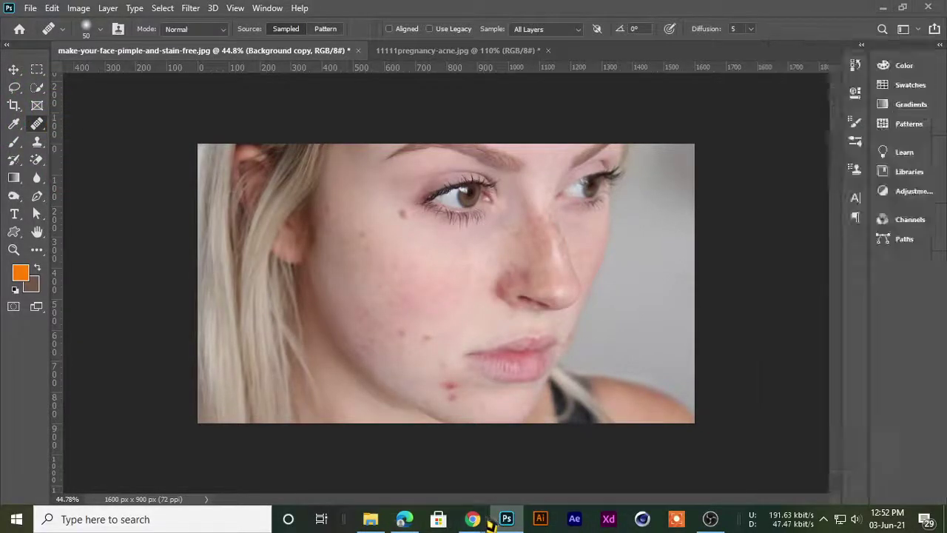
{"action": "mouse_move", "coordinate": [475, 519]}
{"action": "left_click", "coordinate": [414, 459]}
{"action": "left_click", "coordinate": [623, 154]}
{"action": "left_click", "coordinate": [867, 11]}
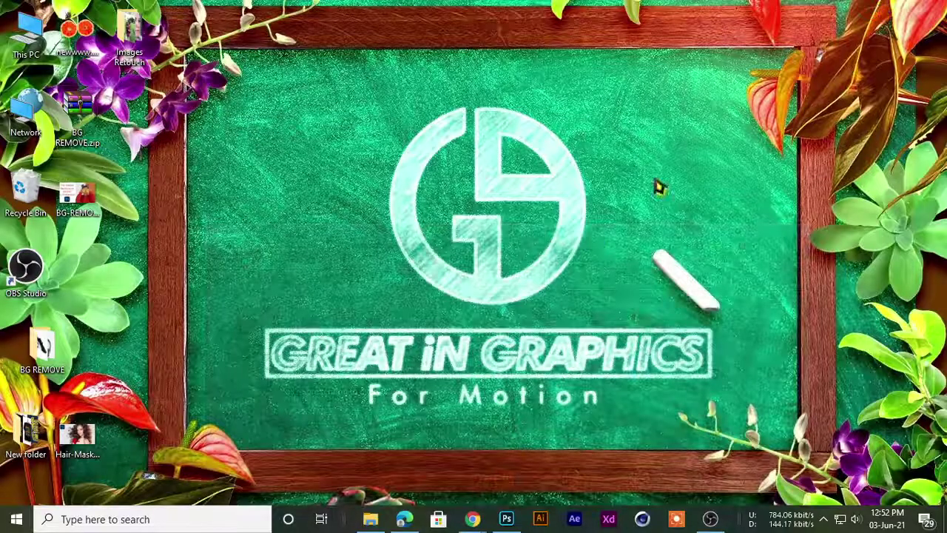
{"action": "left_click", "coordinate": [506, 519]}
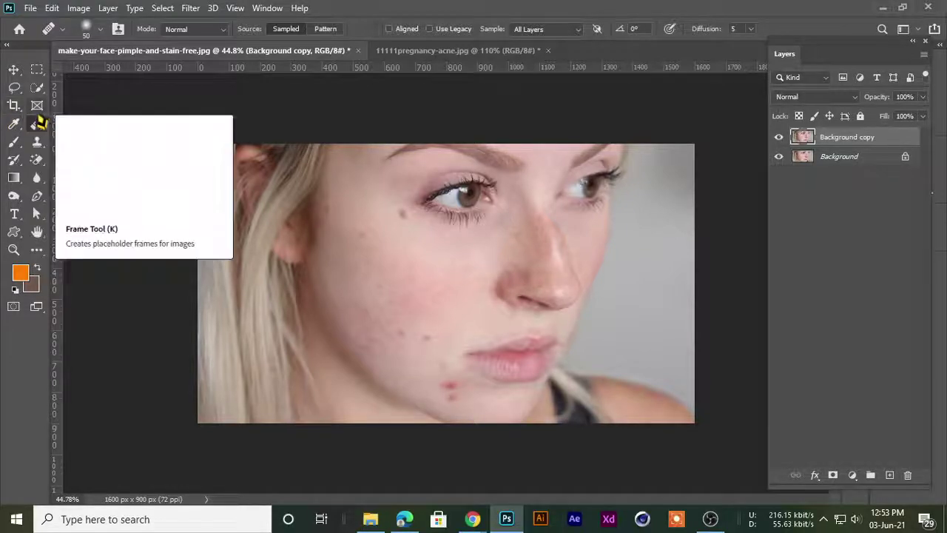
{"action": "right_click", "coordinate": [37, 124]}
{"action": "left_click", "coordinate": [14, 109]}
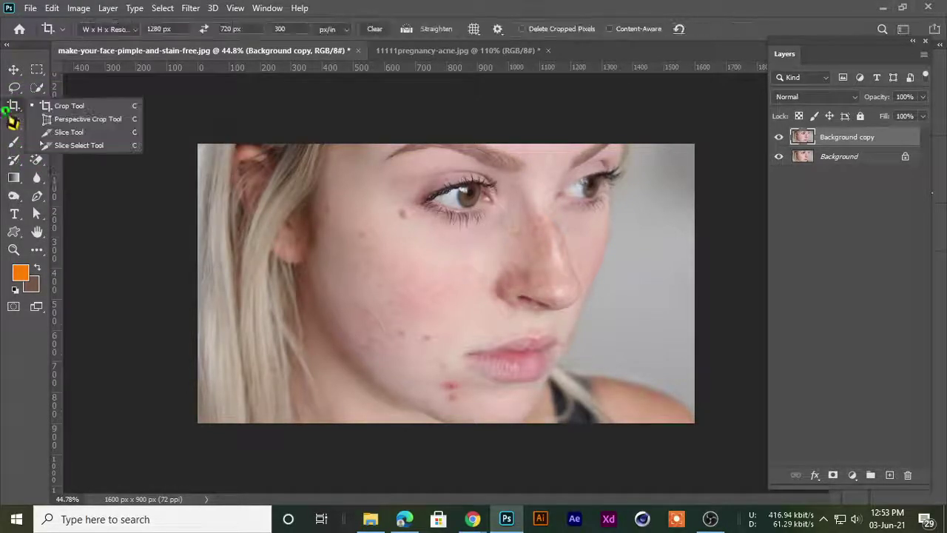
{"action": "left_click", "coordinate": [62, 111]}
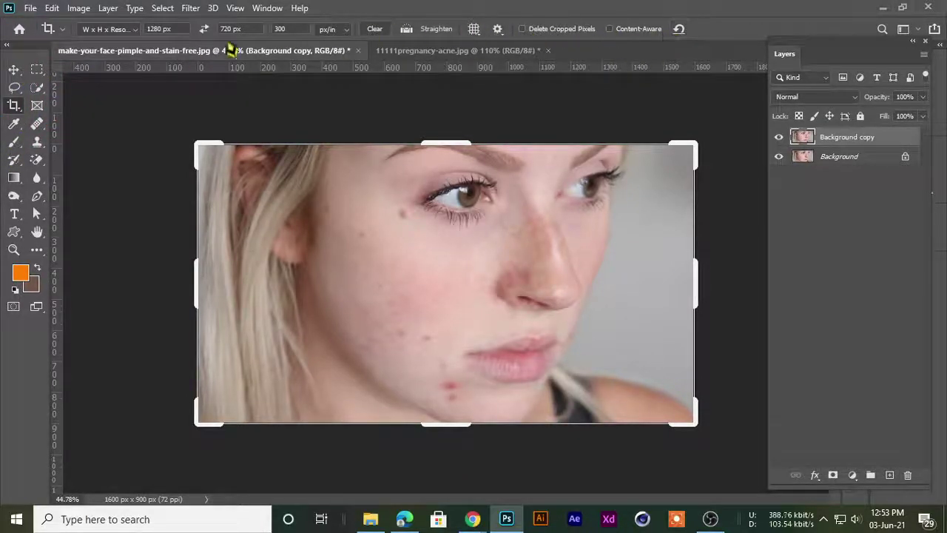
{"action": "right_click", "coordinate": [34, 127]}
{"action": "left_click", "coordinate": [89, 136]}
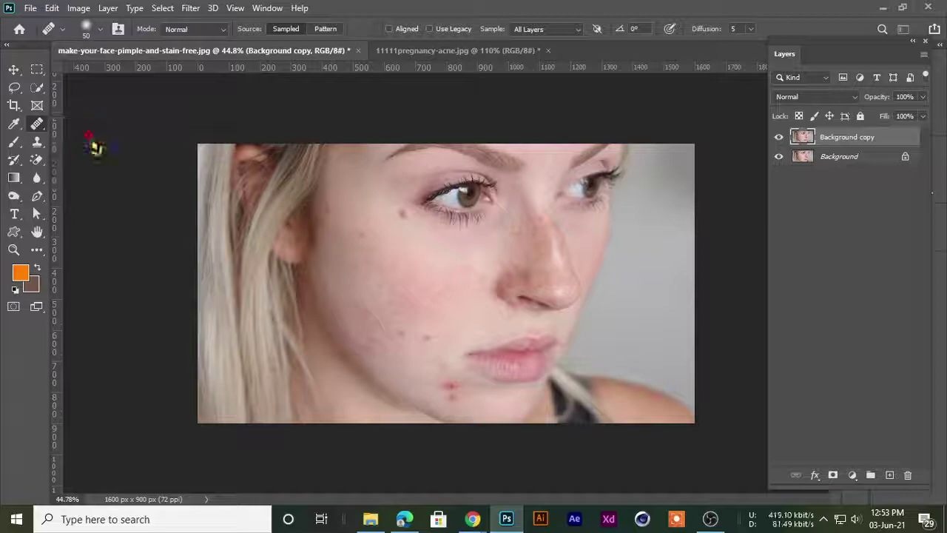
Activate the Patch Tool, review its Patch mode options, and keep the mode set to Normal
{"action": "right_click", "coordinate": [37, 124]}
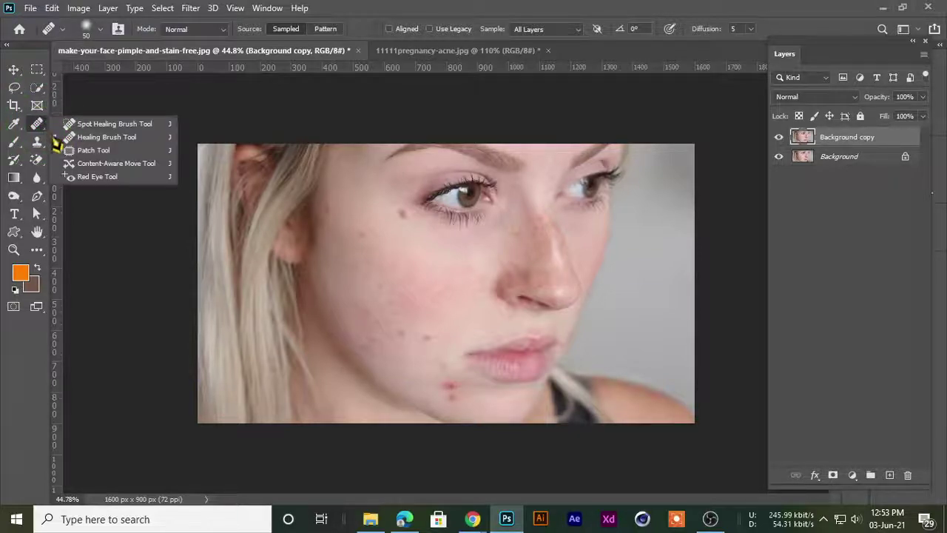
{"action": "left_click", "coordinate": [81, 150]}
{"action": "scroll", "coordinate": [460, 275], "scroll_direction": "up", "scroll_amount": 6}
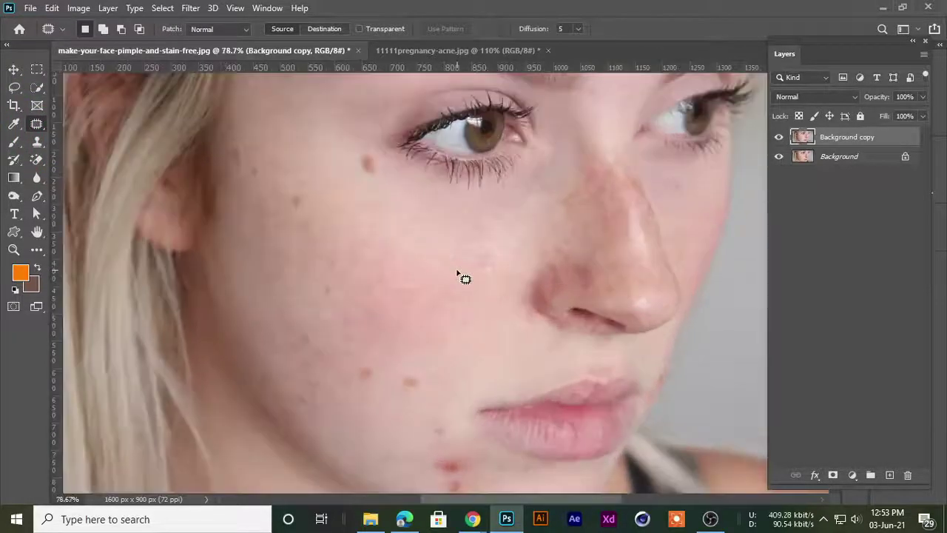
{"action": "scroll", "coordinate": [463, 275], "scroll_direction": "down", "scroll_amount": 2}
{"action": "scroll", "coordinate": [318, 243], "scroll_direction": "down", "scroll_amount": 2}
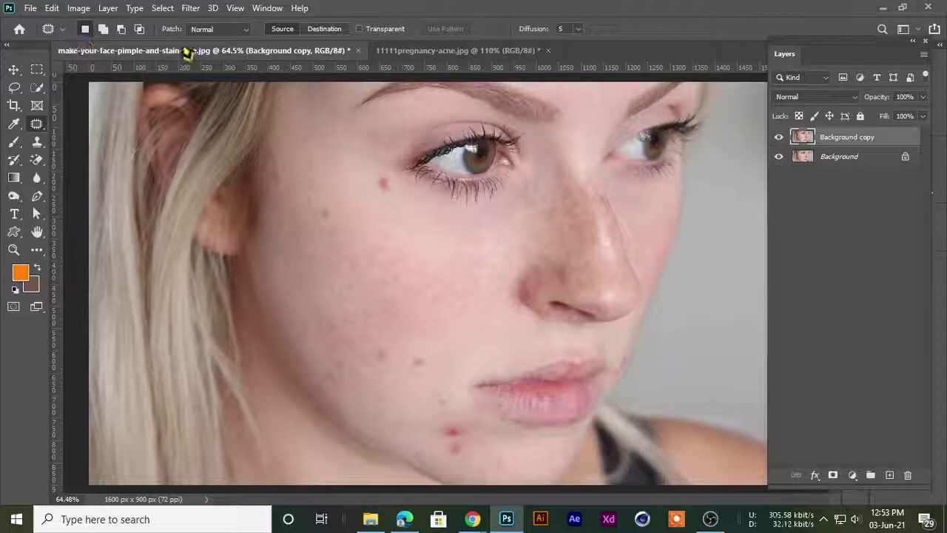
{"action": "left_click", "coordinate": [219, 31]}
{"action": "left_click", "coordinate": [221, 40]}
{"action": "left_click", "coordinate": [215, 30]}
{"action": "left_click", "coordinate": [212, 42]}
{"action": "left_click", "coordinate": [213, 33]}
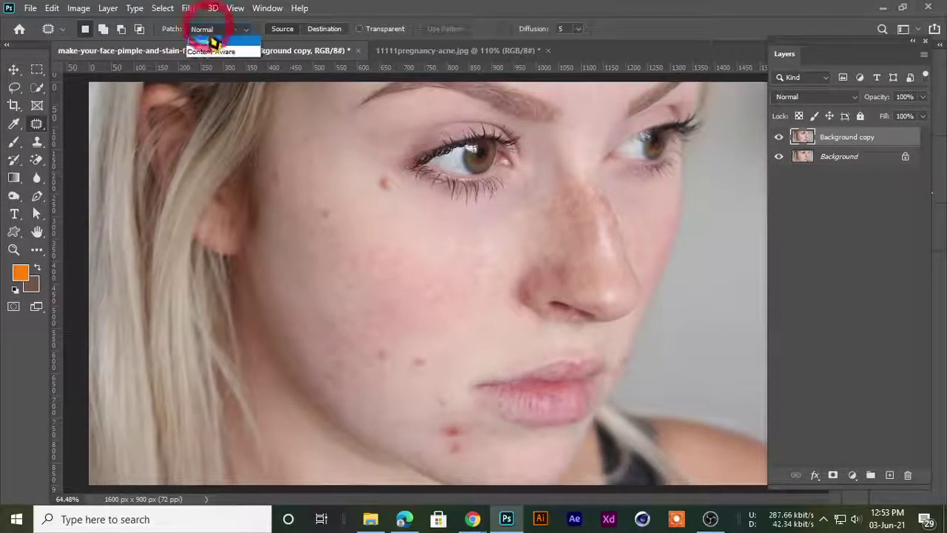
{"action": "left_click", "coordinate": [210, 31]}
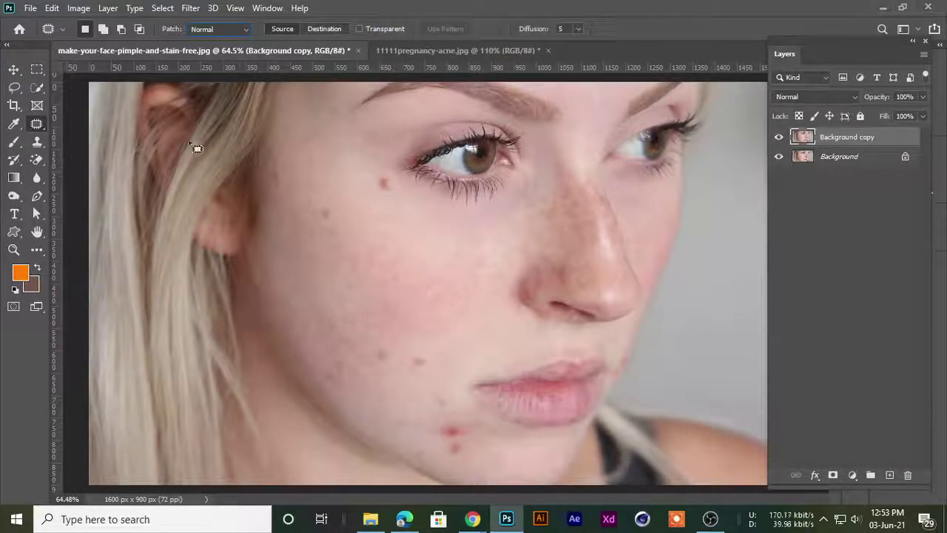
{"action": "key", "text": "Return"}
Outline the mole beside the eye, patch it with clean skin from the cheek below, and clear the selection
{"action": "scroll", "coordinate": [387, 182], "scroll_direction": "up", "scroll_amount": 5}
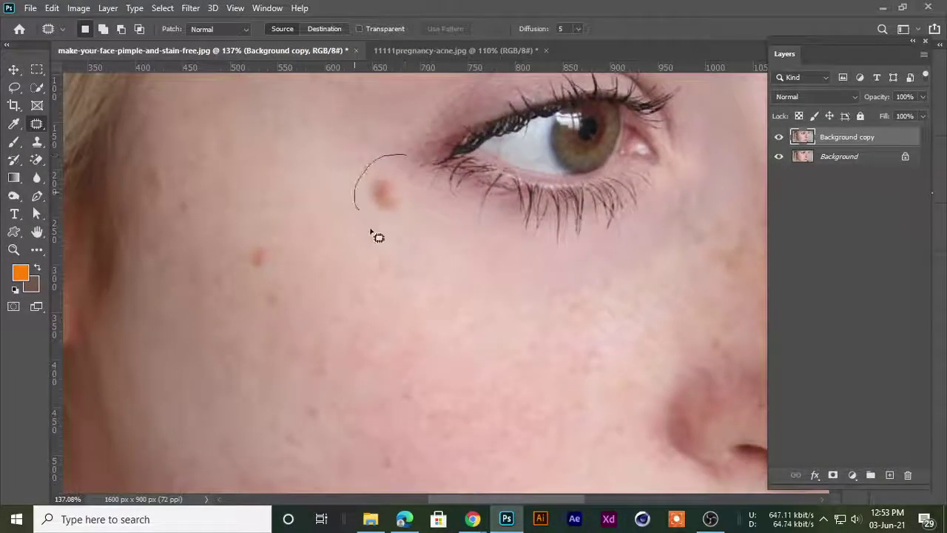
{"action": "left_click_drag", "start_coordinate": [434, 181], "coordinate": [430, 161]}
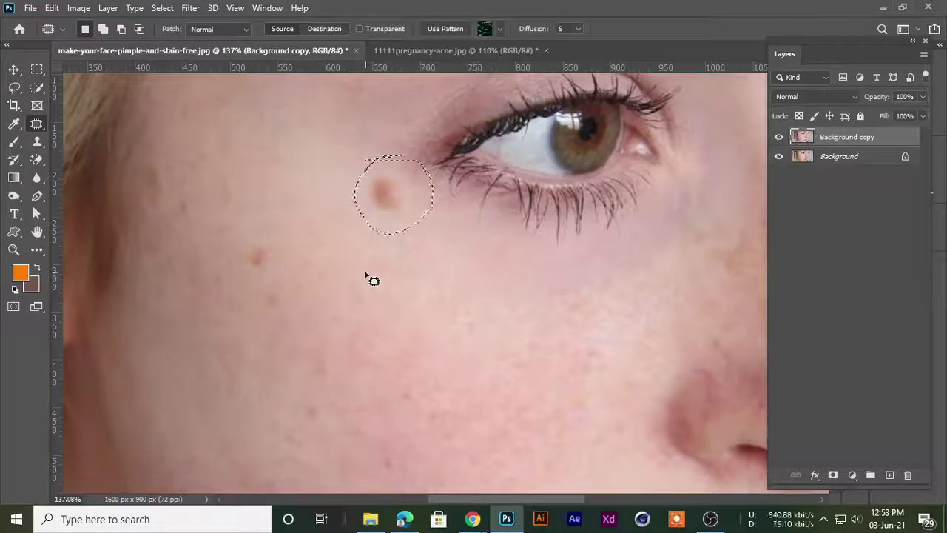
{"action": "left_click_drag", "start_coordinate": [390, 187], "coordinate": [460, 259]}
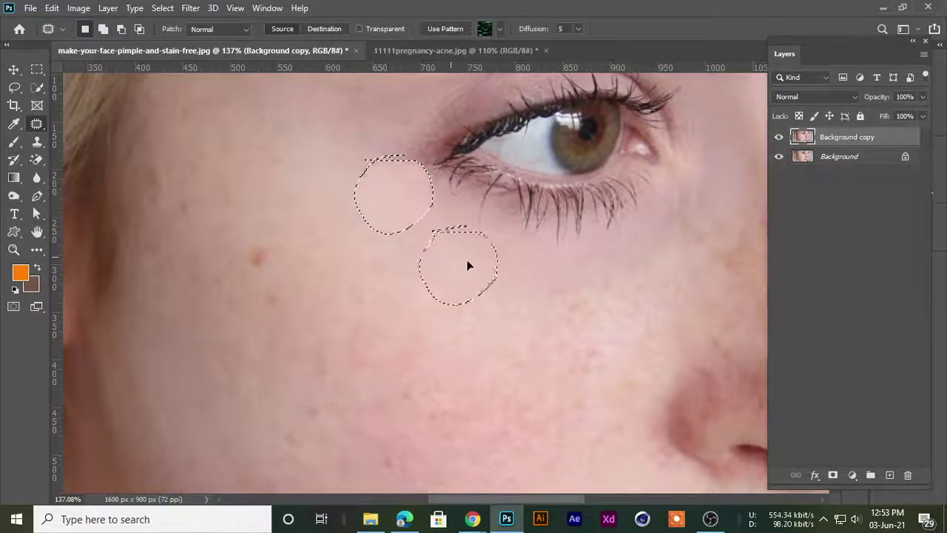
{"action": "mouse_move", "coordinate": [625, 254]}
{"action": "left_mouse_down"}
{"action": "mouse_move", "coordinate": [594, 151]}
{"action": "mouse_move", "coordinate": [521, 160]}
{"action": "mouse_move", "coordinate": [441, 285]}
{"action": "mouse_move", "coordinate": [299, 263]}
{"action": "mouse_move", "coordinate": [224, 281]}
{"action": "mouse_move", "coordinate": [525, 245]}
{"action": "mouse_move", "coordinate": [522, 119]}
{"action": "mouse_move", "coordinate": [575, 218]}
{"action": "mouse_move", "coordinate": [498, 393]}
{"action": "mouse_move", "coordinate": [259, 295]}
{"action": "mouse_move", "coordinate": [516, 141]}
{"action": "mouse_move", "coordinate": [547, 271]}
{"action": "mouse_move", "coordinate": [518, 291]}
{"action": "left_mouse_up"}
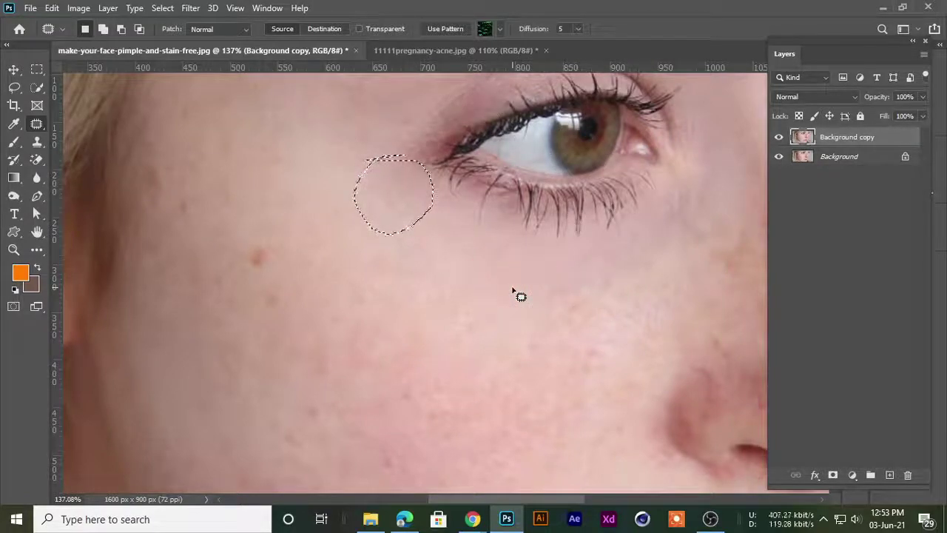
{"action": "key", "text": "ctrl+d"}
Undo the patch on the mole beside the eye and clear the selection
{"action": "key", "text": "ctrl+z"}
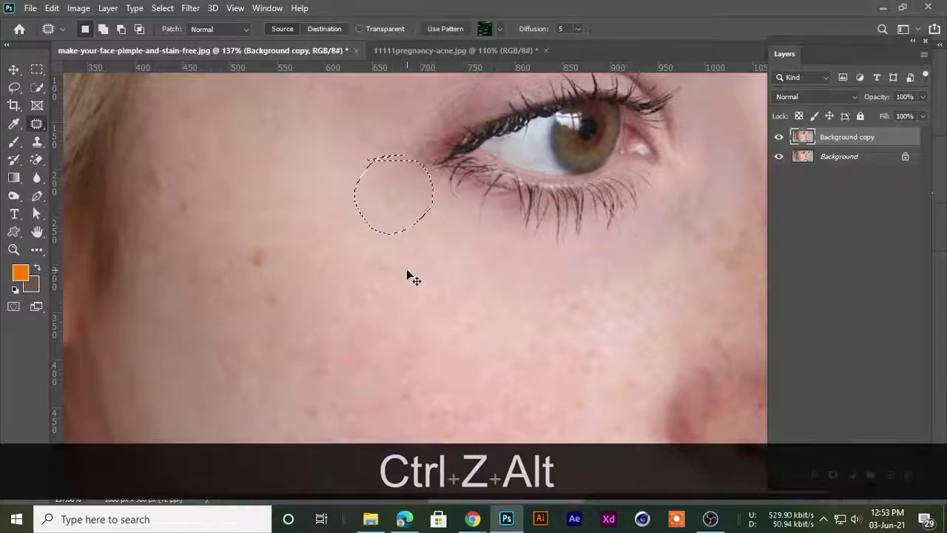
{"action": "key", "text": "ctrl+alt+z"}
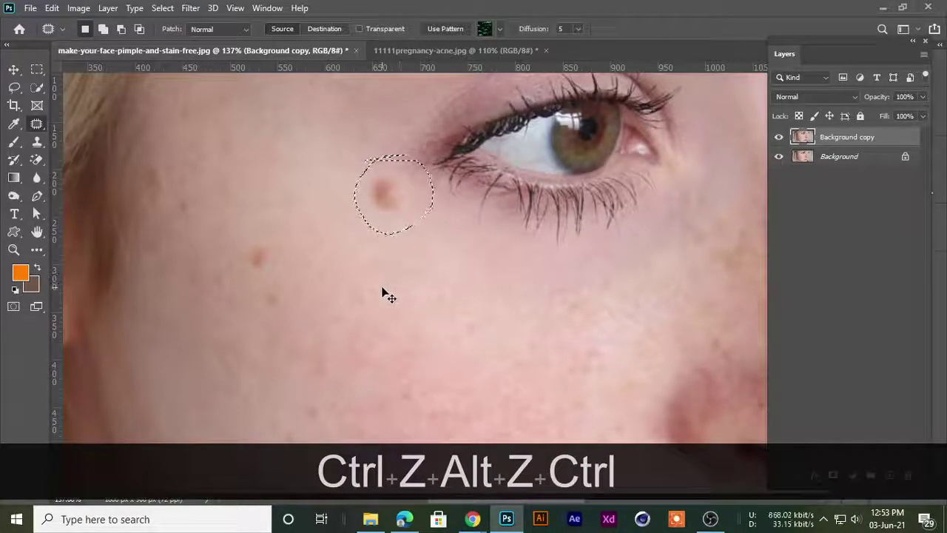
{"action": "key", "text": "ctrl+d"}
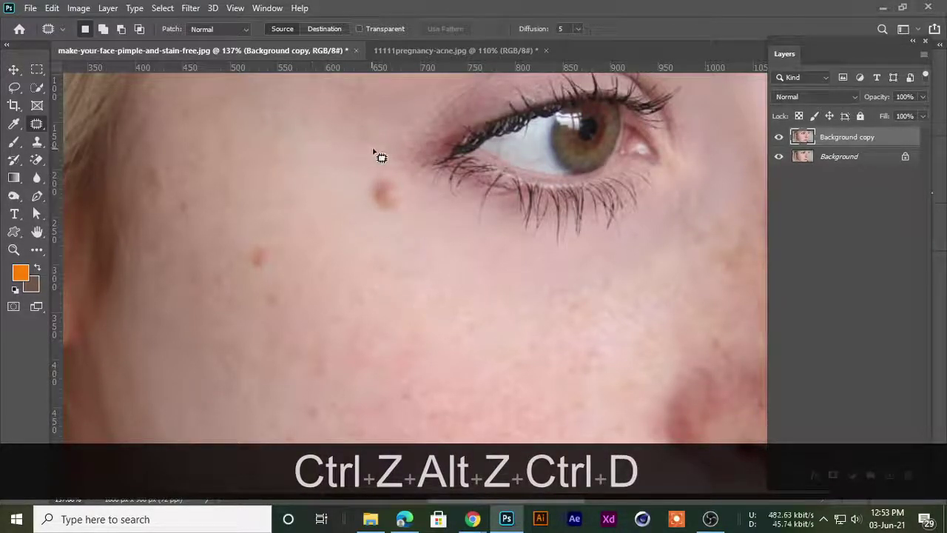
Select the mole beside the eye with the Quick Selection Tool
{"action": "scroll", "coordinate": [370, 157], "scroll_direction": "down", "scroll_amount": 3}
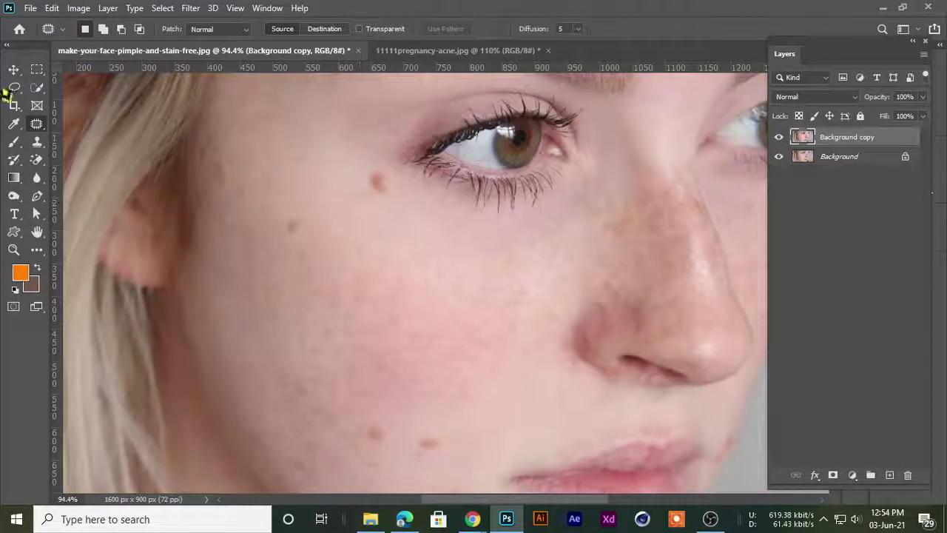
{"action": "right_click", "coordinate": [36, 90]}
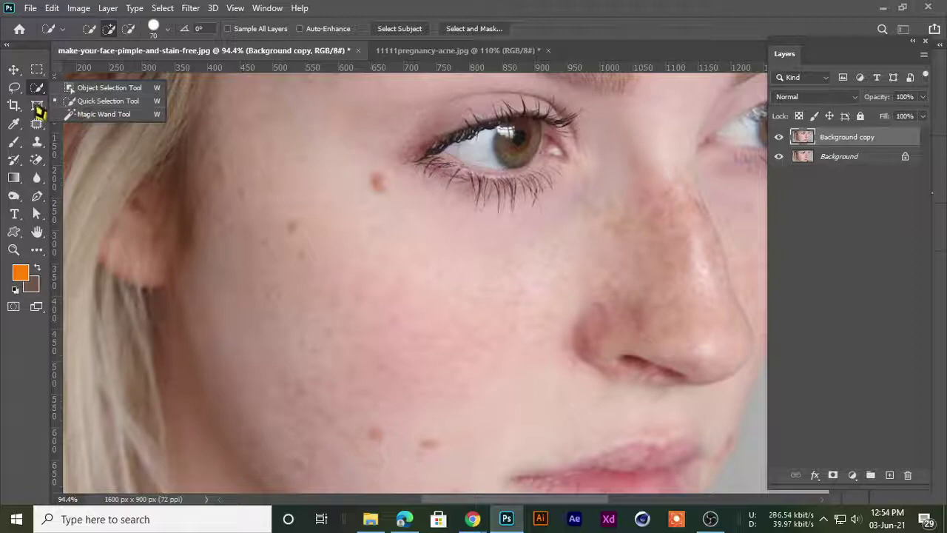
{"action": "left_click", "coordinate": [97, 89]}
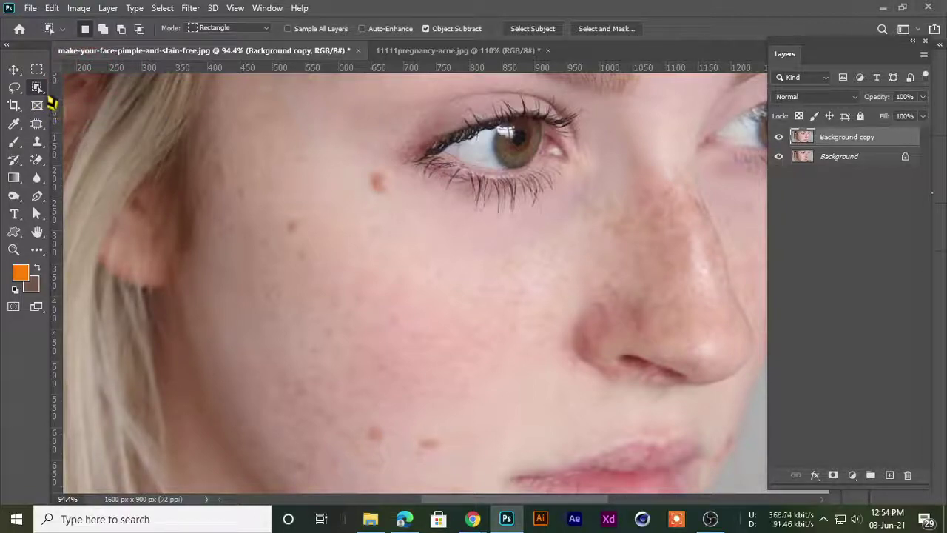
{"action": "right_click", "coordinate": [37, 88]}
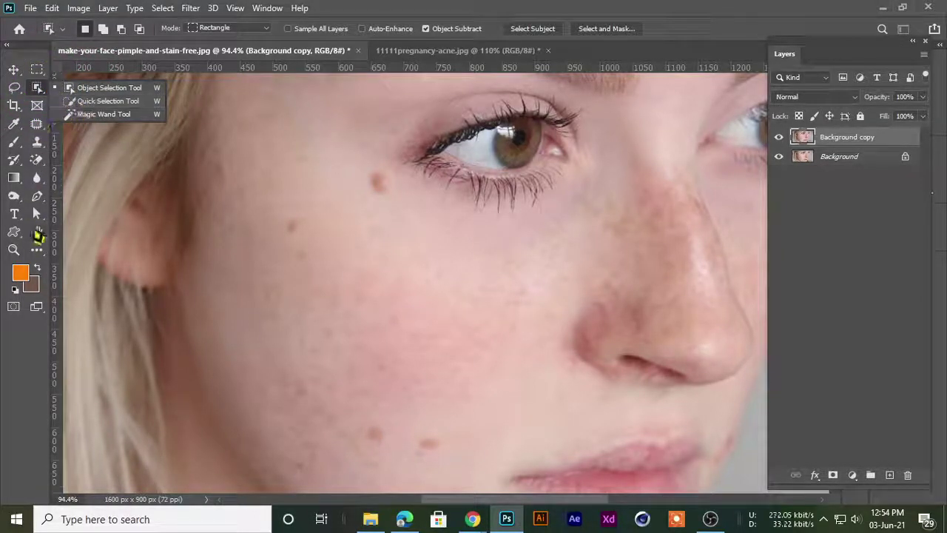
{"action": "left_click", "coordinate": [81, 101]}
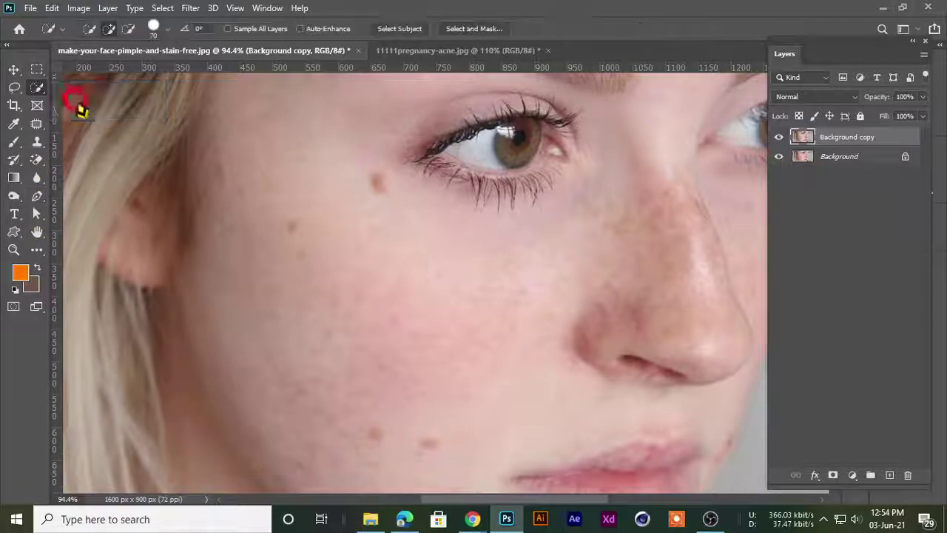
{"action": "left_click", "coordinate": [374, 183]}
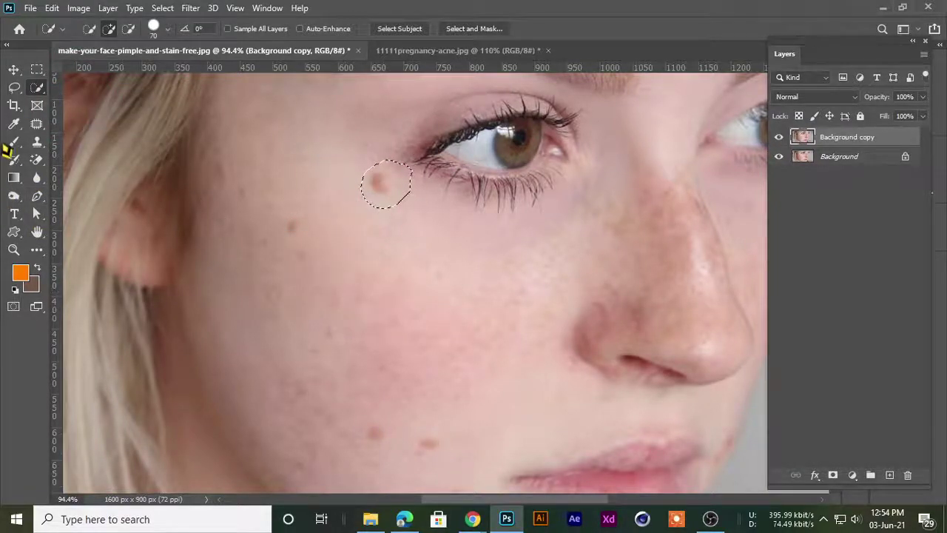
Patch the selected mole area with the eye using the Patch Tool, undo the patch, and deselect
{"action": "right_click", "coordinate": [37, 123]}
{"action": "left_click", "coordinate": [88, 150]}
{"action": "left_click_drag", "start_coordinate": [440, 269], "coordinate": [517, 162]}
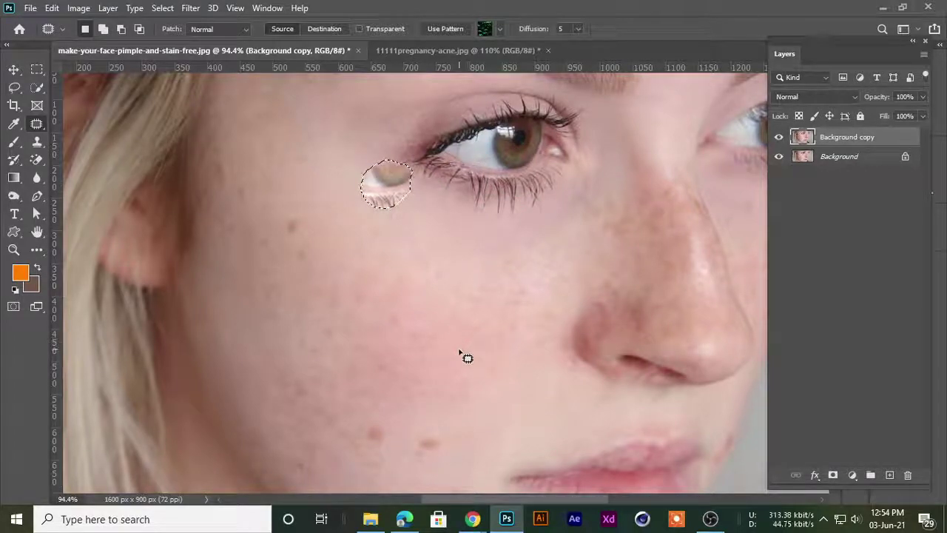
{"action": "key", "text": "ctrl+z"}
{"action": "key", "text": "ctrl+d"}
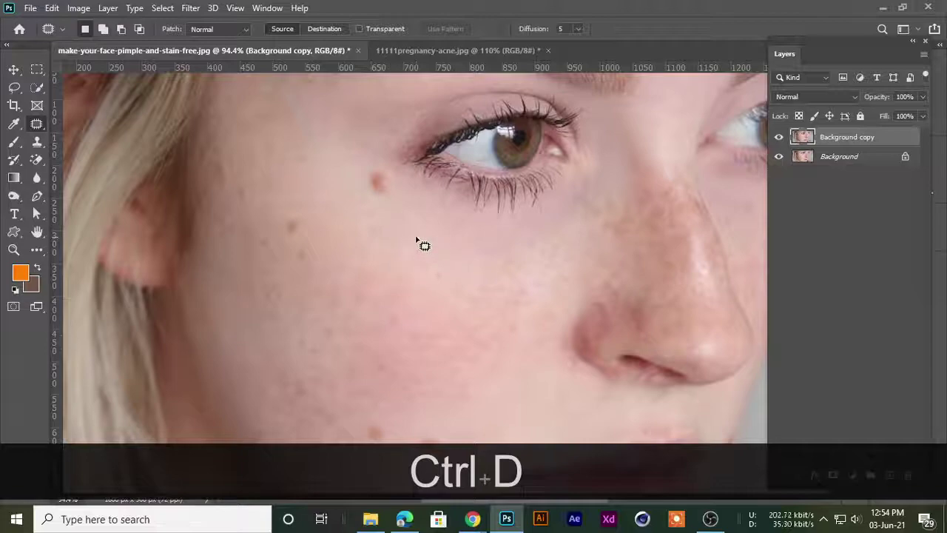
Outline clean skin below the eye, patch it from the mole beside the eye in Source mode, and deselect
{"action": "scroll", "coordinate": [421, 300], "scroll_direction": "up", "scroll_amount": 2}
{"action": "mouse_move", "coordinate": [510, 231]}
{"action": "left_mouse_down"}
{"action": "mouse_move", "coordinate": [477, 255]}
{"action": "mouse_move", "coordinate": [515, 281]}
{"action": "mouse_move", "coordinate": [547, 255]}
{"action": "mouse_move", "coordinate": [531, 233]}
{"action": "mouse_move", "coordinate": [511, 230]}
{"action": "mouse_move", "coordinate": [442, 238]}
{"action": "mouse_move", "coordinate": [381, 166]}
{"action": "left_mouse_up"}
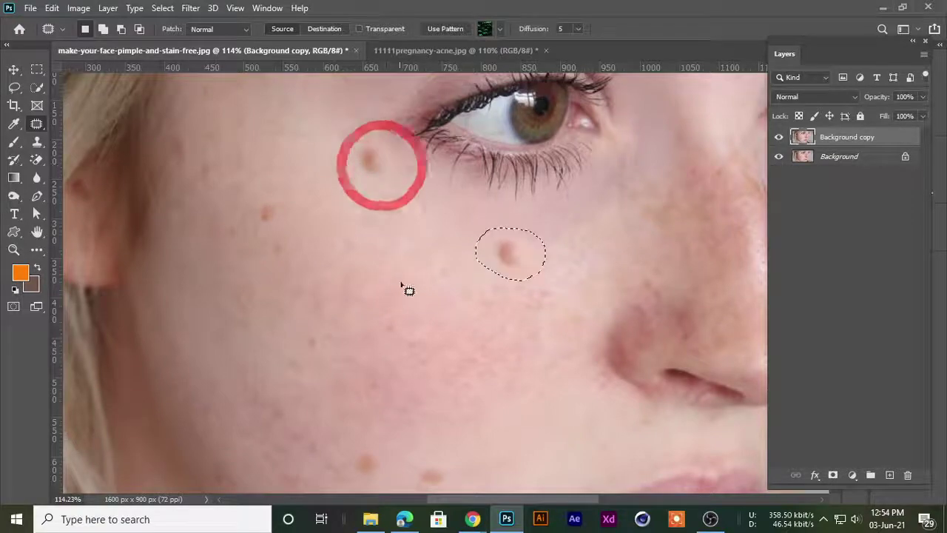
{"action": "key", "text": "ctrl+d"}
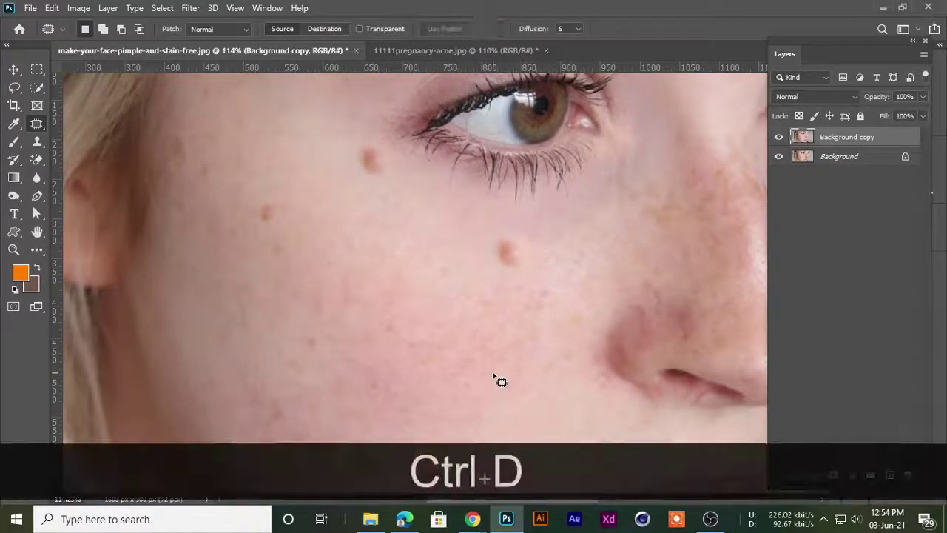
{"action": "scroll", "coordinate": [508, 369], "scroll_direction": "down", "scroll_amount": 4}
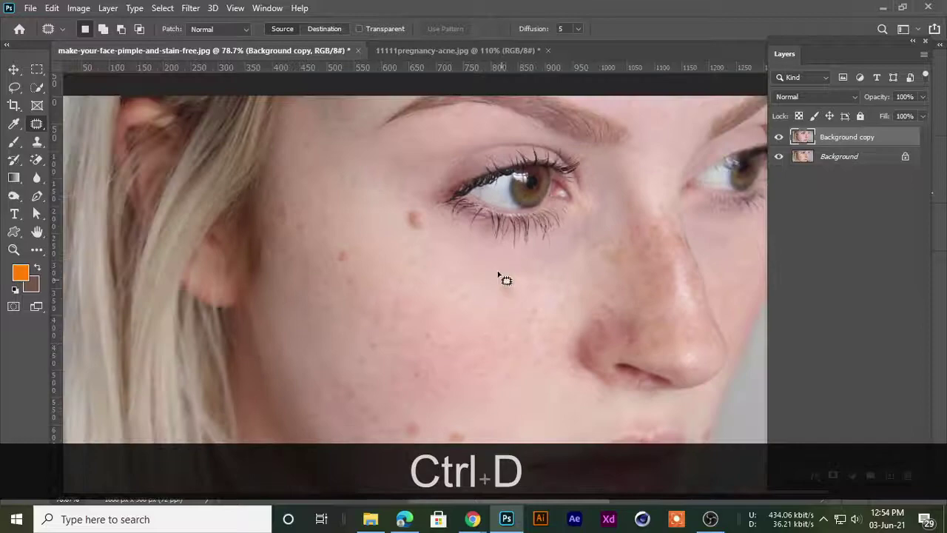
{"action": "scroll", "coordinate": [500, 273], "scroll_direction": "up", "scroll_amount": 4}
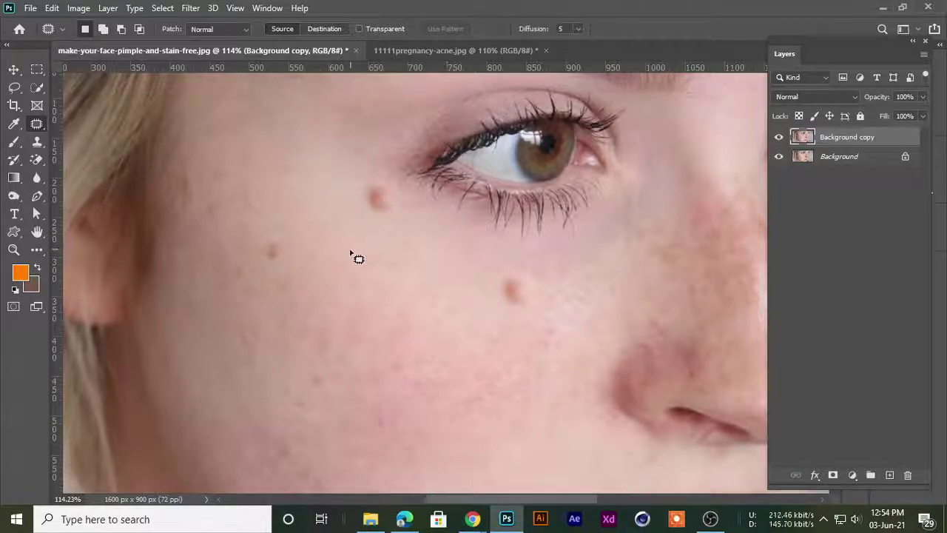
{"action": "scroll", "coordinate": [352, 253], "scroll_direction": "down", "scroll_amount": 3}
{"action": "scroll", "coordinate": [383, 268], "scroll_direction": "up", "scroll_amount": 3}
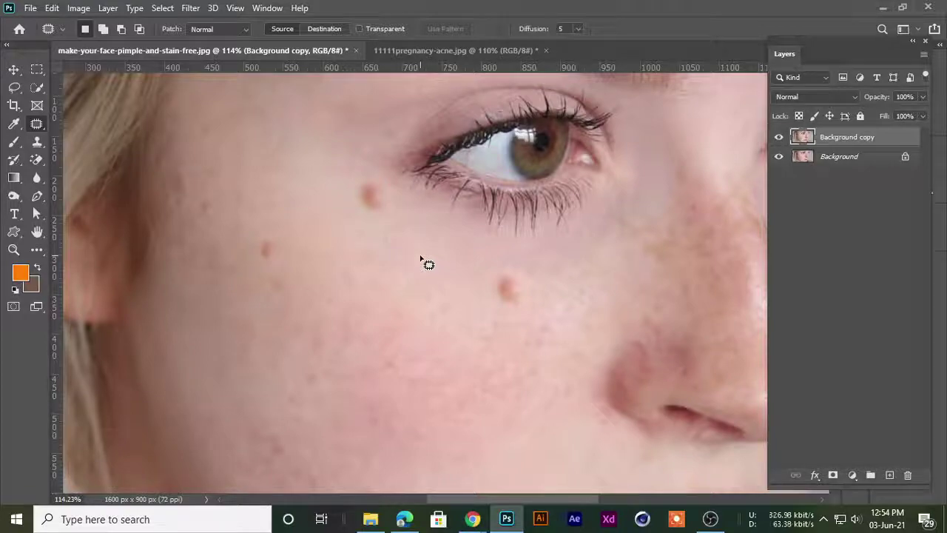
{"action": "scroll", "coordinate": [426, 263], "scroll_direction": "down", "scroll_amount": 1}
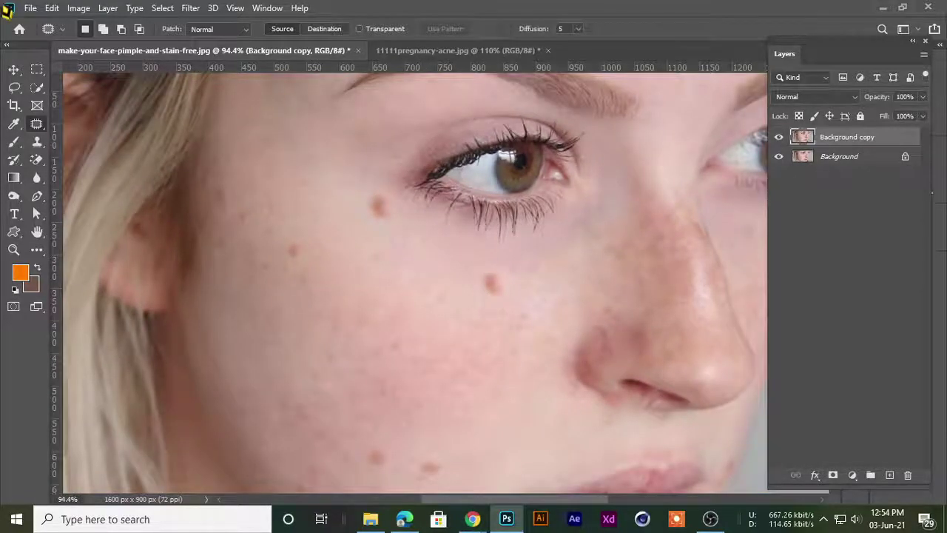
{"action": "right_click", "coordinate": [37, 124]}
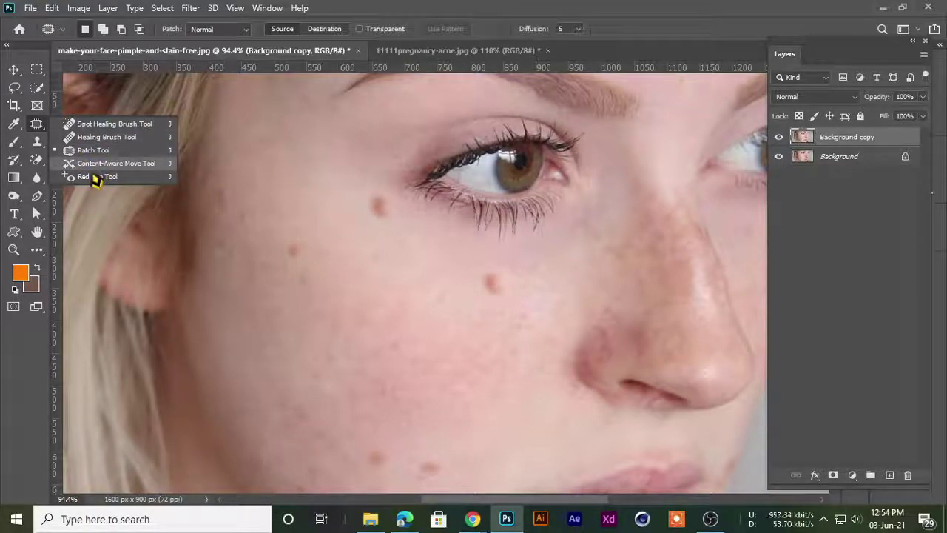
{"action": "left_click", "coordinate": [526, 10]}
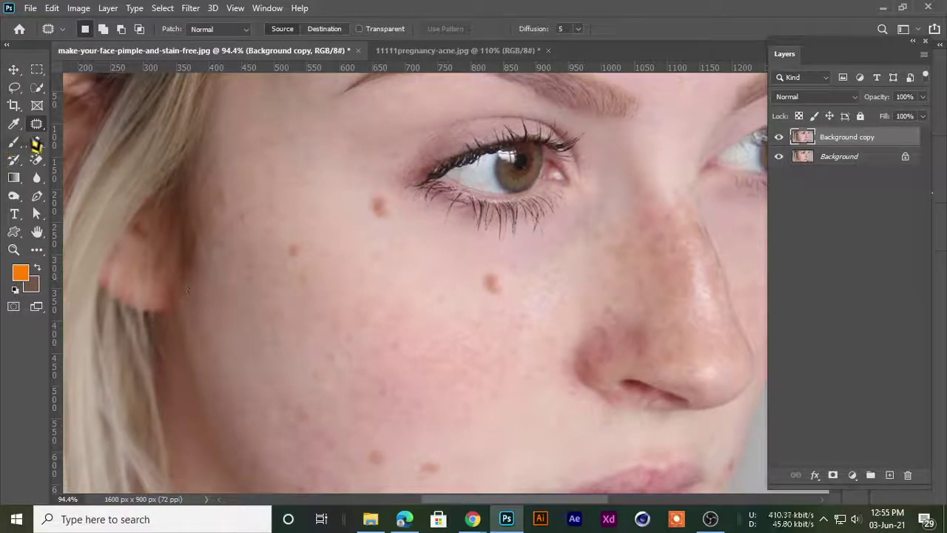
Patch the moles below and beside the eye from clean cheek skin with the Patch Tool, and deselect
{"action": "right_click", "coordinate": [37, 123]}
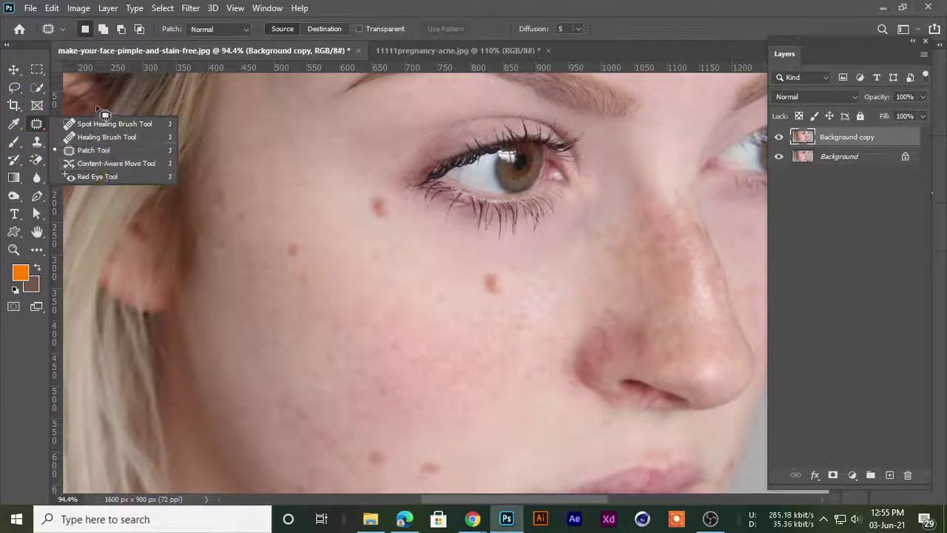
{"action": "left_click", "coordinate": [87, 152]}
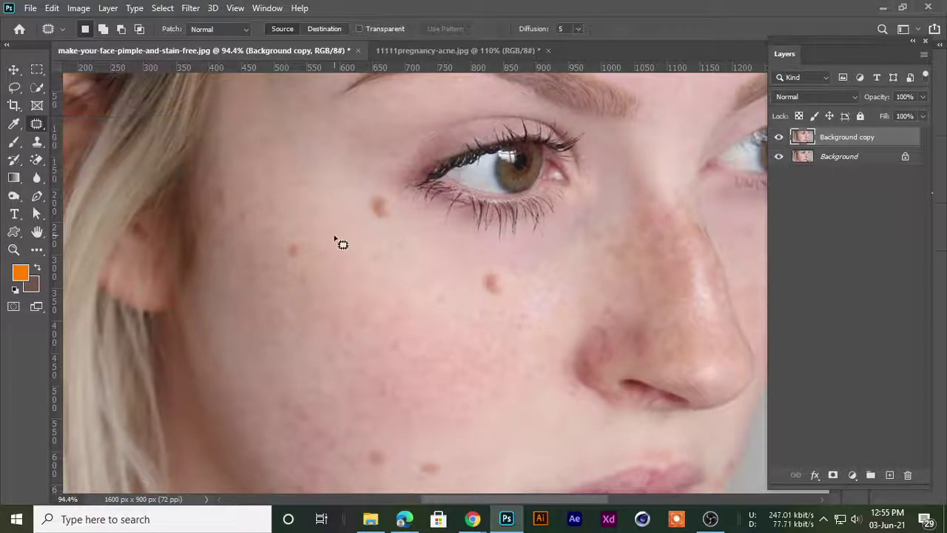
{"action": "scroll", "coordinate": [341, 236], "scroll_direction": "down", "scroll_amount": 2}
{"action": "scroll", "coordinate": [342, 237], "scroll_direction": "up", "scroll_amount": 5}
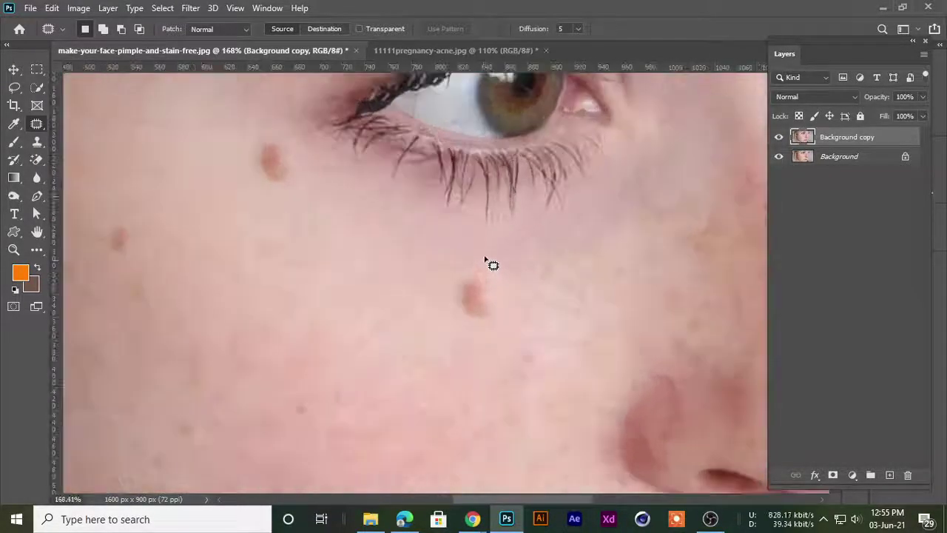
{"action": "mouse_move", "coordinate": [466, 261]}
{"action": "left_mouse_down"}
{"action": "mouse_move", "coordinate": [463, 358]}
{"action": "mouse_move", "coordinate": [480, 268]}
{"action": "left_mouse_up"}
{"action": "mouse_move", "coordinate": [479, 319]}
{"action": "left_mouse_down"}
{"action": "mouse_move", "coordinate": [369, 269]}
{"action": "mouse_move", "coordinate": [377, 296]}
{"action": "left_mouse_up"}
{"action": "mouse_move", "coordinate": [264, 122]}
{"action": "left_mouse_down"}
{"action": "mouse_move", "coordinate": [311, 115]}
{"action": "mouse_move", "coordinate": [265, 122]}
{"action": "left_mouse_up"}
{"action": "left_click_drag", "start_coordinate": [276, 175], "coordinate": [347, 265]}
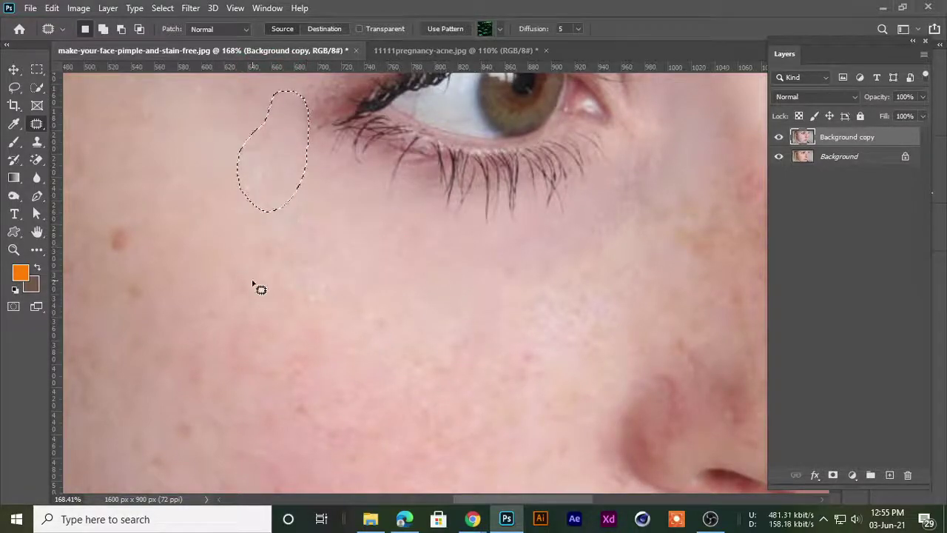
{"action": "key", "text": "ctrl+d"}
Outline the small mole on the upper cheek, patch it from nearby clean skin, and clear the selection
{"action": "scroll", "coordinate": [281, 281], "scroll_direction": "down", "scroll_amount": 5}
{"action": "scroll", "coordinate": [360, 279], "scroll_direction": "up", "scroll_amount": 4}
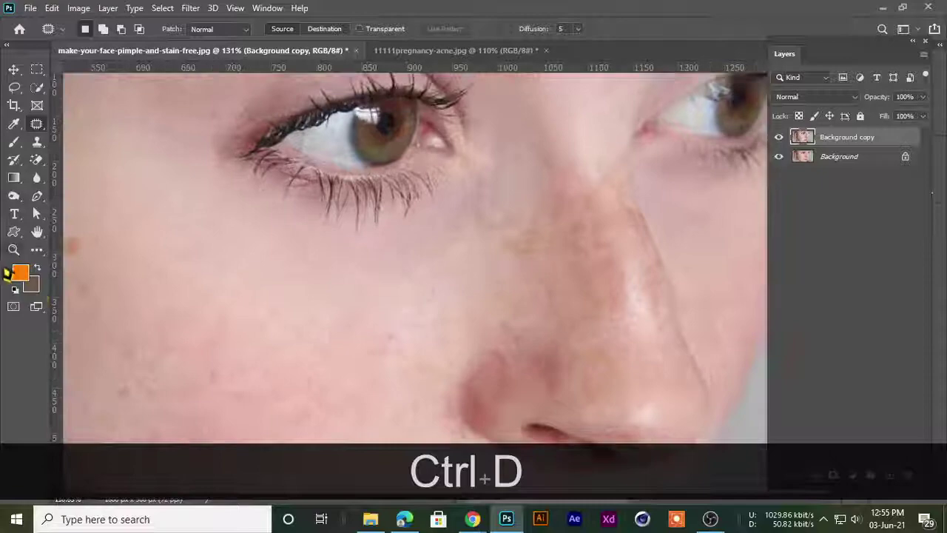
{"action": "key", "text": "space"}
{"action": "left_click_drag", "start_coordinate": [154, 321], "coordinate": [368, 308]}
{"action": "mouse_move", "coordinate": [295, 202]}
{"action": "left_mouse_down"}
{"action": "mouse_move", "coordinate": [312, 255]}
{"action": "mouse_move", "coordinate": [285, 208]}
{"action": "left_mouse_up"}
{"action": "mouse_move", "coordinate": [310, 235]}
{"action": "left_mouse_down"}
{"action": "mouse_move", "coordinate": [331, 256]}
{"action": "mouse_move", "coordinate": [396, 259]}
{"action": "left_mouse_up"}
{"action": "key", "text": "ctrl+d"}
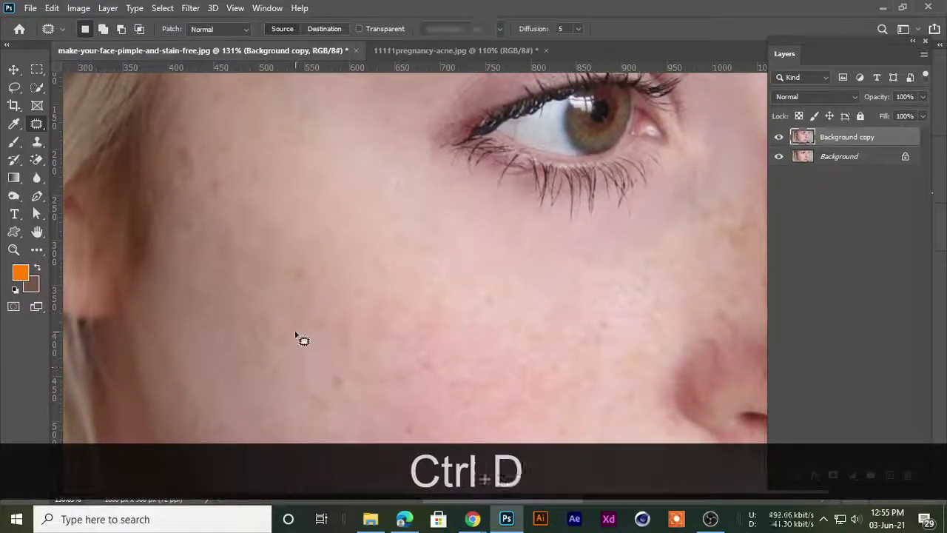
Outline a small reddish area in the middle of the cheek, patch it from skin higher on the cheek, and deselect
{"action": "scroll", "coordinate": [298, 342], "scroll_direction": "down", "scroll_amount": 3}
{"action": "scroll", "coordinate": [303, 342], "scroll_direction": "down", "scroll_amount": 3}
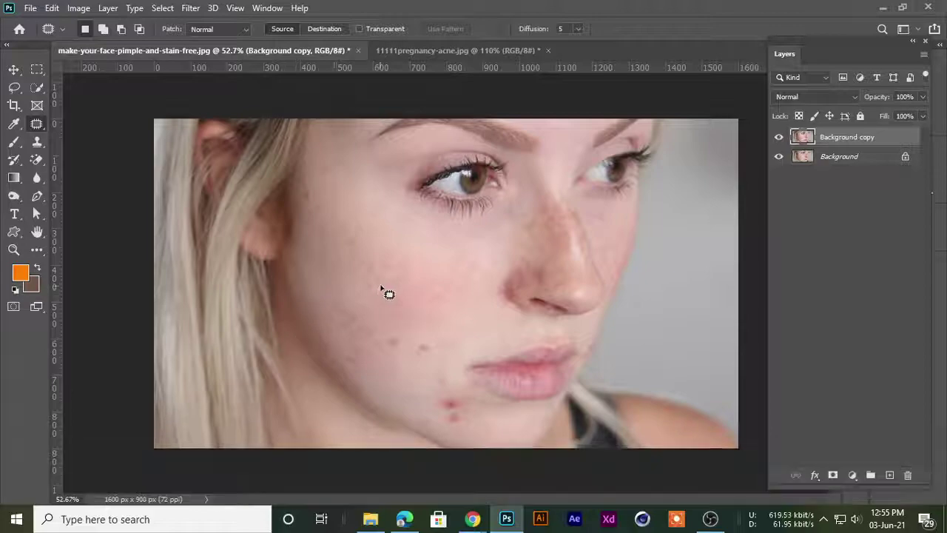
{"action": "scroll", "coordinate": [442, 248], "scroll_direction": "up", "scroll_amount": 2}
{"action": "mouse_move", "coordinate": [439, 243]}
{"action": "left_mouse_down"}
{"action": "mouse_move", "coordinate": [428, 293]}
{"action": "mouse_move", "coordinate": [418, 257]}
{"action": "left_mouse_up"}
{"action": "left_click_drag", "start_coordinate": [418, 284], "coordinate": [345, 207]}
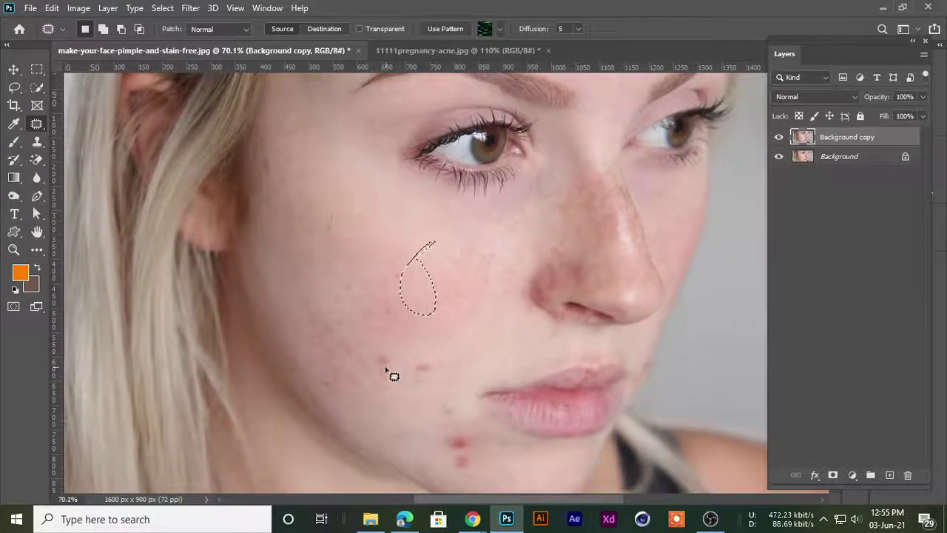
{"action": "key", "text": "ctrl+d"}
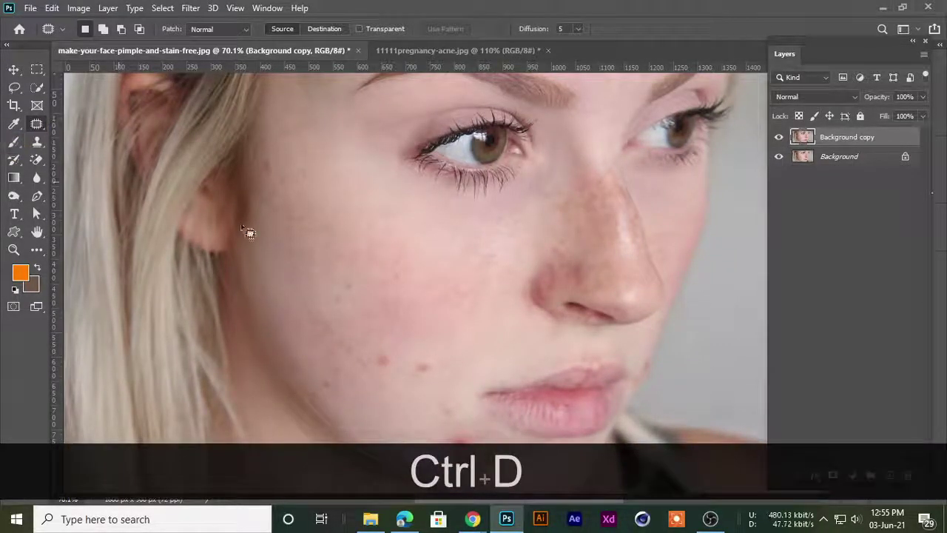
Try patching a large area of the cheek from the eye and nose region, undo the patch, and deselect
{"action": "left_click_drag", "start_coordinate": [295, 268], "coordinate": [374, 207]}
{"action": "scroll", "coordinate": [432, 278], "scroll_direction": "down", "scroll_amount": 2}
{"action": "left_click_drag", "start_coordinate": [423, 288], "coordinate": [544, 227]}
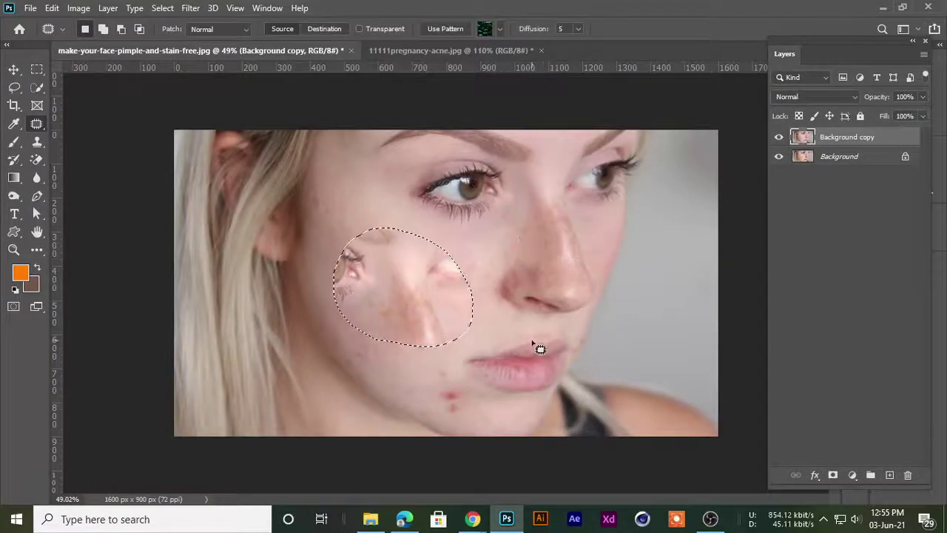
{"action": "key", "text": "ctrl+d"}
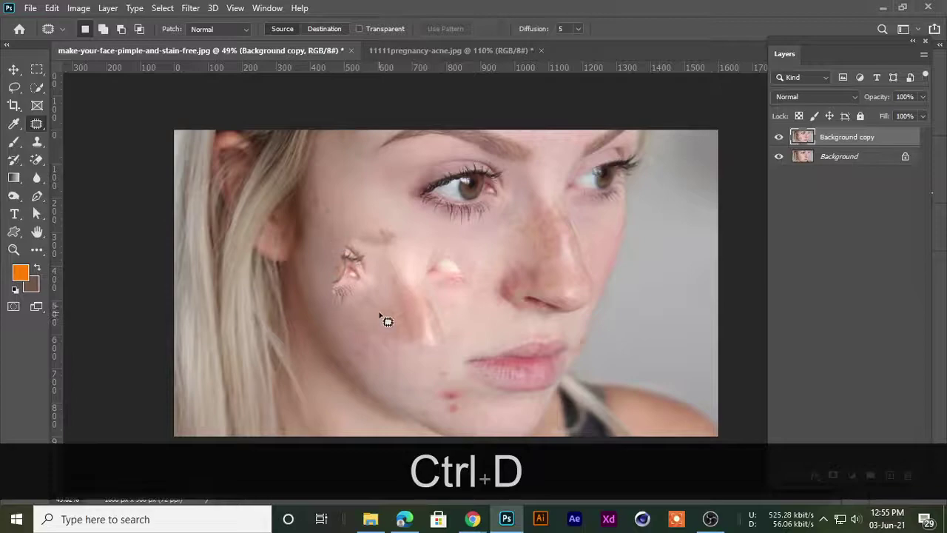
{"action": "key", "text": "ctrl+z"}
{"action": "key", "text": "ctrl+z"}
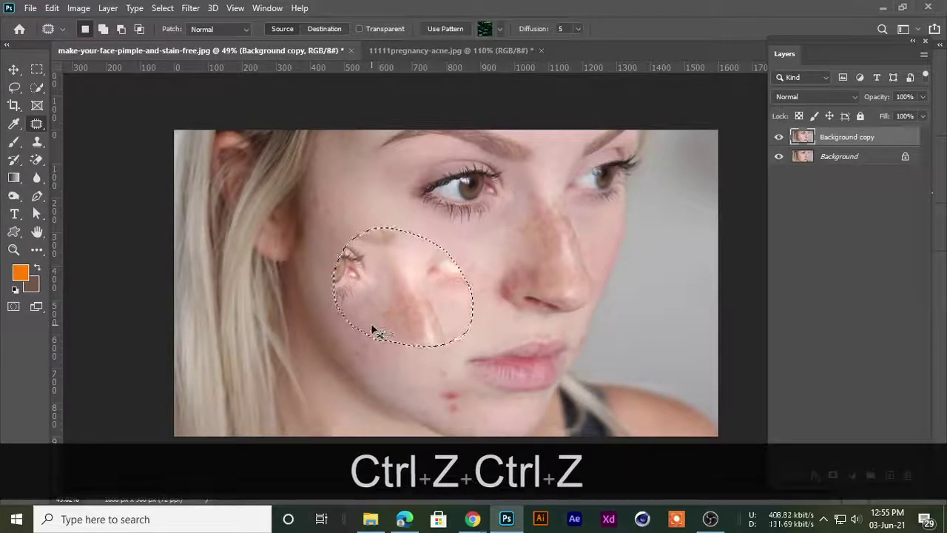
{"action": "key", "text": "ctrl+d"}
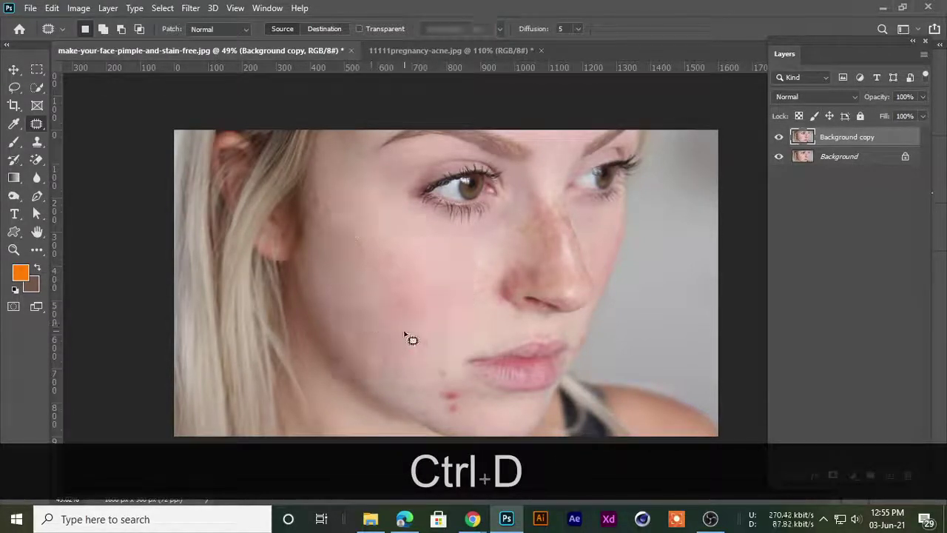
Switch to Chrome and search Google for "pimple face" in a new tab
{"action": "scroll", "coordinate": [411, 339], "scroll_direction": "up", "scroll_amount": 3}
{"action": "mouse_move", "coordinate": [471, 519]}
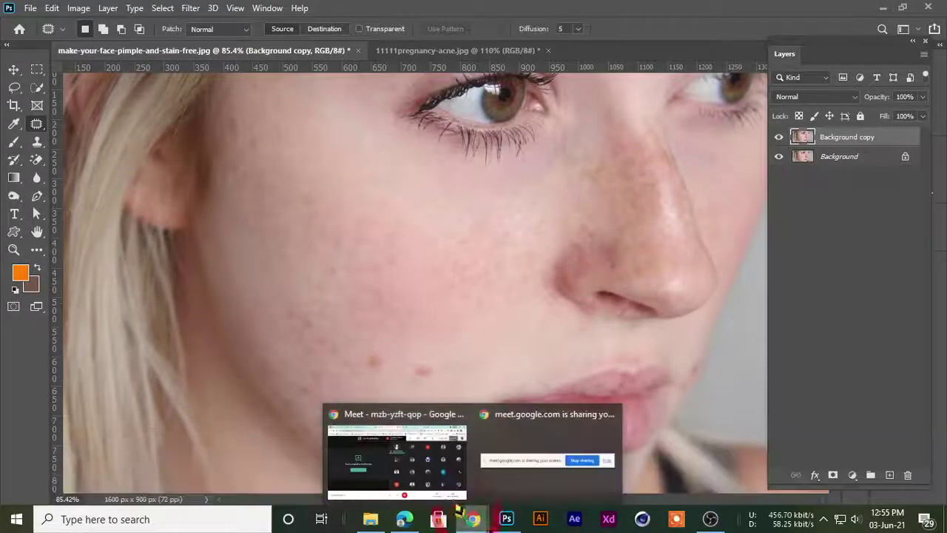
{"action": "left_click", "coordinate": [409, 460]}
{"action": "left_click", "coordinate": [567, 10]}
{"action": "left_click", "coordinate": [180, 37]}
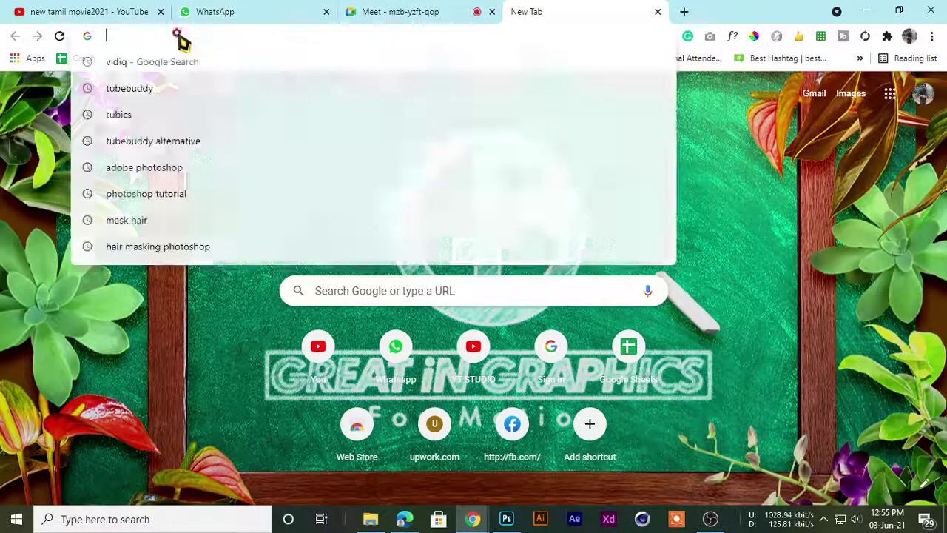
{"action": "type", "text": "pi"}
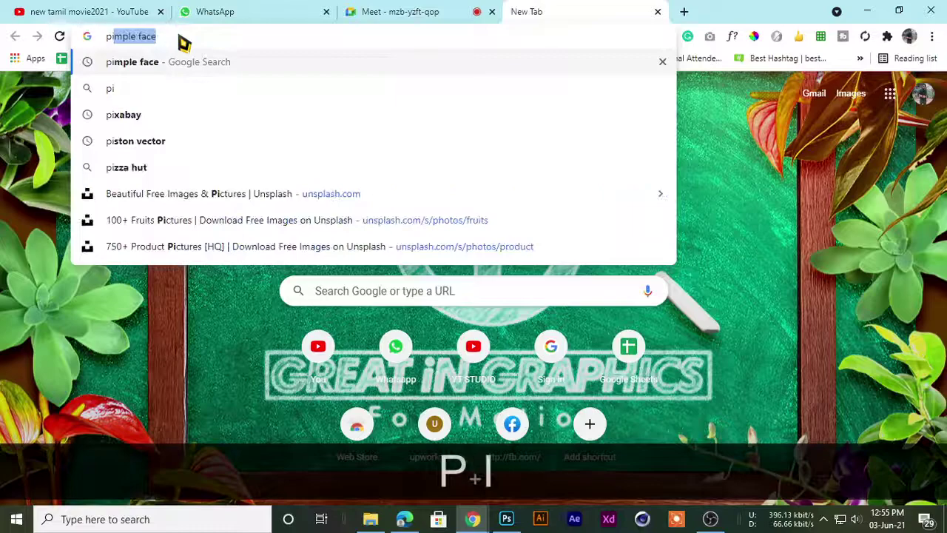
{"action": "key", "text": "Return"}
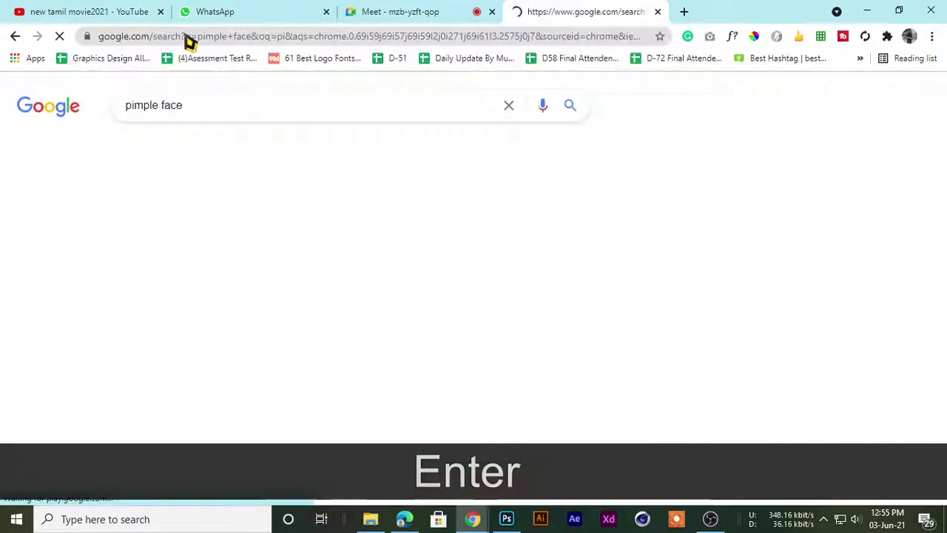
Examine the image results for faces with pimples suitable for retouching practice, and return to Photoshop
{"action": "left_click", "coordinate": [191, 152]}
{"action": "scroll", "coordinate": [392, 318], "scroll_direction": "down", "scroll_amount": 5}
{"action": "scroll", "coordinate": [392, 318], "scroll_direction": "up", "scroll_amount": 5}
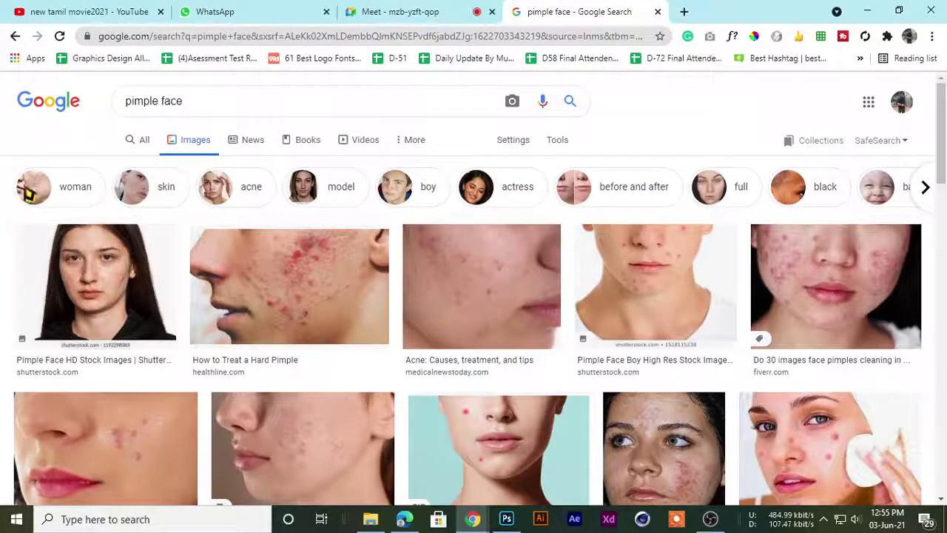
{"action": "scroll", "coordinate": [438, 310], "scroll_direction": "down", "scroll_amount": 6}
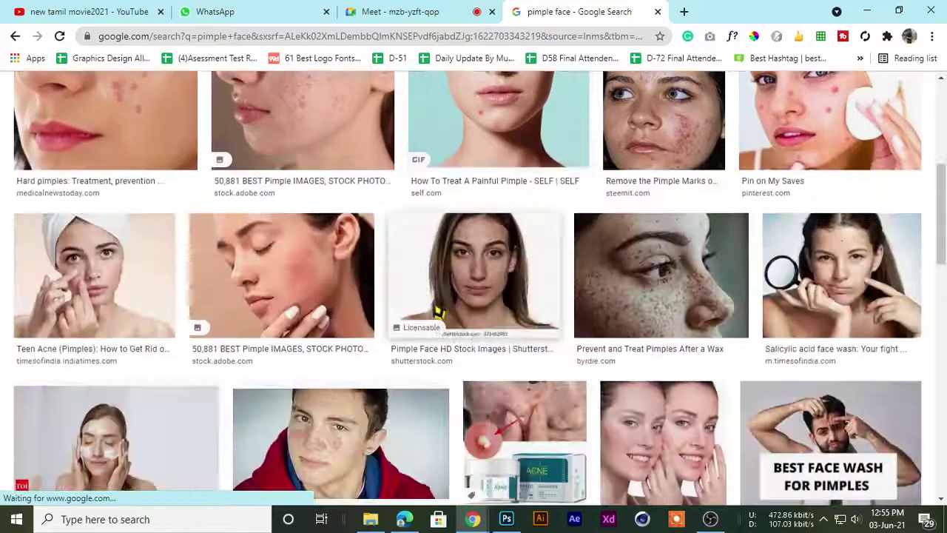
{"action": "scroll", "coordinate": [52, 248], "scroll_direction": "up", "scroll_amount": 2}
{"action": "scroll", "coordinate": [203, 281], "scroll_direction": "up", "scroll_amount": 3}
{"action": "scroll", "coordinate": [207, 323], "scroll_direction": "down", "scroll_amount": 10}
{"action": "scroll", "coordinate": [208, 321], "scroll_direction": "down", "scroll_amount": 6}
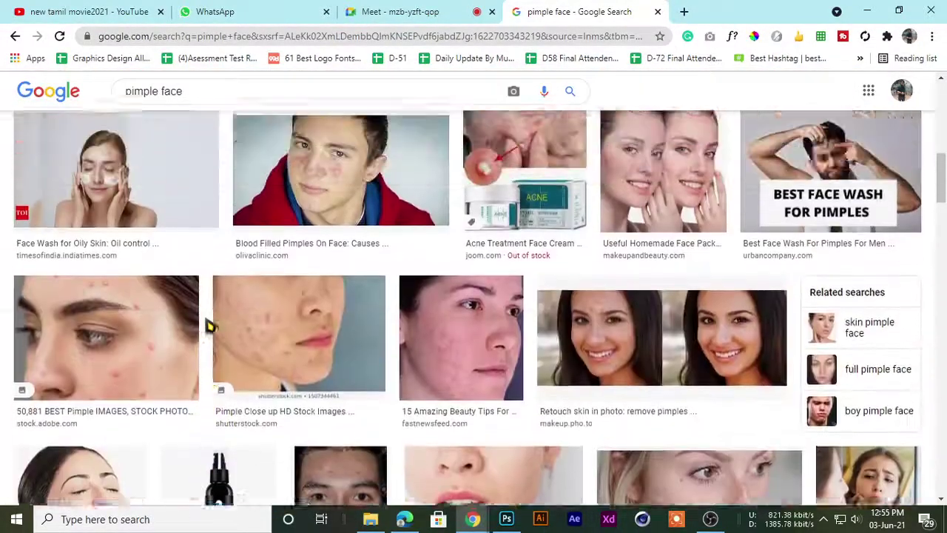
{"action": "left_click", "coordinate": [867, 11]}
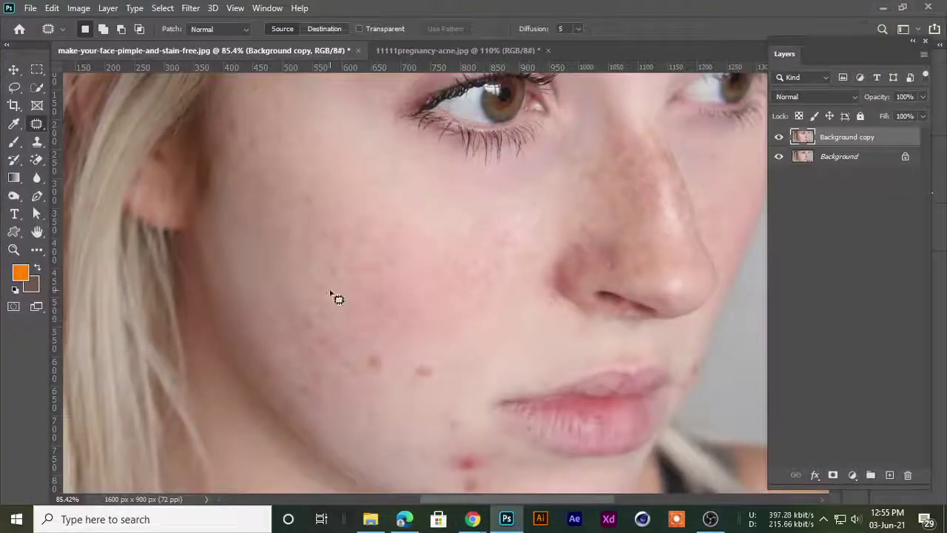
{"action": "scroll", "coordinate": [372, 357], "scroll_direction": "up", "scroll_amount": 1}
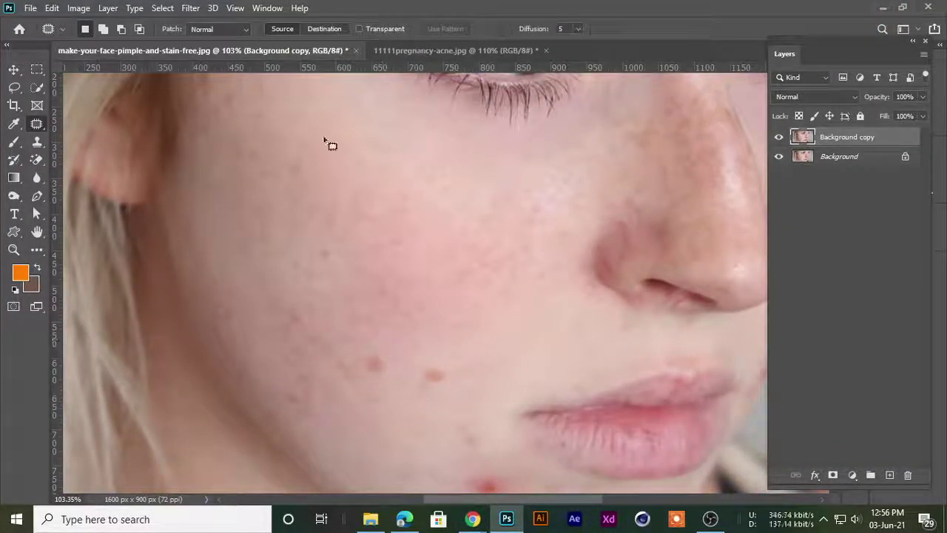
{"action": "left_click", "coordinate": [417, 52]}
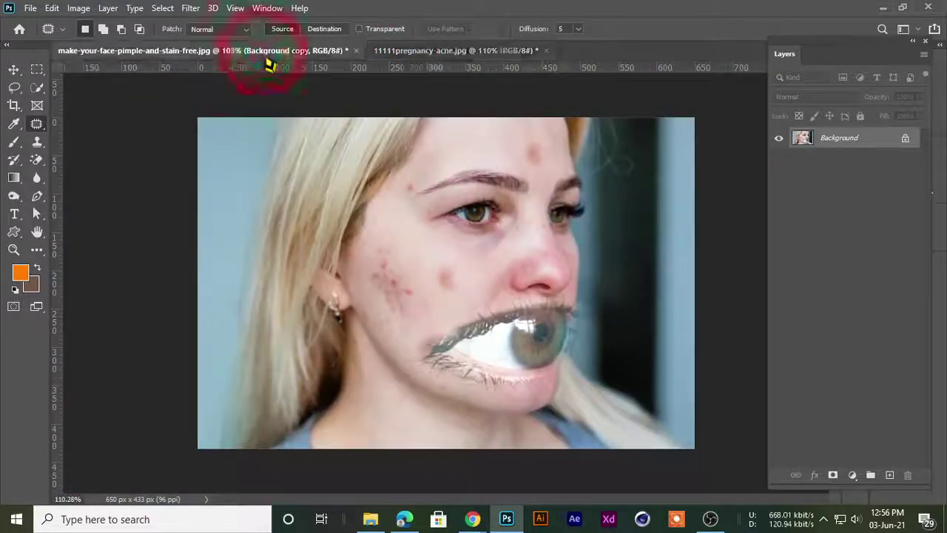
{"action": "left_click", "coordinate": [264, 54]}
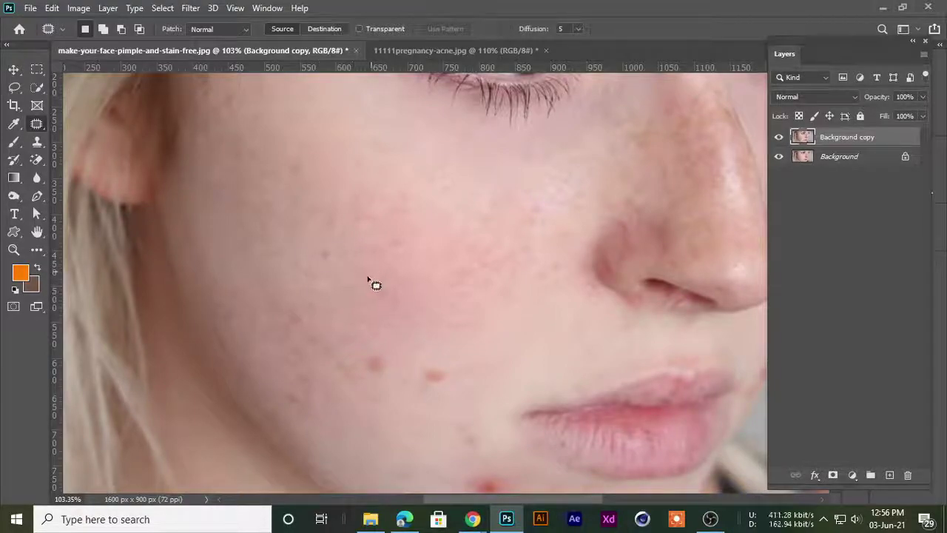
Outline the brown mole on the lower cheek, patch it from clean skin, and deselect
{"action": "scroll", "coordinate": [375, 281], "scroll_direction": "down", "scroll_amount": 3}
{"action": "scroll", "coordinate": [374, 281], "scroll_direction": "up", "scroll_amount": 6}
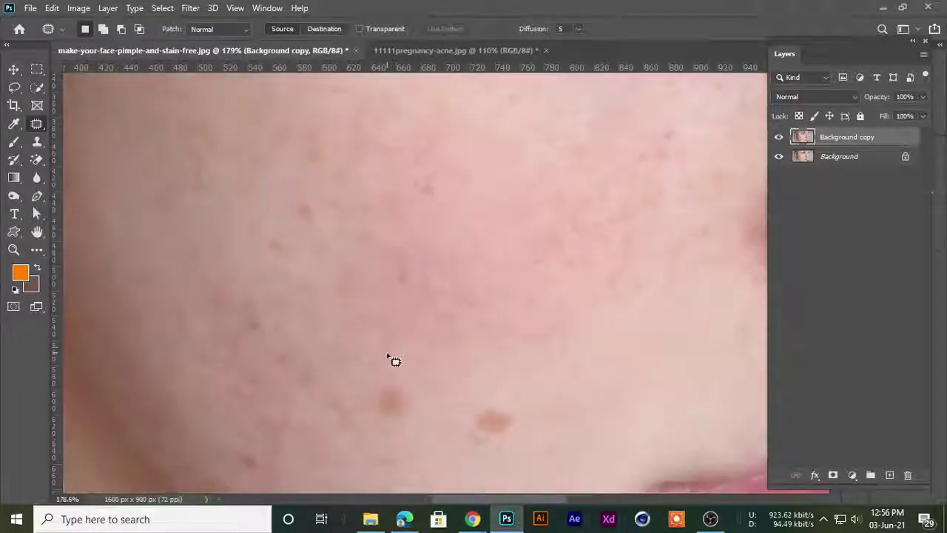
{"action": "key", "text": "space"}
{"action": "mouse_move", "coordinate": [381, 363]}
{"action": "left_mouse_down"}
{"action": "mouse_move", "coordinate": [404, 252]}
{"action": "mouse_move", "coordinate": [438, 329]}
{"action": "mouse_move", "coordinate": [430, 264]}
{"action": "left_mouse_up"}
{"action": "left_click_drag", "start_coordinate": [419, 317], "coordinate": [539, 163]}
{"action": "key", "text": "ctrl+d"}
Patch the orange-brown spot between the lower cheek and the mouth, and clear the selection
{"action": "scroll", "coordinate": [503, 267], "scroll_direction": "down", "scroll_amount": 1}
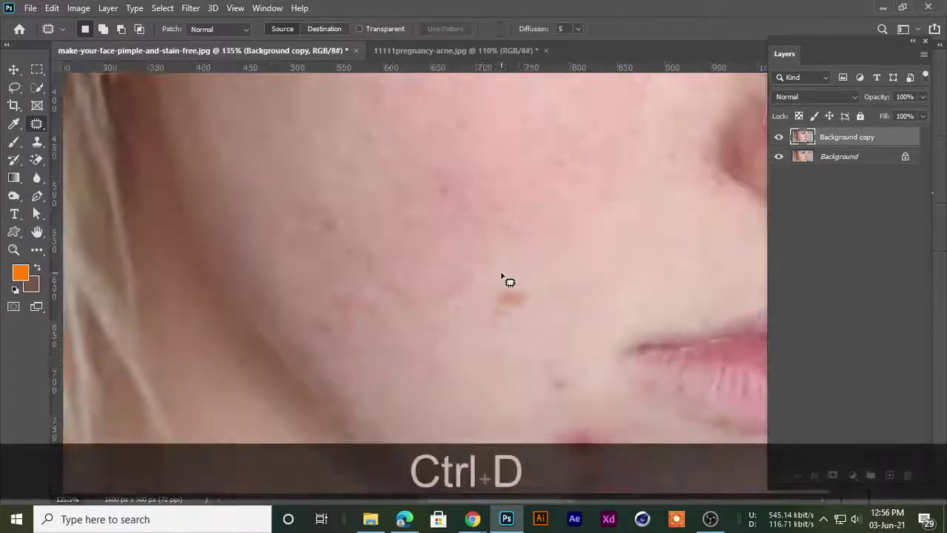
{"action": "mouse_move", "coordinate": [493, 268]}
{"action": "left_mouse_down"}
{"action": "mouse_move", "coordinate": [512, 324]}
{"action": "mouse_move", "coordinate": [501, 271]}
{"action": "left_mouse_up"}
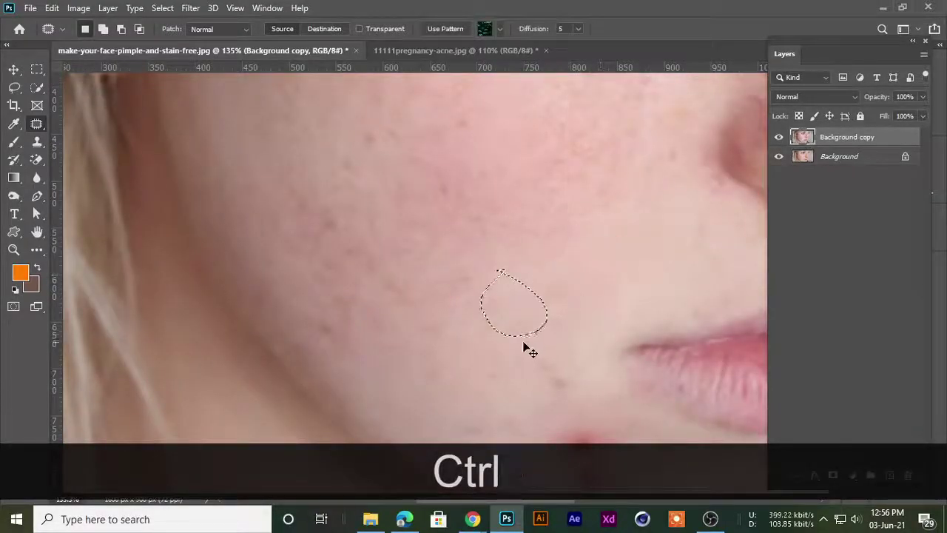
{"action": "key", "text": "ctrl+d"}
Patch the two red pimples on the chin below the mouth corner from clean skin above, and deselect
{"action": "scroll", "coordinate": [370, 325], "scroll_direction": "down", "scroll_amount": 3}
{"action": "scroll", "coordinate": [451, 381], "scroll_direction": "up", "scroll_amount": 2}
{"action": "key", "text": "space"}
{"action": "left_click_drag", "start_coordinate": [452, 416], "coordinate": [424, 272]}
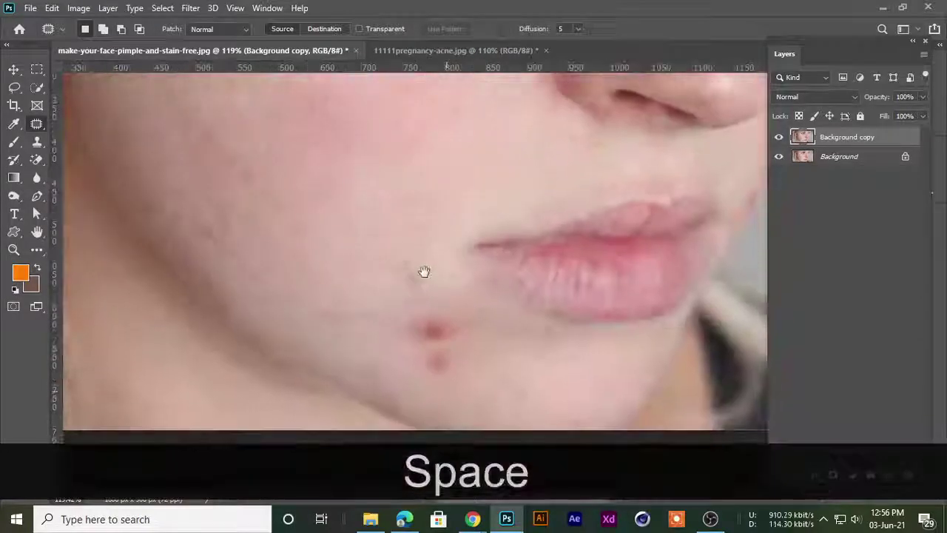
{"action": "mouse_move", "coordinate": [444, 394]}
{"action": "left_mouse_down"}
{"action": "mouse_move", "coordinate": [426, 309]}
{"action": "mouse_move", "coordinate": [449, 215]}
{"action": "mouse_move", "coordinate": [438, 216]}
{"action": "left_mouse_up"}
{"action": "key", "text": "ctrl+d"}
Outline the faint brown spot between the mouth corner and the chin, patch it from clean skin above, and deselect
{"action": "scroll", "coordinate": [469, 311], "scroll_direction": "down", "scroll_amount": 3}
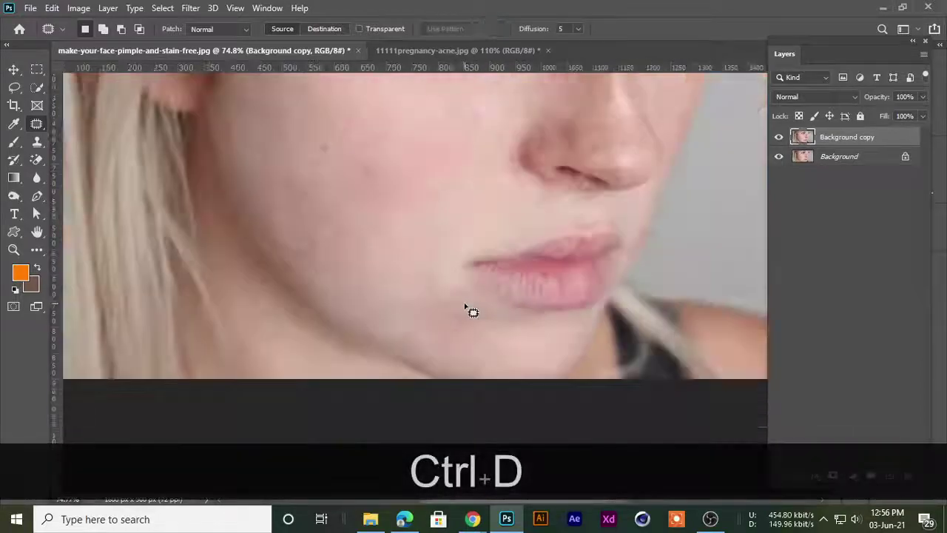
{"action": "scroll", "coordinate": [487, 345], "scroll_direction": "up", "scroll_amount": 2}
{"action": "scroll", "coordinate": [481, 329], "scroll_direction": "up", "scroll_amount": 2}
{"action": "key", "text": "space"}
{"action": "left_click_drag", "start_coordinate": [397, 370], "coordinate": [377, 195]}
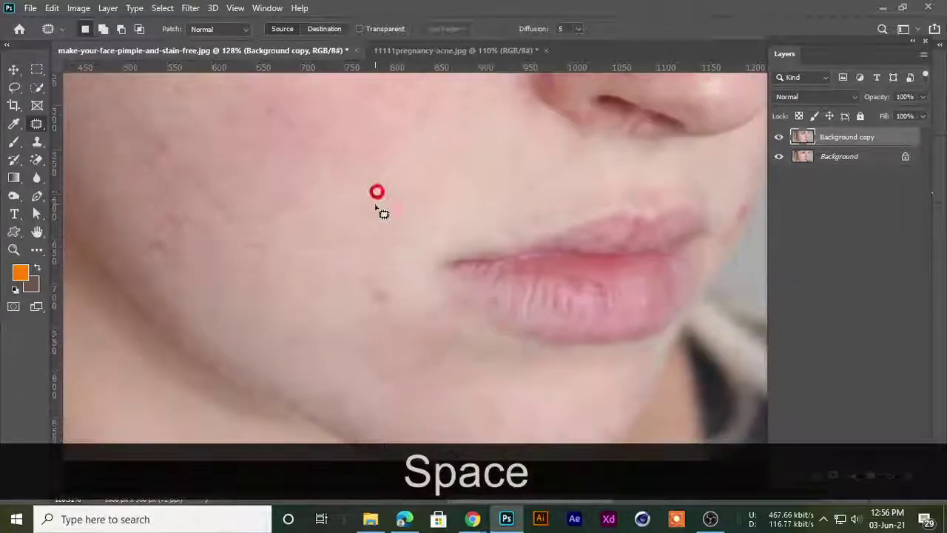
{"action": "mouse_move", "coordinate": [390, 271]}
{"action": "left_mouse_down"}
{"action": "mouse_move", "coordinate": [372, 266]}
{"action": "mouse_move", "coordinate": [375, 276]}
{"action": "left_mouse_up"}
{"action": "left_click_drag", "start_coordinate": [380, 284], "coordinate": [428, 228]}
{"action": "key", "text": "ctrl+d"}
{"action": "scroll", "coordinate": [404, 291], "scroll_direction": "down", "scroll_amount": 2}
{"action": "key", "text": "ctrl+d"}
{"action": "scroll", "coordinate": [402, 292], "scroll_direction": "down", "scroll_amount": 3}
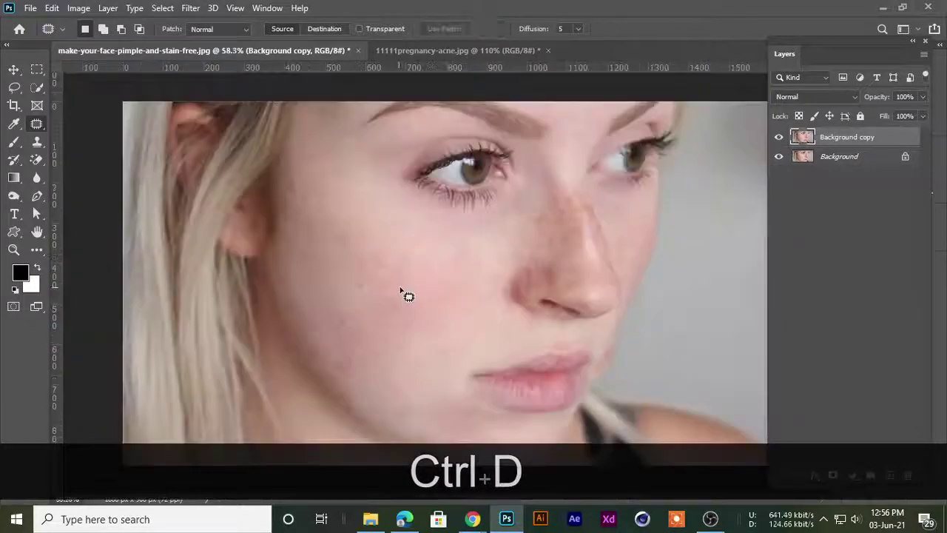
Patch the small spot in the middle of the cheek with clean skin nearer the nose, and deselect
{"action": "scroll", "coordinate": [501, 256], "scroll_direction": "up", "scroll_amount": 3}
{"action": "scroll", "coordinate": [359, 307], "scroll_direction": "up", "scroll_amount": 2}
{"action": "key", "text": "space"}
{"action": "left_click_drag", "start_coordinate": [343, 311], "coordinate": [375, 307]}
{"action": "mouse_move", "coordinate": [346, 253]}
{"action": "left_mouse_down"}
{"action": "mouse_move", "coordinate": [372, 325]}
{"action": "mouse_move", "coordinate": [348, 265]}
{"action": "left_mouse_up"}
{"action": "left_click_drag", "start_coordinate": [345, 285], "coordinate": [408, 269]}
{"action": "key", "text": "ctrl+d"}
Outline the faint blemish on the upper cheek near the ear, patch it from smooth skin below the eye, and deselect
{"action": "mouse_move", "coordinate": [331, 157]}
{"action": "left_mouse_down"}
{"action": "mouse_move", "coordinate": [337, 211]}
{"action": "mouse_move", "coordinate": [333, 161]}
{"action": "left_mouse_up"}
{"action": "mouse_move", "coordinate": [322, 185]}
{"action": "left_mouse_down"}
{"action": "mouse_move", "coordinate": [449, 202]}
{"action": "mouse_move", "coordinate": [474, 177]}
{"action": "left_mouse_up"}
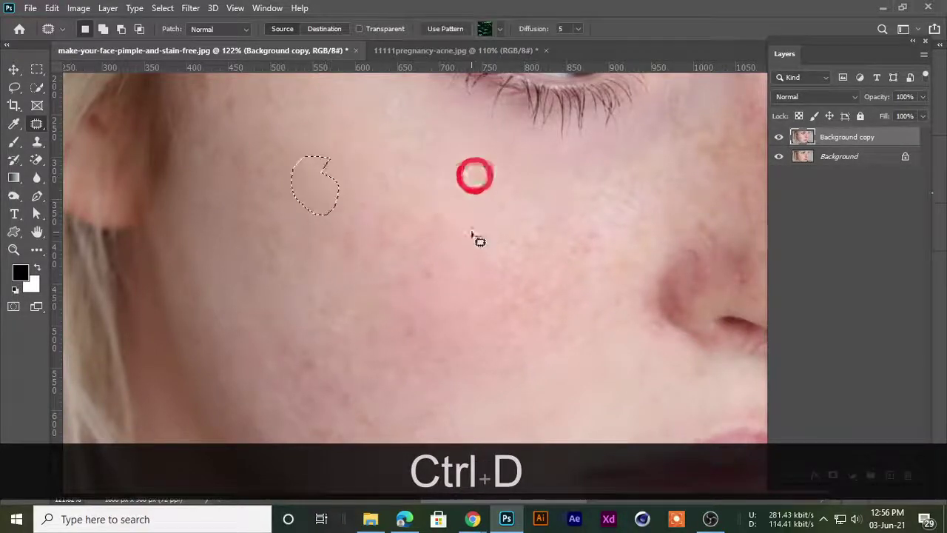
{"action": "key", "text": "ctrl+d"}
{"action": "scroll", "coordinate": [333, 210], "scroll_direction": "down", "scroll_amount": 3}
{"action": "scroll", "coordinate": [414, 240], "scroll_direction": "down", "scroll_amount": 4}
{"action": "scroll", "coordinate": [461, 308], "scroll_direction": "up", "scroll_amount": 6}
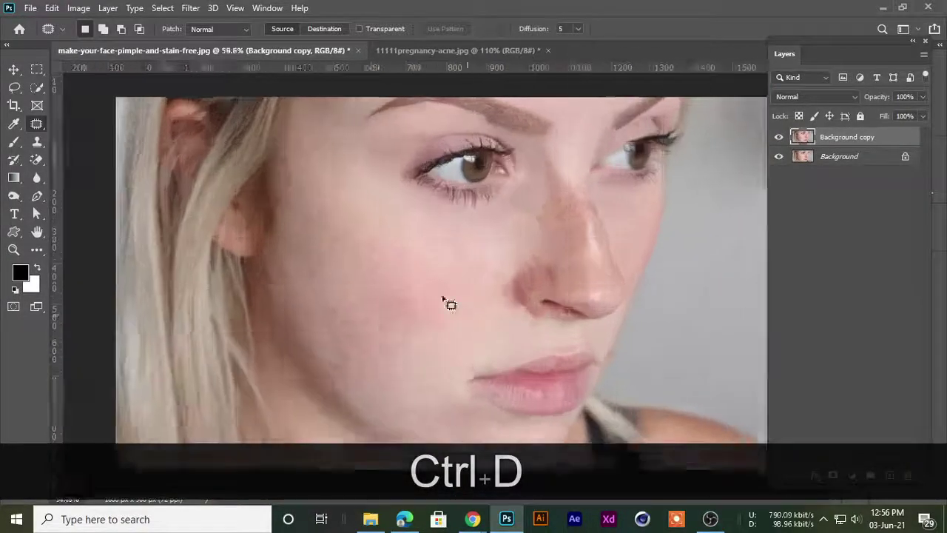
Patch the blemished area on the outer lower cheek near the jawline from clean skin, and clear the selection
{"action": "key", "text": "space"}
{"action": "left_click_drag", "start_coordinate": [348, 363], "coordinate": [372, 276]}
{"action": "mouse_move", "coordinate": [325, 236]}
{"action": "left_mouse_down"}
{"action": "mouse_move", "coordinate": [343, 243]}
{"action": "mouse_move", "coordinate": [334, 236]}
{"action": "left_mouse_up"}
{"action": "mouse_move", "coordinate": [349, 290]}
{"action": "left_mouse_down"}
{"action": "mouse_move", "coordinate": [476, 209]}
{"action": "mouse_move", "coordinate": [475, 218]}
{"action": "left_mouse_up"}
{"action": "key", "text": "ctrl+d"}
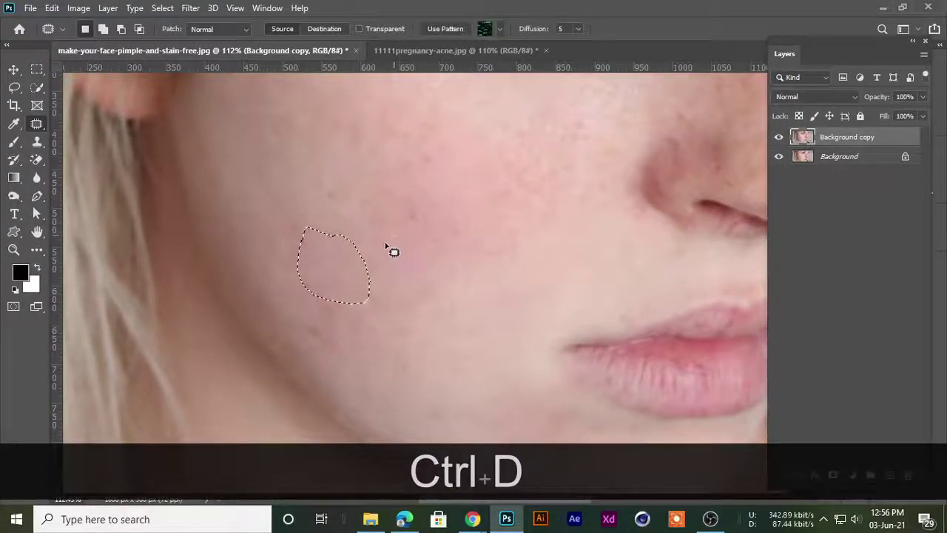
{"action": "key", "text": "ctrl+d"}
Patch the reddish blemished area in the middle of the cheek from smooth skin under the eye, and deselect
{"action": "mouse_move", "coordinate": [413, 154]}
{"action": "left_mouse_down"}
{"action": "mouse_move", "coordinate": [387, 197]}
{"action": "mouse_move", "coordinate": [408, 212]}
{"action": "mouse_move", "coordinate": [409, 341]}
{"action": "left_mouse_up"}
{"action": "key", "text": "space"}
{"action": "mouse_move", "coordinate": [406, 332]}
{"action": "left_mouse_down"}
{"action": "mouse_move", "coordinate": [418, 363]}
{"action": "mouse_move", "coordinate": [476, 199]}
{"action": "mouse_move", "coordinate": [471, 206]}
{"action": "left_mouse_up"}
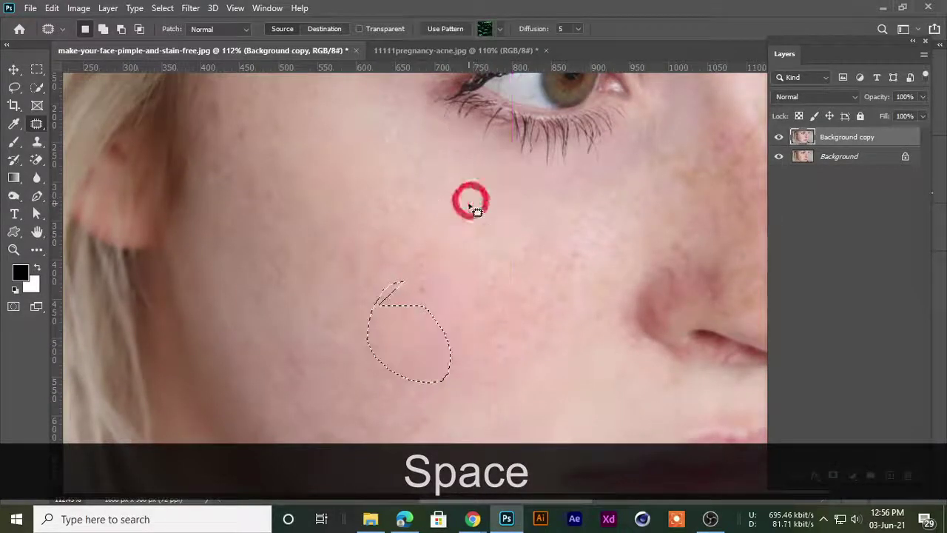
{"action": "key", "text": "ctrl+d"}
{"action": "scroll", "coordinate": [421, 277], "scroll_direction": "down", "scroll_amount": 2}
{"action": "scroll", "coordinate": [421, 277], "scroll_direction": "down", "scroll_amount": 3}
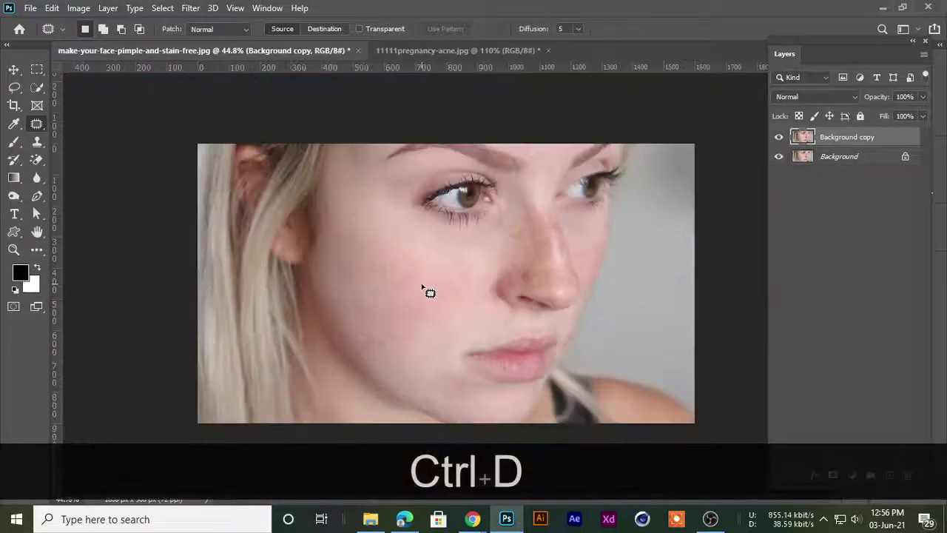
Outline the remaining faint spots on the upper cheek, patch them from the adjoining skin below the eye, and deselect
{"action": "scroll", "coordinate": [436, 294], "scroll_direction": "up", "scroll_amount": 3}
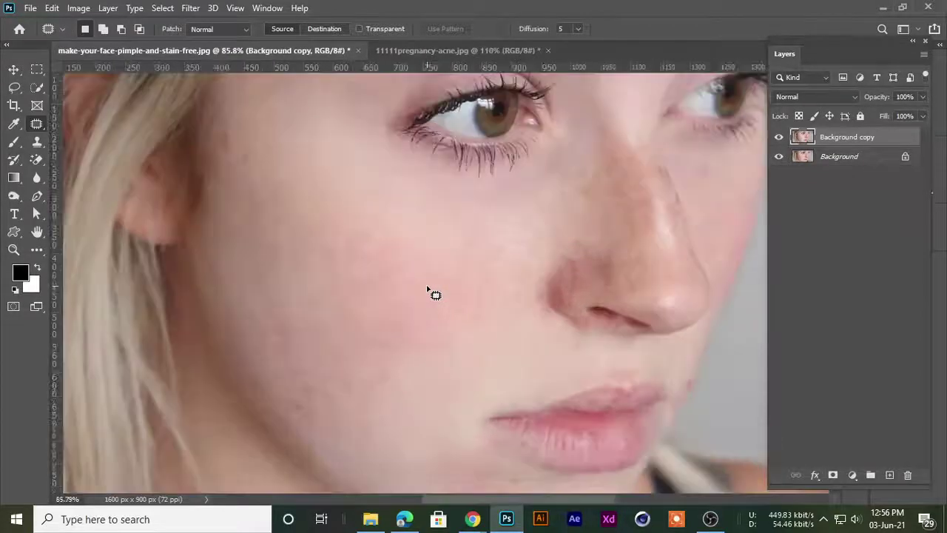
{"action": "scroll", "coordinate": [427, 289], "scroll_direction": "up", "scroll_amount": 3}
{"action": "left_click_drag", "start_coordinate": [343, 238], "coordinate": [279, 182]}
{"action": "left_click_drag", "start_coordinate": [340, 210], "coordinate": [427, 201]}
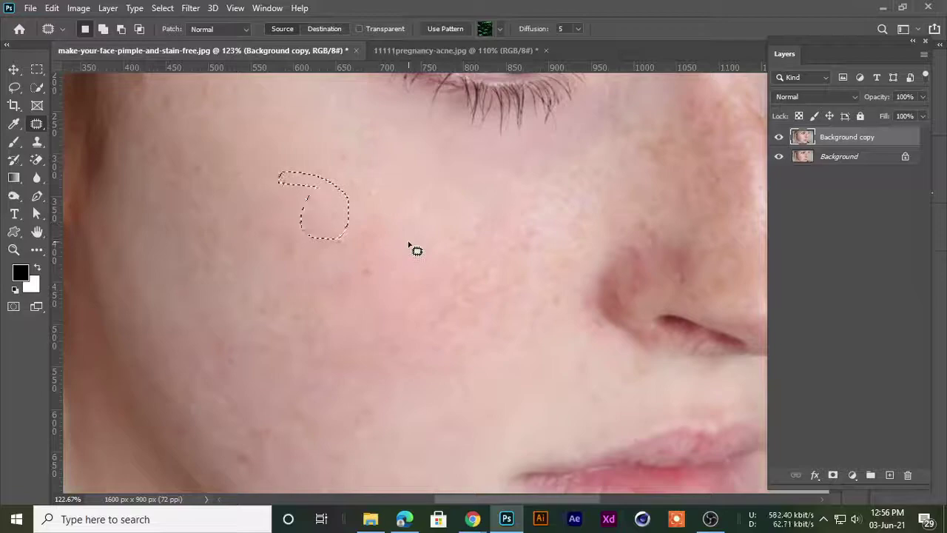
{"action": "key", "text": "ctrl+d"}
{"action": "scroll", "coordinate": [370, 244], "scroll_direction": "down", "scroll_amount": 4}
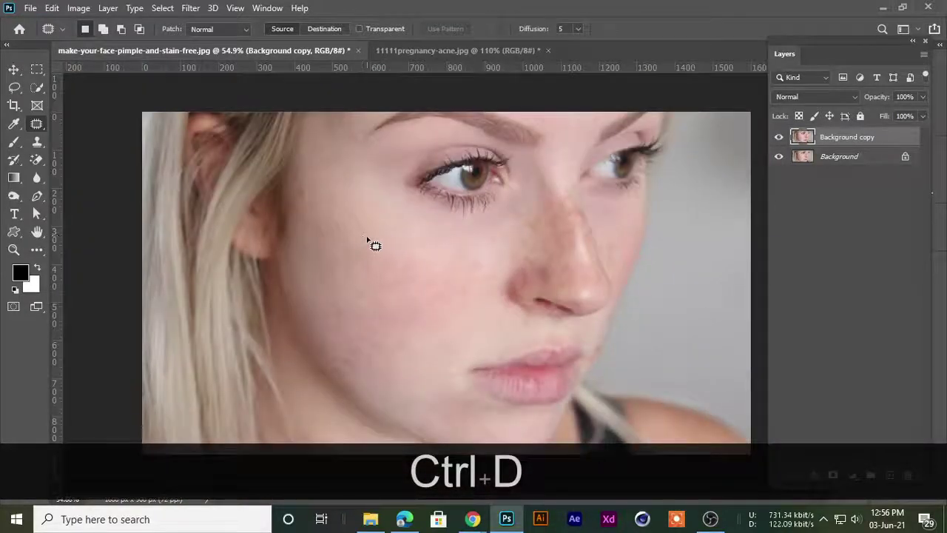
{"action": "scroll", "coordinate": [370, 244], "scroll_direction": "up", "scroll_amount": 1}
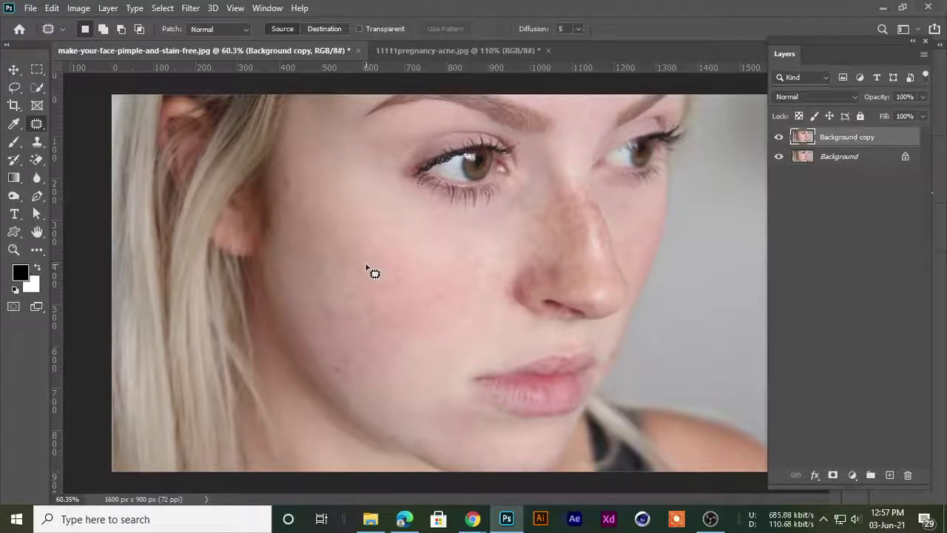
Delete the retouched Background copy layer and duplicate the original Background layer for a fresh start
{"action": "scroll", "coordinate": [366, 269], "scroll_direction": "up", "scroll_amount": 2}
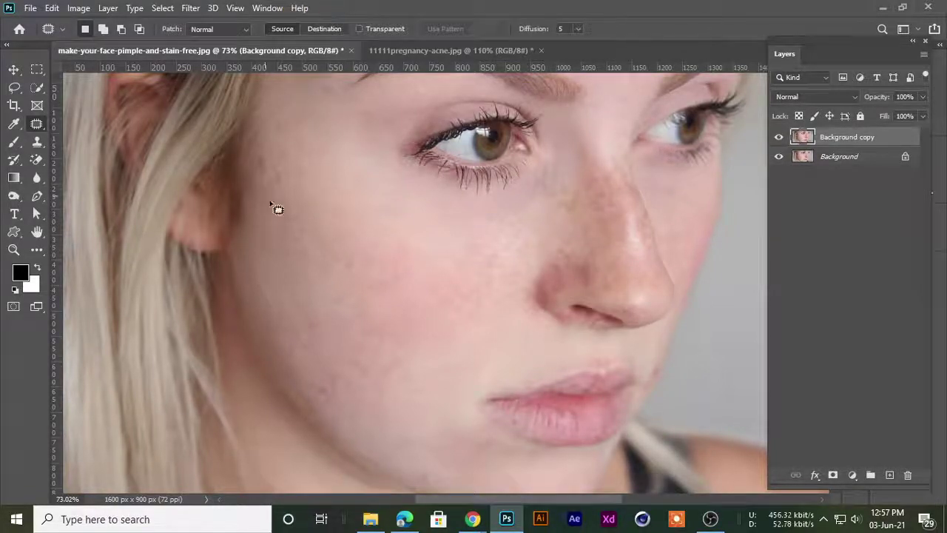
{"action": "right_click", "coordinate": [41, 125]}
{"action": "left_click", "coordinate": [78, 153]}
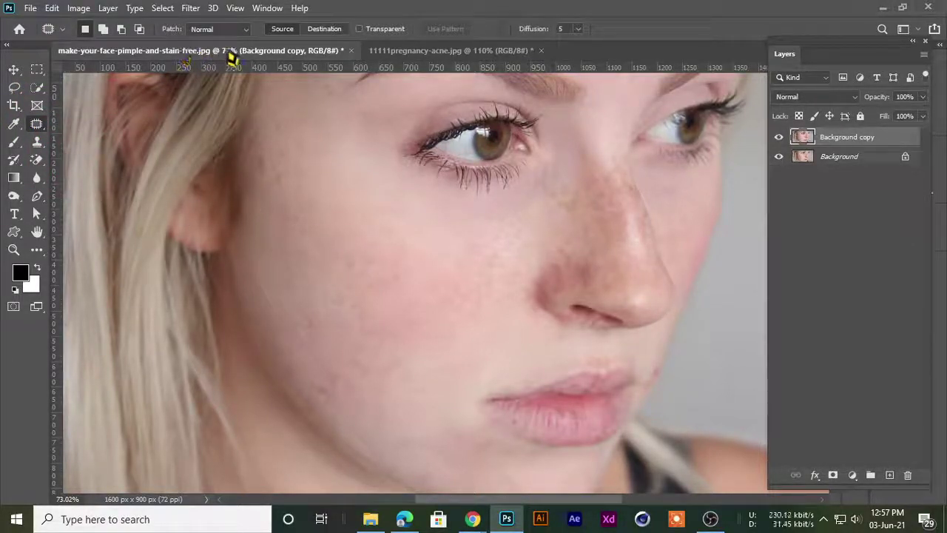
{"action": "scroll", "coordinate": [434, 228], "scroll_direction": "down", "scroll_amount": 4}
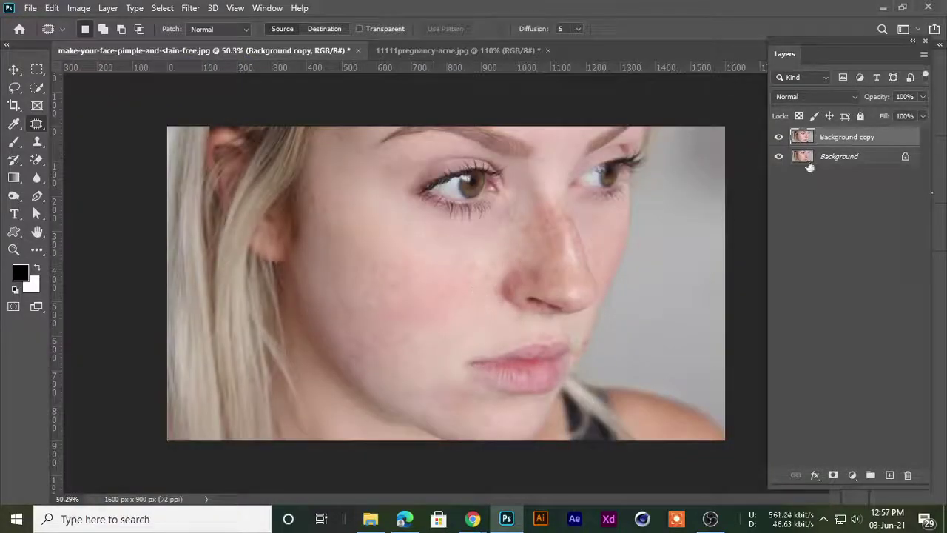
{"action": "key", "text": "Delete"}
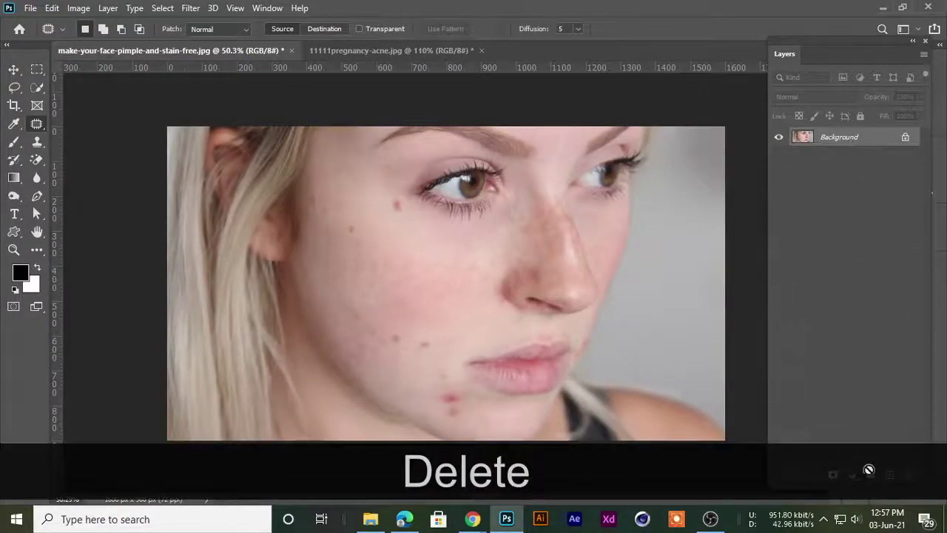
{"action": "left_click_drag", "start_coordinate": [891, 474], "coordinate": [890, 474]}
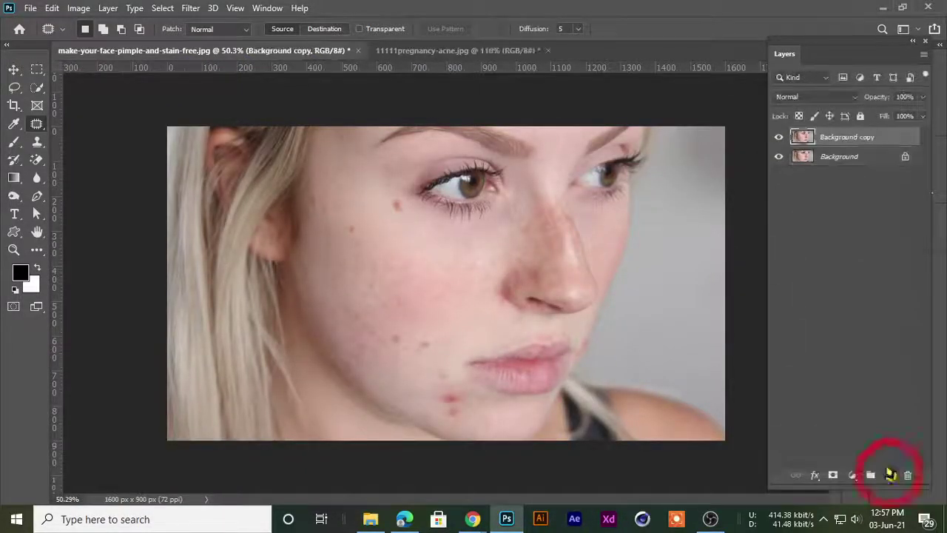
Select the Patch Tool and set its patch mode to Content-Aware
{"action": "right_click", "coordinate": [37, 125]}
{"action": "left_click", "coordinate": [84, 153]}
{"action": "left_click", "coordinate": [220, 29]}
{"action": "left_click", "coordinate": [222, 45]}
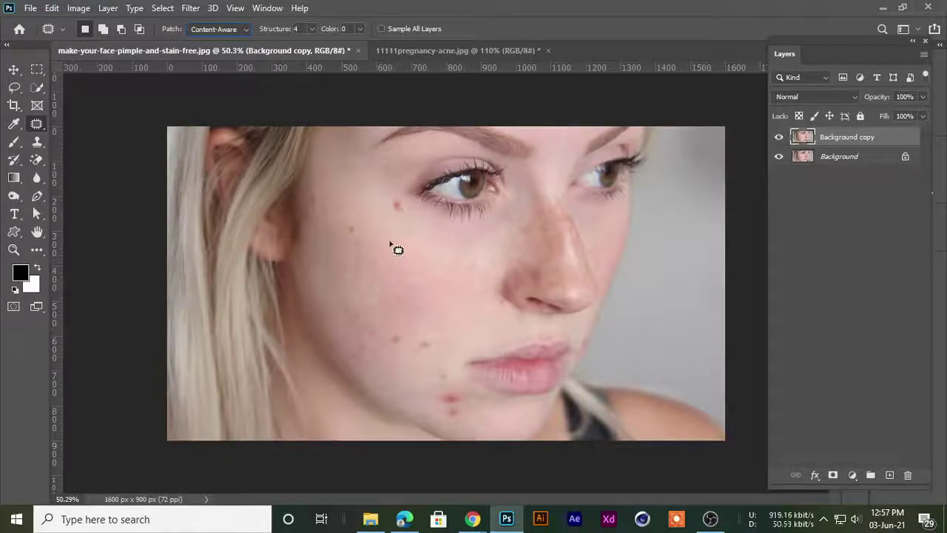
{"action": "key", "text": "Return"}
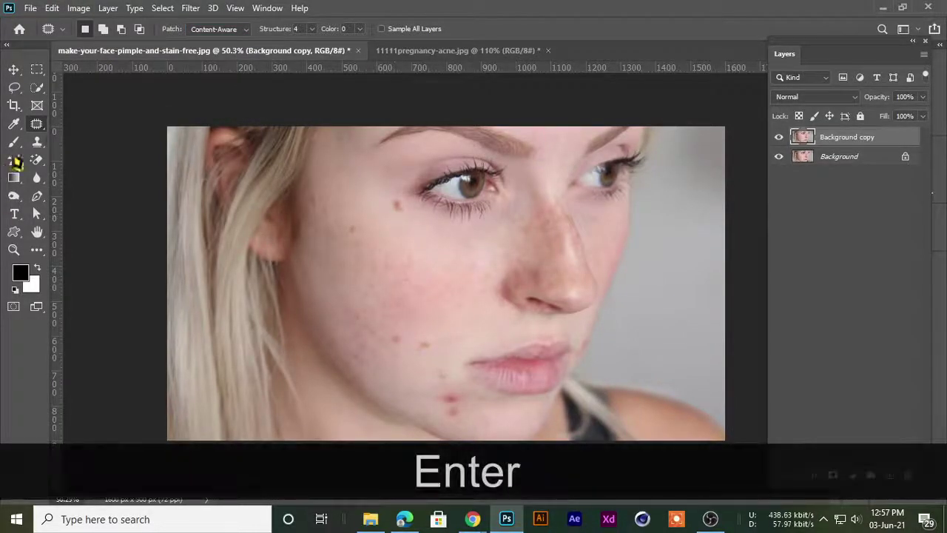
{"action": "right_click", "coordinate": [38, 127]}
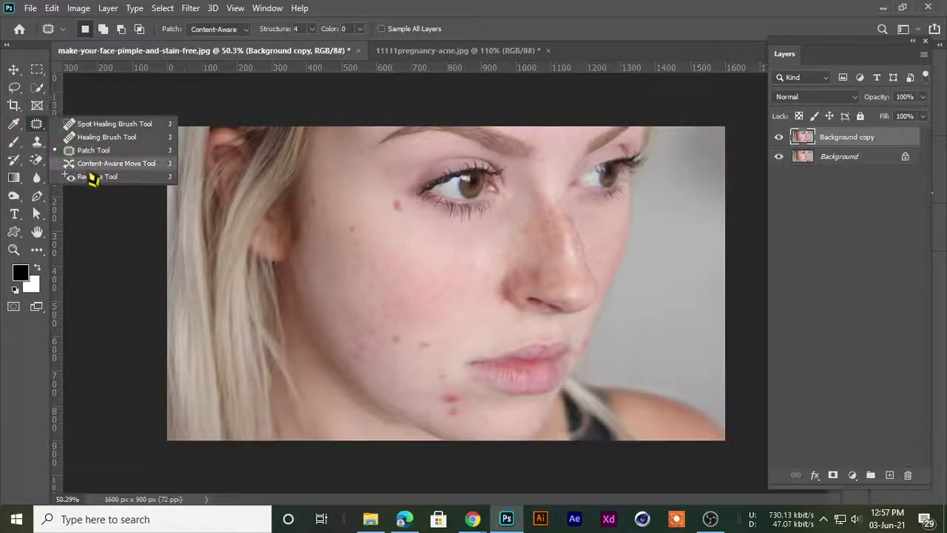
{"action": "left_click", "coordinate": [87, 153]}
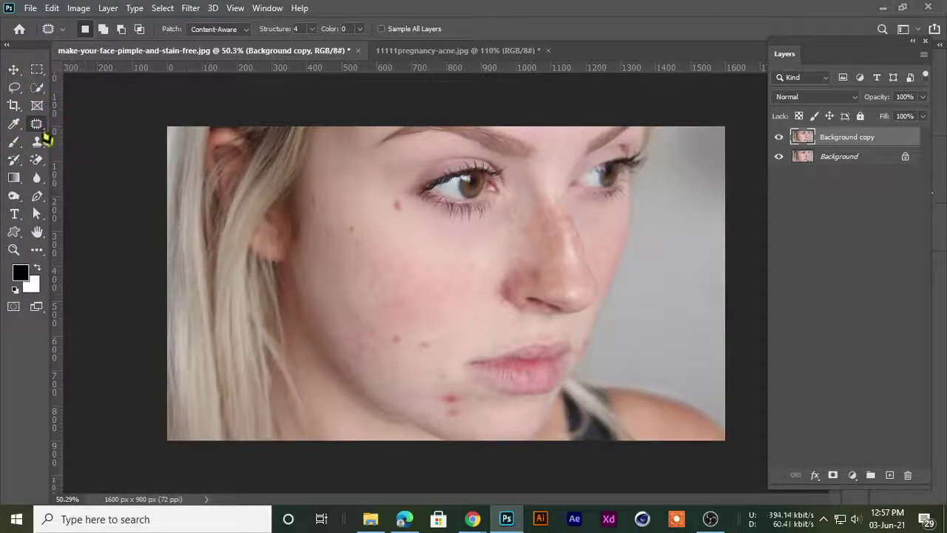
{"action": "right_click", "coordinate": [37, 127]}
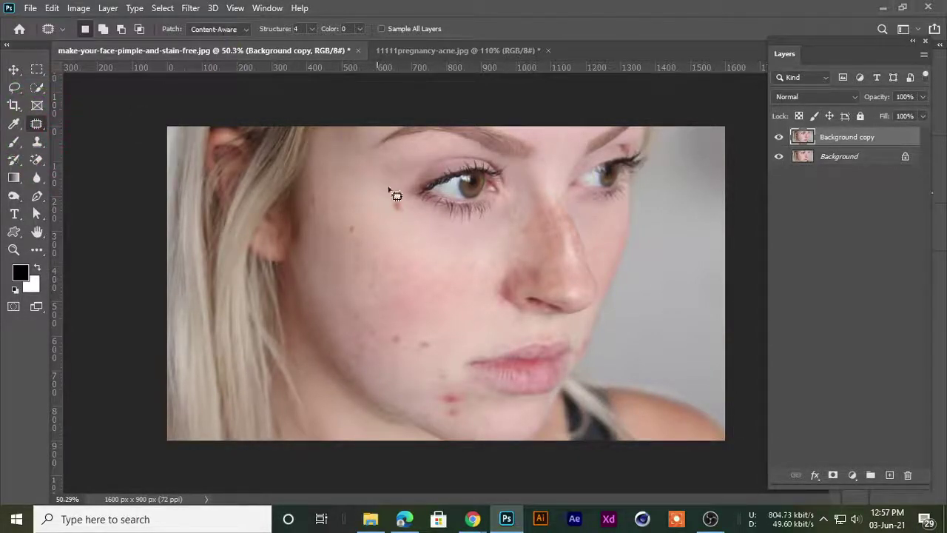
Outline the mole beside the outer eye corner, patch it from nearby cheek skin in Content-Aware mode, and deselect
{"action": "scroll", "coordinate": [383, 184], "scroll_direction": "up", "scroll_amount": 3}
{"action": "left_click_drag", "start_coordinate": [386, 162], "coordinate": [386, 155]}
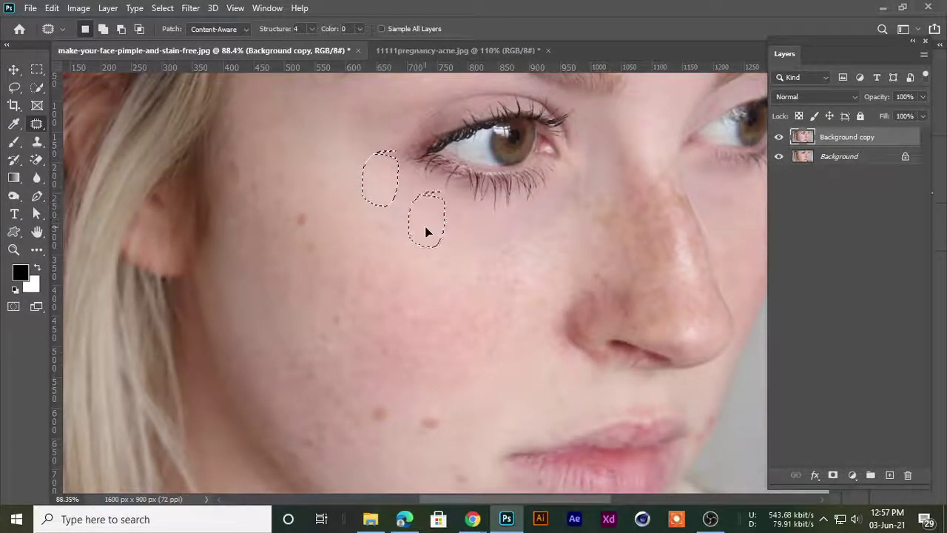
{"action": "left_click_drag", "start_coordinate": [430, 259], "coordinate": [348, 275]}
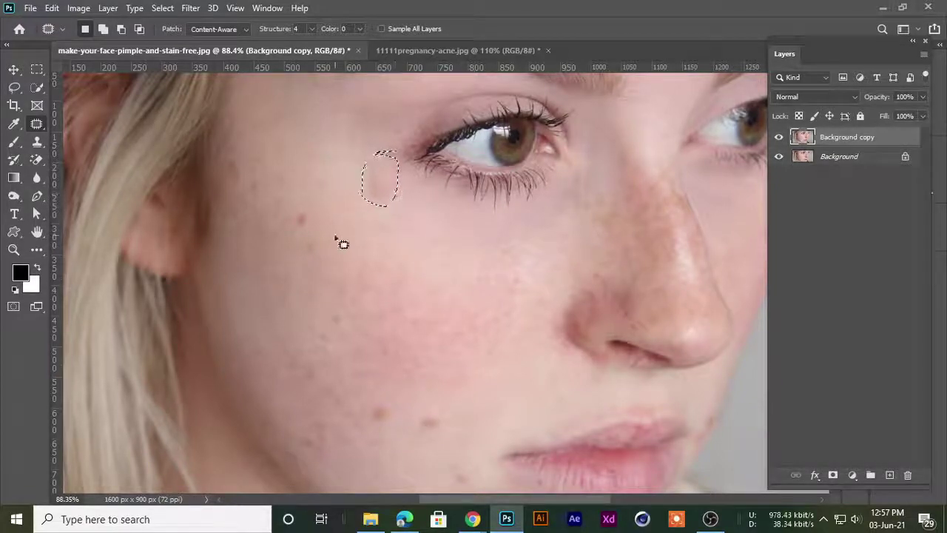
{"action": "key", "text": "ctrl+d"}
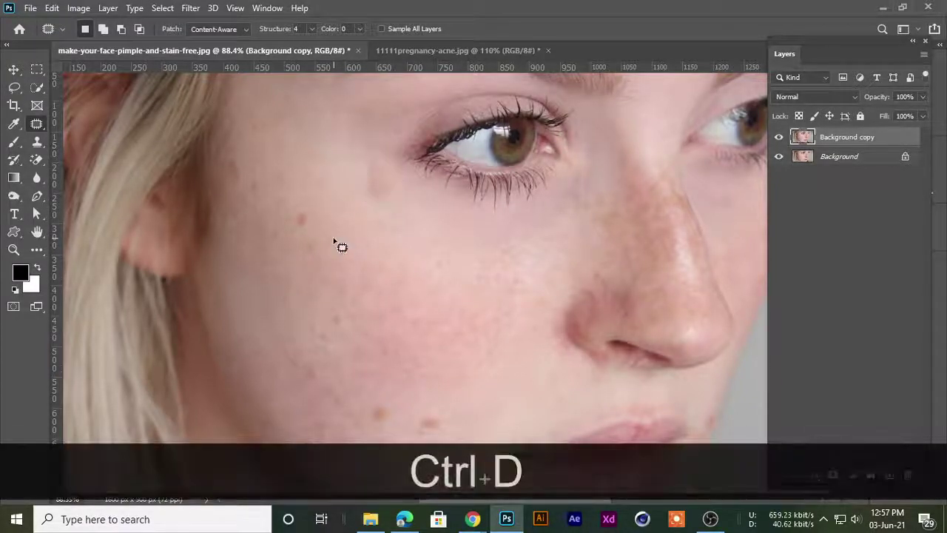
{"action": "scroll", "coordinate": [379, 182], "scroll_direction": "up", "scroll_amount": 2}
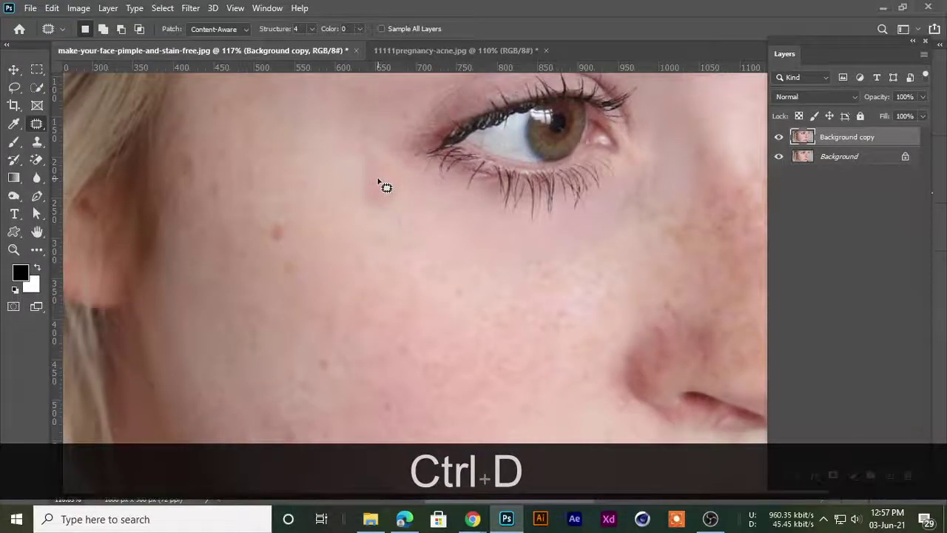
{"action": "scroll", "coordinate": [379, 181], "scroll_direction": "down", "scroll_amount": 3}
{"action": "scroll", "coordinate": [371, 194], "scroll_direction": "up", "scroll_amount": 3}
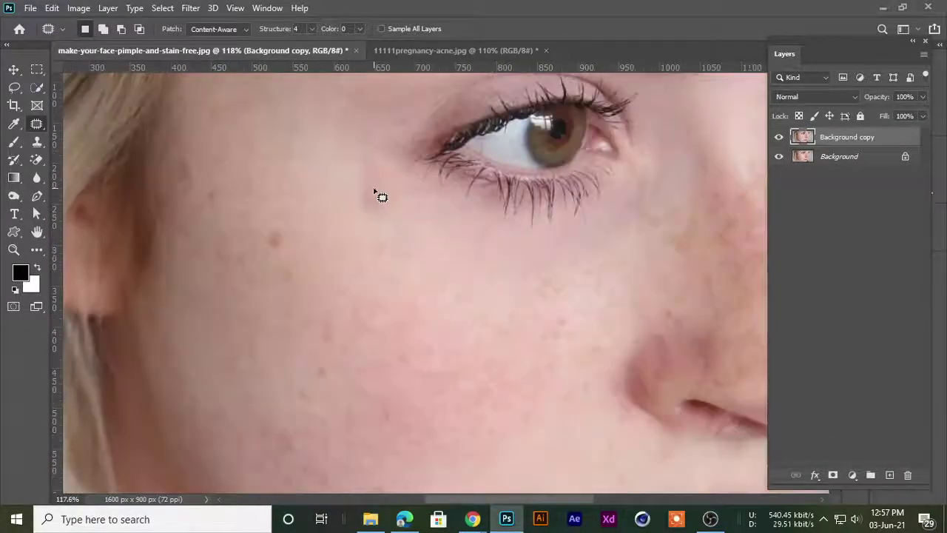
Undo the Content-Aware patch back to the original Background layer, and duplicate that layer again
{"action": "key", "text": "ctrl+z"}
{"action": "key", "text": "ctrl+z"}
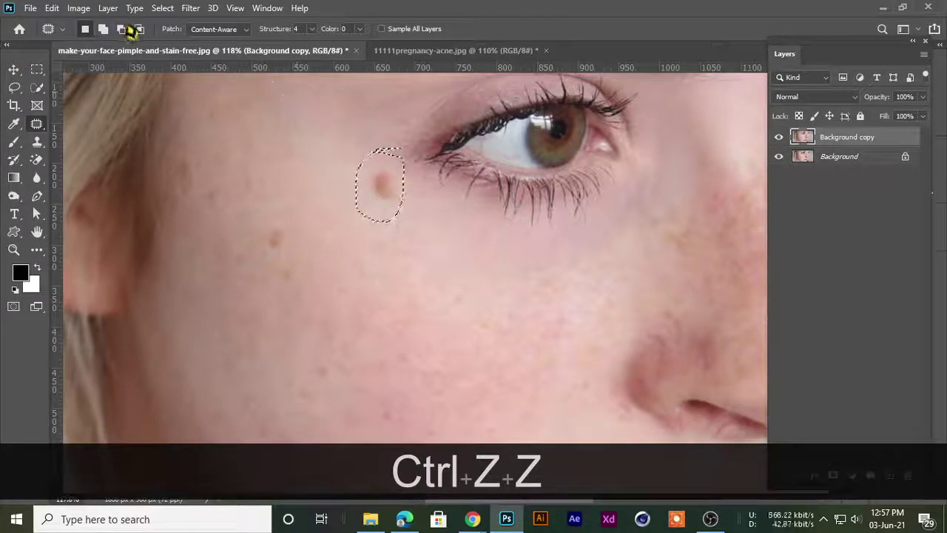
{"action": "key", "text": "ctrl+z"}
{"action": "key", "text": "ctrl+z"}
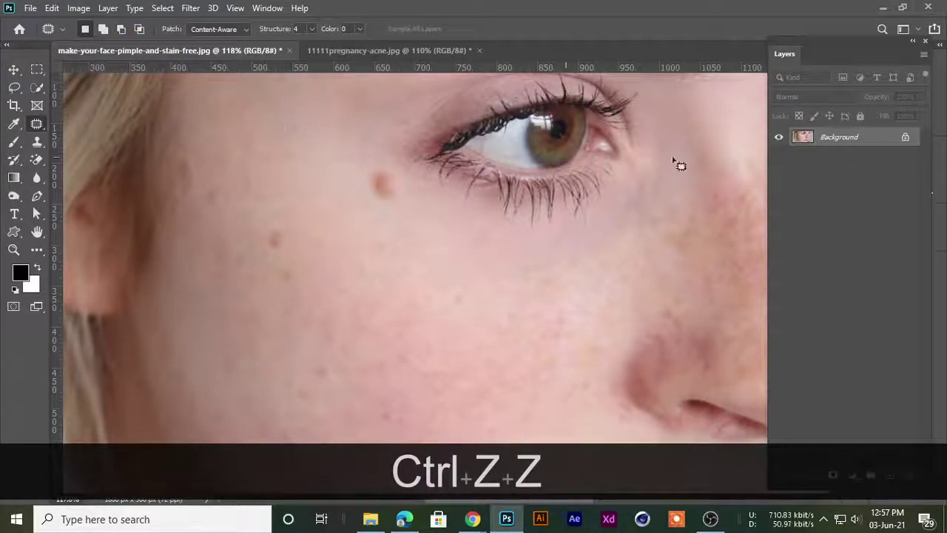
{"action": "left_click_drag", "start_coordinate": [857, 136], "coordinate": [890, 475]}
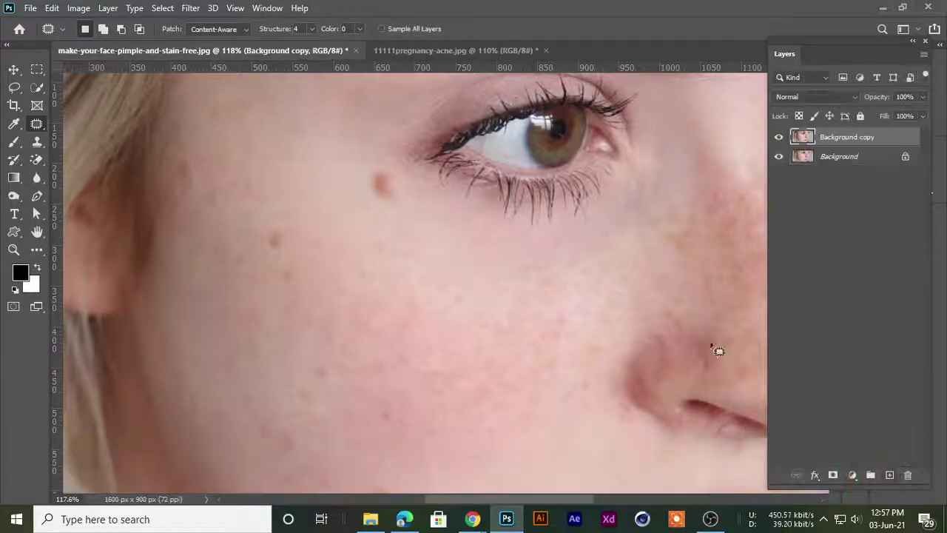
Set the Patch Tool to Normal mode with the Destination option
{"action": "left_click", "coordinate": [215, 29]}
{"action": "left_click", "coordinate": [213, 35]}
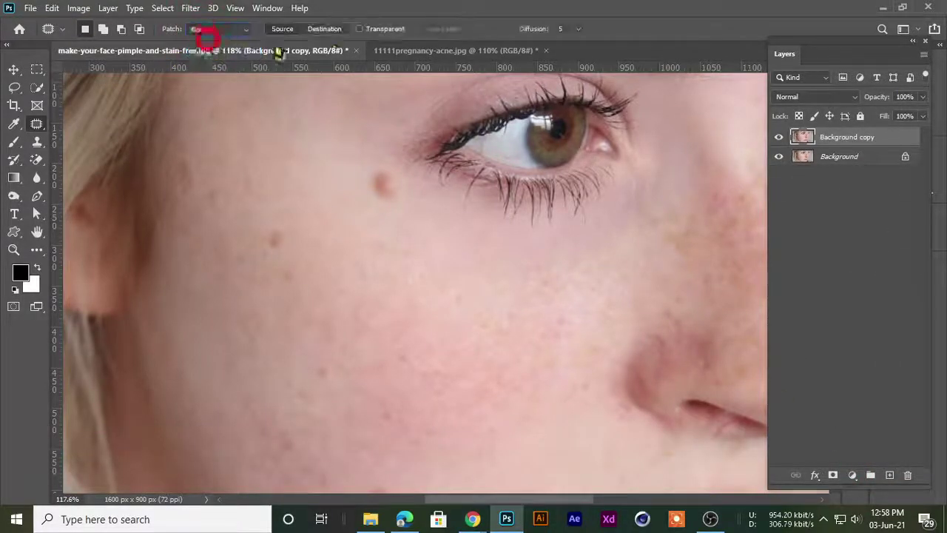
{"action": "left_click", "coordinate": [325, 31]}
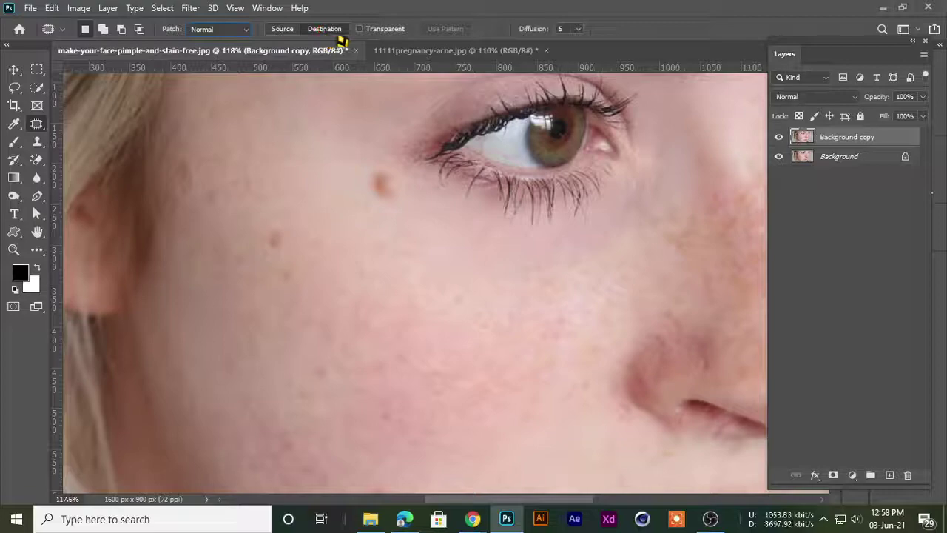
Outline the mole beside the outer eye corner and copy it onto several clean areas of the cheek
{"action": "left_click_drag", "start_coordinate": [402, 244], "coordinate": [387, 152]}
{"action": "mouse_move", "coordinate": [398, 207]}
{"action": "left_mouse_down"}
{"action": "mouse_move", "coordinate": [524, 302]}
{"action": "mouse_move", "coordinate": [414, 310]}
{"action": "mouse_move", "coordinate": [292, 198]}
{"action": "mouse_move", "coordinate": [305, 162]}
{"action": "mouse_move", "coordinate": [372, 247]}
{"action": "mouse_move", "coordinate": [455, 259]}
{"action": "mouse_move", "coordinate": [479, 283]}
{"action": "mouse_move", "coordinate": [315, 311]}
{"action": "mouse_move", "coordinate": [334, 356]}
{"action": "mouse_move", "coordinate": [480, 318]}
{"action": "mouse_move", "coordinate": [516, 272]}
{"action": "mouse_move", "coordinate": [449, 357]}
{"action": "mouse_move", "coordinate": [383, 330]}
{"action": "mouse_move", "coordinate": [280, 378]}
{"action": "mouse_move", "coordinate": [233, 333]}
{"action": "mouse_move", "coordinate": [248, 249]}
{"action": "mouse_move", "coordinate": [240, 234]}
{"action": "mouse_move", "coordinate": [360, 236]}
{"action": "mouse_move", "coordinate": [436, 322]}
{"action": "left_mouse_up"}
{"action": "scroll", "coordinate": [360, 239], "scroll_direction": "down", "scroll_amount": 5}
{"action": "left_click_drag", "start_coordinate": [418, 320], "coordinate": [292, 363]}
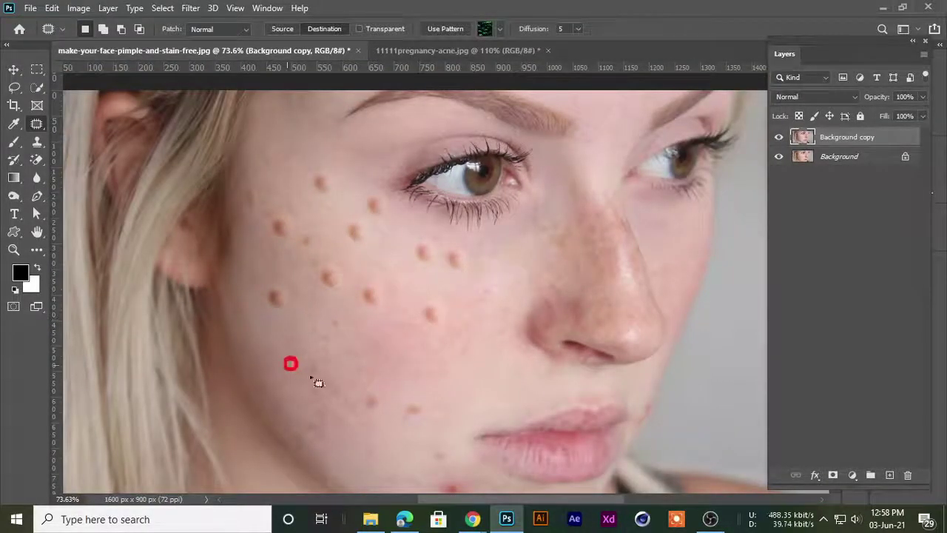
Undo all the mole copies placed on the cheek, back to the outline around the original mole
{"action": "key", "text": "ctrl+z"}
{"action": "key", "text": "ctrl+z"}
{"action": "key", "text": "ctrl+z"}
{"action": "key", "text": "ctrl+z"}
{"action": "key", "text": "ctrl+z"}
{"action": "key", "text": "ctrl+z"}
{"action": "key", "text": "ctrl+z"}
{"action": "key", "text": "ctrl+z"}
{"action": "key", "text": "ctrl+z"}
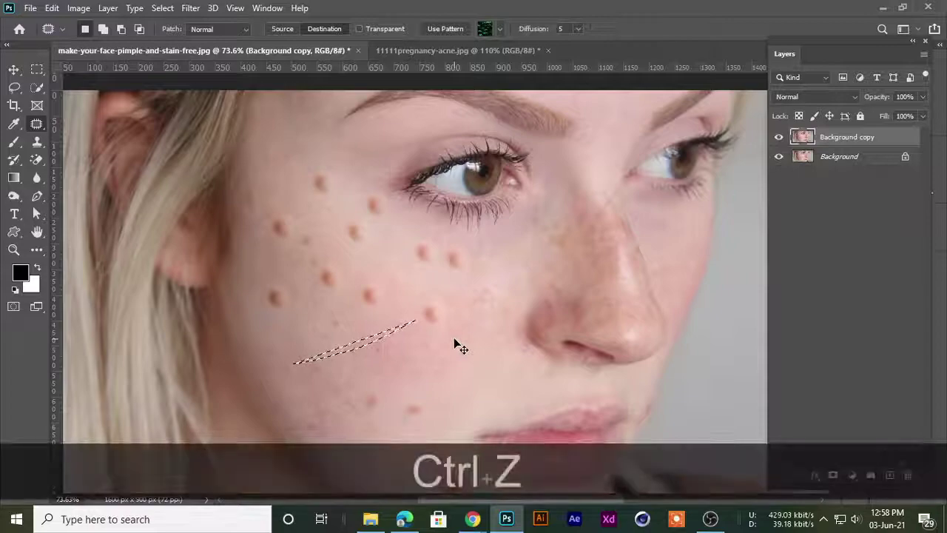
{"action": "key", "text": "ctrl+z"}
{"action": "key", "text": "ctrl+z"}
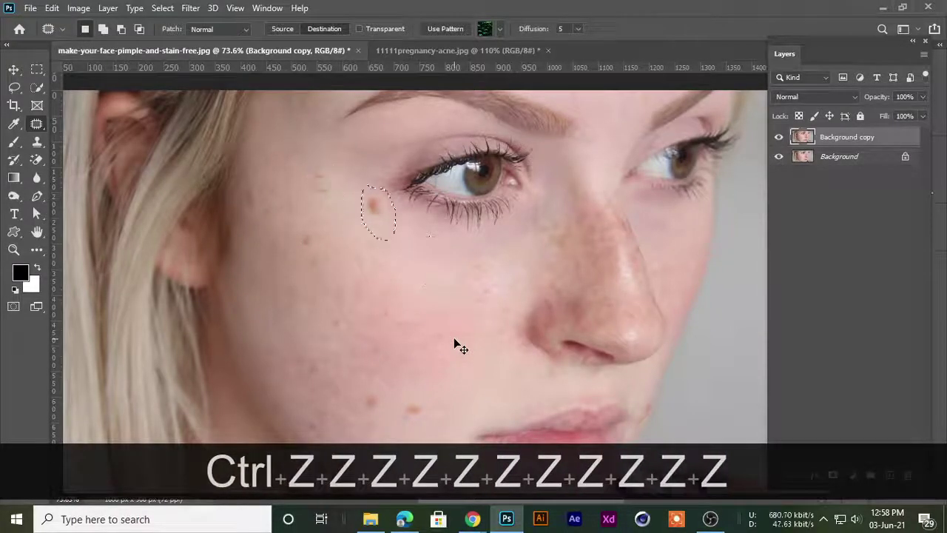
Outline clean skin beside the outer eye corner and copy it over the surrounding moles on the upper cheek
{"action": "scroll", "coordinate": [341, 188], "scroll_direction": "up", "scroll_amount": 3}
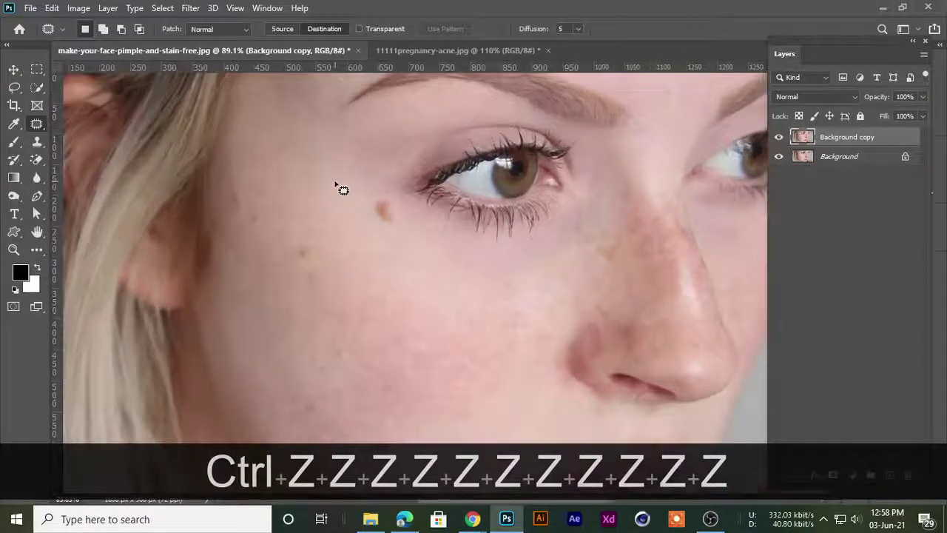
{"action": "mouse_move", "coordinate": [330, 175]}
{"action": "left_mouse_down"}
{"action": "mouse_move", "coordinate": [313, 196]}
{"action": "mouse_move", "coordinate": [365, 222]}
{"action": "mouse_move", "coordinate": [335, 174]}
{"action": "left_mouse_up"}
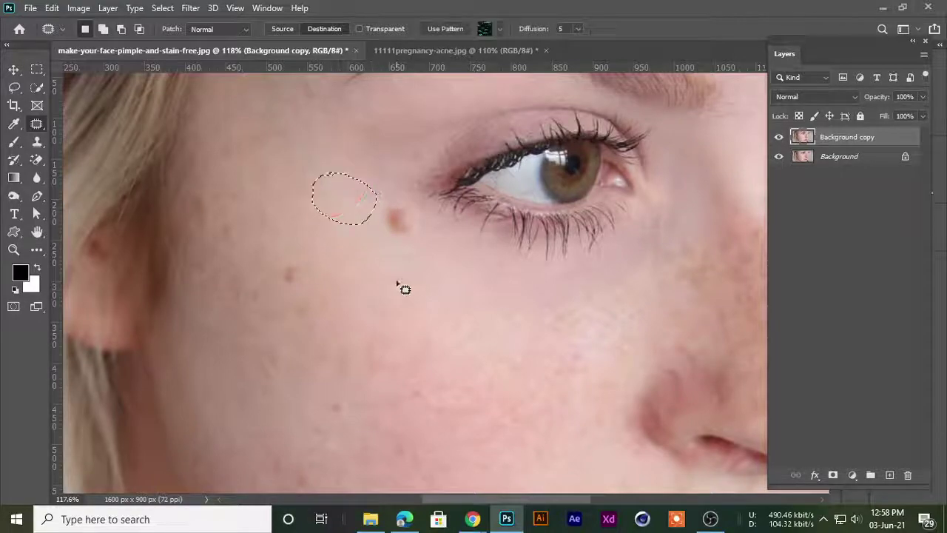
{"action": "mouse_move", "coordinate": [360, 205]}
{"action": "left_mouse_down"}
{"action": "mouse_move", "coordinate": [424, 226]}
{"action": "mouse_move", "coordinate": [292, 290]}
{"action": "mouse_move", "coordinate": [283, 281]}
{"action": "left_mouse_up"}
{"action": "left_click_drag", "start_coordinate": [285, 284], "coordinate": [308, 319]}
{"action": "left_click_drag", "start_coordinate": [309, 322], "coordinate": [423, 429]}
Copy the clean skin patch onto the remaining uneven spots in the middle of the cheek, and deselect
{"action": "scroll", "coordinate": [332, 410], "scroll_direction": "down", "scroll_amount": 2}
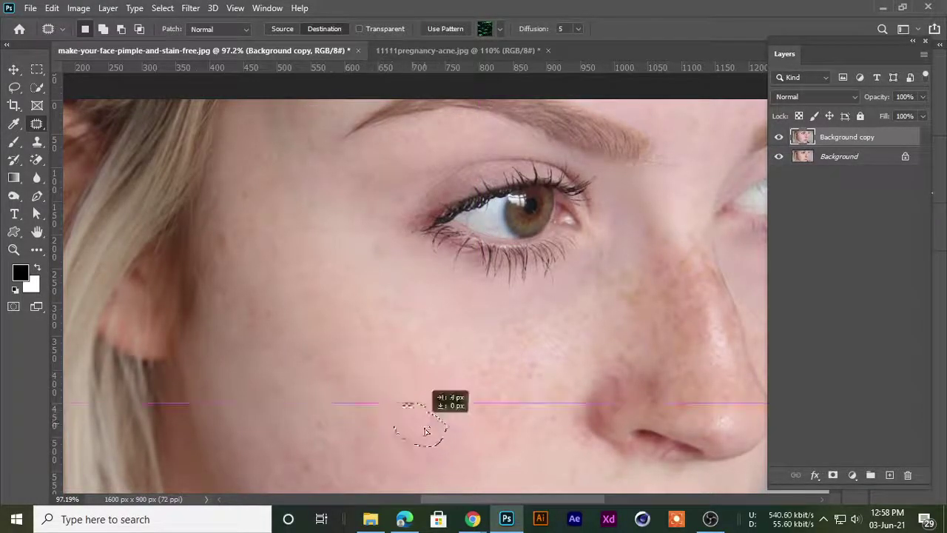
{"action": "scroll", "coordinate": [435, 432], "scroll_direction": "down", "scroll_amount": 3}
{"action": "scroll", "coordinate": [424, 345], "scroll_direction": "up", "scroll_amount": 2}
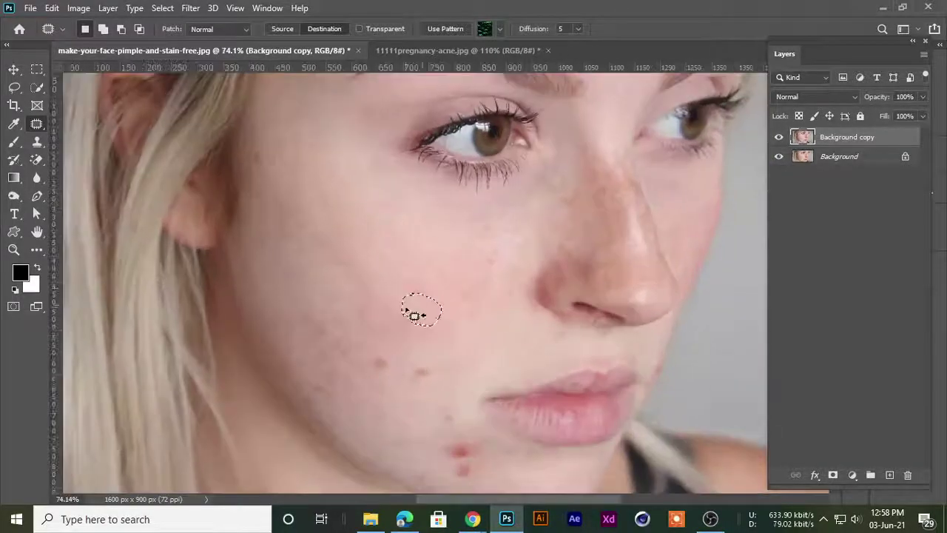
{"action": "left_click_drag", "start_coordinate": [421, 313], "coordinate": [432, 254]}
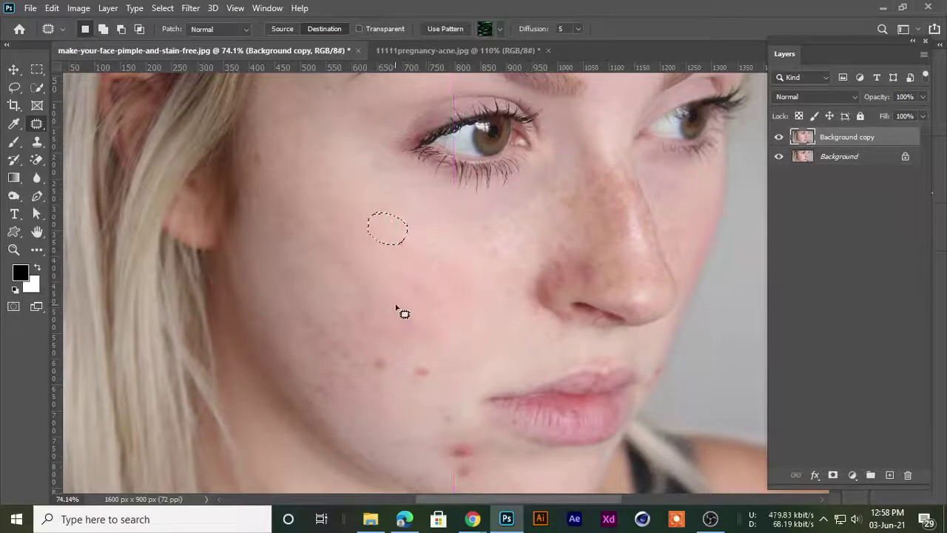
{"action": "scroll", "coordinate": [402, 313], "scroll_direction": "down", "scroll_amount": 3}
{"action": "scroll", "coordinate": [441, 339], "scroll_direction": "up", "scroll_amount": 1}
{"action": "key", "text": "ctrl+d"}
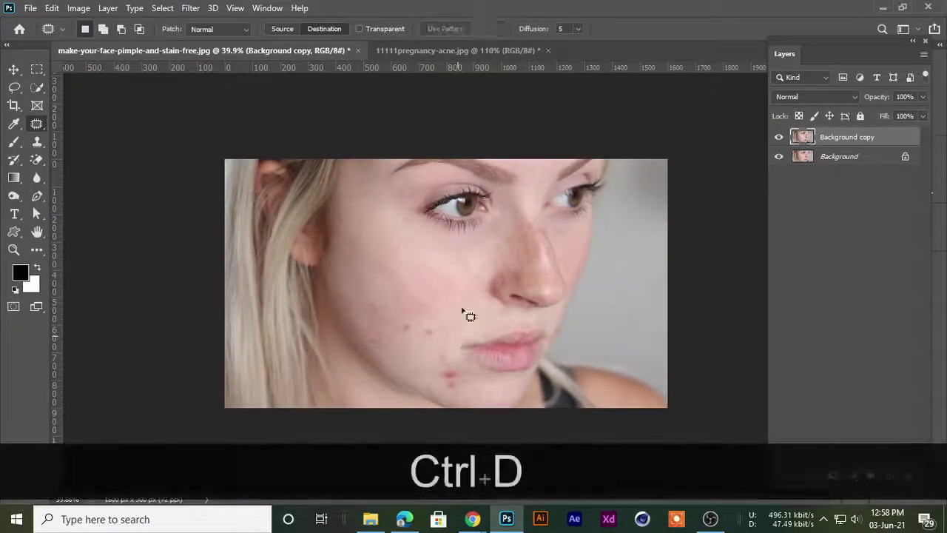
Switch the Patch Tool to Source and outline an area of skin beside the outer eye corner
{"action": "left_click", "coordinate": [283, 30]}
{"action": "scroll", "coordinate": [436, 231], "scroll_direction": "up", "scroll_amount": 3}
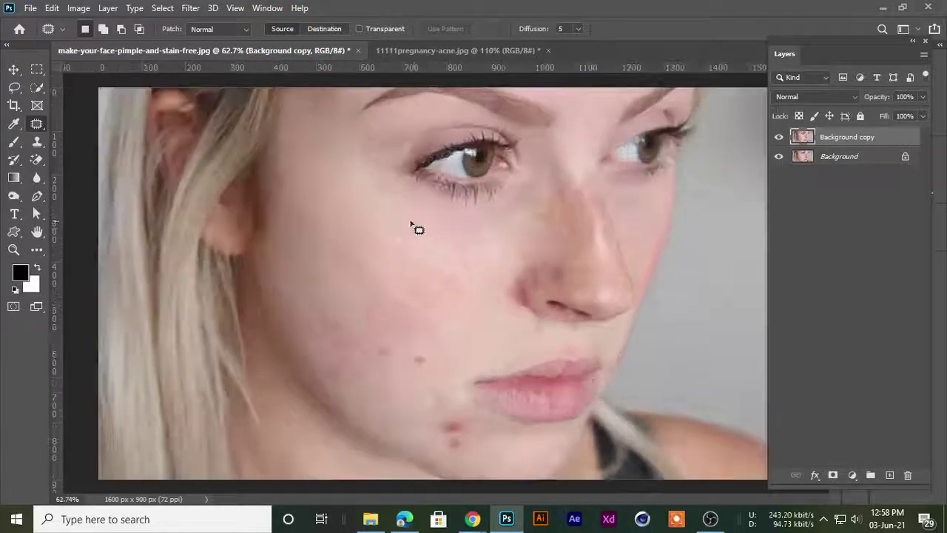
{"action": "mouse_move", "coordinate": [345, 145]}
{"action": "left_mouse_down"}
{"action": "mouse_move", "coordinate": [398, 205]}
{"action": "mouse_move", "coordinate": [376, 157]}
{"action": "left_mouse_up"}
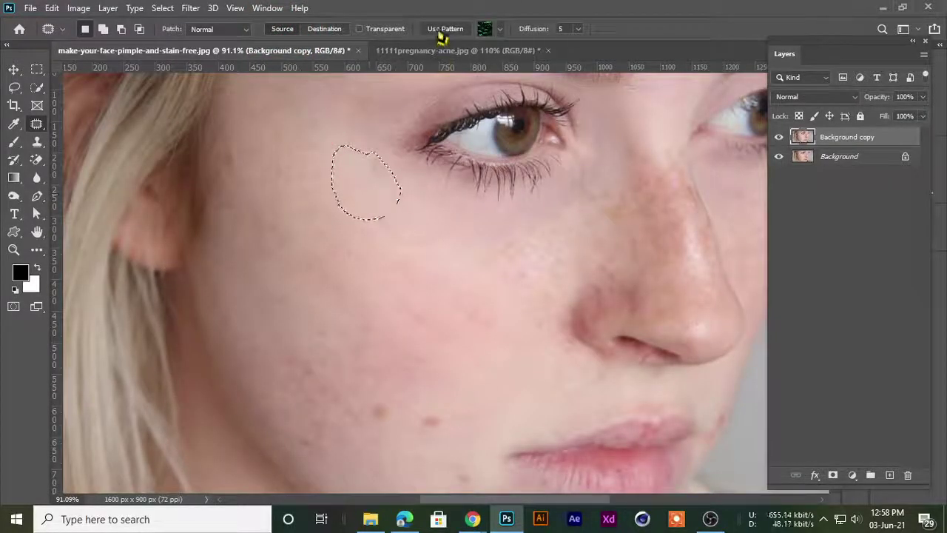
Browse the Grass, Water and Trees pattern groups and choose the golden leaf pattern from Trees for the Patch Tool
{"action": "left_click", "coordinate": [500, 29]}
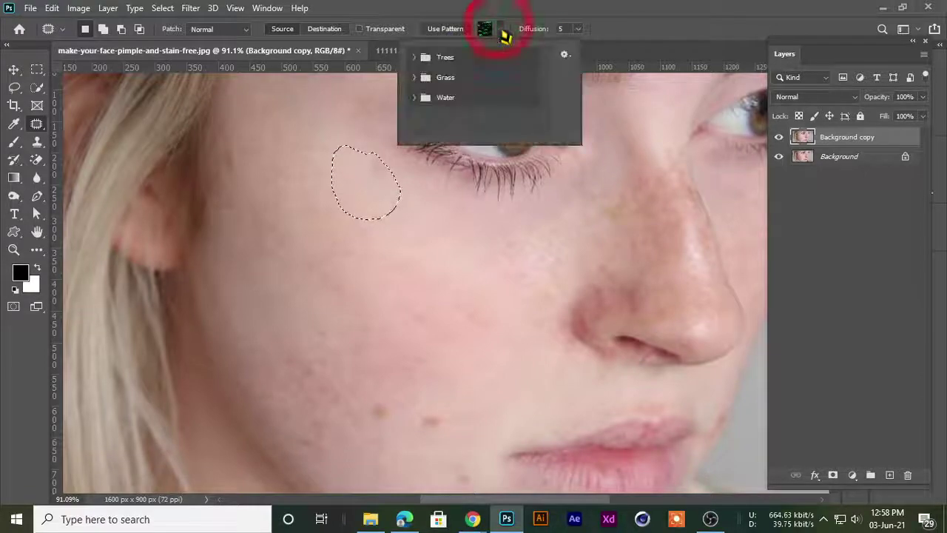
{"action": "left_click", "coordinate": [415, 77]}
{"action": "left_click", "coordinate": [415, 77]}
{"action": "left_click", "coordinate": [414, 97]}
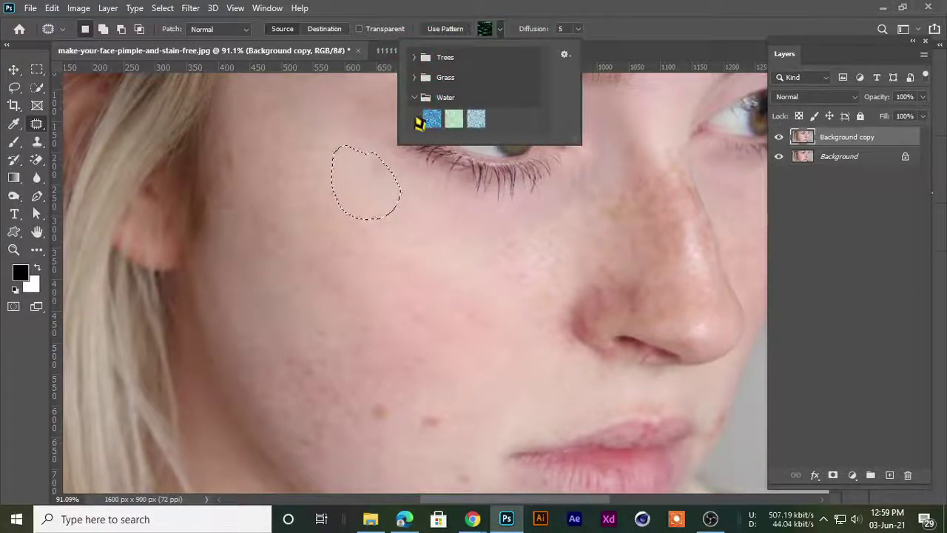
{"action": "left_click", "coordinate": [413, 97]}
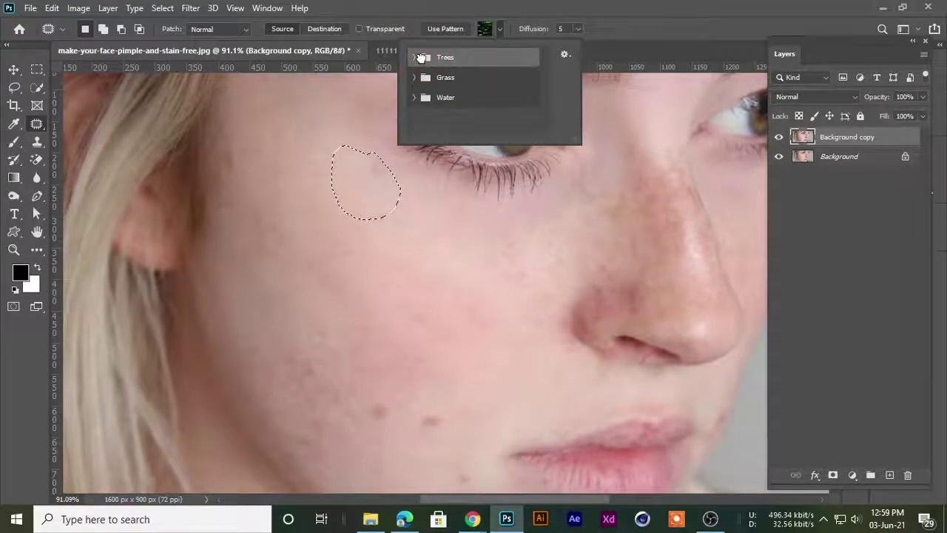
{"action": "left_click", "coordinate": [414, 57]}
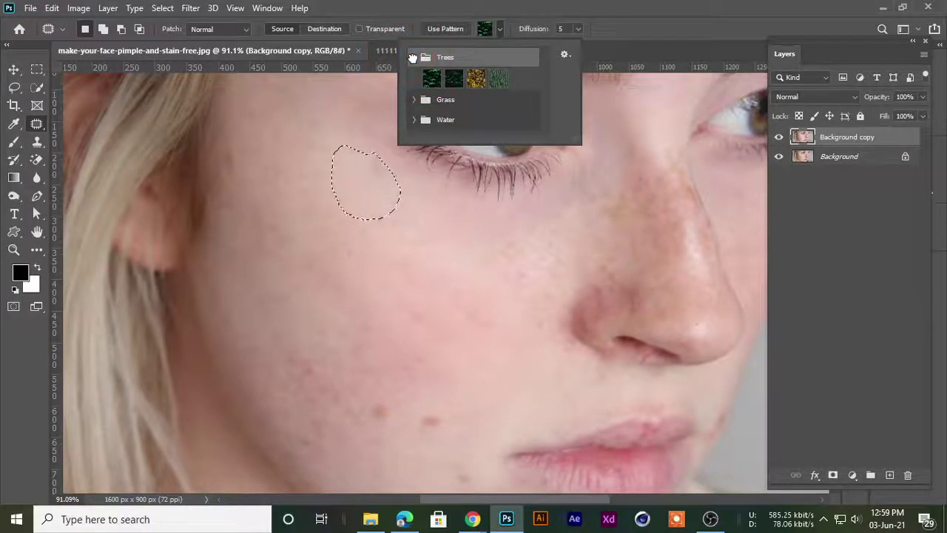
{"action": "double_click", "coordinate": [467, 80]}
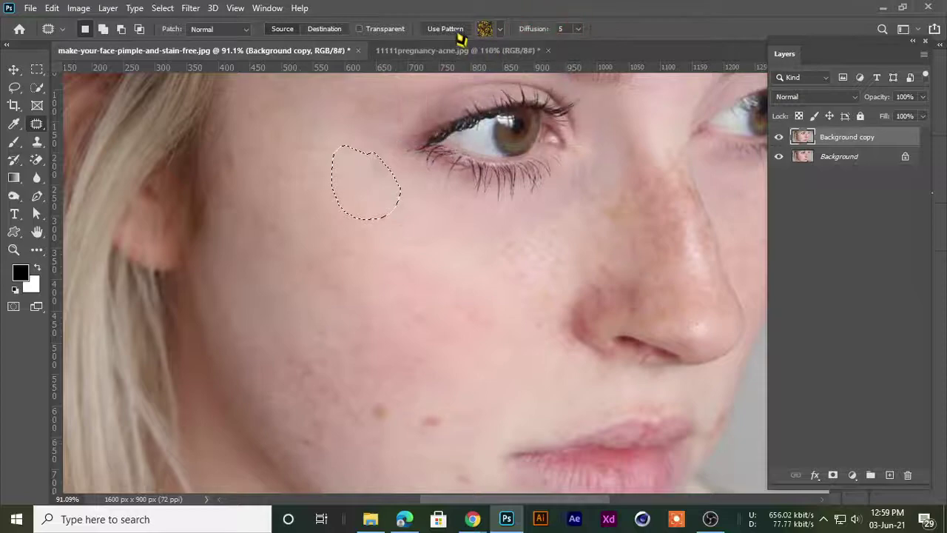
Outline a teardrop-shaped area on the middle of the cheek, fill it with the golden Trees pattern, and deselect
{"action": "left_click", "coordinate": [453, 29]}
{"action": "left_click_drag", "start_coordinate": [362, 206], "coordinate": [377, 279]}
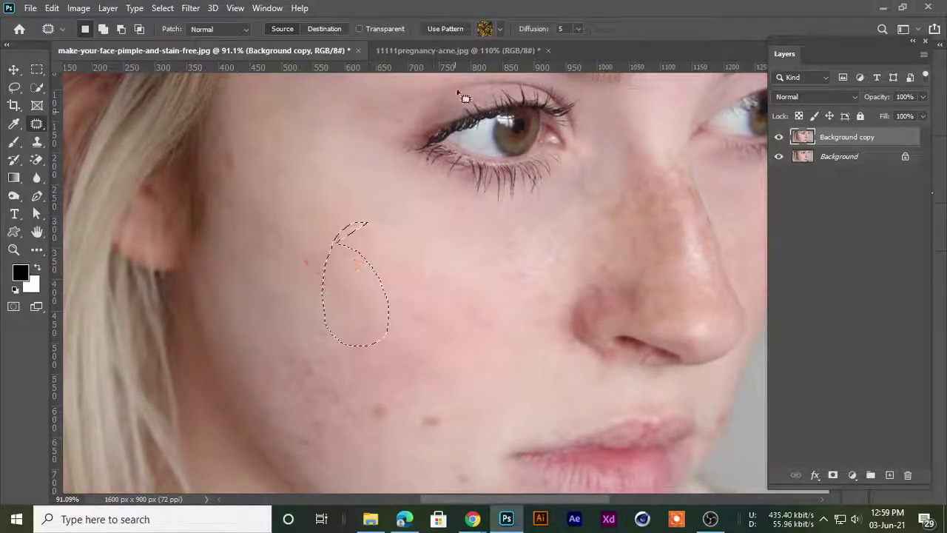
{"action": "left_click", "coordinate": [446, 29]}
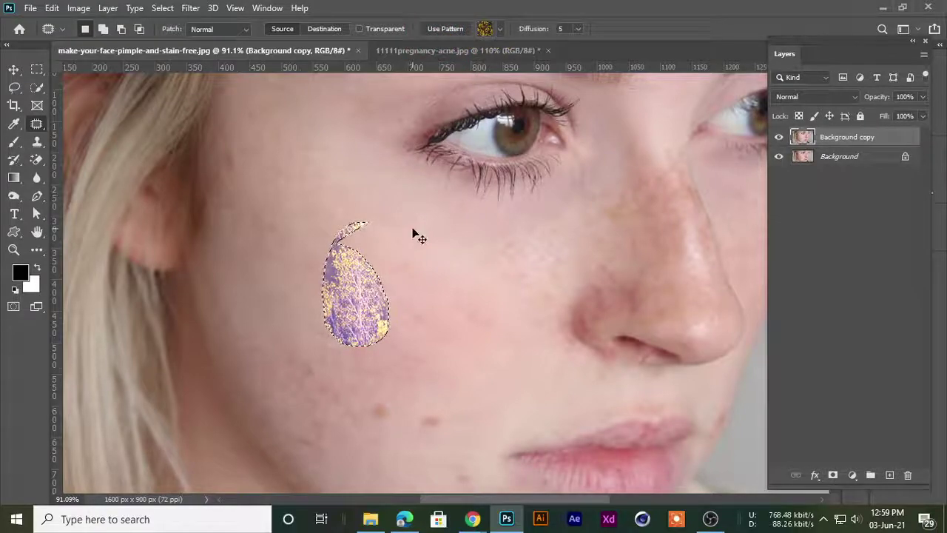
{"action": "key", "text": "ctrl+d"}
{"action": "scroll", "coordinate": [422, 233], "scroll_direction": "down", "scroll_amount": 4}
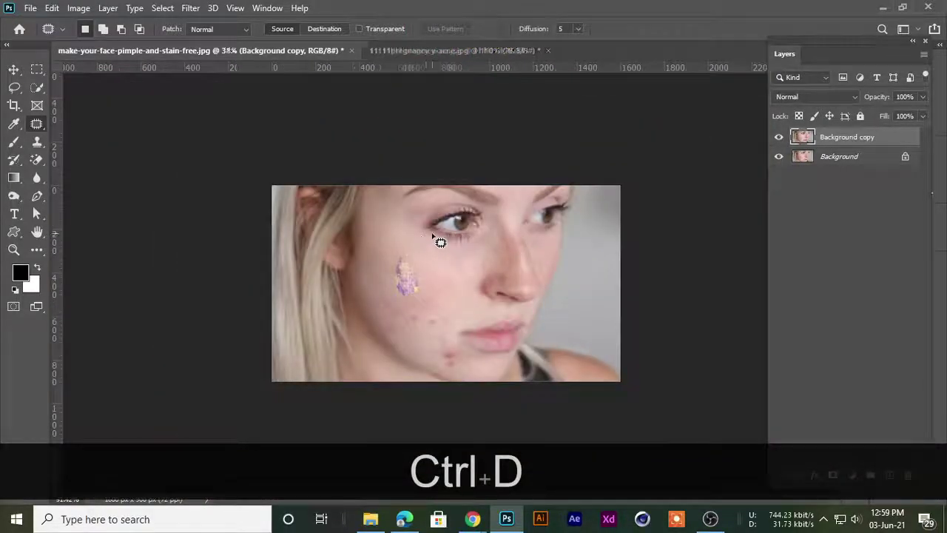
{"action": "scroll", "coordinate": [438, 243], "scroll_direction": "up", "scroll_amount": 4}
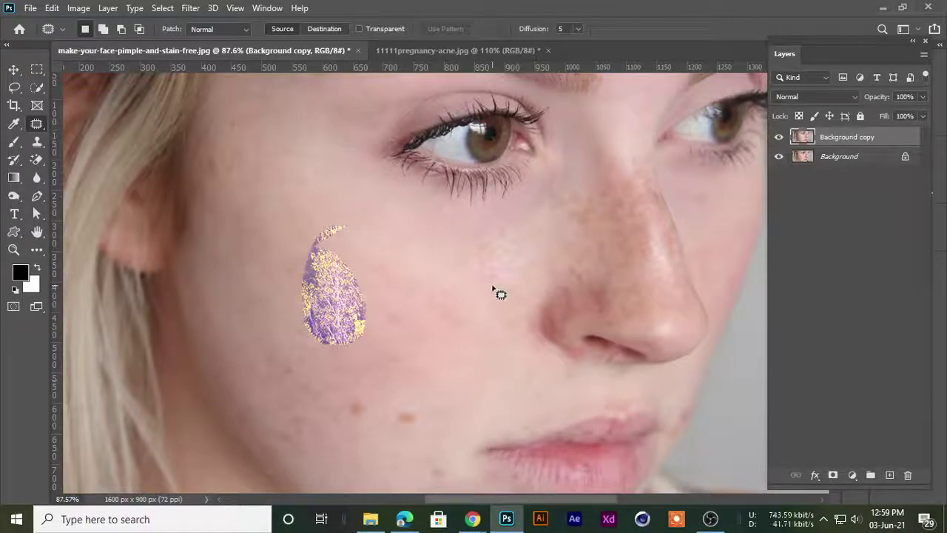
Undo the pattern fill on the cheek and clear the selection
{"action": "key", "text": "ctrl+z"}
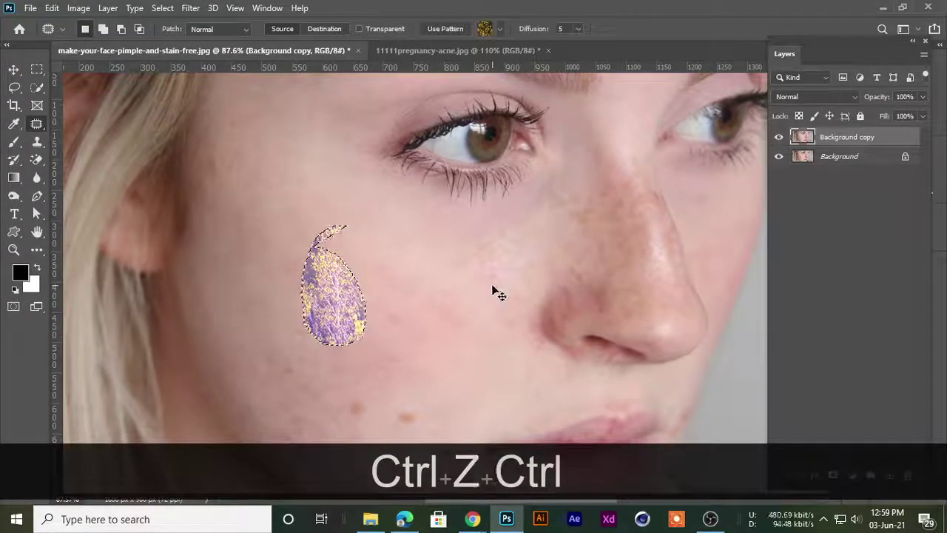
{"action": "key", "text": "ctrl+z"}
{"action": "key", "text": "ctrl+d"}
{"action": "scroll", "coordinate": [511, 300], "scroll_direction": "down", "scroll_amount": 2}
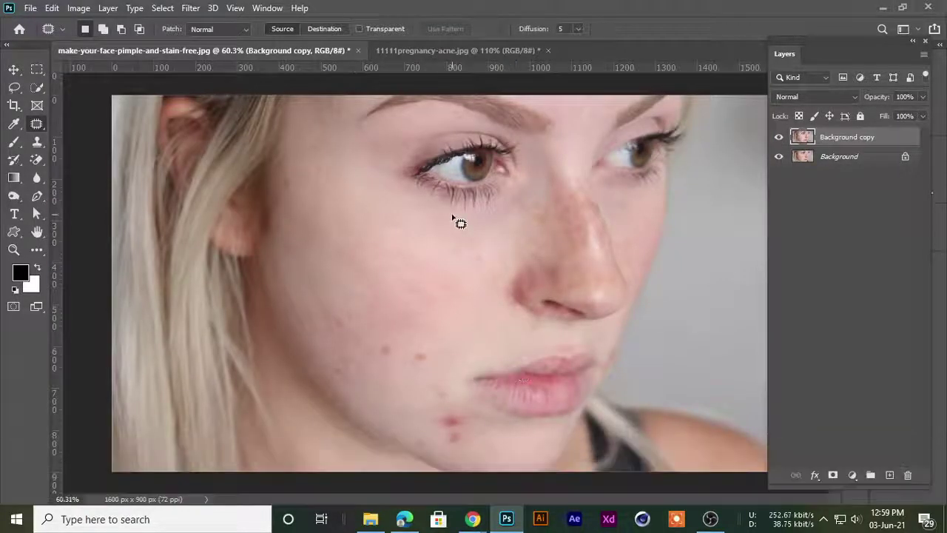
Outline the upper eyelid above the lashes, fill it with the golden Trees pattern, and deselect
{"action": "scroll", "coordinate": [452, 215], "scroll_direction": "down", "scroll_amount": 1}
{"action": "key", "text": "space"}
{"action": "scroll", "coordinate": [450, 188], "scroll_direction": "up", "scroll_amount": 3}
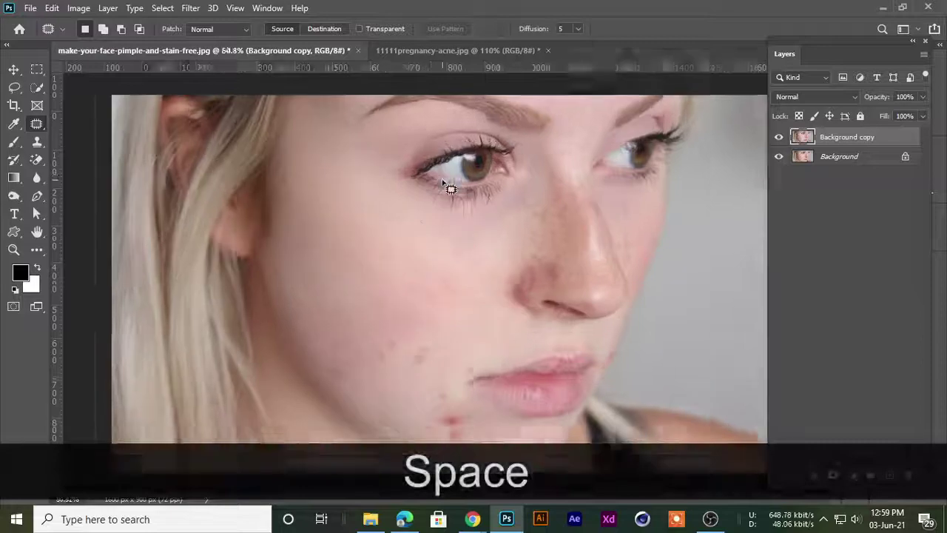
{"action": "key", "text": "space"}
{"action": "left_click_drag", "start_coordinate": [417, 206], "coordinate": [402, 255]}
{"action": "scroll", "coordinate": [396, 204], "scroll_direction": "up", "scroll_amount": 1}
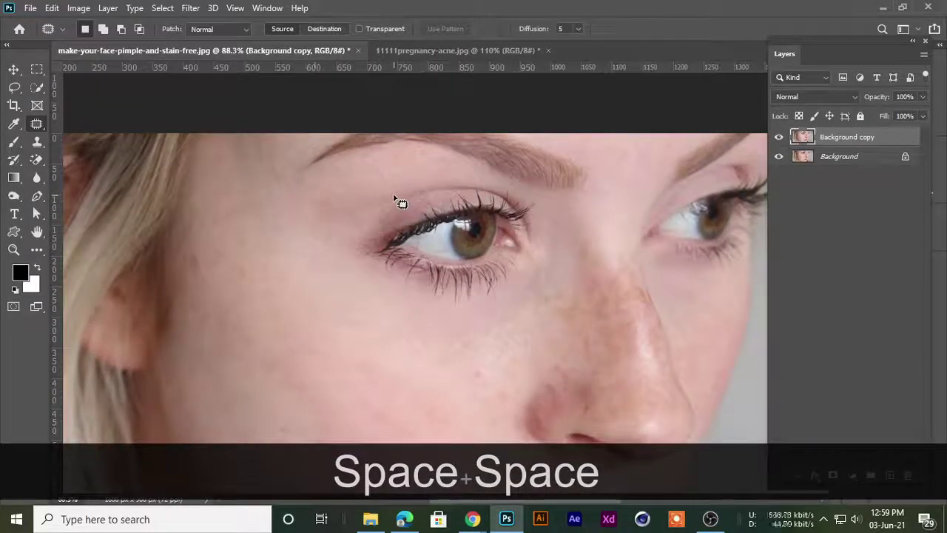
{"action": "scroll", "coordinate": [397, 202], "scroll_direction": "up", "scroll_amount": 3}
{"action": "mouse_move", "coordinate": [333, 282]}
{"action": "left_mouse_down"}
{"action": "mouse_move", "coordinate": [343, 238]}
{"action": "mouse_move", "coordinate": [384, 205]}
{"action": "mouse_move", "coordinate": [441, 191]}
{"action": "mouse_move", "coordinate": [600, 183]}
{"action": "mouse_move", "coordinate": [603, 208]}
{"action": "mouse_move", "coordinate": [453, 224]}
{"action": "left_mouse_up"}
{"action": "left_click_drag", "start_coordinate": [347, 290], "coordinate": [321, 272]}
{"action": "left_click", "coordinate": [445, 29]}
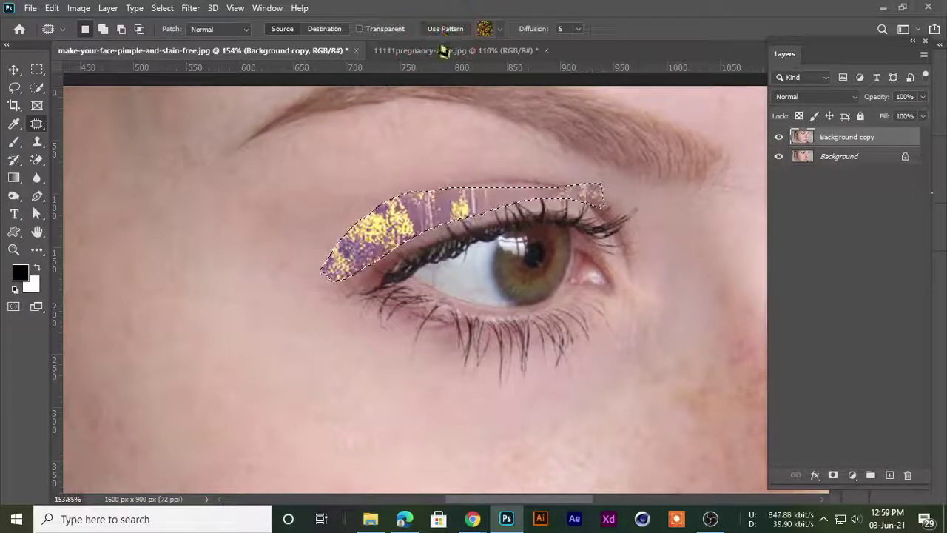
{"action": "key", "text": "ctrl+d"}
{"action": "scroll", "coordinate": [414, 302], "scroll_direction": "down", "scroll_amount": 4}
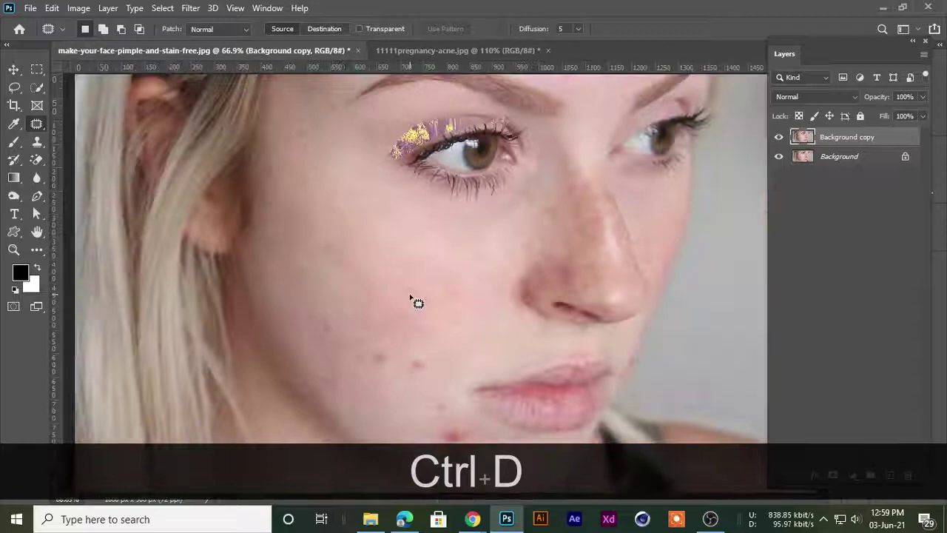
{"action": "key", "text": "ctrl"}
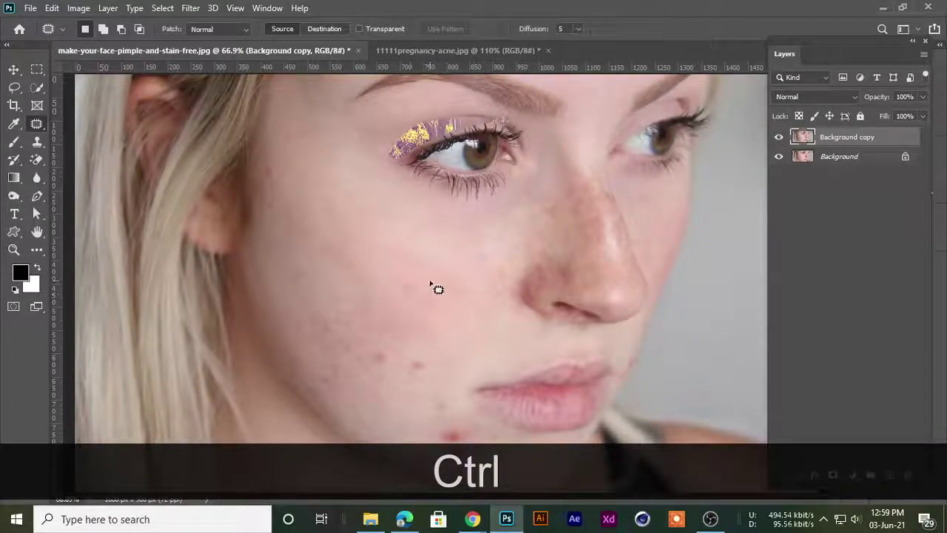
{"action": "scroll", "coordinate": [431, 112], "scroll_direction": "up", "scroll_amount": 2}
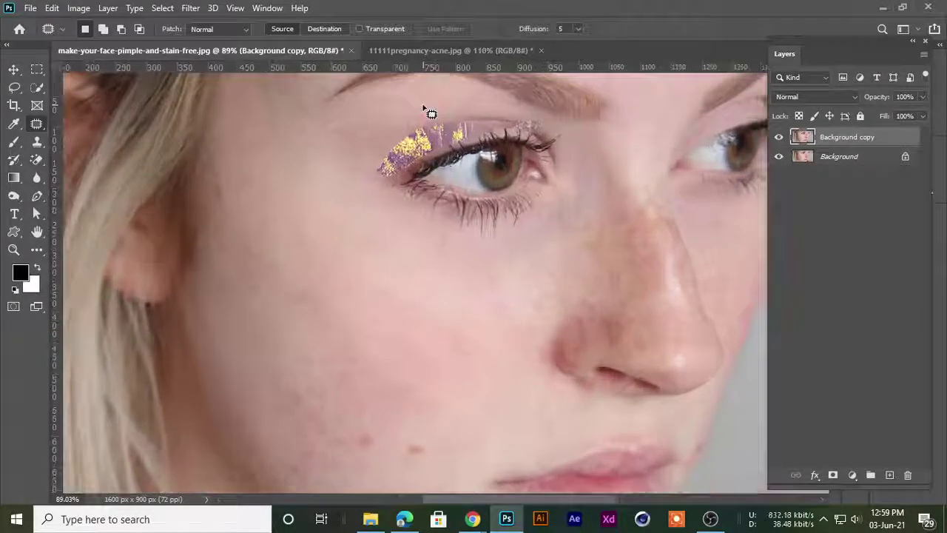
Undo the pattern fill on the upper eyelid and clear the selection
{"action": "scroll", "coordinate": [435, 123], "scroll_direction": "up", "scroll_amount": 2}
{"action": "key", "text": "ctrl"}
{"action": "key", "text": "ctrl+z"}
{"action": "key", "text": "ctrl+z"}
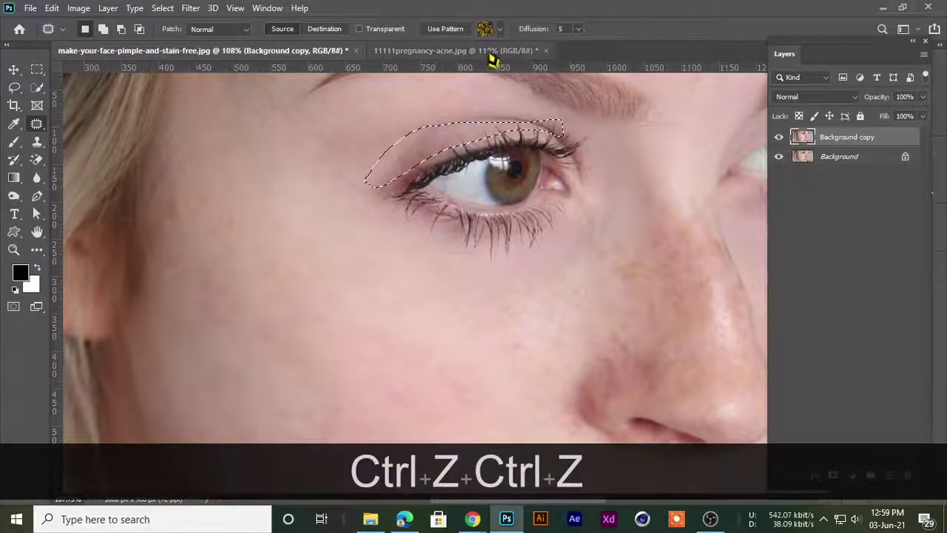
{"action": "key", "text": "ctrl+d"}
{"action": "scroll", "coordinate": [426, 213], "scroll_direction": "down", "scroll_amount": 2}
{"action": "scroll", "coordinate": [414, 212], "scroll_direction": "up", "scroll_amount": 2}
{"action": "scroll", "coordinate": [412, 215], "scroll_direction": "down", "scroll_amount": 3}
{"action": "scroll", "coordinate": [414, 212], "scroll_direction": "up", "scroll_amount": 2}
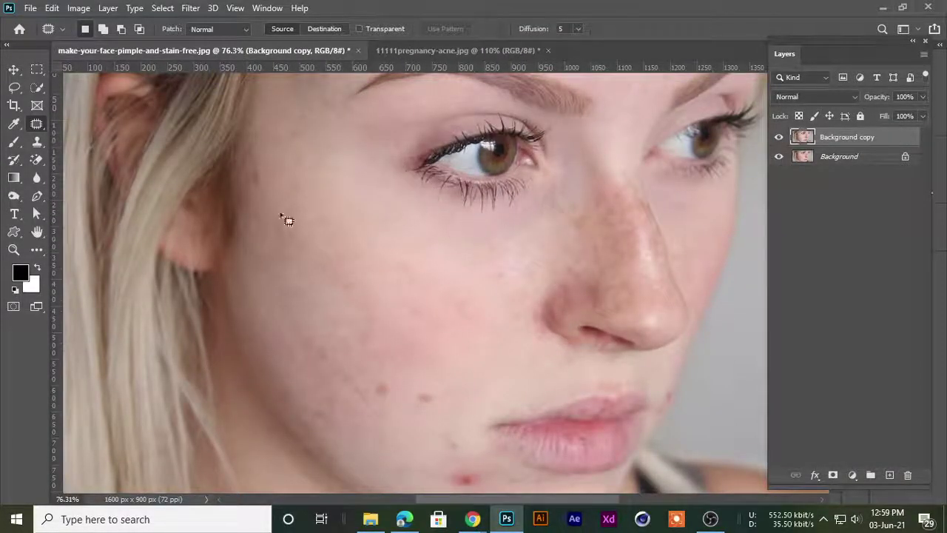
{"action": "scroll", "coordinate": [321, 237], "scroll_direction": "down", "scroll_amount": 2}
{"action": "scroll", "coordinate": [321, 237], "scroll_direction": "up", "scroll_amount": 3}
{"action": "scroll", "coordinate": [327, 239], "scroll_direction": "down", "scroll_amount": 1}
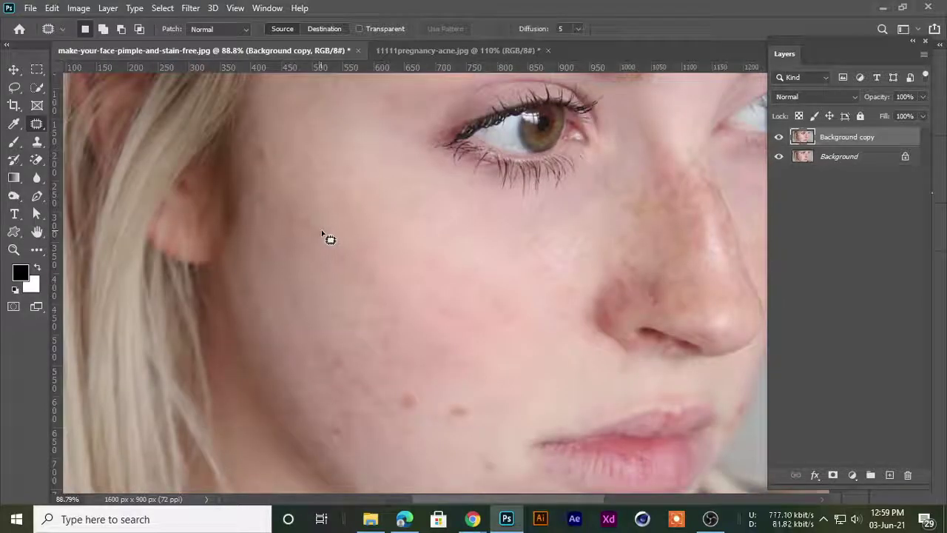
{"action": "scroll", "coordinate": [326, 230], "scroll_direction": "down", "scroll_amount": 1}
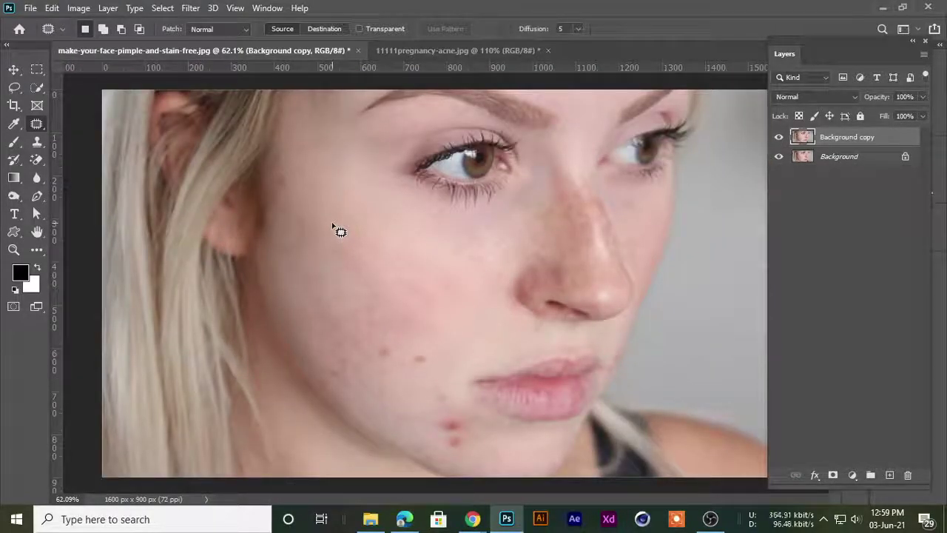
{"action": "scroll", "coordinate": [337, 231], "scroll_direction": "down", "scroll_amount": 1}
{"action": "scroll", "coordinate": [337, 230], "scroll_direction": "up", "scroll_amount": 2}
{"action": "scroll", "coordinate": [336, 231], "scroll_direction": "down", "scroll_amount": 1}
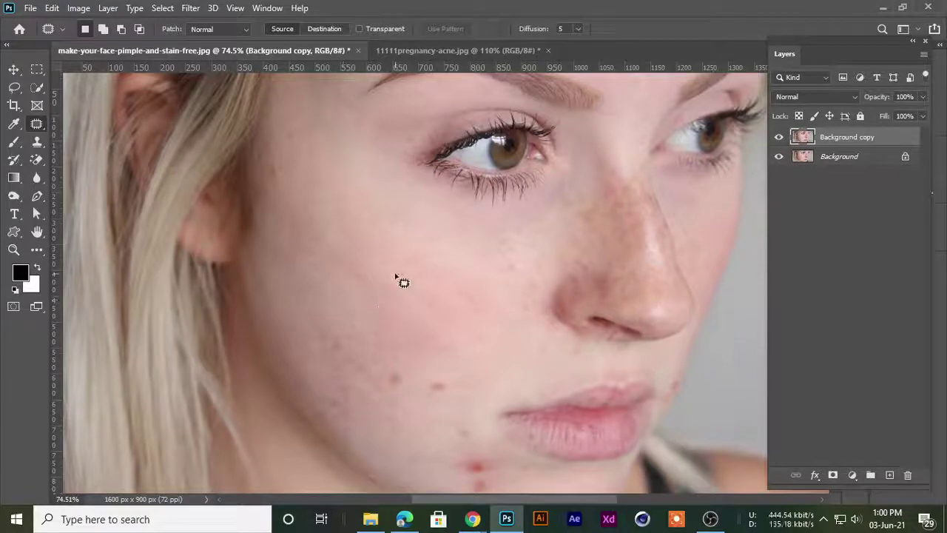
{"action": "scroll", "coordinate": [399, 254], "scroll_direction": "down", "scroll_amount": 1}
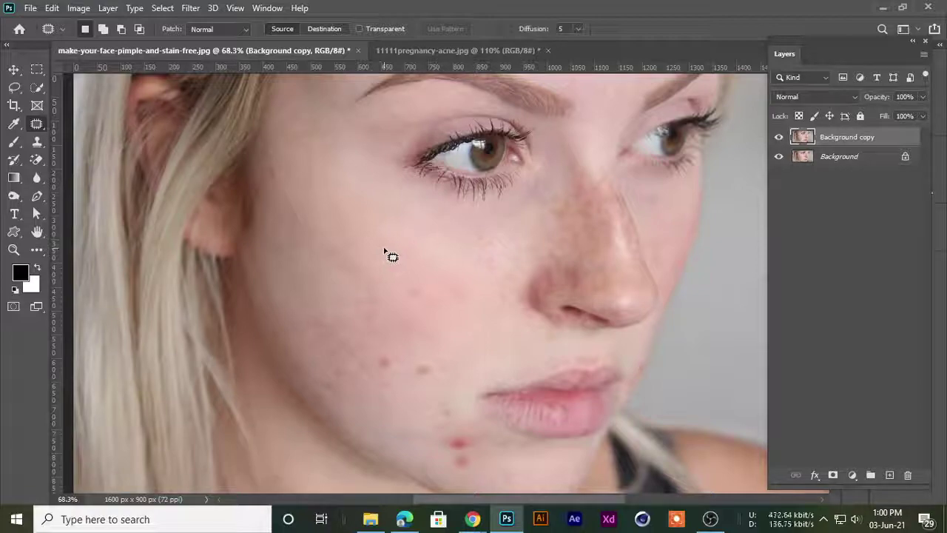
{"action": "scroll", "coordinate": [385, 253], "scroll_direction": "down", "scroll_amount": 1}
{"action": "scroll", "coordinate": [384, 253], "scroll_direction": "up", "scroll_amount": 1}
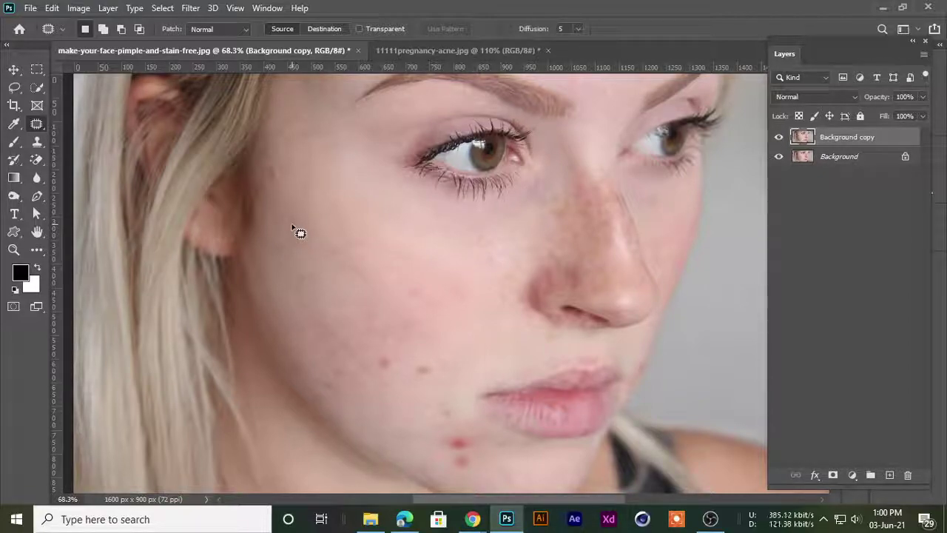
{"action": "scroll", "coordinate": [296, 232], "scroll_direction": "up", "scroll_amount": 1}
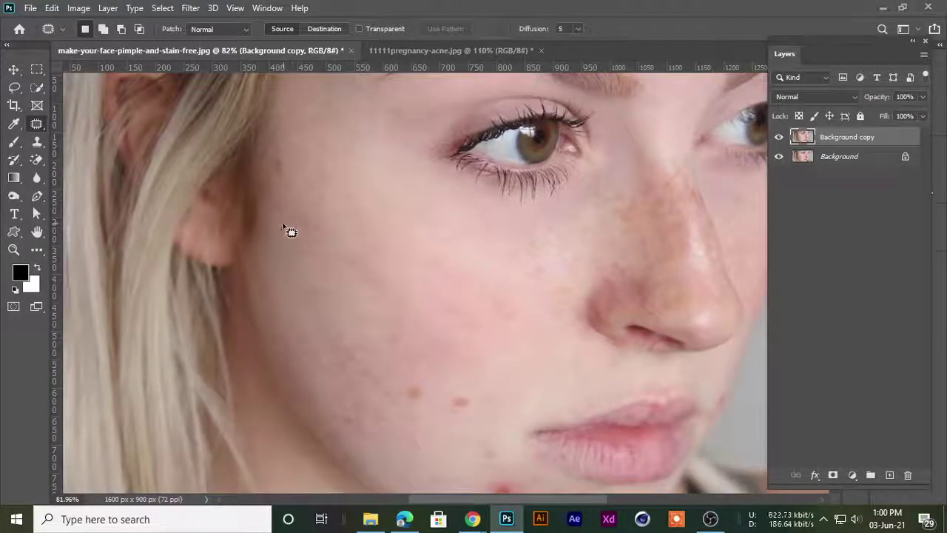
{"action": "scroll", "coordinate": [288, 231], "scroll_direction": "down", "scroll_amount": 2}
{"action": "scroll", "coordinate": [334, 268], "scroll_direction": "up", "scroll_amount": 1}
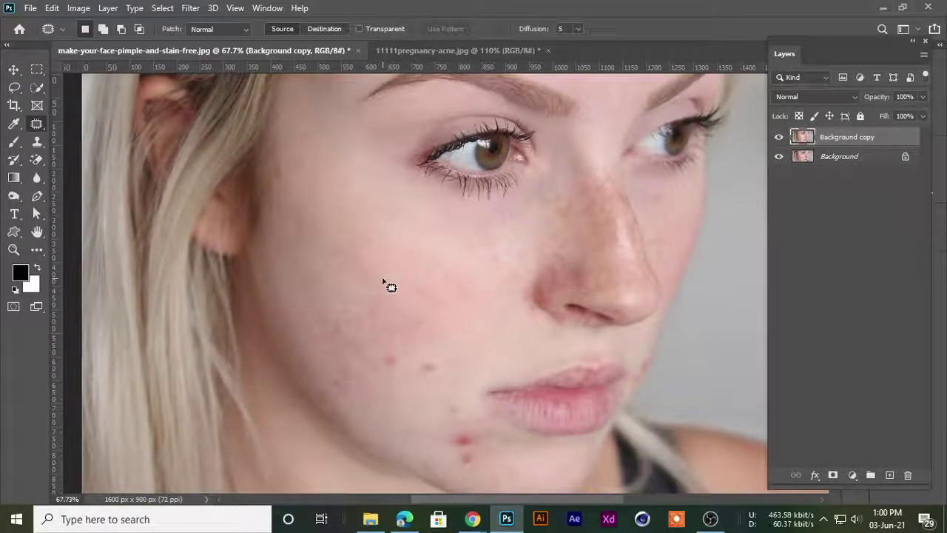
{"action": "scroll", "coordinate": [370, 239], "scroll_direction": "up", "scroll_amount": 1}
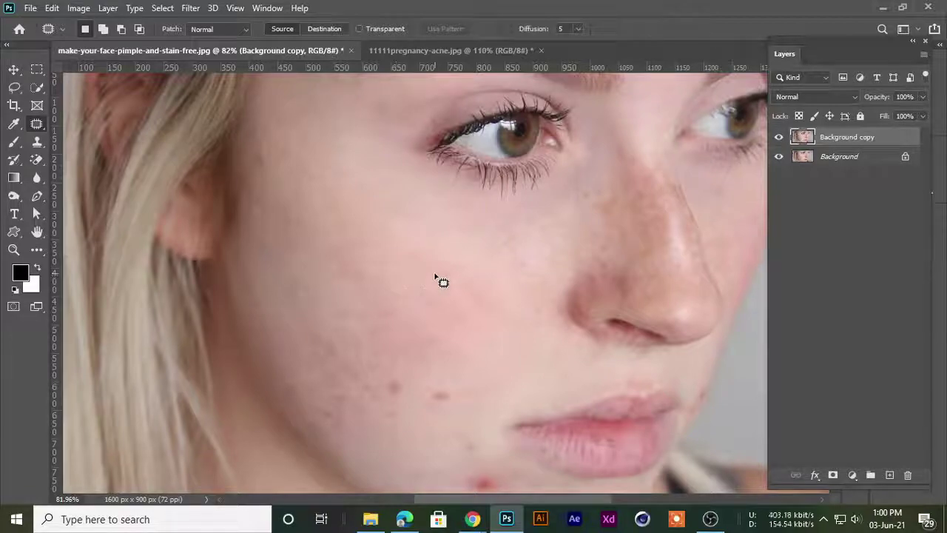
{"action": "scroll", "coordinate": [437, 278], "scroll_direction": "down", "scroll_amount": 1}
{"action": "scroll", "coordinate": [439, 279], "scroll_direction": "up", "scroll_amount": 1}
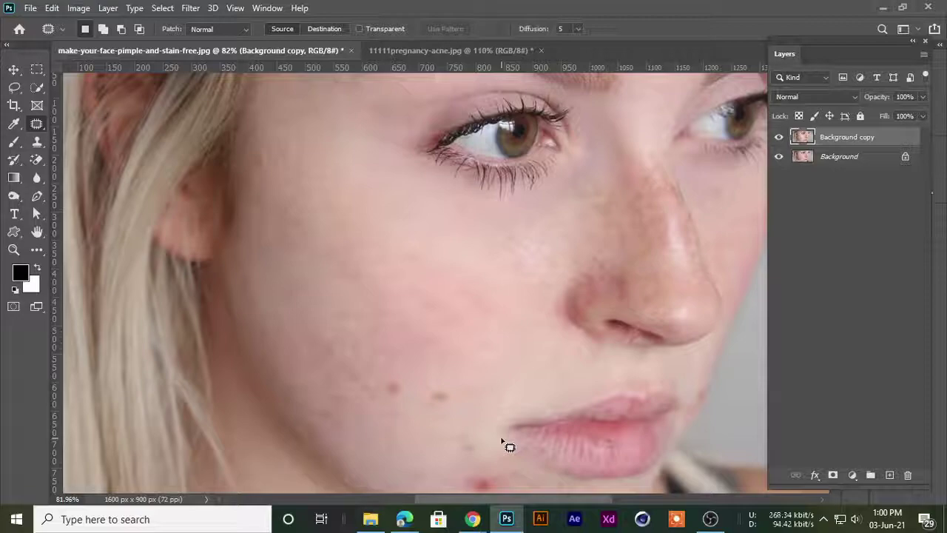
{"action": "scroll", "coordinate": [496, 337], "scroll_direction": "down", "scroll_amount": 1}
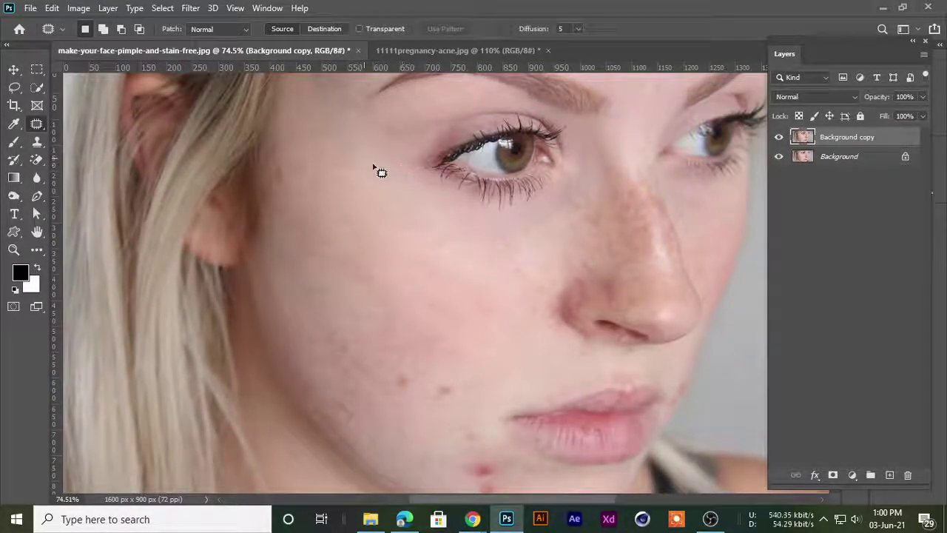
Switch to the Google Meet call in Chrome and turn off the microphone
{"action": "mouse_move", "coordinate": [472, 519]}
{"action": "left_click", "coordinate": [374, 425]}
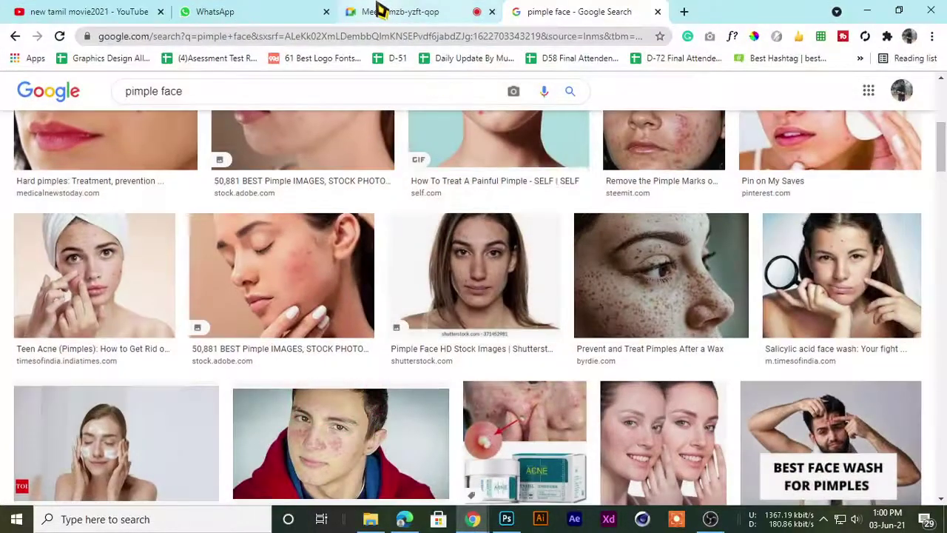
{"action": "left_click", "coordinate": [378, 10]}
{"action": "left_click", "coordinate": [424, 476]}
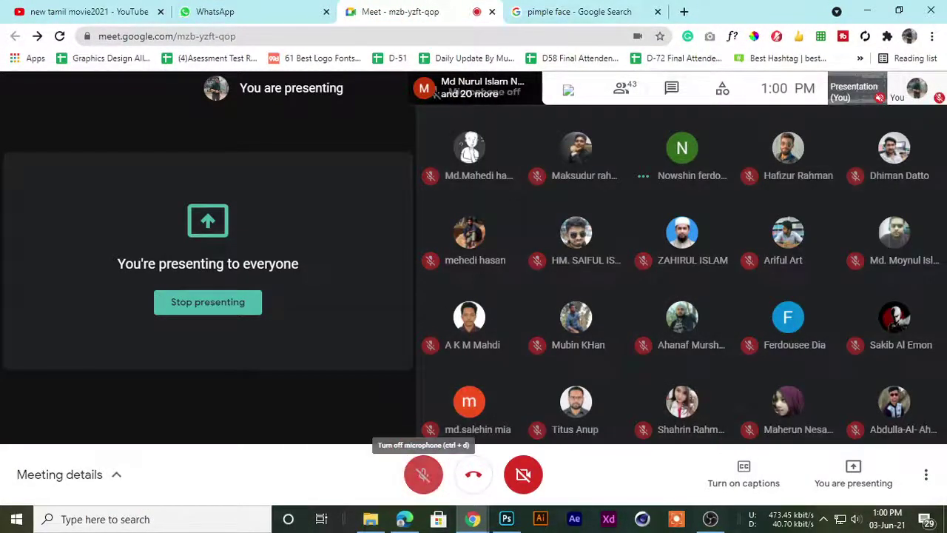
Switch to OBS, pause and resume the screen recording, and minimize its window
{"action": "left_click", "coordinate": [710, 519]}
{"action": "left_click", "coordinate": [937, 415]}
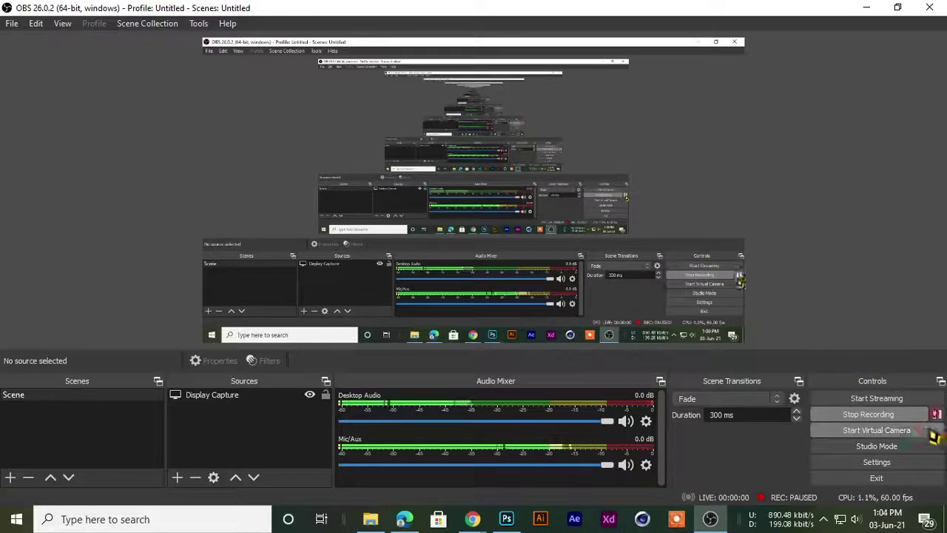
{"action": "left_click", "coordinate": [866, 9]}
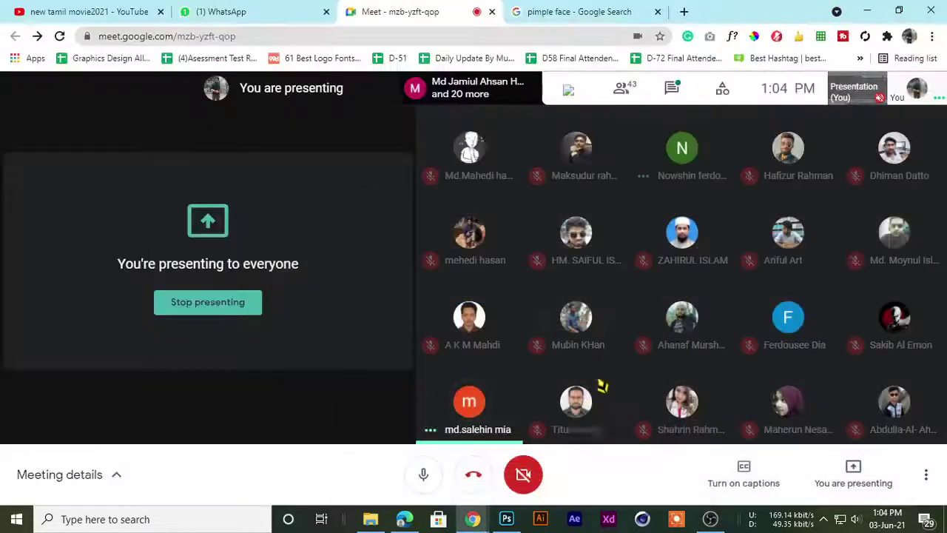
Switch back to the face image in Photoshop and activate the Move Tool
{"action": "left_click", "coordinate": [505, 520]}
{"action": "scroll", "coordinate": [403, 288], "scroll_direction": "down", "scroll_amount": 5}
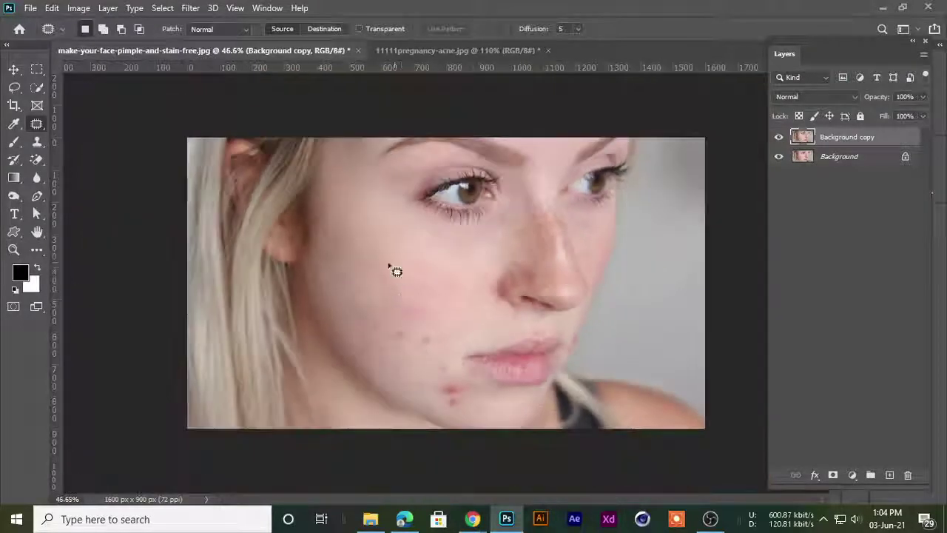
{"action": "scroll", "coordinate": [395, 276], "scroll_direction": "up", "scroll_amount": 4}
{"action": "left_click", "coordinate": [11, 71]}
{"action": "left_click", "coordinate": [49, 71]}
{"action": "left_click", "coordinate": [59, 72]}
{"action": "right_click", "coordinate": [10, 70]}
{"action": "left_click", "coordinate": [45, 69]}
Check the recording status in OBS and return to the full face image in Photoshop
{"action": "left_click", "coordinate": [711, 519]}
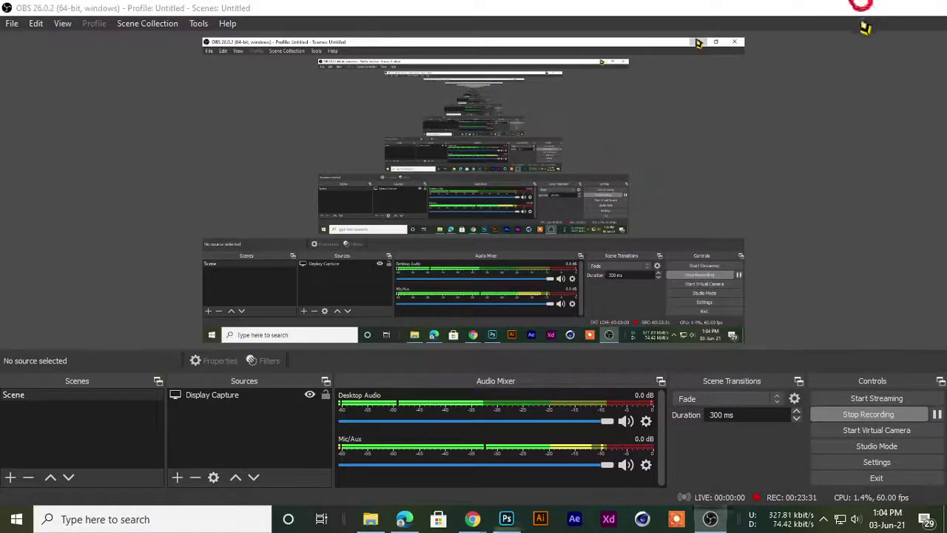
{"action": "left_click", "coordinate": [867, 9]}
{"action": "key", "text": "ctrl+minus"}
{"action": "key", "text": "ctrl+minus"}
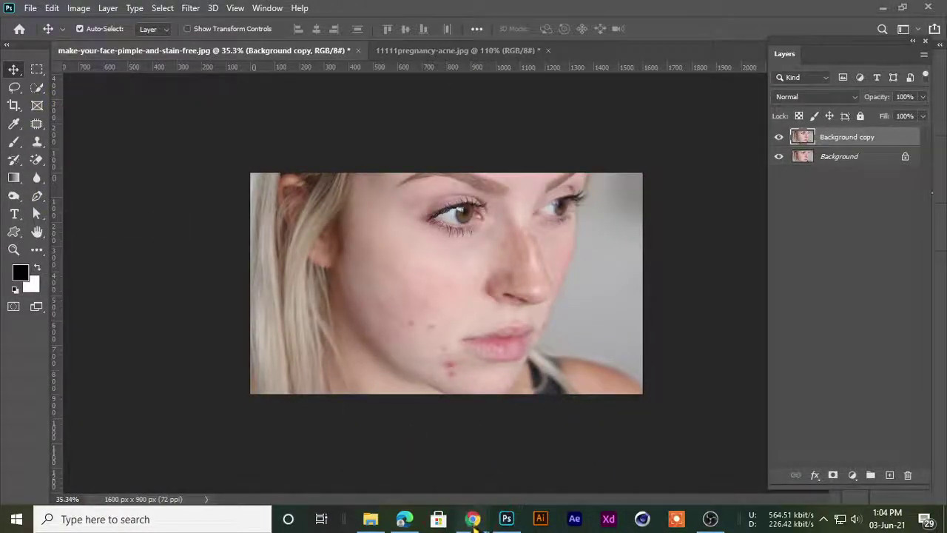
Switch to the Google Meet call, mute the first participant in the grid for everyone, and return to Photoshop
{"action": "mouse_move", "coordinate": [472, 519]}
{"action": "left_click", "coordinate": [382, 437]}
{"action": "left_click", "coordinate": [466, 151]}
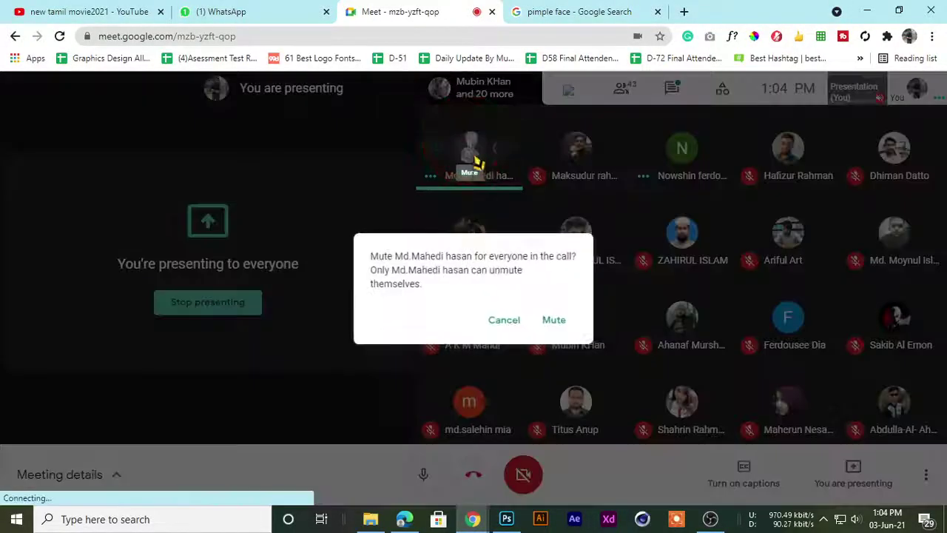
{"action": "left_click", "coordinate": [548, 324]}
{"action": "left_click", "coordinate": [867, 11]}
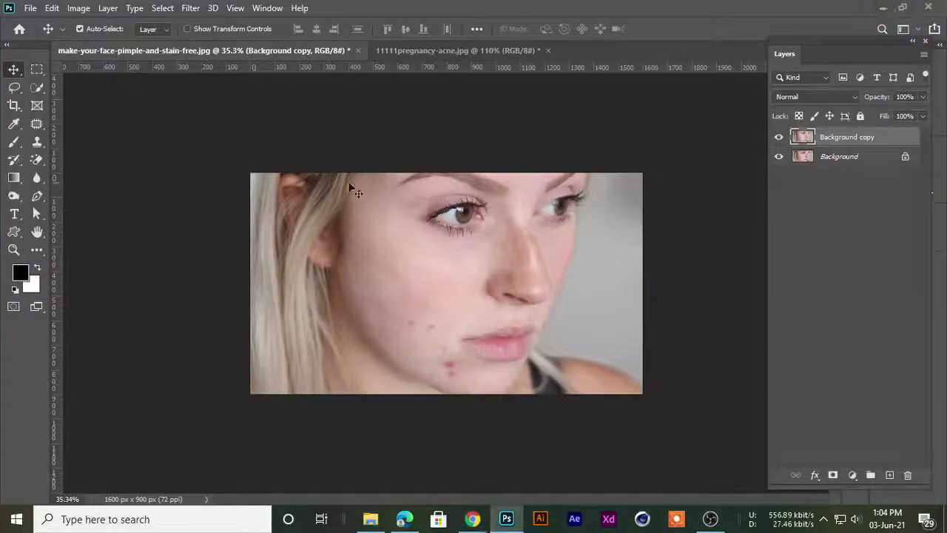
Activate the Content-Aware Move Tool from the healing tools group
{"action": "left_click", "coordinate": [38, 140]}
{"action": "left_click", "coordinate": [36, 126]}
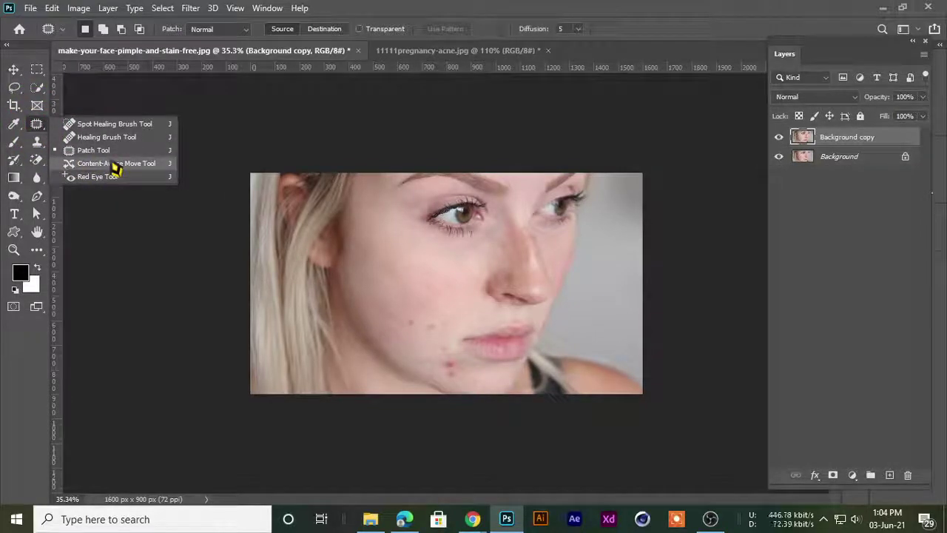
{"action": "left_click", "coordinate": [116, 164]}
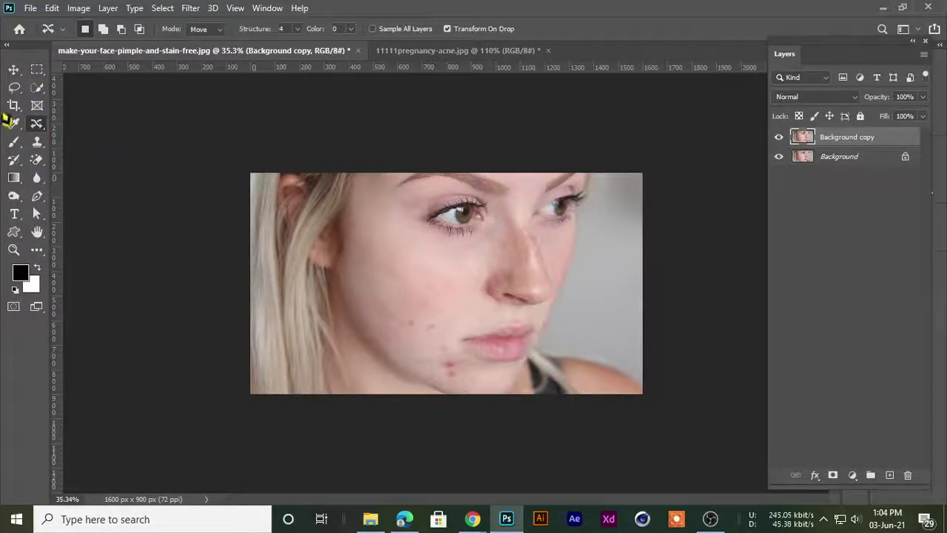
{"action": "scroll", "coordinate": [419, 309], "scroll_direction": "up", "scroll_amount": 3}
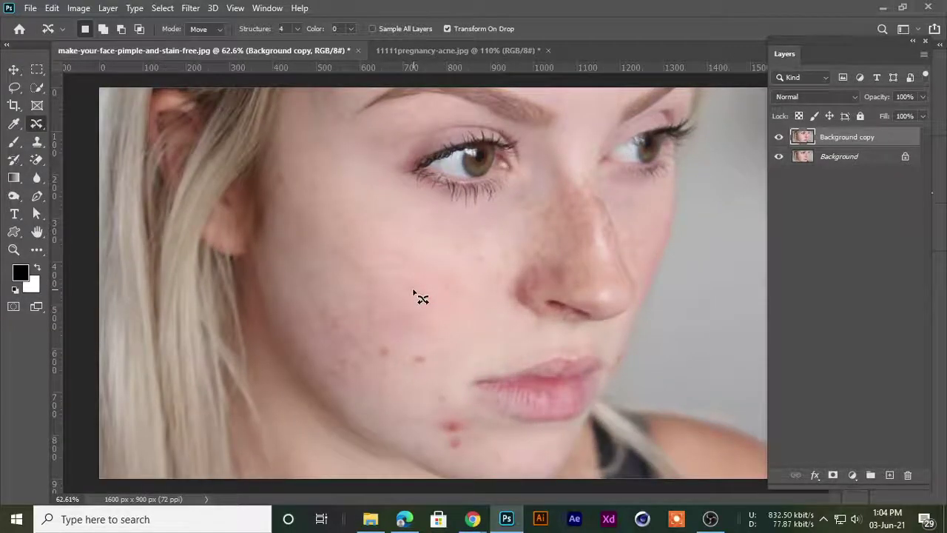
Open edited-1-1541067314919.jpg from the Images Retouch folder as a new document in Photoshop
{"action": "left_click", "coordinate": [404, 55]}
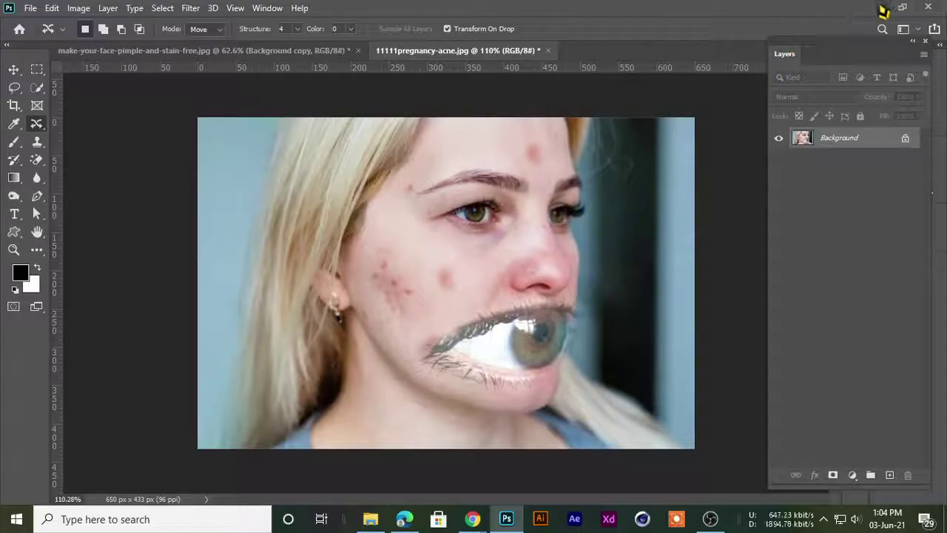
{"action": "left_click", "coordinate": [884, 9]}
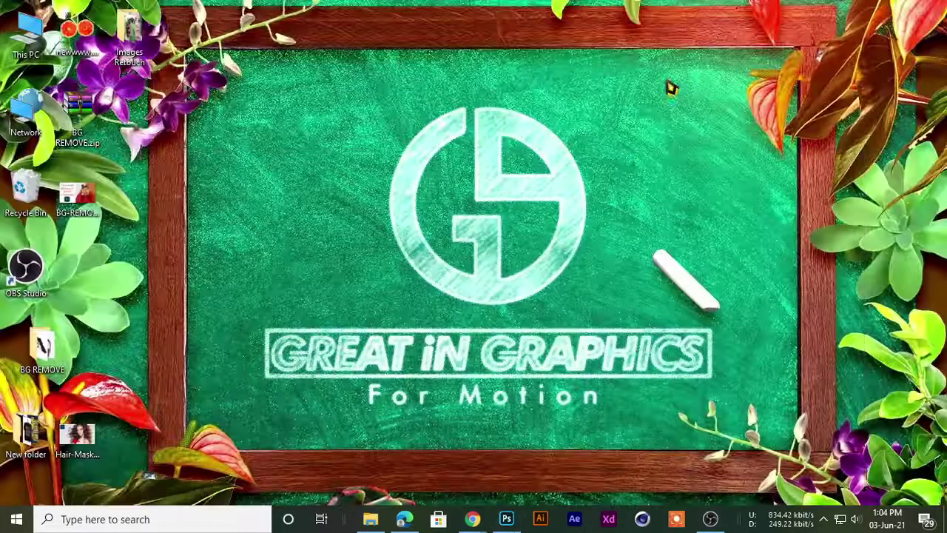
{"action": "left_click", "coordinate": [370, 518]}
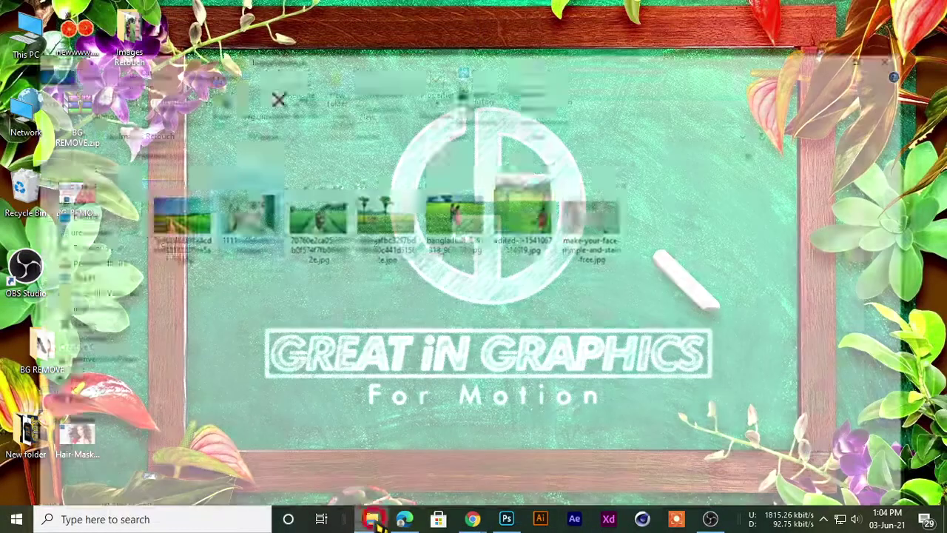
{"action": "left_click", "coordinate": [510, 207]}
{"action": "left_click", "coordinate": [385, 259]}
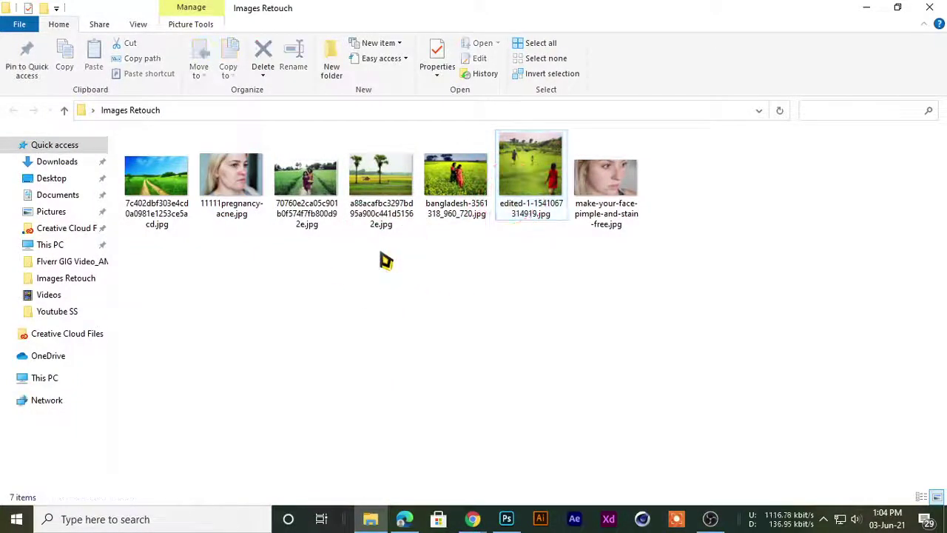
{"action": "left_click_drag", "start_coordinate": [531, 176], "coordinate": [602, 11]}
{"action": "scroll", "coordinate": [610, 290], "scroll_direction": "up", "scroll_amount": 6}
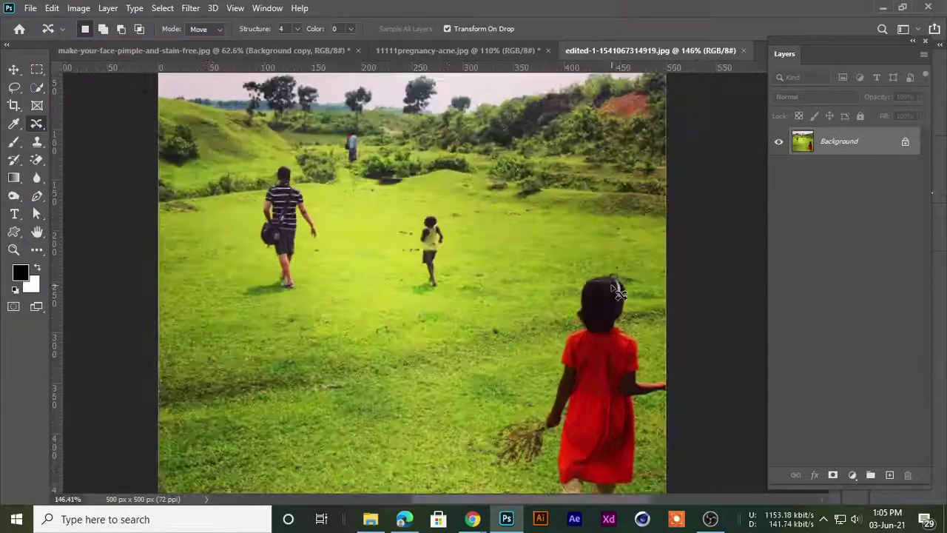
{"action": "scroll", "coordinate": [611, 297], "scroll_direction": "down", "scroll_amount": 4}
Activate the Move Tool and duplicate the Background layer of the meadow photo
{"action": "left_click", "coordinate": [13, 68]}
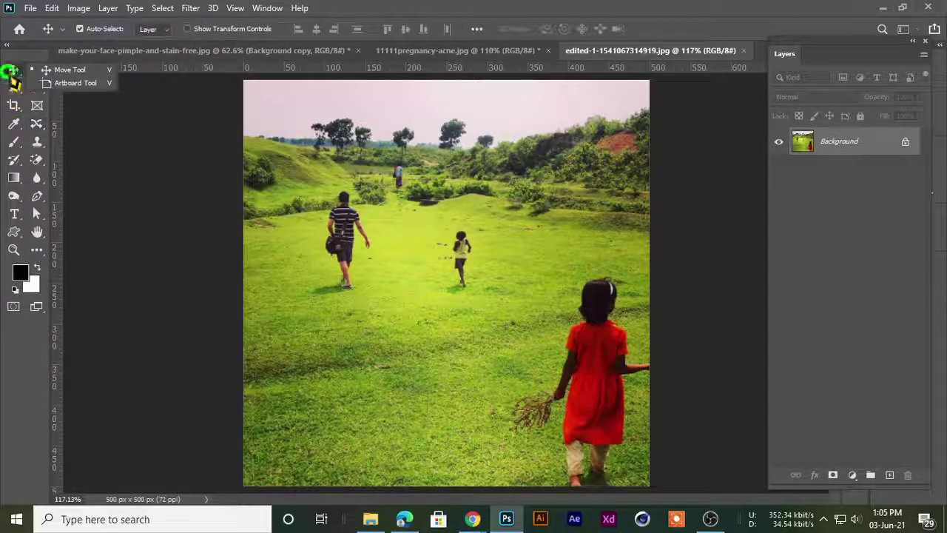
{"action": "left_click", "coordinate": [71, 69]}
{"action": "left_click_drag", "start_coordinate": [864, 142], "coordinate": [889, 474]}
Examine the girl in the red dress, the walking man and the running child on the meadow
{"action": "scroll", "coordinate": [569, 296], "scroll_direction": "up", "scroll_amount": 4}
{"action": "left_click_drag", "start_coordinate": [569, 316], "coordinate": [551, 205]}
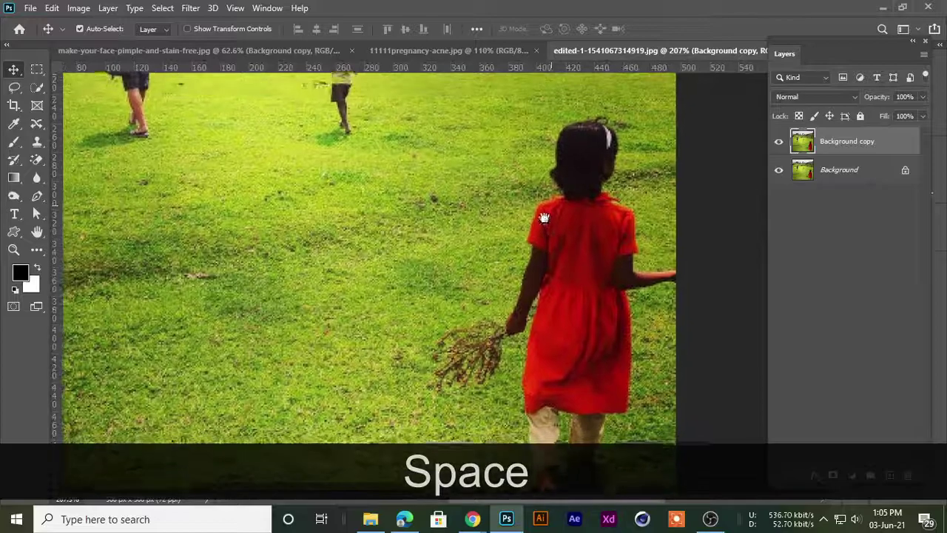
{"action": "scroll", "coordinate": [544, 213], "scroll_direction": "down", "scroll_amount": 2}
{"action": "scroll", "coordinate": [533, 235], "scroll_direction": "down", "scroll_amount": 3}
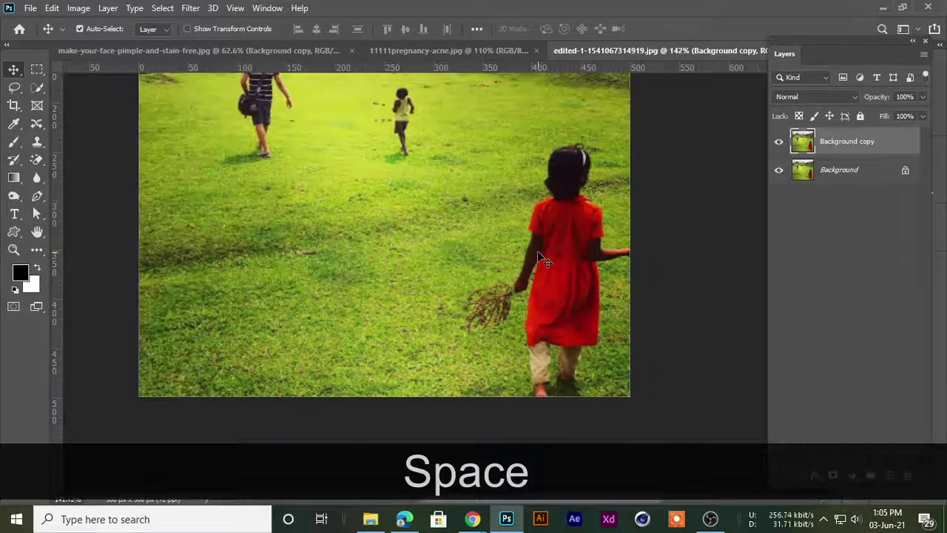
{"action": "scroll", "coordinate": [478, 224], "scroll_direction": "up", "scroll_amount": 4}
{"action": "left_click_drag", "start_coordinate": [550, 302], "coordinate": [479, 242]}
{"action": "scroll", "coordinate": [422, 234], "scroll_direction": "down", "scroll_amount": 3}
{"action": "left_click_drag", "start_coordinate": [351, 192], "coordinate": [415, 262]}
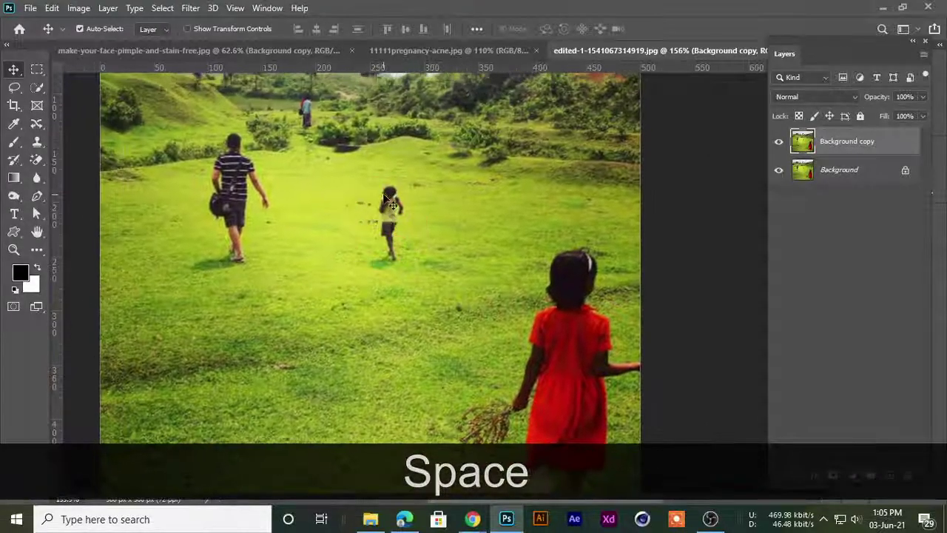
{"action": "scroll", "coordinate": [374, 222], "scroll_direction": "up", "scroll_amount": 4}
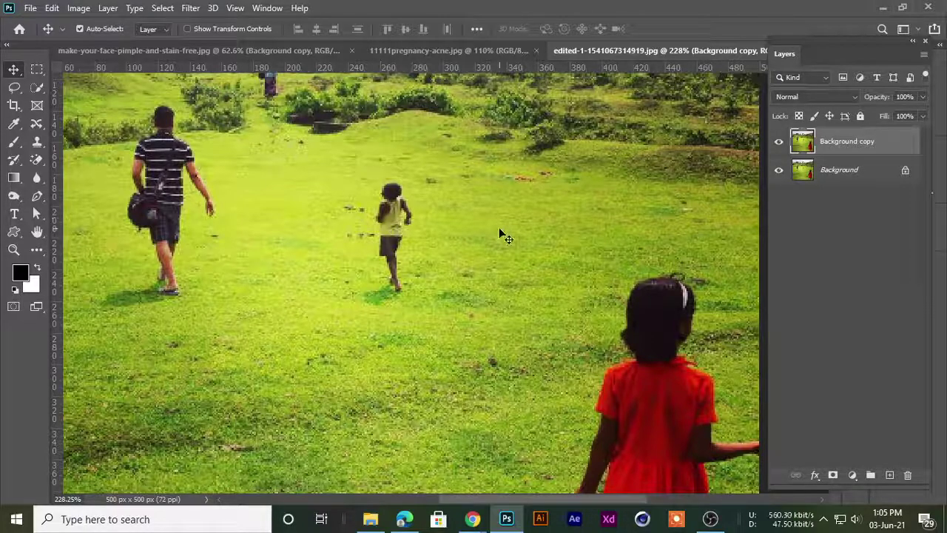
{"action": "scroll", "coordinate": [472, 268], "scroll_direction": "down", "scroll_amount": 3}
{"action": "scroll", "coordinate": [441, 261], "scroll_direction": "up", "scroll_amount": 4}
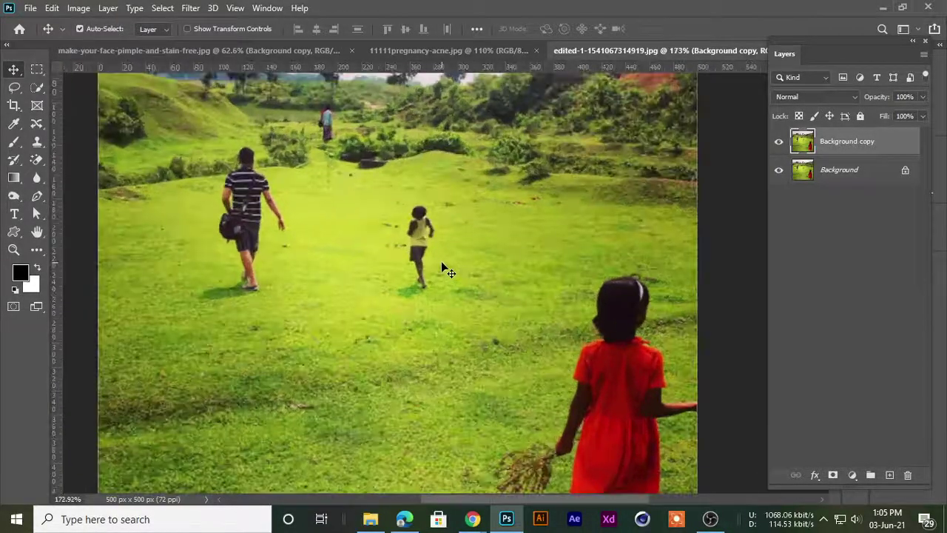
{"action": "scroll", "coordinate": [388, 194], "scroll_direction": "up", "scroll_amount": 1}
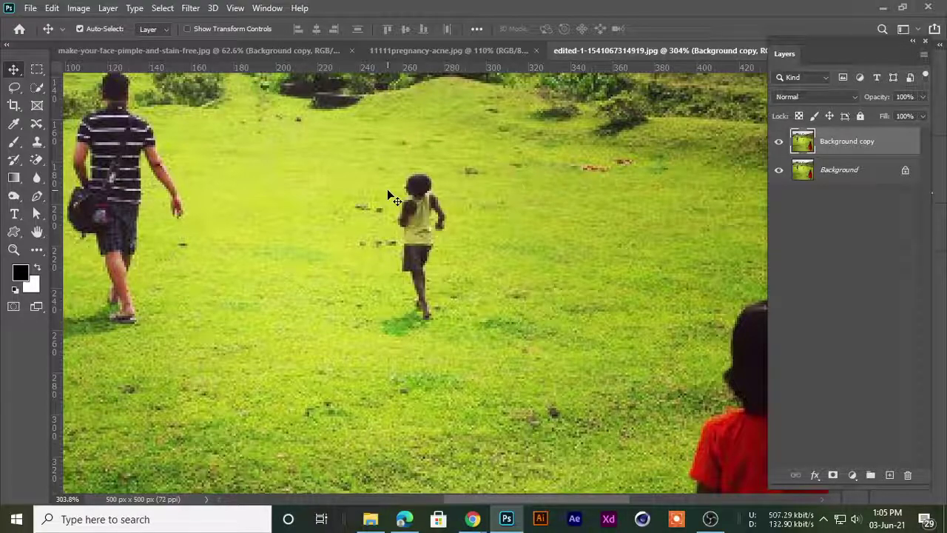
{"action": "scroll", "coordinate": [388, 191], "scroll_direction": "down", "scroll_amount": 2}
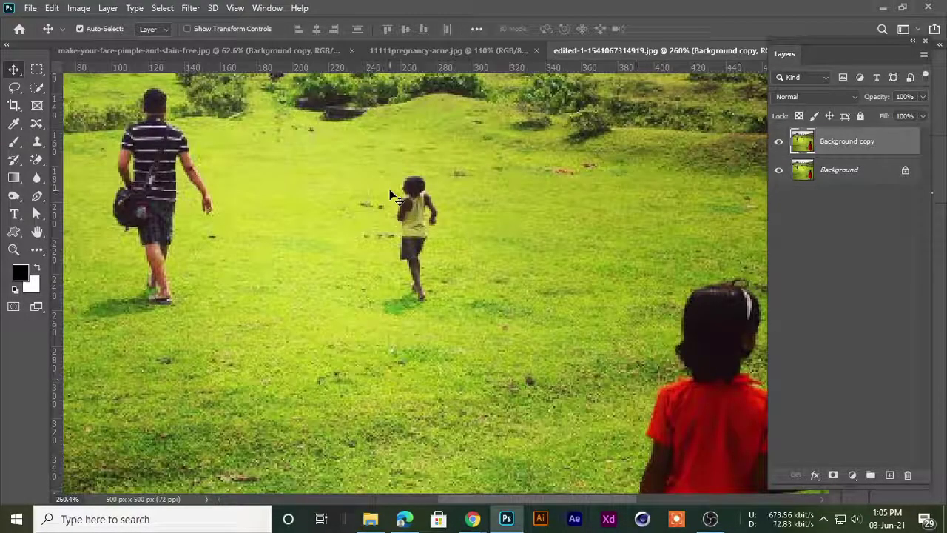
{"action": "scroll", "coordinate": [398, 248], "scroll_direction": "up", "scroll_amount": 2}
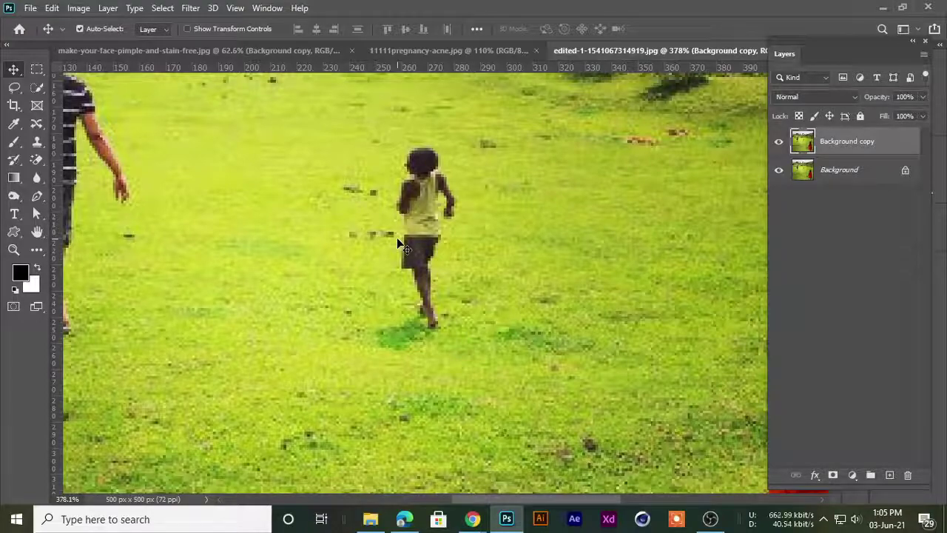
{"action": "scroll", "coordinate": [396, 244], "scroll_direction": "down", "scroll_amount": 2}
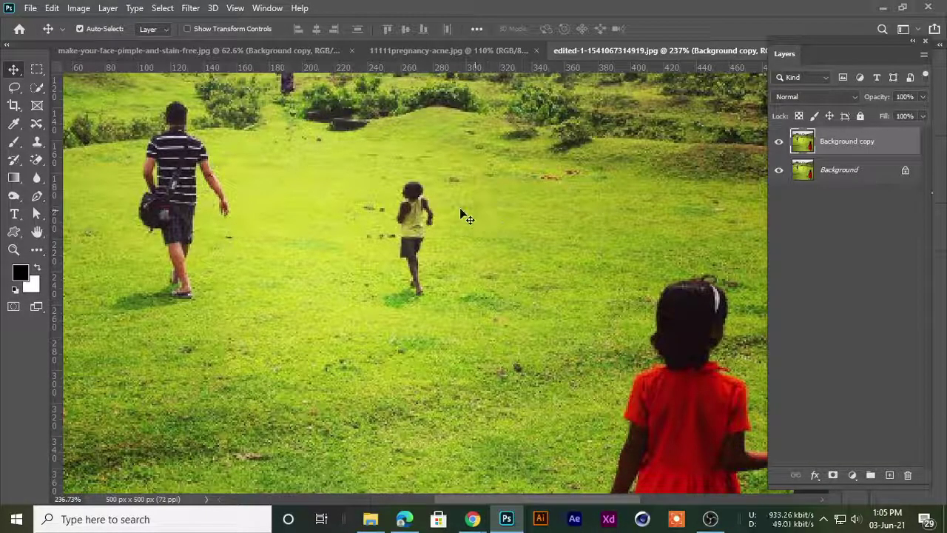
{"action": "scroll", "coordinate": [395, 211], "scroll_direction": "down", "scroll_amount": 1}
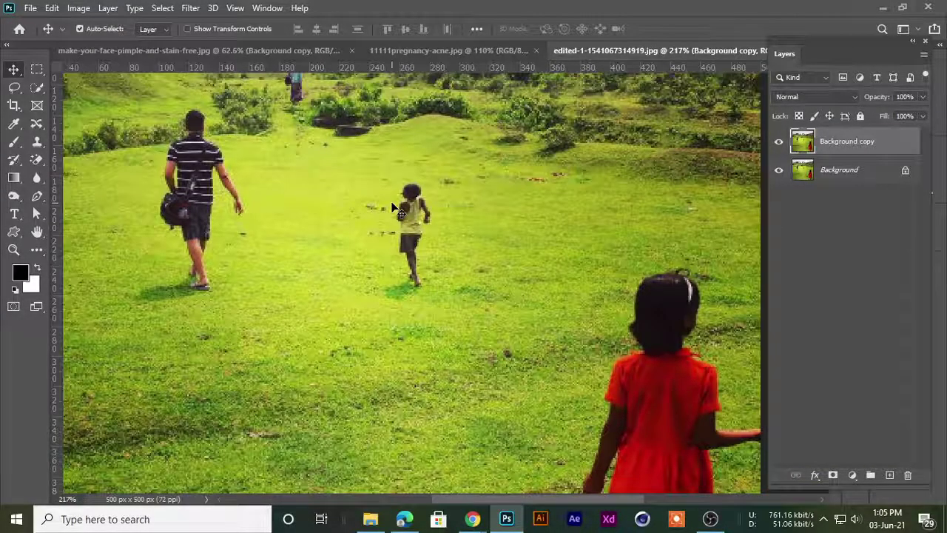
Select the running child in the yellow top with the Object Selection Tool, framing a rectangle about 46 by 90 px around the figure
{"action": "right_click", "coordinate": [37, 87]}
{"action": "left_click", "coordinate": [109, 87]}
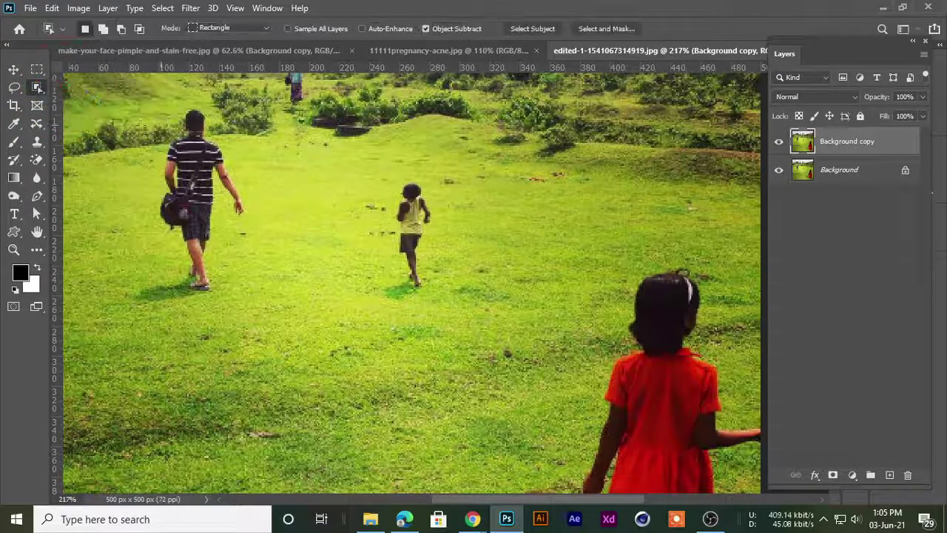
{"action": "right_click", "coordinate": [37, 87]}
{"action": "left_click", "coordinate": [94, 90]}
{"action": "left_click_drag", "start_coordinate": [377, 162], "coordinate": [446, 299]}
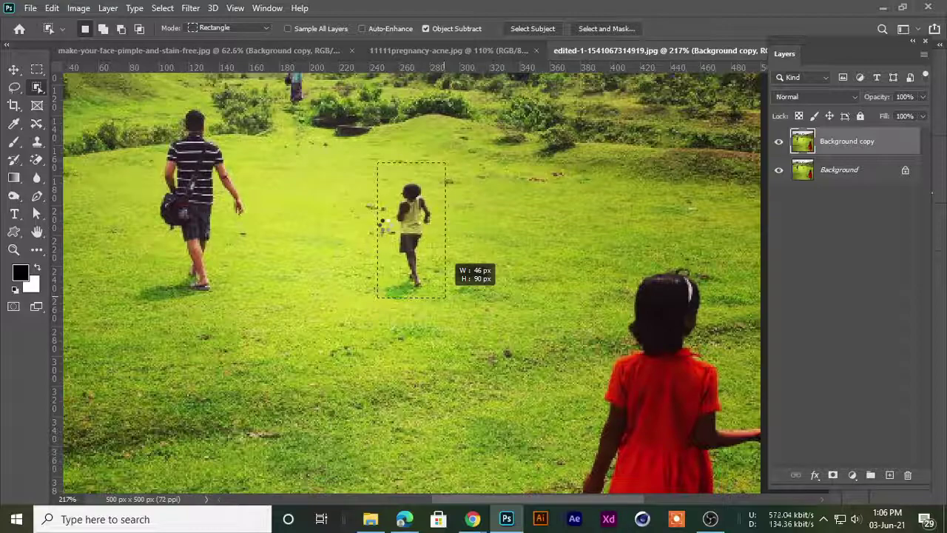
{"action": "left_click_drag", "start_coordinate": [447, 297], "coordinate": [446, 297]}
{"action": "scroll", "coordinate": [406, 218], "scroll_direction": "up", "scroll_amount": 5}
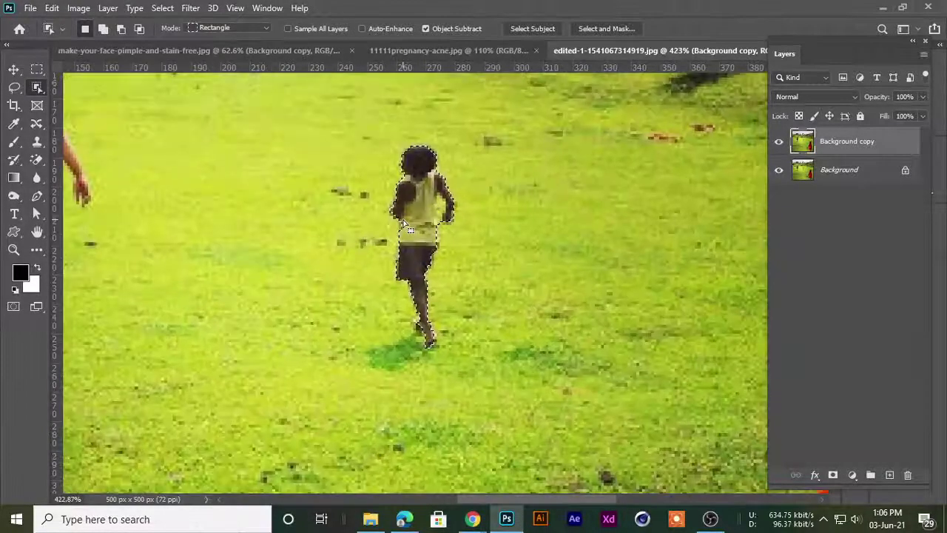
{"action": "scroll", "coordinate": [404, 222], "scroll_direction": "down", "scroll_amount": 4}
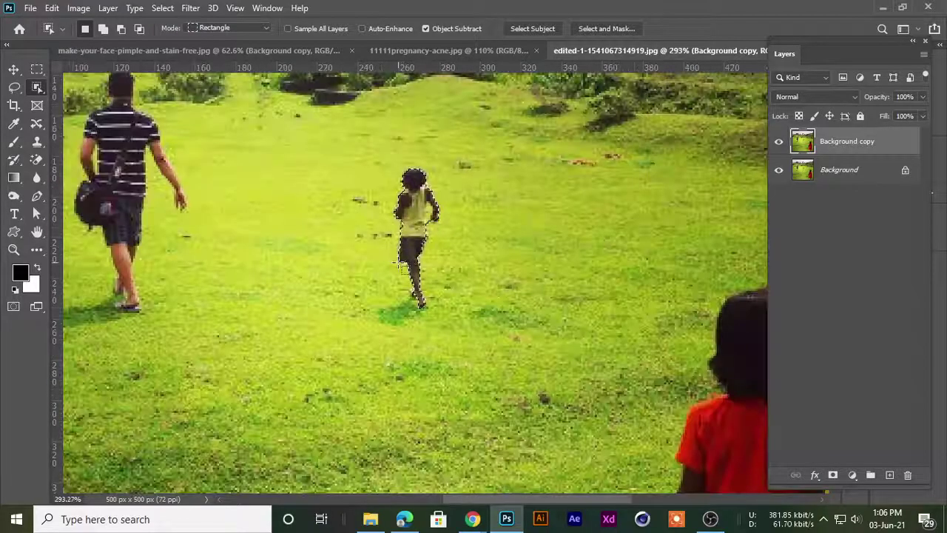
{"action": "scroll", "coordinate": [396, 257], "scroll_direction": "down", "scroll_amount": 4}
{"action": "scroll", "coordinate": [396, 256], "scroll_direction": "up", "scroll_amount": 5}
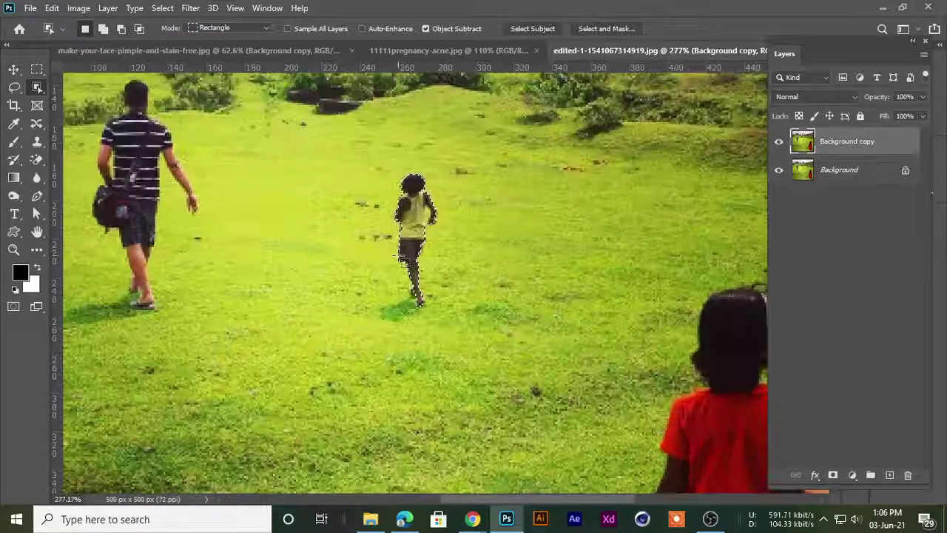
Examine the selection outline up close around the running child's arms, head, shirt and shorts
{"action": "scroll", "coordinate": [399, 257], "scroll_direction": "up", "scroll_amount": 6}
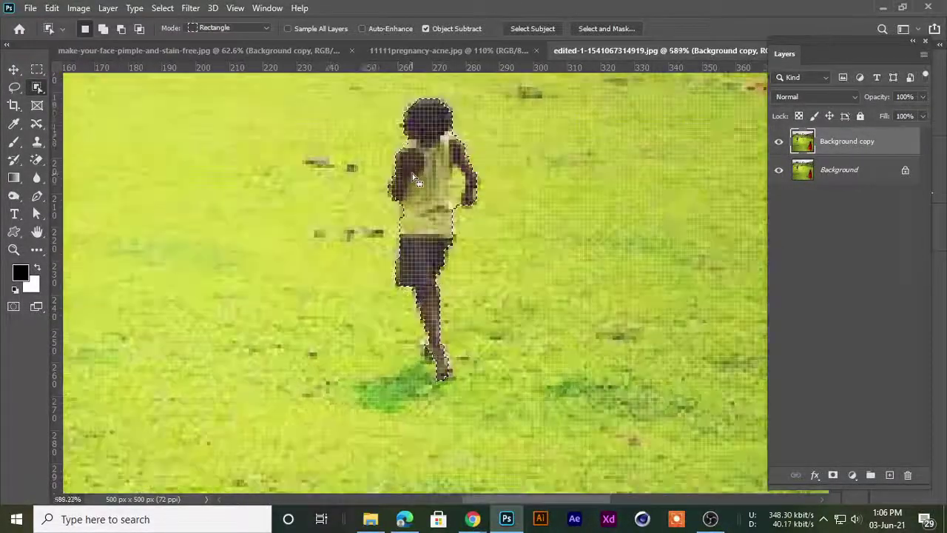
{"action": "scroll", "coordinate": [518, 178], "scroll_direction": "up", "scroll_amount": 2}
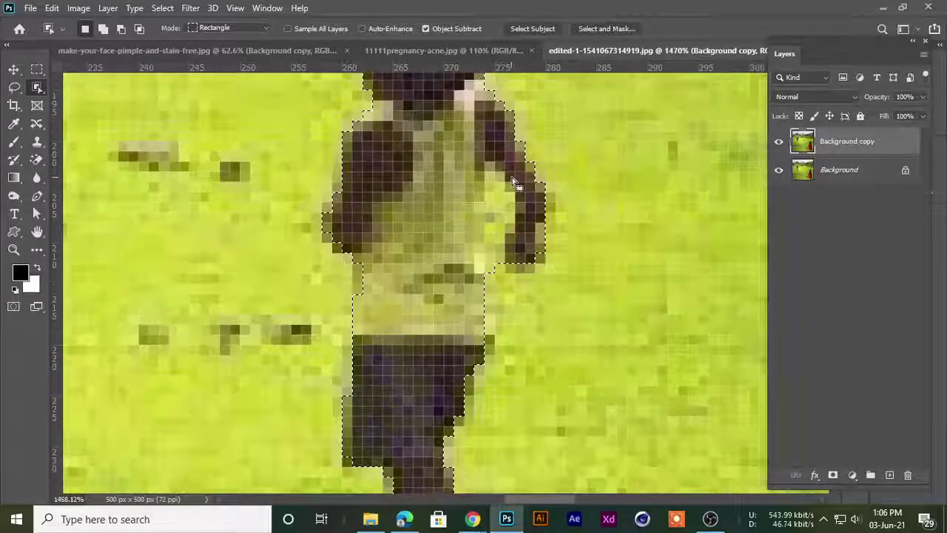
{"action": "scroll", "coordinate": [522, 178], "scroll_direction": "up", "scroll_amount": 3}
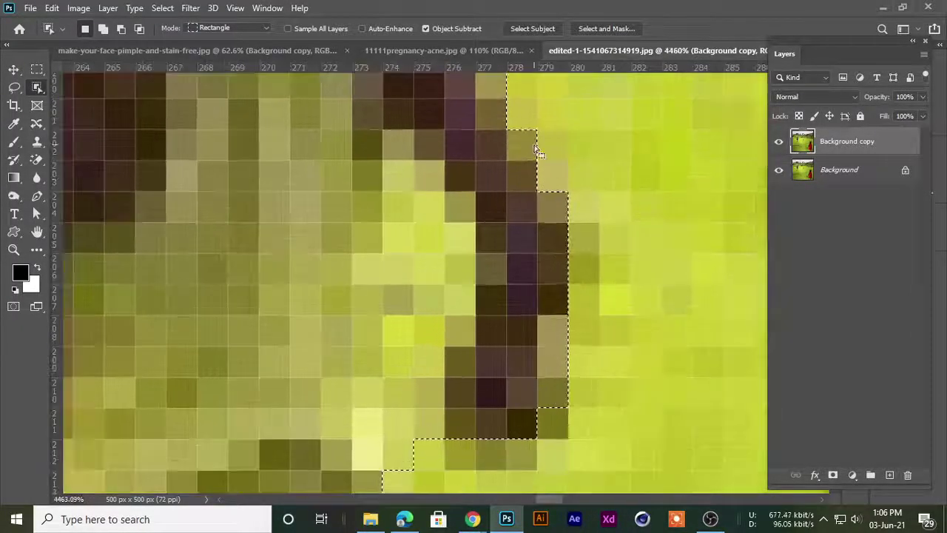
{"action": "scroll", "coordinate": [560, 255], "scroll_direction": "down", "scroll_amount": 5}
{"action": "scroll", "coordinate": [369, 164], "scroll_direction": "up", "scroll_amount": 4}
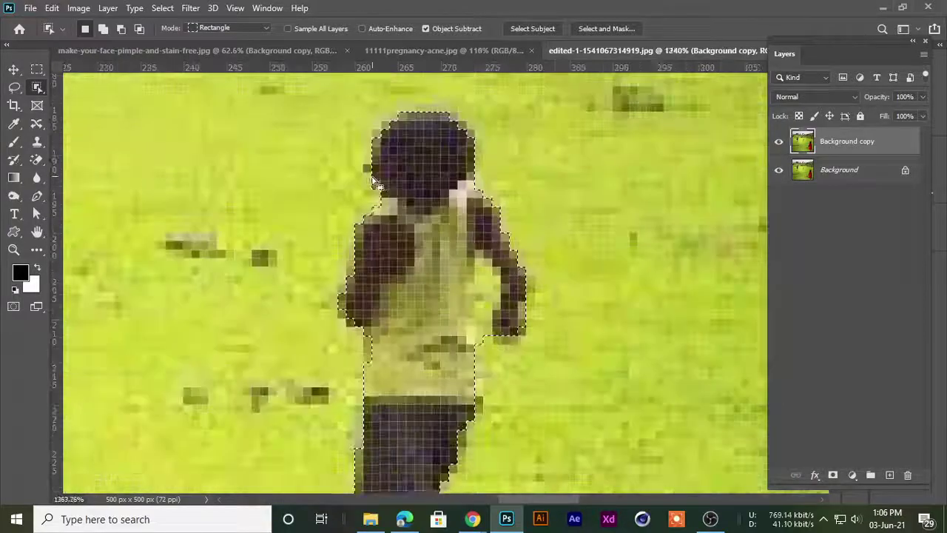
{"action": "scroll", "coordinate": [368, 165], "scroll_direction": "up", "scroll_amount": 1}
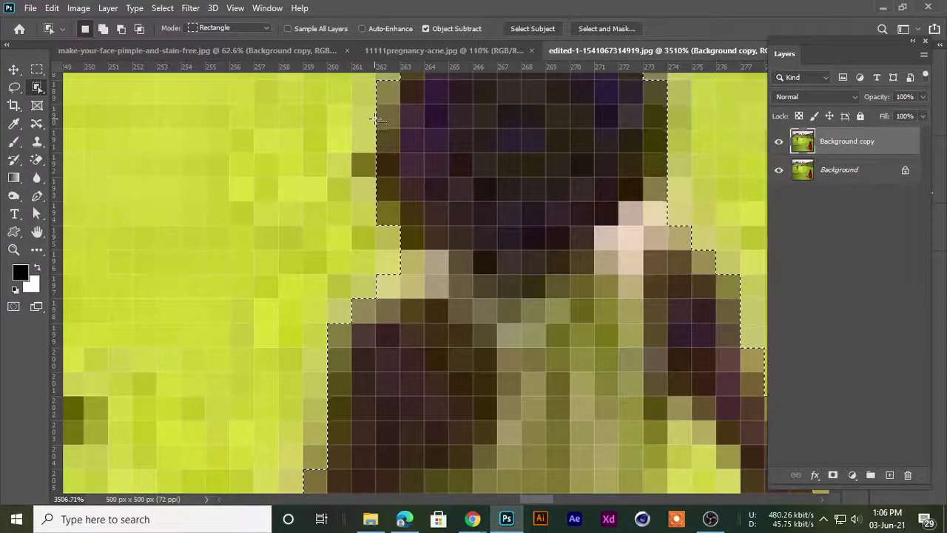
{"action": "scroll", "coordinate": [377, 118], "scroll_direction": "down", "scroll_amount": 5}
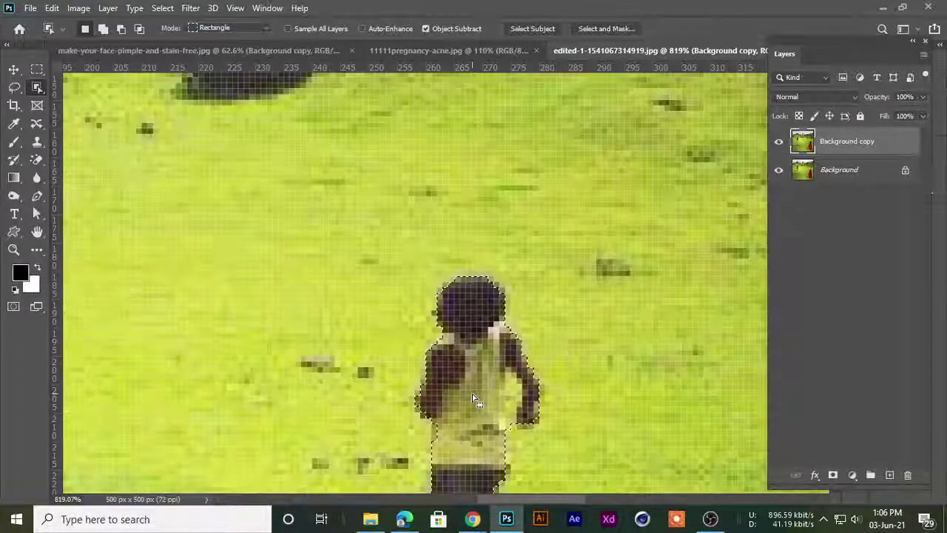
{"action": "scroll", "coordinate": [474, 400], "scroll_direction": "up", "scroll_amount": 3}
{"action": "key", "text": "space"}
{"action": "left_click_drag", "start_coordinate": [398, 339], "coordinate": [376, 153]}
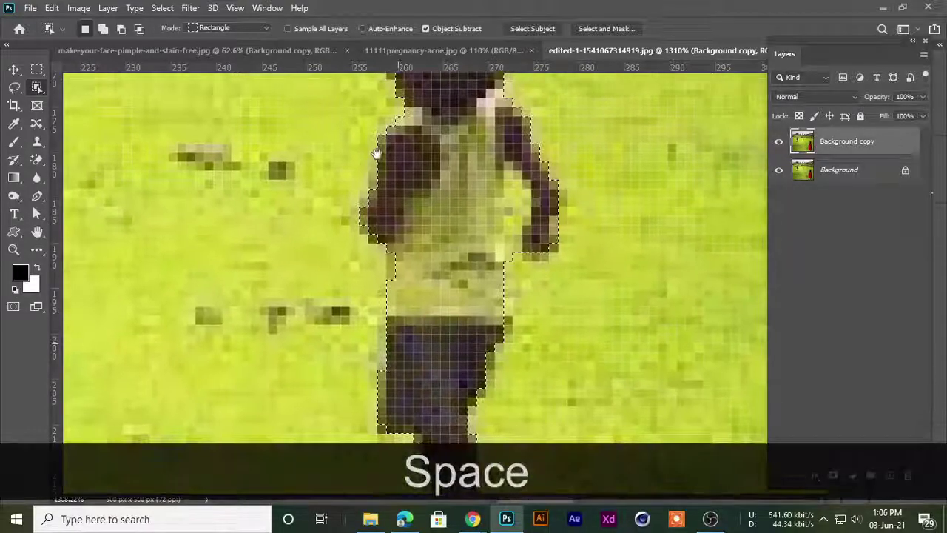
{"action": "scroll", "coordinate": [437, 269], "scroll_direction": "down", "scroll_amount": 2}
{"action": "scroll", "coordinate": [408, 267], "scroll_direction": "up", "scroll_amount": 6}
{"action": "scroll", "coordinate": [409, 258], "scroll_direction": "down", "scroll_amount": 2}
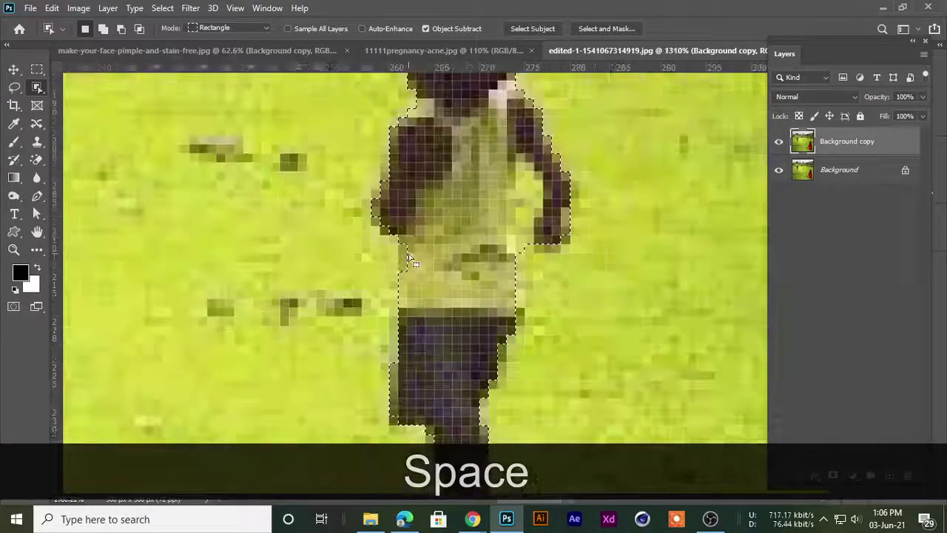
{"action": "scroll", "coordinate": [407, 259], "scroll_direction": "down", "scroll_amount": 4}
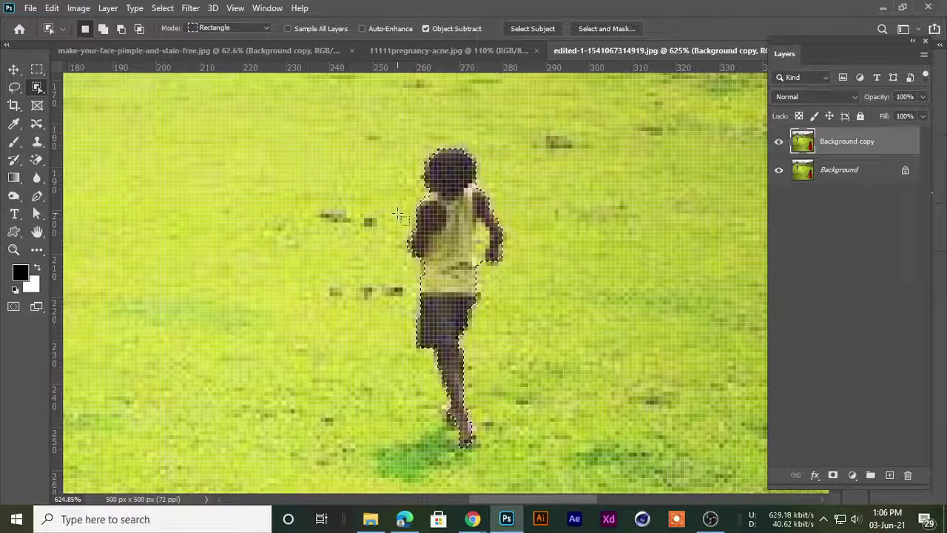
{"action": "scroll", "coordinate": [398, 215], "scroll_direction": "down", "scroll_amount": 1}
Activate the Move Tool and check the selection edge around the child's head at pixel level
{"action": "left_click", "coordinate": [13, 69]}
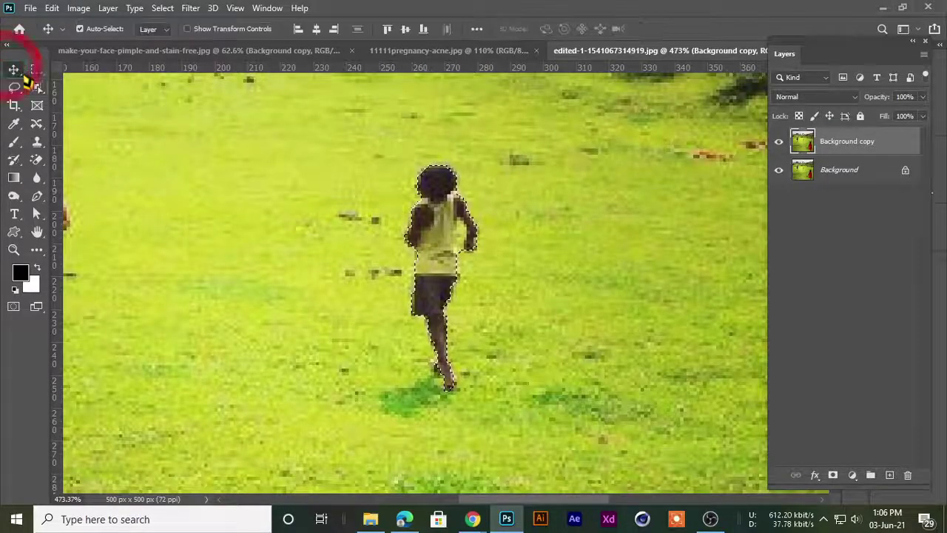
{"action": "scroll", "coordinate": [442, 215], "scroll_direction": "up", "scroll_amount": 7}
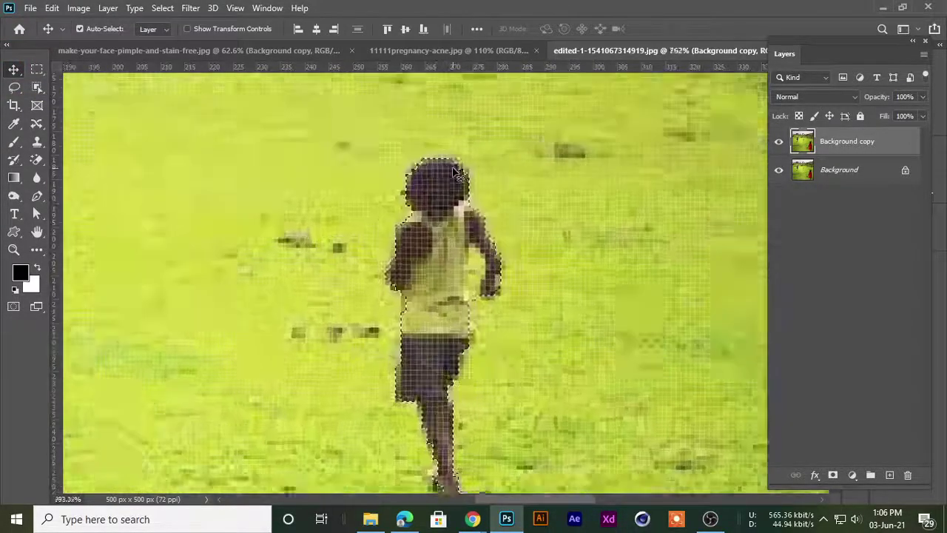
{"action": "scroll", "coordinate": [478, 169], "scroll_direction": "up", "scroll_amount": 2}
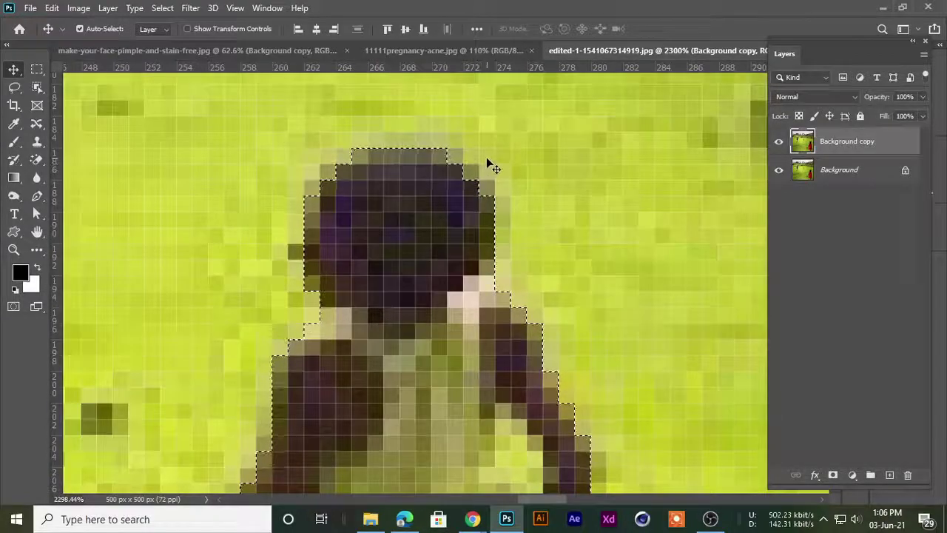
{"action": "scroll", "coordinate": [407, 218], "scroll_direction": "down", "scroll_amount": 6}
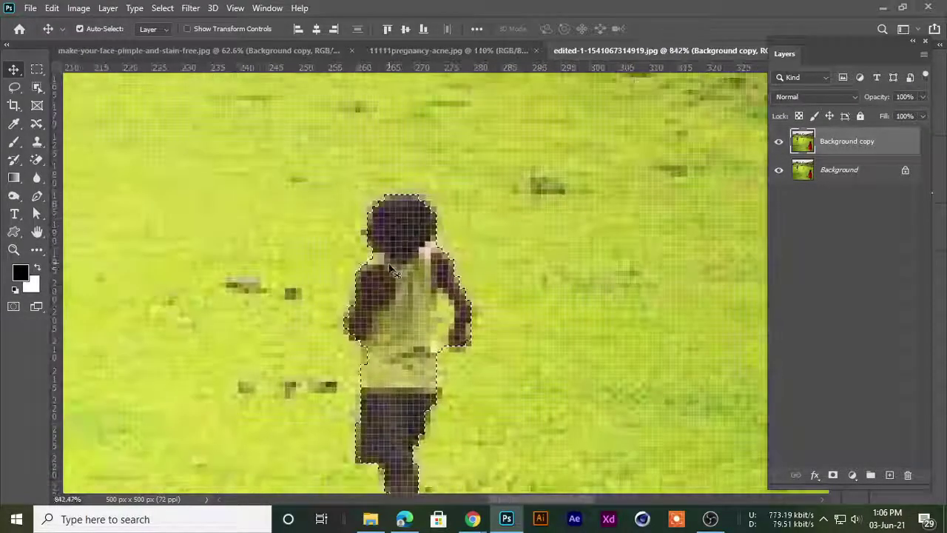
Expand the selection around the running child by 3 pixels
{"action": "left_click", "coordinate": [162, 8]}
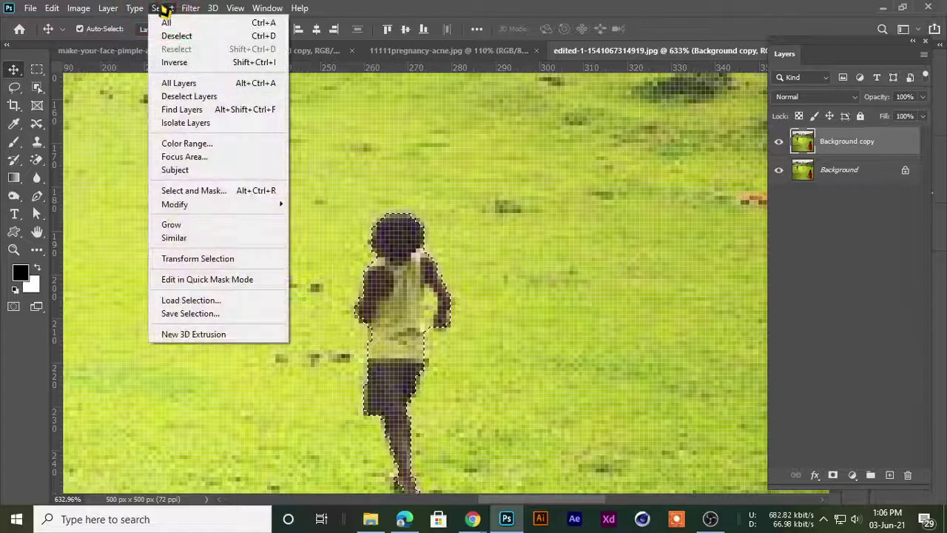
{"action": "mouse_move", "coordinate": [190, 207]}
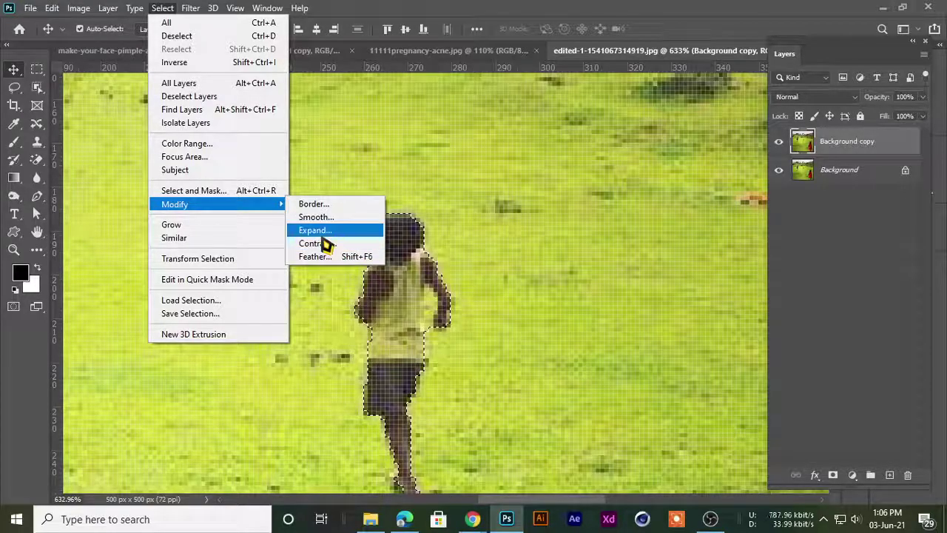
{"action": "left_click", "coordinate": [321, 234]}
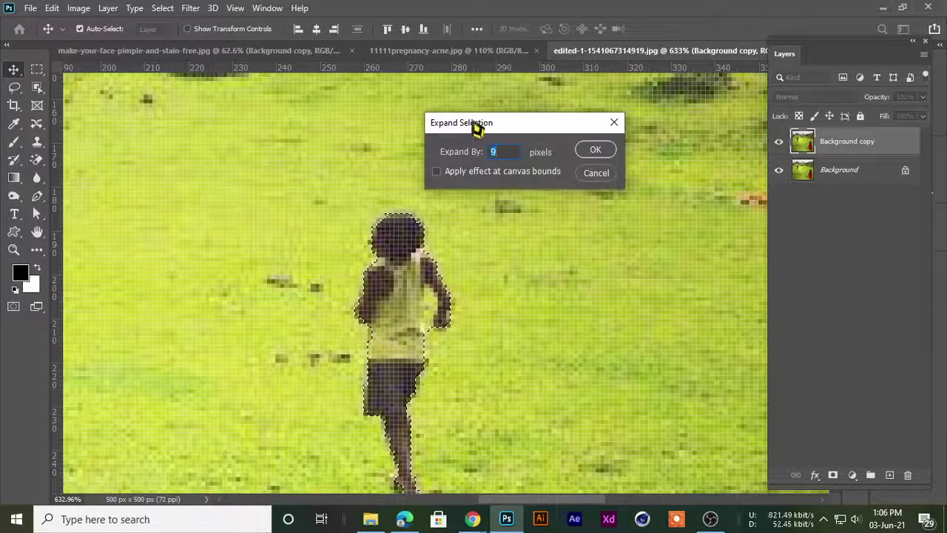
{"action": "left_click_drag", "start_coordinate": [476, 129], "coordinate": [436, 145]}
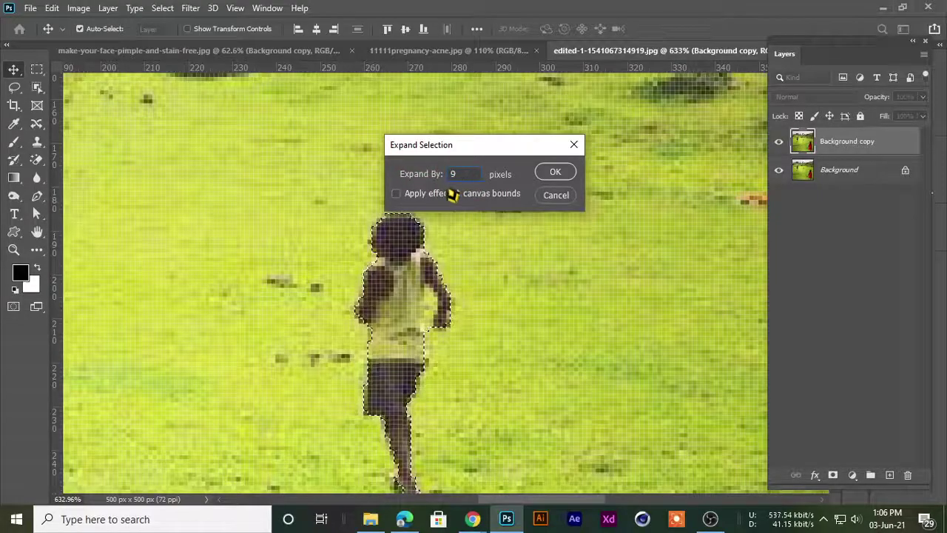
{"action": "double_click", "coordinate": [453, 175]}
{"action": "type", "text": "3"}
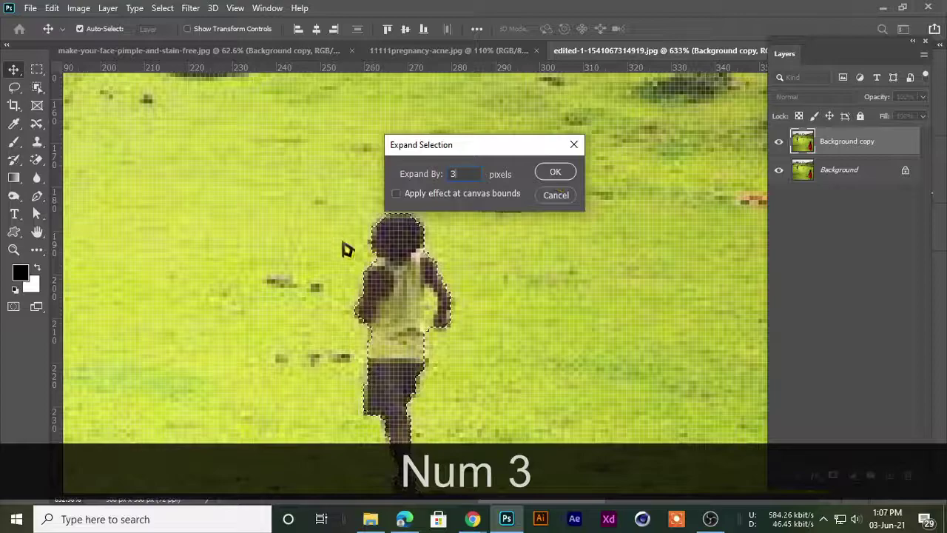
{"action": "left_click", "coordinate": [567, 174]}
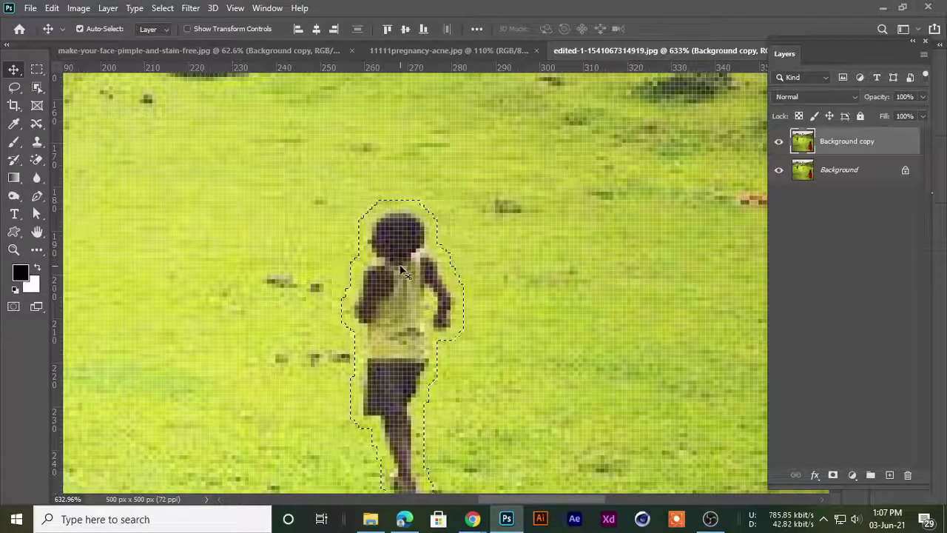
Undo the last expansion of the selection around the running child and expand the selection by 1 pixel instead
{"action": "scroll", "coordinate": [402, 271], "scroll_direction": "up", "scroll_amount": 4}
{"action": "scroll", "coordinate": [440, 243], "scroll_direction": "down", "scroll_amount": 5}
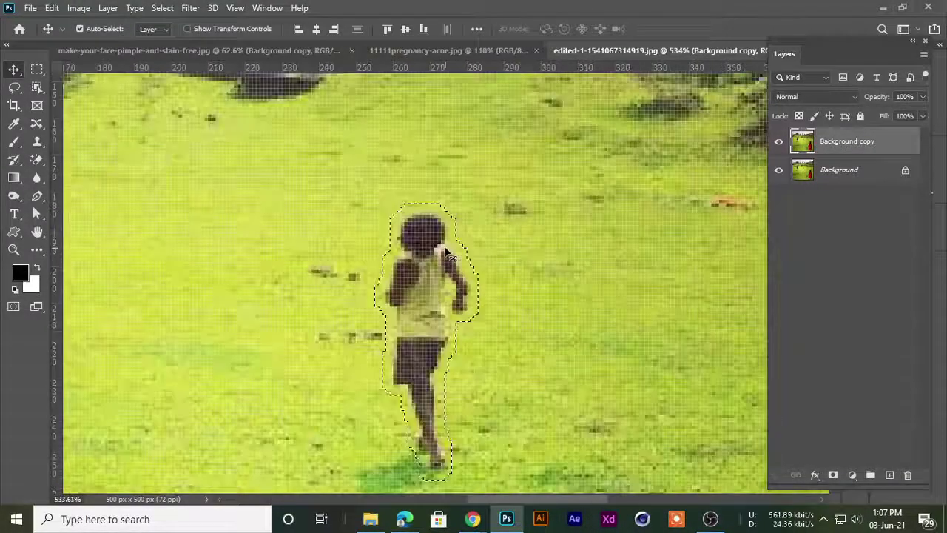
{"action": "scroll", "coordinate": [447, 254], "scroll_direction": "down", "scroll_amount": 1}
{"action": "key", "text": "ctrl+z"}
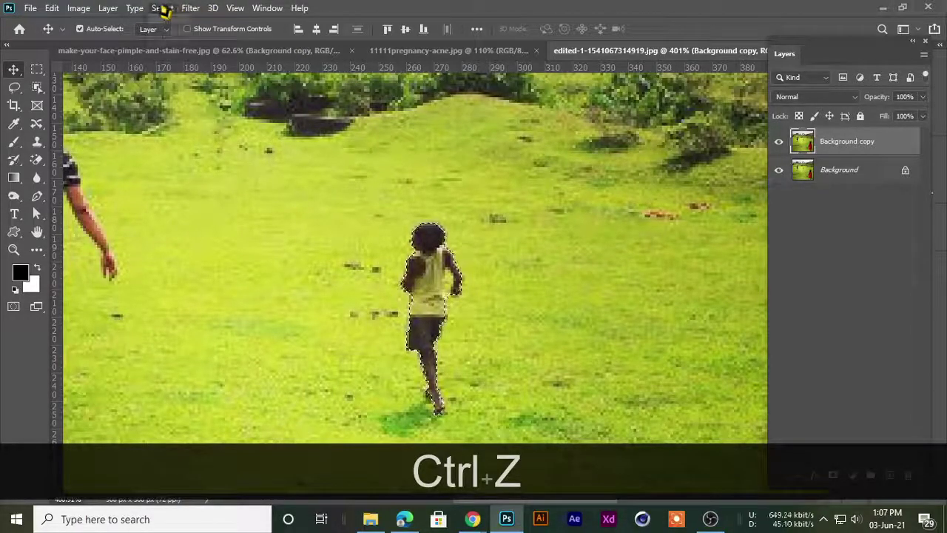
{"action": "left_click", "coordinate": [163, 8]}
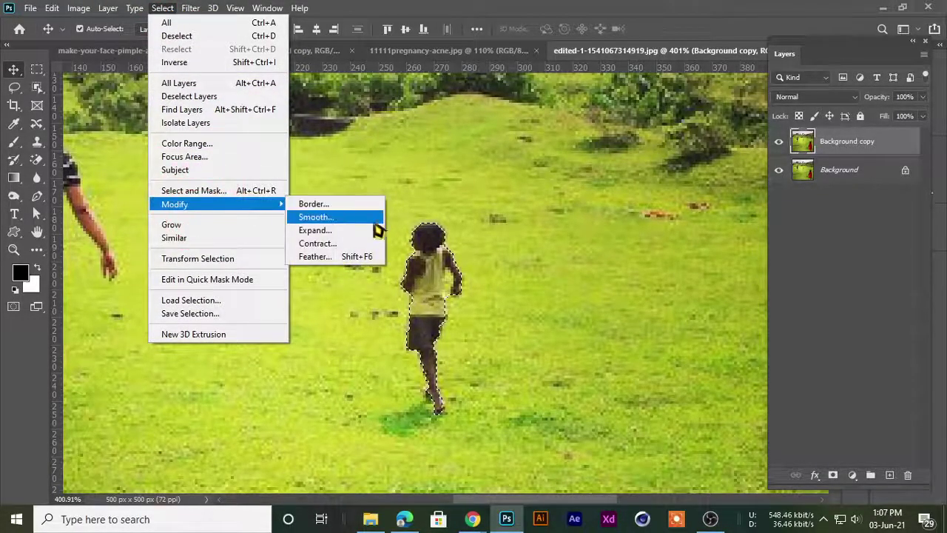
{"action": "left_click", "coordinate": [326, 232]}
{"action": "type", "text": "1"}
{"action": "left_click", "coordinate": [554, 172]}
Examine up close how tightly the expanded selection follows the child's outline
{"action": "scroll", "coordinate": [457, 276], "scroll_direction": "up", "scroll_amount": 3}
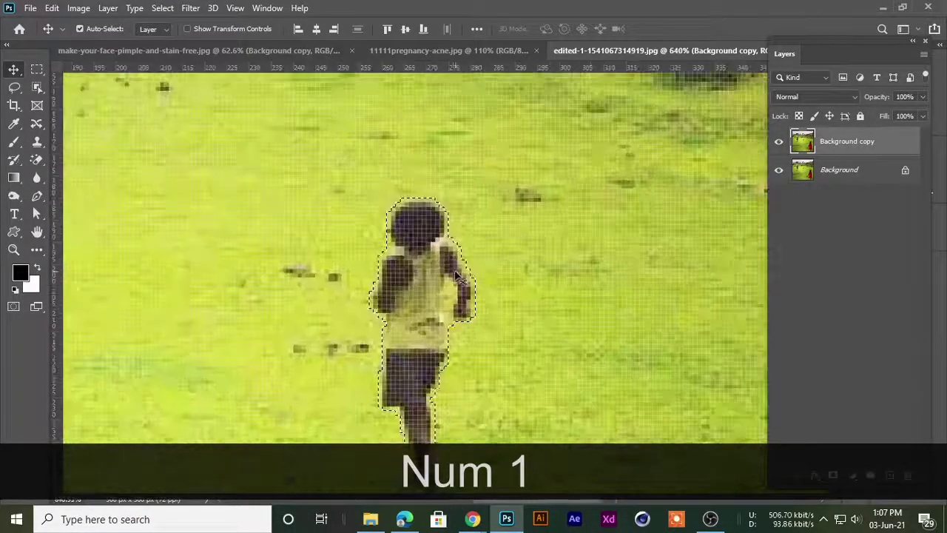
{"action": "scroll", "coordinate": [458, 274], "scroll_direction": "up", "scroll_amount": 3}
{"action": "scroll", "coordinate": [466, 274], "scroll_direction": "down", "scroll_amount": 3}
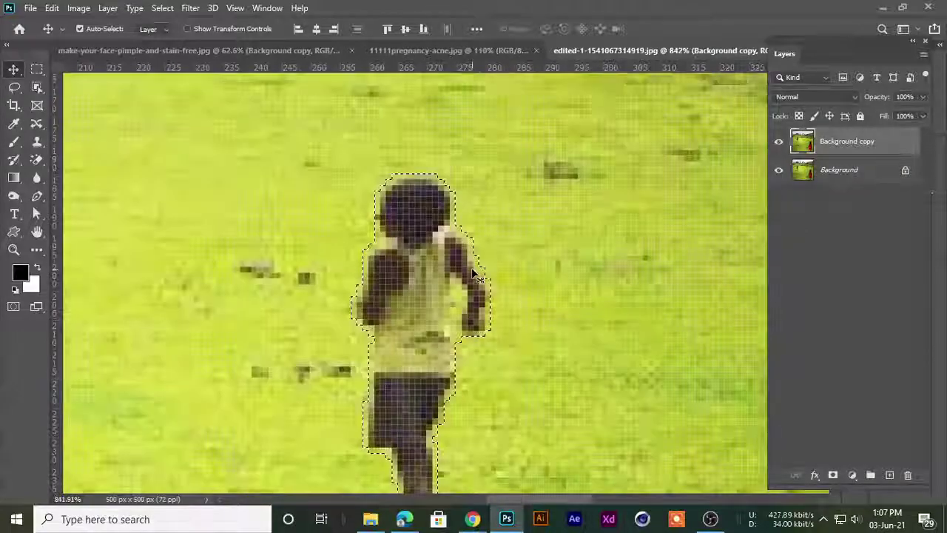
{"action": "scroll", "coordinate": [452, 255], "scroll_direction": "up", "scroll_amount": 2}
{"action": "scroll", "coordinate": [416, 263], "scroll_direction": "down", "scroll_amount": 4}
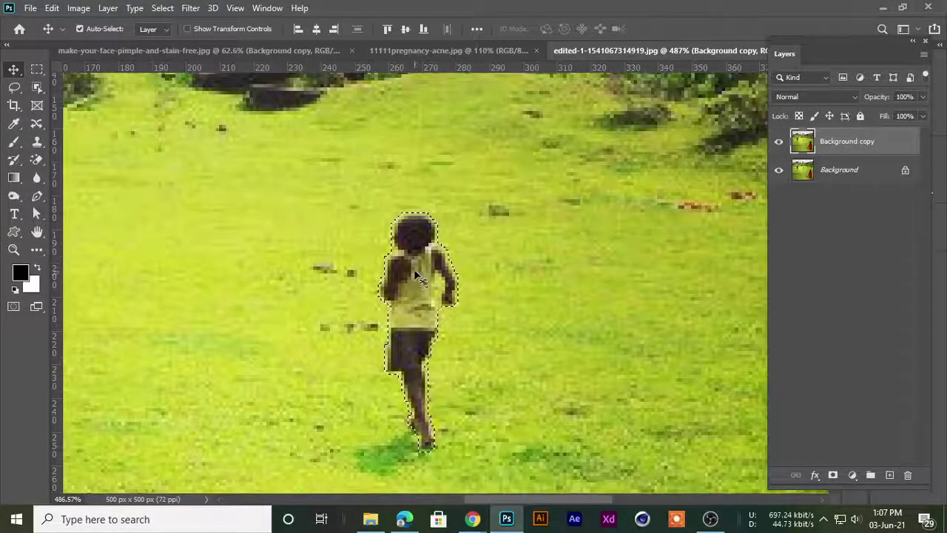
{"action": "scroll", "coordinate": [416, 274], "scroll_direction": "up", "scroll_amount": 1}
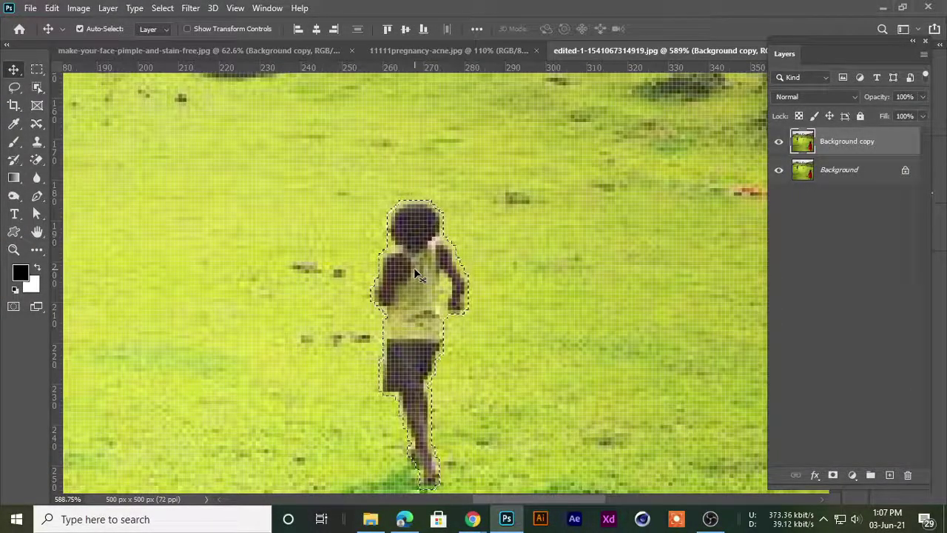
{"action": "scroll", "coordinate": [414, 274], "scroll_direction": "up", "scroll_amount": 3}
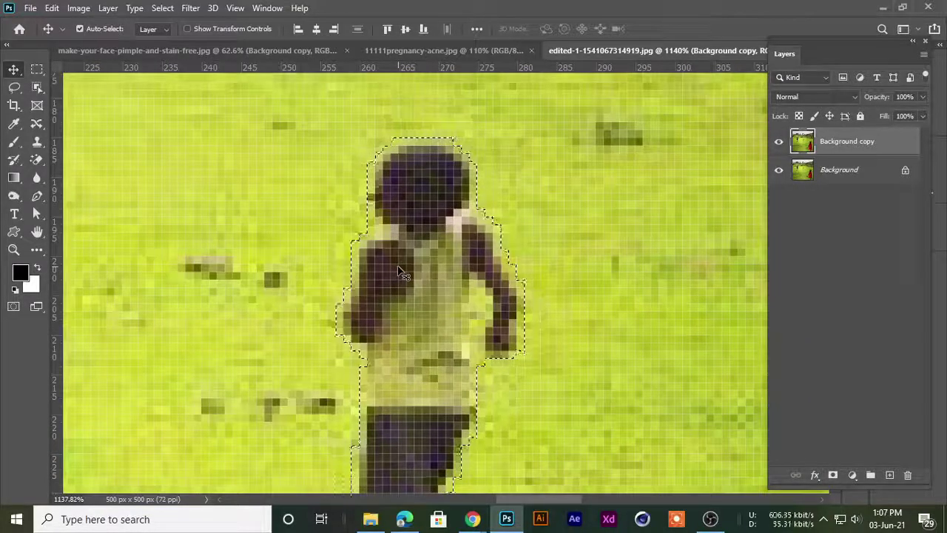
{"action": "scroll", "coordinate": [398, 267], "scroll_direction": "up", "scroll_amount": 2}
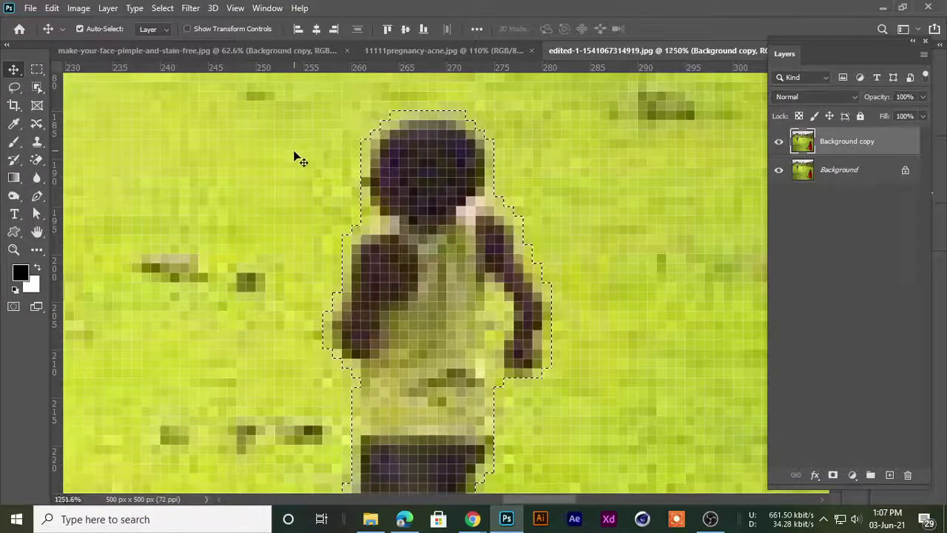
{"action": "scroll", "coordinate": [396, 268], "scroll_direction": "down", "scroll_amount": 8}
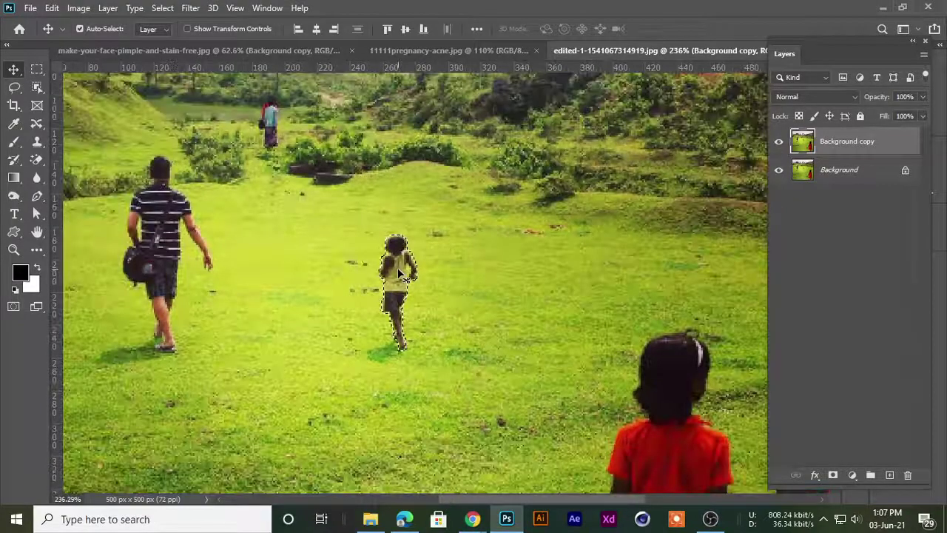
Activate the Content-Aware Move tool in Move mode with Sample All Layers enabled
{"action": "left_click", "coordinate": [37, 125]}
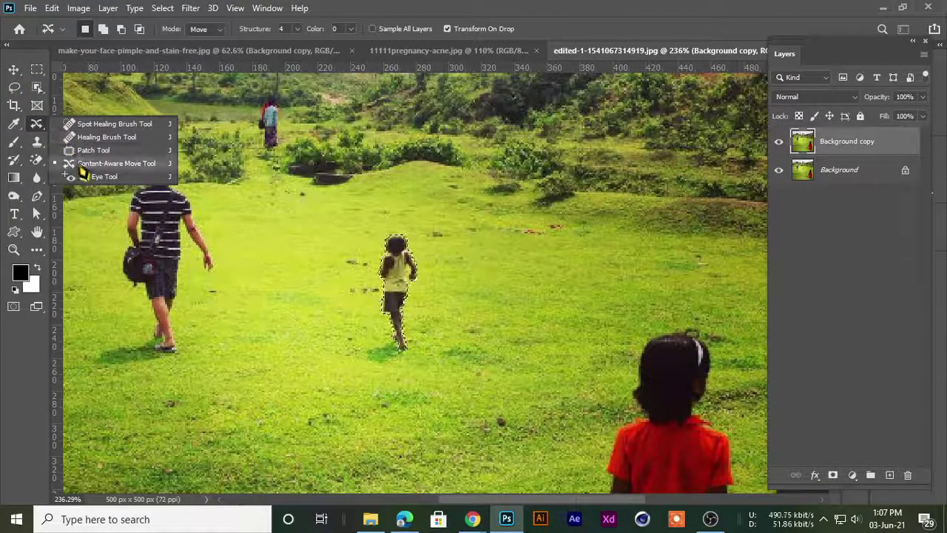
{"action": "left_click", "coordinate": [82, 151]}
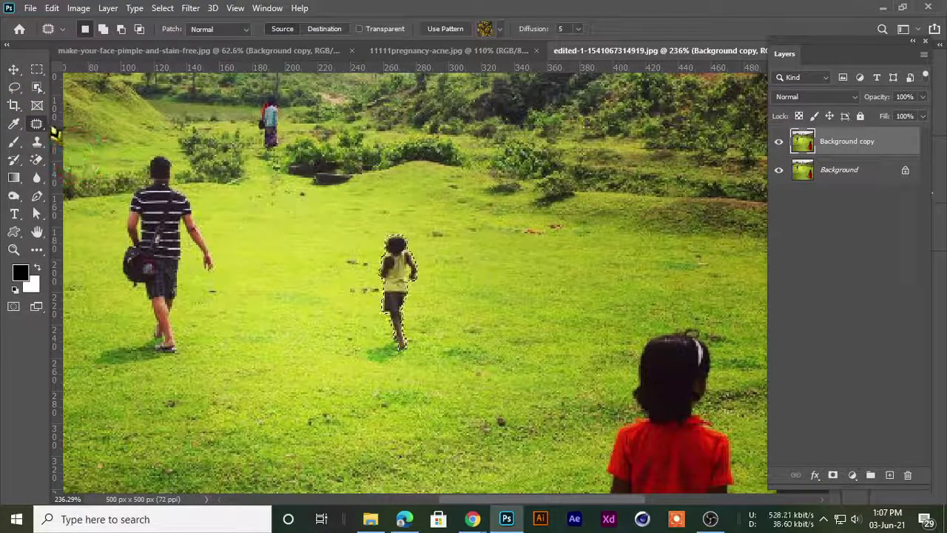
{"action": "right_click", "coordinate": [42, 123]}
{"action": "left_click", "coordinate": [86, 164]}
{"action": "scroll", "coordinate": [400, 266], "scroll_direction": "up", "scroll_amount": 3}
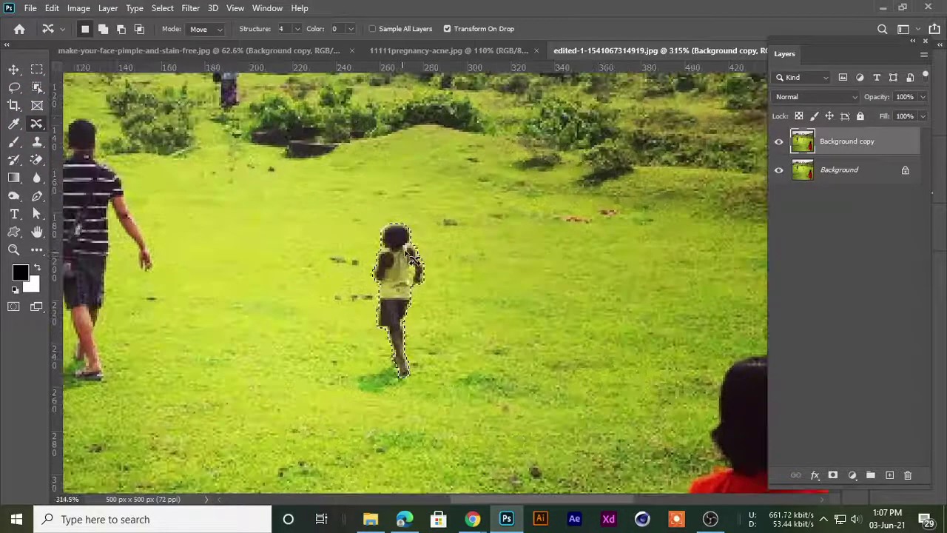
{"action": "scroll", "coordinate": [412, 257], "scroll_direction": "up", "scroll_amount": 1}
{"action": "left_click_drag", "start_coordinate": [393, 297], "coordinate": [560, 213]}
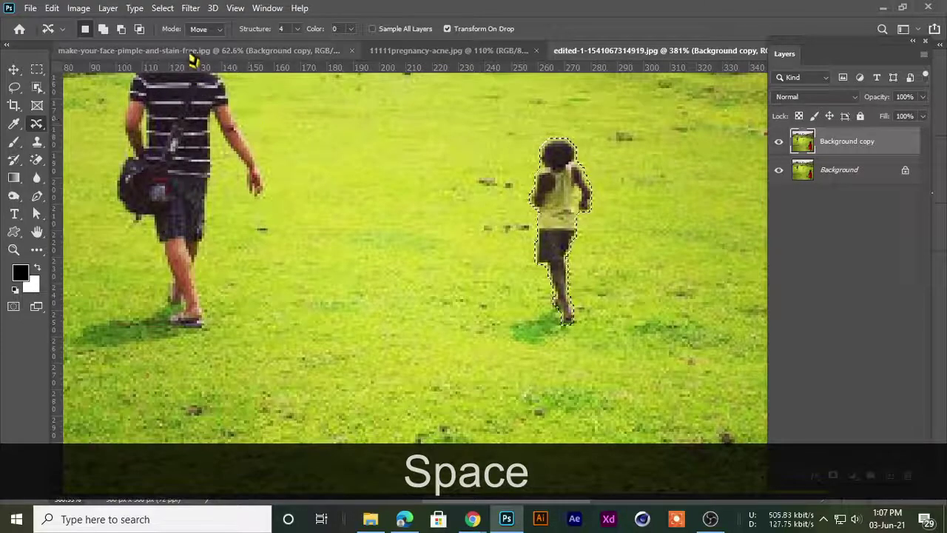
{"action": "left_click", "coordinate": [203, 31]}
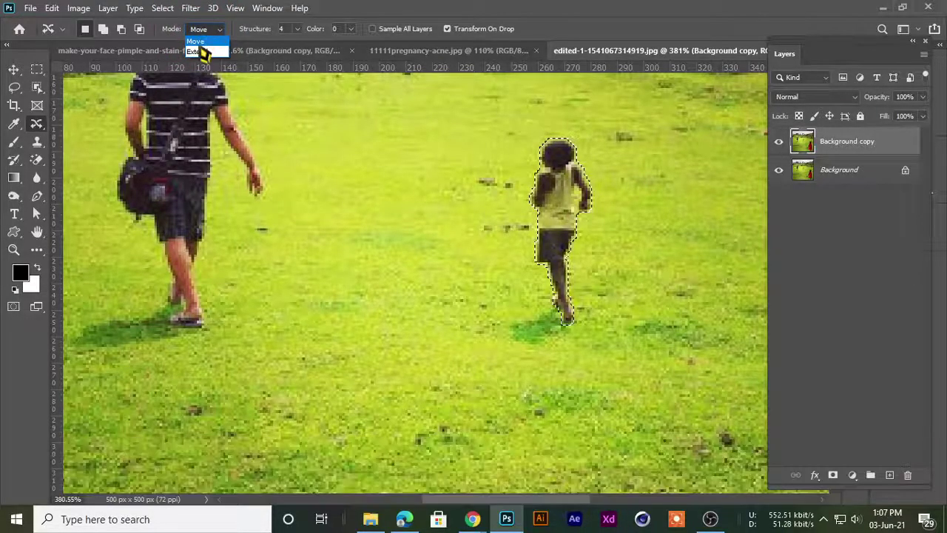
{"action": "left_click", "coordinate": [199, 42]}
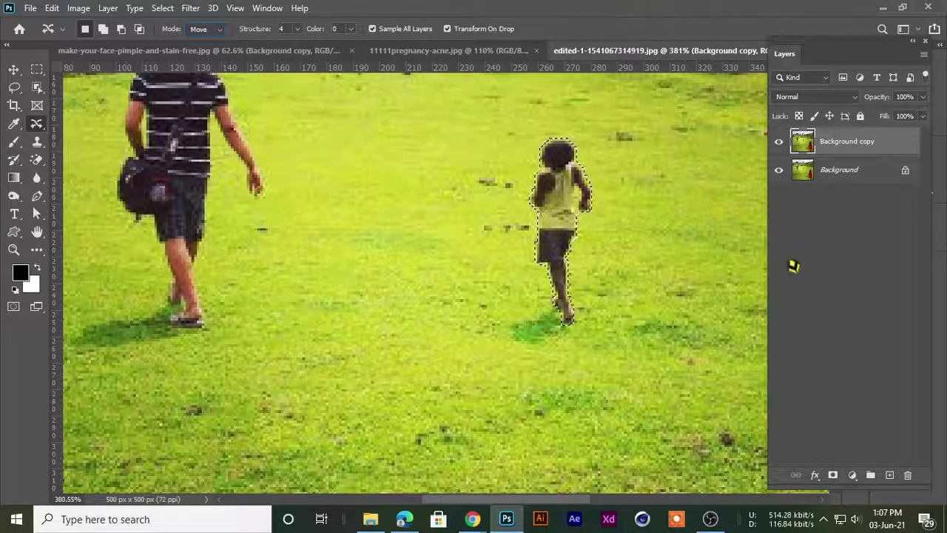
{"action": "left_click", "coordinate": [859, 280]}
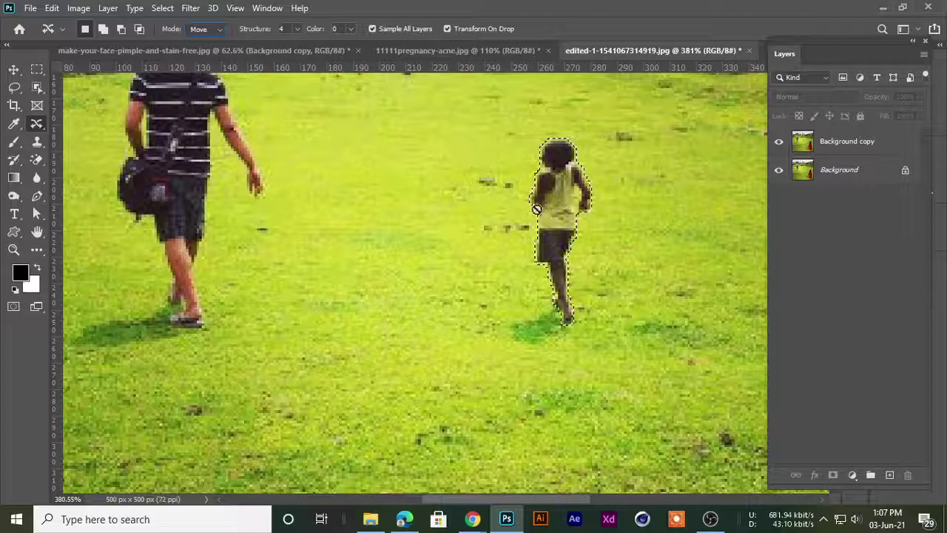
{"action": "key", "text": "Return"}
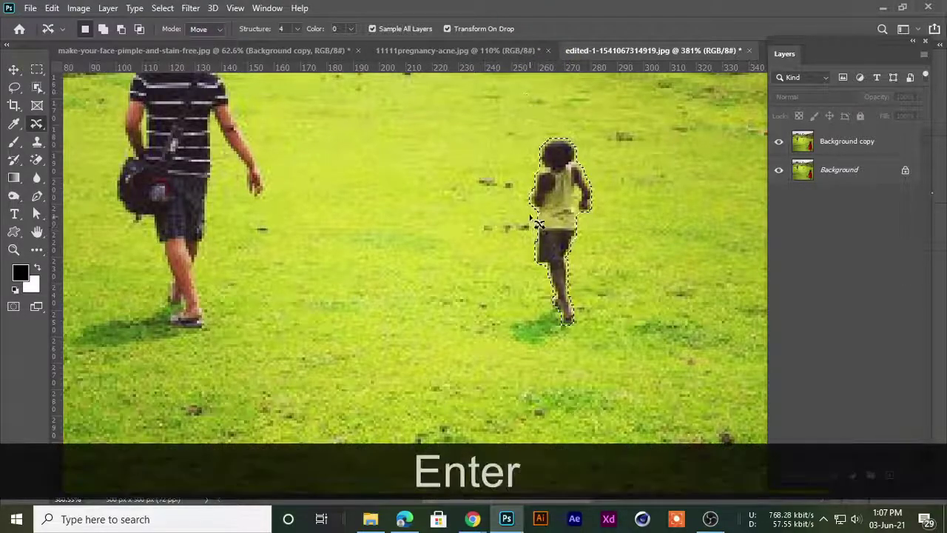
{"action": "scroll", "coordinate": [531, 222], "scroll_direction": "down", "scroll_amount": 2}
{"action": "scroll", "coordinate": [525, 233], "scroll_direction": "up", "scroll_amount": 2}
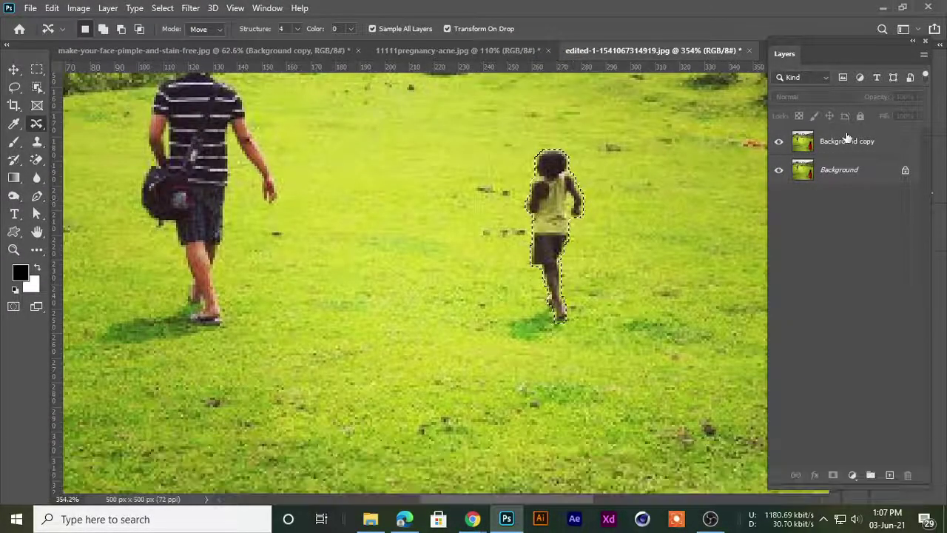
{"action": "left_click_drag", "start_coordinate": [565, 219], "coordinate": [339, 205]}
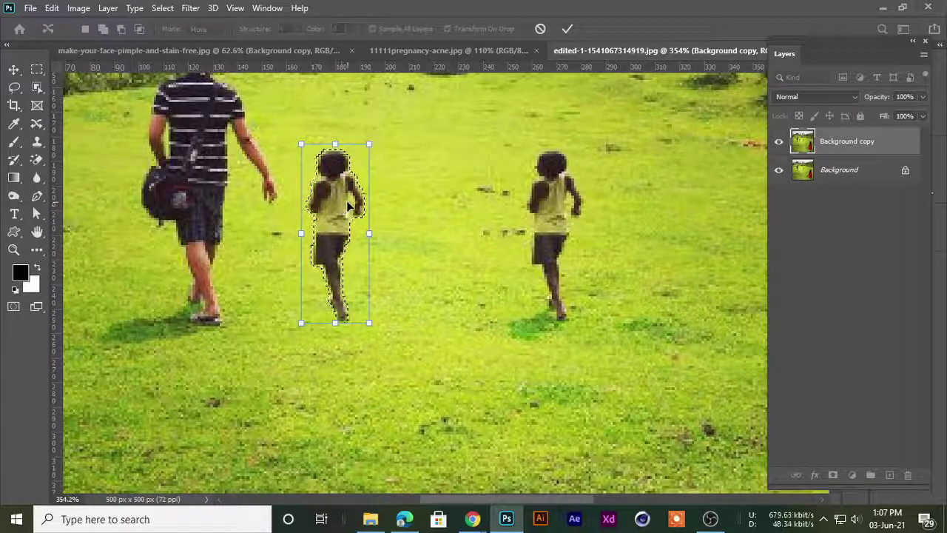
{"action": "left_click_drag", "start_coordinate": [370, 144], "coordinate": [417, 85]}
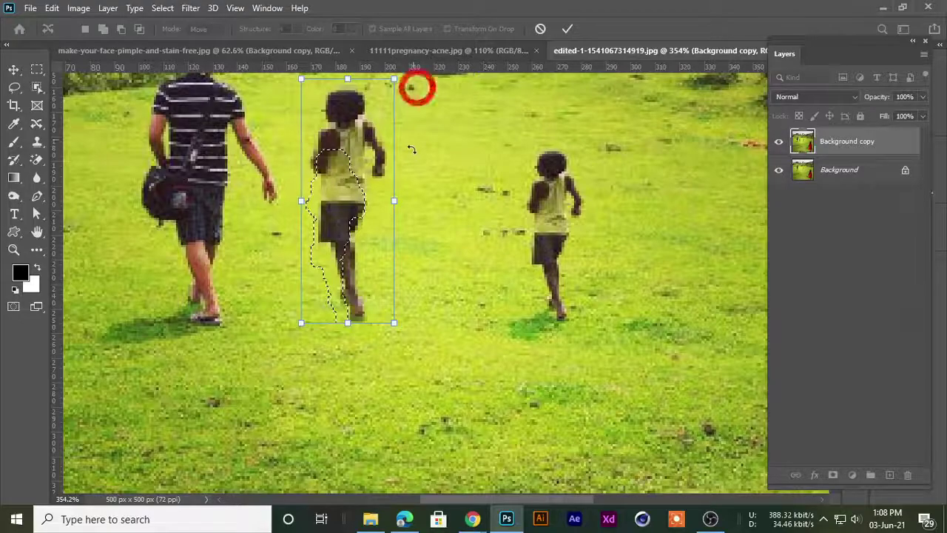
{"action": "left_click", "coordinate": [540, 29]}
Move the selected child beside the man in the striped shirt with Content-Aware Move and apply the transform
{"action": "left_click_drag", "start_coordinate": [550, 196], "coordinate": [333, 178]}
{"action": "key", "text": "Return"}
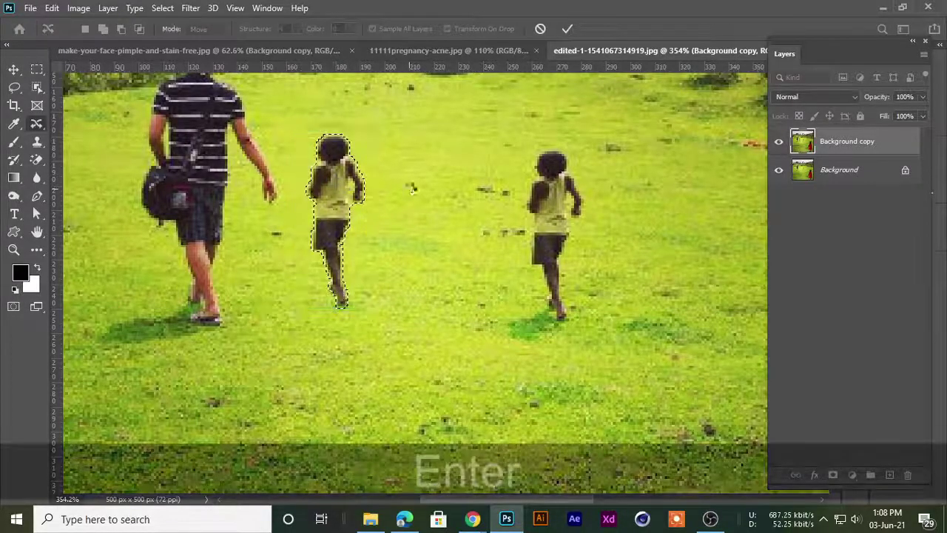
{"action": "scroll", "coordinate": [554, 241], "scroll_direction": "down", "scroll_amount": 6}
{"action": "scroll", "coordinate": [551, 242], "scroll_direction": "up", "scroll_amount": 3}
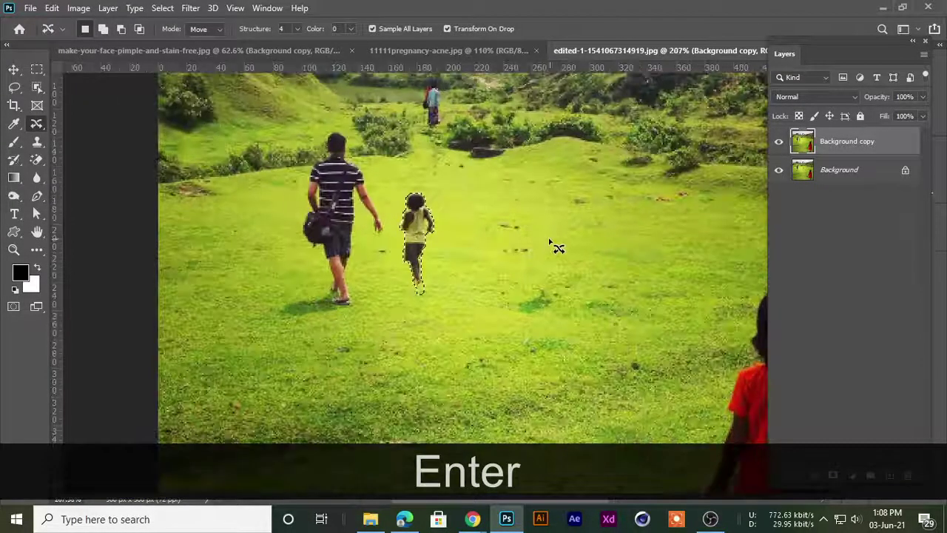
Inspect the grass where the child originally stood, and clear the selection around the moved child
{"action": "scroll", "coordinate": [553, 246], "scroll_direction": "up", "scroll_amount": 3}
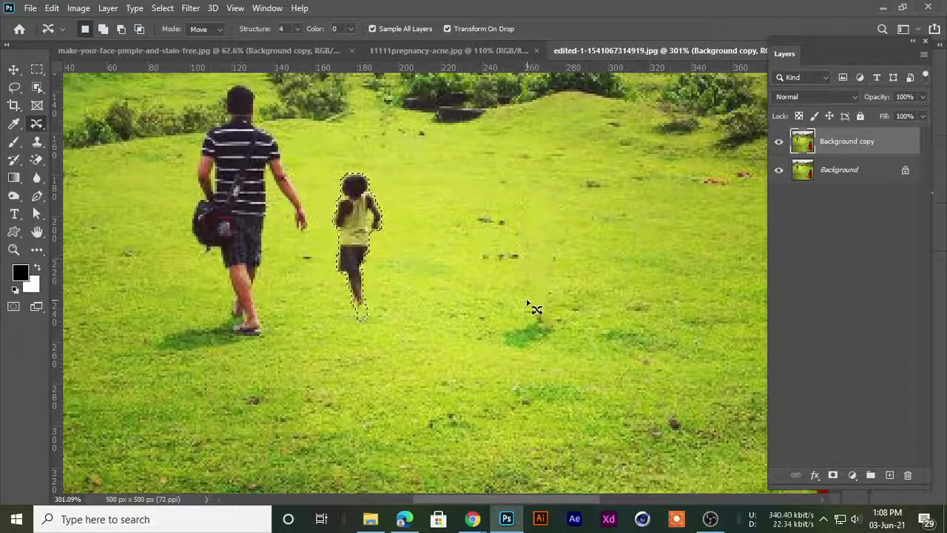
{"action": "scroll", "coordinate": [535, 310], "scroll_direction": "up", "scroll_amount": 2}
{"action": "scroll", "coordinate": [535, 310], "scroll_direction": "up", "scroll_amount": 2}
{"action": "scroll", "coordinate": [536, 310], "scroll_direction": "down", "scroll_amount": 2}
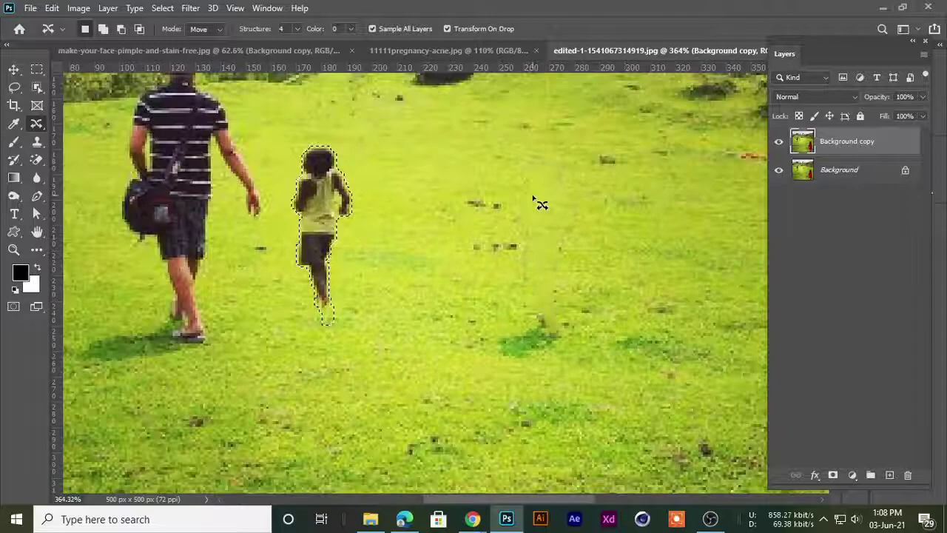
{"action": "scroll", "coordinate": [537, 204], "scroll_direction": "up", "scroll_amount": 3}
{"action": "scroll", "coordinate": [537, 211], "scroll_direction": "down", "scroll_amount": 3}
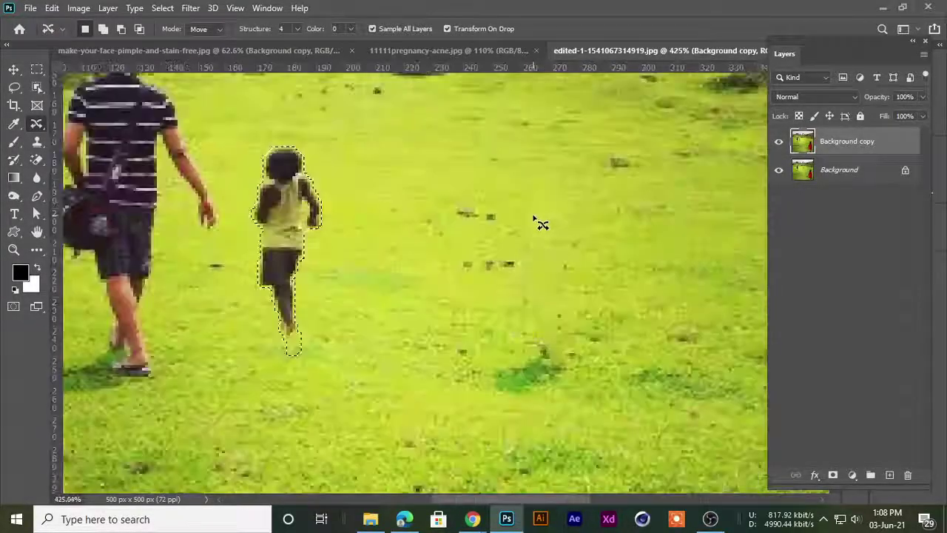
{"action": "scroll", "coordinate": [539, 225], "scroll_direction": "down", "scroll_amount": 2}
{"action": "key", "text": "ctrl+d"}
{"action": "scroll", "coordinate": [544, 245], "scroll_direction": "down", "scroll_amount": 2}
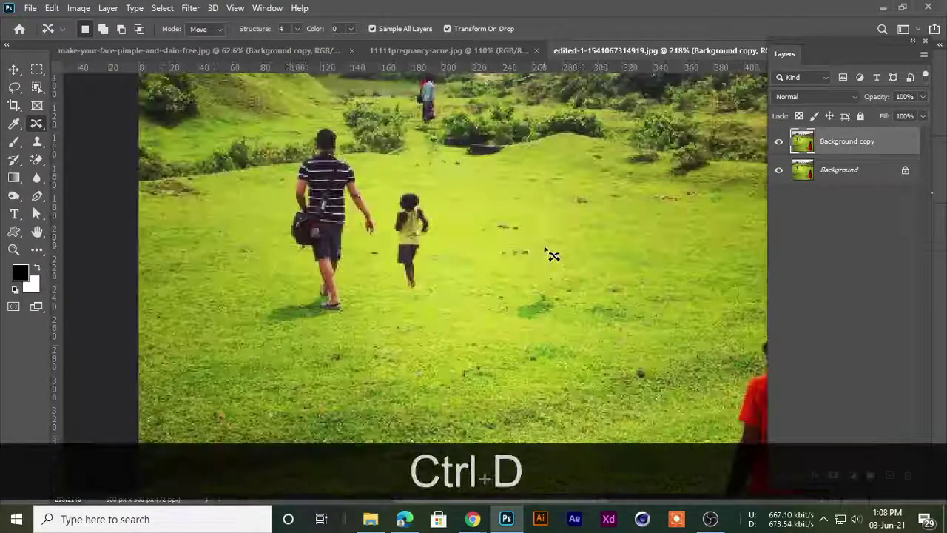
Examine the moved child and the filled grass area for leftover traces, both close up and in the wider scene
{"action": "scroll", "coordinate": [551, 274], "scroll_direction": "down", "scroll_amount": 2}
{"action": "scroll", "coordinate": [563, 243], "scroll_direction": "up", "scroll_amount": 4}
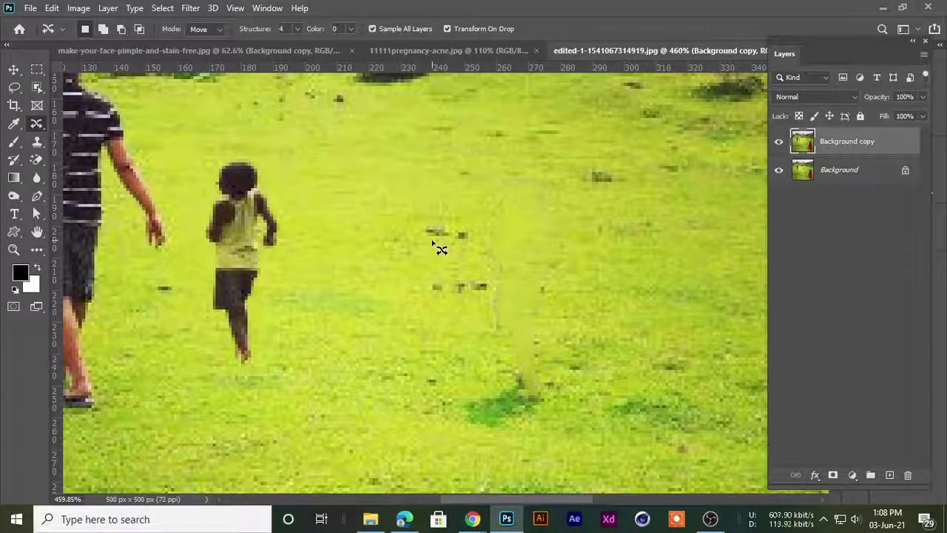
{"action": "scroll", "coordinate": [442, 252], "scroll_direction": "up", "scroll_amount": 1}
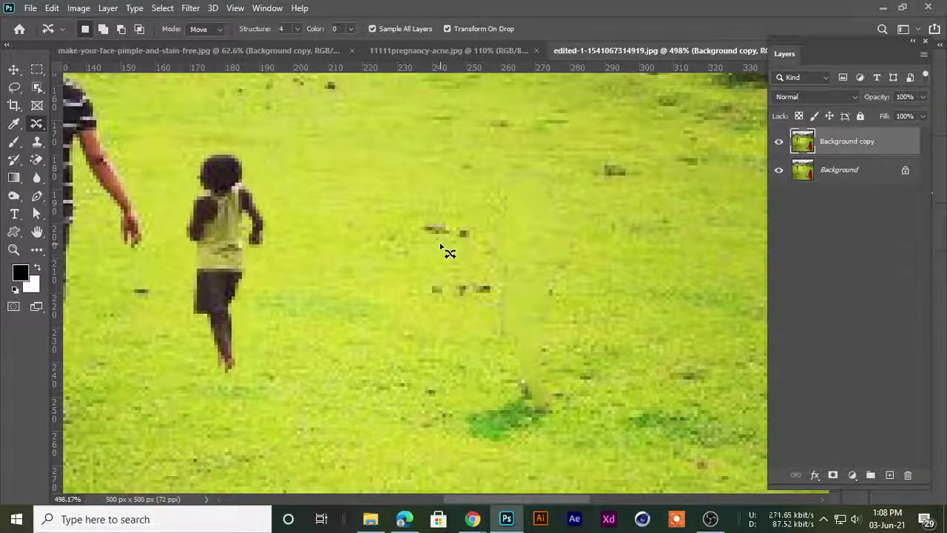
{"action": "scroll", "coordinate": [446, 250], "scroll_direction": "down", "scroll_amount": 4}
{"action": "scroll", "coordinate": [447, 249], "scroll_direction": "up", "scroll_amount": 3}
{"action": "scroll", "coordinate": [448, 255], "scroll_direction": "down", "scroll_amount": 1}
{"action": "scroll", "coordinate": [448, 259], "scroll_direction": "up", "scroll_amount": 2}
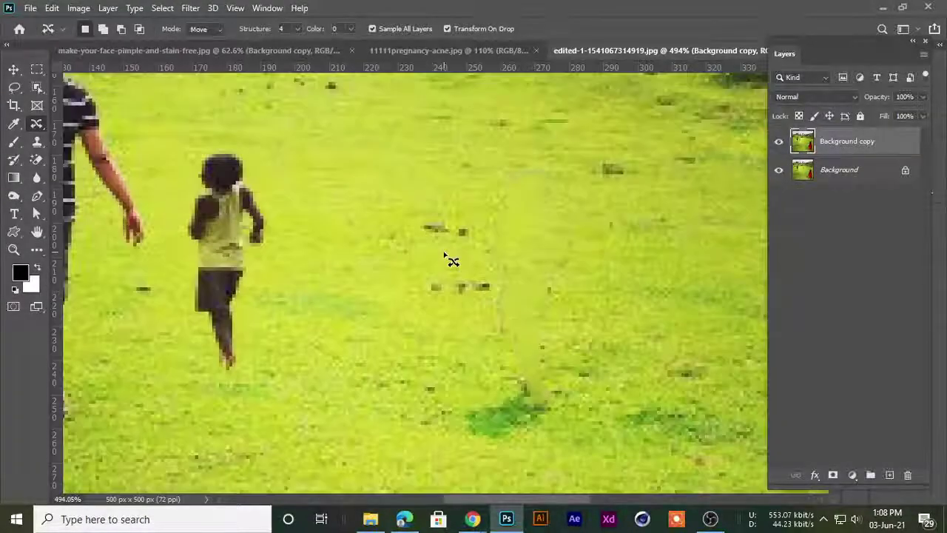
{"action": "scroll", "coordinate": [455, 259], "scroll_direction": "down", "scroll_amount": 3}
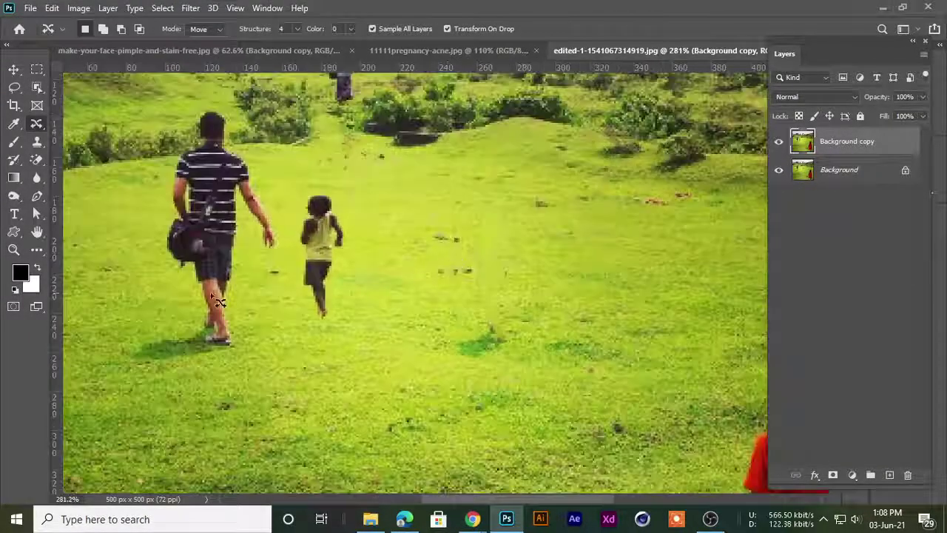
Paint over the leftover traces in the grass where the child stood using the Spot Healing Brush at size 15
{"action": "left_click", "coordinate": [36, 141]}
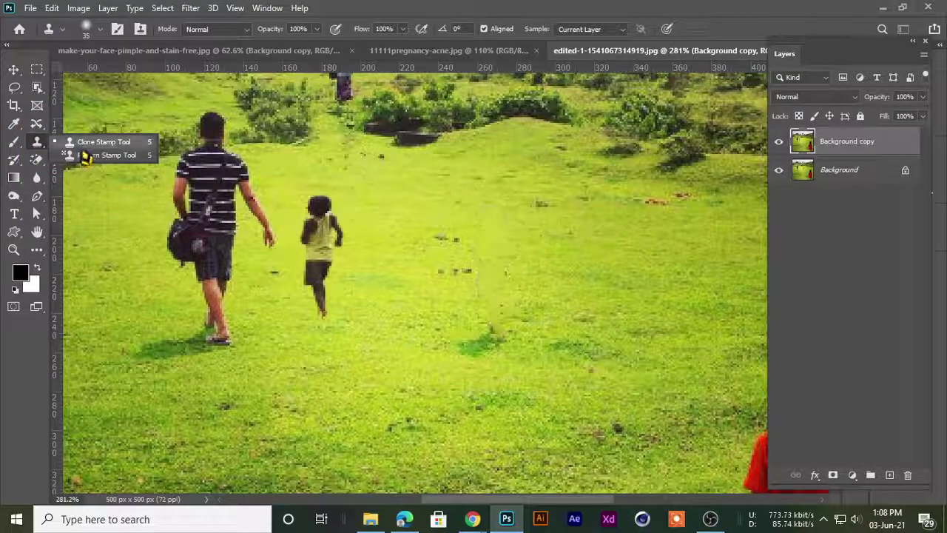
{"action": "right_click", "coordinate": [34, 123]}
{"action": "left_click", "coordinate": [81, 124]}
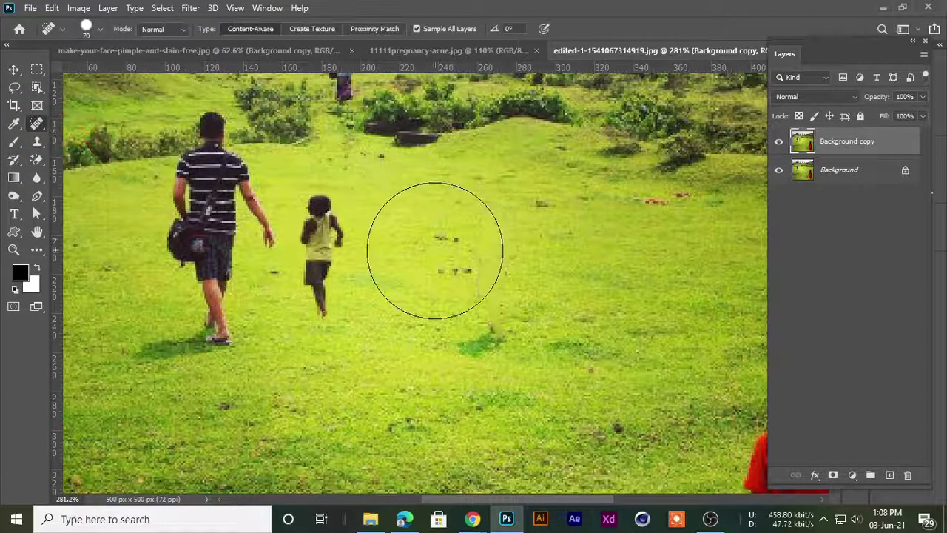
{"action": "scroll", "coordinate": [435, 252], "scroll_direction": "up", "scroll_amount": 2}
{"action": "key", "text": "["}
{"action": "key", "text": "["}
{"action": "key", "text": "["}
{"action": "scroll", "coordinate": [466, 226], "scroll_direction": "up", "scroll_amount": 3}
{"action": "key", "text": "["}
{"action": "key", "text": "["}
{"action": "key", "text": "["}
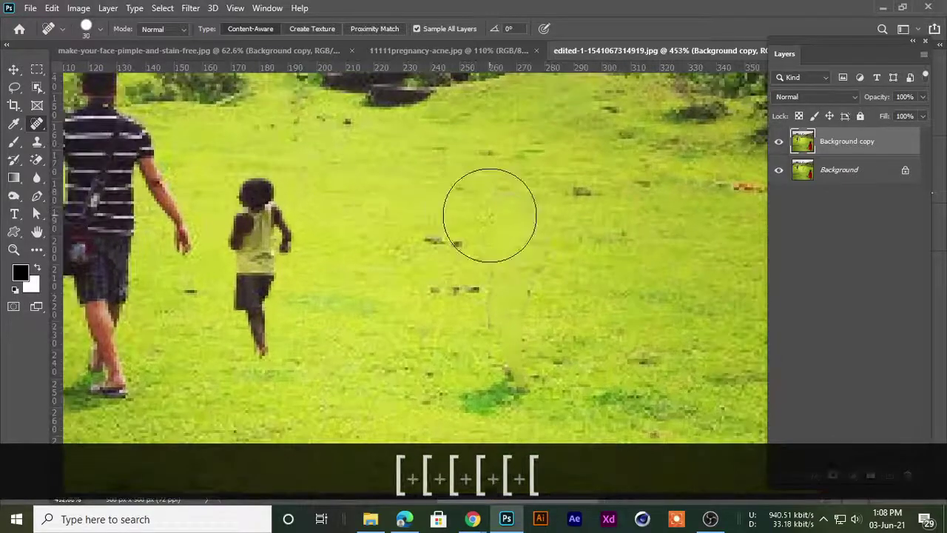
{"action": "scroll", "coordinate": [489, 215], "scroll_direction": "up", "scroll_amount": 3}
{"action": "key", "text": "["}
{"action": "key", "text": "["}
{"action": "key", "text": "["}
{"action": "mouse_move", "coordinate": [496, 211]}
{"action": "left_mouse_down"}
{"action": "mouse_move", "coordinate": [510, 246]}
{"action": "mouse_move", "coordinate": [499, 333]}
{"action": "left_mouse_up"}
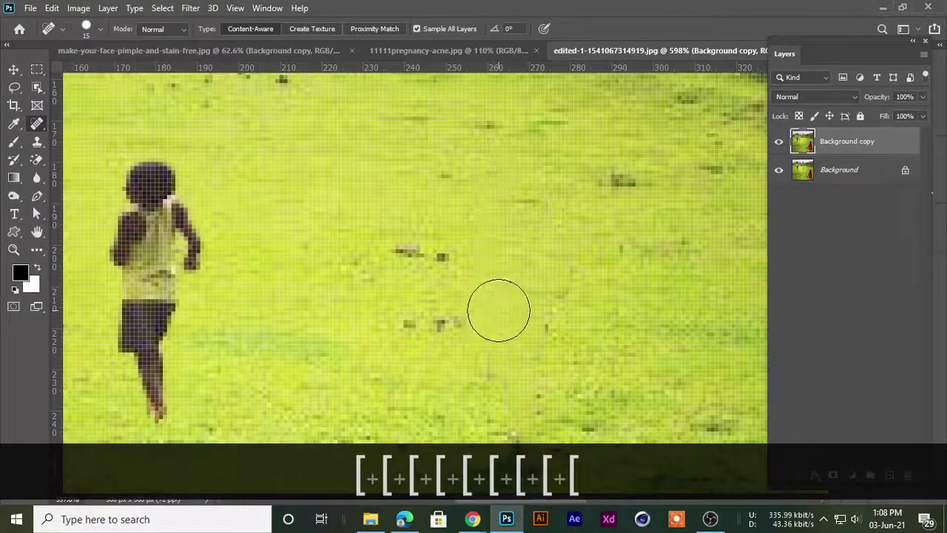
{"action": "scroll", "coordinate": [499, 310], "scroll_direction": "down", "scroll_amount": 2}
{"action": "left_click", "coordinate": [524, 436]}
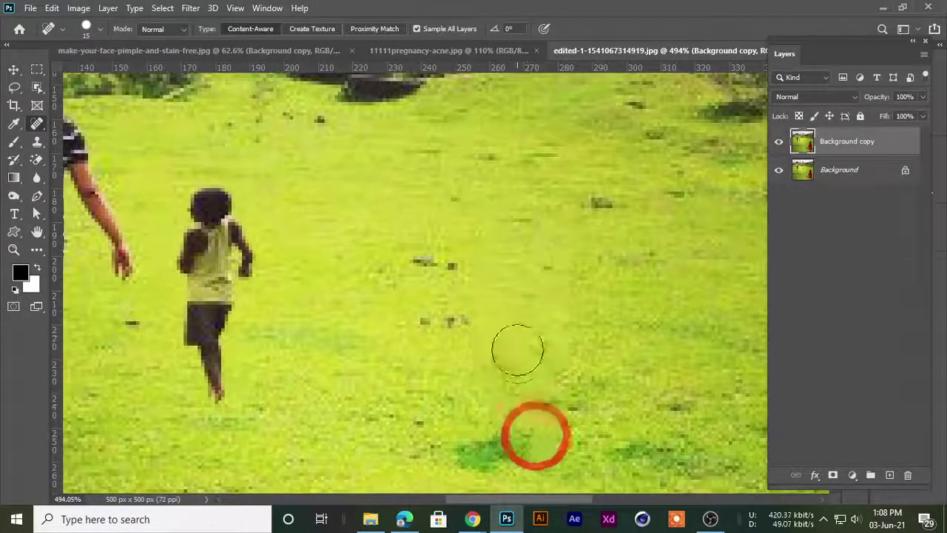
{"action": "scroll", "coordinate": [512, 358], "scroll_direction": "down", "scroll_amount": 2}
{"action": "scroll", "coordinate": [513, 358], "scroll_direction": "down", "scroll_amount": 2}
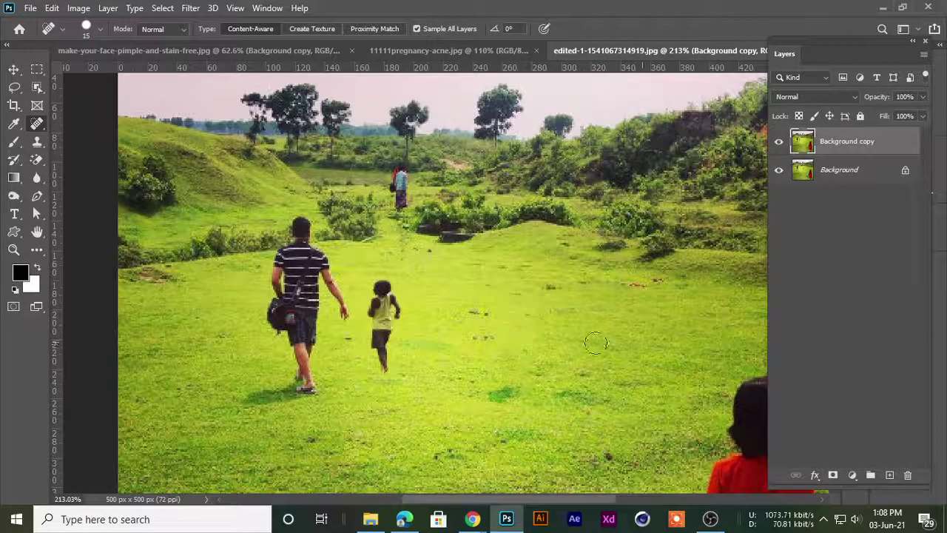
Retouch the remaining marks in the filled grass with the Healing Brush at size 15, sampling clean grass nearby
{"action": "scroll", "coordinate": [563, 337], "scroll_direction": "up", "scroll_amount": 3}
{"action": "right_click", "coordinate": [37, 131]}
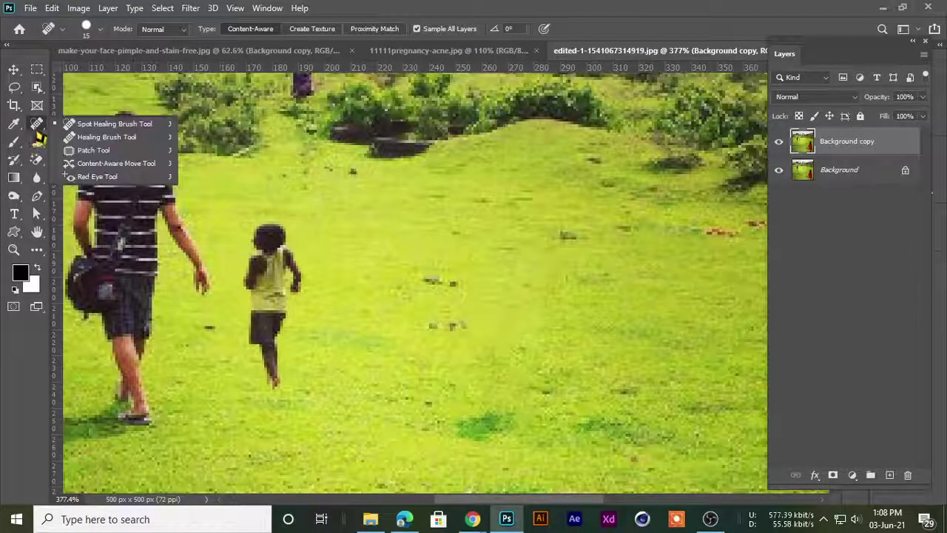
{"action": "left_click", "coordinate": [83, 137]}
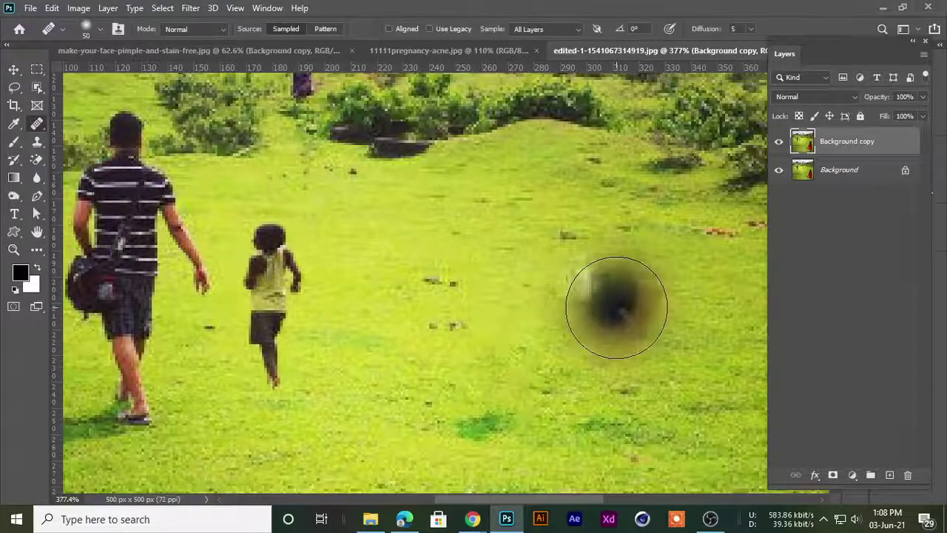
{"action": "key", "text": "bracketleft"}
{"action": "key", "text": "bracketleft"}
{"action": "key", "text": "bracketleft"}
{"action": "key", "text": "bracketleft"}
{"action": "key", "text": "bracketleft"}
{"action": "key", "text": "bracketleft"}
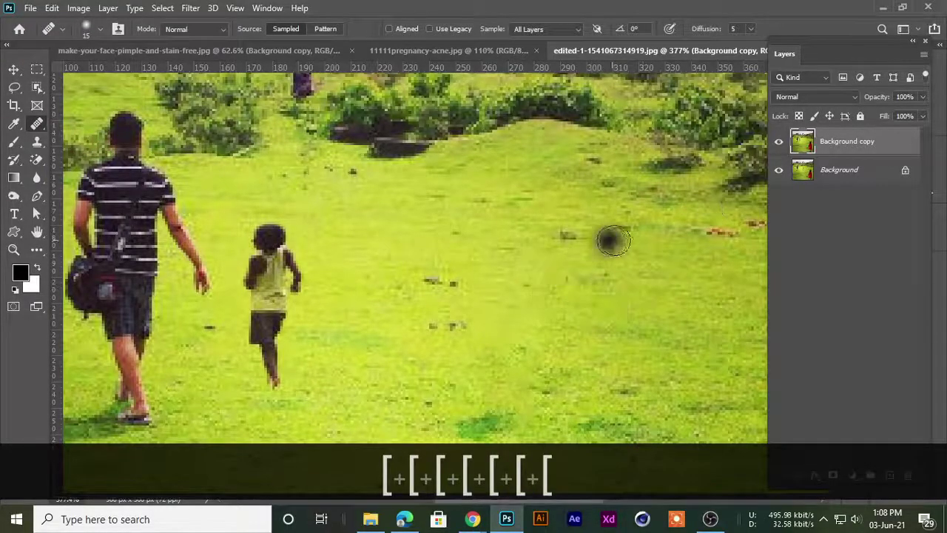
{"action": "key", "text": "alt"}
{"action": "left_click_drag", "start_coordinate": [466, 307], "coordinate": [466, 295]}
{"action": "left_click", "coordinate": [492, 321]}
{"action": "left_click", "coordinate": [620, 279], "text": "alt"}
{"action": "left_click_drag", "start_coordinate": [521, 263], "coordinate": [491, 264]}
{"action": "mouse_move", "coordinate": [468, 322]}
{"action": "left_mouse_down"}
{"action": "mouse_move", "coordinate": [514, 410]}
{"action": "mouse_move", "coordinate": [535, 346]}
{"action": "mouse_move", "coordinate": [461, 301]}
{"action": "mouse_move", "coordinate": [516, 278]}
{"action": "mouse_move", "coordinate": [533, 323]}
{"action": "mouse_move", "coordinate": [540, 257]}
{"action": "left_mouse_up"}
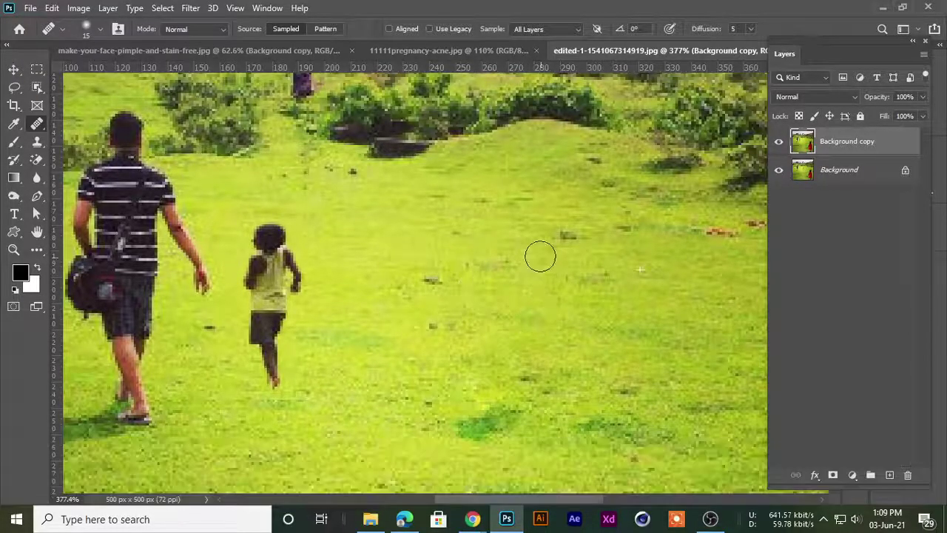
Examine the retouched grass and the relocated child, both close up and in the whole scene
{"action": "scroll", "coordinate": [485, 336], "scroll_direction": "down", "scroll_amount": 5}
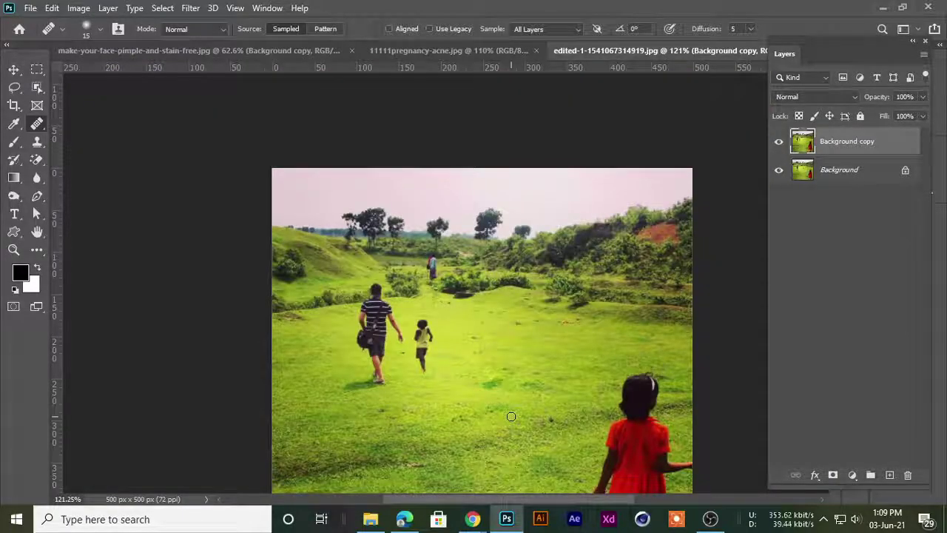
{"action": "scroll", "coordinate": [441, 346], "scroll_direction": "up", "scroll_amount": 2}
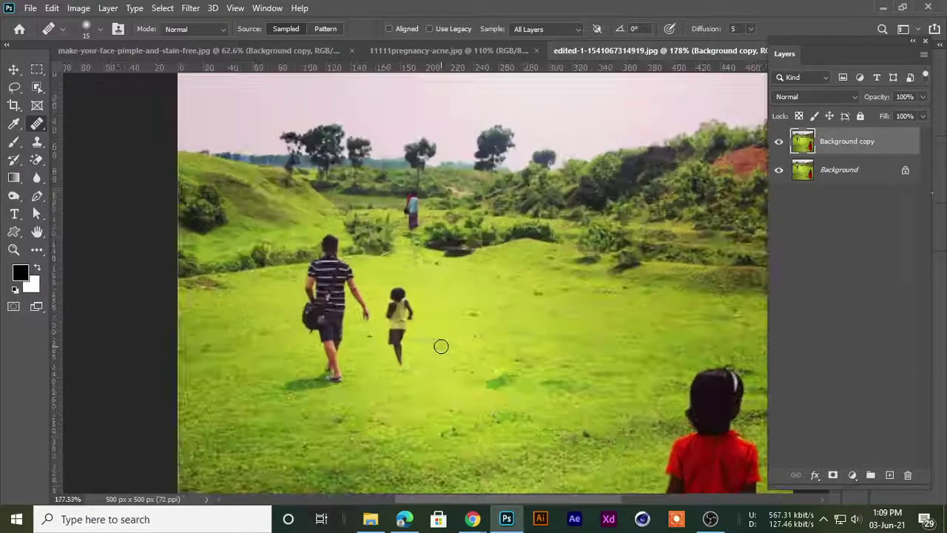
{"action": "scroll", "coordinate": [541, 332], "scroll_direction": "up", "scroll_amount": 1}
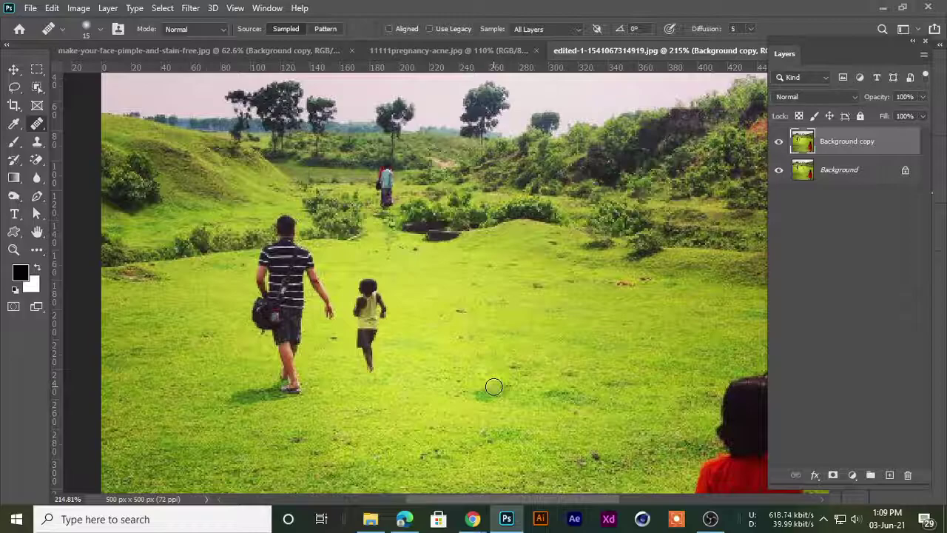
{"action": "scroll", "coordinate": [413, 365], "scroll_direction": "up", "scroll_amount": 1}
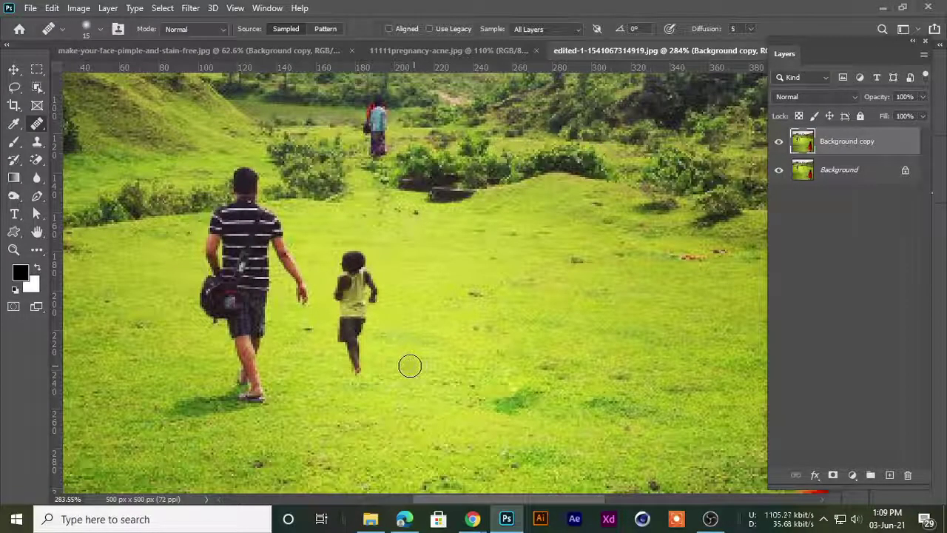
{"action": "scroll", "coordinate": [279, 315], "scroll_direction": "down", "scroll_amount": 3}
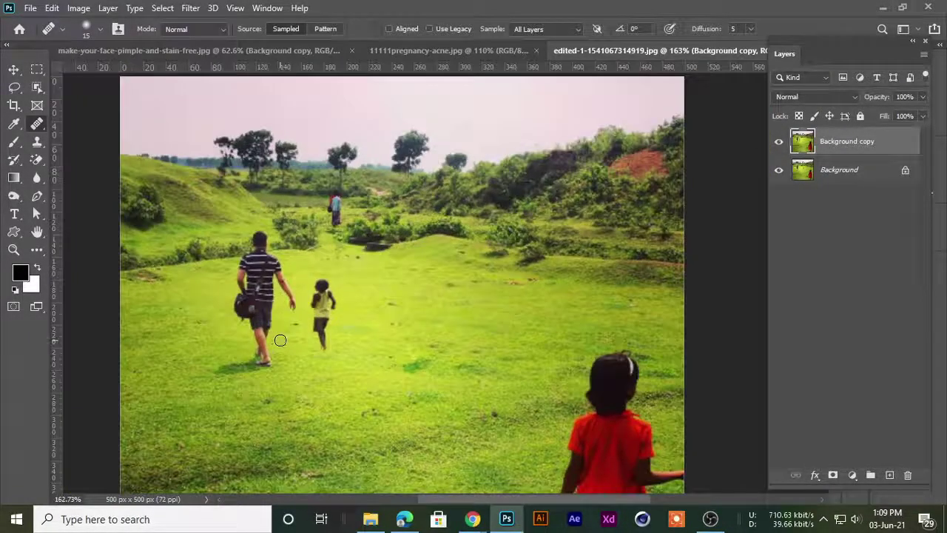
{"action": "scroll", "coordinate": [280, 340], "scroll_direction": "down", "scroll_amount": 1}
Delete the retouched Background copy layer and duplicate the original Background layer as a fresh working copy
{"action": "right_click", "coordinate": [36, 124]}
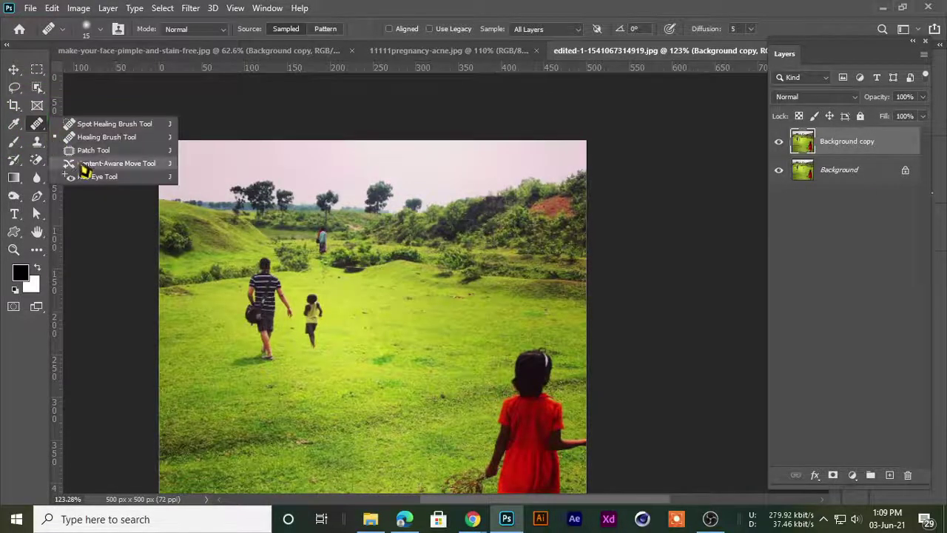
{"action": "left_click", "coordinate": [81, 164]}
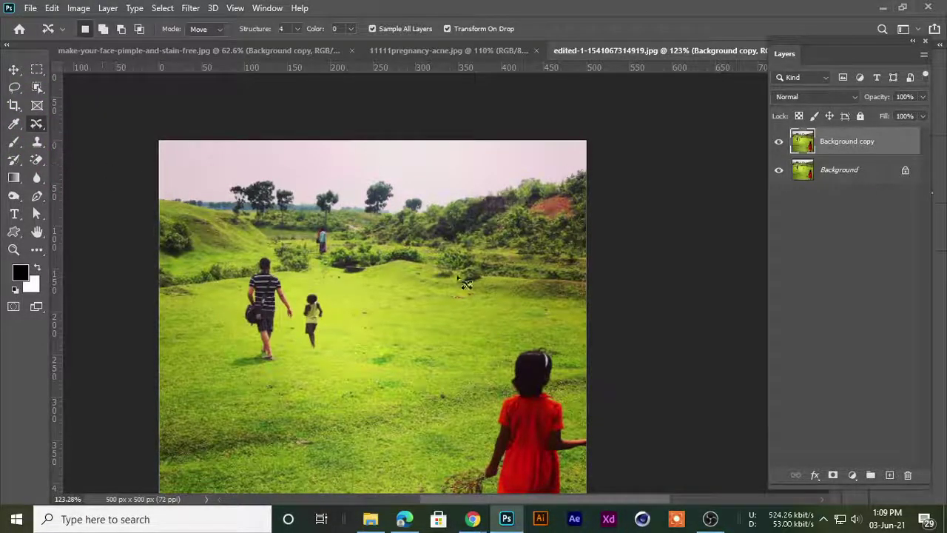
{"action": "key", "text": "Delete"}
{"action": "left_click_drag", "start_coordinate": [870, 143], "coordinate": [888, 478]}
{"action": "key", "text": "ctrl+z"}
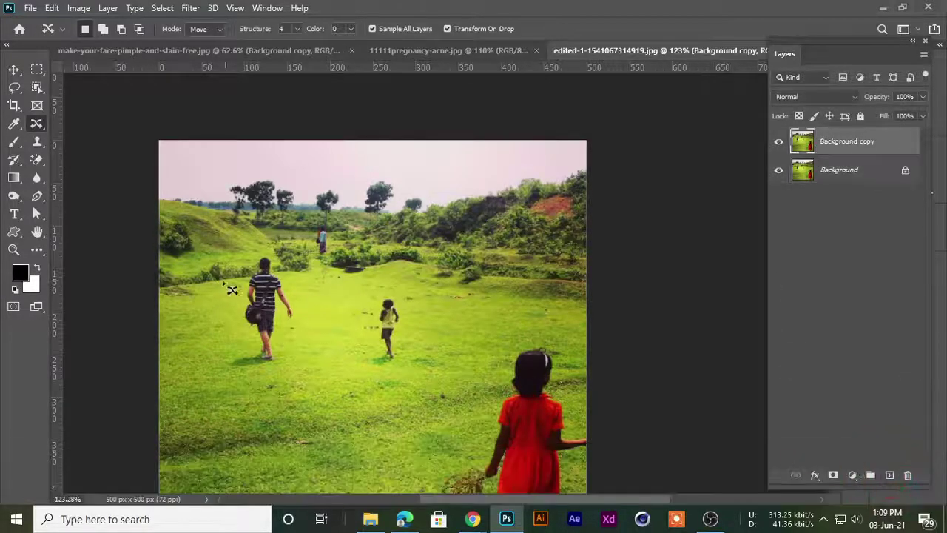
Select the running child with the Object Selection tool in Rectangle mode
{"action": "scroll", "coordinate": [392, 318], "scroll_direction": "up", "scroll_amount": 8}
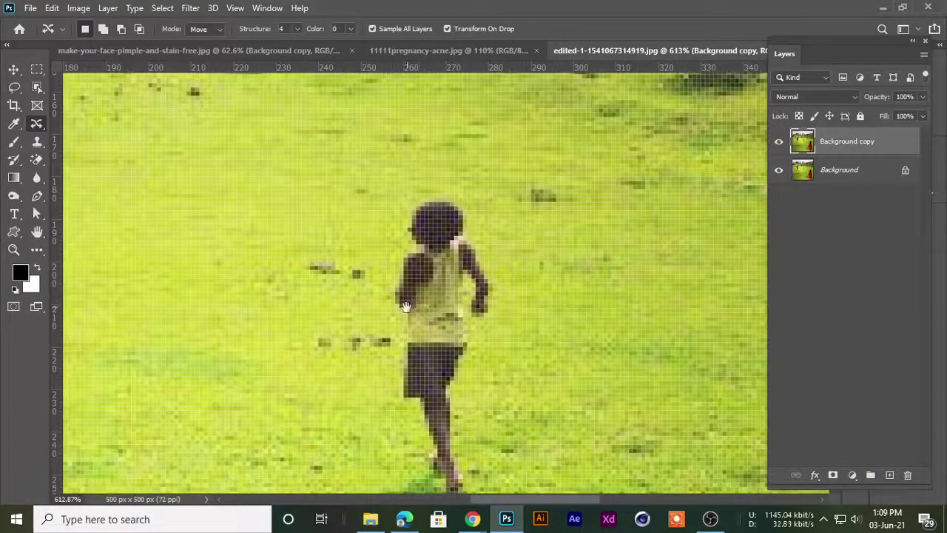
{"action": "left_click_drag", "start_coordinate": [407, 307], "coordinate": [360, 248]}
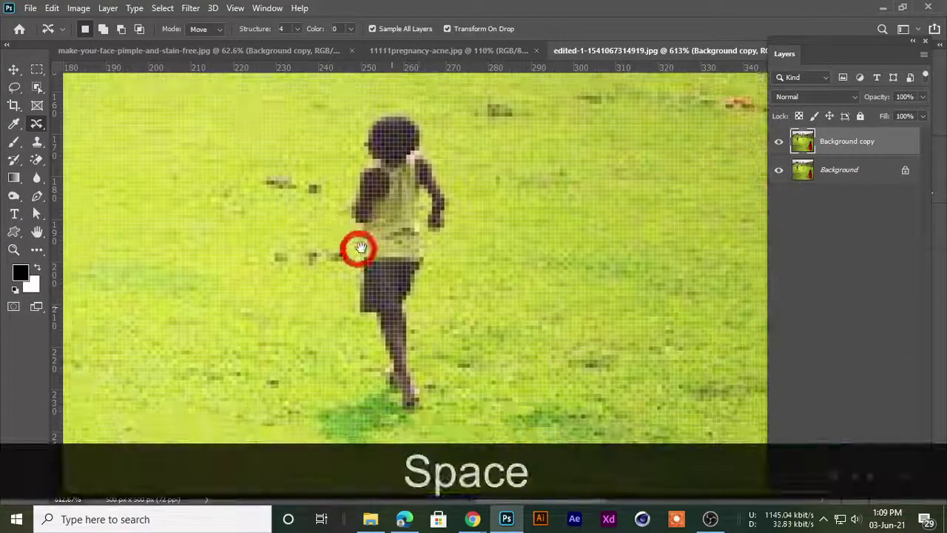
{"action": "scroll", "coordinate": [357, 248], "scroll_direction": "down", "scroll_amount": 3}
{"action": "scroll", "coordinate": [339, 235], "scroll_direction": "up", "scroll_amount": 1}
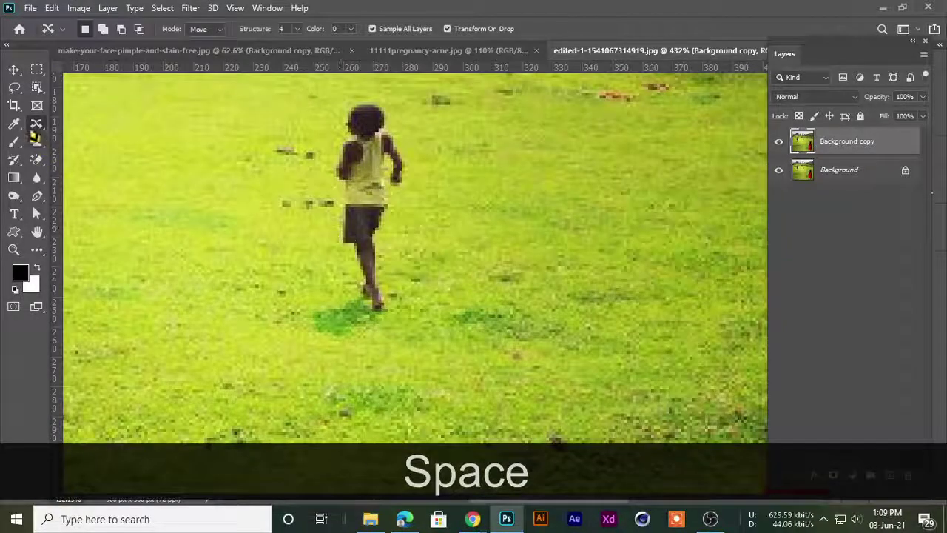
{"action": "right_click", "coordinate": [38, 88]}
{"action": "left_click", "coordinate": [89, 87]}
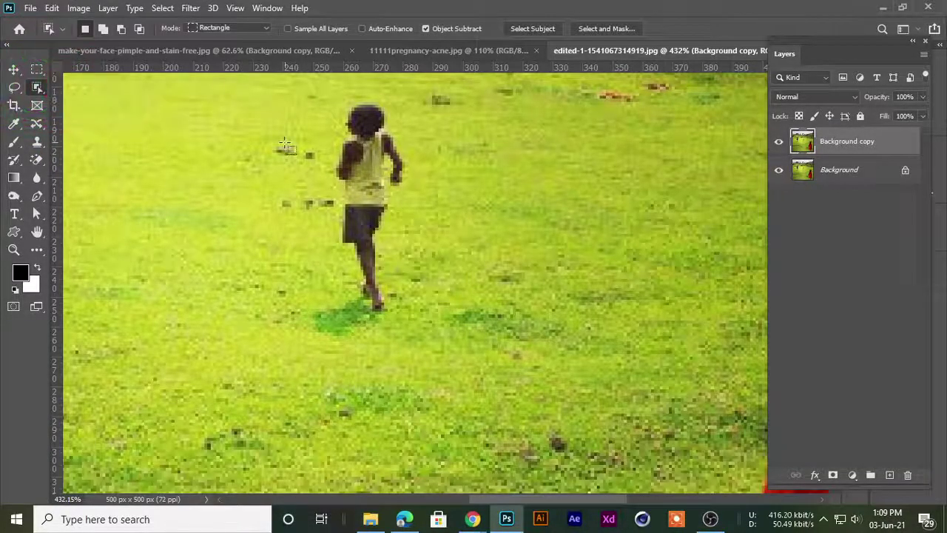
{"action": "left_click_drag", "start_coordinate": [314, 377], "coordinate": [440, 326]}
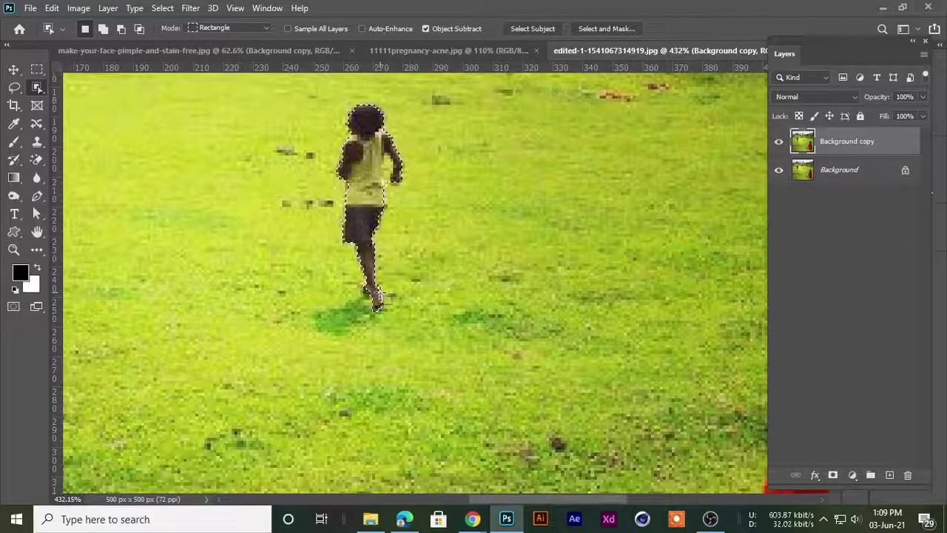
{"action": "scroll", "coordinate": [322, 243], "scroll_direction": "down", "scroll_amount": 2}
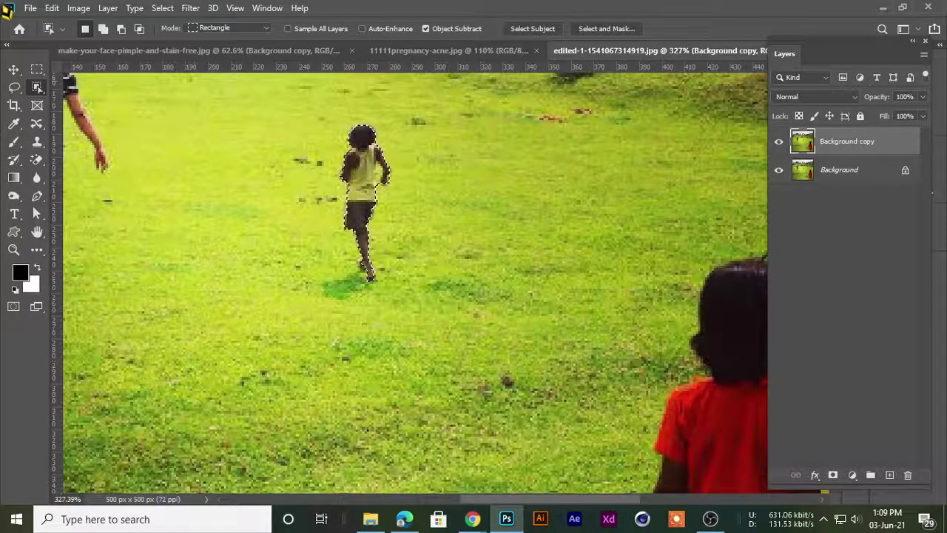
Expand the selection around the child by 3 pixels
{"action": "left_click", "coordinate": [158, 10]}
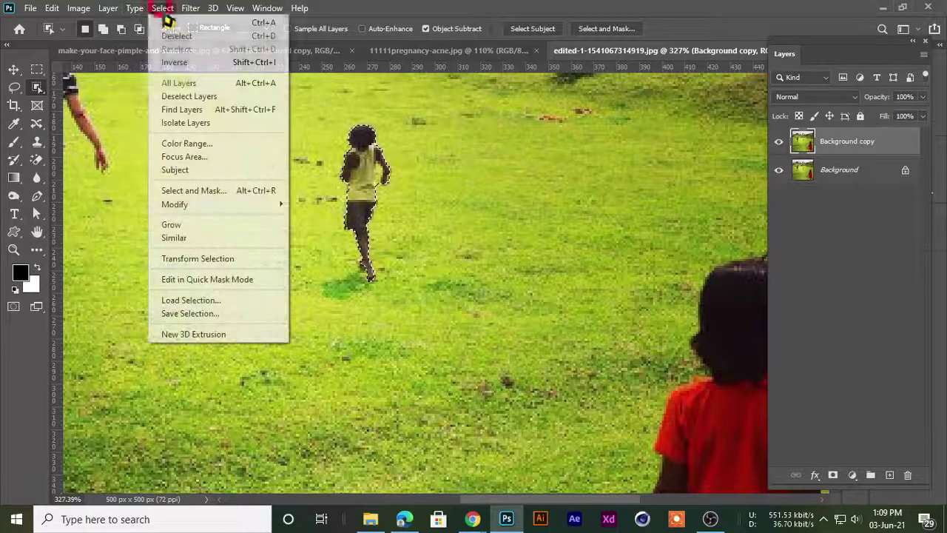
{"action": "mouse_move", "coordinate": [201, 207]}
{"action": "left_click", "coordinate": [316, 227]}
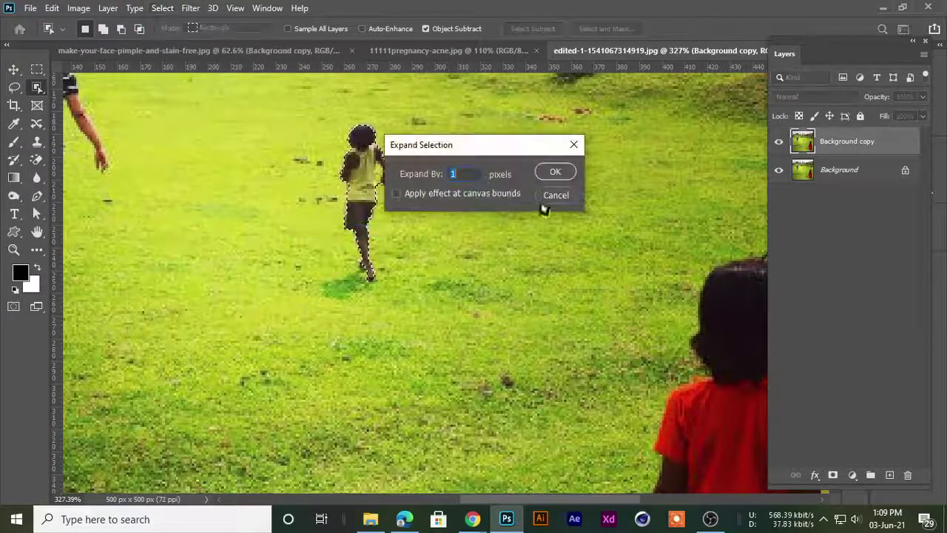
{"action": "type", "text": "5"}
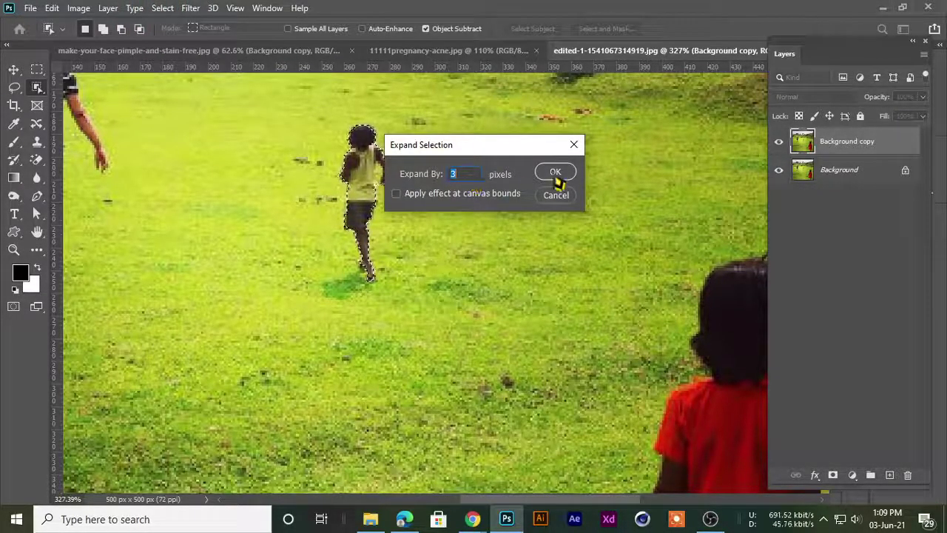
{"action": "left_click", "coordinate": [555, 172]}
Start Content-Aware Fill on the selected child and set the sampling area to Custom
{"action": "scroll", "coordinate": [352, 259], "scroll_direction": "down", "scroll_amount": 3}
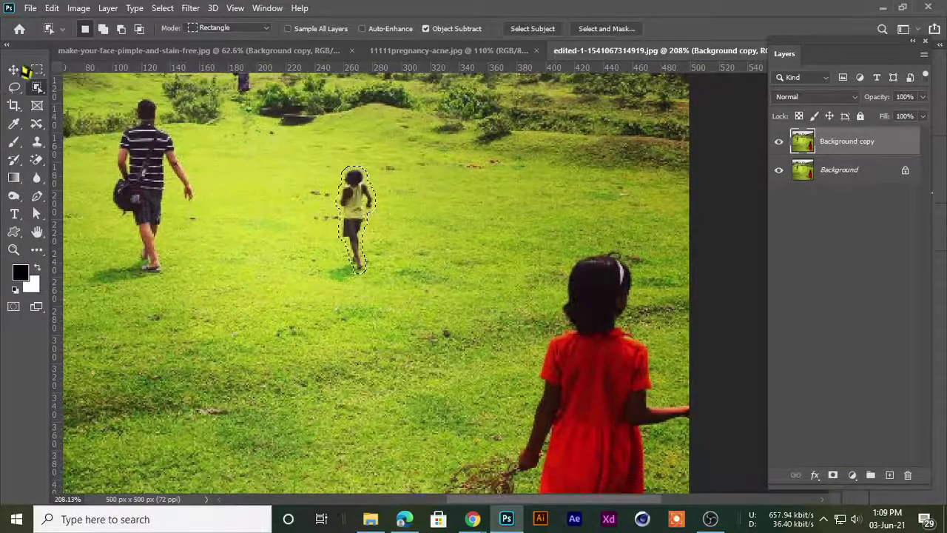
{"action": "scroll", "coordinate": [178, 142], "scroll_direction": "up", "scroll_amount": 1}
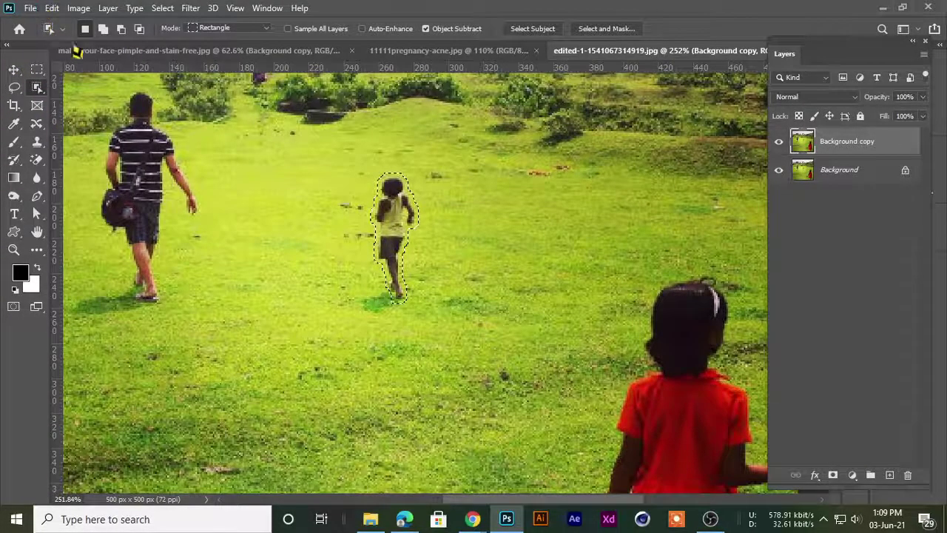
{"action": "scroll", "coordinate": [377, 234], "scroll_direction": "up", "scroll_amount": 2}
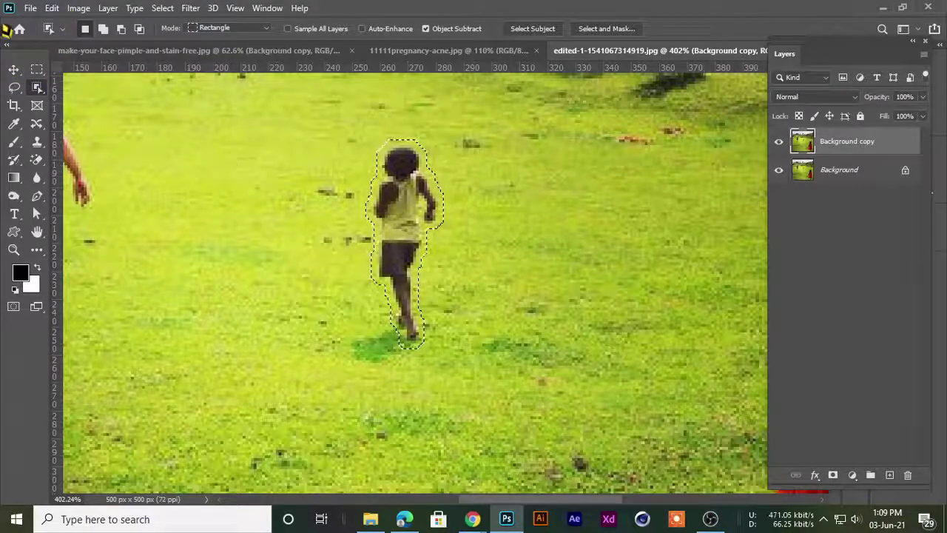
{"action": "left_click", "coordinate": [51, 8]}
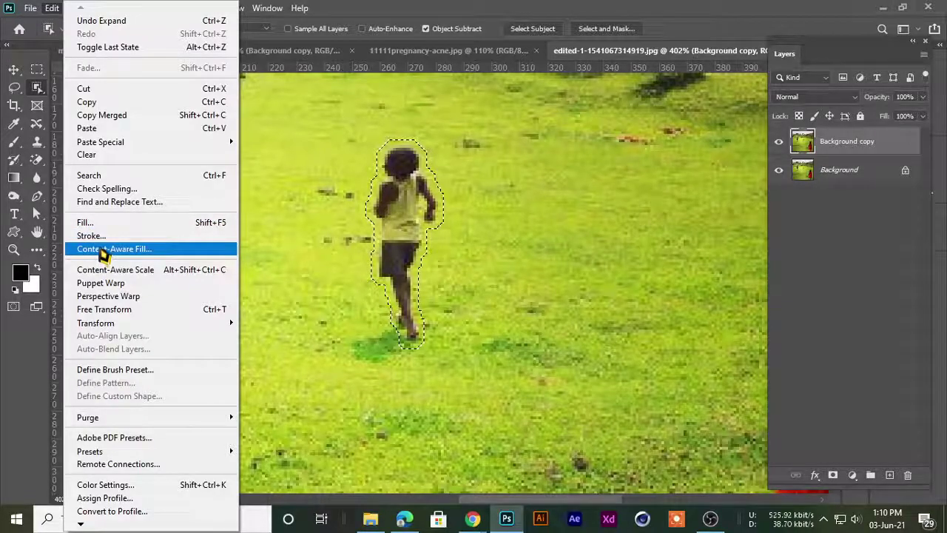
{"action": "left_click", "coordinate": [385, 11]}
{"action": "key", "text": "shift"}
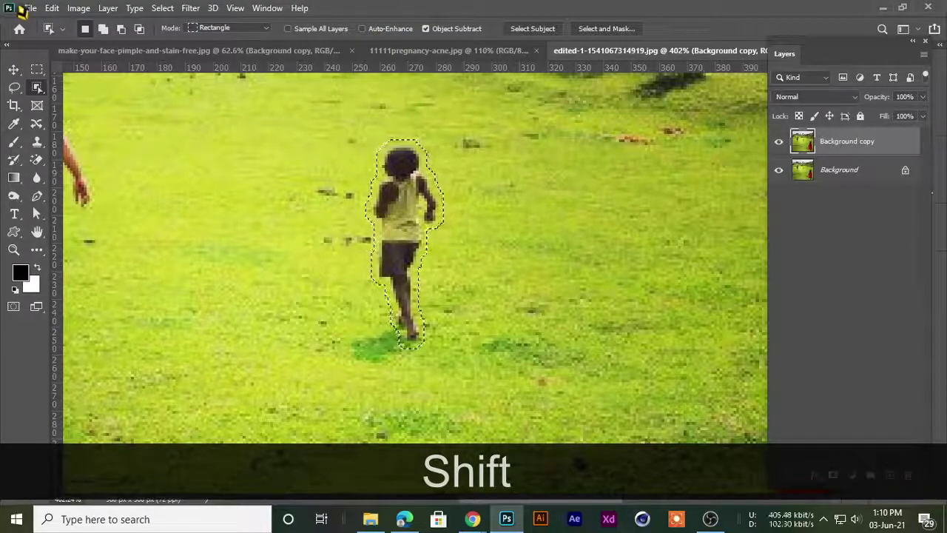
{"action": "left_click", "coordinate": [54, 9]}
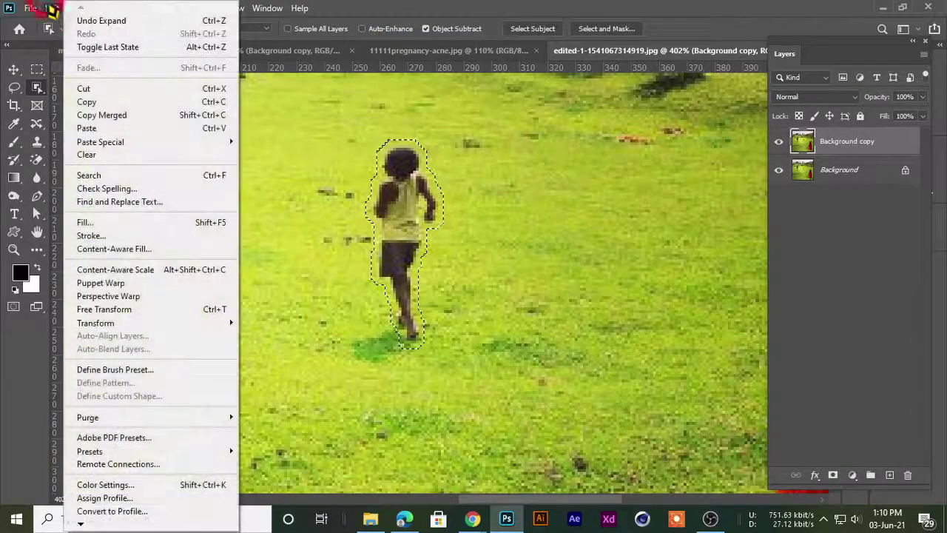
{"action": "left_click", "coordinate": [88, 249]}
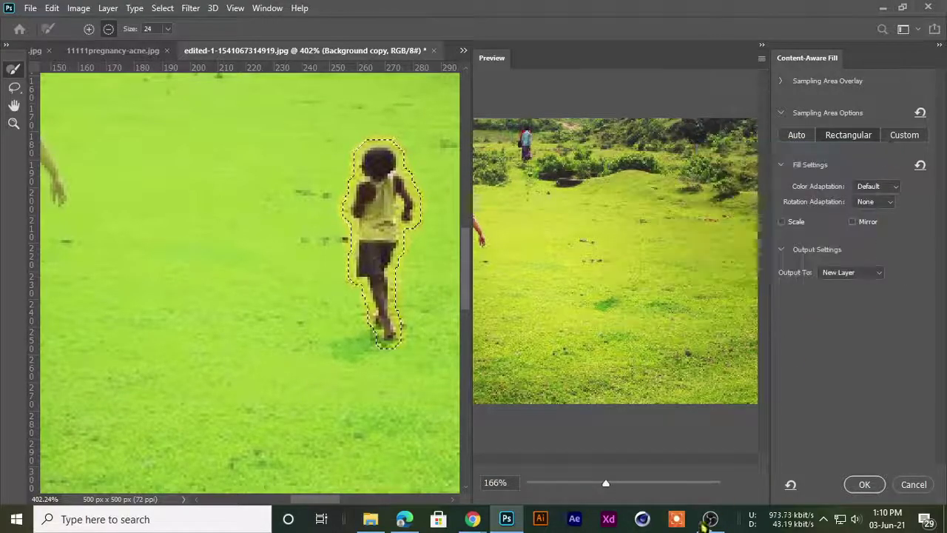
{"action": "left_click", "coordinate": [916, 138]}
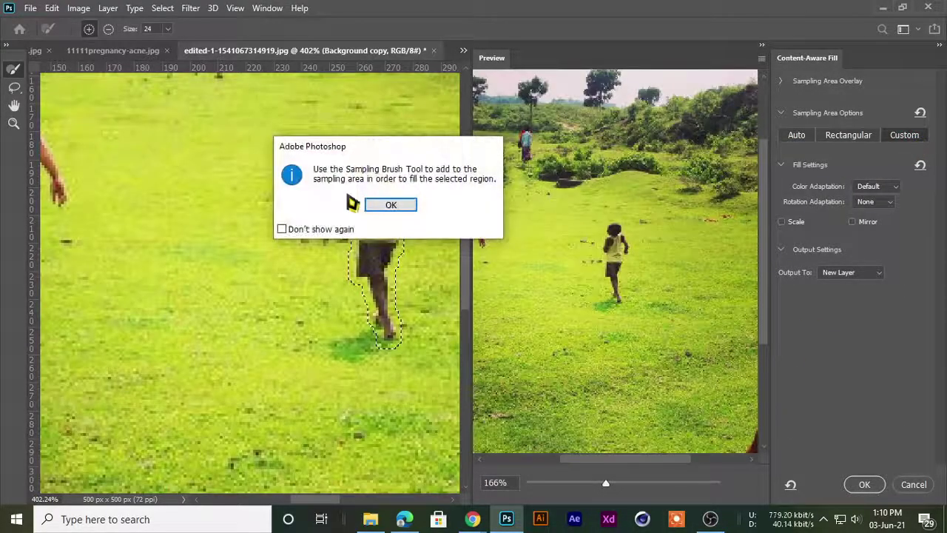
Try to fill the selected child through Content-Aware Fill with a Custom sampling area, output to a new layer
{"action": "left_click", "coordinate": [390, 205]}
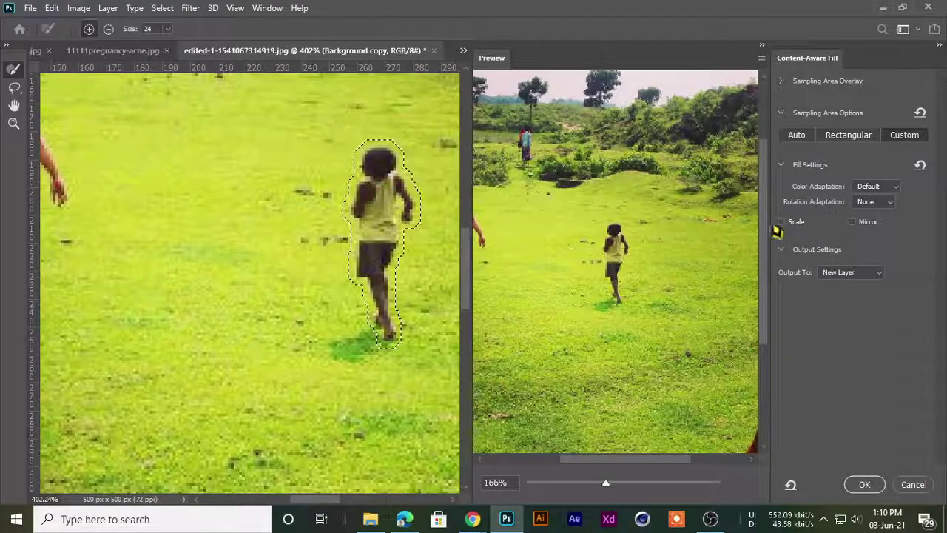
{"action": "left_click", "coordinate": [863, 484]}
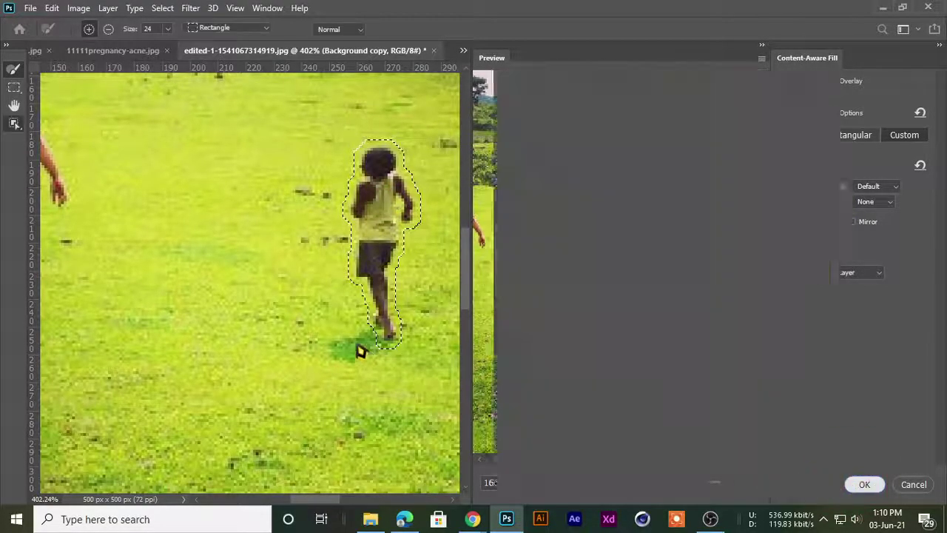
{"action": "scroll", "coordinate": [360, 341], "scroll_direction": "down", "scroll_amount": 2}
{"action": "scroll", "coordinate": [361, 341], "scroll_direction": "down", "scroll_amount": 1}
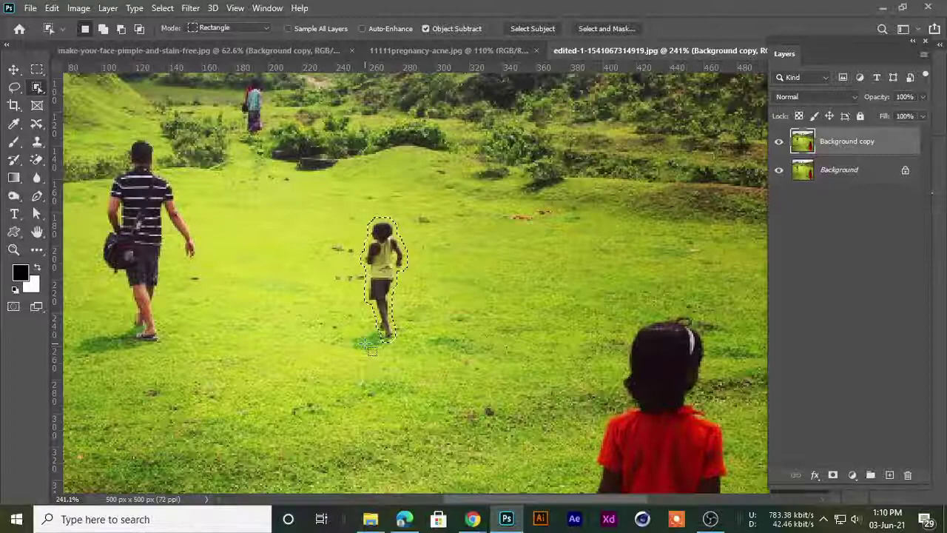
{"action": "key", "text": "ctrl+z"}
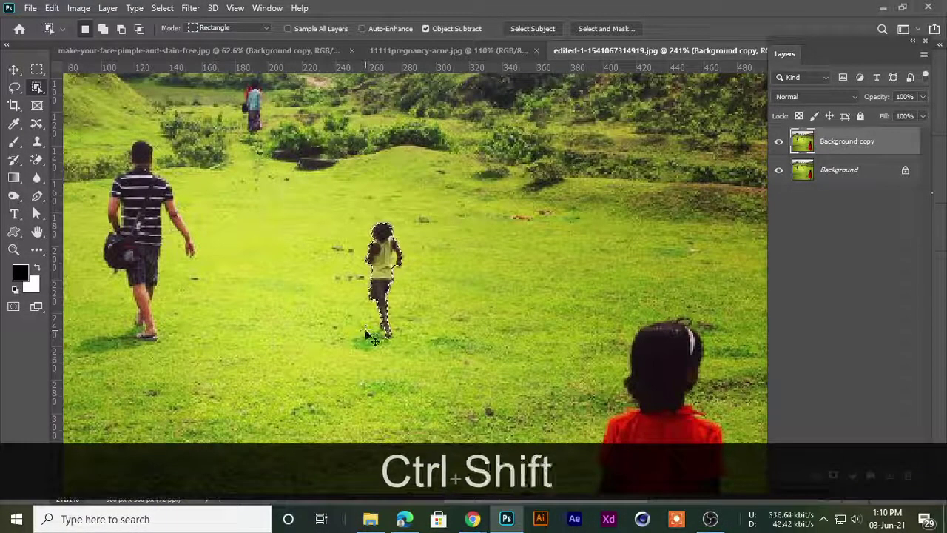
{"action": "key", "text": "ctrl+shift+z"}
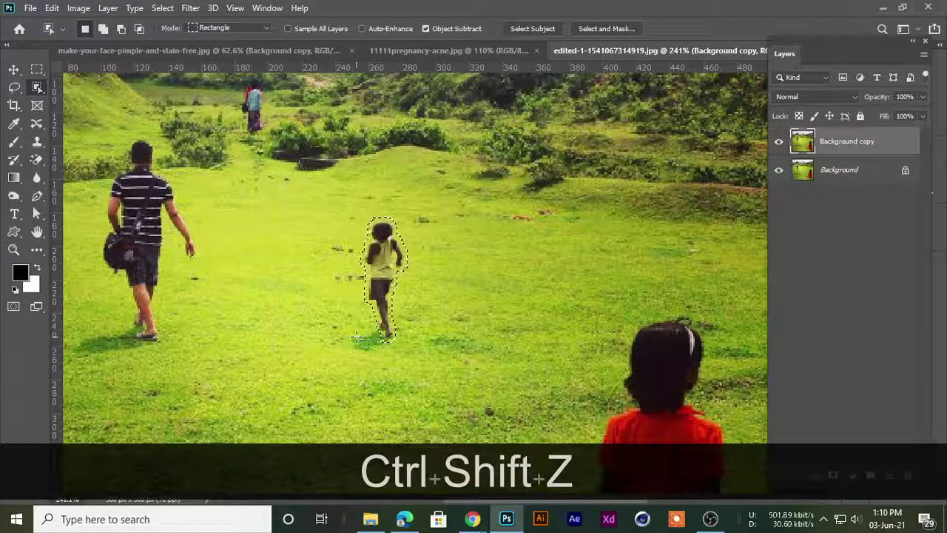
Fill the expanded child selection using Content-Aware contents with Color Adaptation, Normal mode and 100% opacity, and deselect
{"action": "key", "text": "shift+BackSpace"}
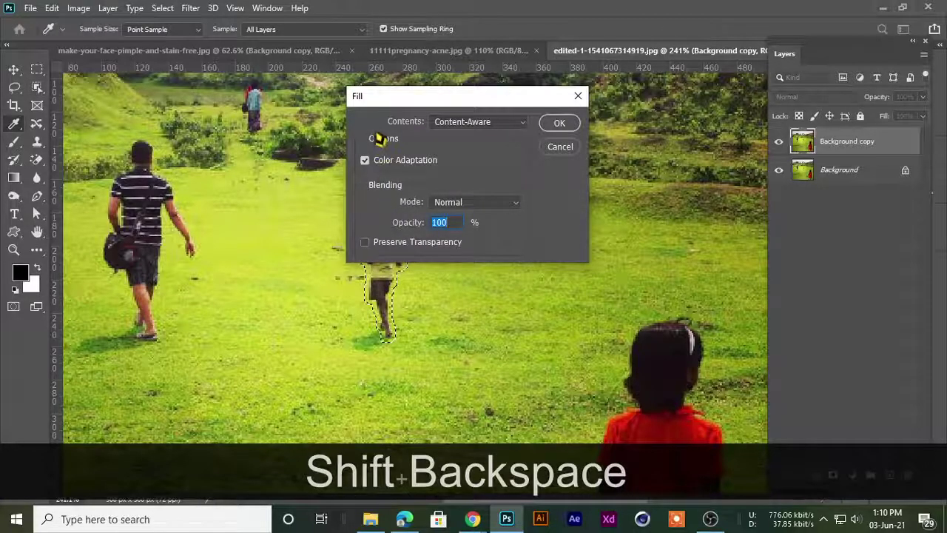
{"action": "mouse_move", "coordinate": [421, 117]}
{"action": "left_mouse_down"}
{"action": "mouse_move", "coordinate": [211, 190]}
{"action": "mouse_move", "coordinate": [413, 108]}
{"action": "left_mouse_up"}
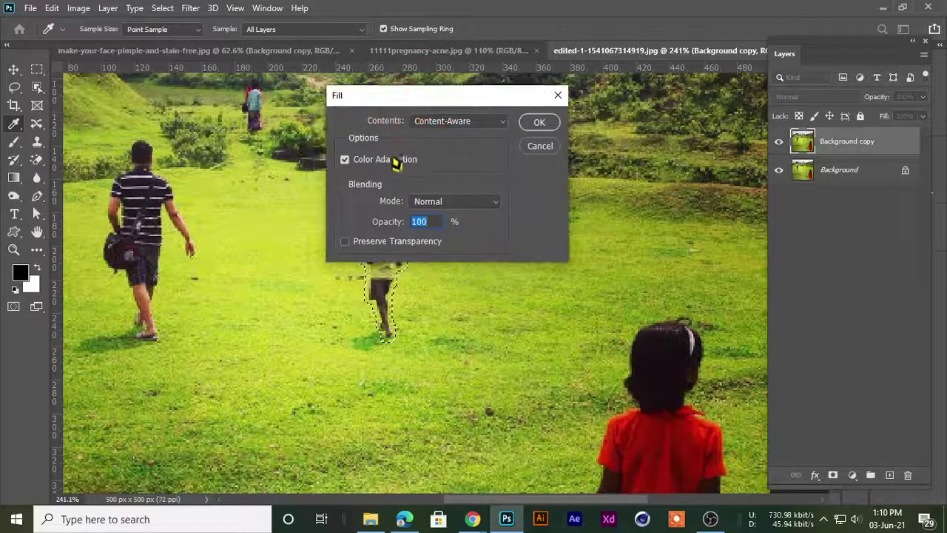
{"action": "left_click", "coordinate": [537, 124]}
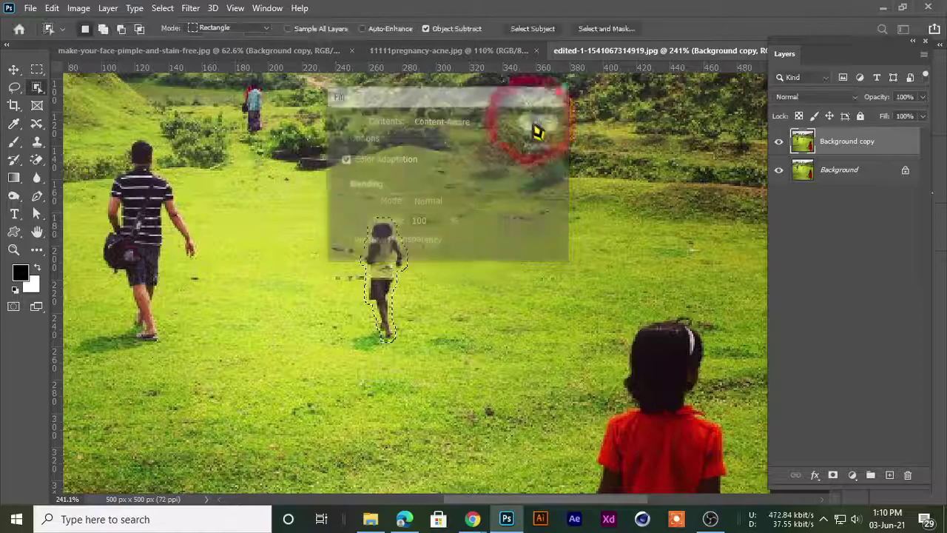
{"action": "key", "text": "ctrl+d"}
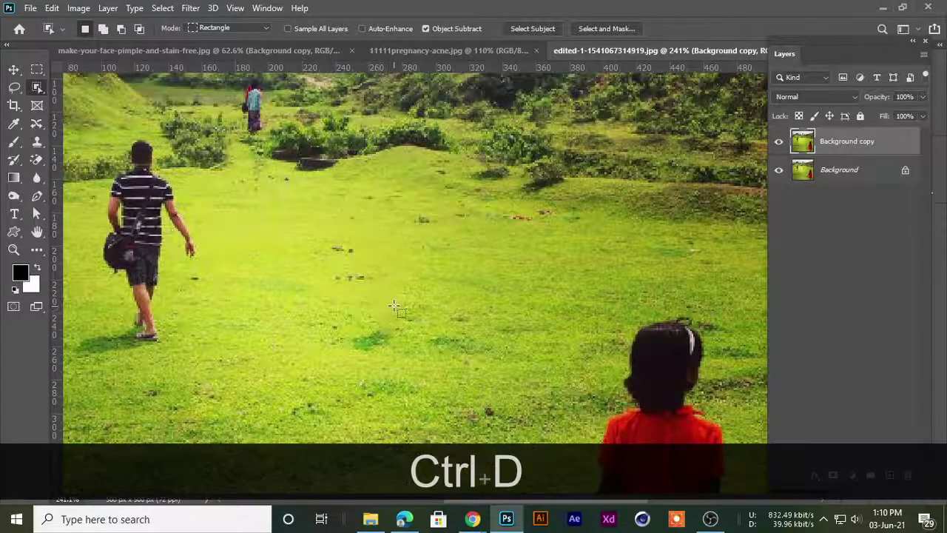
Blend the grass where the child stood using the Healing Brush, sampling clean grass nearby
{"action": "scroll", "coordinate": [396, 308], "scroll_direction": "down", "scroll_amount": 4}
{"action": "scroll", "coordinate": [403, 318], "scroll_direction": "up", "scroll_amount": 4}
{"action": "scroll", "coordinate": [410, 329], "scroll_direction": "up", "scroll_amount": 3}
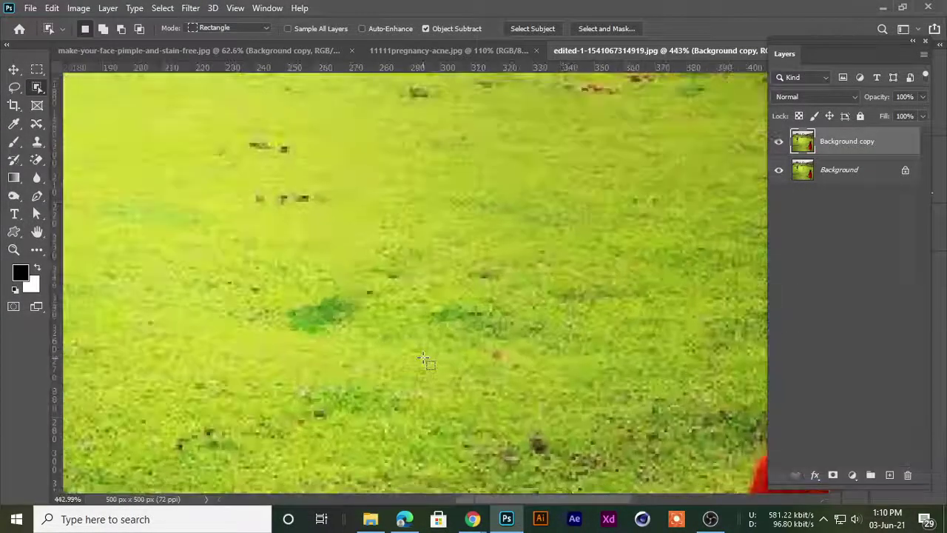
{"action": "scroll", "coordinate": [332, 264], "scroll_direction": "down", "scroll_amount": 5}
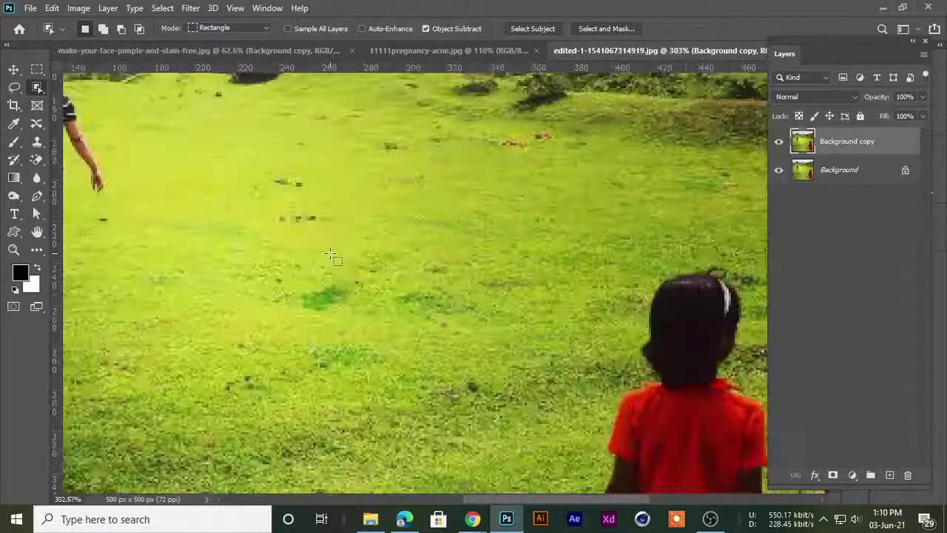
{"action": "scroll", "coordinate": [318, 226], "scroll_direction": "up", "scroll_amount": 2}
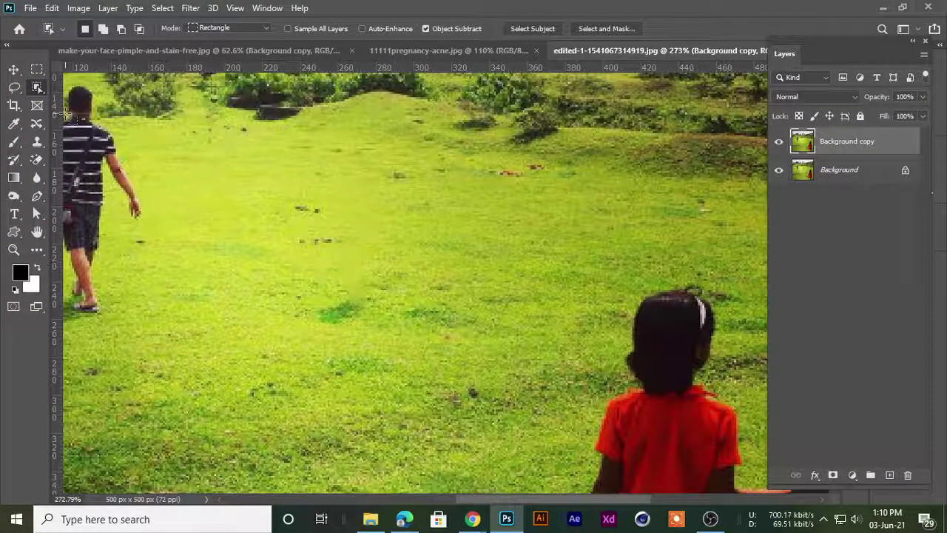
{"action": "right_click", "coordinate": [38, 122]}
{"action": "left_click", "coordinate": [96, 137]}
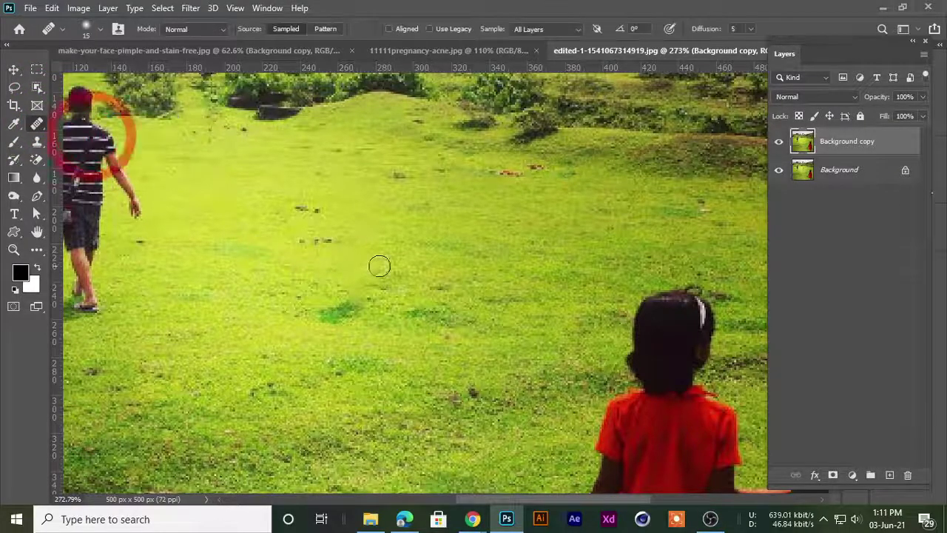
{"action": "scroll", "coordinate": [434, 242], "scroll_direction": "up", "scroll_amount": 2}
{"action": "left_click", "coordinate": [430, 226], "text": "alt"}
{"action": "mouse_move", "coordinate": [315, 315]}
{"action": "left_mouse_down"}
{"action": "mouse_move", "coordinate": [341, 302]}
{"action": "mouse_move", "coordinate": [346, 276]}
{"action": "left_mouse_up"}
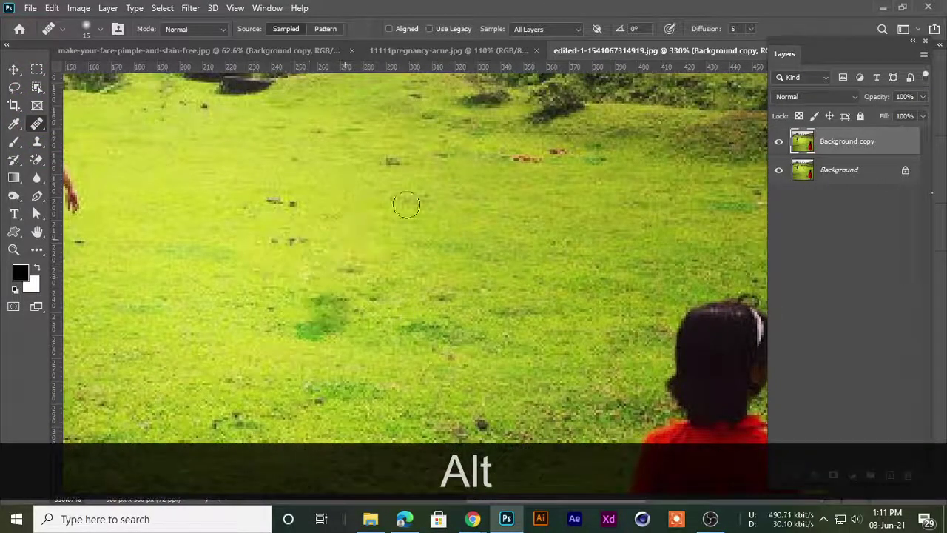
{"action": "scroll", "coordinate": [343, 205], "scroll_direction": "down", "scroll_amount": 4}
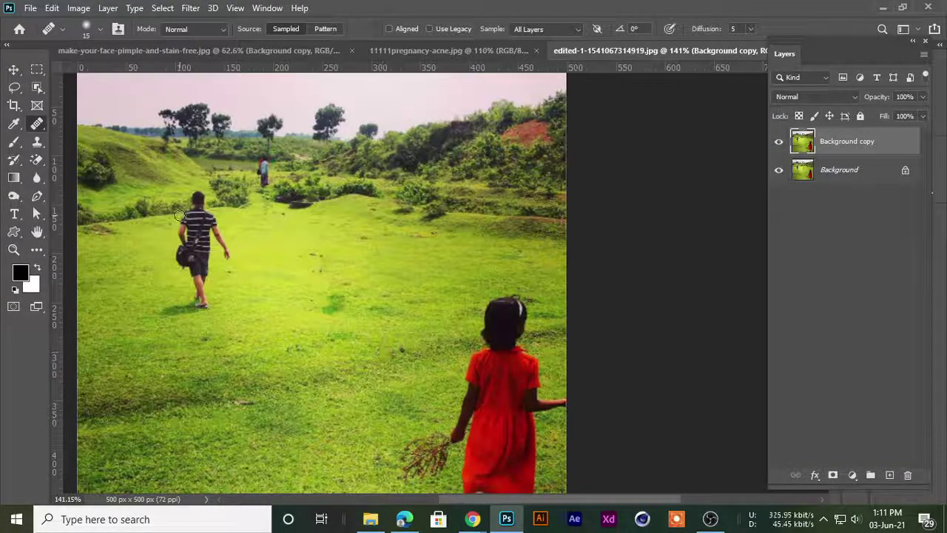
Select the walking man in the striped shirt, including his bag, with the Object Selection tool in Rectangle mode
{"action": "scroll", "coordinate": [180, 215], "scroll_direction": "up", "scroll_amount": 2}
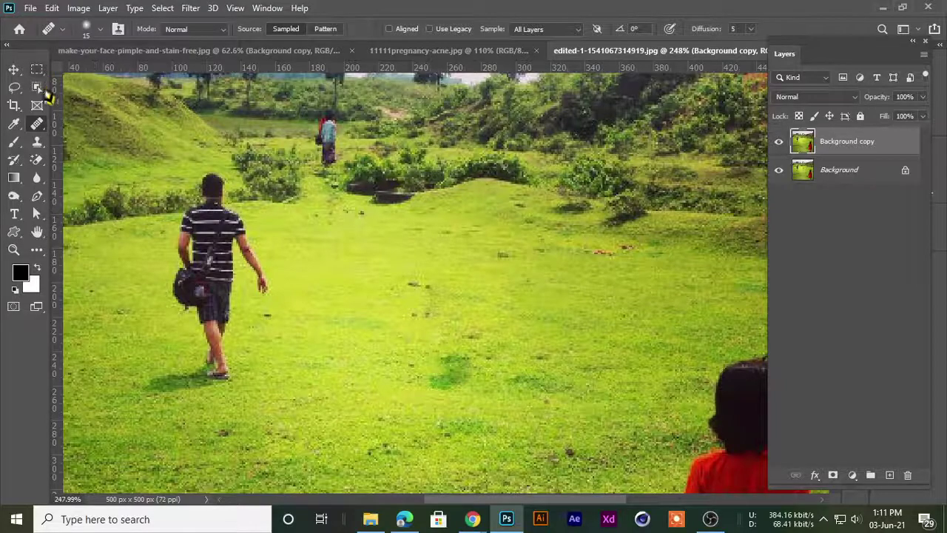
{"action": "right_click", "coordinate": [36, 87]}
{"action": "left_click", "coordinate": [68, 89]}
{"action": "left_click_drag", "start_coordinate": [160, 154], "coordinate": [293, 399]}
{"action": "scroll", "coordinate": [169, 215], "scroll_direction": "up", "scroll_amount": 2}
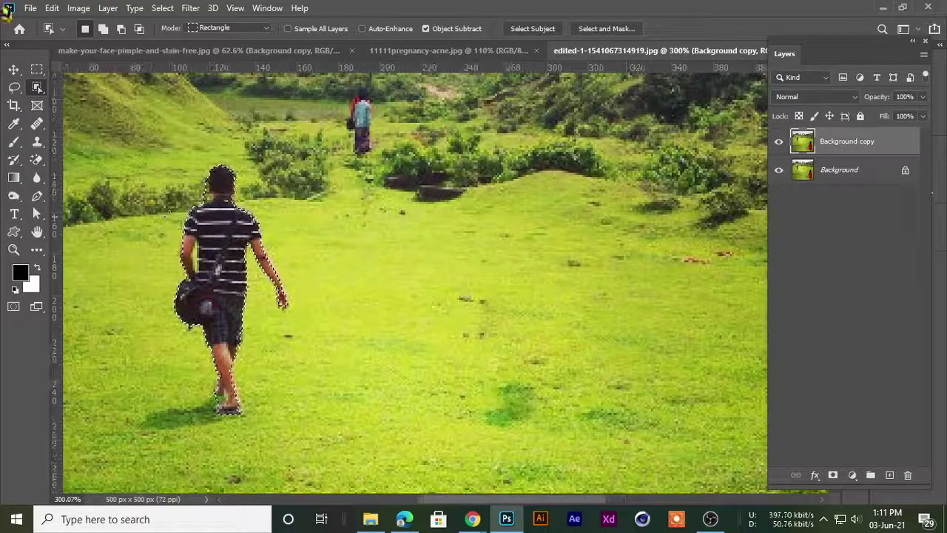
Expand the selection outline around the man slightly beyond his edges
{"action": "left_click", "coordinate": [157, 9]}
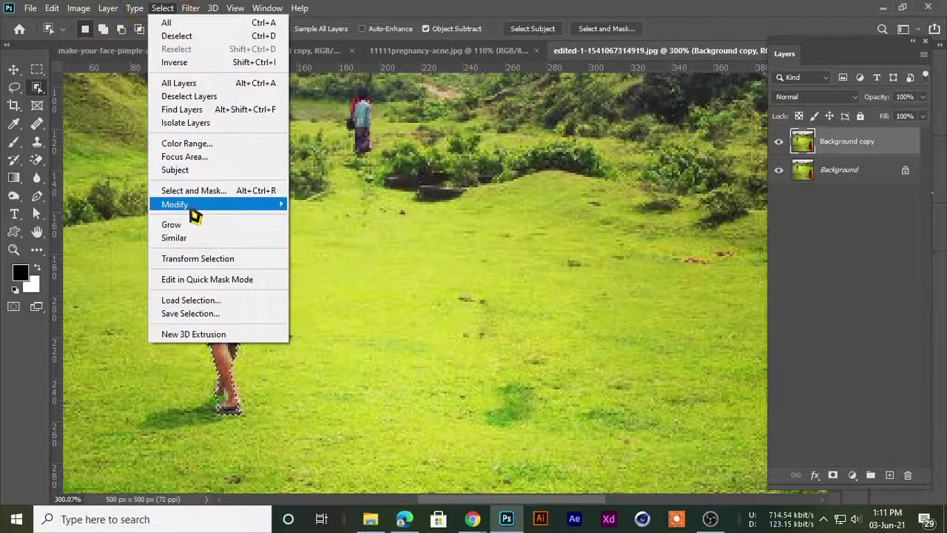
{"action": "mouse_move", "coordinate": [193, 212]}
{"action": "left_click", "coordinate": [320, 232]}
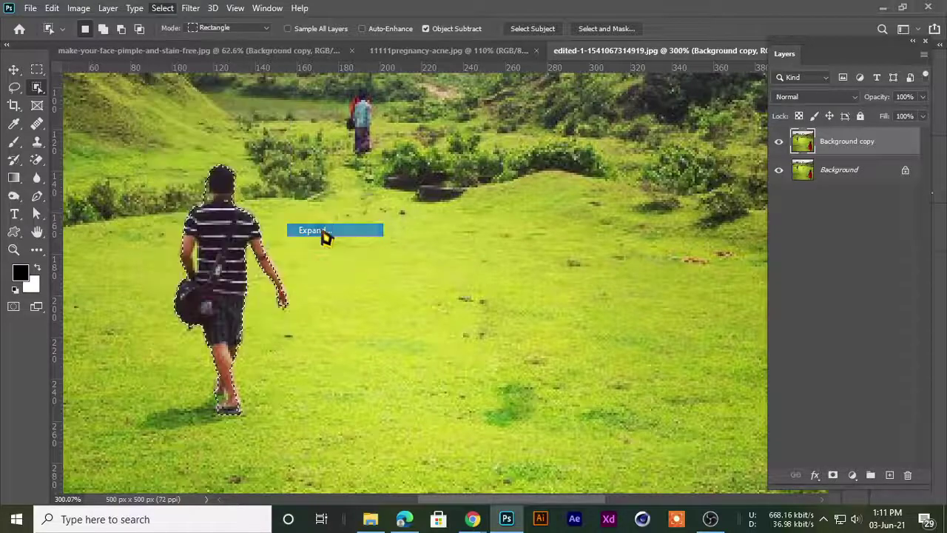
{"action": "left_click", "coordinate": [551, 172]}
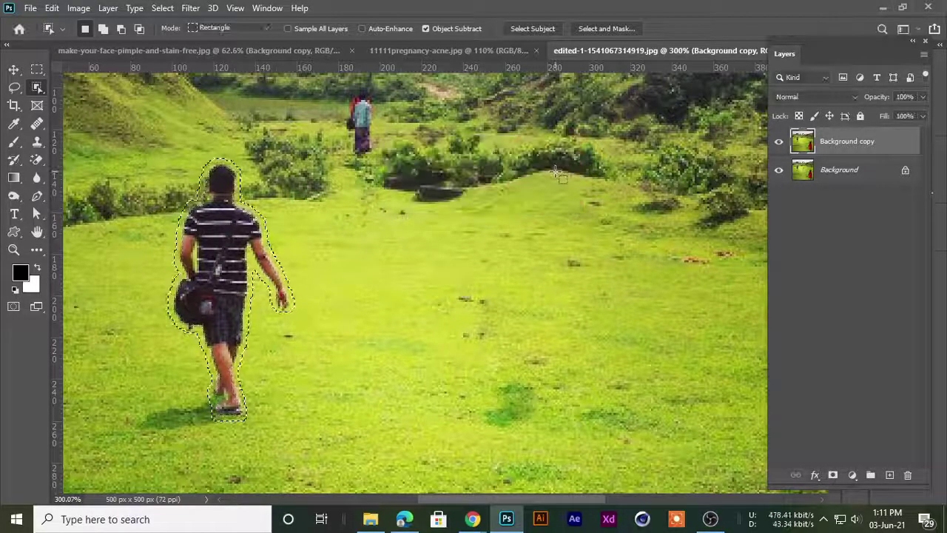
Fill the selected man with Content-Aware contents and deselect
{"action": "key", "text": "shift+BackSpace"}
{"action": "key", "text": "Return"}
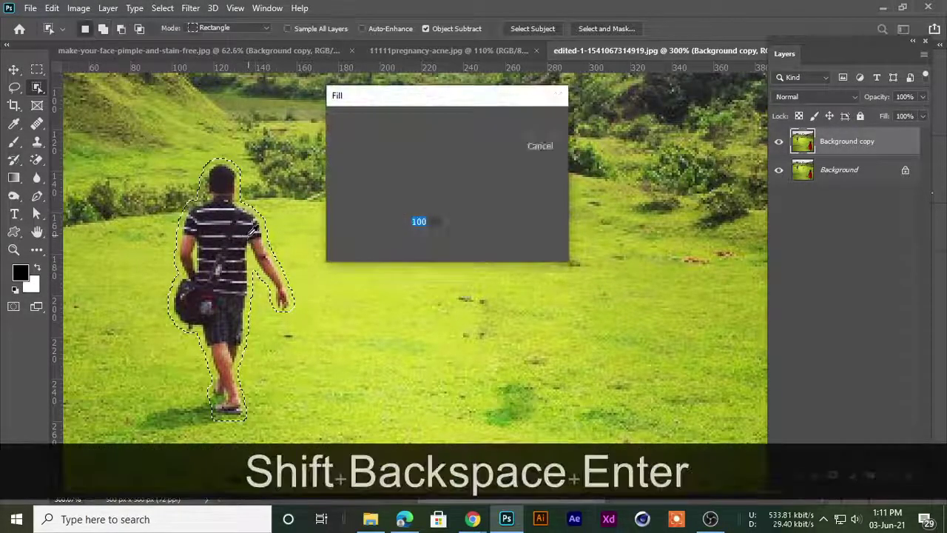
{"action": "key", "text": "ctrl+d"}
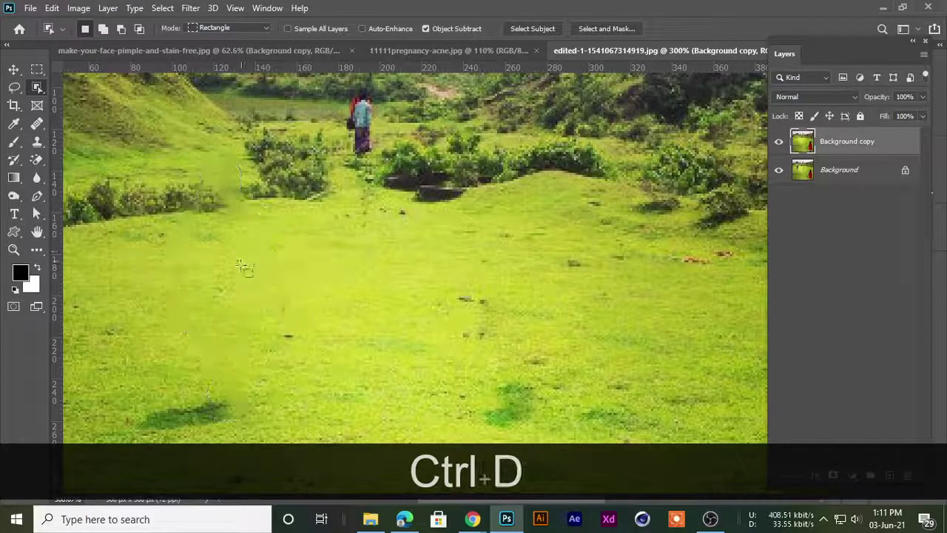
Remove the man's leftover shadow from the grass with the Healing Brush, sampling clean grass beside it
{"action": "scroll", "coordinate": [245, 256], "scroll_direction": "down", "scroll_amount": 5}
{"action": "scroll", "coordinate": [310, 221], "scroll_direction": "up", "scroll_amount": 4}
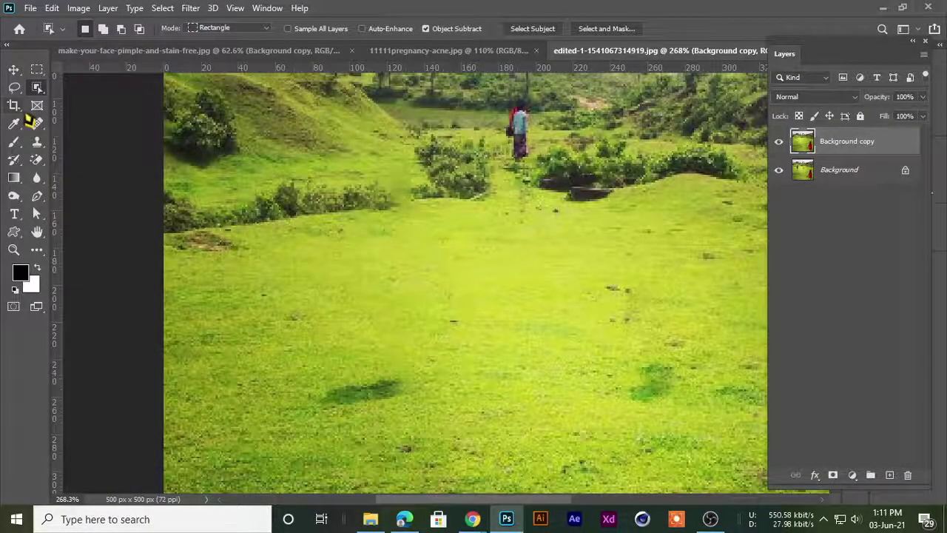
{"action": "left_click", "coordinate": [34, 121]}
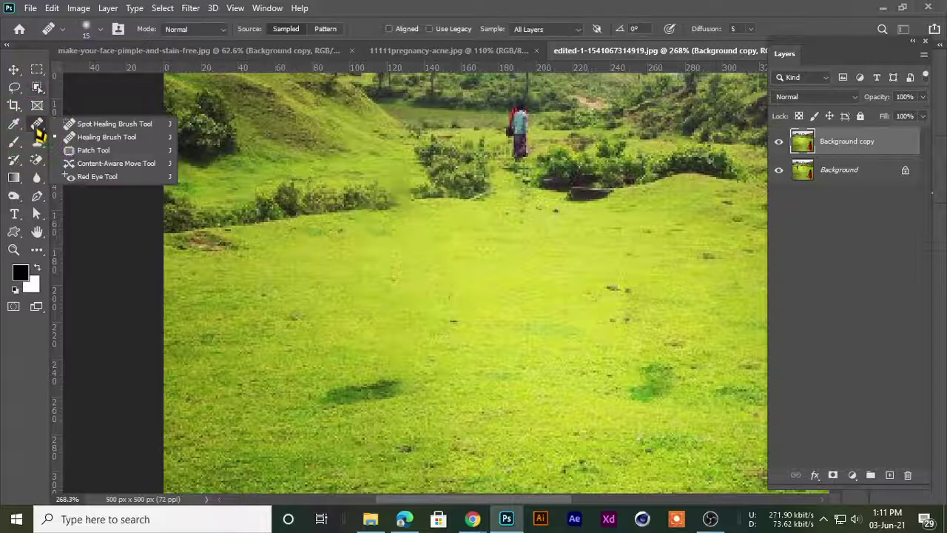
{"action": "left_click", "coordinate": [104, 123]}
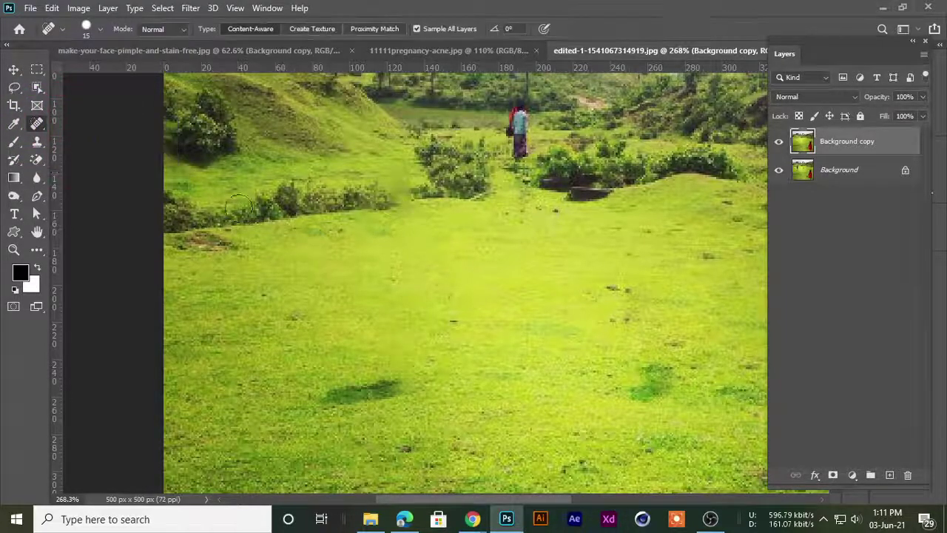
{"action": "left_click", "coordinate": [37, 124]}
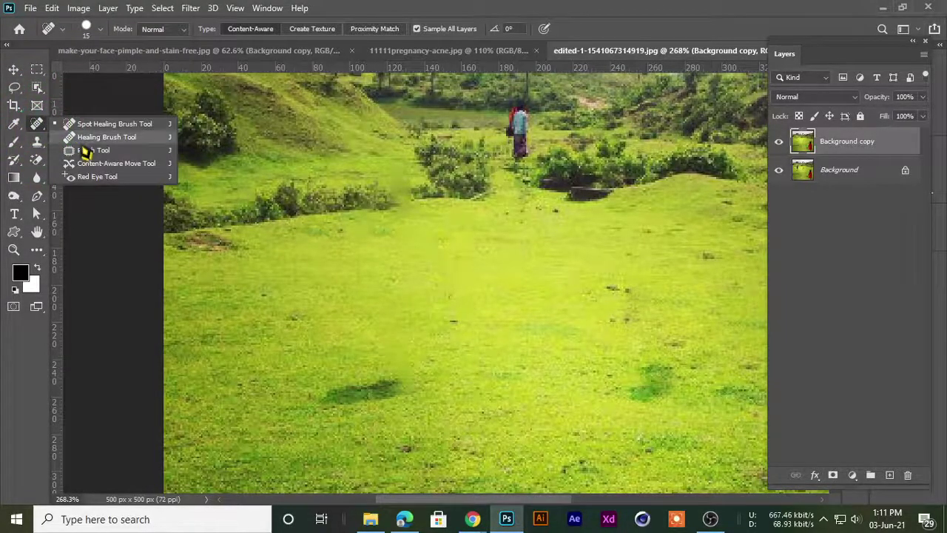
{"action": "left_click", "coordinate": [79, 140]}
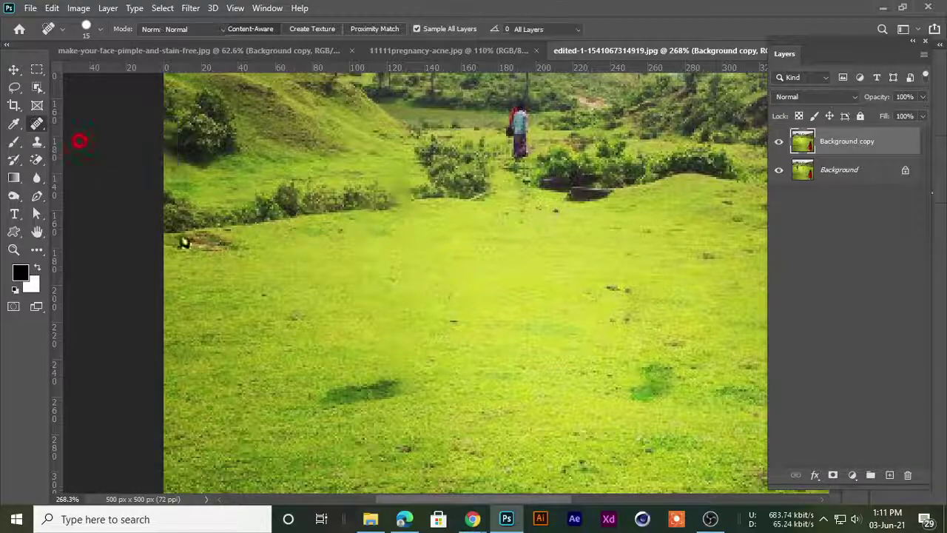
{"action": "left_click", "coordinate": [317, 349], "text": "alt"}
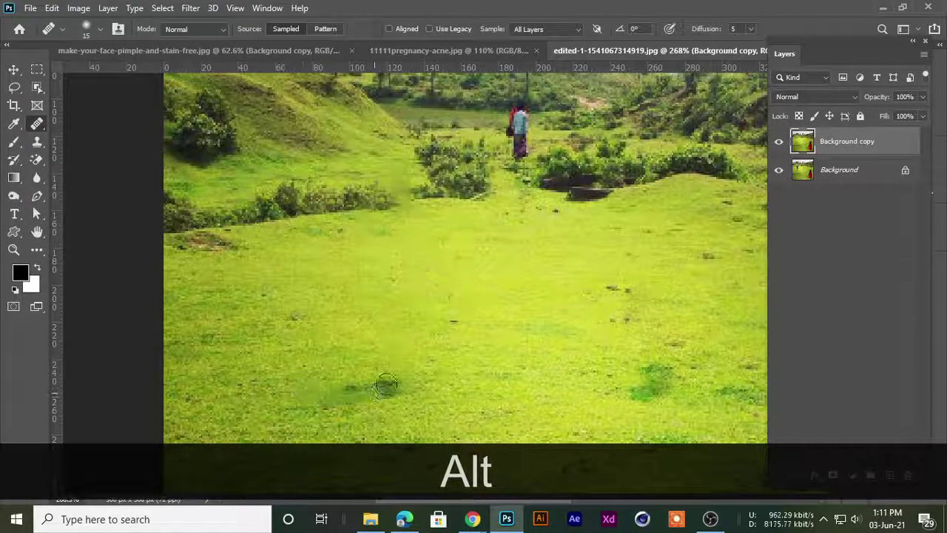
{"action": "left_click", "coordinate": [387, 392]}
{"action": "left_click", "coordinate": [297, 374], "text": "alt"}
{"action": "left_click", "coordinate": [399, 384]}
{"action": "scroll", "coordinate": [368, 402], "scroll_direction": "down", "scroll_amount": 4}
{"action": "scroll", "coordinate": [402, 374], "scroll_direction": "up", "scroll_amount": 3}
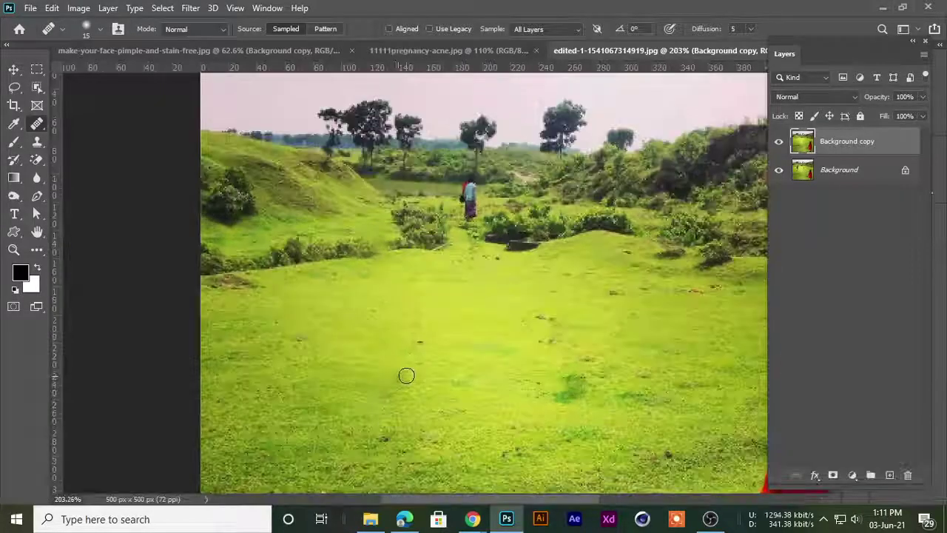
Heal the remaining uneven grass patches around the man's former position, resampling nearby grass with the Healing Brush
{"action": "left_click", "coordinate": [283, 391], "text": "alt"}
{"action": "left_click", "coordinate": [288, 349]}
{"action": "left_click", "coordinate": [220, 333], "text": "alt"}
{"action": "left_click", "coordinate": [268, 321]}
{"action": "scroll", "coordinate": [270, 304], "scroll_direction": "down", "scroll_amount": 5}
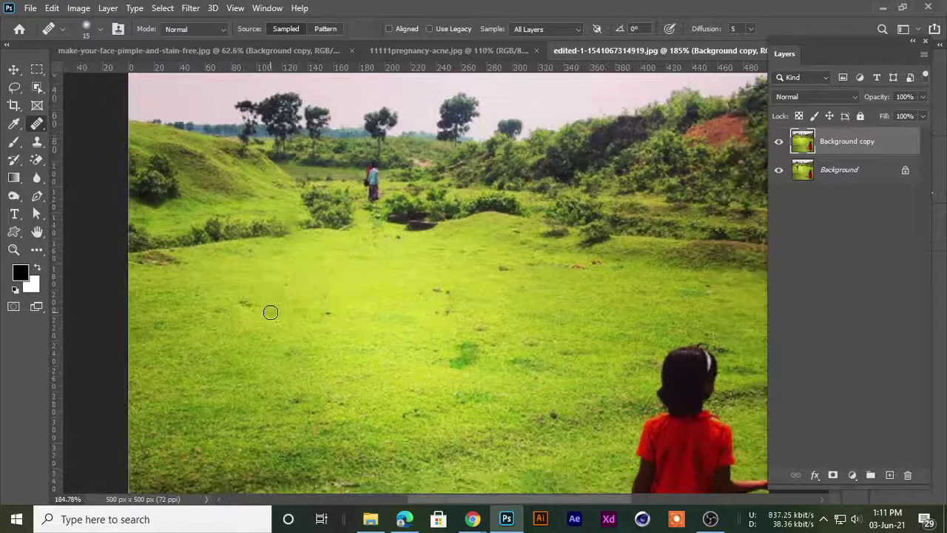
{"action": "scroll", "coordinate": [420, 273], "scroll_direction": "up", "scroll_amount": 1}
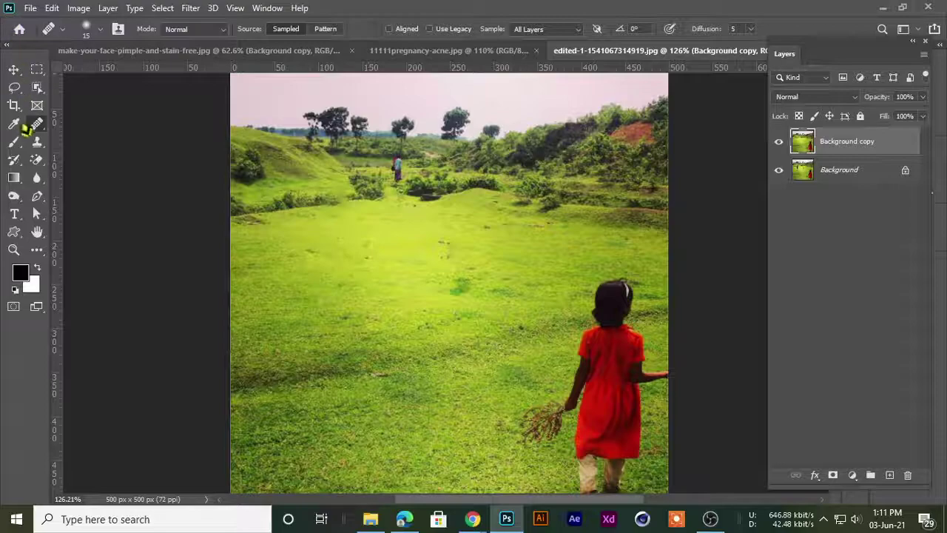
Select the girl in the red dress with the Object Selection tool in Rectangle mode
{"action": "right_click", "coordinate": [35, 126]}
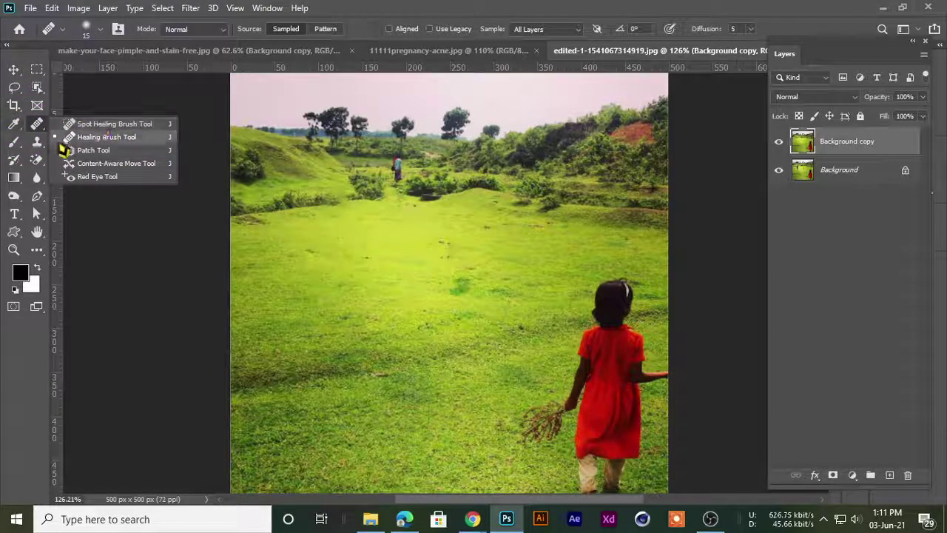
{"action": "left_click", "coordinate": [107, 124]}
{"action": "right_click", "coordinate": [35, 88]}
{"action": "left_click", "coordinate": [79, 86]}
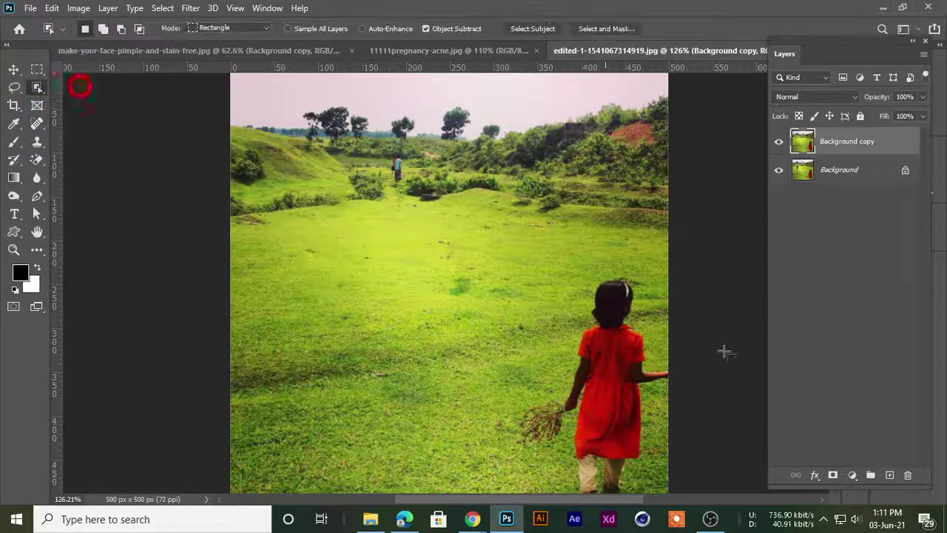
{"action": "left_click_drag", "start_coordinate": [523, 233], "coordinate": [715, 397]}
{"action": "scroll", "coordinate": [528, 256], "scroll_direction": "up", "scroll_amount": 4}
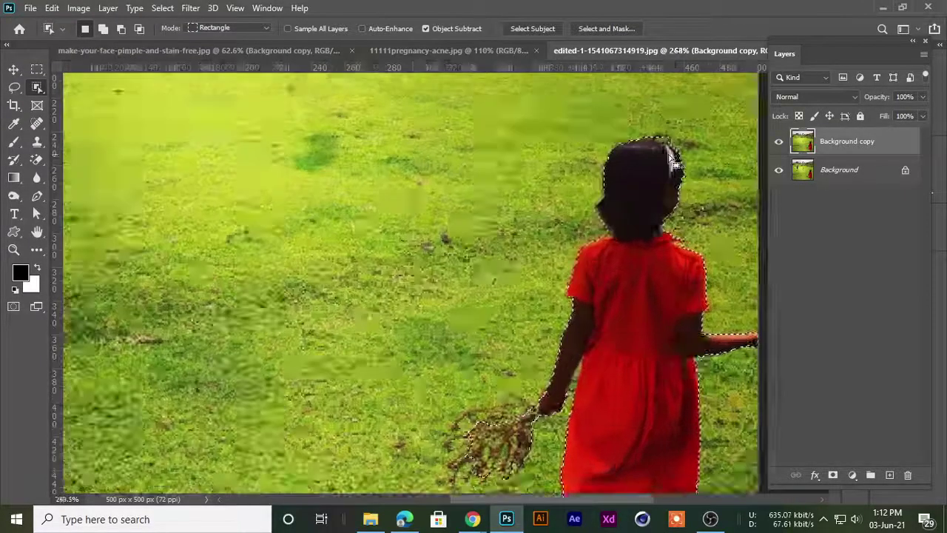
{"action": "scroll", "coordinate": [670, 157], "scroll_direction": "up", "scroll_amount": 4}
{"action": "scroll", "coordinate": [629, 180], "scroll_direction": "down", "scroll_amount": 4}
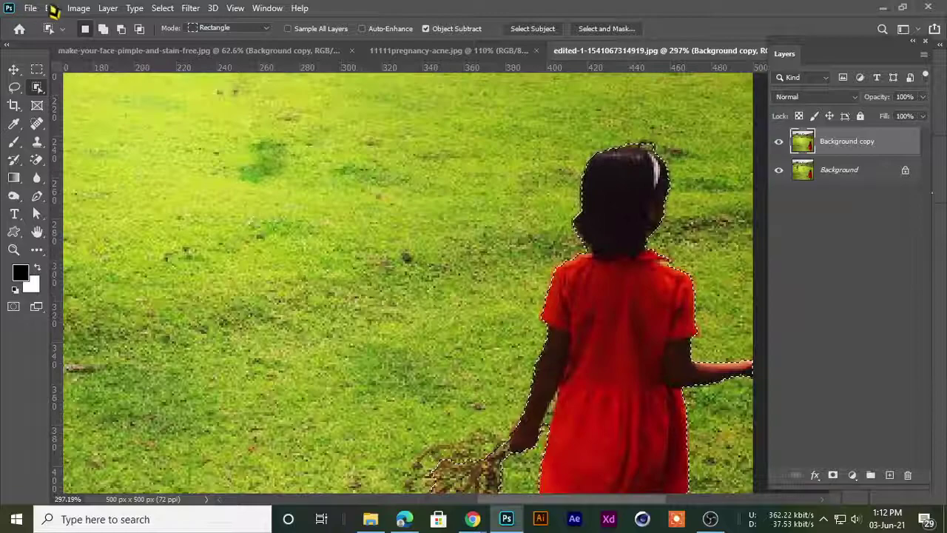
Contract the selection around the girl in the red dress
{"action": "left_click", "coordinate": [164, 9]}
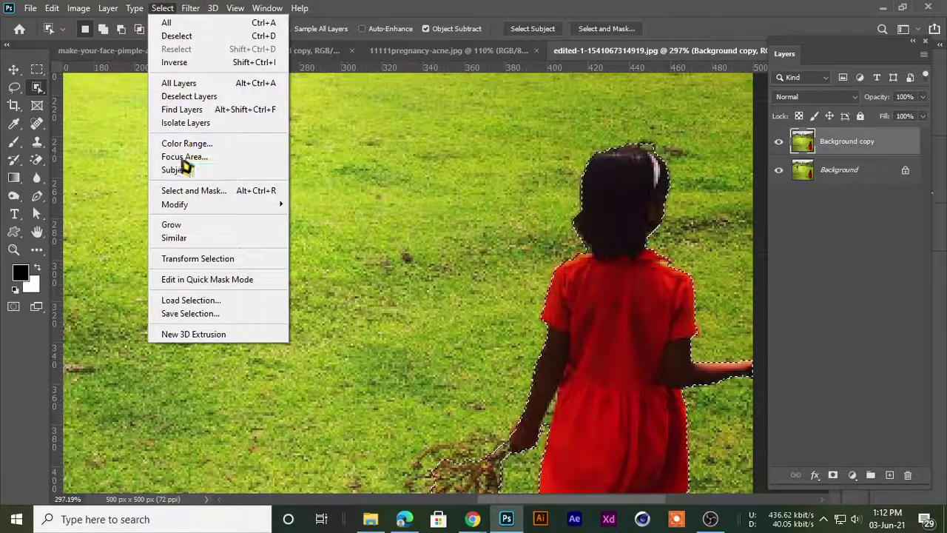
{"action": "left_click", "coordinate": [190, 203]}
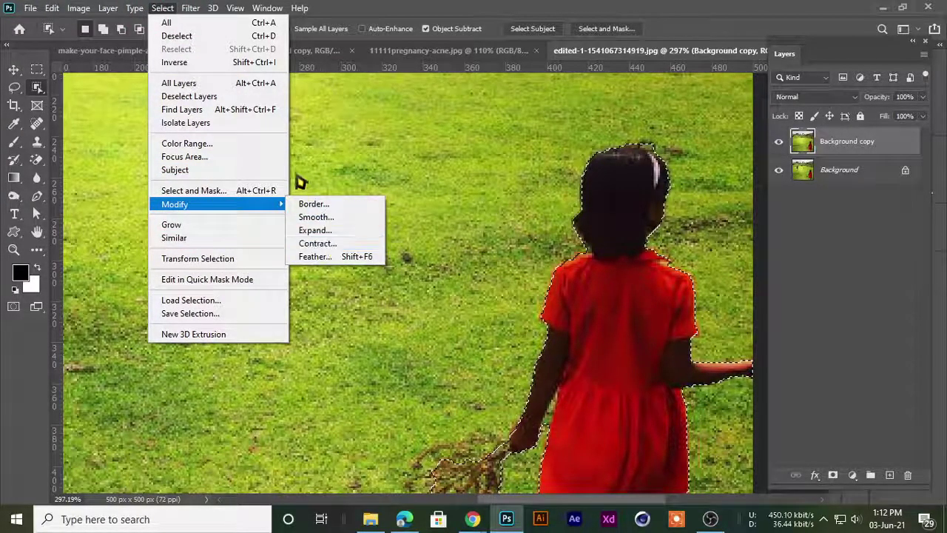
{"action": "left_click", "coordinate": [318, 244]}
{"action": "key", "text": "Up"}
{"action": "key", "text": "Up"}
{"action": "key", "text": "Up"}
{"action": "left_click", "coordinate": [536, 158]}
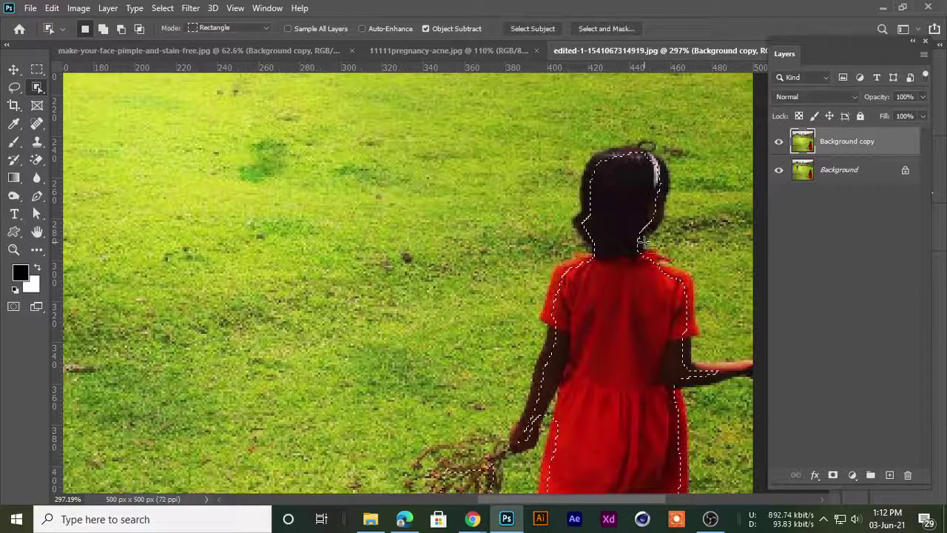
Deselect the girl and switch to the Move tool
{"action": "scroll", "coordinate": [642, 242], "scroll_direction": "down", "scroll_amount": 2}
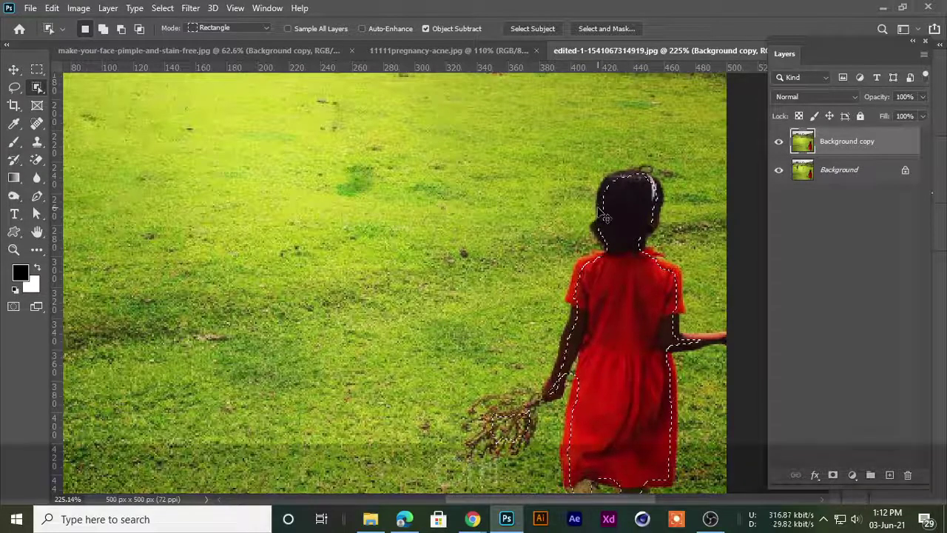
{"action": "key", "text": "ctrl+d"}
{"action": "scroll", "coordinate": [383, 196], "scroll_direction": "down", "scroll_amount": 3}
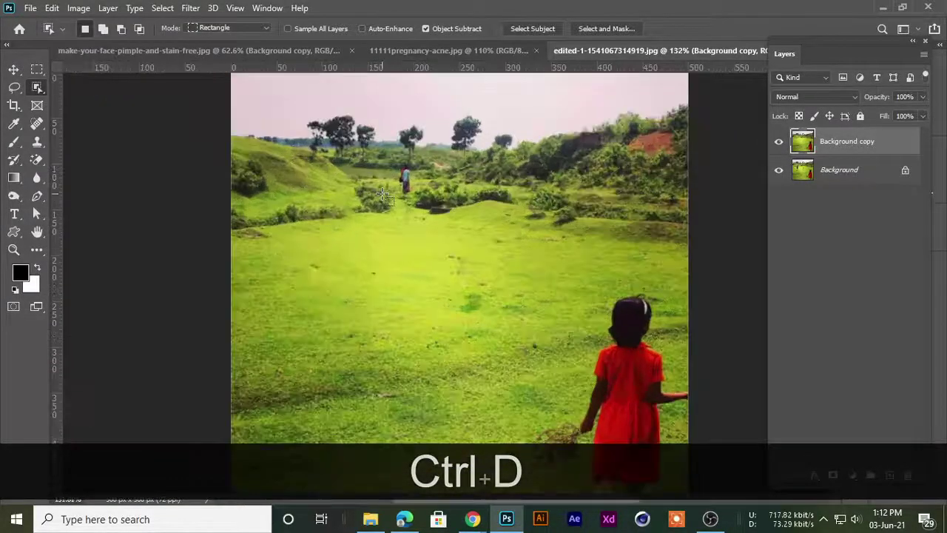
{"action": "scroll", "coordinate": [383, 197], "scroll_direction": "down", "scroll_amount": 2}
{"action": "left_click", "coordinate": [14, 69]}
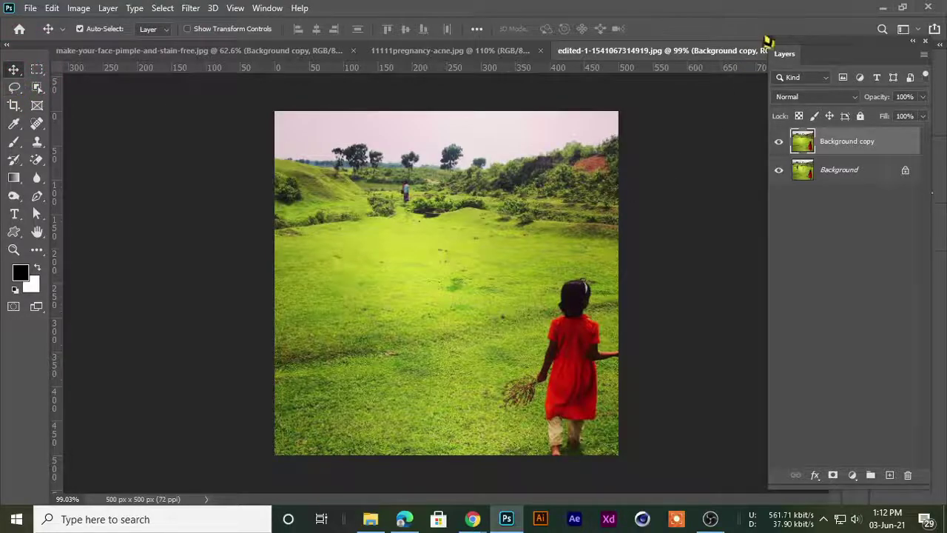
Open the landscape photo 7c402dbf303e4cd0a0981e1253ce5acd.jpg from the Images Retouch folder as a new document
{"action": "left_click", "coordinate": [884, 7]}
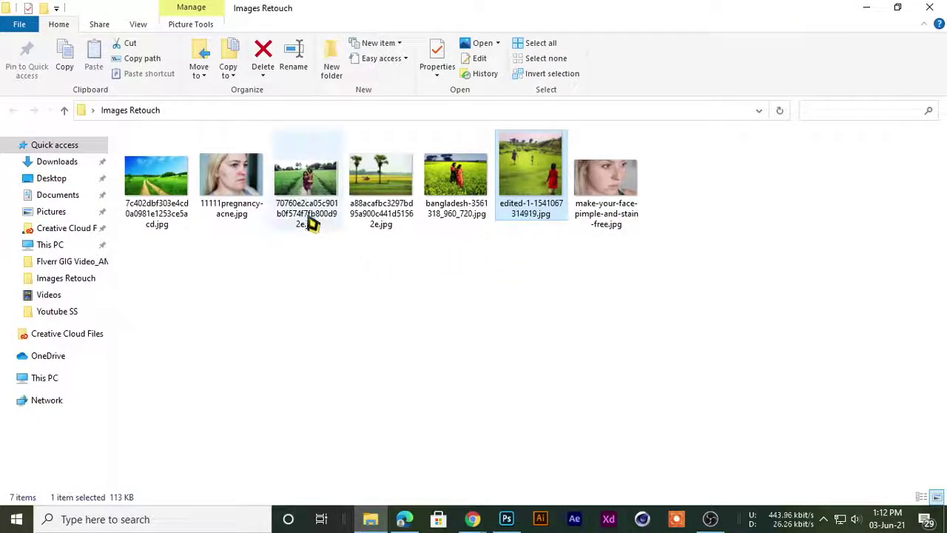
{"action": "left_click", "coordinate": [133, 206]}
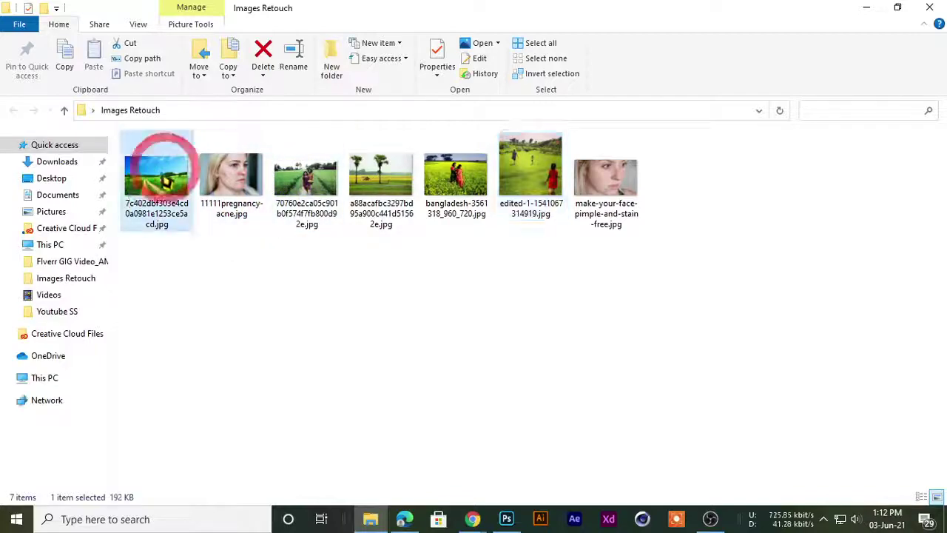
{"action": "mouse_move", "coordinate": [133, 196]}
{"action": "left_mouse_down"}
{"action": "mouse_move", "coordinate": [264, 260]}
{"action": "mouse_move", "coordinate": [148, 189]}
{"action": "left_mouse_up"}
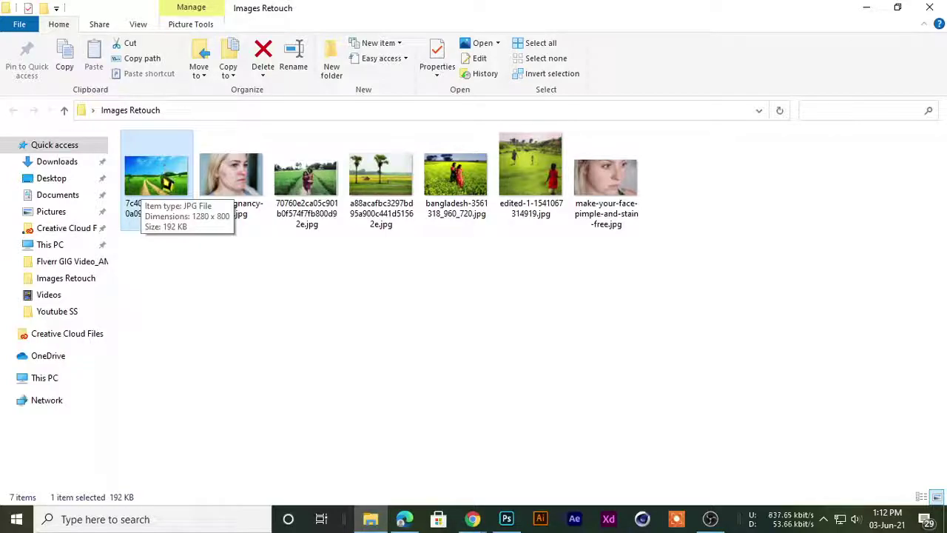
{"action": "left_click_drag", "start_coordinate": [183, 200], "coordinate": [484, 6]}
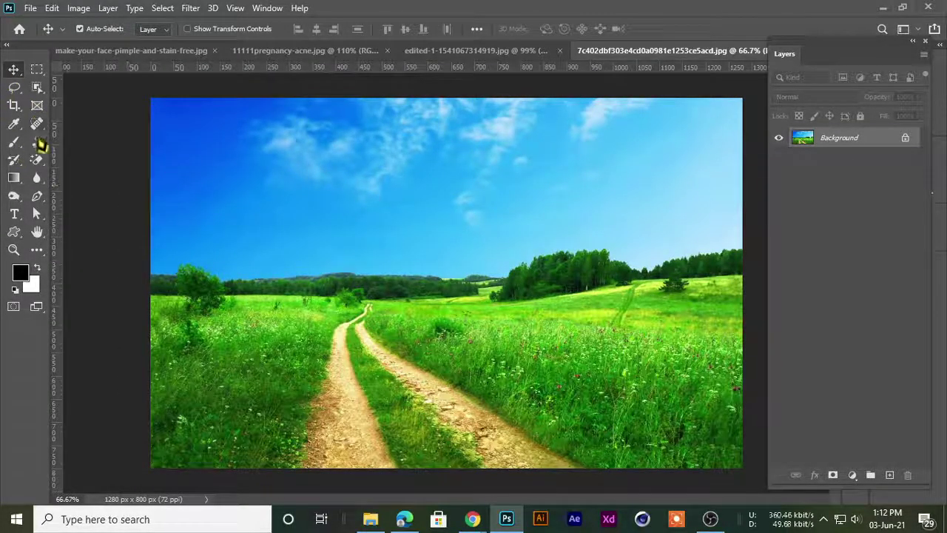
{"action": "left_click", "coordinate": [37, 123]}
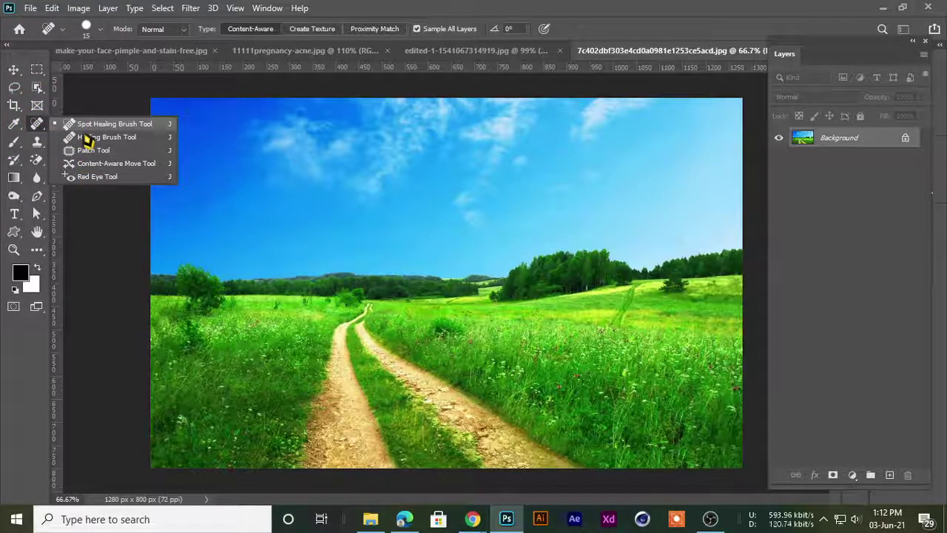
{"action": "left_click", "coordinate": [37, 142]}
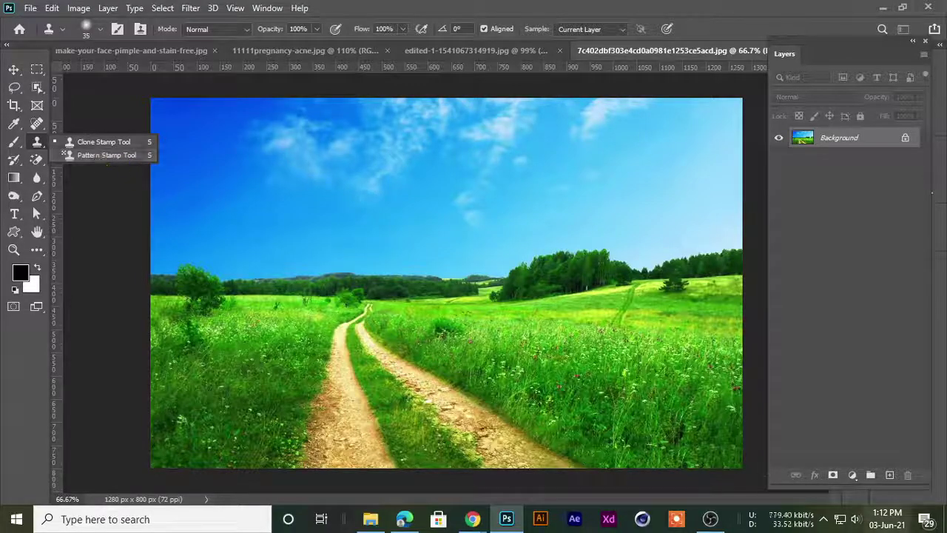
{"action": "left_click", "coordinate": [711, 519]}
{"action": "left_click", "coordinate": [711, 519]}
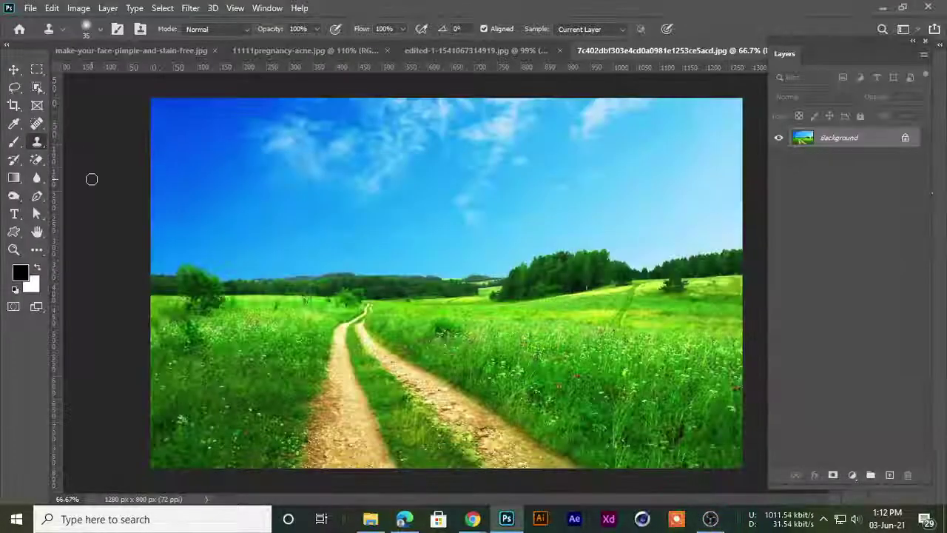
{"action": "left_click", "coordinate": [37, 142]}
{"action": "left_click", "coordinate": [89, 145]}
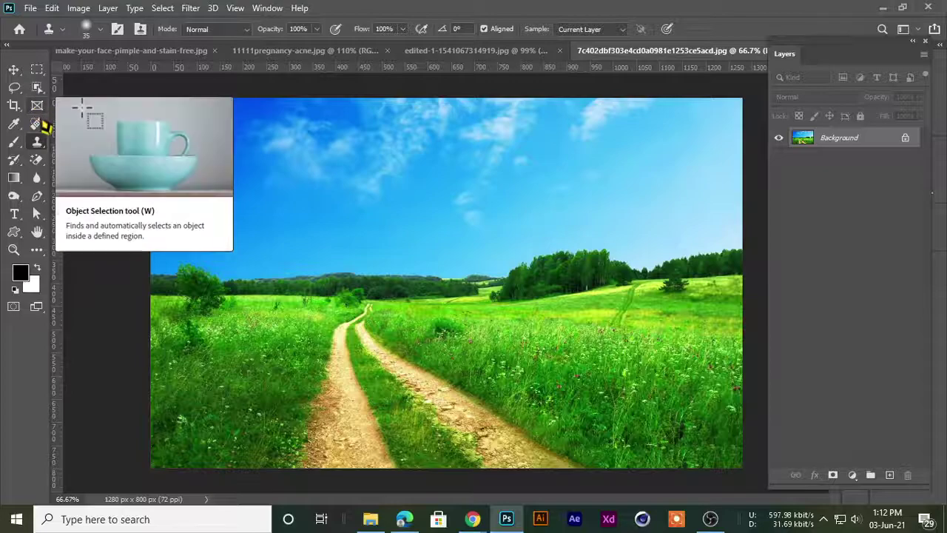
{"action": "left_click", "coordinate": [38, 125]}
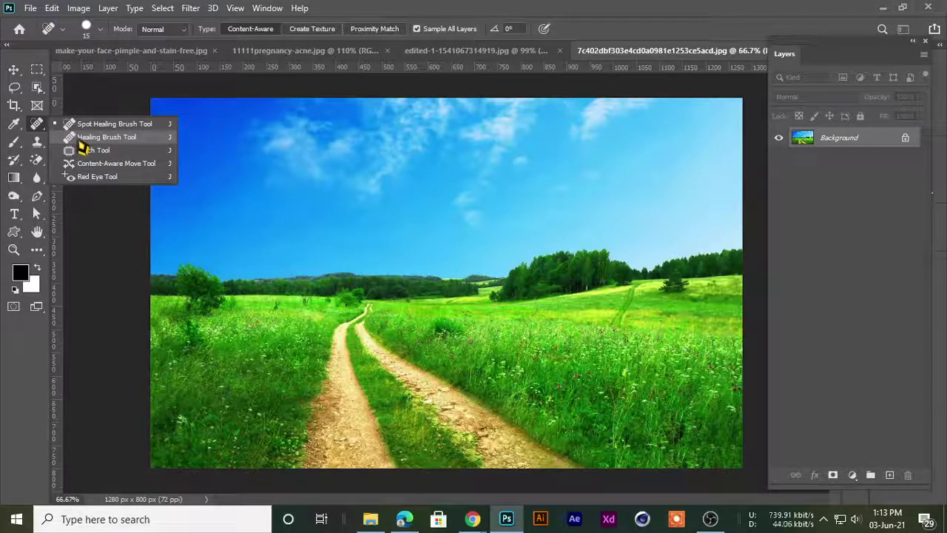
Duplicate the Background layer of the landscape photo as a working copy
{"action": "left_click", "coordinate": [879, 140]}
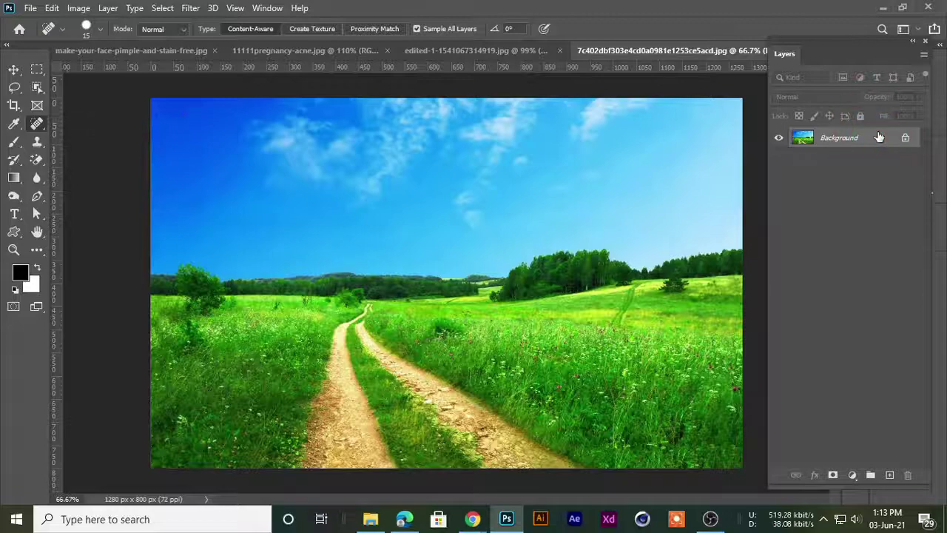
{"action": "left_click_drag", "start_coordinate": [879, 141], "coordinate": [890, 474]}
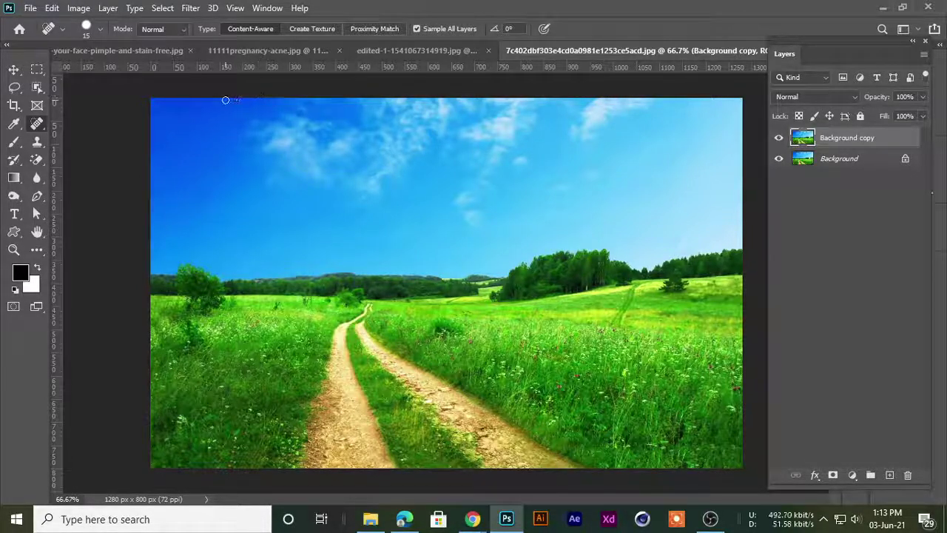
{"action": "left_click", "coordinate": [403, 52]}
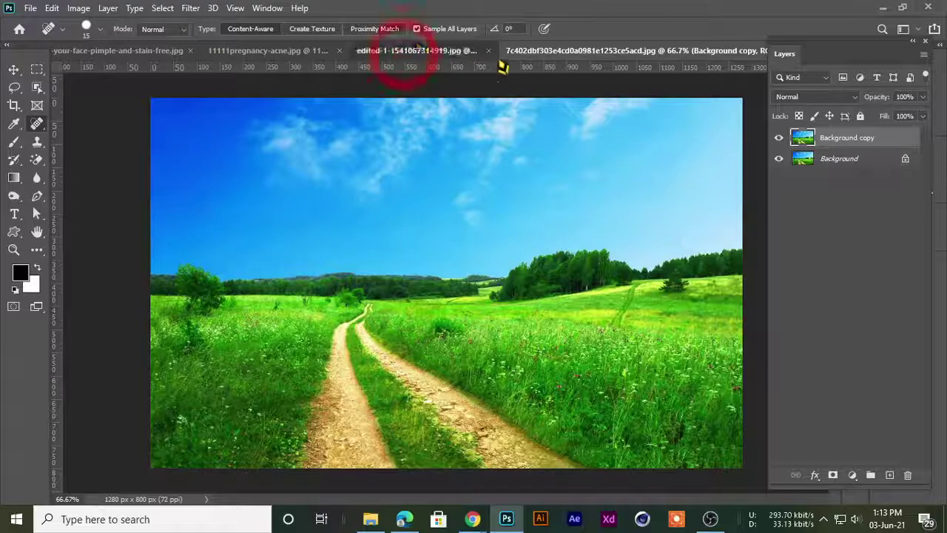
{"action": "left_click", "coordinate": [690, 52]}
Cover the lower part of the left dirt track with sampled grass using the Clone Stamp at brush size 60
{"action": "scroll", "coordinate": [313, 448], "scroll_direction": "up", "scroll_amount": 4}
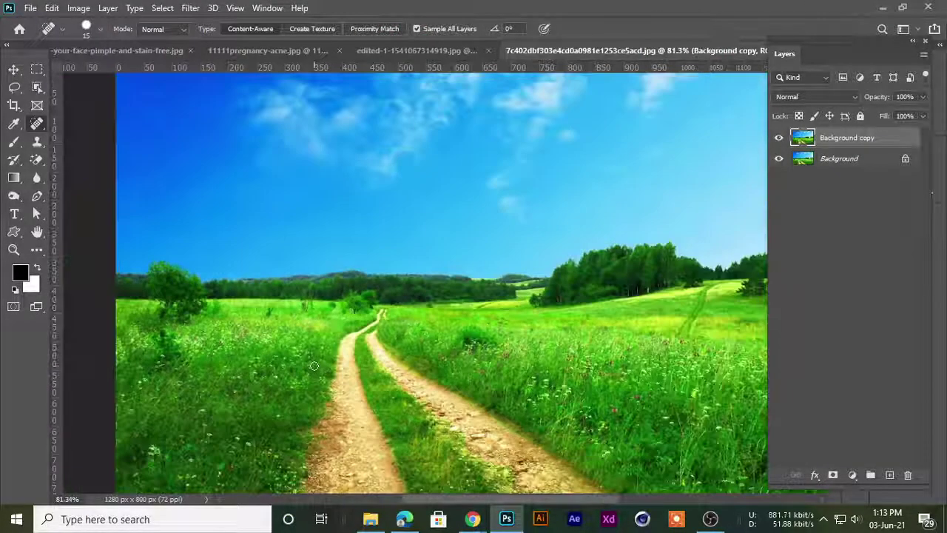
{"action": "key", "text": "space"}
{"action": "left_click_drag", "start_coordinate": [307, 405], "coordinate": [313, 238]}
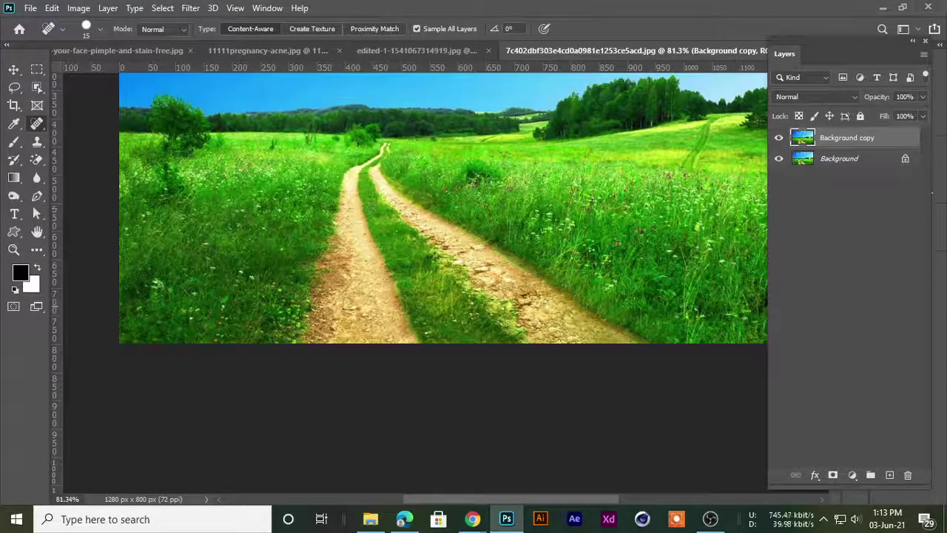
{"action": "scroll", "coordinate": [310, 255], "scroll_direction": "up", "scroll_amount": 2}
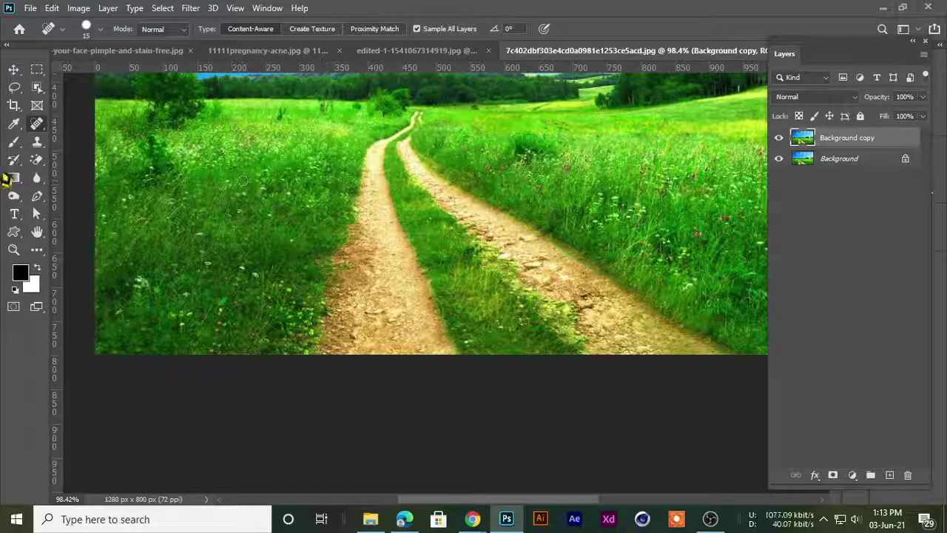
{"action": "left_click_drag", "start_coordinate": [37, 141], "coordinate": [94, 144]}
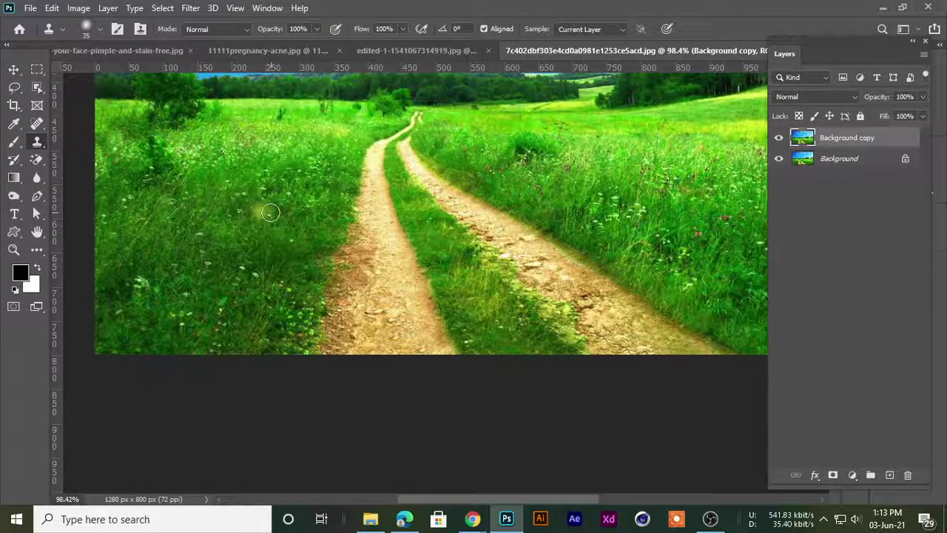
{"action": "key", "text": "bracketright"}
{"action": "key", "text": "bracketright"}
{"action": "key", "text": "bracketright"}
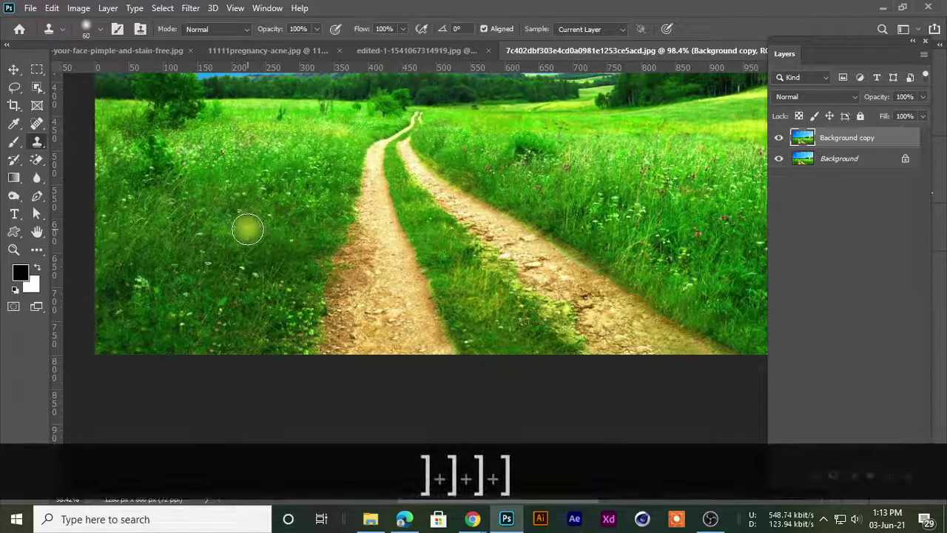
{"action": "key", "text": "alt"}
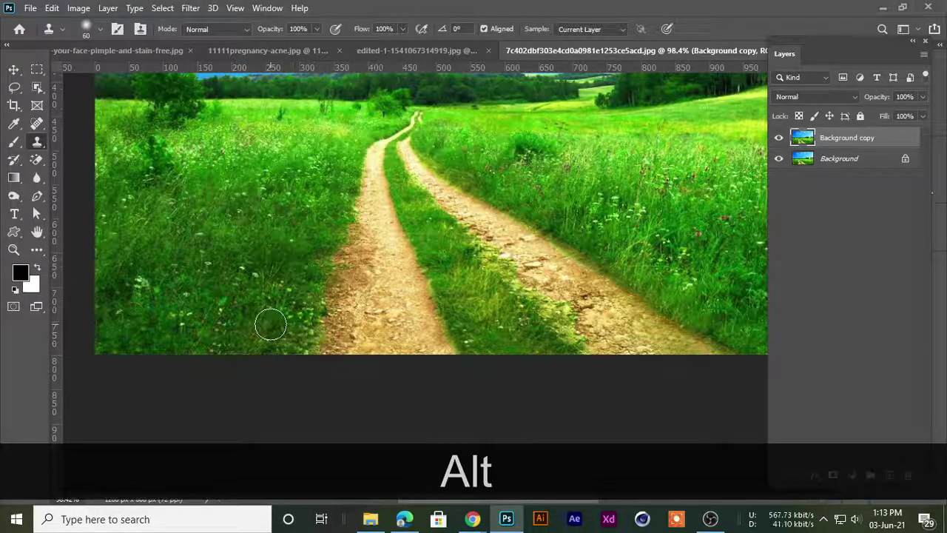
{"action": "mouse_move", "coordinate": [300, 345]}
{"action": "left_mouse_down"}
{"action": "mouse_move", "coordinate": [335, 317]}
{"action": "mouse_move", "coordinate": [336, 308]}
{"action": "mouse_move", "coordinate": [327, 333]}
{"action": "mouse_move", "coordinate": [358, 208]}
{"action": "mouse_move", "coordinate": [369, 262]}
{"action": "mouse_move", "coordinate": [356, 308]}
{"action": "mouse_move", "coordinate": [342, 344]}
{"action": "mouse_move", "coordinate": [346, 322]}
{"action": "mouse_move", "coordinate": [319, 347]}
{"action": "mouse_move", "coordinate": [403, 345]}
{"action": "mouse_move", "coordinate": [374, 340]}
{"action": "mouse_move", "coordinate": [420, 314]}
{"action": "mouse_move", "coordinate": [402, 319]}
{"action": "mouse_move", "coordinate": [444, 348]}
{"action": "left_mouse_up"}
{"action": "left_click", "coordinate": [265, 282], "text": "alt"}
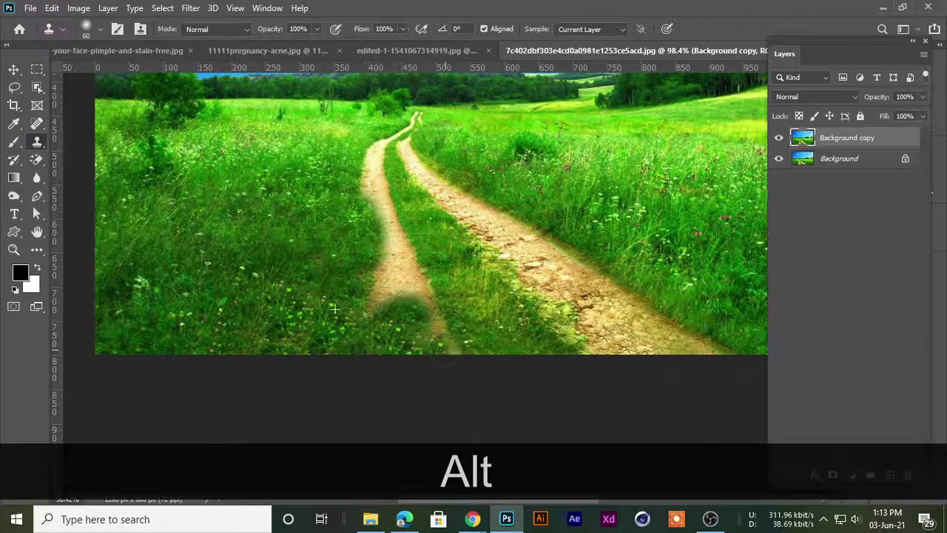
{"action": "mouse_move", "coordinate": [355, 311]}
{"action": "left_mouse_down"}
{"action": "mouse_move", "coordinate": [414, 296]}
{"action": "mouse_move", "coordinate": [374, 285]}
{"action": "mouse_move", "coordinate": [400, 263]}
{"action": "mouse_move", "coordinate": [386, 239]}
{"action": "mouse_move", "coordinate": [400, 245]}
{"action": "left_mouse_up"}
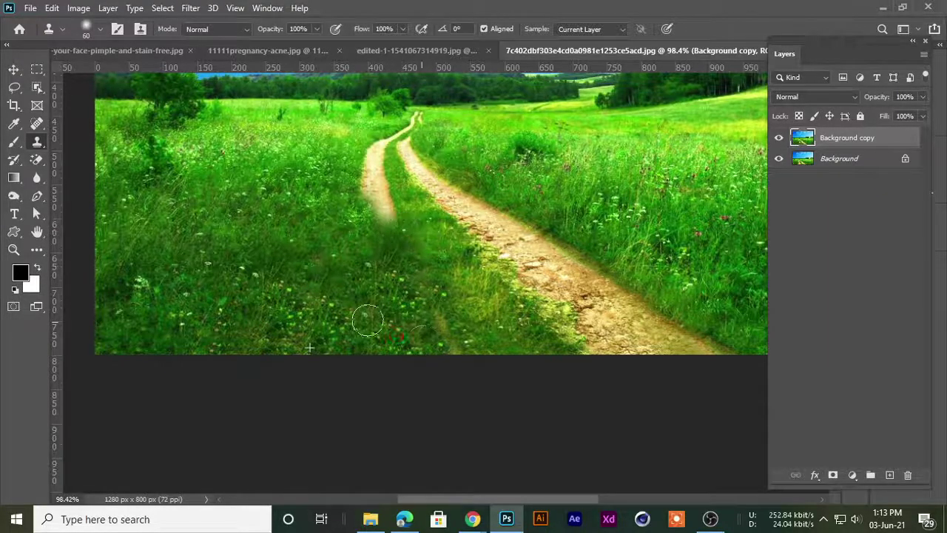
{"action": "scroll", "coordinate": [221, 262], "scroll_direction": "down", "scroll_amount": 2}
{"action": "scroll", "coordinate": [389, 403], "scroll_direction": "up", "scroll_amount": 3}
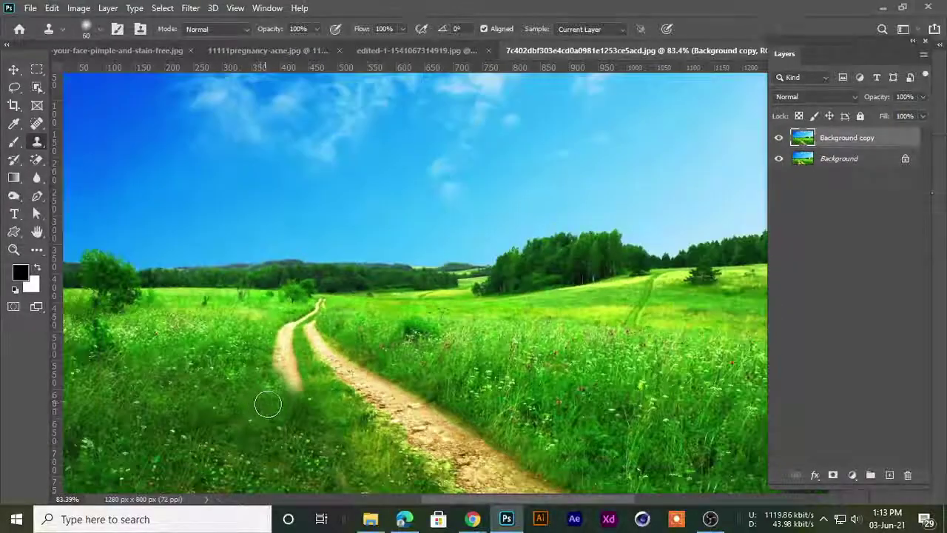
{"action": "key", "text": "space"}
{"action": "left_click_drag", "start_coordinate": [268, 404], "coordinate": [334, 229]}
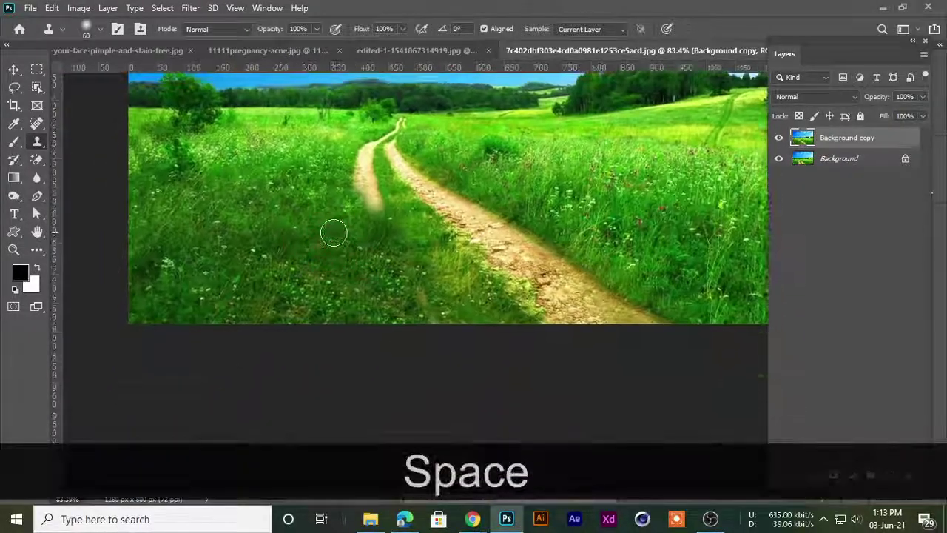
{"action": "scroll", "coordinate": [363, 289], "scroll_direction": "up", "scroll_amount": 1}
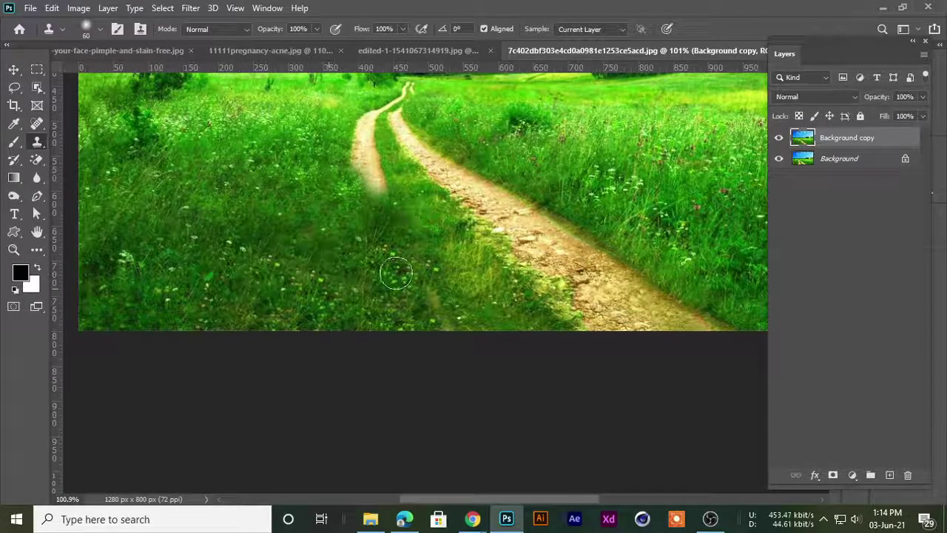
Switch to the make-your-face-pimple-and-stain-free.jpg document and frame the woman's face
{"action": "left_click", "coordinate": [395, 52]}
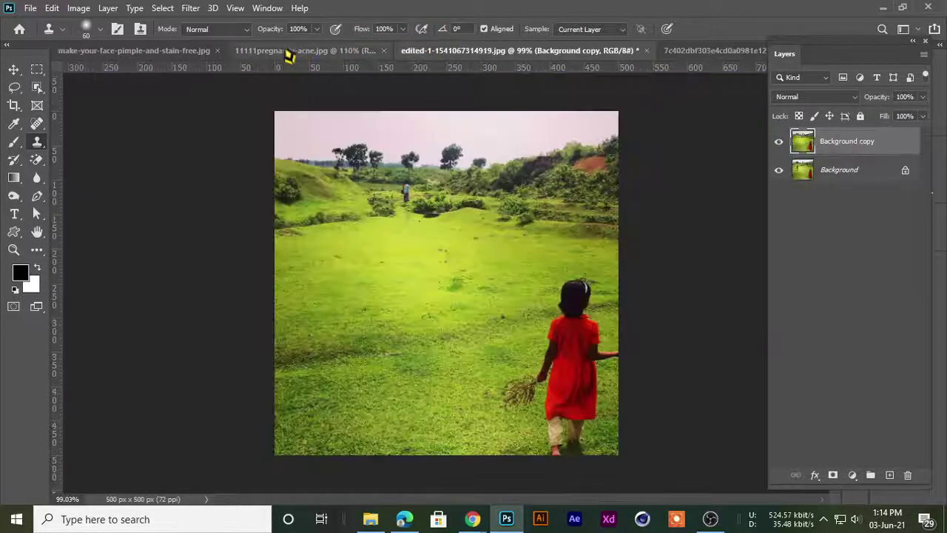
{"action": "left_click", "coordinate": [290, 51]}
{"action": "left_click", "coordinate": [141, 50]}
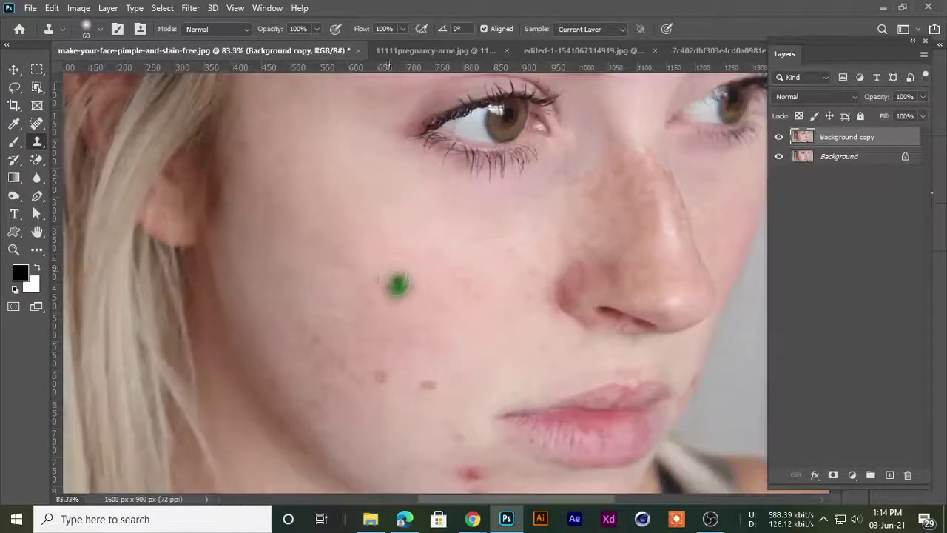
{"action": "scroll", "coordinate": [392, 279], "scroll_direction": "up", "scroll_amount": 1}
{"action": "scroll", "coordinate": [407, 264], "scroll_direction": "down", "scroll_amount": 3}
{"action": "key", "text": "space"}
{"action": "left_click", "coordinate": [389, 193], "text": "alt"}
{"action": "scroll", "coordinate": [386, 358], "scroll_direction": "up", "scroll_amount": 3}
{"action": "scroll", "coordinate": [433, 311], "scroll_direction": "down", "scroll_amount": 4}
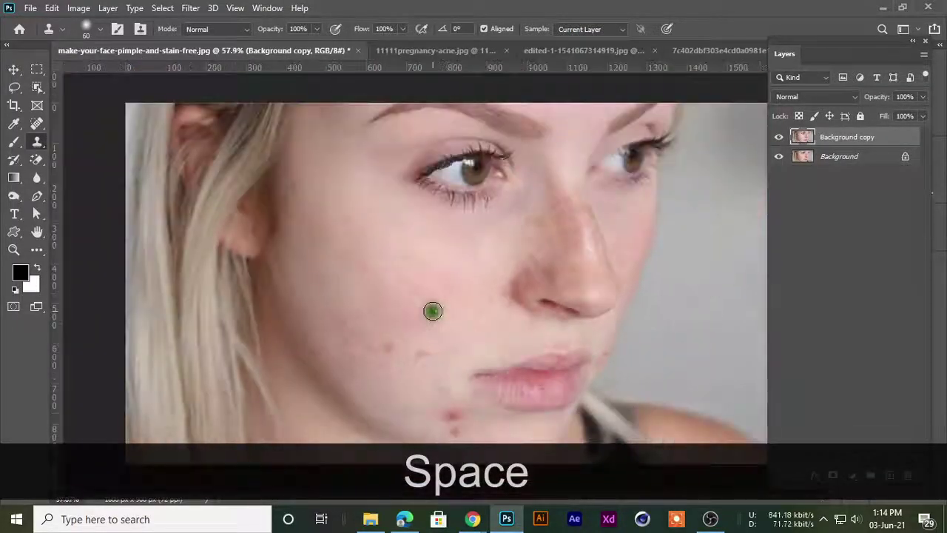
Set the Clone Stamp brush size to 100 and sample the iris of the woman's nearer eye
{"action": "key", "text": "bracketright"}
{"action": "key", "text": "bracketright"}
{"action": "key", "text": "bracketright"}
{"action": "key", "text": "bracketright"}
{"action": "key", "text": "bracketright"}
{"action": "key", "text": "bracketright"}
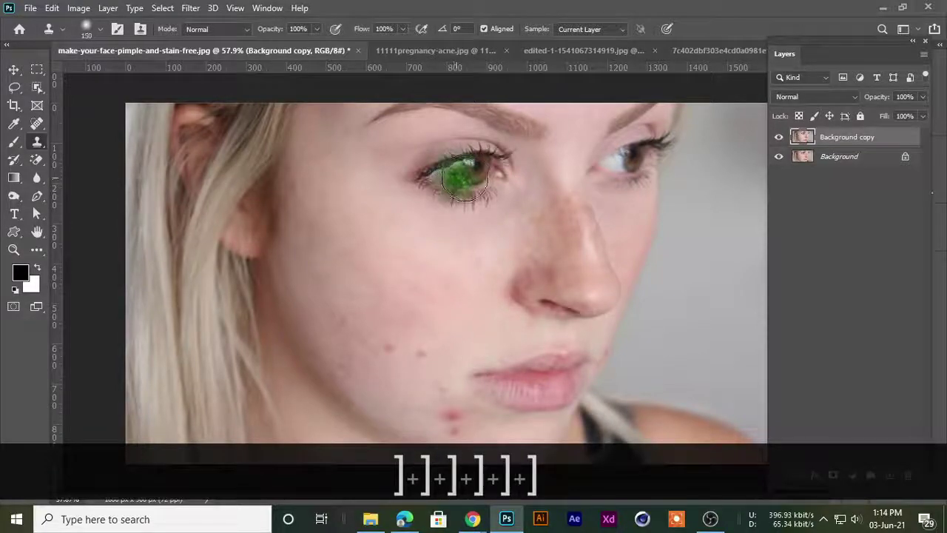
{"action": "key", "text": "bracketleft"}
{"action": "key", "text": "bracketleft"}
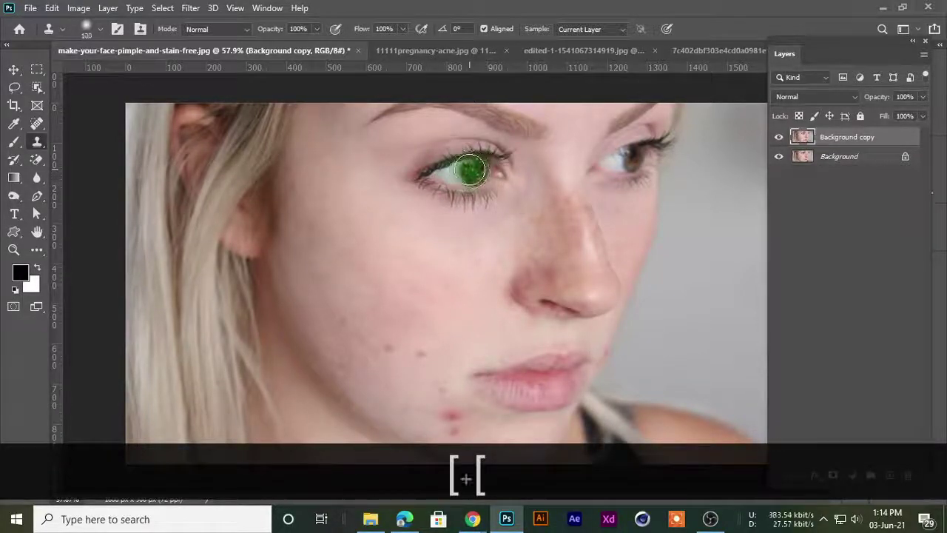
{"action": "left_click", "coordinate": [470, 168], "text": "alt"}
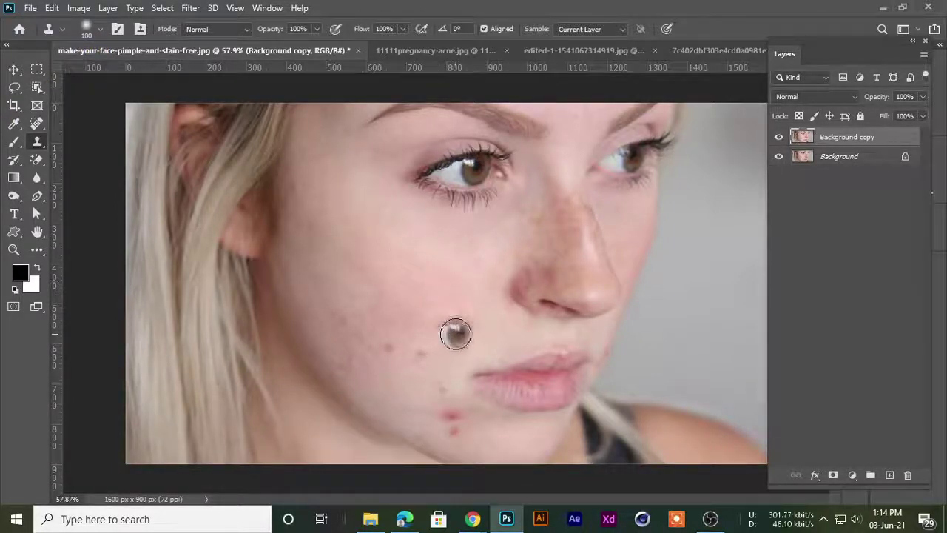
Set the Clone Stamp to sample All Layers and paint a copy of the eye onto the lower cheek beside the mouth
{"action": "left_click", "coordinate": [582, 32]}
{"action": "left_click", "coordinate": [580, 42]}
{"action": "left_click", "coordinate": [581, 31]}
{"action": "left_click", "coordinate": [575, 63]}
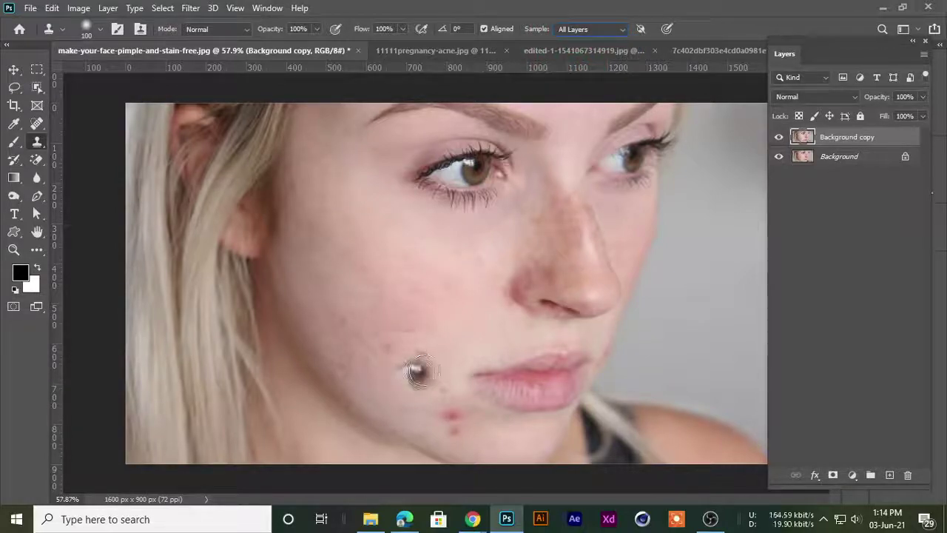
{"action": "mouse_move", "coordinate": [440, 353]}
{"action": "left_mouse_down"}
{"action": "mouse_move", "coordinate": [400, 353]}
{"action": "mouse_move", "coordinate": [445, 339]}
{"action": "mouse_move", "coordinate": [460, 347]}
{"action": "mouse_move", "coordinate": [398, 360]}
{"action": "mouse_move", "coordinate": [424, 334]}
{"action": "mouse_move", "coordinate": [472, 367]}
{"action": "mouse_move", "coordinate": [380, 363]}
{"action": "mouse_move", "coordinate": [451, 330]}
{"action": "mouse_move", "coordinate": [442, 332]}
{"action": "mouse_move", "coordinate": [468, 329]}
{"action": "left_mouse_up"}
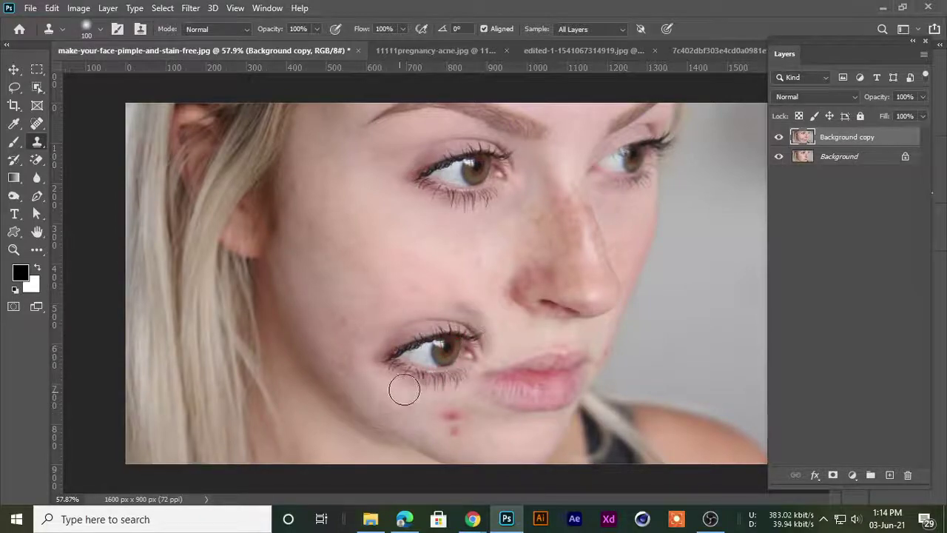
Paint a second copy of the nearer eye onto the middle of the cheek with the Healing Brush at size 50
{"action": "scroll", "coordinate": [402, 315], "scroll_direction": "up", "scroll_amount": 4}
{"action": "scroll", "coordinate": [402, 344], "scroll_direction": "down", "scroll_amount": 4}
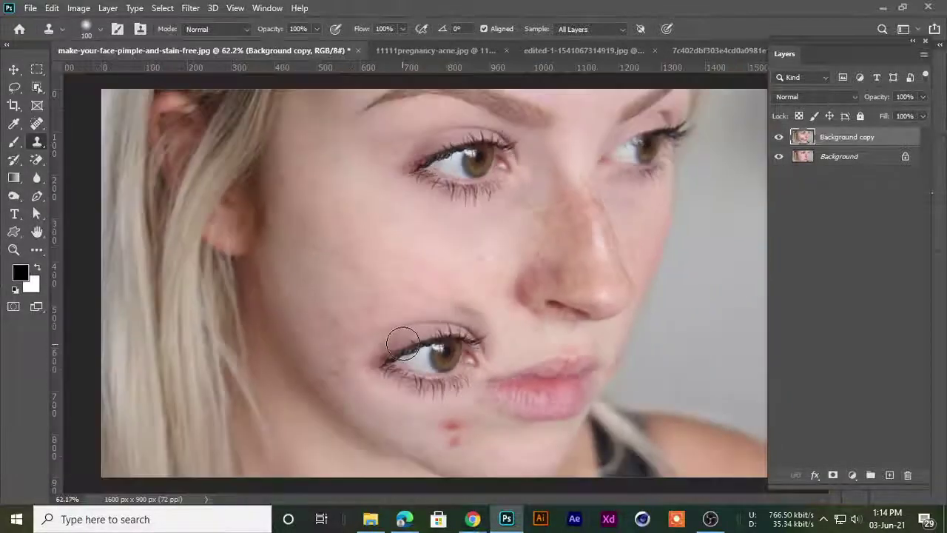
{"action": "scroll", "coordinate": [408, 344], "scroll_direction": "up", "scroll_amount": 4}
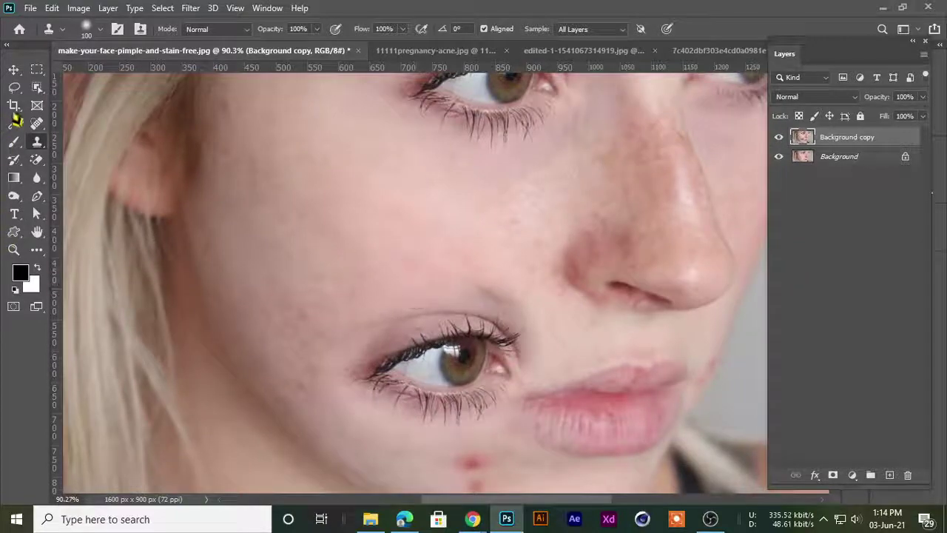
{"action": "left_click", "coordinate": [38, 124]}
{"action": "left_click", "coordinate": [96, 138]}
{"action": "scroll", "coordinate": [413, 169], "scroll_direction": "down", "scroll_amount": 4}
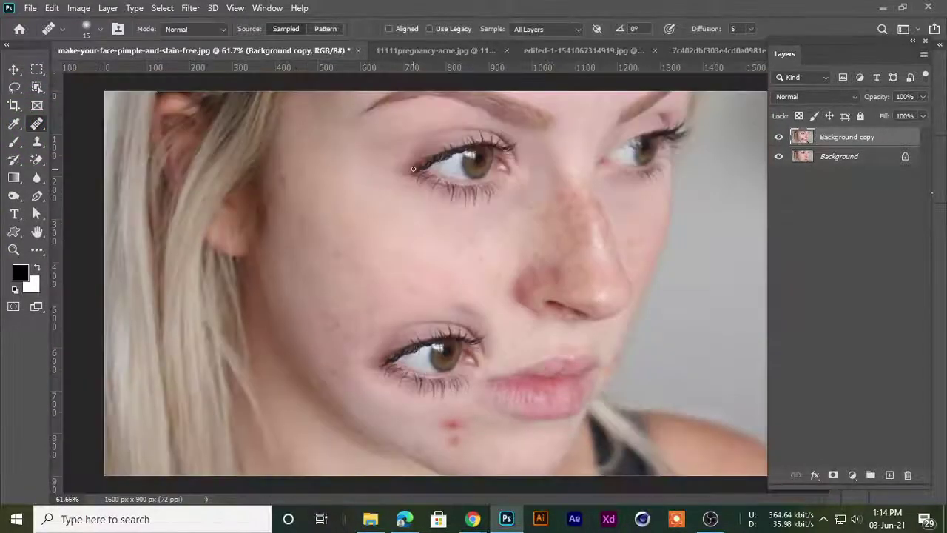
{"action": "key", "text": "bracketright"}
{"action": "key", "text": "bracketright"}
{"action": "key", "text": "bracketright"}
{"action": "key", "text": "bracketright"}
{"action": "left_click", "coordinate": [474, 159], "text": "alt"}
{"action": "mouse_move", "coordinate": [426, 237]}
{"action": "left_mouse_down"}
{"action": "mouse_move", "coordinate": [444, 264]}
{"action": "mouse_move", "coordinate": [393, 239]}
{"action": "mouse_move", "coordinate": [431, 243]}
{"action": "mouse_move", "coordinate": [347, 258]}
{"action": "mouse_move", "coordinate": [421, 276]}
{"action": "mouse_move", "coordinate": [349, 254]}
{"action": "left_mouse_up"}
Compare the edges and blending of the healed eye copy with the cloned one up close
{"action": "left_click", "coordinate": [14, 70]}
{"action": "left_click", "coordinate": [64, 73]}
{"action": "scroll", "coordinate": [373, 239], "scroll_direction": "up", "scroll_amount": 9}
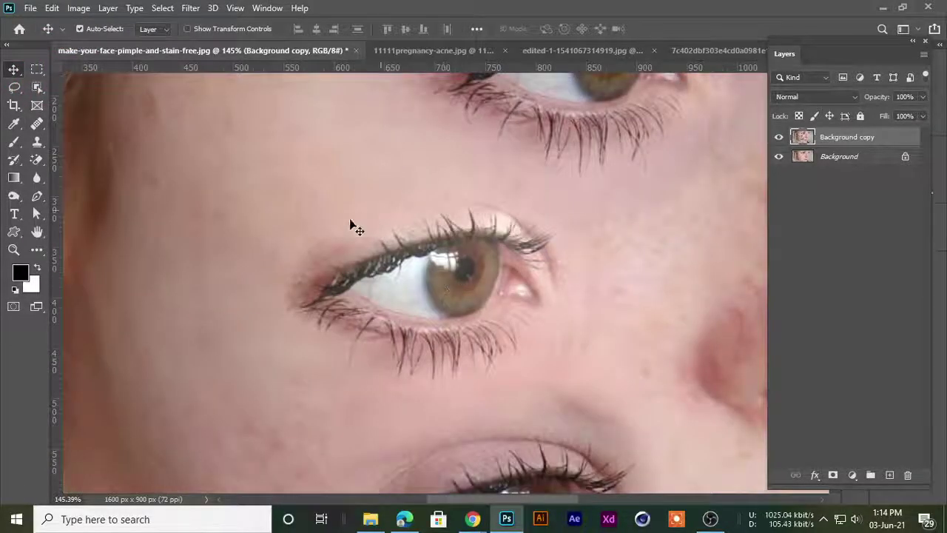
{"action": "scroll", "coordinate": [424, 254], "scroll_direction": "up", "scroll_amount": 4}
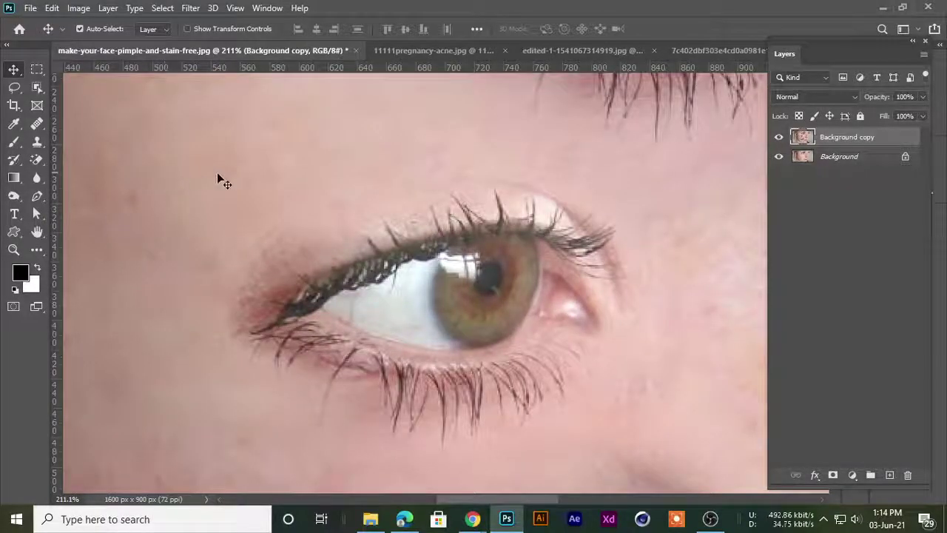
{"action": "scroll", "coordinate": [286, 275], "scroll_direction": "down", "scroll_amount": 9}
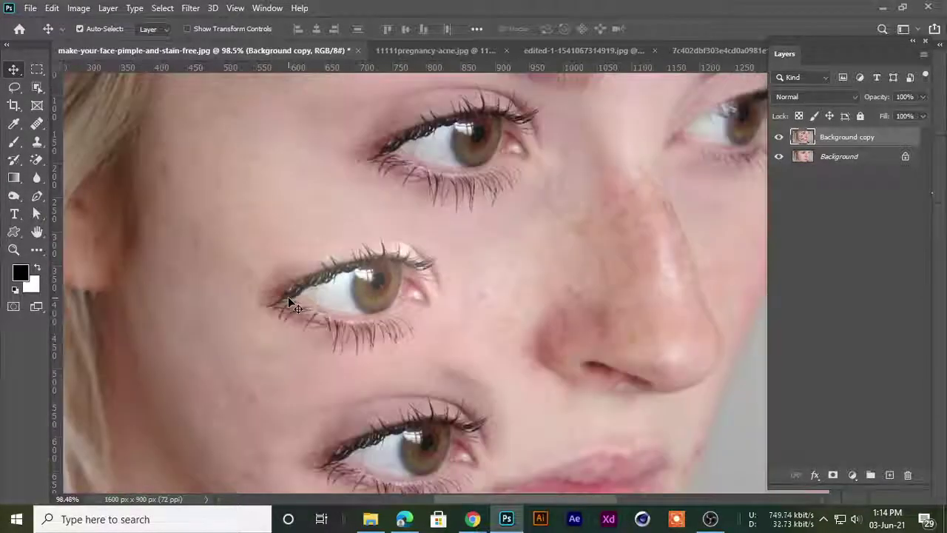
{"action": "scroll", "coordinate": [313, 302], "scroll_direction": "down", "scroll_amount": 5}
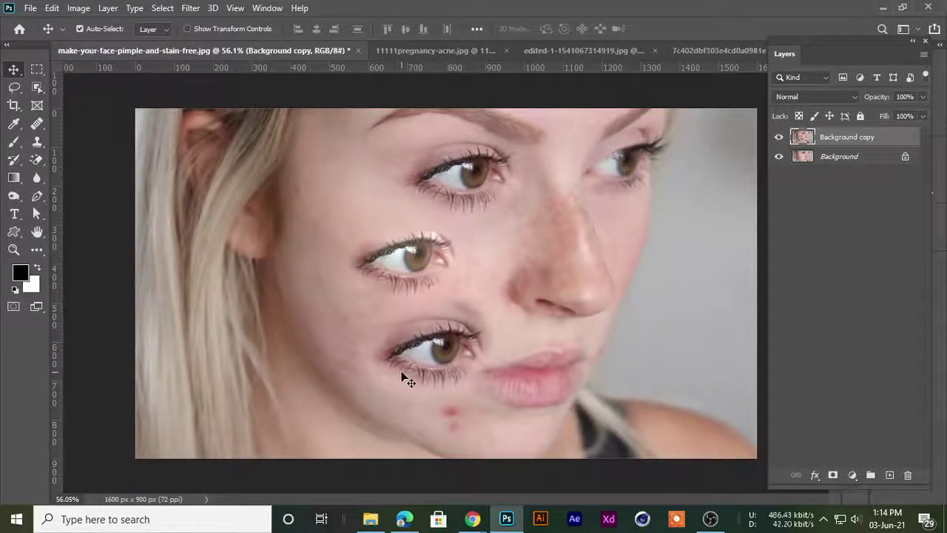
{"action": "scroll", "coordinate": [416, 359], "scroll_direction": "up", "scroll_amount": 3}
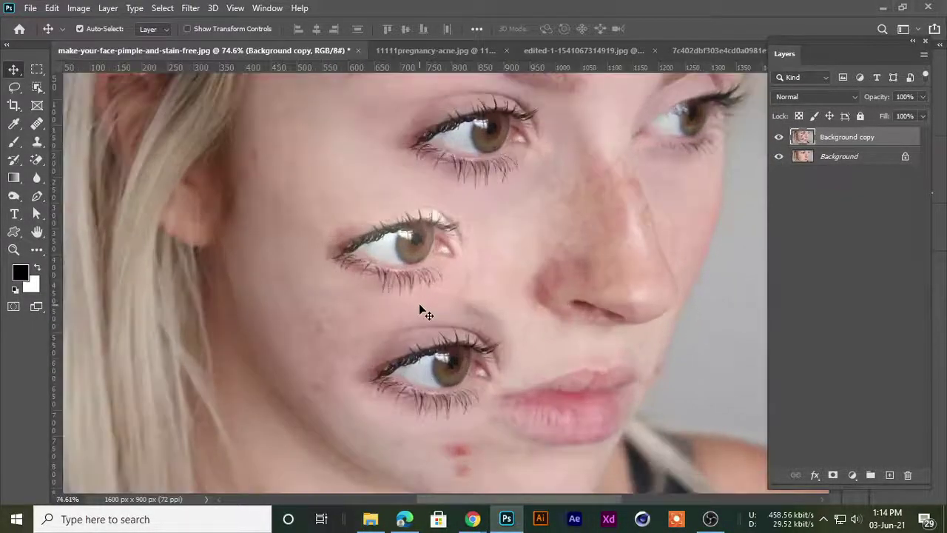
Switch to the 7c402dbf303e4cd0a0981e1253ce5acd.jpg document and frame the lower end of the dirt track
{"action": "left_click", "coordinate": [559, 50]}
{"action": "left_click", "coordinate": [687, 51]}
{"action": "scroll", "coordinate": [425, 337], "scroll_direction": "down", "scroll_amount": 5}
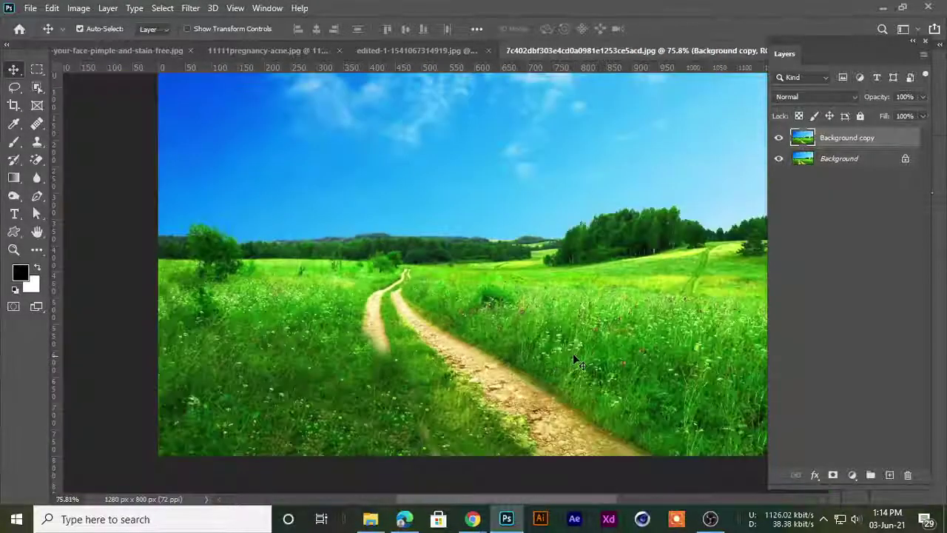
{"action": "key", "text": "space"}
{"action": "scroll", "coordinate": [517, 389], "scroll_direction": "up", "scroll_amount": 3}
{"action": "left_click_drag", "start_coordinate": [524, 421], "coordinate": [472, 301]}
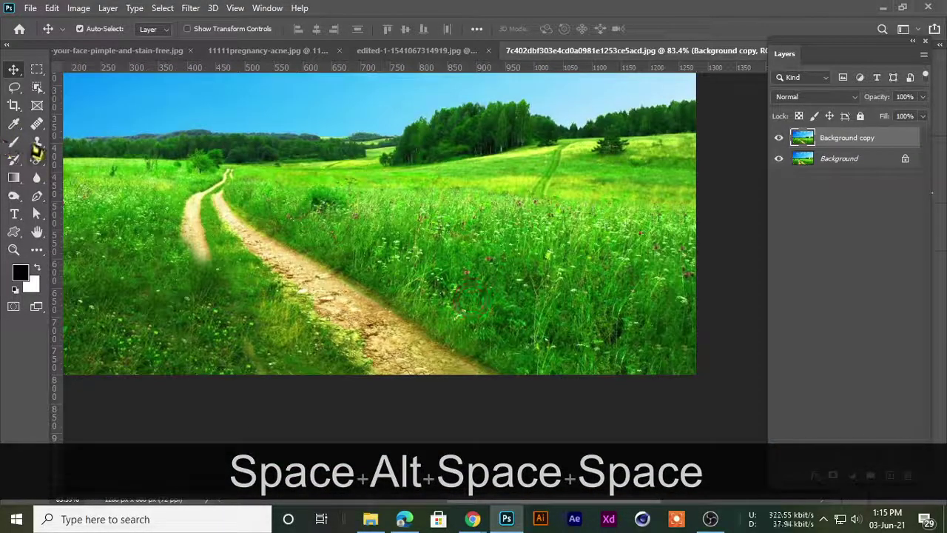
Try to cover the lower part of the right dirt track with sampled grass using the Healing Brush, and undo it
{"action": "left_click", "coordinate": [36, 123]}
{"action": "left_click", "coordinate": [85, 139]}
{"action": "left_click", "coordinate": [505, 273], "text": "alt"}
{"action": "mouse_move", "coordinate": [456, 362]}
{"action": "left_mouse_down"}
{"action": "mouse_move", "coordinate": [383, 356]}
{"action": "mouse_move", "coordinate": [423, 369]}
{"action": "mouse_move", "coordinate": [370, 333]}
{"action": "mouse_move", "coordinate": [412, 348]}
{"action": "mouse_move", "coordinate": [404, 366]}
{"action": "mouse_move", "coordinate": [308, 317]}
{"action": "left_mouse_up"}
{"action": "left_click", "coordinate": [330, 313]}
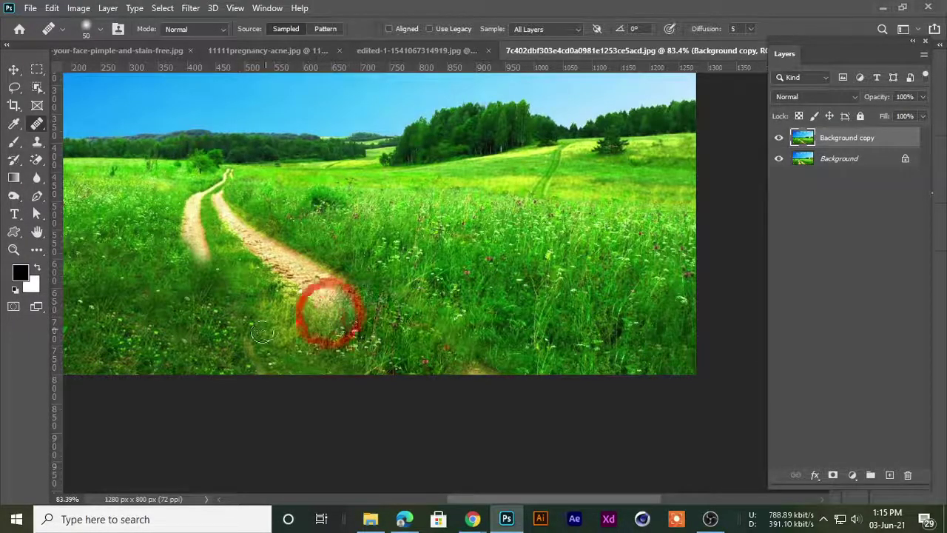
{"action": "scroll", "coordinate": [361, 314], "scroll_direction": "up", "scroll_amount": 1}
{"action": "scroll", "coordinate": [376, 311], "scroll_direction": "down", "scroll_amount": 5}
{"action": "key", "text": "ctrl+z"}
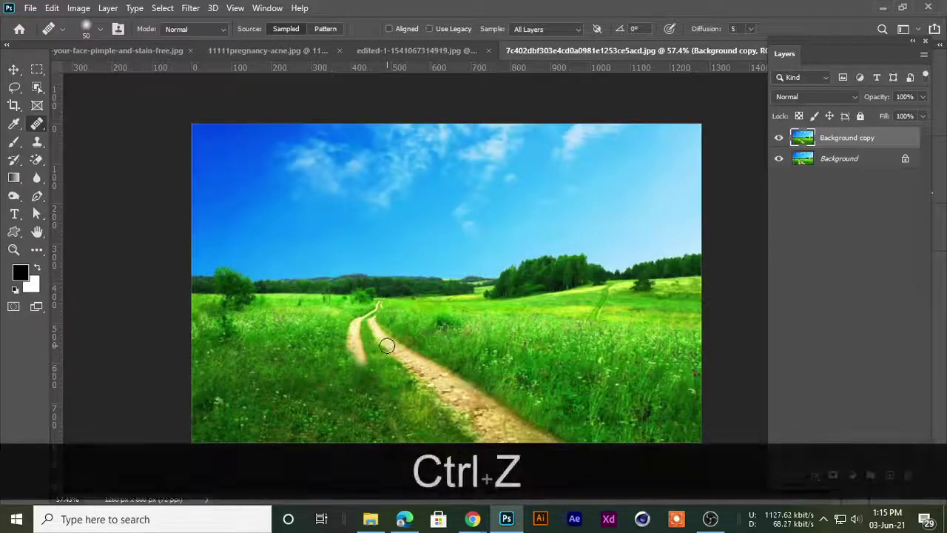
Heal the bottom end of the right dirt track with grass sampled from the meadow using the Healing Brush at size 50
{"action": "scroll", "coordinate": [387, 346], "scroll_direction": "up", "scroll_amount": 1}
{"action": "left_click_drag", "start_coordinate": [512, 360], "coordinate": [355, 197]}
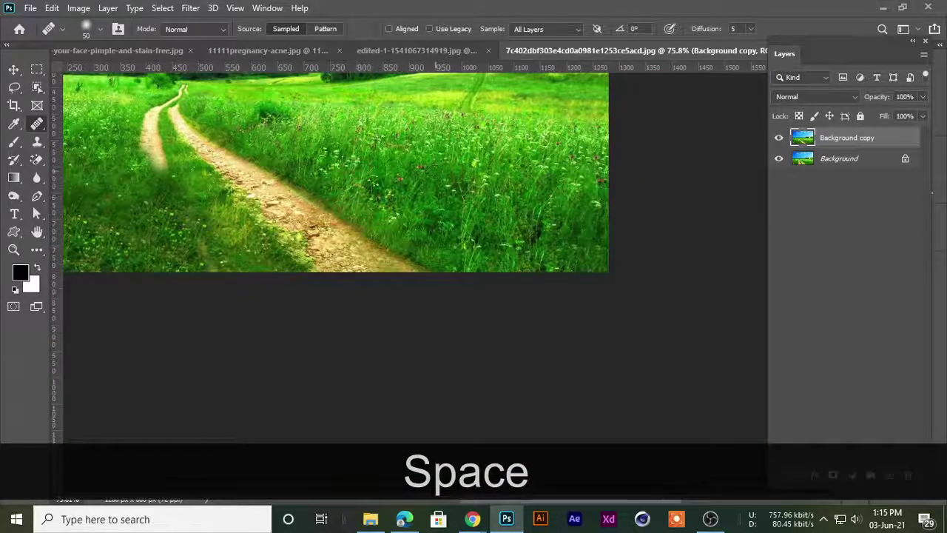
{"action": "left_click", "coordinate": [480, 182], "text": "alt"}
{"action": "mouse_move", "coordinate": [316, 255]}
{"action": "left_mouse_down"}
{"action": "mouse_move", "coordinate": [399, 264]}
{"action": "mouse_move", "coordinate": [312, 250]}
{"action": "left_mouse_up"}
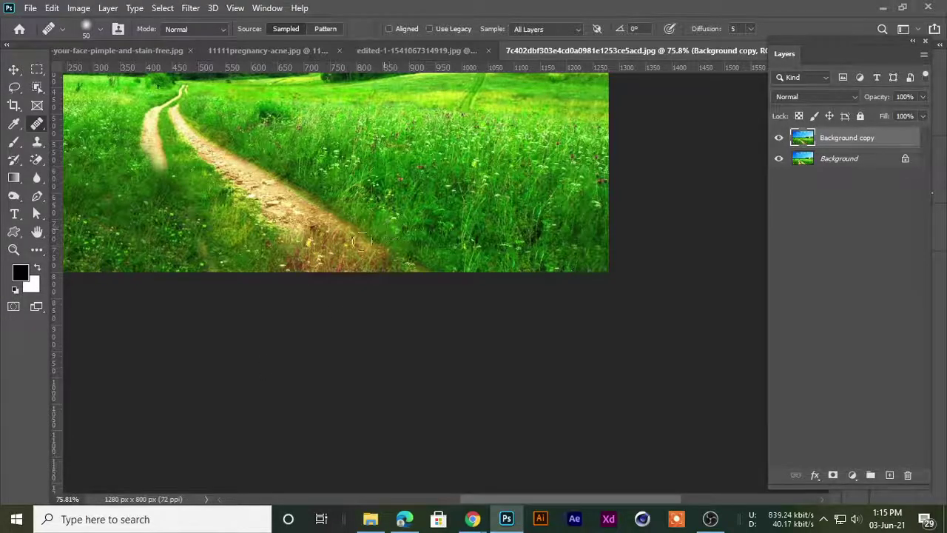
{"action": "scroll", "coordinate": [250, 212], "scroll_direction": "up", "scroll_amount": 2}
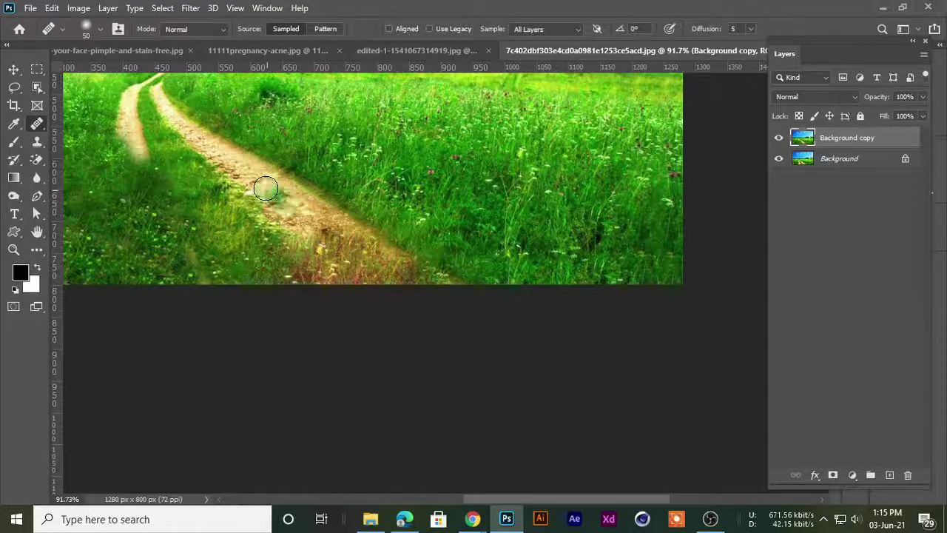
{"action": "scroll", "coordinate": [326, 237], "scroll_direction": "up", "scroll_amount": 2}
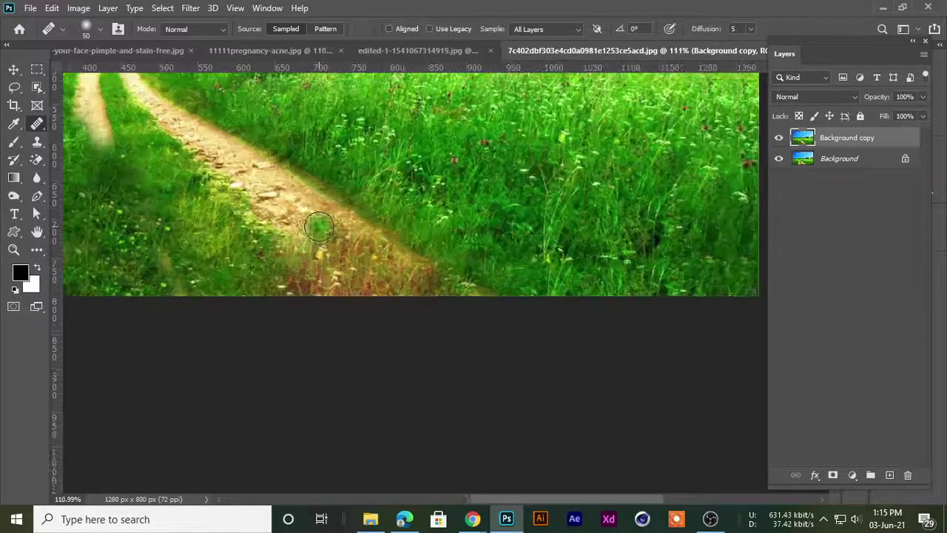
{"action": "scroll", "coordinate": [339, 265], "scroll_direction": "up", "scroll_amount": 1}
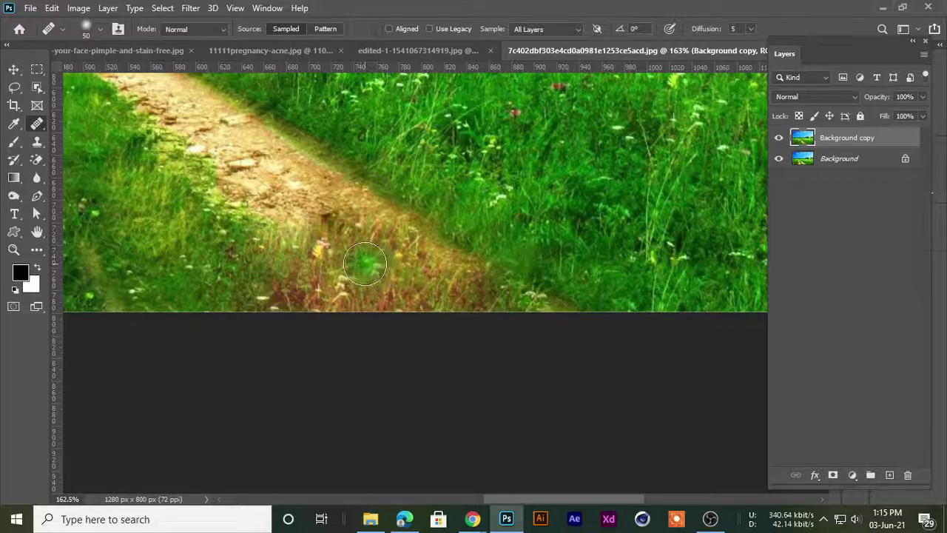
{"action": "scroll", "coordinate": [373, 263], "scroll_direction": "down", "scroll_amount": 2}
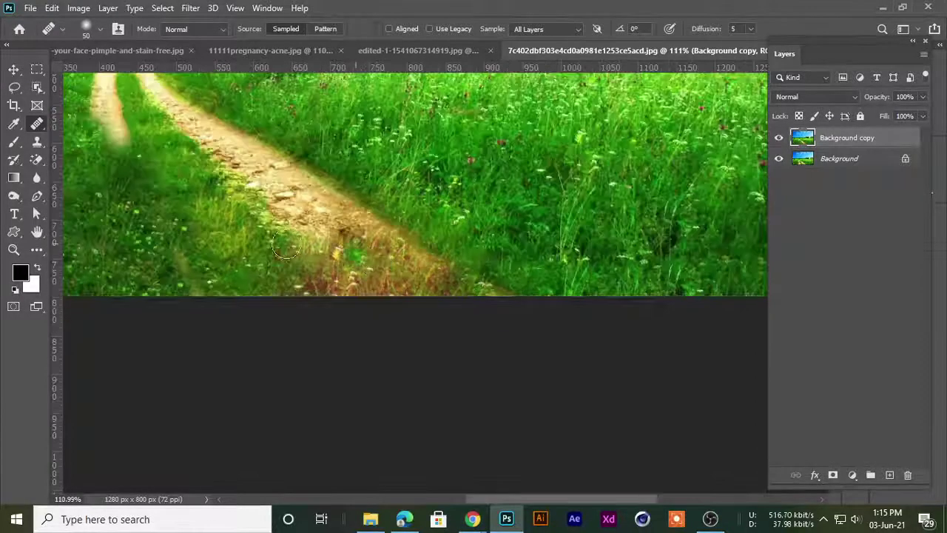
Activate the Clone Stamp tool for the grass and dirt track
{"action": "right_click", "coordinate": [37, 142]}
{"action": "left_click", "coordinate": [126, 137]}
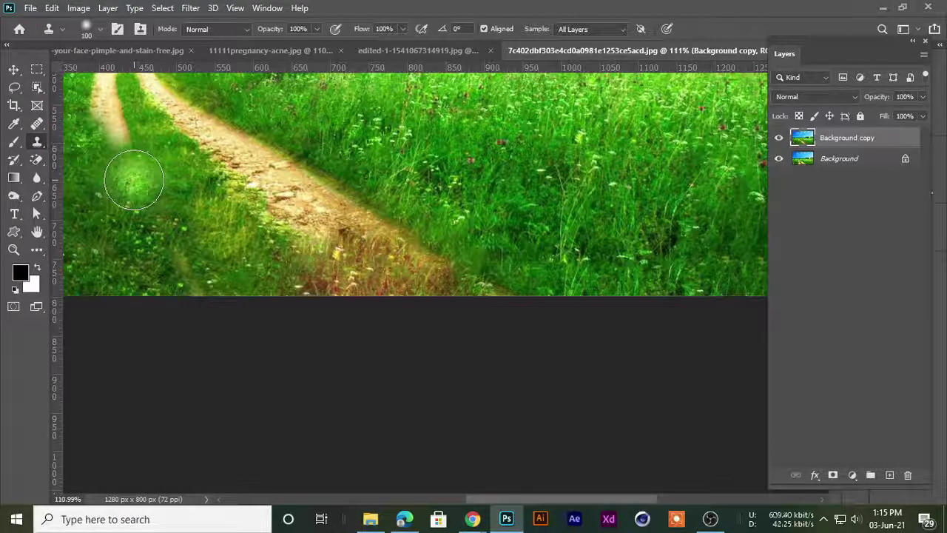
{"action": "scroll", "coordinate": [283, 198], "scroll_direction": "down", "scroll_amount": 3}
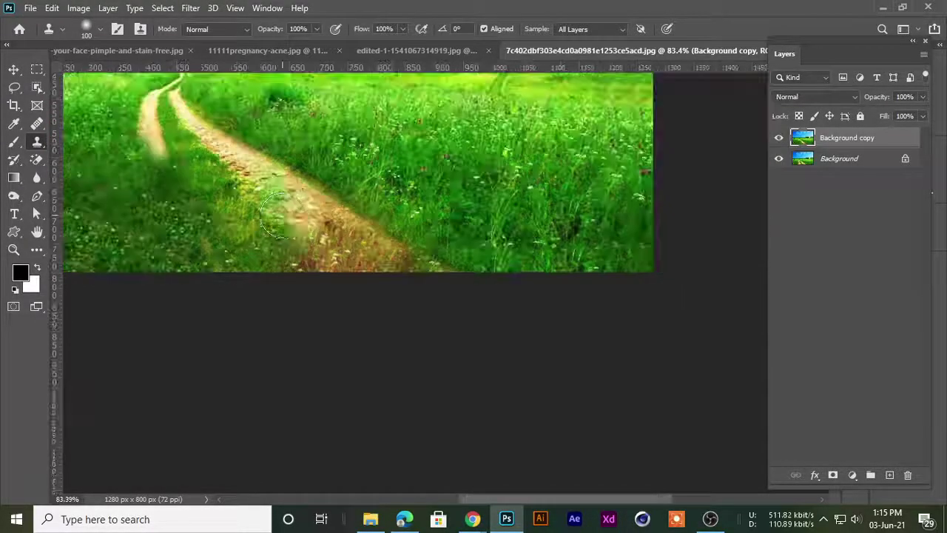
Check the Google Meet call in Chrome and return to Photoshop
{"action": "mouse_move", "coordinate": [467, 518]}
{"action": "left_click", "coordinate": [400, 459]}
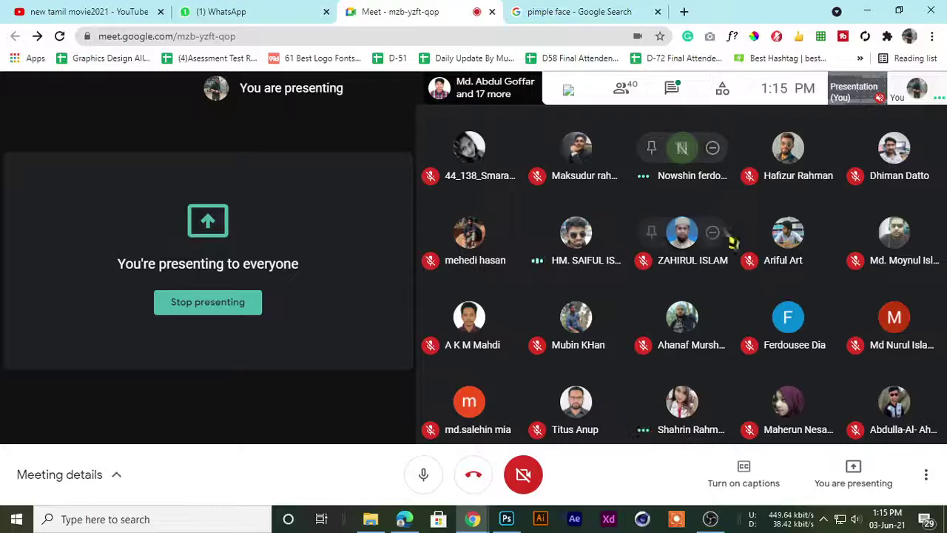
{"action": "left_click", "coordinate": [868, 10]}
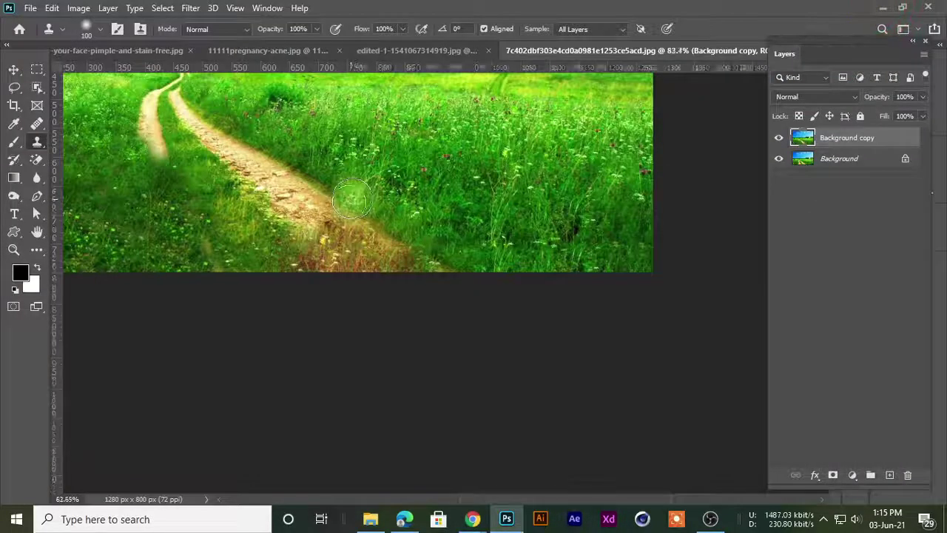
{"action": "scroll", "coordinate": [353, 198], "scroll_direction": "down", "scroll_amount": 2}
{"action": "scroll", "coordinate": [415, 362], "scroll_direction": "up", "scroll_amount": 7}
{"action": "key", "text": "space"}
{"action": "left_click_drag", "start_coordinate": [469, 421], "coordinate": [321, 252]}
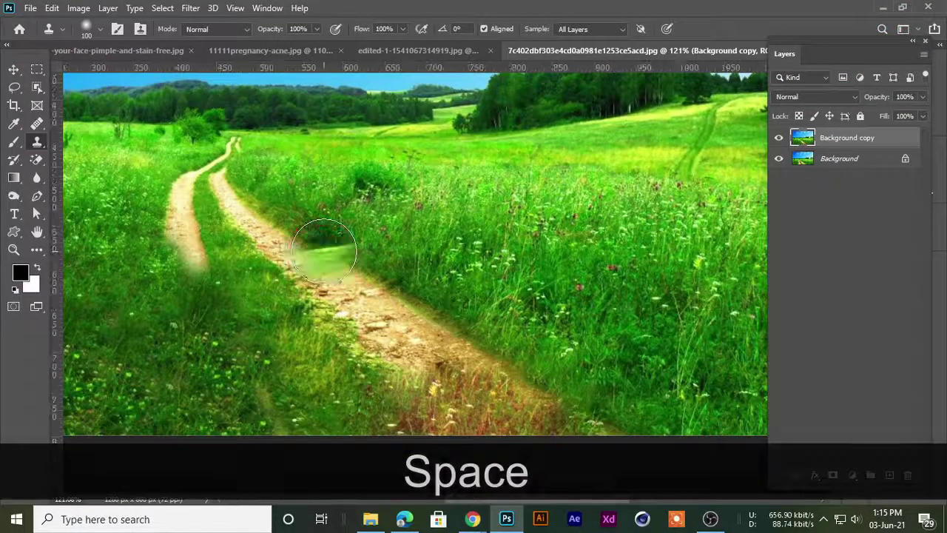
{"action": "right_click", "coordinate": [34, 143]}
{"action": "left_click", "coordinate": [56, 141]}
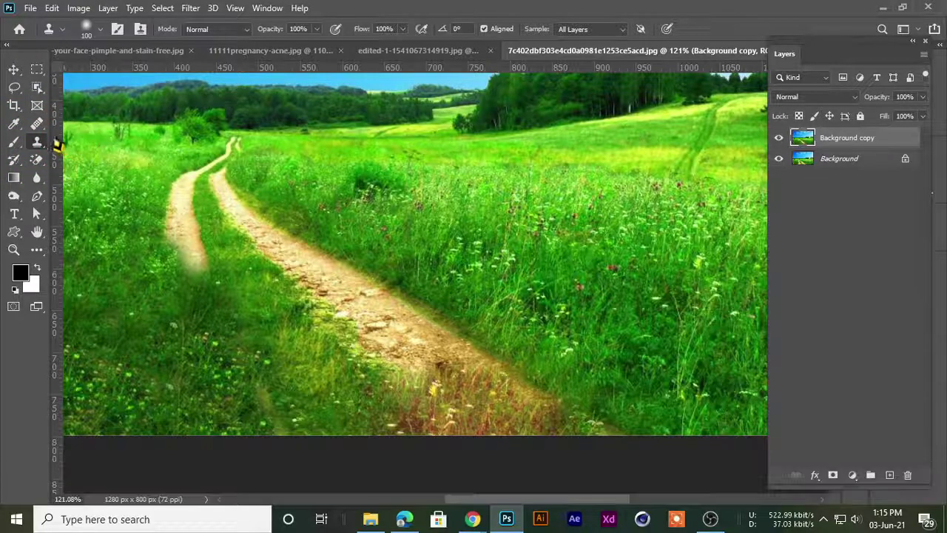
{"action": "right_click", "coordinate": [37, 123]}
{"action": "left_click", "coordinate": [89, 150]}
{"action": "right_click", "coordinate": [44, 128]}
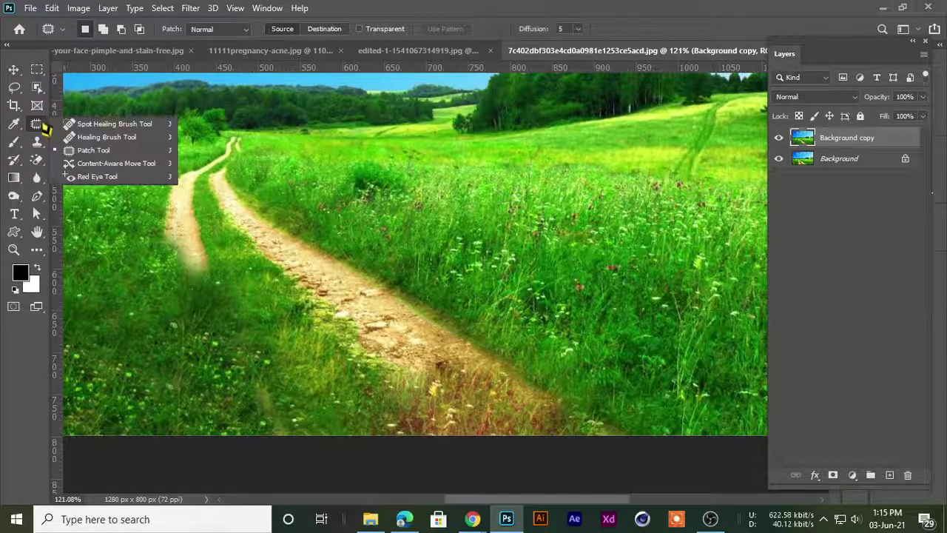
{"action": "left_click", "coordinate": [103, 137]}
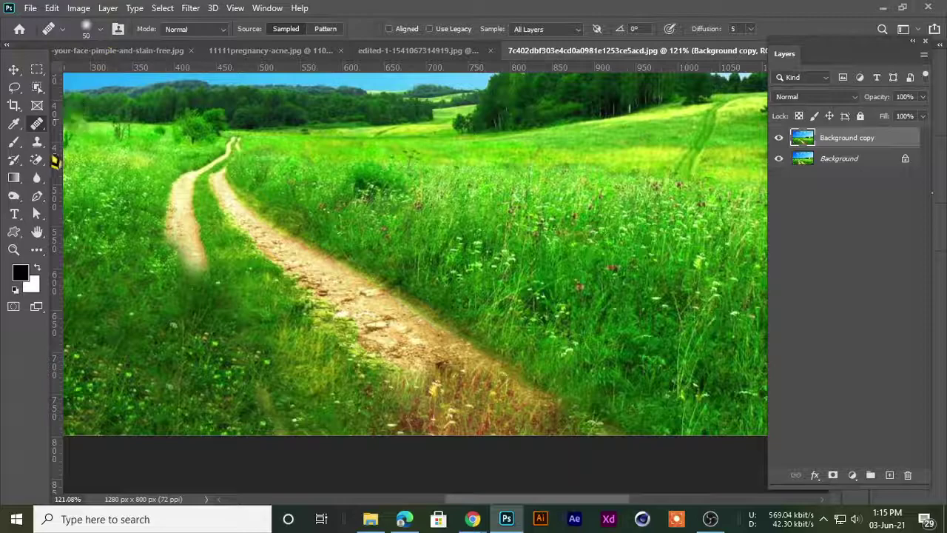
{"action": "left_click", "coordinate": [38, 143]}
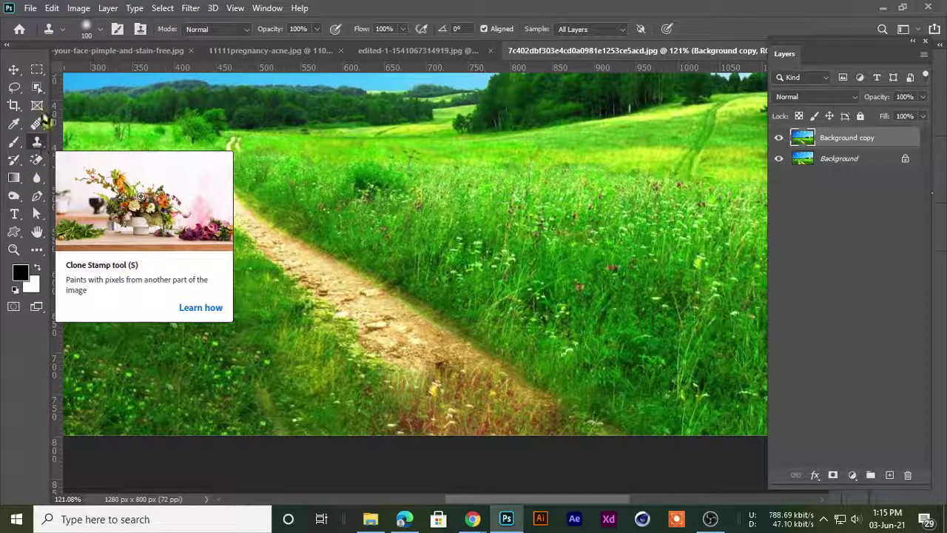
{"action": "left_click", "coordinate": [13, 70]}
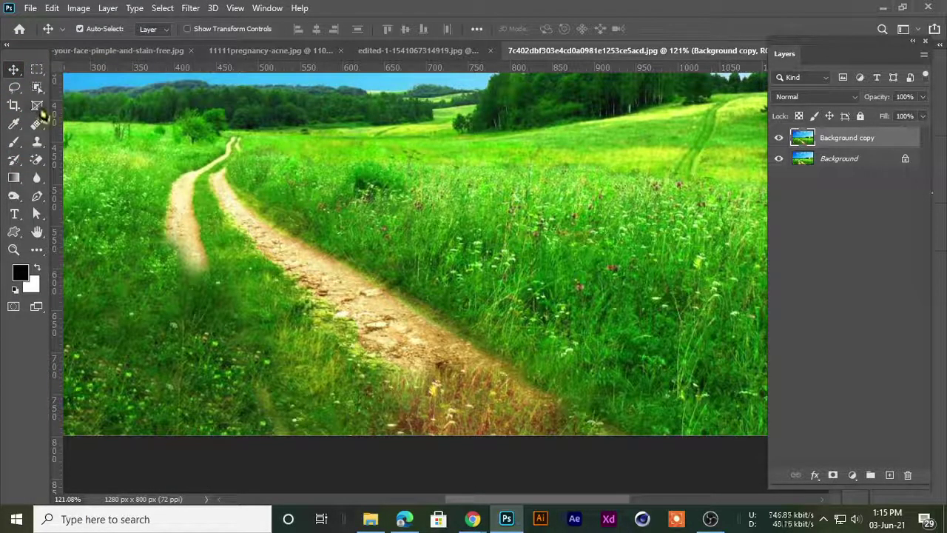
Reactivate the Clone Stamp tool and switch to the edited-1-1541067314919.jpg document
{"action": "left_click", "coordinate": [37, 142]}
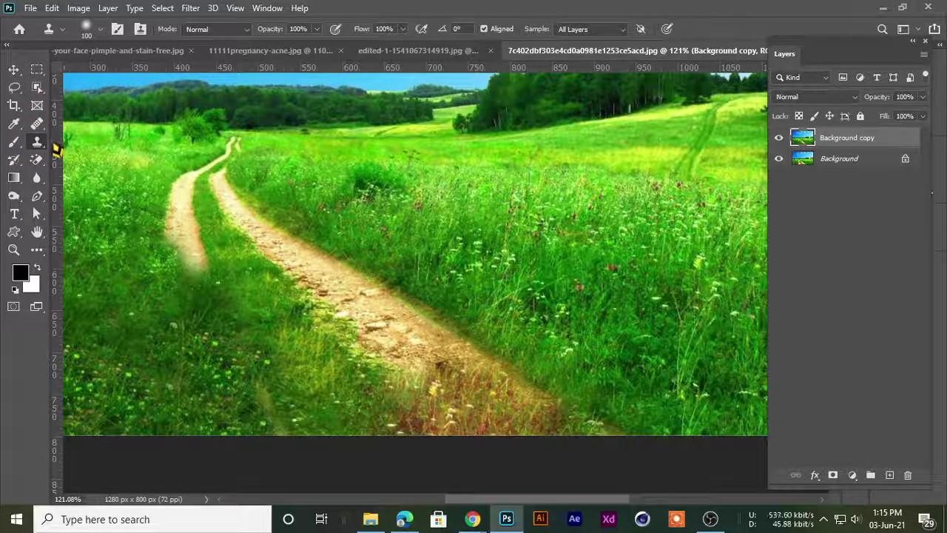
{"action": "left_click", "coordinate": [379, 51]}
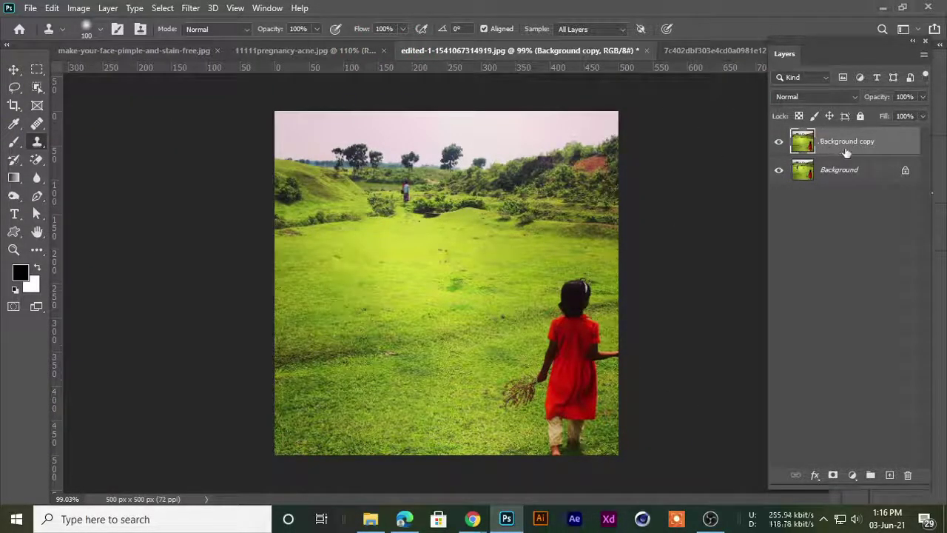
Delete the retouched Background copy layer and duplicate the Background layer again
{"action": "key", "text": "Delete"}
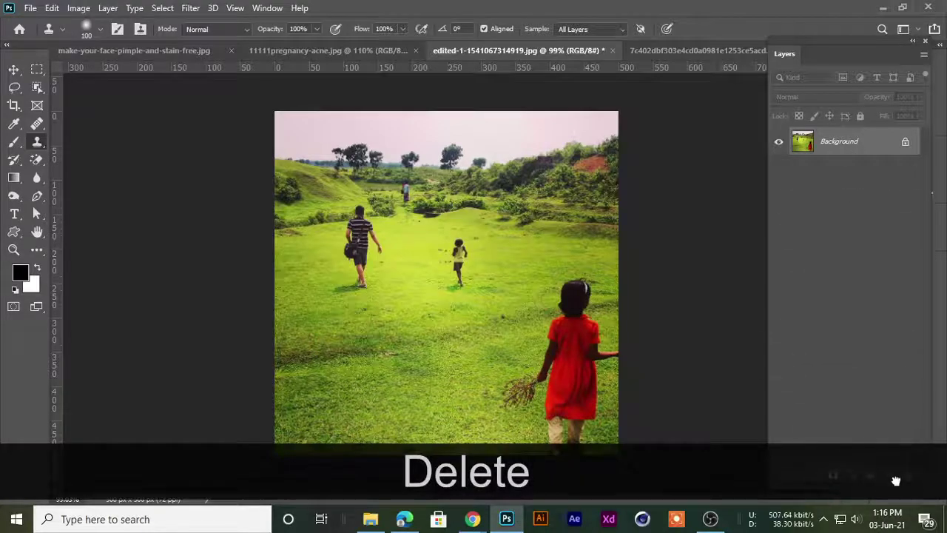
{"action": "left_click_drag", "start_coordinate": [839, 141], "coordinate": [893, 478]}
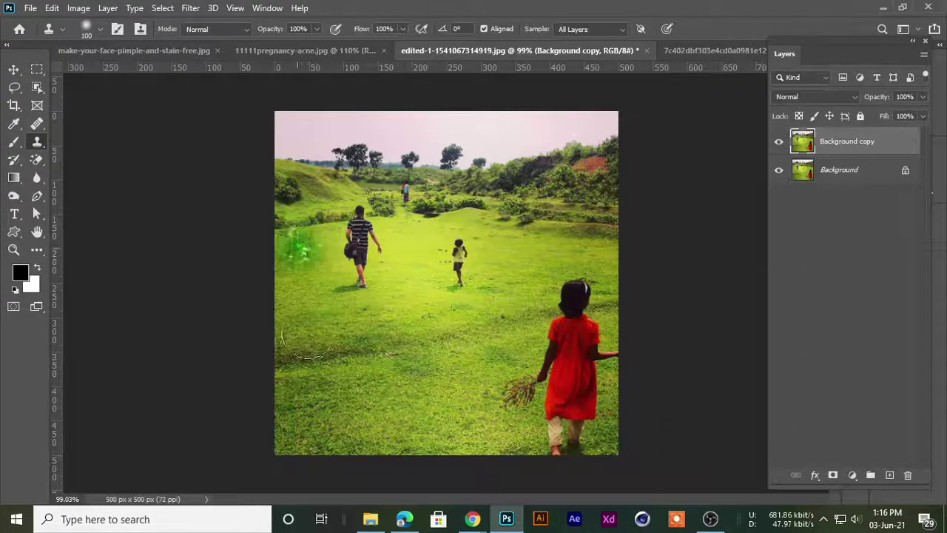
Activate the Clone Stamp tool with a brush size of 50 and show the Clone Source settings beside the photo
{"action": "right_click", "coordinate": [37, 142]}
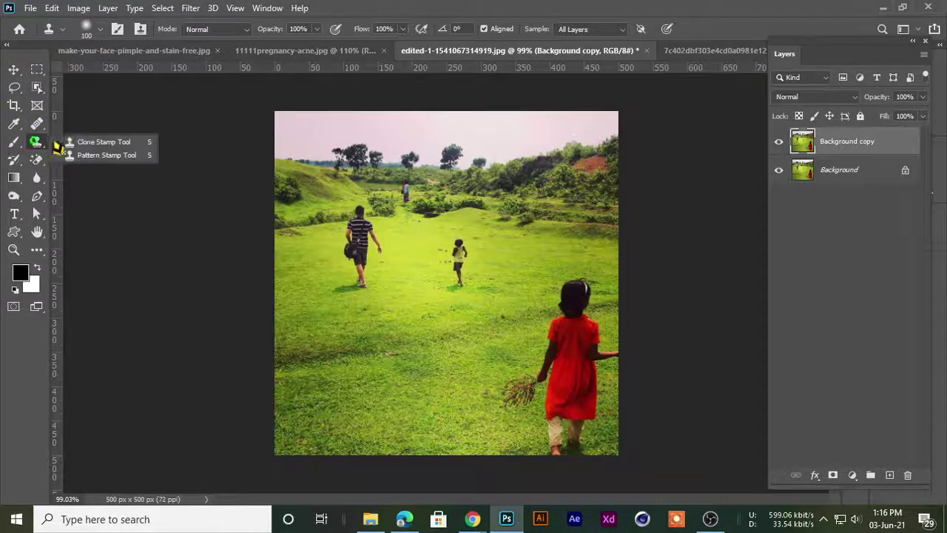
{"action": "left_click", "coordinate": [95, 142]}
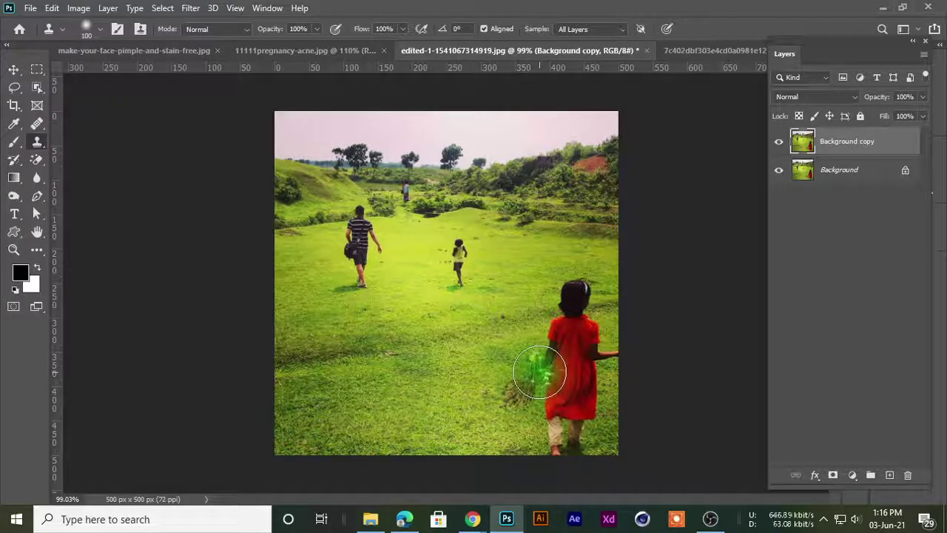
{"action": "key", "text": "bracketleft"}
{"action": "key", "text": "bracketleft"}
{"action": "key", "text": "bracketleft"}
{"action": "key", "text": "bracketleft"}
{"action": "key", "text": "bracketleft"}
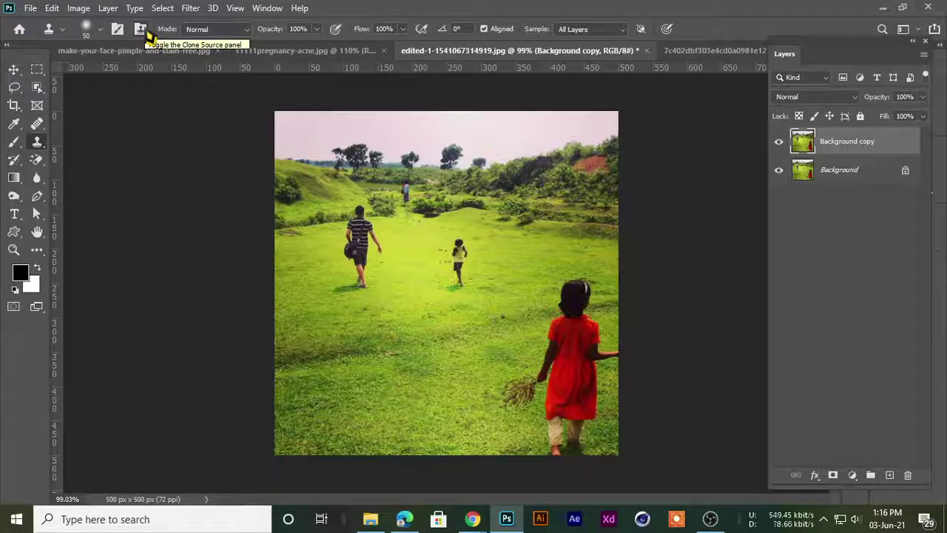
{"action": "left_click", "coordinate": [140, 30]}
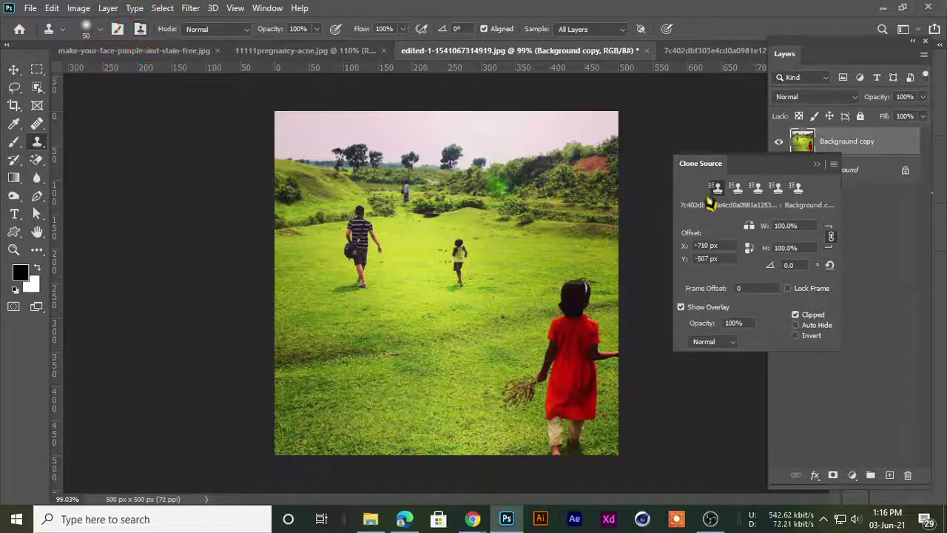
{"action": "mouse_move", "coordinate": [761, 164]}
{"action": "left_mouse_down"}
{"action": "mouse_move", "coordinate": [649, 124]}
{"action": "mouse_move", "coordinate": [751, 102]}
{"action": "left_mouse_up"}
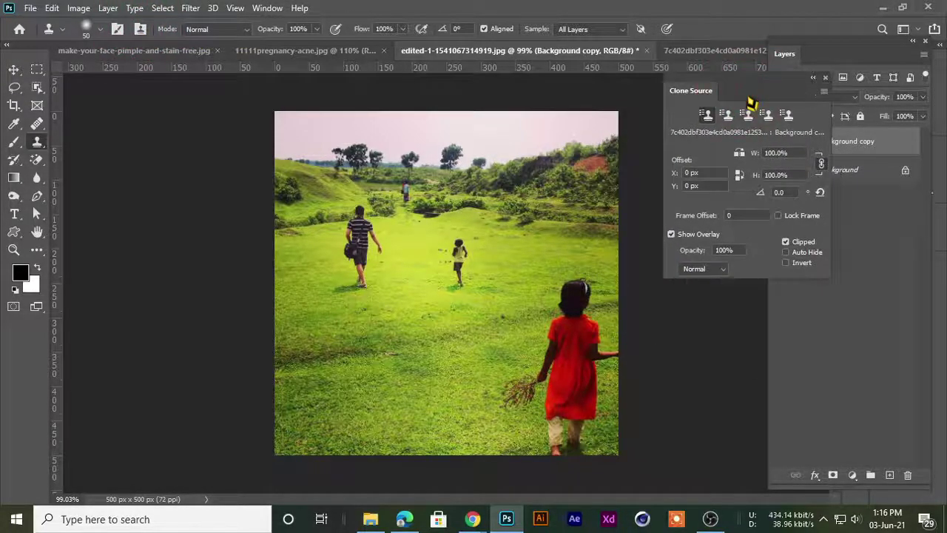
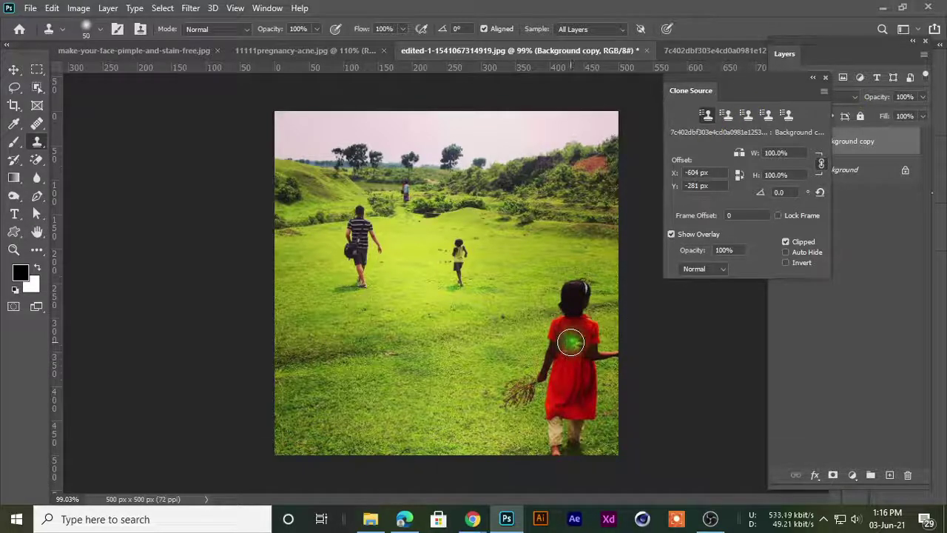
Sample the girl's red dress as the first clone source and paint a copy of her on the lower-left grass
{"action": "key", "text": "alt"}
{"action": "left_click", "coordinate": [569, 342], "text": "alt"}
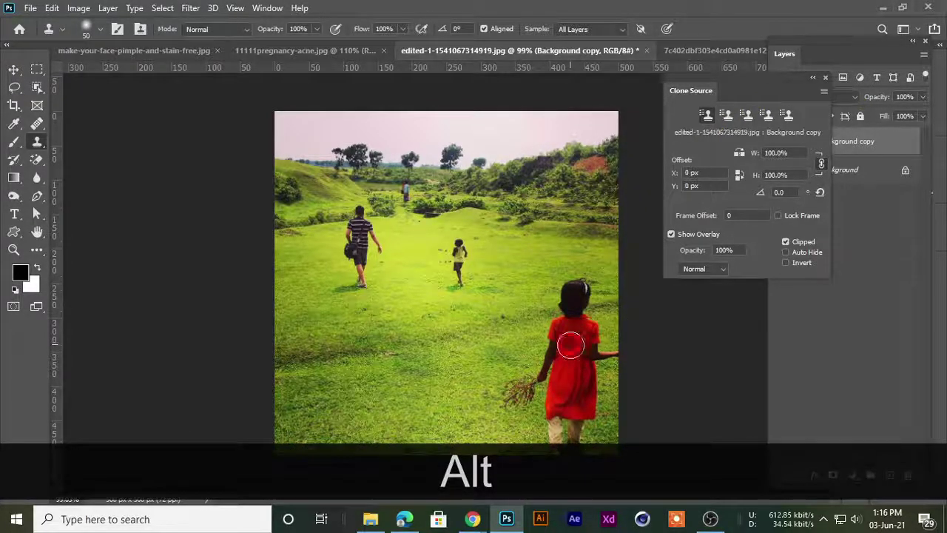
{"action": "mouse_move", "coordinate": [344, 432]}
{"action": "left_mouse_down"}
{"action": "mouse_move", "coordinate": [321, 381]}
{"action": "mouse_move", "coordinate": [363, 370]}
{"action": "mouse_move", "coordinate": [365, 421]}
{"action": "mouse_move", "coordinate": [324, 440]}
{"action": "mouse_move", "coordinate": [344, 454]}
{"action": "mouse_move", "coordinate": [369, 445]}
{"action": "mouse_move", "coordinate": [359, 445]}
{"action": "mouse_move", "coordinate": [356, 396]}
{"action": "left_mouse_up"}
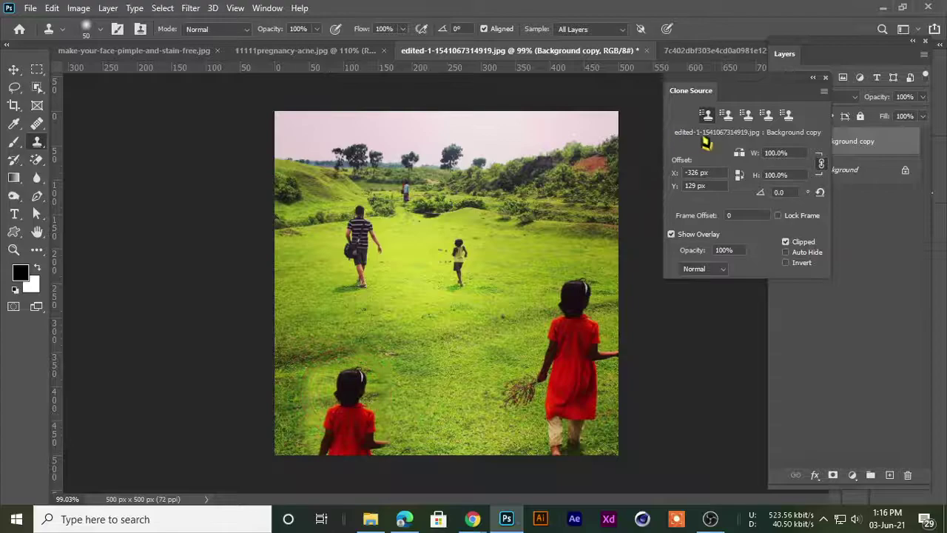
Sample the man in the striped shirt as the second clone source and paint his copy behind the girl in red
{"action": "left_click", "coordinate": [726, 117]}
{"action": "key", "text": "alt"}
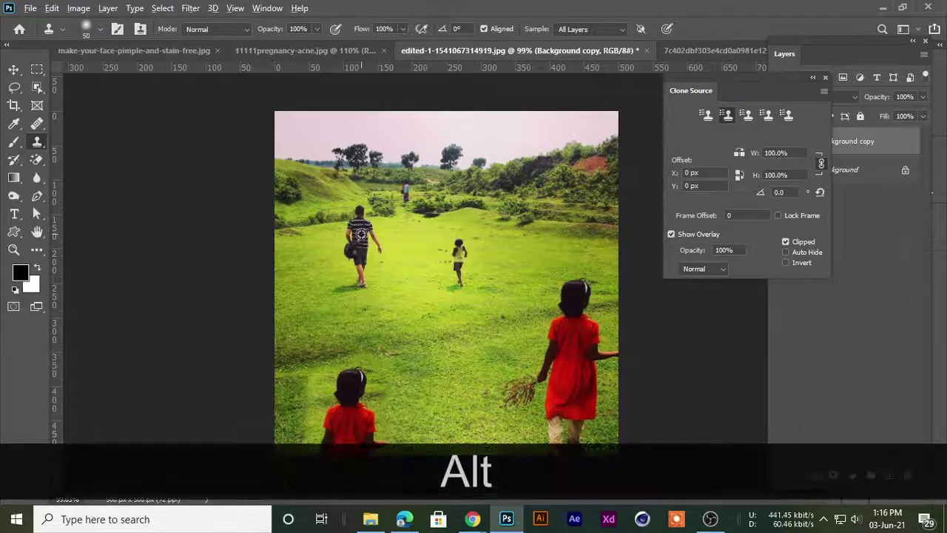
{"action": "left_click", "coordinate": [359, 229], "text": "alt"}
{"action": "mouse_move", "coordinate": [554, 234]}
{"action": "left_mouse_down"}
{"action": "mouse_move", "coordinate": [551, 211]}
{"action": "mouse_move", "coordinate": [566, 248]}
{"action": "mouse_move", "coordinate": [542, 271]}
{"action": "mouse_move", "coordinate": [543, 255]}
{"action": "mouse_move", "coordinate": [564, 236]}
{"action": "mouse_move", "coordinate": [566, 245]}
{"action": "mouse_move", "coordinate": [533, 285]}
{"action": "left_mouse_up"}
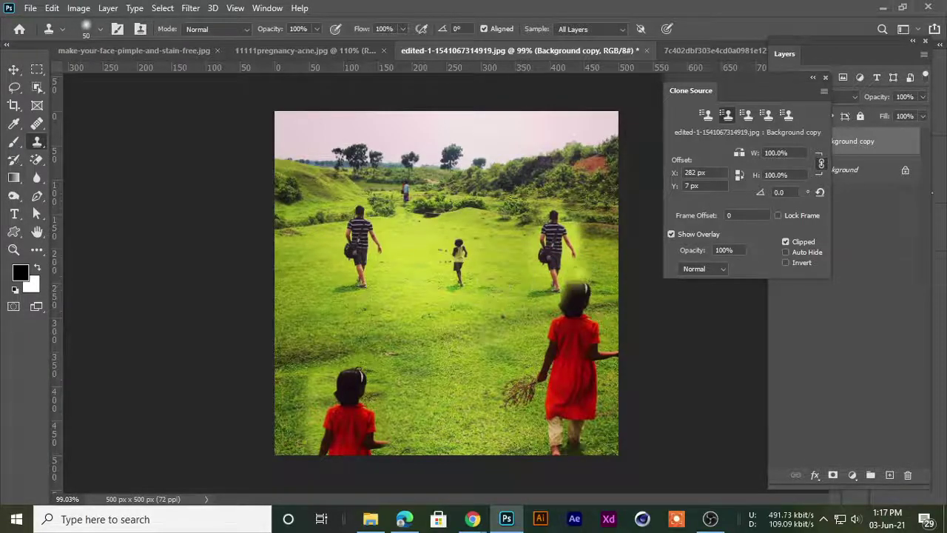
Alternate between the first and second clone sources, painting extra cloned patches on the left grass and the right hillside
{"action": "left_click", "coordinate": [708, 119]}
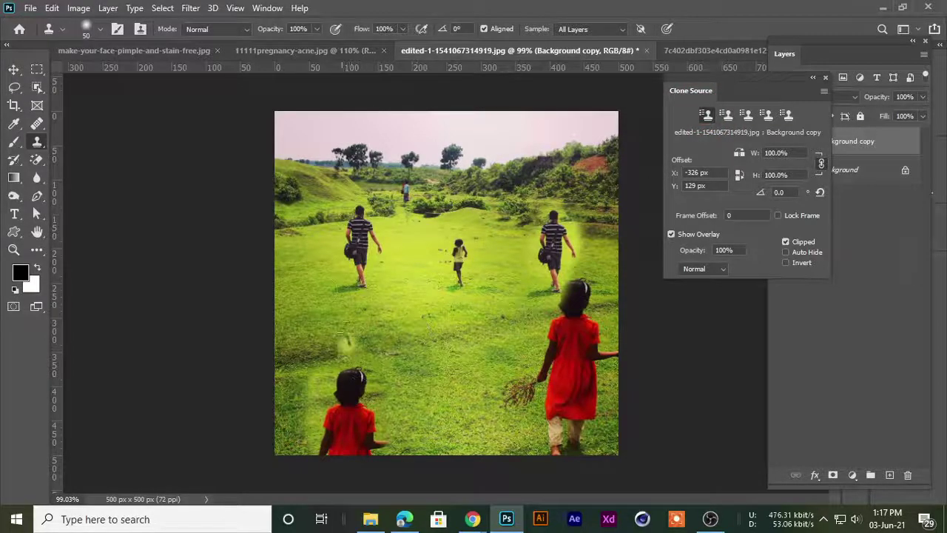
{"action": "left_click_drag", "start_coordinate": [316, 292], "coordinate": [342, 331]}
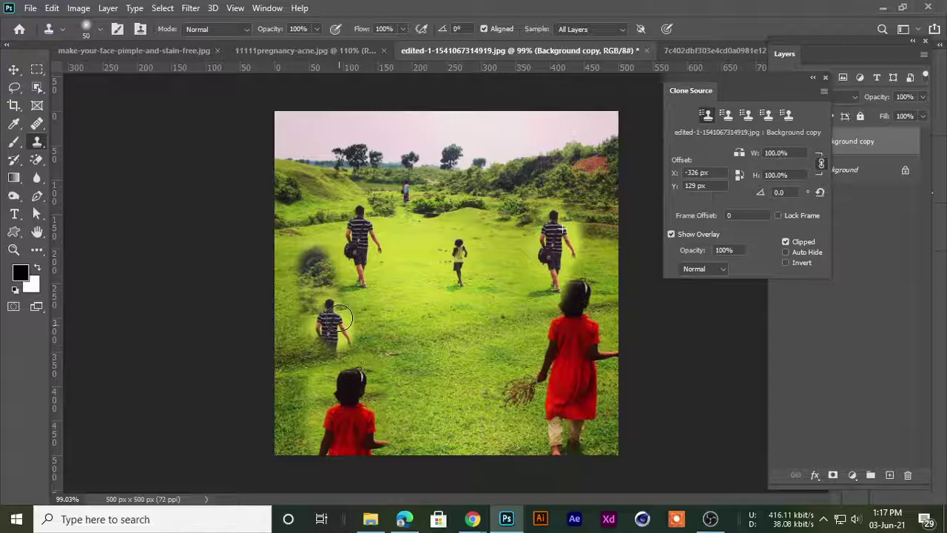
{"action": "left_click", "coordinate": [728, 117]}
{"action": "mouse_move", "coordinate": [504, 176]}
{"action": "left_mouse_down"}
{"action": "mouse_move", "coordinate": [491, 190]}
{"action": "mouse_move", "coordinate": [507, 180]}
{"action": "mouse_move", "coordinate": [517, 203]}
{"action": "mouse_move", "coordinate": [555, 237]}
{"action": "mouse_move", "coordinate": [582, 254]}
{"action": "mouse_move", "coordinate": [594, 238]}
{"action": "left_mouse_up"}
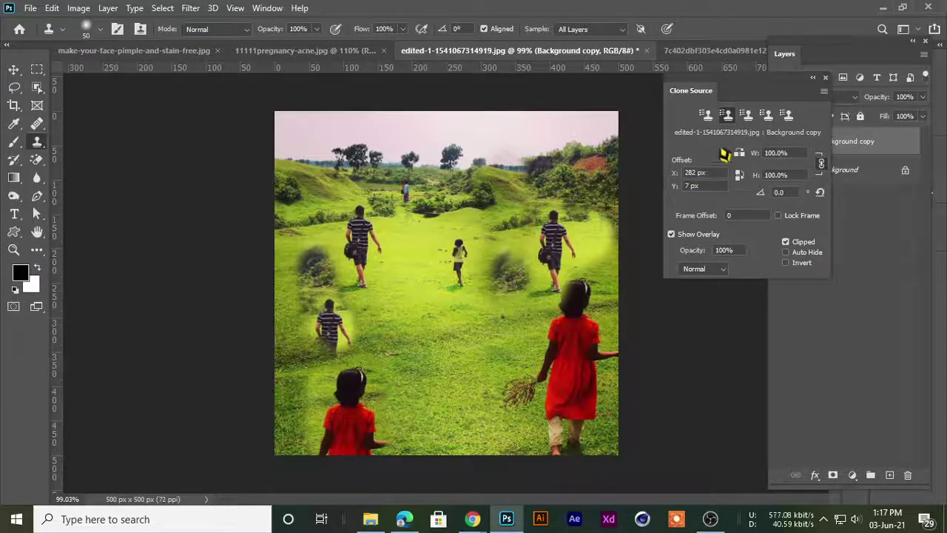
{"action": "left_click", "coordinate": [708, 116]}
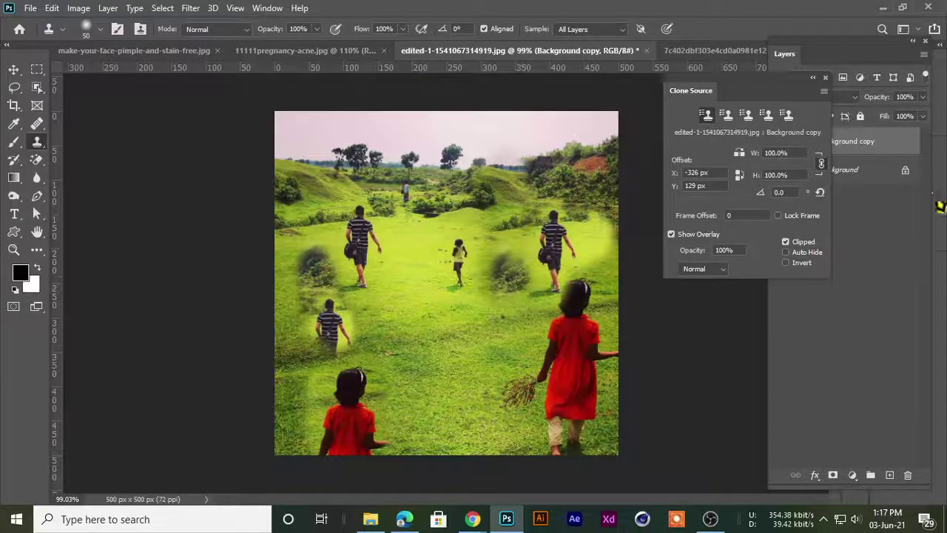
Replace the painted Background copy layer with a fresh duplicate of the Background layer
{"action": "mouse_move", "coordinate": [857, 146]}
{"action": "left_mouse_down"}
{"action": "mouse_move", "coordinate": [806, 463]}
{"action": "mouse_move", "coordinate": [821, 474]}
{"action": "mouse_move", "coordinate": [909, 474]}
{"action": "left_mouse_up"}
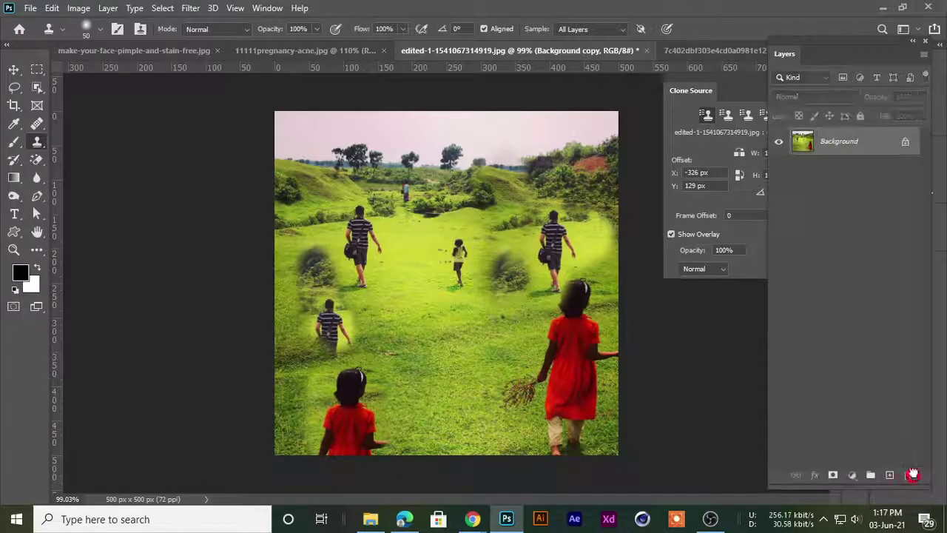
{"action": "left_click_drag", "start_coordinate": [852, 142], "coordinate": [889, 475]}
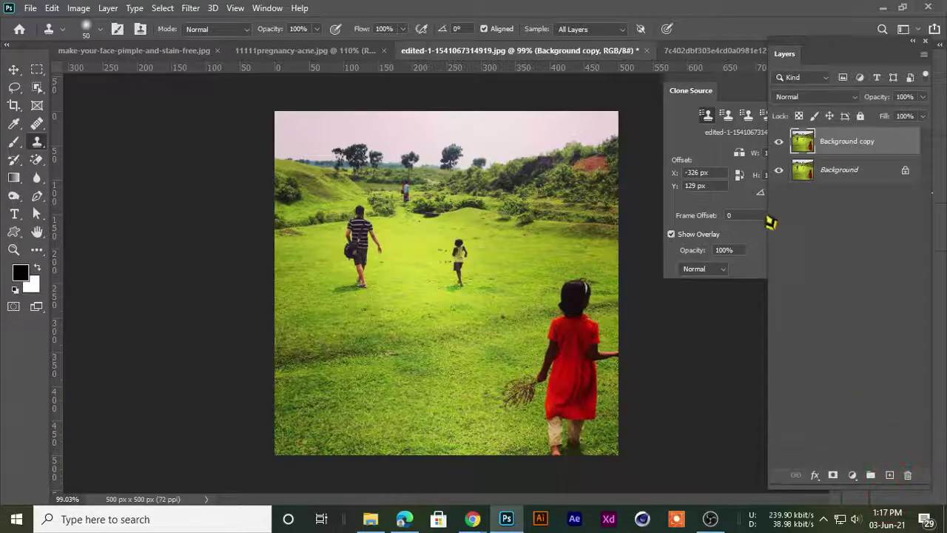
{"action": "left_click_drag", "start_coordinate": [718, 81], "coordinate": [697, 76]}
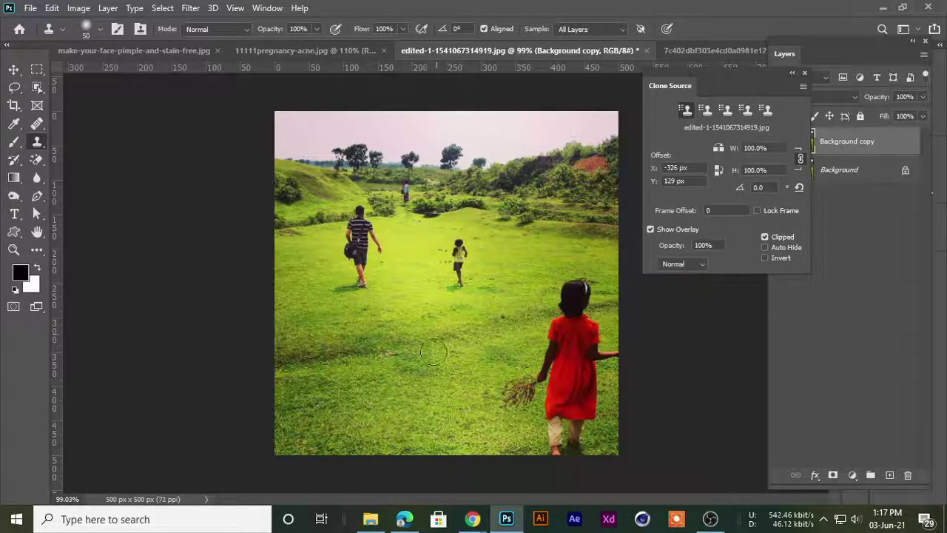
Sample the girl's red dress as the first clone source and reduce the brush size to 20
{"action": "left_click", "coordinate": [580, 342], "text": "alt"}
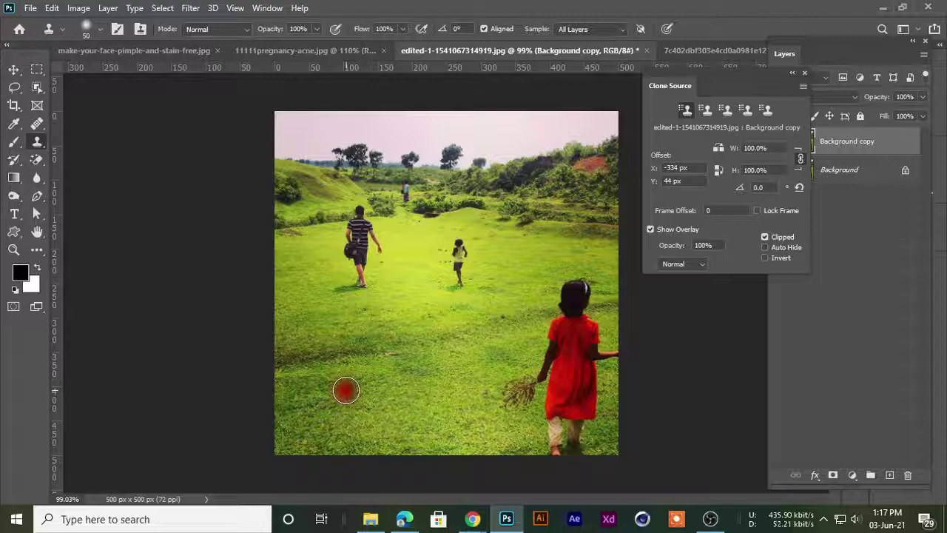
{"action": "scroll", "coordinate": [344, 389], "scroll_direction": "up", "scroll_amount": 2}
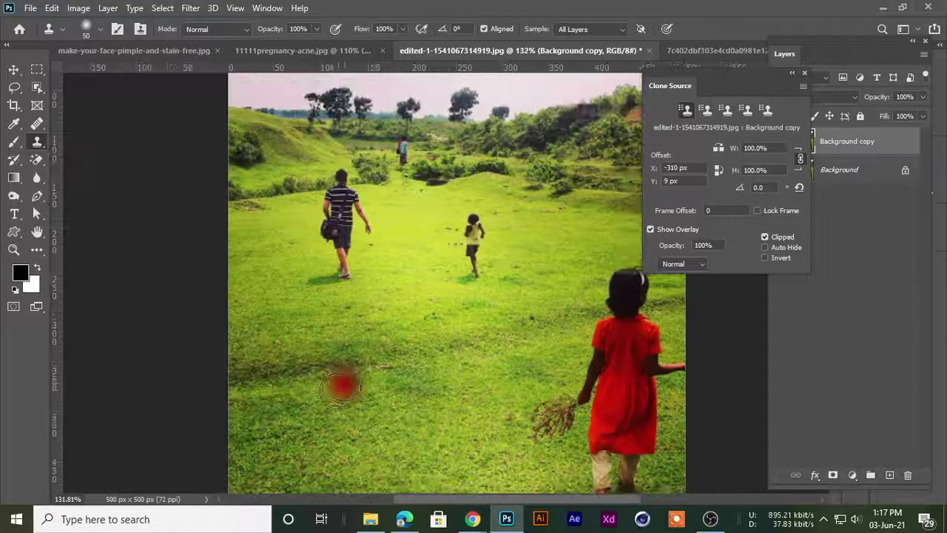
{"action": "key", "text": "bracketleft"}
{"action": "key", "text": "bracketleft"}
{"action": "key", "text": "bracketleft"}
{"action": "key", "text": "bracketleft"}
{"action": "key", "text": "bracketleft"}
{"action": "key", "text": "bracketleft"}
{"action": "scroll", "coordinate": [319, 403], "scroll_direction": "up", "scroll_amount": 2}
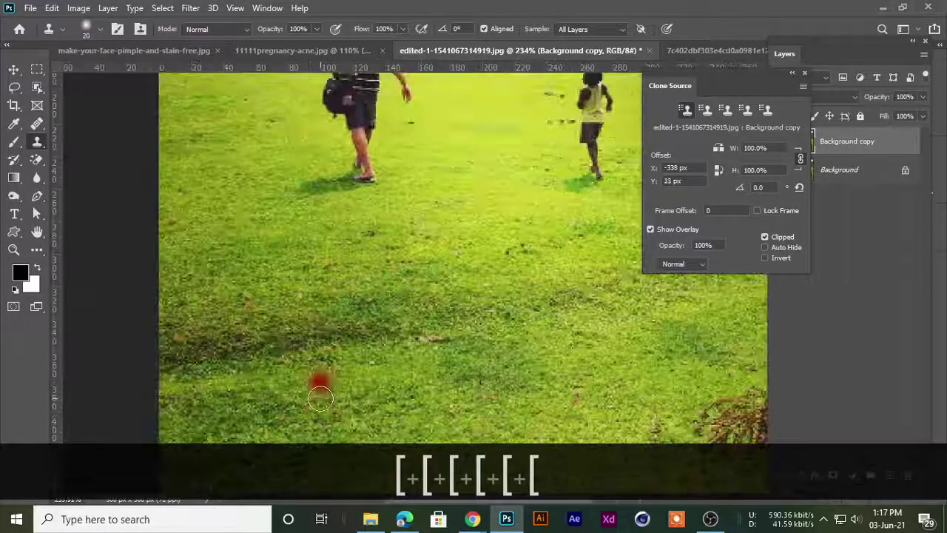
{"action": "scroll", "coordinate": [320, 397], "scroll_direction": "down", "scroll_amount": 2}
{"action": "scroll", "coordinate": [473, 367], "scroll_direction": "down", "scroll_amount": 2}
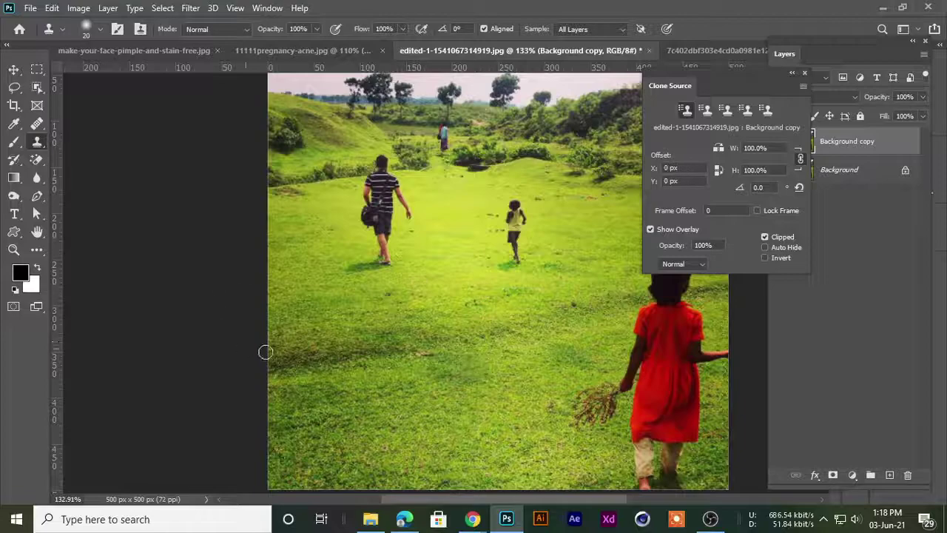
Scale the first clone source to 50% and paint a smaller copy of the girl on the lower-left grass
{"action": "left_click", "coordinate": [753, 149]}
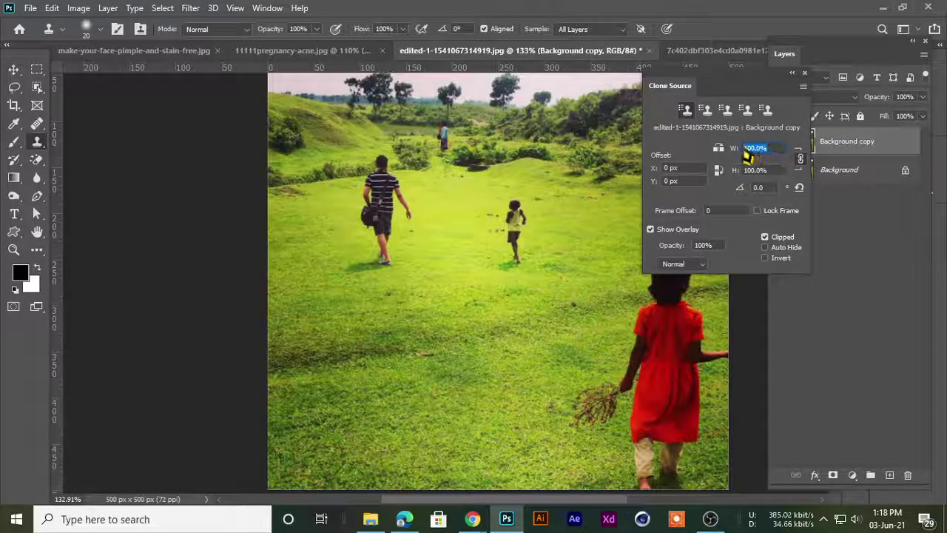
{"action": "type", "text": "50"}
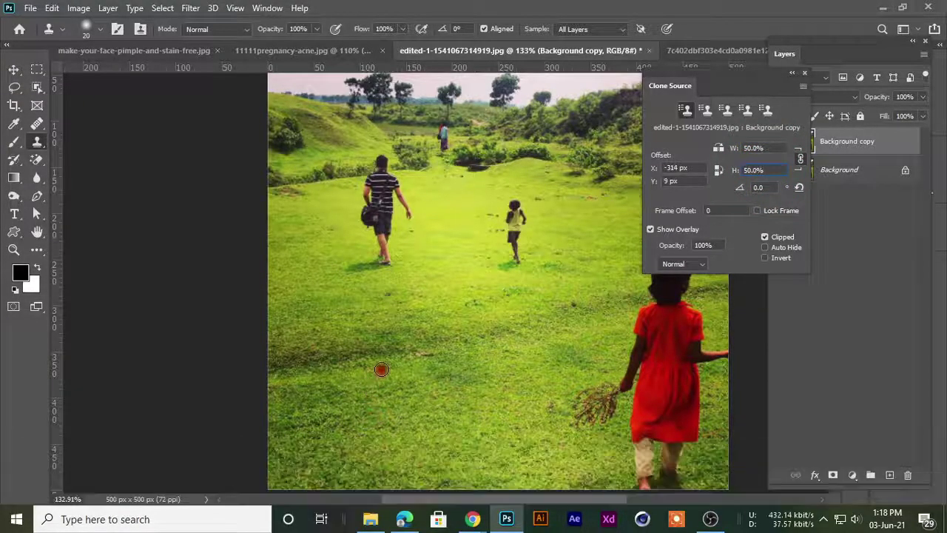
{"action": "mouse_move", "coordinate": [393, 382]}
{"action": "left_mouse_down"}
{"action": "mouse_move", "coordinate": [390, 346]}
{"action": "mouse_move", "coordinate": [376, 345]}
{"action": "mouse_move", "coordinate": [377, 371]}
{"action": "mouse_move", "coordinate": [376, 354]}
{"action": "mouse_move", "coordinate": [393, 372]}
{"action": "mouse_move", "coordinate": [392, 339]}
{"action": "mouse_move", "coordinate": [401, 341]}
{"action": "mouse_move", "coordinate": [400, 381]}
{"action": "mouse_move", "coordinate": [381, 424]}
{"action": "mouse_move", "coordinate": [382, 439]}
{"action": "mouse_move", "coordinate": [391, 433]}
{"action": "mouse_move", "coordinate": [392, 421]}
{"action": "mouse_move", "coordinate": [387, 437]}
{"action": "mouse_move", "coordinate": [376, 430]}
{"action": "mouse_move", "coordinate": [376, 451]}
{"action": "mouse_move", "coordinate": [392, 449]}
{"action": "mouse_move", "coordinate": [378, 408]}
{"action": "mouse_move", "coordinate": [379, 351]}
{"action": "mouse_move", "coordinate": [389, 340]}
{"action": "mouse_move", "coordinate": [404, 367]}
{"action": "mouse_move", "coordinate": [404, 421]}
{"action": "mouse_move", "coordinate": [392, 448]}
{"action": "mouse_move", "coordinate": [375, 445]}
{"action": "mouse_move", "coordinate": [377, 437]}
{"action": "mouse_move", "coordinate": [389, 453]}
{"action": "mouse_move", "coordinate": [379, 458]}
{"action": "mouse_move", "coordinate": [403, 341]}
{"action": "mouse_move", "coordinate": [389, 340]}
{"action": "mouse_move", "coordinate": [369, 371]}
{"action": "mouse_move", "coordinate": [378, 453]}
{"action": "mouse_move", "coordinate": [400, 458]}
{"action": "mouse_move", "coordinate": [405, 367]}
{"action": "mouse_move", "coordinate": [397, 345]}
{"action": "left_mouse_up"}
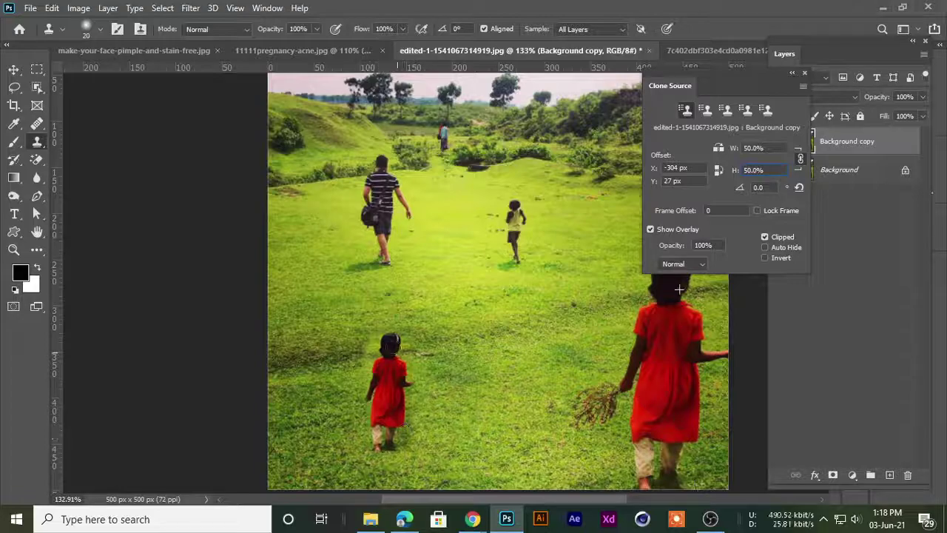
Sample the man in the striped shirt as the second clone source and scale it to 150% in width and height
{"action": "scroll", "coordinate": [406, 434], "scroll_direction": "down", "scroll_amount": 4}
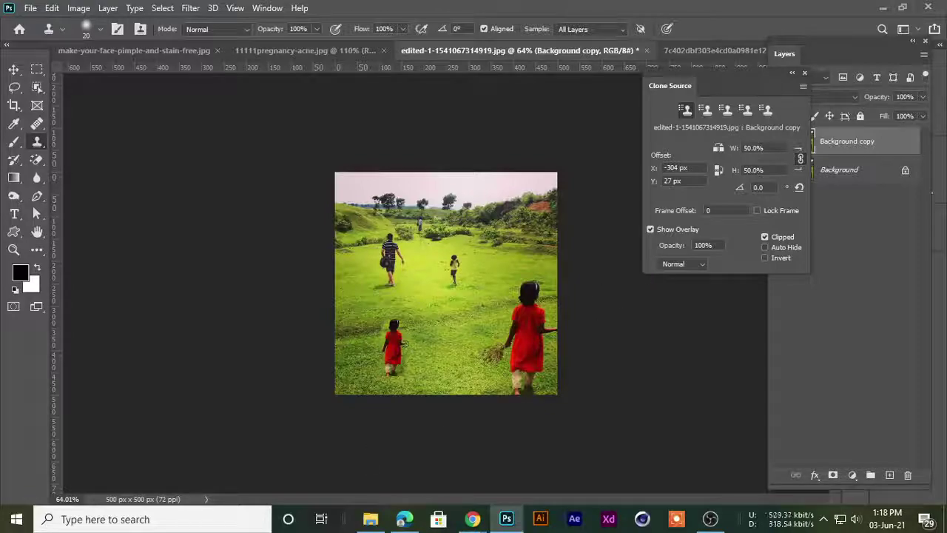
{"action": "scroll", "coordinate": [406, 342], "scroll_direction": "up", "scroll_amount": 2}
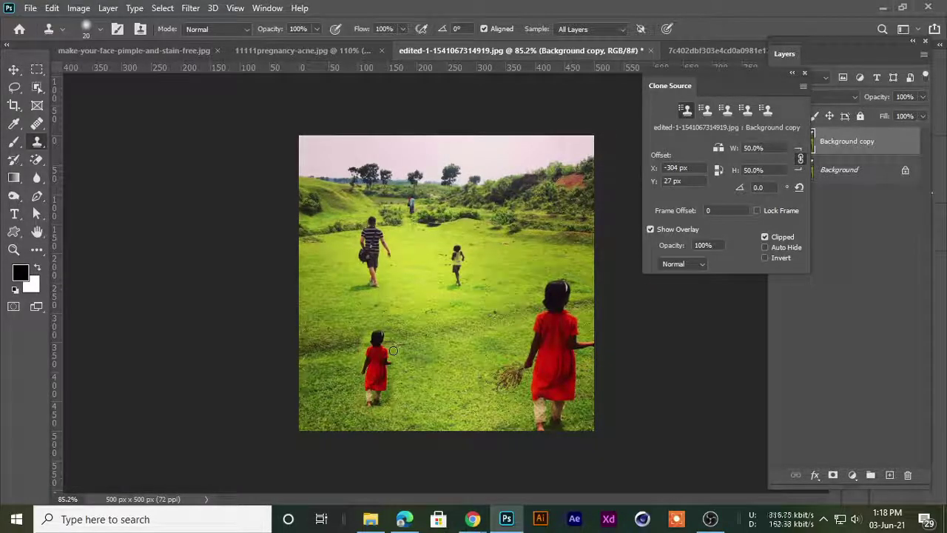
{"action": "scroll", "coordinate": [393, 351], "scroll_direction": "up", "scroll_amount": 1}
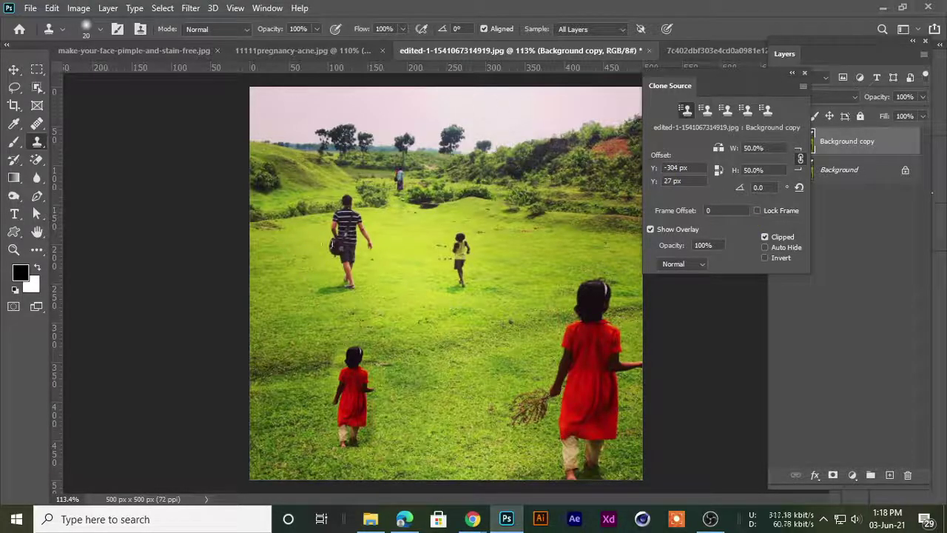
{"action": "left_click", "coordinate": [706, 110]}
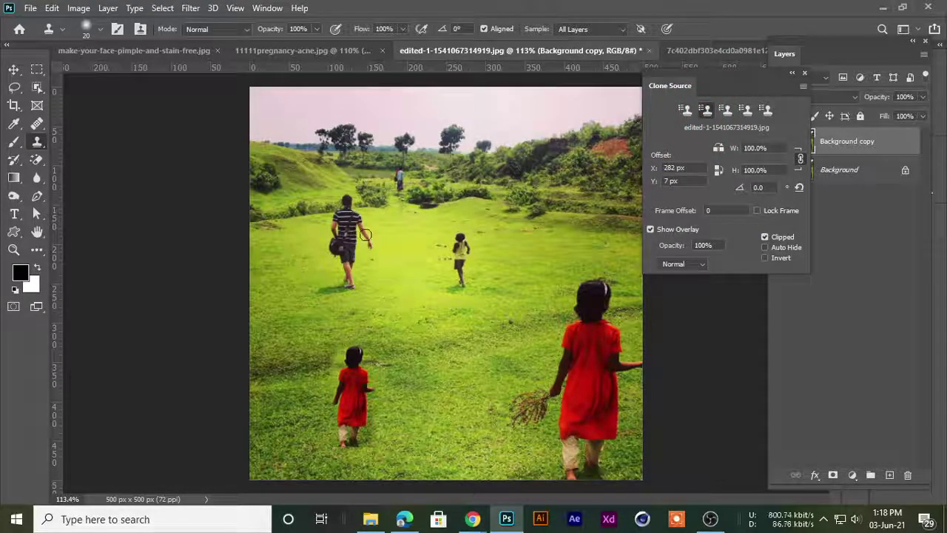
{"action": "left_click", "coordinate": [345, 227], "text": "alt"}
{"action": "left_click_drag", "start_coordinate": [772, 152], "coordinate": [728, 151]}
{"action": "type", "text": "150"}
{"action": "left_click", "coordinate": [774, 172]}
Paint an enlarged copy of the man on the meadow between the small child and the large girl in red
{"action": "mouse_move", "coordinate": [527, 226]}
{"action": "left_mouse_down"}
{"action": "mouse_move", "coordinate": [533, 249]}
{"action": "mouse_move", "coordinate": [527, 219]}
{"action": "mouse_move", "coordinate": [521, 278]}
{"action": "mouse_move", "coordinate": [536, 271]}
{"action": "mouse_move", "coordinate": [524, 299]}
{"action": "mouse_move", "coordinate": [526, 325]}
{"action": "mouse_move", "coordinate": [538, 320]}
{"action": "mouse_move", "coordinate": [521, 335]}
{"action": "mouse_move", "coordinate": [535, 332]}
{"action": "mouse_move", "coordinate": [525, 202]}
{"action": "mouse_move", "coordinate": [539, 231]}
{"action": "mouse_move", "coordinate": [532, 217]}
{"action": "mouse_move", "coordinate": [515, 262]}
{"action": "mouse_move", "coordinate": [522, 310]}
{"action": "mouse_move", "coordinate": [517, 209]}
{"action": "mouse_move", "coordinate": [506, 272]}
{"action": "mouse_move", "coordinate": [522, 329]}
{"action": "mouse_move", "coordinate": [541, 242]}
{"action": "mouse_move", "coordinate": [549, 297]}
{"action": "mouse_move", "coordinate": [522, 329]}
{"action": "left_mouse_up"}
{"action": "mouse_move", "coordinate": [513, 216]}
{"action": "left_mouse_down"}
{"action": "mouse_move", "coordinate": [502, 239]}
{"action": "mouse_move", "coordinate": [515, 314]}
{"action": "mouse_move", "coordinate": [529, 344]}
{"action": "mouse_move", "coordinate": [544, 332]}
{"action": "mouse_move", "coordinate": [510, 325]}
{"action": "left_mouse_up"}
{"action": "mouse_move", "coordinate": [511, 254]}
{"action": "left_mouse_down"}
{"action": "mouse_move", "coordinate": [531, 211]}
{"action": "mouse_move", "coordinate": [501, 283]}
{"action": "left_mouse_up"}
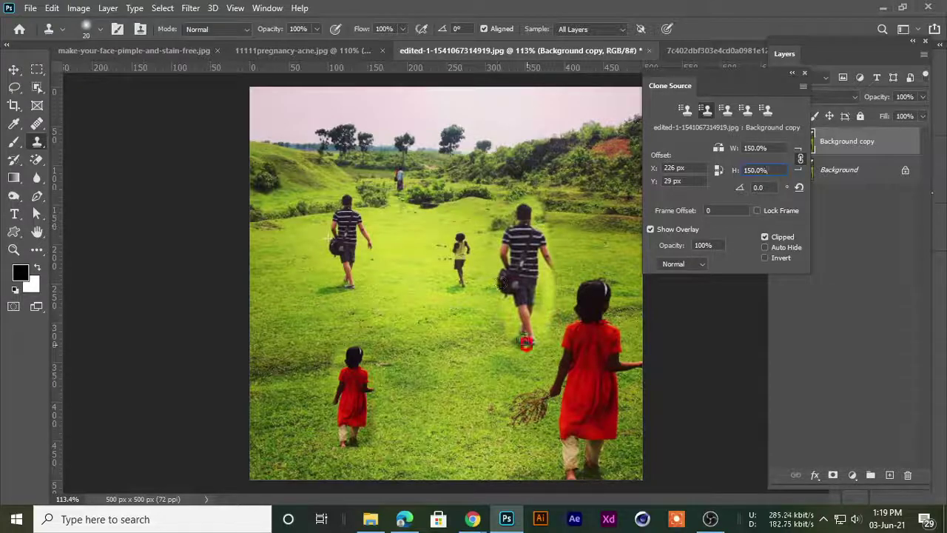
{"action": "scroll", "coordinate": [511, 347], "scroll_direction": "down", "scroll_amount": 2}
{"action": "scroll", "coordinate": [511, 347], "scroll_direction": "up", "scroll_amount": 4}
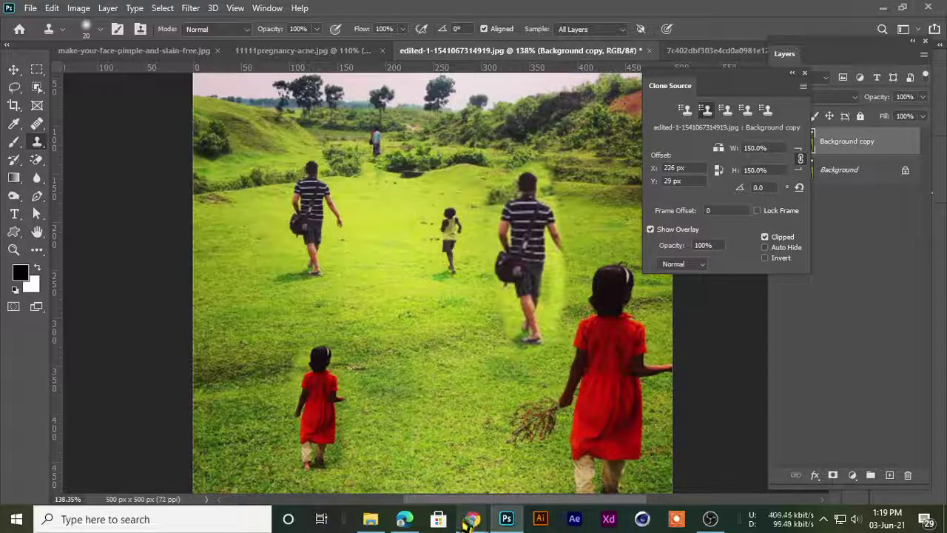
Set the computer's speaker volume to 17 and return to the photo
{"action": "mouse_move", "coordinate": [463, 523]}
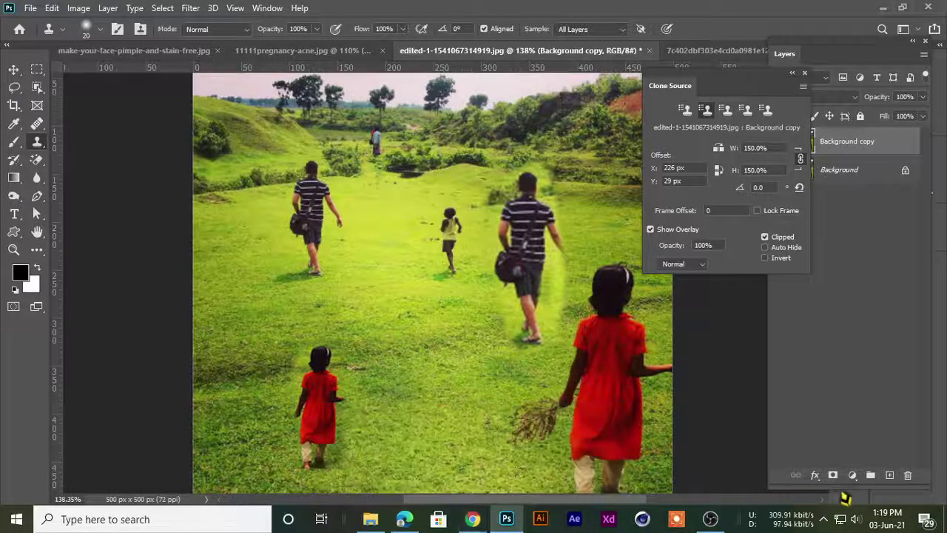
{"action": "left_click", "coordinate": [856, 519]}
{"action": "left_click", "coordinate": [774, 491]}
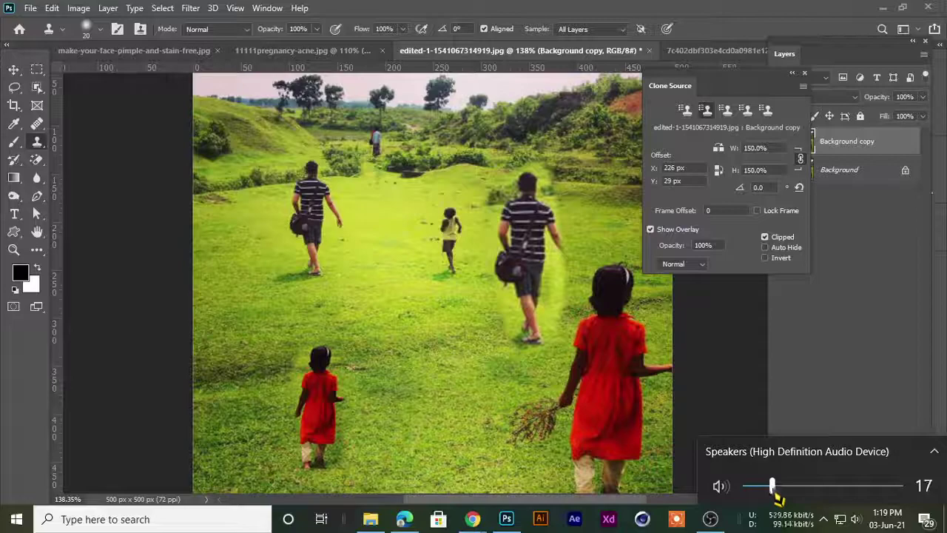
{"action": "left_click", "coordinate": [573, 12]}
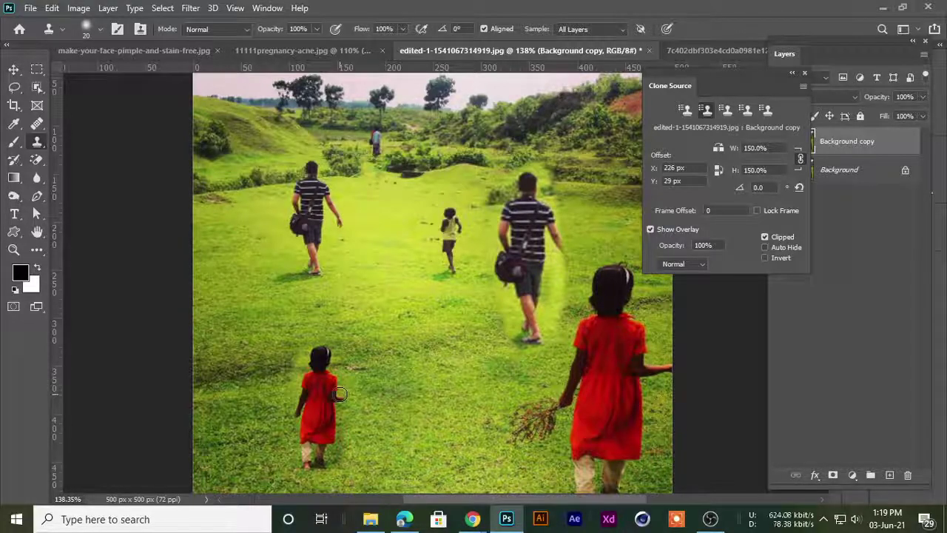
Compare the settings of the first and second clone sources, ending on the first one
{"action": "left_click", "coordinate": [684, 110]}
{"action": "left_click", "coordinate": [706, 109]}
{"action": "left_click", "coordinate": [684, 110]}
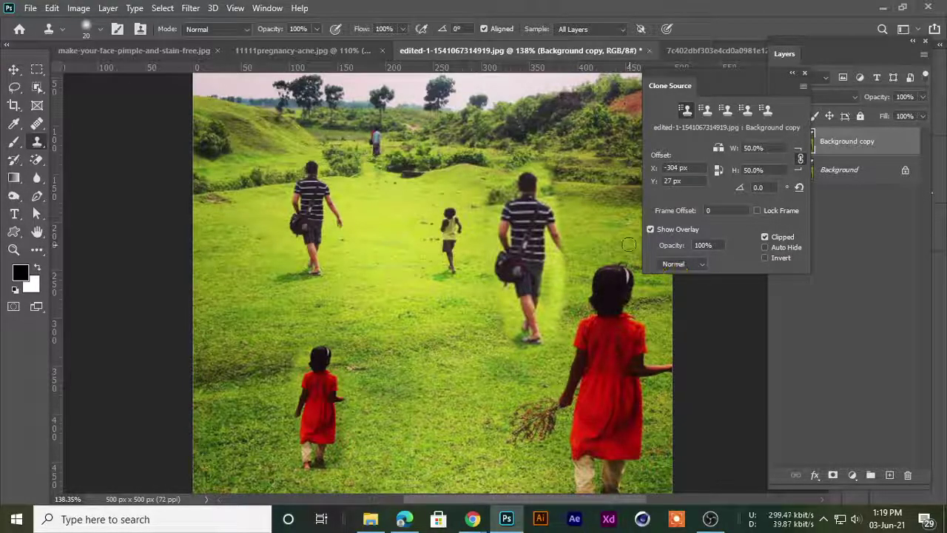
{"action": "scroll", "coordinate": [381, 390], "scroll_direction": "up", "scroll_amount": 1}
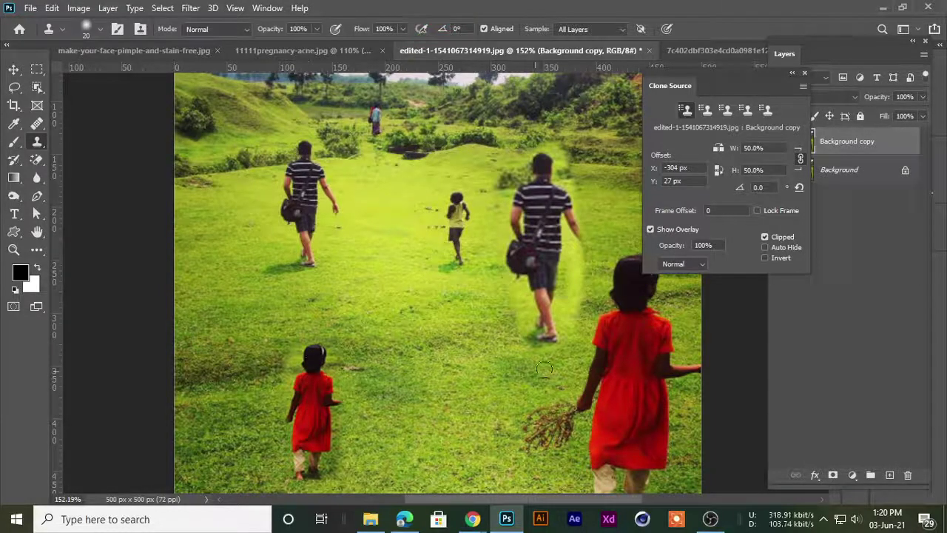
Delete the retouched Background copy layer and duplicate the original Background layer for a clean start
{"action": "scroll", "coordinate": [559, 189], "scroll_direction": "down", "scroll_amount": 3}
{"action": "key", "text": "Delete"}
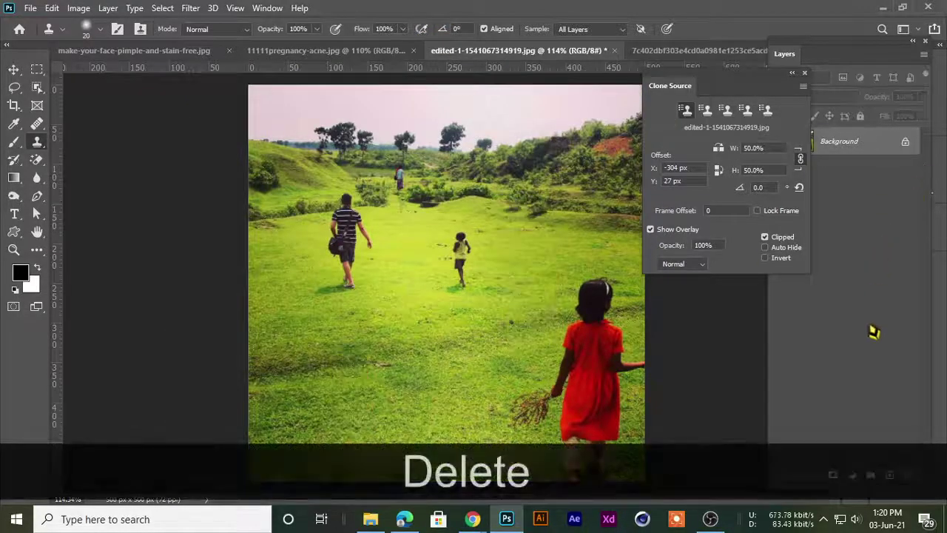
{"action": "left_click_drag", "start_coordinate": [895, 473], "coordinate": [891, 474]}
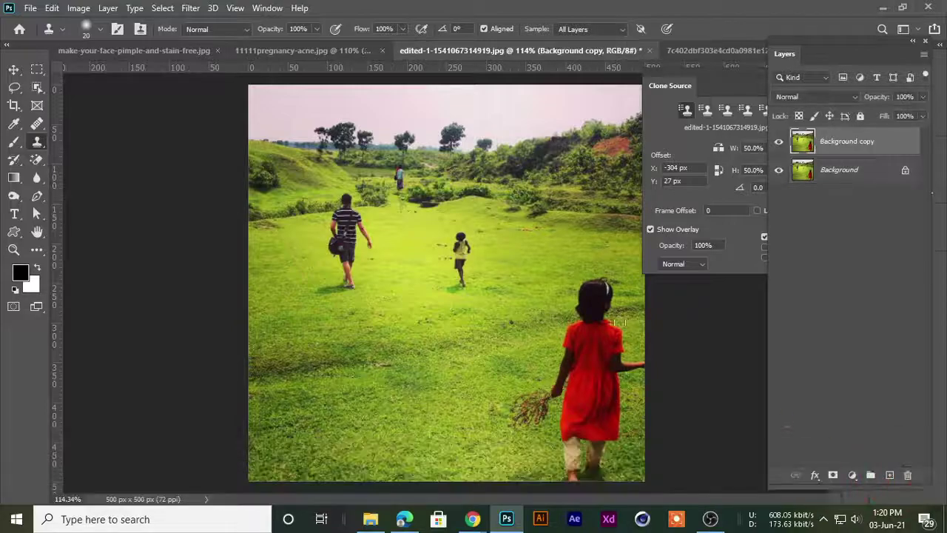
{"action": "scroll", "coordinate": [386, 333], "scroll_direction": "up", "scroll_amount": 1}
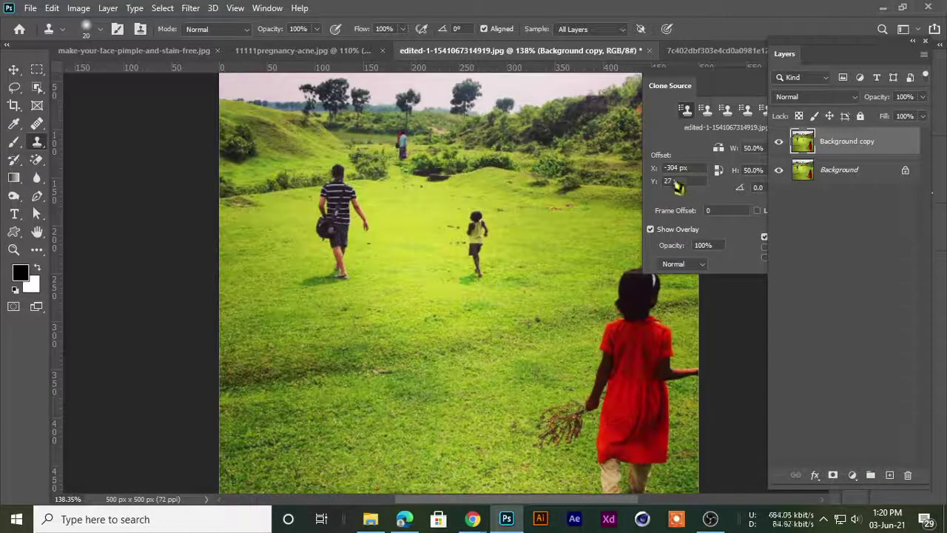
Move the Clone Source panel clear of the Layers panel and review its list of options
{"action": "left_click_drag", "start_coordinate": [689, 81], "coordinate": [610, 77]}
{"action": "left_click", "coordinate": [723, 85]}
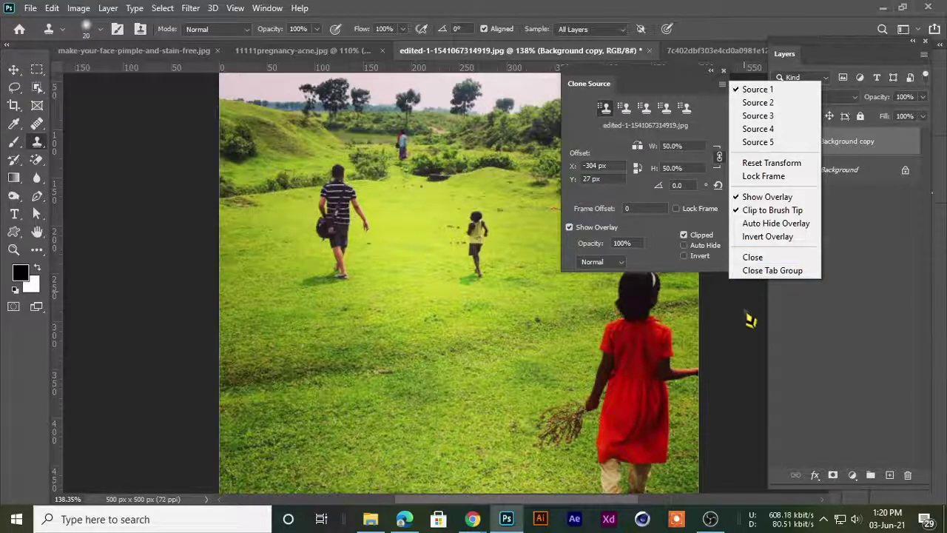
{"action": "left_click", "coordinate": [475, 215]}
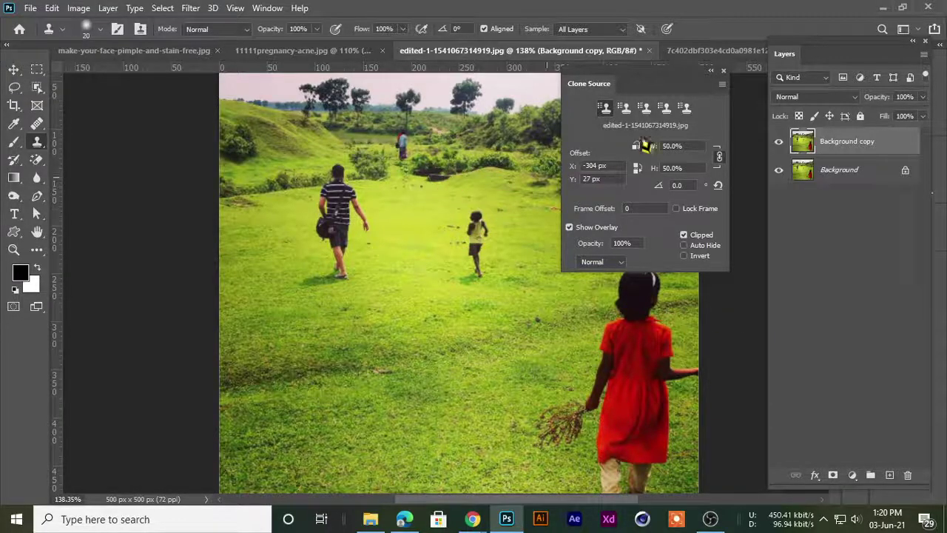
{"action": "left_click", "coordinate": [723, 84]}
{"action": "left_click", "coordinate": [723, 97]}
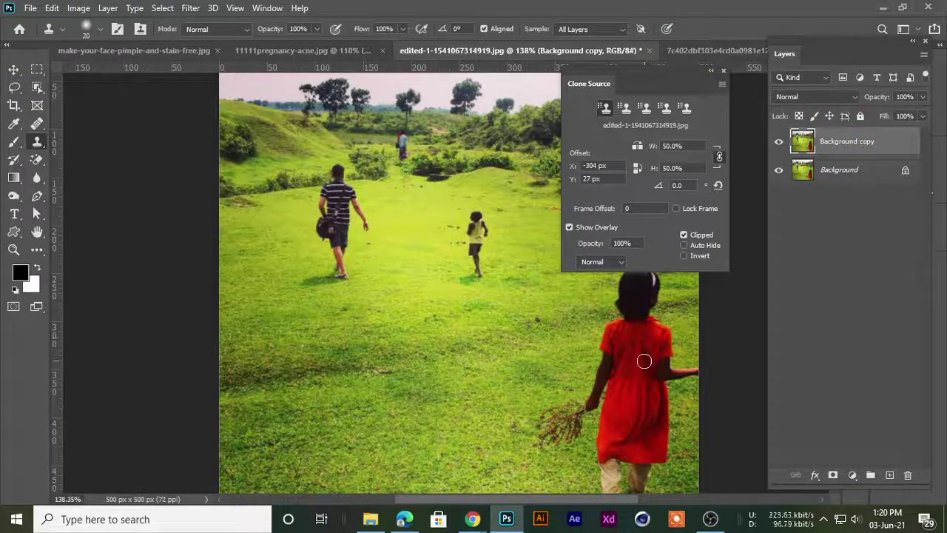
{"action": "right_click", "coordinate": [400, 311]}
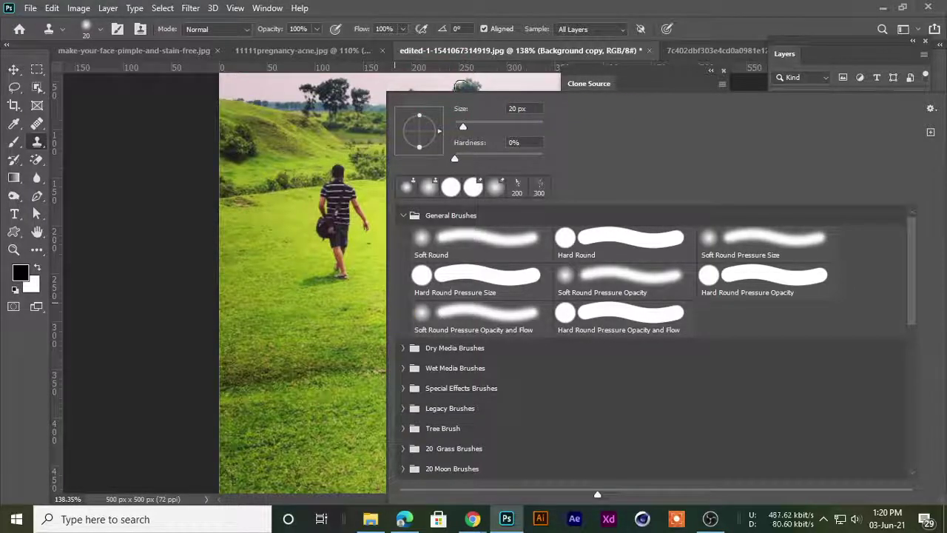
{"action": "left_click", "coordinate": [516, 11]}
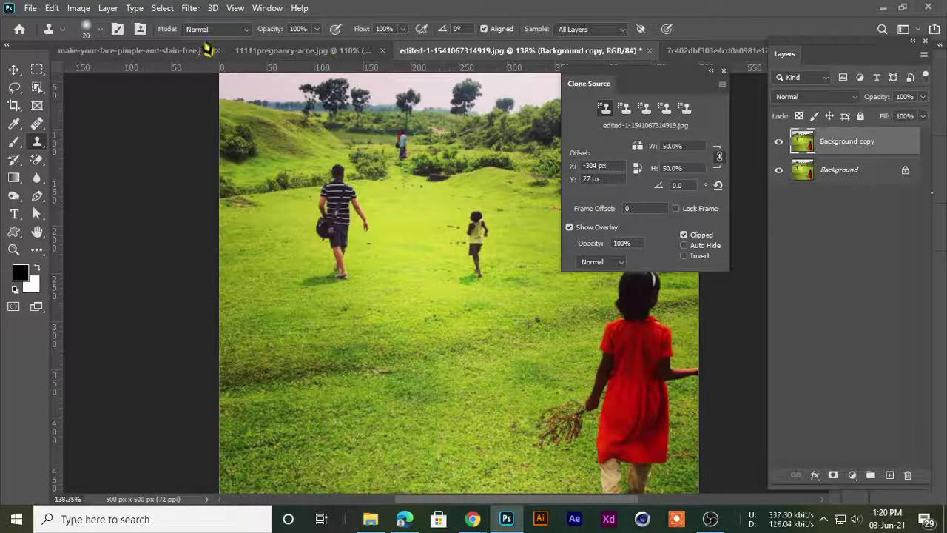
{"action": "left_click", "coordinate": [336, 29]}
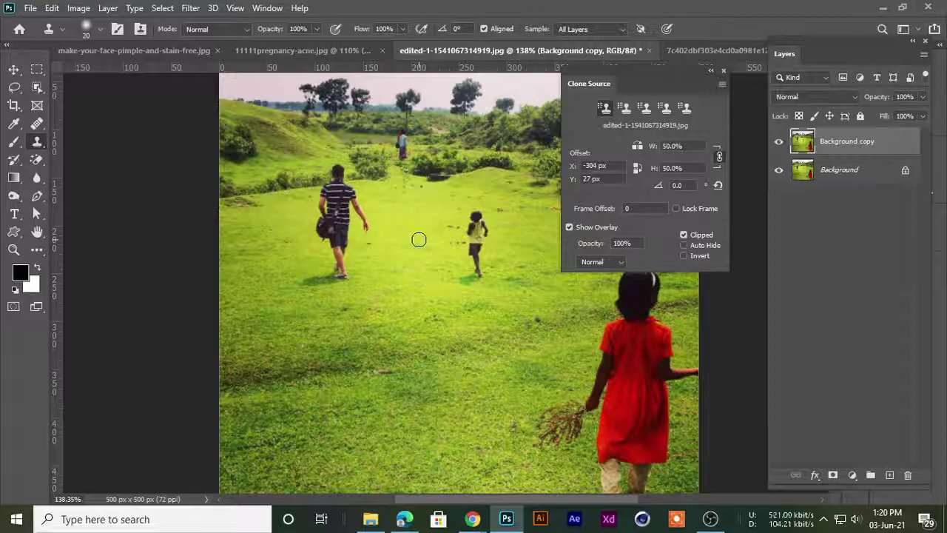
Sample the girl's red dress with the 50% clone source and paint a smaller copy of her on the lower-left grass
{"action": "scroll", "coordinate": [442, 258], "scroll_direction": "up", "scroll_amount": 3}
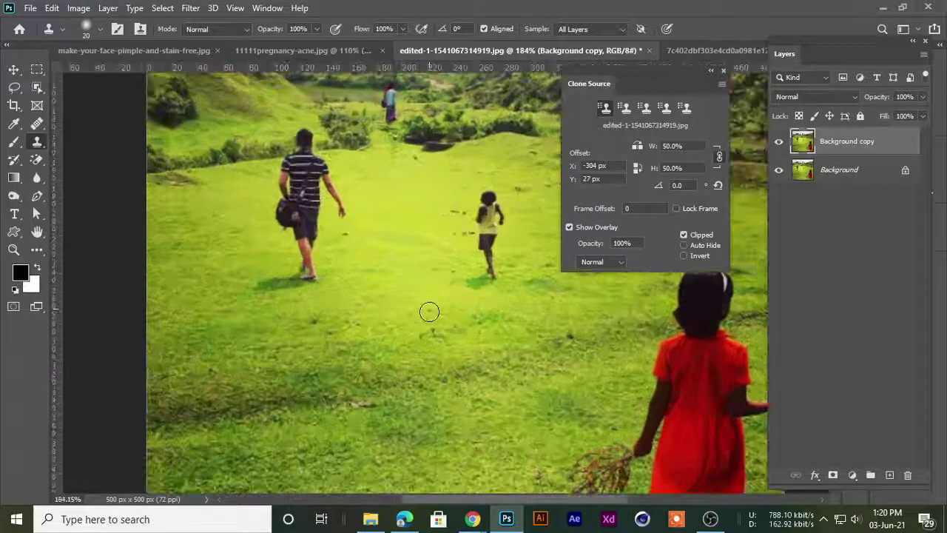
{"action": "scroll", "coordinate": [430, 309], "scroll_direction": "down", "scroll_amount": 5}
{"action": "left_click", "coordinate": [595, 361], "text": "alt"}
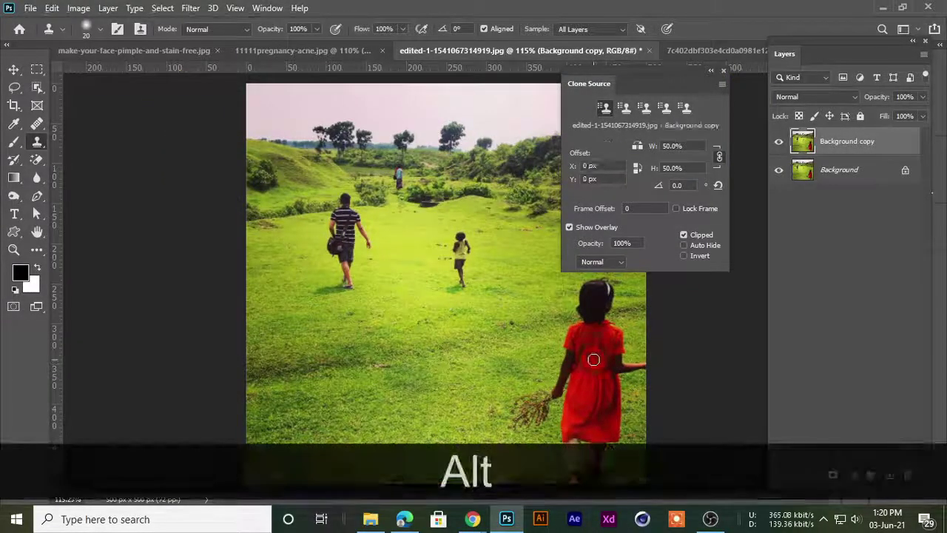
{"action": "left_click_drag", "start_coordinate": [336, 397], "coordinate": [337, 372]}
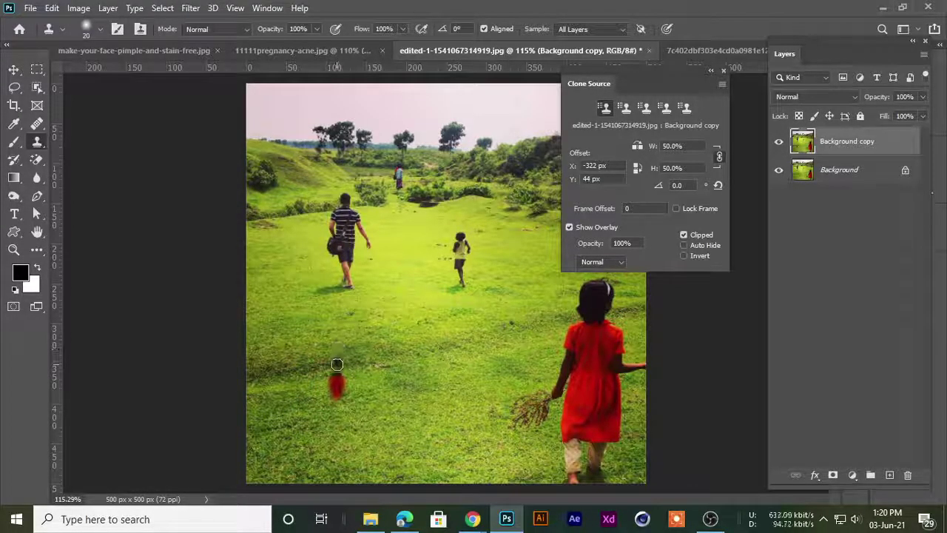
{"action": "mouse_move", "coordinate": [335, 381]}
{"action": "left_mouse_down"}
{"action": "mouse_move", "coordinate": [349, 359]}
{"action": "mouse_move", "coordinate": [335, 354]}
{"action": "mouse_move", "coordinate": [338, 428]}
{"action": "mouse_move", "coordinate": [324, 409]}
{"action": "mouse_move", "coordinate": [344, 440]}
{"action": "mouse_move", "coordinate": [348, 431]}
{"action": "mouse_move", "coordinate": [341, 457]}
{"action": "mouse_move", "coordinate": [336, 429]}
{"action": "left_mouse_up"}
{"action": "mouse_move", "coordinate": [347, 395]}
{"action": "left_mouse_down"}
{"action": "mouse_move", "coordinate": [342, 365]}
{"action": "mouse_move", "coordinate": [325, 370]}
{"action": "mouse_move", "coordinate": [326, 400]}
{"action": "left_mouse_up"}
{"action": "left_click_drag", "start_coordinate": [332, 456], "coordinate": [348, 432]}
{"action": "scroll", "coordinate": [350, 366], "scroll_direction": "up", "scroll_amount": 3}
{"action": "scroll", "coordinate": [352, 376], "scroll_direction": "down", "scroll_amount": 3}
{"action": "scroll", "coordinate": [354, 383], "scroll_direction": "up", "scroll_amount": 1}
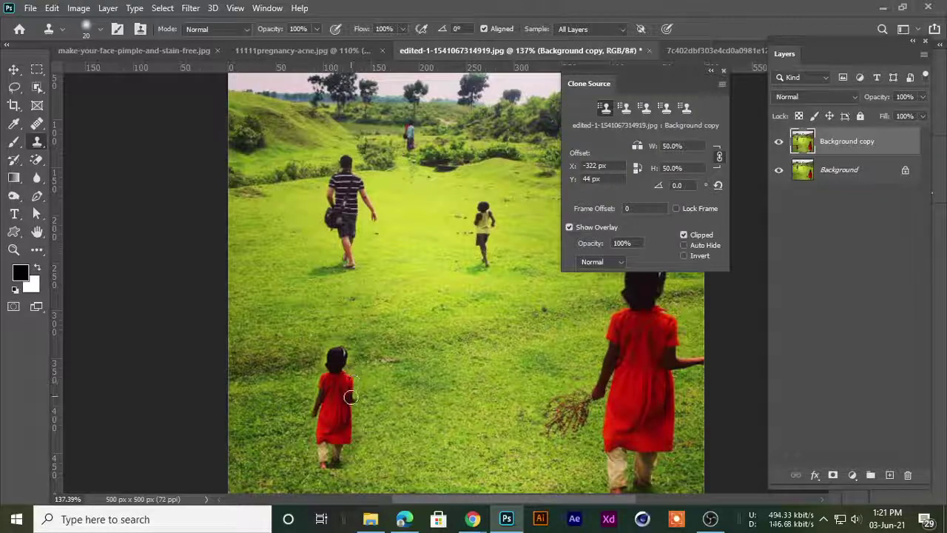
{"action": "scroll", "coordinate": [343, 407], "scroll_direction": "up", "scroll_amount": 1}
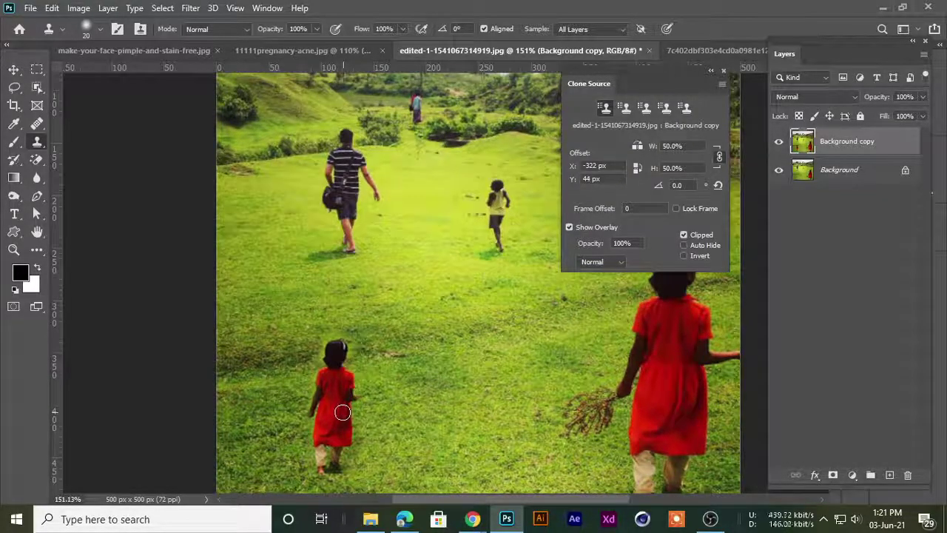
{"action": "scroll", "coordinate": [330, 431], "scroll_direction": "down", "scroll_amount": 1}
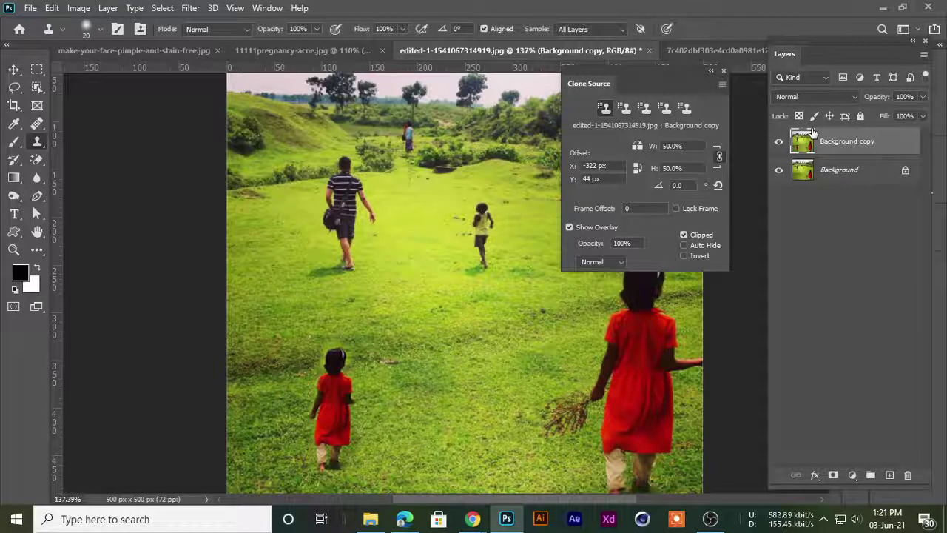
Discard the Background copy layer holding the small girl and create a fresh duplicate of the Background layer
{"action": "key", "text": "Delete"}
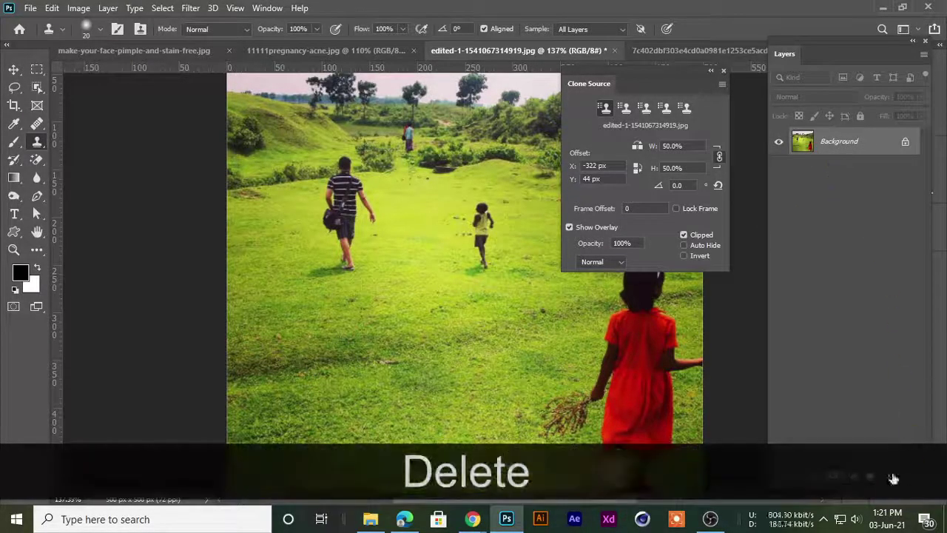
{"action": "left_click", "coordinate": [889, 476]}
{"action": "key", "text": "Delete"}
{"action": "left_click_drag", "start_coordinate": [862, 151], "coordinate": [889, 476]}
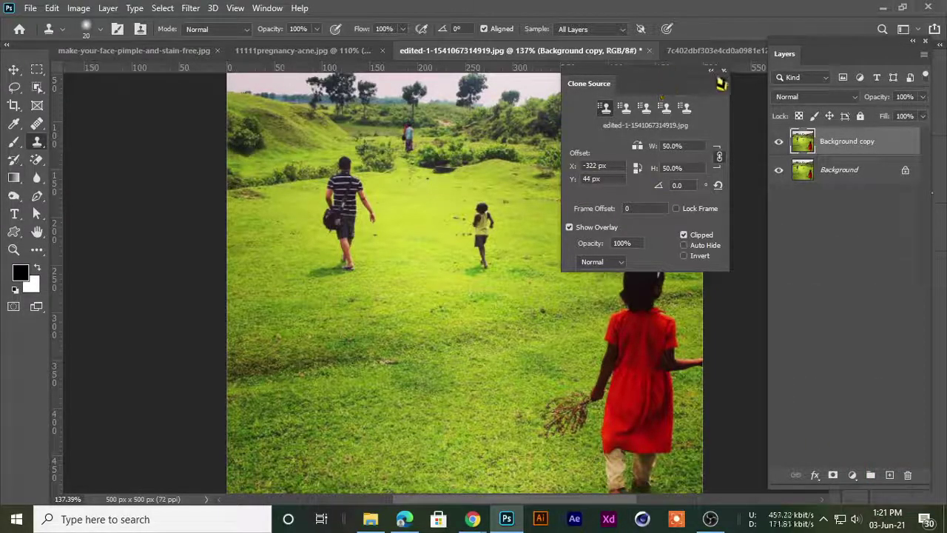
Set the first clone source's width and height scale to 100%
{"action": "left_click", "coordinate": [605, 110]}
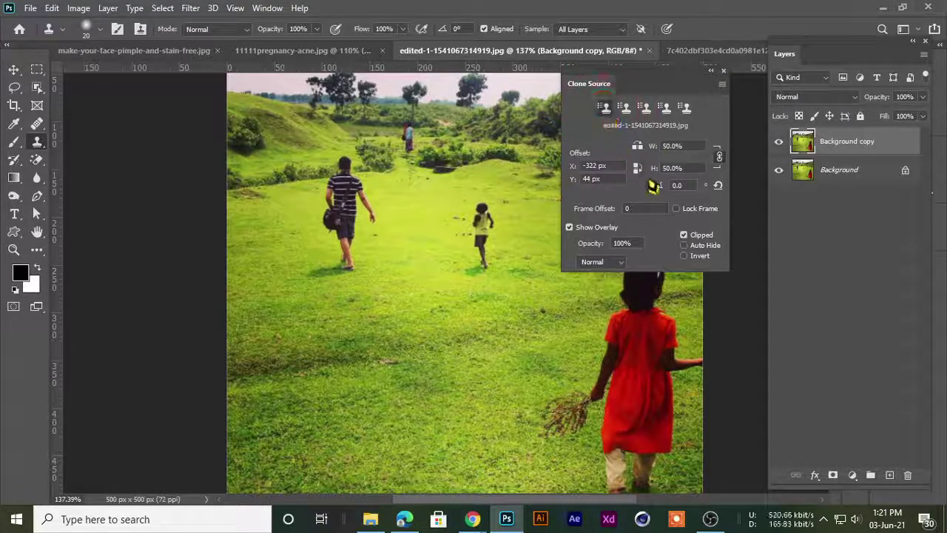
{"action": "left_click_drag", "start_coordinate": [685, 148], "coordinate": [646, 154]}
{"action": "type", "text": "1"}
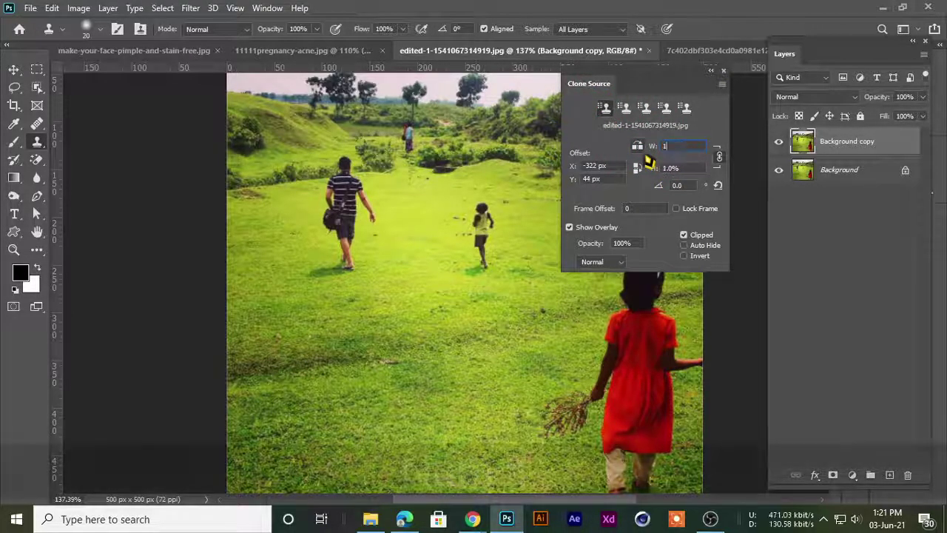
{"action": "type", "text": "00"}
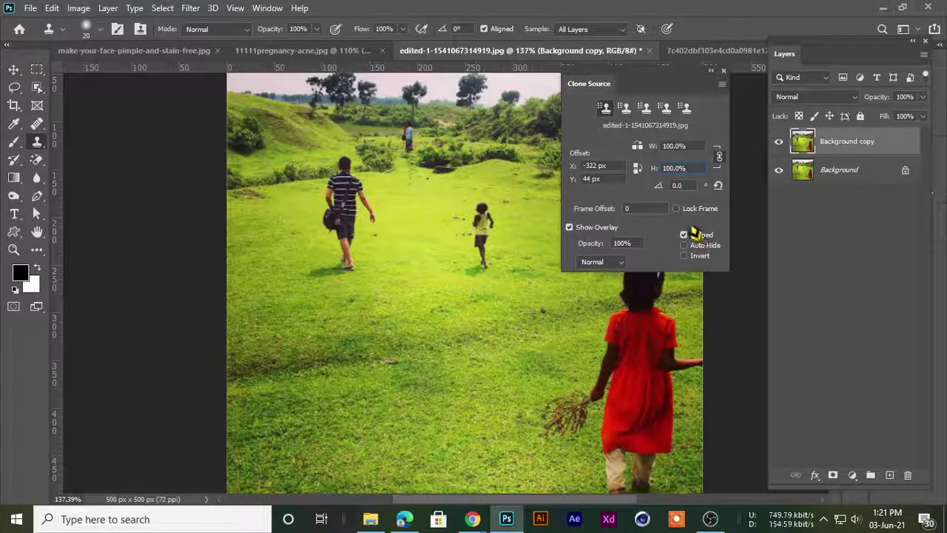
Sample the girl's head, turn on Lock Frame, and clone her head at full size onto the grass below the man
{"action": "left_click", "coordinate": [677, 209]}
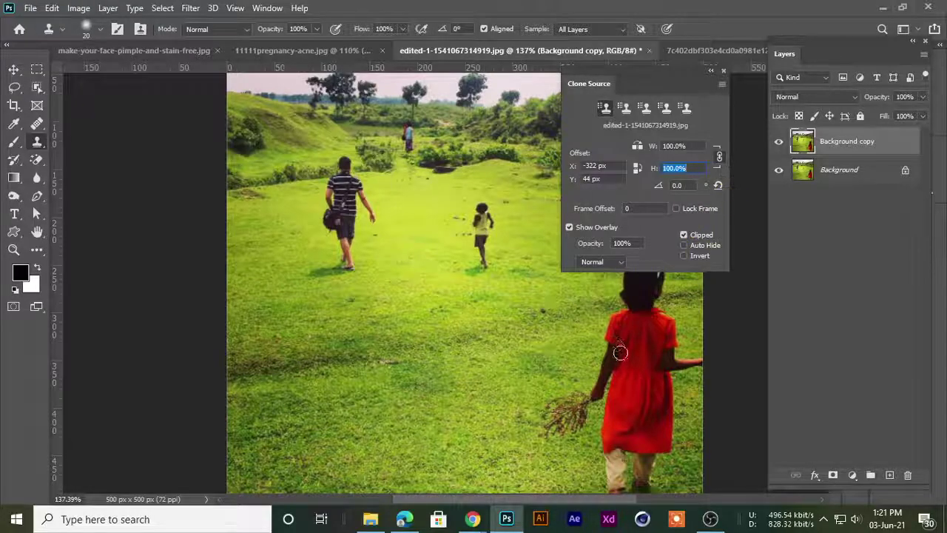
{"action": "left_click", "coordinate": [652, 285], "text": "alt"}
{"action": "left_click", "coordinate": [677, 208]}
{"action": "mouse_move", "coordinate": [373, 303]}
{"action": "left_mouse_down"}
{"action": "mouse_move", "coordinate": [357, 331]}
{"action": "mouse_move", "coordinate": [381, 324]}
{"action": "mouse_move", "coordinate": [361, 323]}
{"action": "mouse_move", "coordinate": [370, 360]}
{"action": "mouse_move", "coordinate": [341, 312]}
{"action": "mouse_move", "coordinate": [352, 339]}
{"action": "mouse_move", "coordinate": [346, 318]}
{"action": "mouse_move", "coordinate": [333, 347]}
{"action": "mouse_move", "coordinate": [354, 361]}
{"action": "left_mouse_up"}
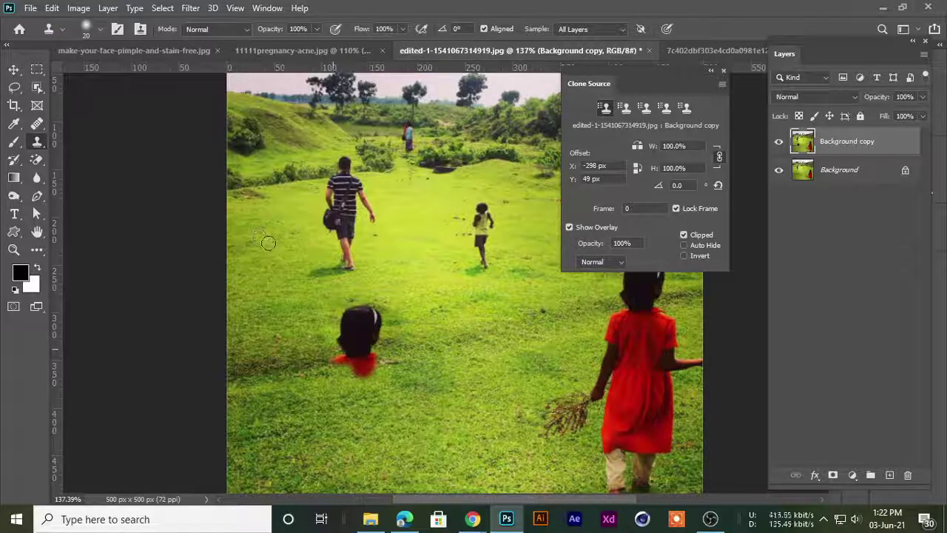
Try to extend the cloned head with the girl's upper body and undo that stroke
{"action": "mouse_move", "coordinate": [358, 338]}
{"action": "left_mouse_down"}
{"action": "mouse_move", "coordinate": [361, 374]}
{"action": "mouse_move", "coordinate": [345, 390]}
{"action": "mouse_move", "coordinate": [339, 370]}
{"action": "mouse_move", "coordinate": [379, 386]}
{"action": "mouse_move", "coordinate": [345, 401]}
{"action": "mouse_move", "coordinate": [357, 355]}
{"action": "mouse_move", "coordinate": [353, 422]}
{"action": "mouse_move", "coordinate": [363, 385]}
{"action": "left_mouse_up"}
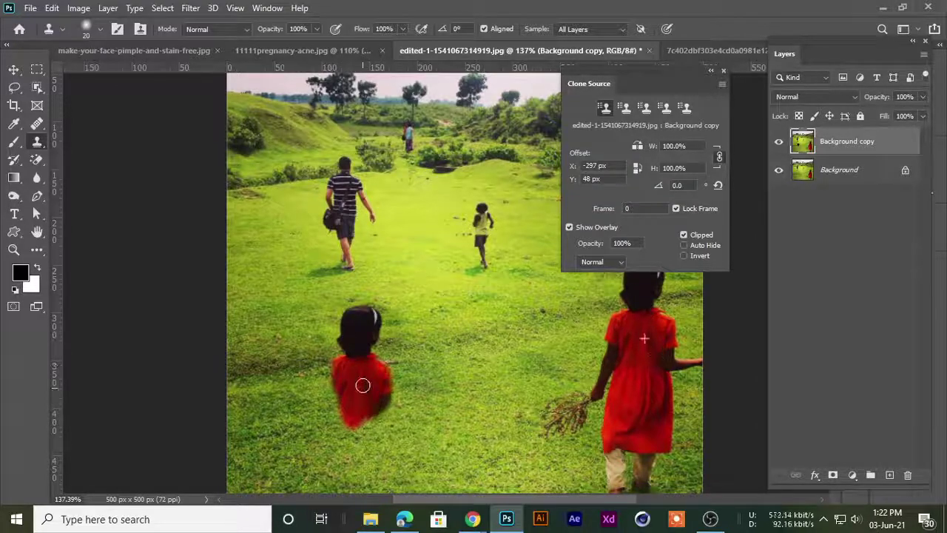
{"action": "key", "text": "ctrl+z"}
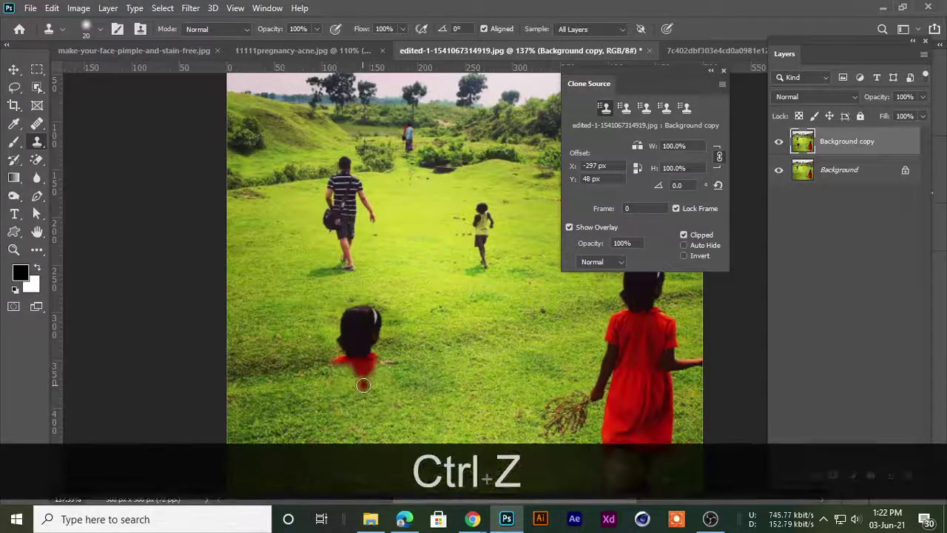
{"action": "scroll", "coordinate": [356, 343], "scroll_direction": "up", "scroll_amount": 5}
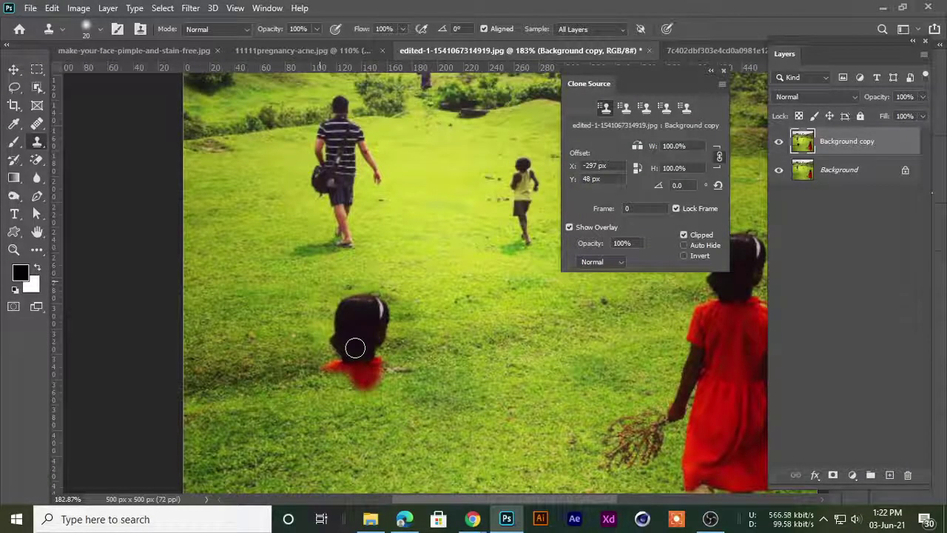
{"action": "scroll", "coordinate": [349, 324], "scroll_direction": "up", "scroll_amount": 3}
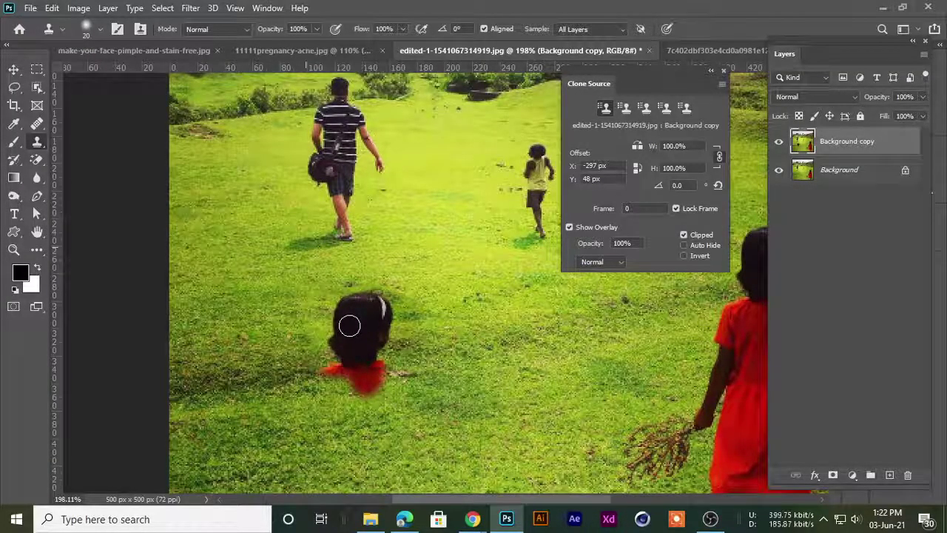
{"action": "scroll", "coordinate": [350, 324], "scroll_direction": "down", "scroll_amount": 2}
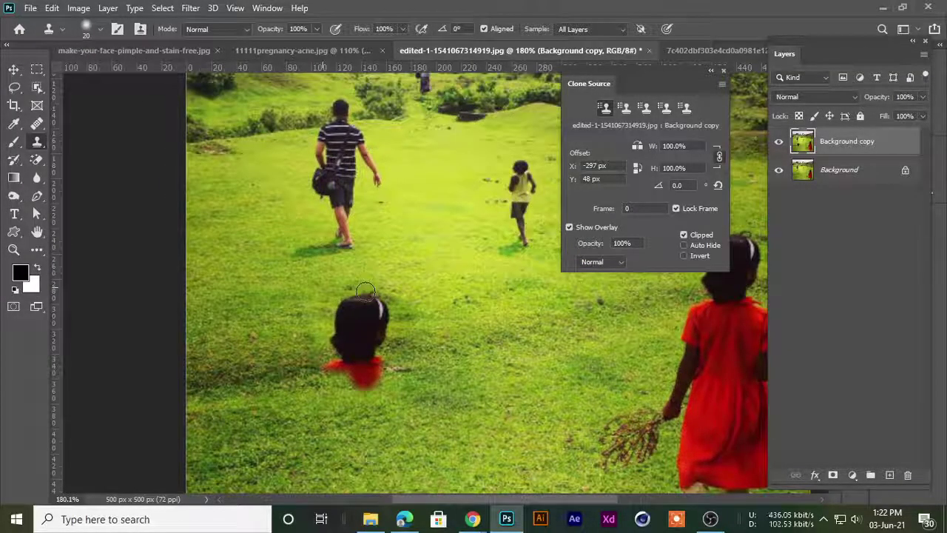
Turn off Lock Frame and paint a short clone stroke over the copied girl's head
{"action": "left_click", "coordinate": [678, 210]}
{"action": "scroll", "coordinate": [292, 362], "scroll_direction": "down", "scroll_amount": 3}
{"action": "scroll", "coordinate": [292, 362], "scroll_direction": "up", "scroll_amount": 2}
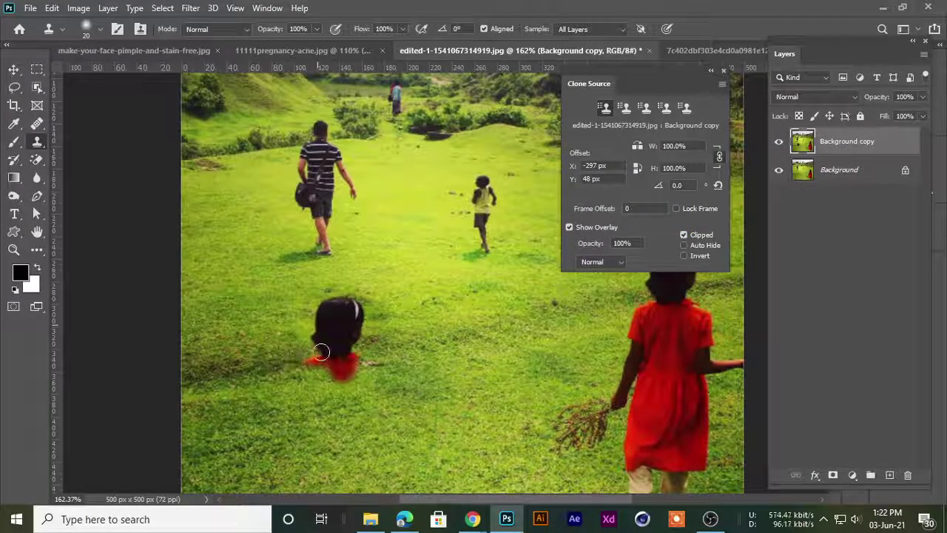
{"action": "scroll", "coordinate": [321, 354], "scroll_direction": "down", "scroll_amount": 2}
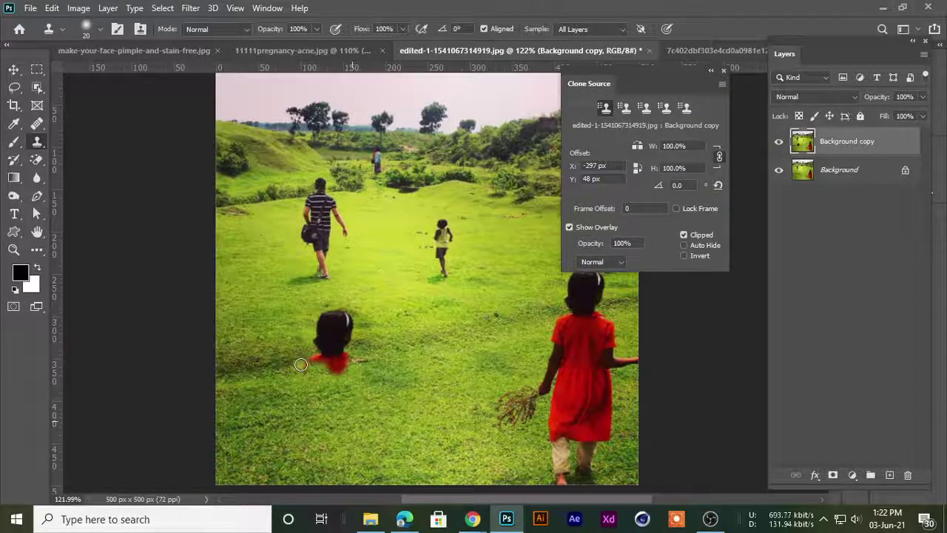
{"action": "scroll", "coordinate": [302, 362], "scroll_direction": "up", "scroll_amount": 2}
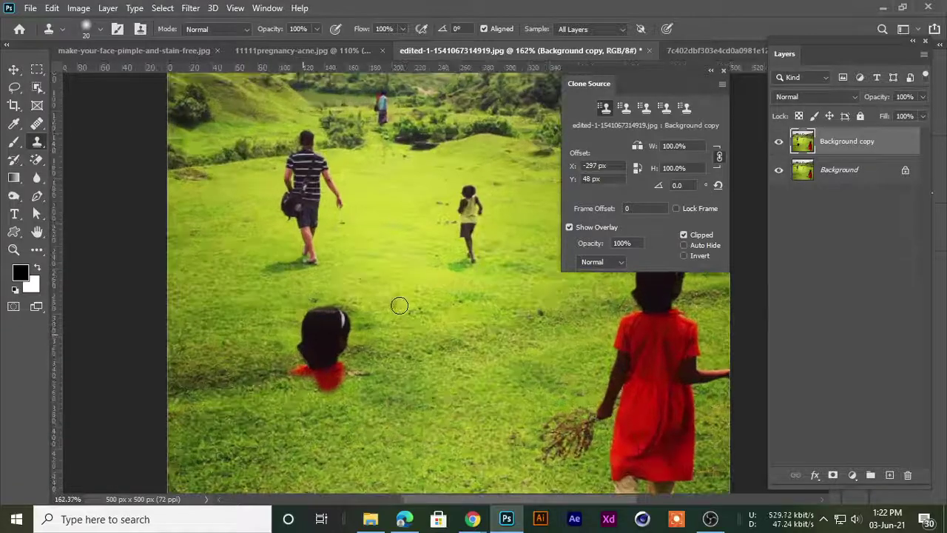
{"action": "scroll", "coordinate": [333, 394], "scroll_direction": "up", "scroll_amount": 1}
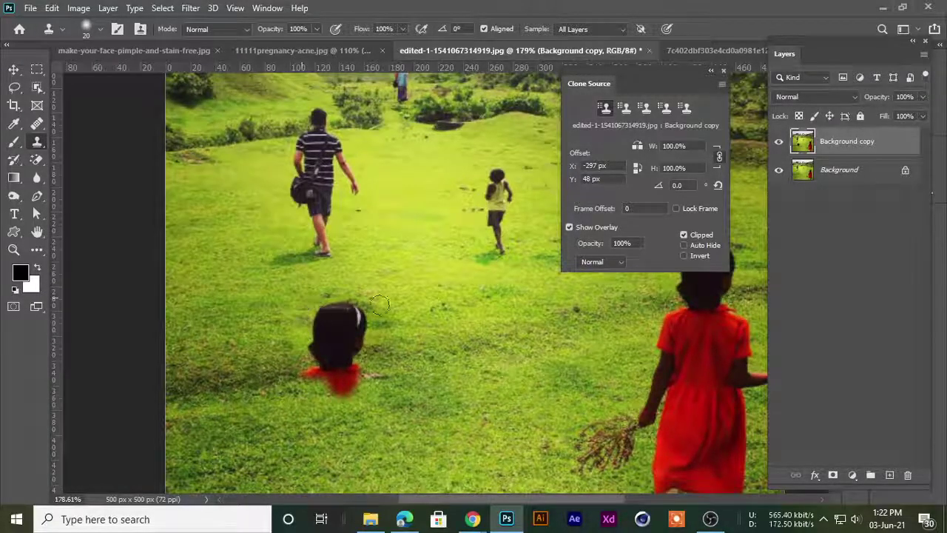
{"action": "scroll", "coordinate": [317, 358], "scroll_direction": "up", "scroll_amount": 1}
{"action": "scroll", "coordinate": [318, 358], "scroll_direction": "down", "scroll_amount": 2}
{"action": "scroll", "coordinate": [318, 357], "scroll_direction": "up", "scroll_amount": 1}
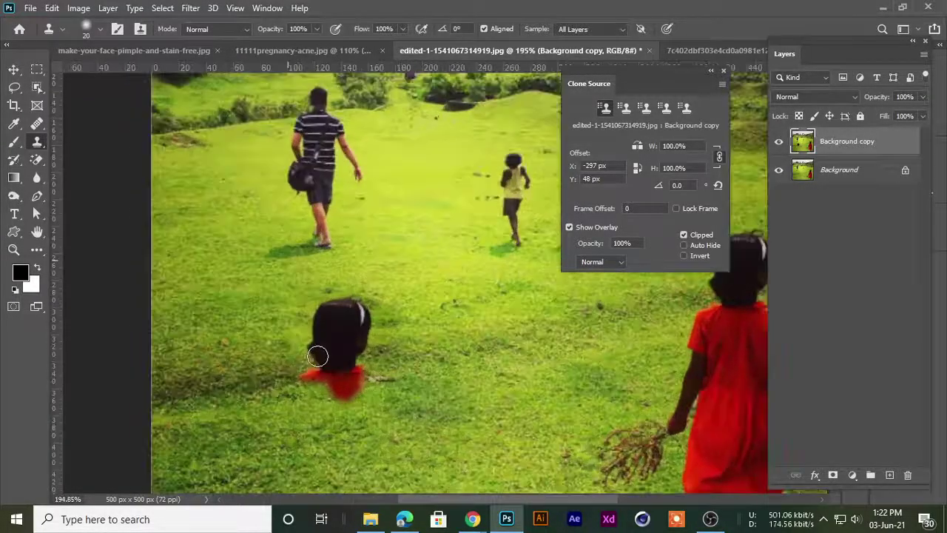
{"action": "scroll", "coordinate": [408, 359], "scroll_direction": "up", "scroll_amount": 1}
{"action": "key", "text": "space"}
{"action": "mouse_move", "coordinate": [333, 348]}
{"action": "left_mouse_down"}
{"action": "mouse_move", "coordinate": [264, 297]}
{"action": "mouse_move", "coordinate": [252, 276]}
{"action": "mouse_move", "coordinate": [311, 351]}
{"action": "mouse_move", "coordinate": [333, 356]}
{"action": "left_mouse_up"}
{"action": "key", "text": "space"}
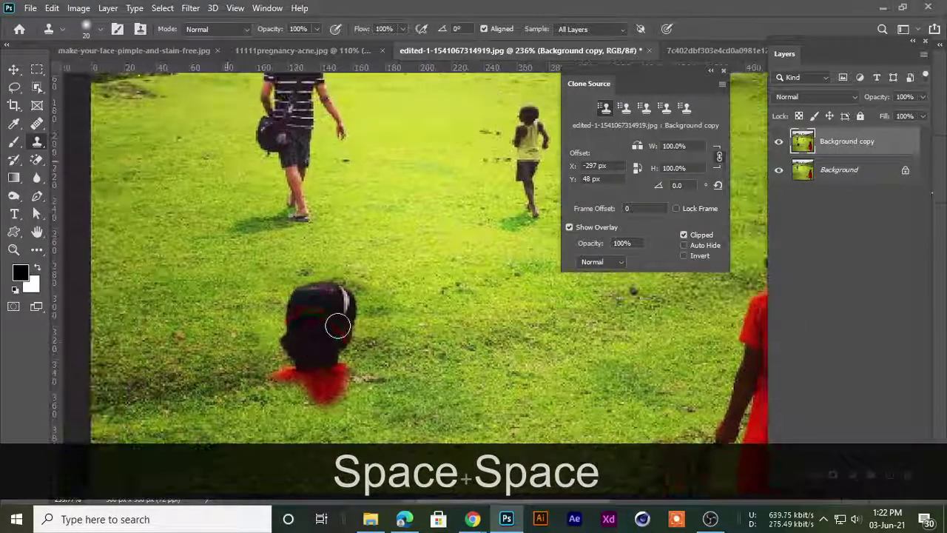
Delete the Background copy layer holding the cloned head and duplicate the Background layer again
{"action": "scroll", "coordinate": [171, 349], "scroll_direction": "down", "scroll_amount": 1}
{"action": "scroll", "coordinate": [289, 325], "scroll_direction": "down", "scroll_amount": 1}
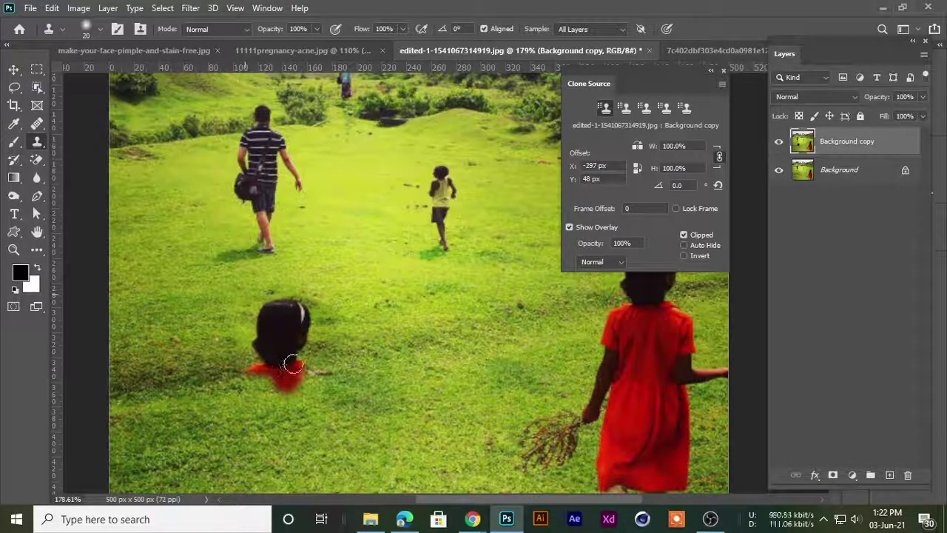
{"action": "scroll", "coordinate": [205, 367], "scroll_direction": "down", "scroll_amount": 2}
{"action": "scroll", "coordinate": [222, 374], "scroll_direction": "up", "scroll_amount": 1}
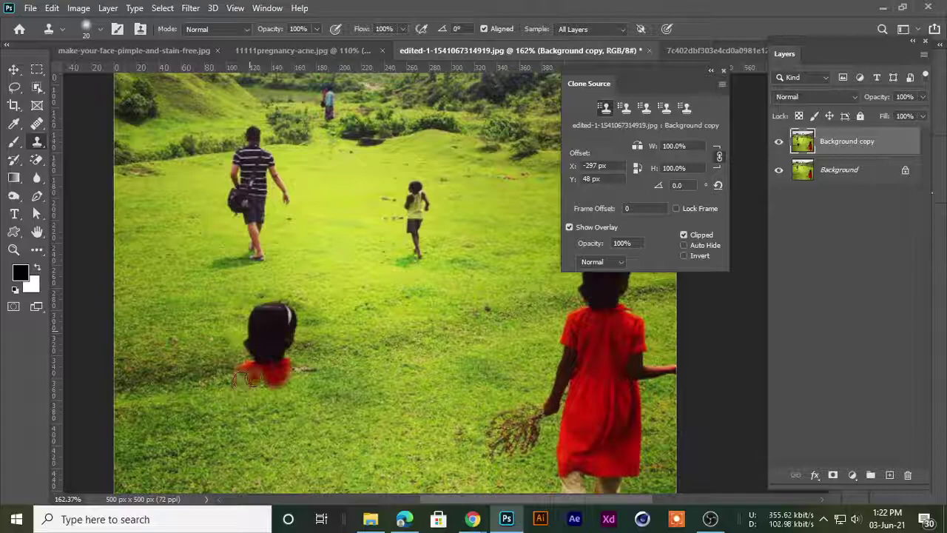
{"action": "scroll", "coordinate": [255, 380], "scroll_direction": "up", "scroll_amount": 4}
{"action": "scroll", "coordinate": [274, 375], "scroll_direction": "down", "scroll_amount": 4}
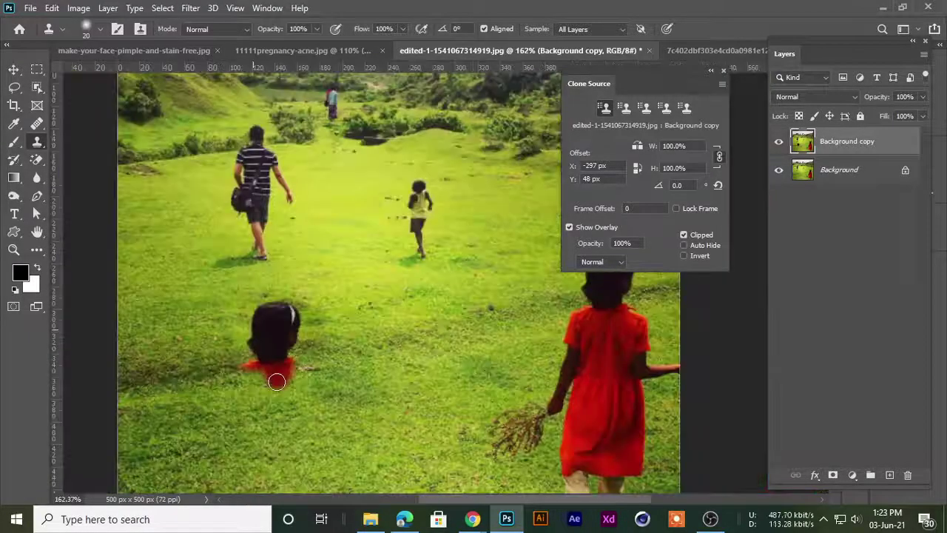
{"action": "left_click", "coordinate": [14, 69]}
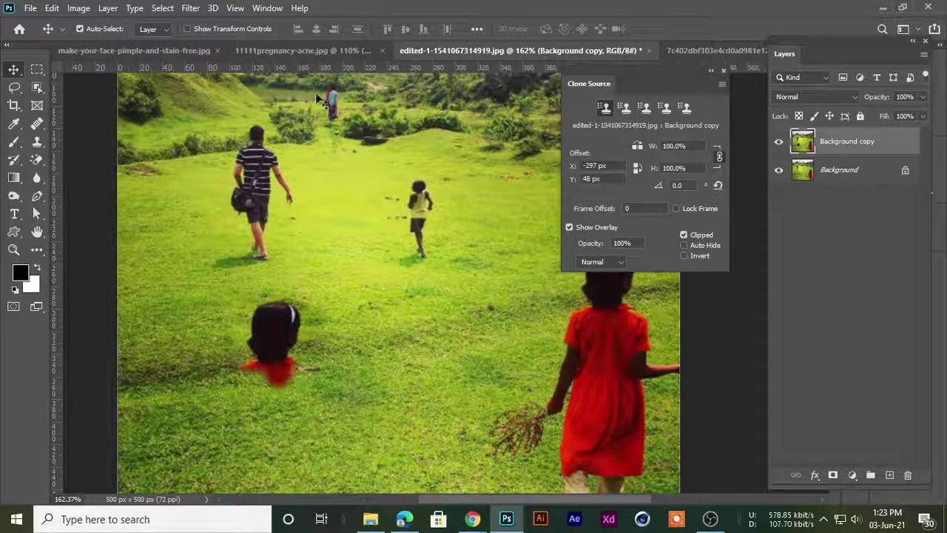
{"action": "scroll", "coordinate": [252, 359], "scroll_direction": "up", "scroll_amount": 2}
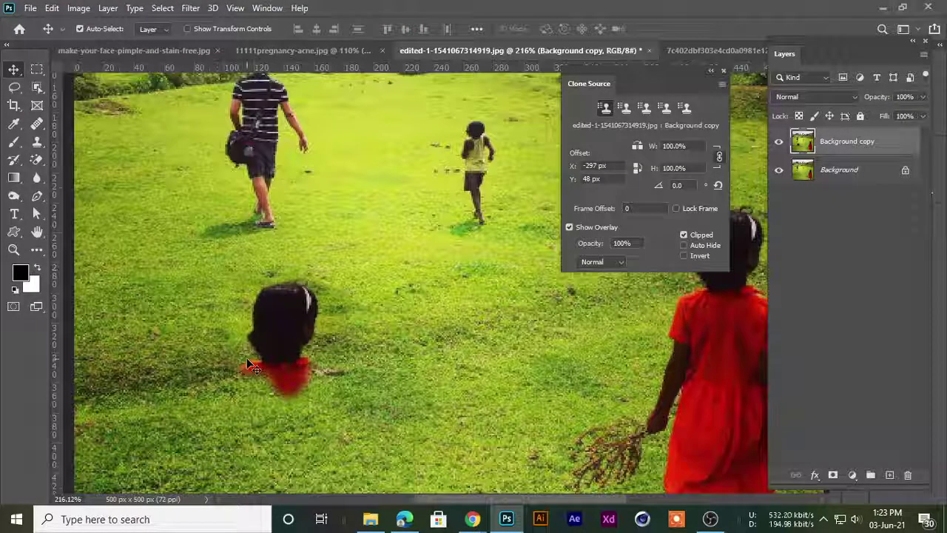
{"action": "key", "text": "Delete"}
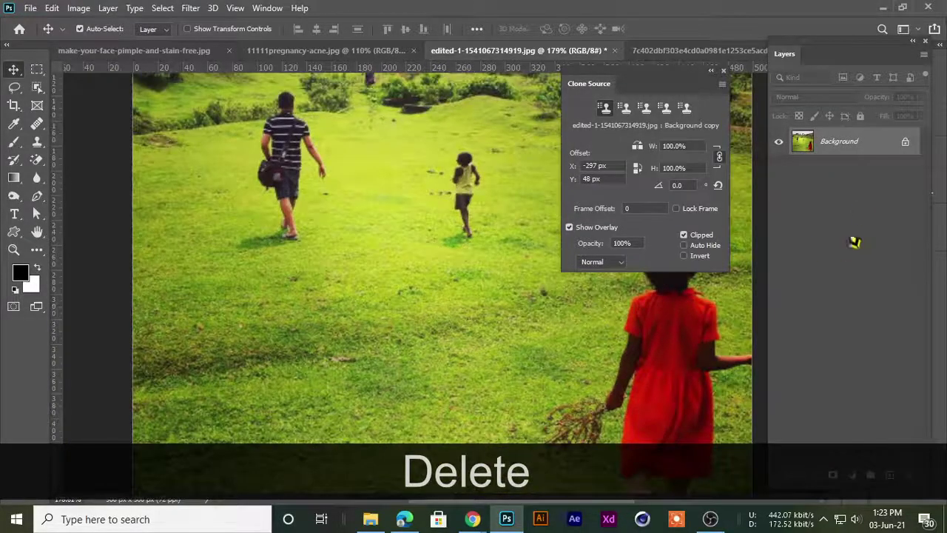
{"action": "left_click_drag", "start_coordinate": [844, 142], "coordinate": [890, 475]}
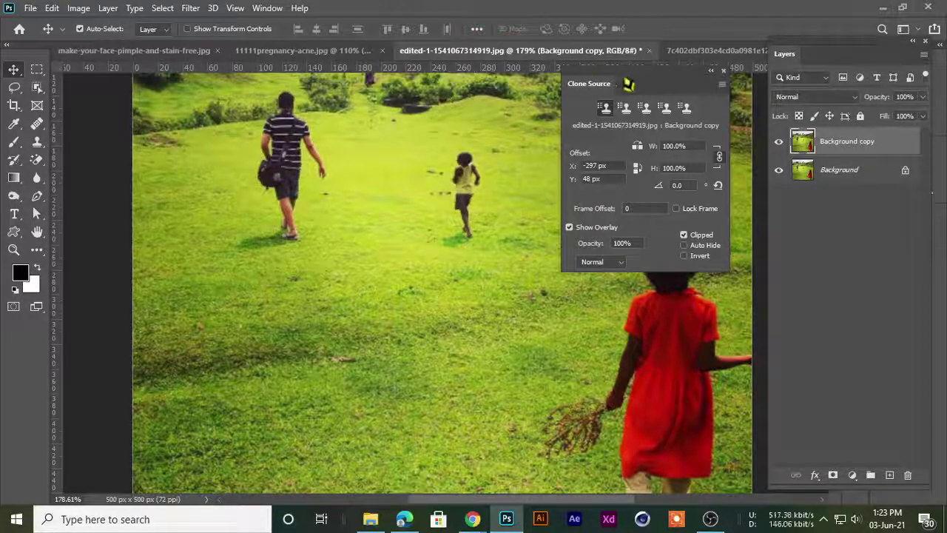
Move the Clone Source panel aside to uncover more of the grass around the figures
{"action": "mouse_move", "coordinate": [618, 81]}
{"action": "left_mouse_down"}
{"action": "mouse_move", "coordinate": [629, 97]}
{"action": "mouse_move", "coordinate": [654, 70]}
{"action": "left_mouse_up"}
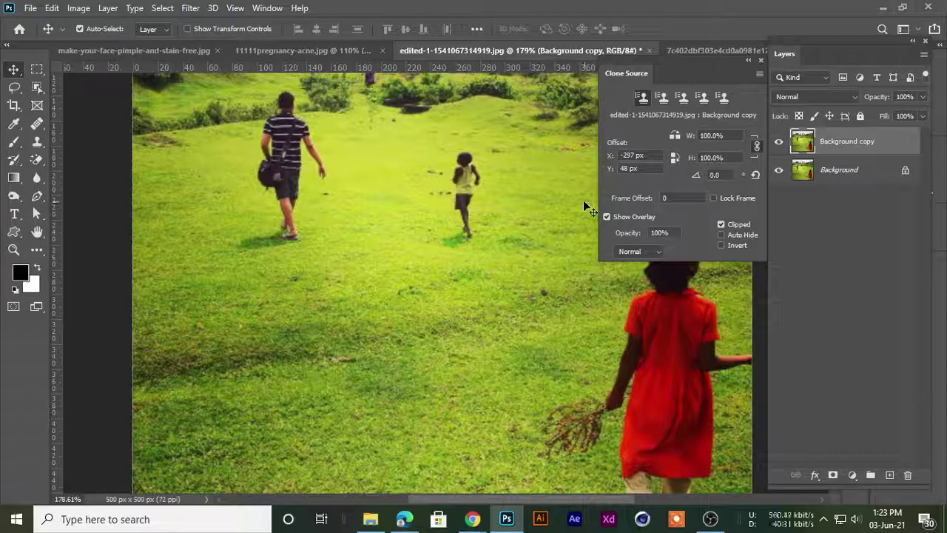
{"action": "scroll", "coordinate": [476, 369], "scroll_direction": "up", "scroll_amount": 1}
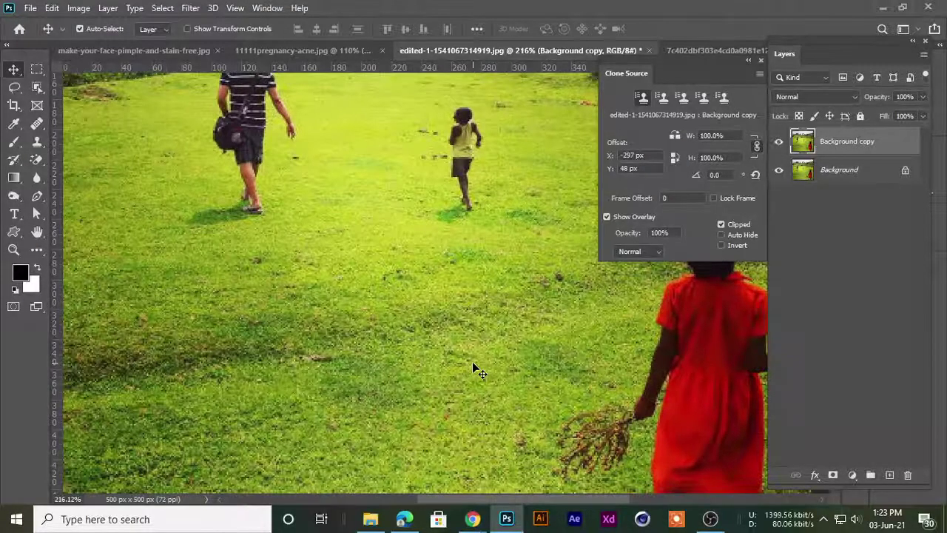
{"action": "scroll", "coordinate": [473, 367], "scroll_direction": "down", "scroll_amount": 2}
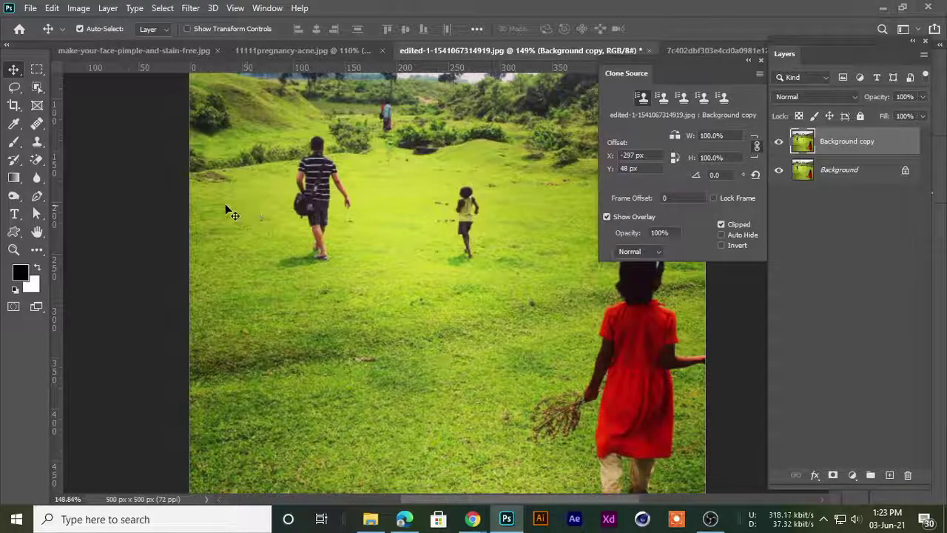
Paint freehand strokes over the man and child with the Pattern Stamp tool, and delete the painted Background copy layer
{"action": "left_click", "coordinate": [37, 142]}
{"action": "left_click", "coordinate": [71, 139]}
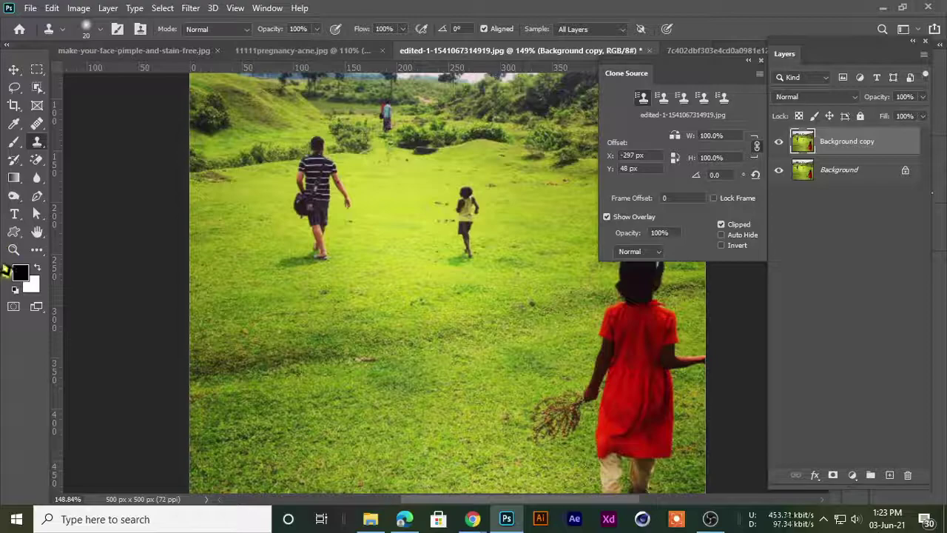
{"action": "left_click", "coordinate": [37, 142]}
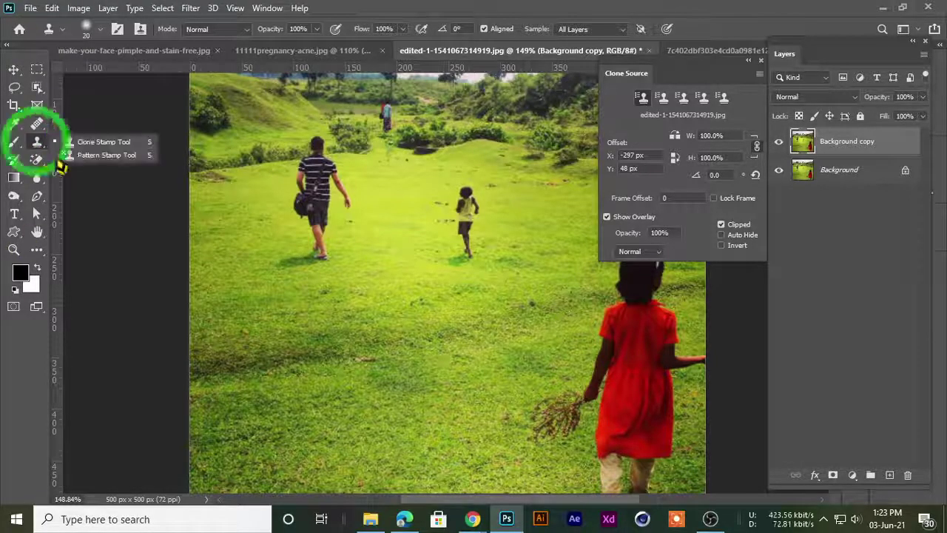
{"action": "left_click", "coordinate": [104, 156]}
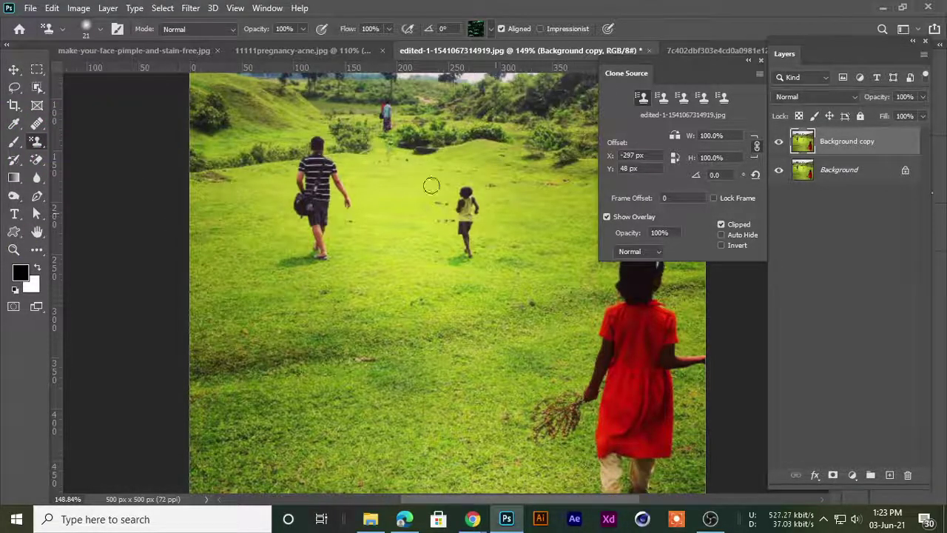
{"action": "mouse_move", "coordinate": [400, 268]}
{"action": "left_mouse_down"}
{"action": "mouse_move", "coordinate": [391, 348]}
{"action": "mouse_move", "coordinate": [326, 252]}
{"action": "mouse_move", "coordinate": [311, 447]}
{"action": "mouse_move", "coordinate": [348, 214]}
{"action": "mouse_move", "coordinate": [452, 252]}
{"action": "mouse_move", "coordinate": [385, 266]}
{"action": "mouse_move", "coordinate": [396, 100]}
{"action": "mouse_move", "coordinate": [371, 185]}
{"action": "mouse_move", "coordinate": [489, 215]}
{"action": "left_mouse_up"}
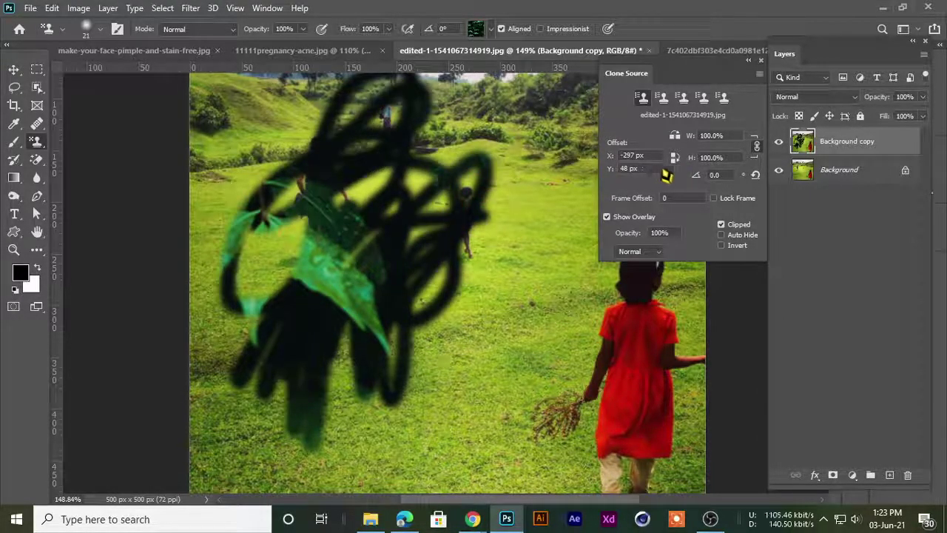
{"action": "key", "text": "Delete"}
Switch from the Pattern Stamp through the Clone Stamp and Eraser tools to the Blur tool
{"action": "right_click", "coordinate": [35, 141]}
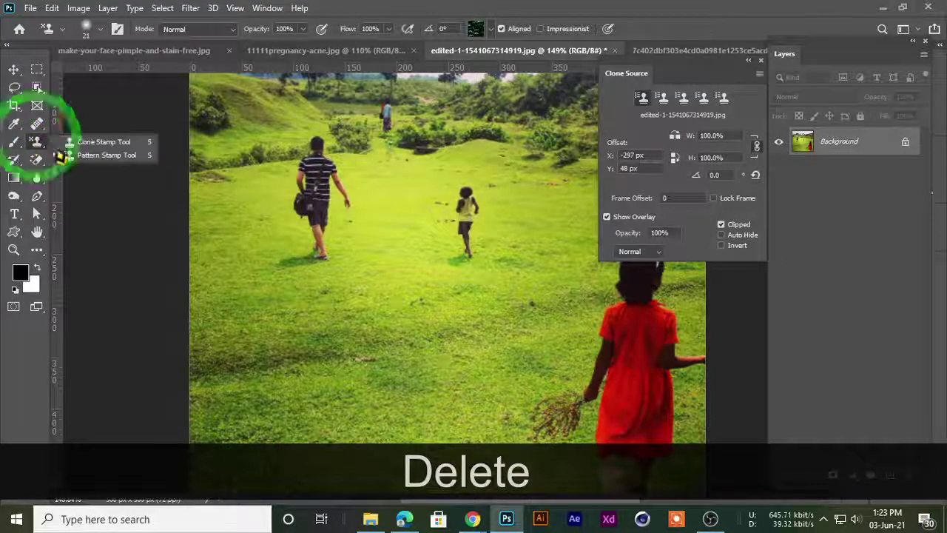
{"action": "left_click", "coordinate": [69, 144]}
{"action": "right_click", "coordinate": [30, 161]}
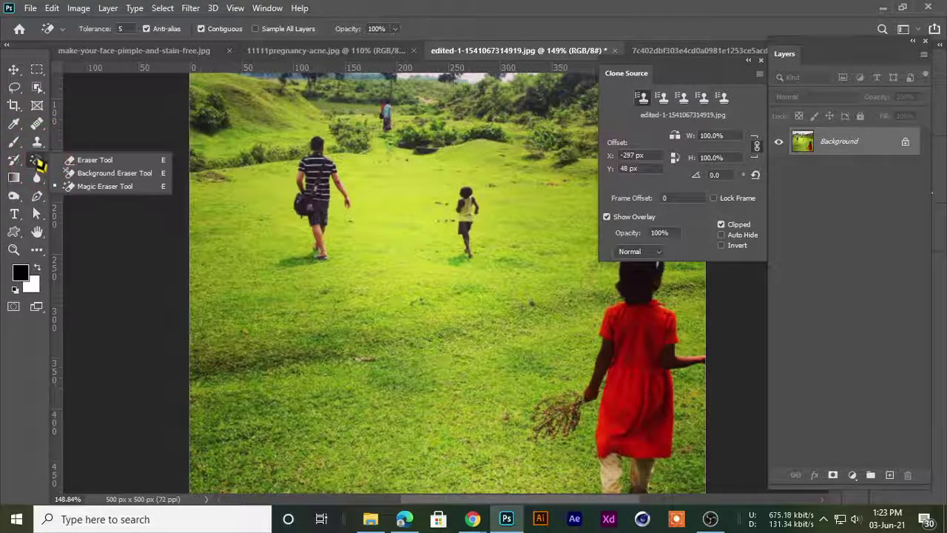
{"action": "left_click", "coordinate": [62, 160]}
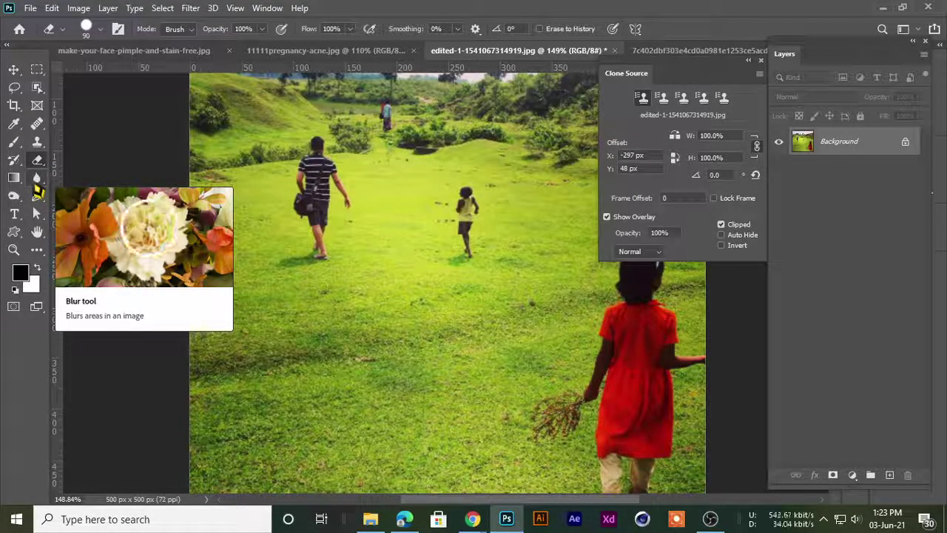
{"action": "right_click", "coordinate": [37, 183]}
{"action": "left_click", "coordinate": [63, 185]}
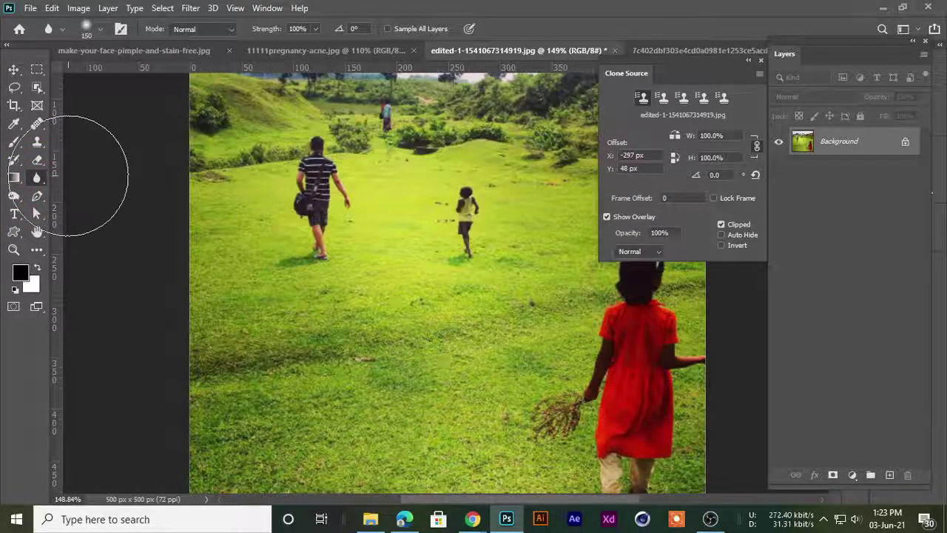
{"action": "right_click", "coordinate": [39, 183]}
{"action": "left_click", "coordinate": [70, 179]}
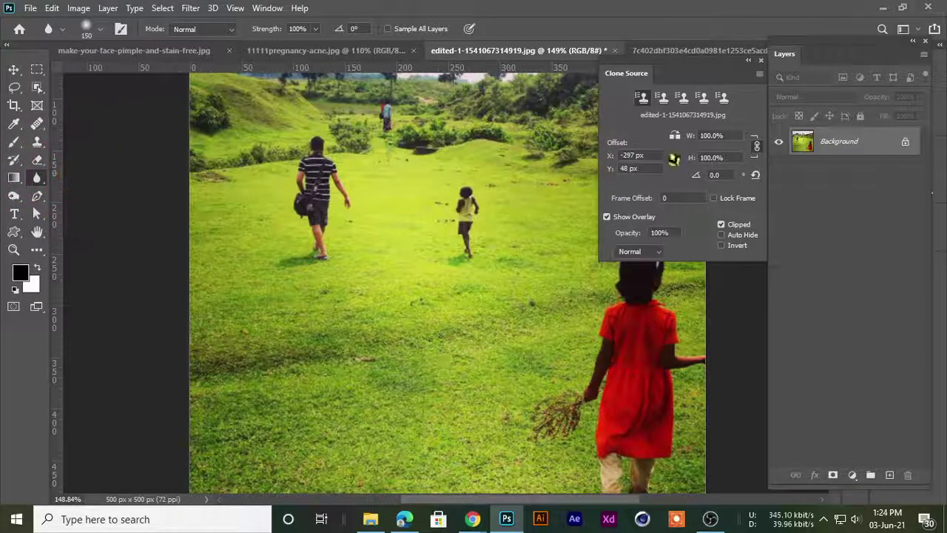
Close edited-1-1541067314919.jpg without saving and look through the other open photos
{"action": "left_click", "coordinate": [604, 50]}
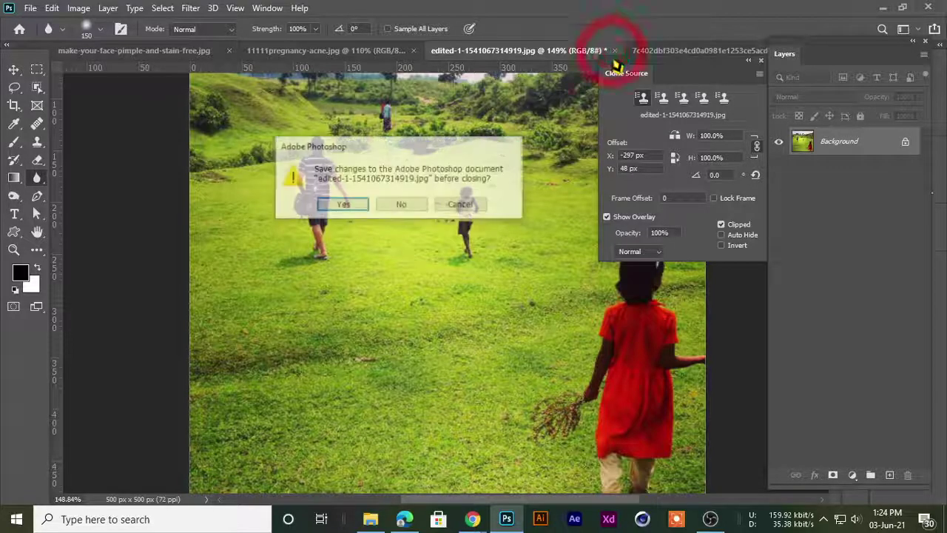
{"action": "left_click", "coordinate": [406, 205]}
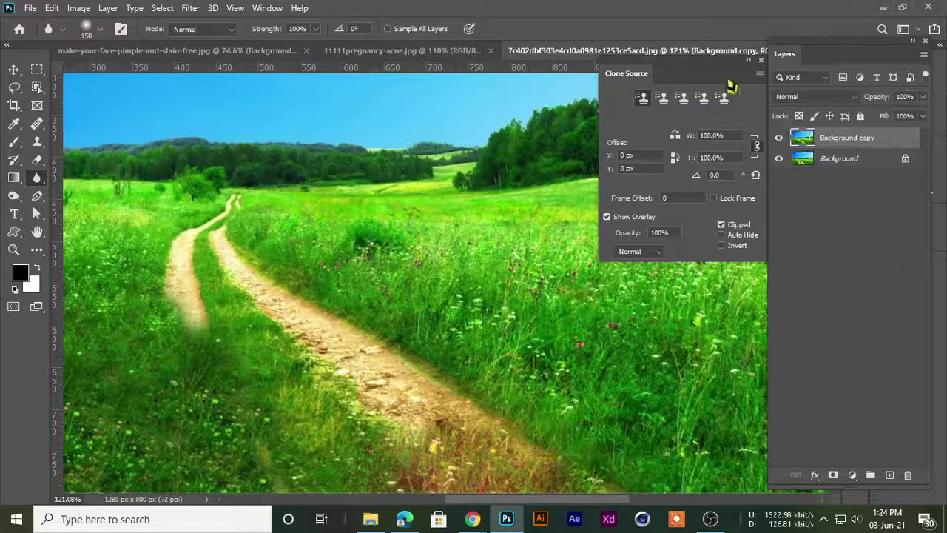
{"action": "scroll", "coordinate": [312, 347], "scroll_direction": "down", "scroll_amount": 2}
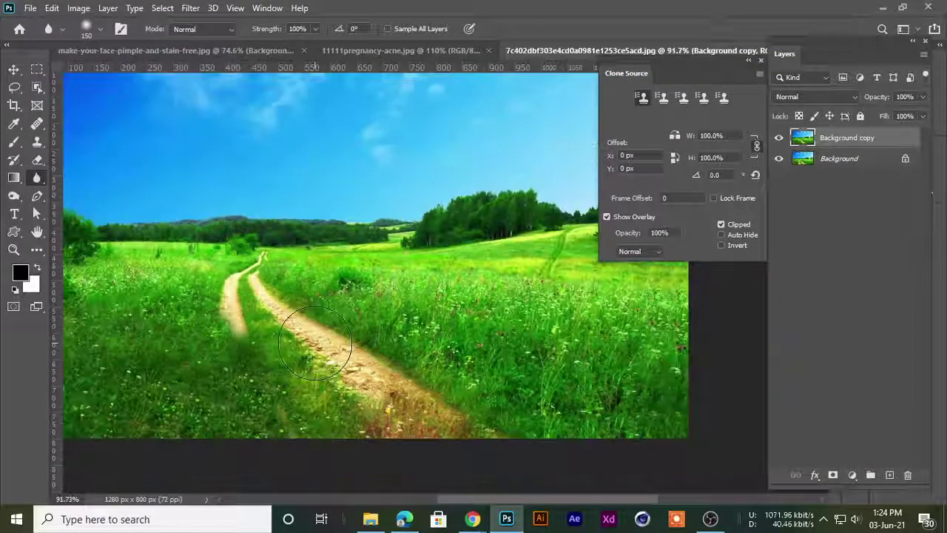
{"action": "scroll", "coordinate": [333, 325], "scroll_direction": "up", "scroll_amount": 1}
{"action": "left_click", "coordinate": [396, 50]}
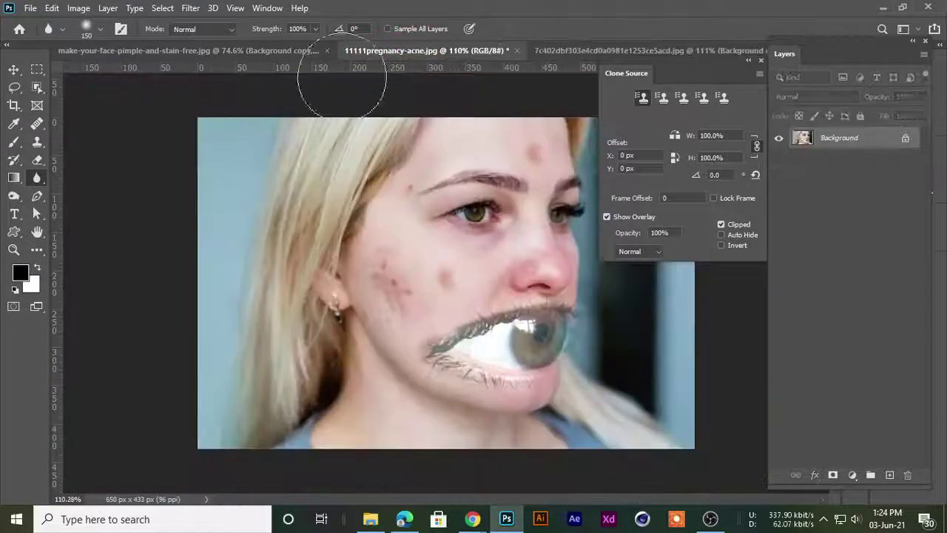
{"action": "left_click", "coordinate": [216, 51]}
Minimize Photoshop and look over the photos in the Images Retouch folder for a suitable one
{"action": "left_click", "coordinate": [883, 8]}
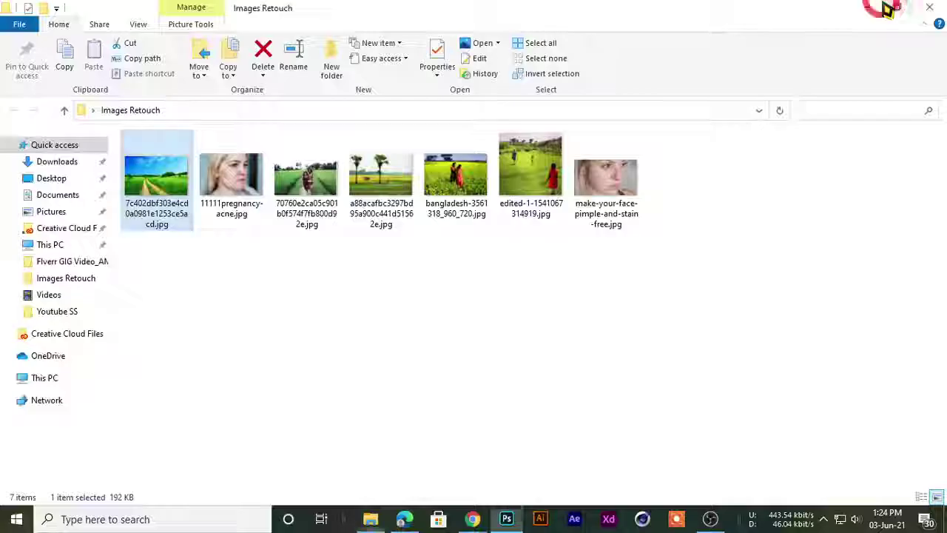
{"action": "left_click", "coordinate": [513, 145]}
{"action": "left_click", "coordinate": [381, 170]}
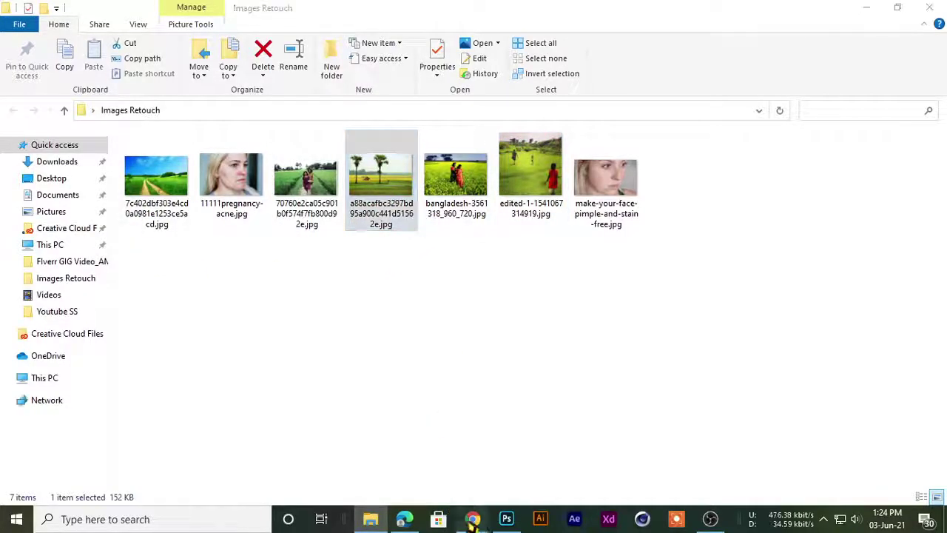
Switch to Chrome and search Google Images for "flower" in a new tab
{"action": "mouse_move", "coordinate": [472, 518]}
{"action": "left_click", "coordinate": [391, 437]}
{"action": "left_click", "coordinate": [601, 10]}
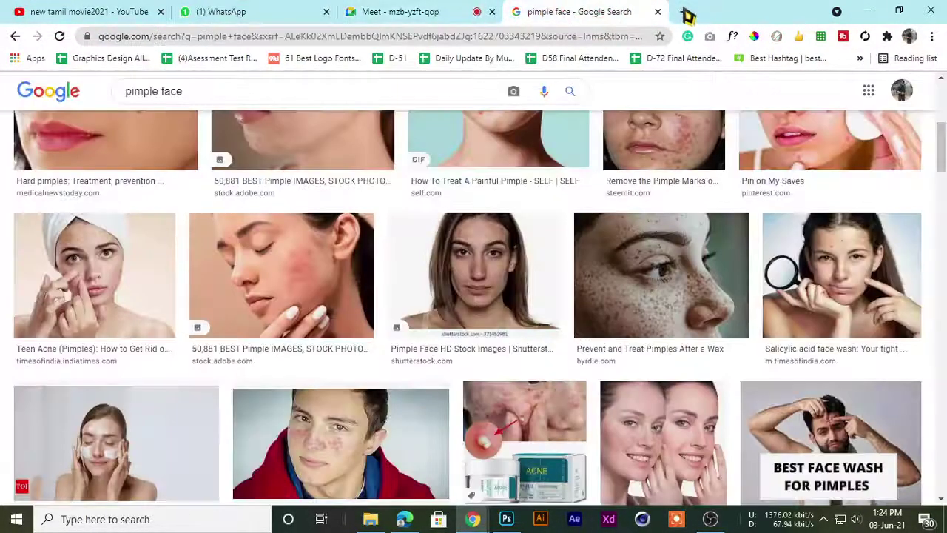
{"action": "left_click", "coordinate": [684, 11]}
{"action": "left_click", "coordinate": [249, 36]}
{"action": "type", "text": "f"}
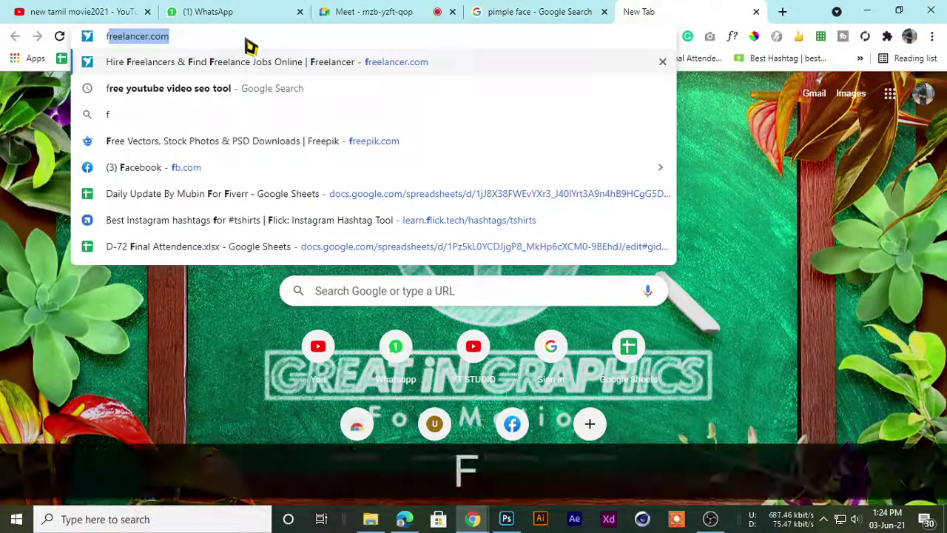
{"action": "type", "text": "lo"}
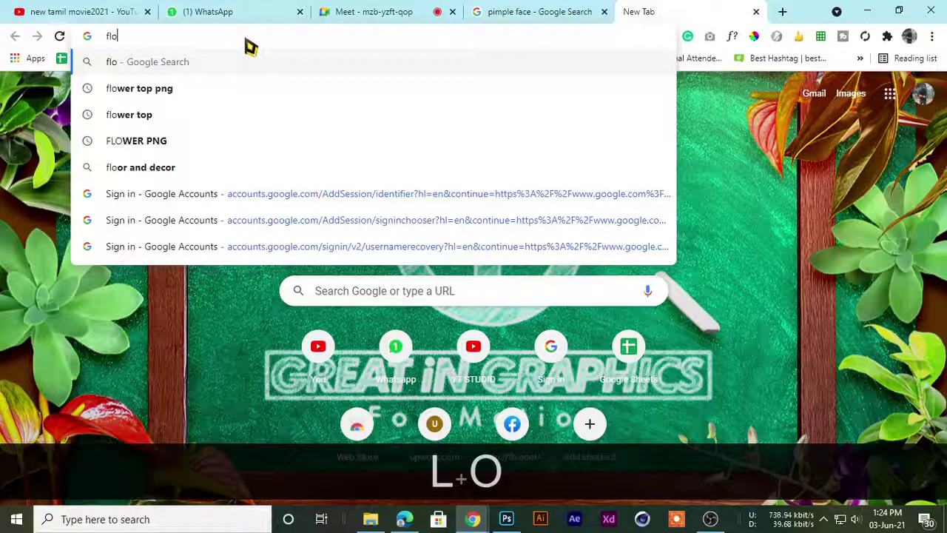
{"action": "type", "text": "wer"}
{"action": "key", "text": "Return"}
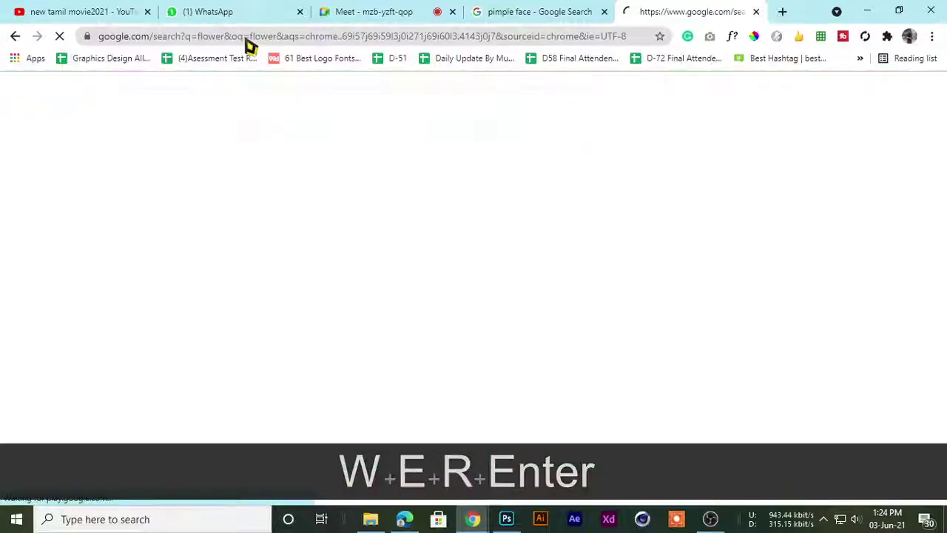
{"action": "scroll", "coordinate": [344, 290], "scroll_direction": "down", "scroll_amount": 1}
{"action": "scroll", "coordinate": [344, 291], "scroll_direction": "up", "scroll_amount": 1}
{"action": "left_click", "coordinate": [201, 154]}
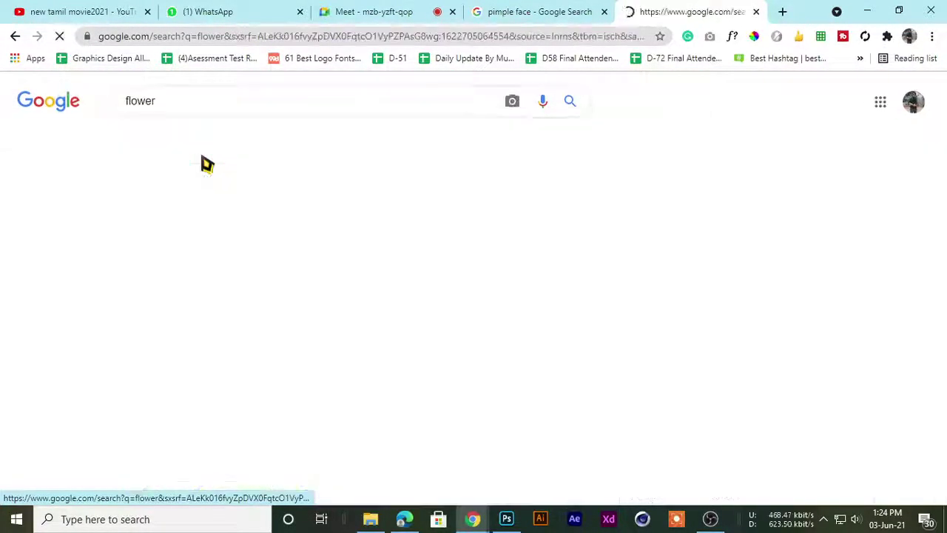
Browse the sunflower results and open the Garden Design close-up of a large sunflower in the preview
{"action": "scroll", "coordinate": [72, 404], "scroll_direction": "down", "scroll_amount": 4}
{"action": "scroll", "coordinate": [209, 392], "scroll_direction": "up", "scroll_amount": 3}
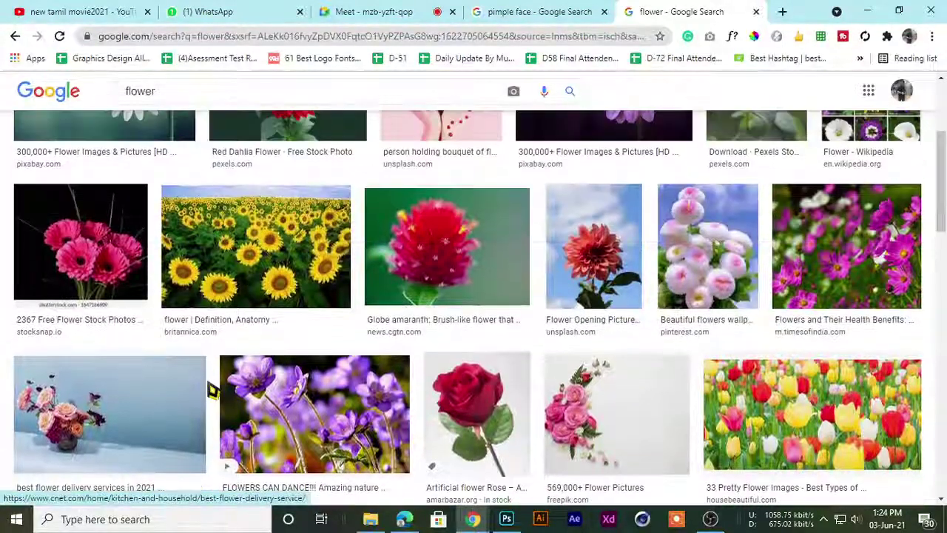
{"action": "left_click", "coordinate": [273, 271]}
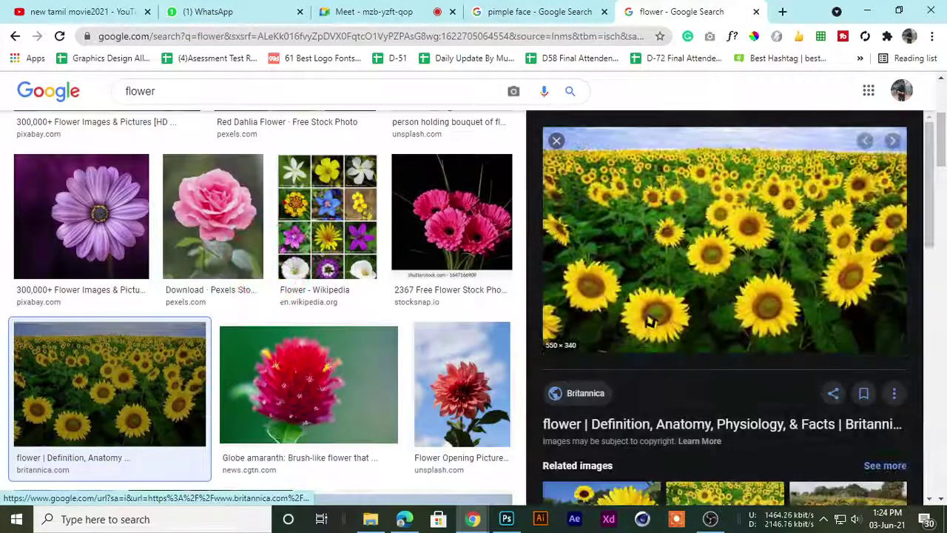
{"action": "scroll", "coordinate": [677, 338], "scroll_direction": "down", "scroll_amount": 4}
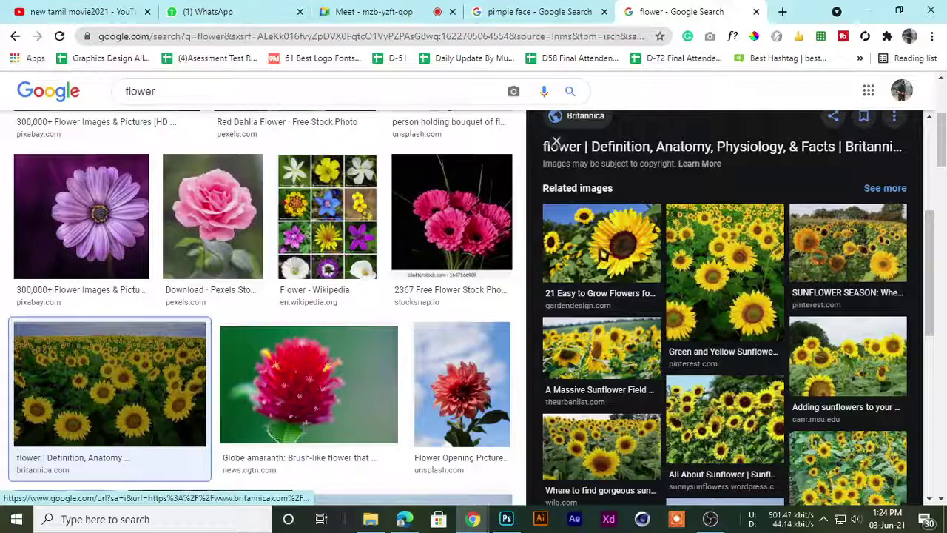
{"action": "left_click", "coordinate": [599, 253]}
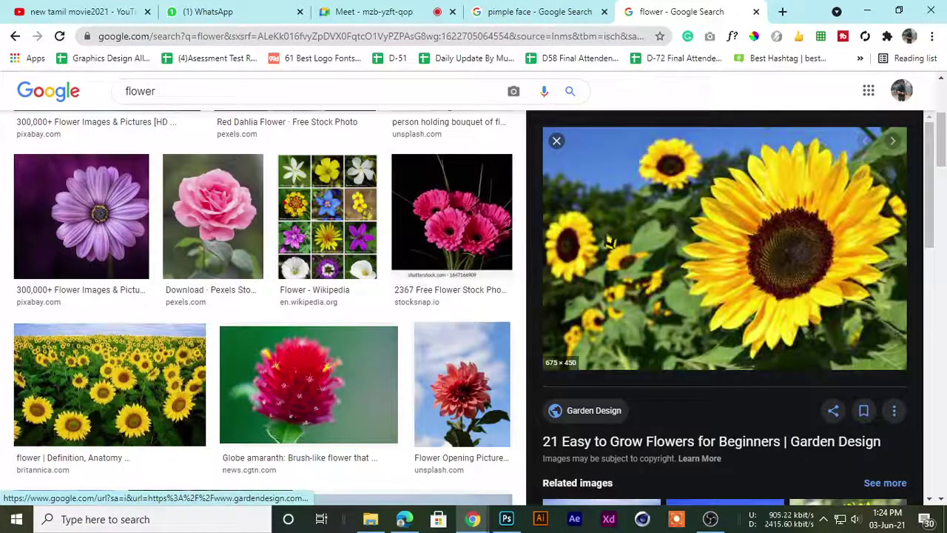
{"action": "right_click", "coordinate": [646, 205]}
{"action": "left_click", "coordinate": [828, 11]}
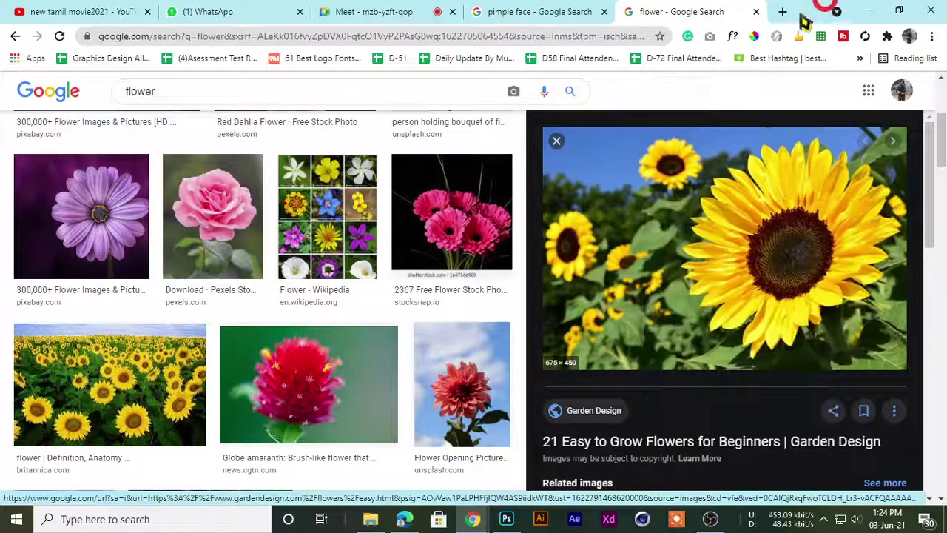
Choose the Britannica sunflower field picture from the search results and save the image to the computer
{"action": "scroll", "coordinate": [222, 452], "scroll_direction": "down", "scroll_amount": 4}
{"action": "scroll", "coordinate": [222, 450], "scroll_direction": "up", "scroll_amount": 4}
{"action": "left_click", "coordinate": [99, 390]}
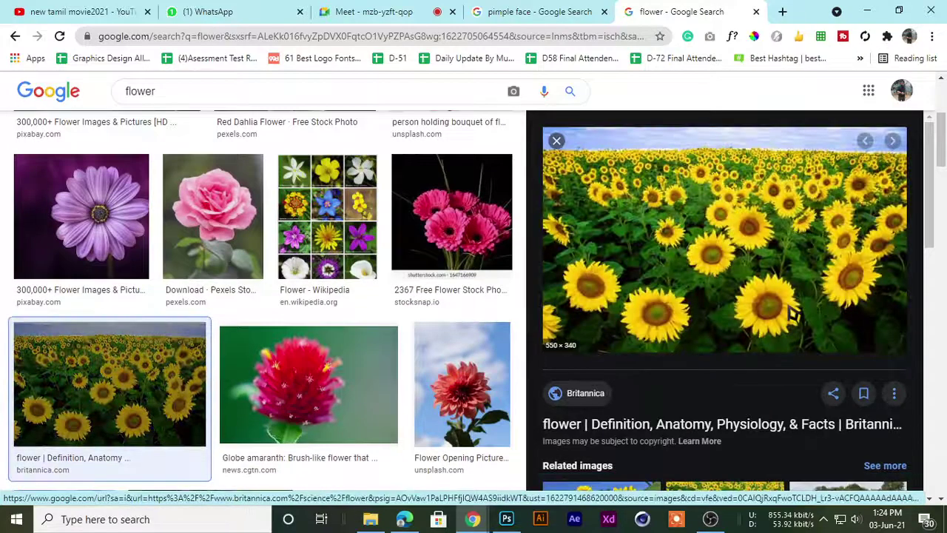
{"action": "right_click", "coordinate": [690, 164]}
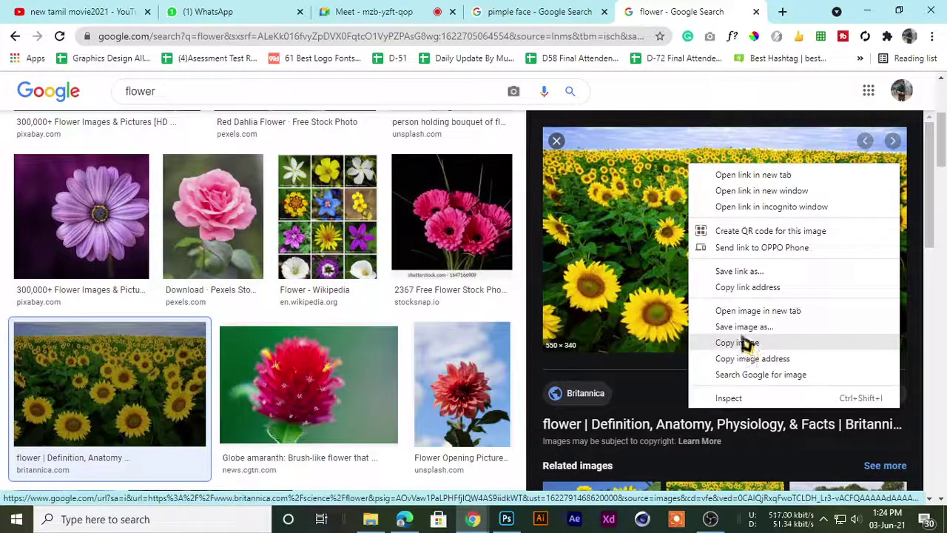
{"action": "left_click", "coordinate": [745, 327]}
{"action": "left_click", "coordinate": [361, 283]}
Leave the browser and open Sunflower-field-Fargo-North-Dakota.jpg from its folder as a new document in Photoshop
{"action": "left_click", "coordinate": [870, 11]}
{"action": "left_click", "coordinate": [870, 10]}
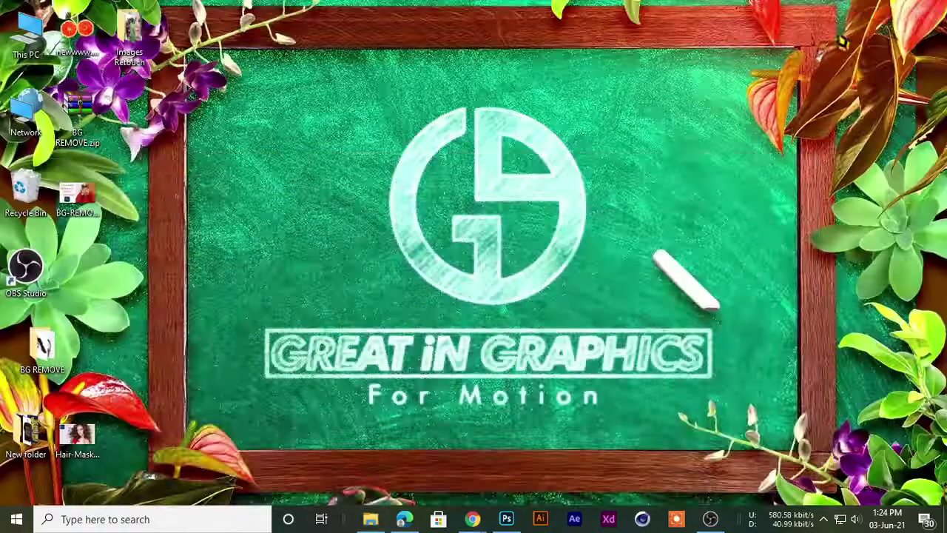
{"action": "left_click", "coordinate": [370, 518]}
{"action": "left_click", "coordinate": [675, 204]}
{"action": "left_click_drag", "start_coordinate": [675, 204], "coordinate": [607, 11]}
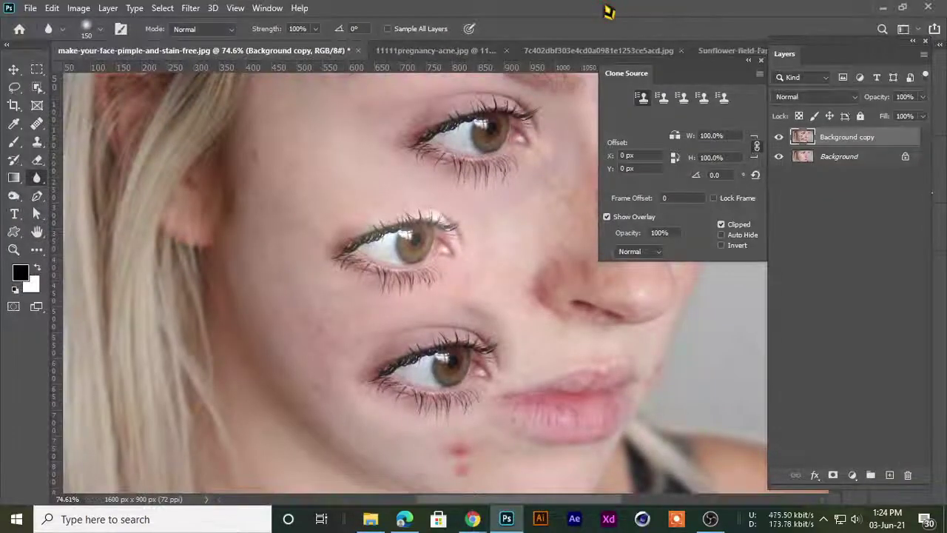
{"action": "scroll", "coordinate": [463, 285], "scroll_direction": "down", "scroll_amount": 1}
{"action": "scroll", "coordinate": [463, 285], "scroll_direction": "up", "scroll_amount": 7}
{"action": "scroll", "coordinate": [463, 285], "scroll_direction": "down", "scroll_amount": 3}
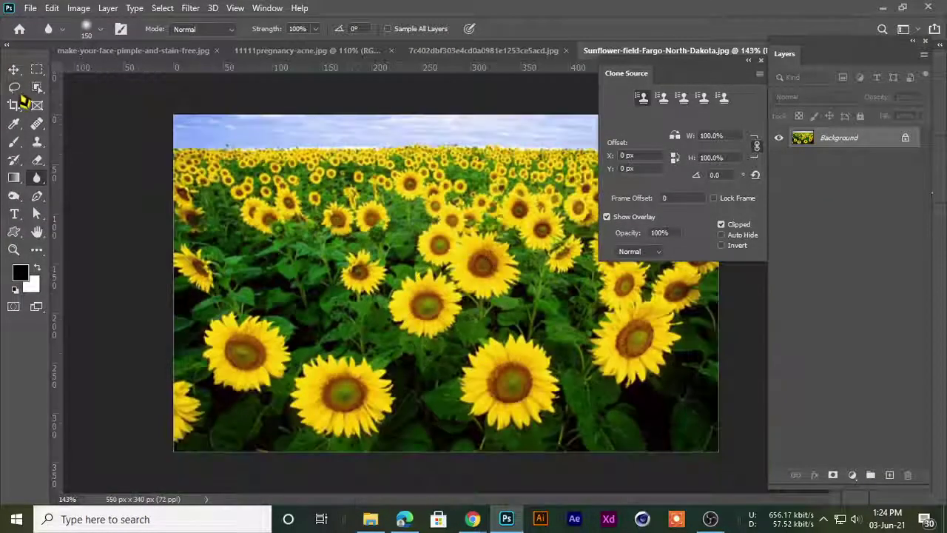
Duplicate the Background layer of the sunflower photo and collapse the Clone Source panel
{"action": "left_click", "coordinate": [14, 69]}
{"action": "left_click_drag", "start_coordinate": [873, 146], "coordinate": [890, 474]}
{"action": "scroll", "coordinate": [414, 295], "scroll_direction": "up", "scroll_amount": 4}
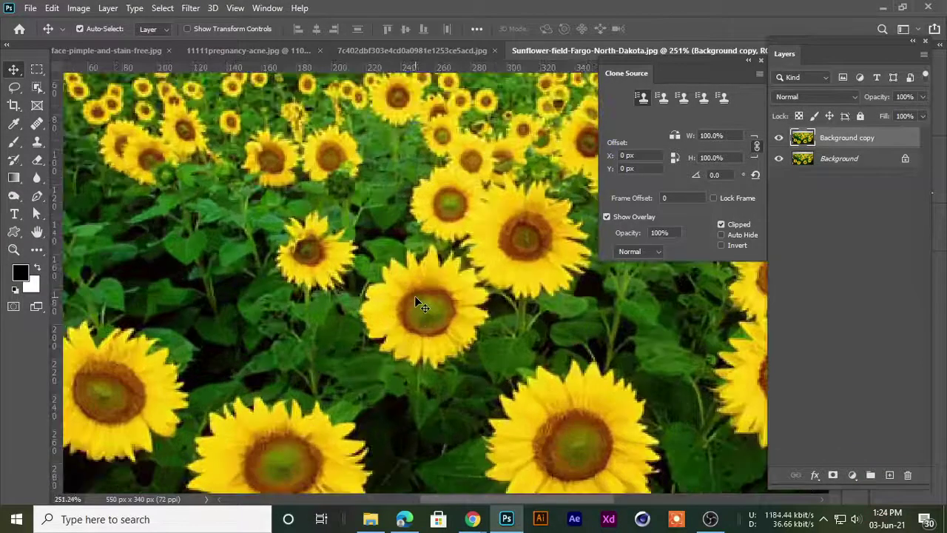
{"action": "scroll", "coordinate": [414, 299], "scroll_direction": "up", "scroll_amount": 3}
{"action": "scroll", "coordinate": [414, 311], "scroll_direction": "down", "scroll_amount": 8}
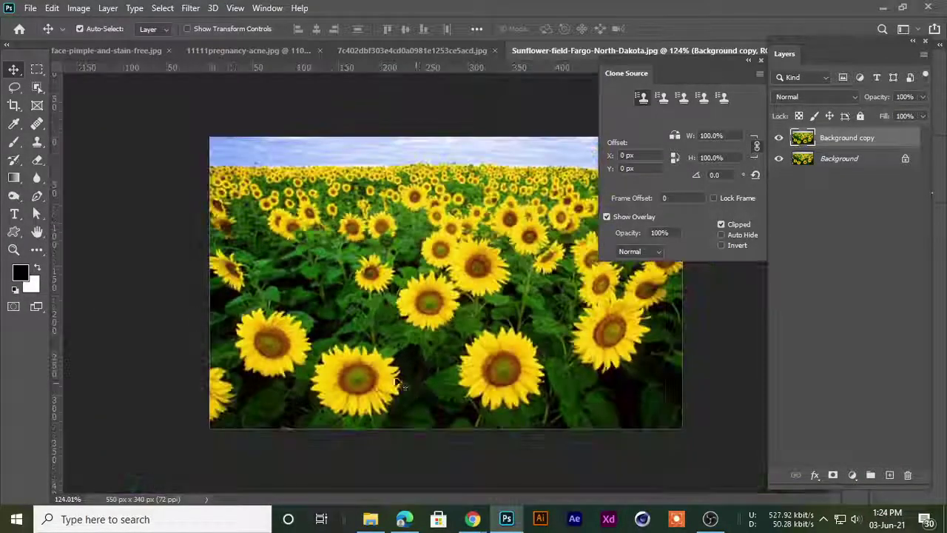
{"action": "scroll", "coordinate": [414, 389], "scroll_direction": "up", "scroll_amount": 1}
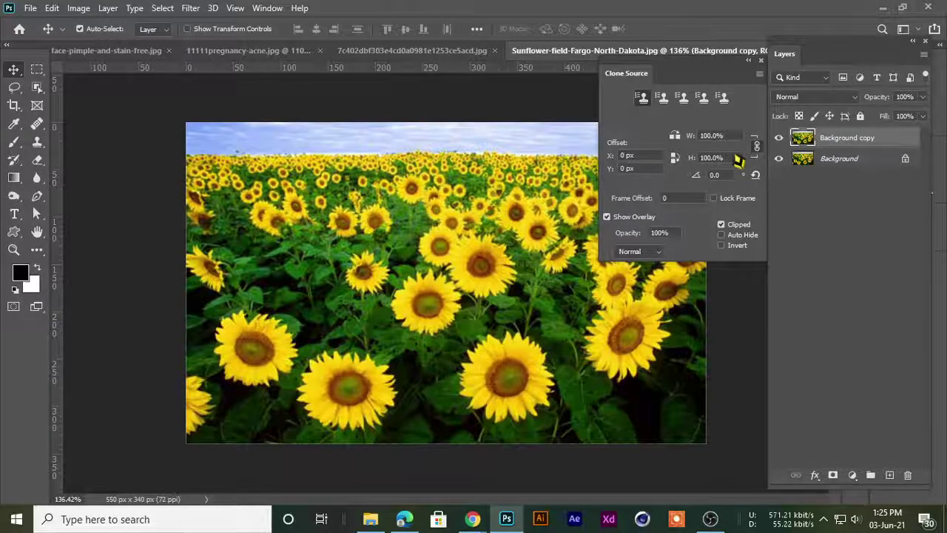
{"action": "left_click", "coordinate": [751, 66]}
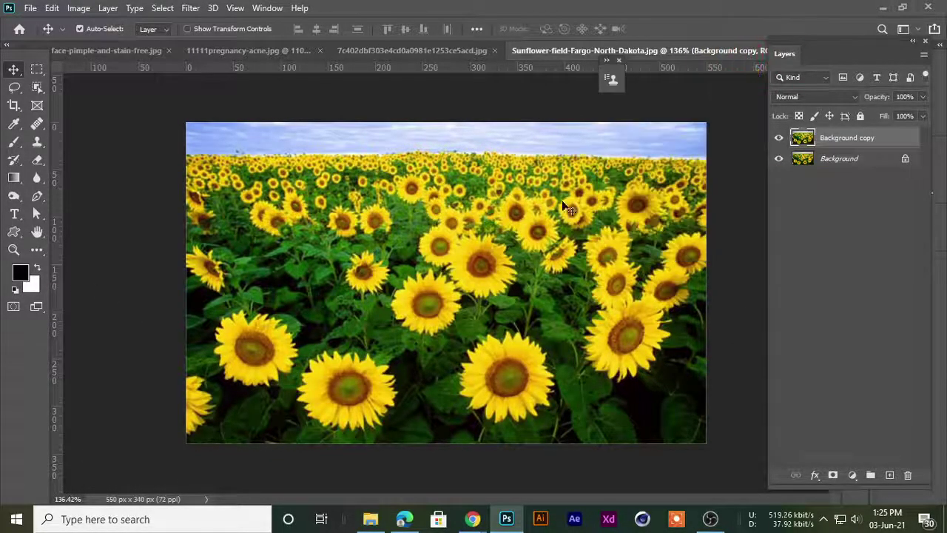
Select the Blur tool, enable Sample All Layers and set the strength to 40%
{"action": "left_click", "coordinate": [37, 178]}
{"action": "left_click", "coordinate": [87, 178]}
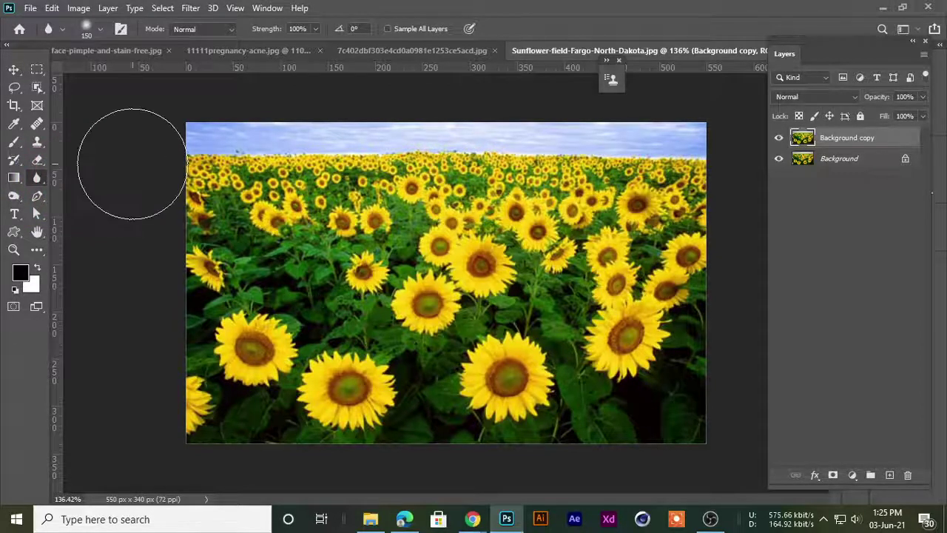
{"action": "right_click", "coordinate": [38, 179]}
{"action": "left_click", "coordinate": [91, 180]}
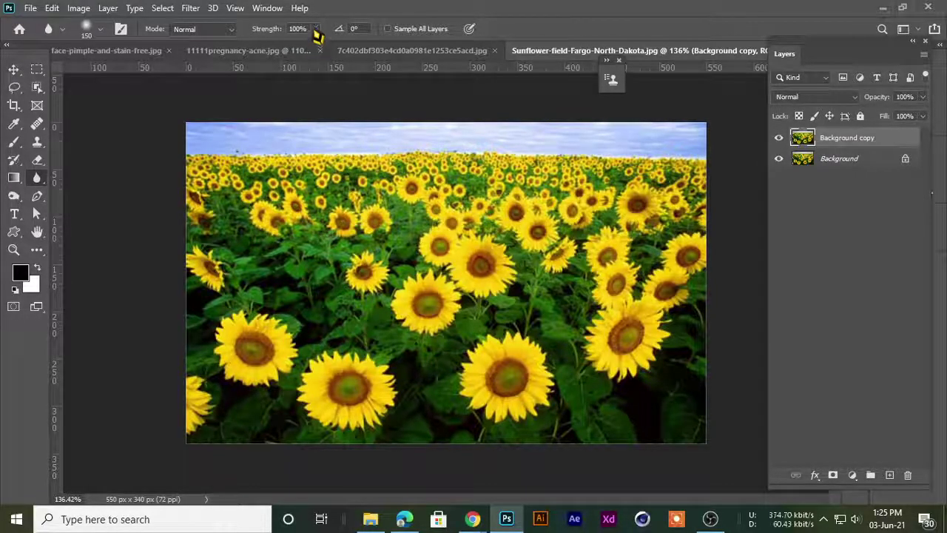
{"action": "left_click", "coordinate": [390, 29]}
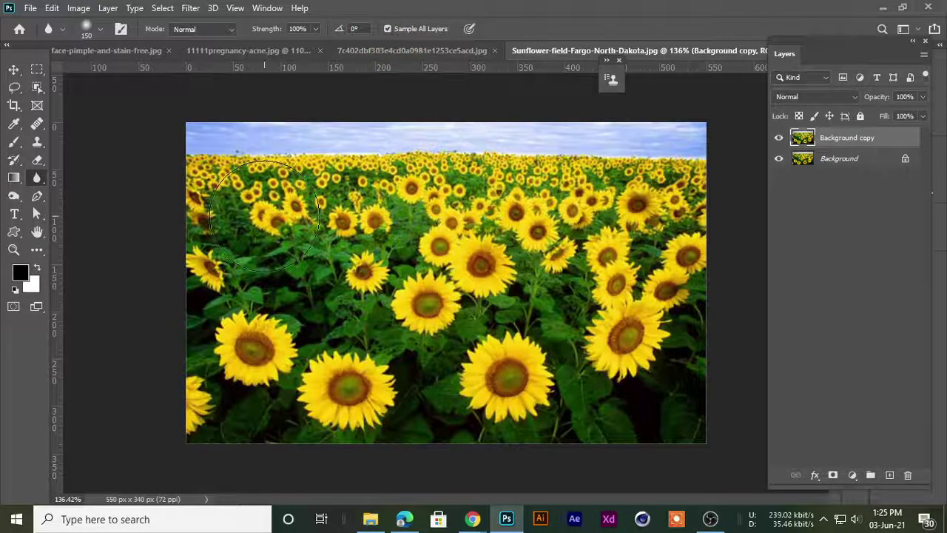
{"action": "left_click", "coordinate": [315, 29]}
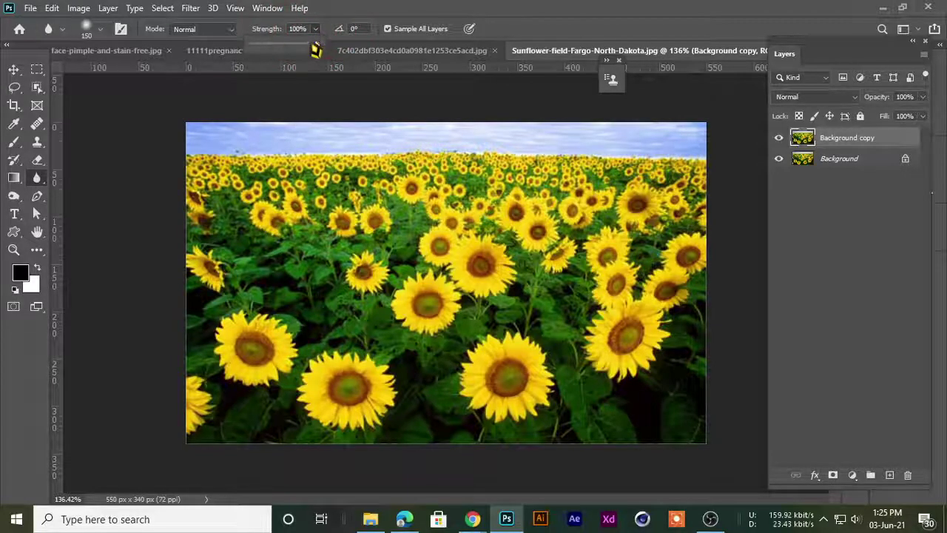
{"action": "left_click", "coordinate": [604, 7]}
Reduce the brush to 70 px and blur the large foreground sunflowers and the dark leaves around them
{"action": "scroll", "coordinate": [407, 309], "scroll_direction": "up", "scroll_amount": 3}
{"action": "key", "text": "bracketleft"}
{"action": "key", "text": "bracketleft"}
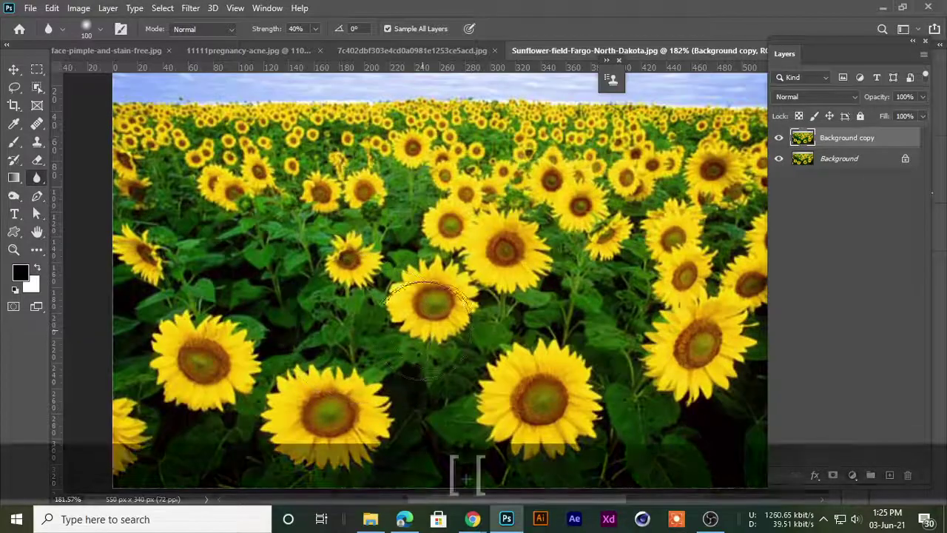
{"action": "key", "text": "bracketleft"}
{"action": "key", "text": "bracketleft"}
{"action": "key", "text": "bracketleft"}
{"action": "mouse_move", "coordinate": [410, 279]}
{"action": "left_mouse_down"}
{"action": "mouse_move", "coordinate": [252, 287]}
{"action": "mouse_move", "coordinate": [178, 334]}
{"action": "mouse_move", "coordinate": [277, 309]}
{"action": "mouse_move", "coordinate": [182, 328]}
{"action": "mouse_move", "coordinate": [289, 368]}
{"action": "left_mouse_up"}
{"action": "mouse_move", "coordinate": [467, 297]}
{"action": "left_mouse_down"}
{"action": "mouse_move", "coordinate": [467, 395]}
{"action": "mouse_move", "coordinate": [400, 343]}
{"action": "mouse_move", "coordinate": [406, 385]}
{"action": "left_mouse_up"}
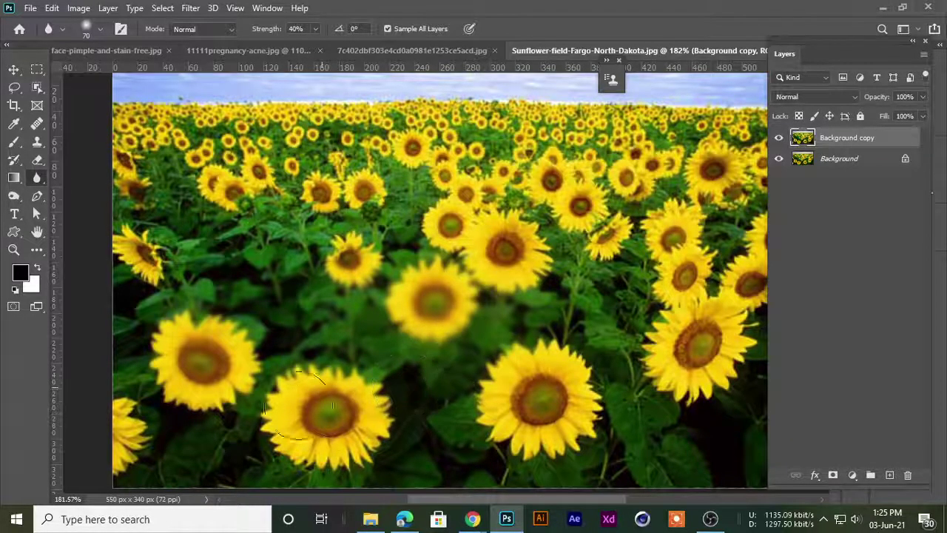
{"action": "mouse_move", "coordinate": [200, 414]}
{"action": "left_mouse_down"}
{"action": "mouse_move", "coordinate": [342, 458]}
{"action": "mouse_move", "coordinate": [563, 429]}
{"action": "left_mouse_up"}
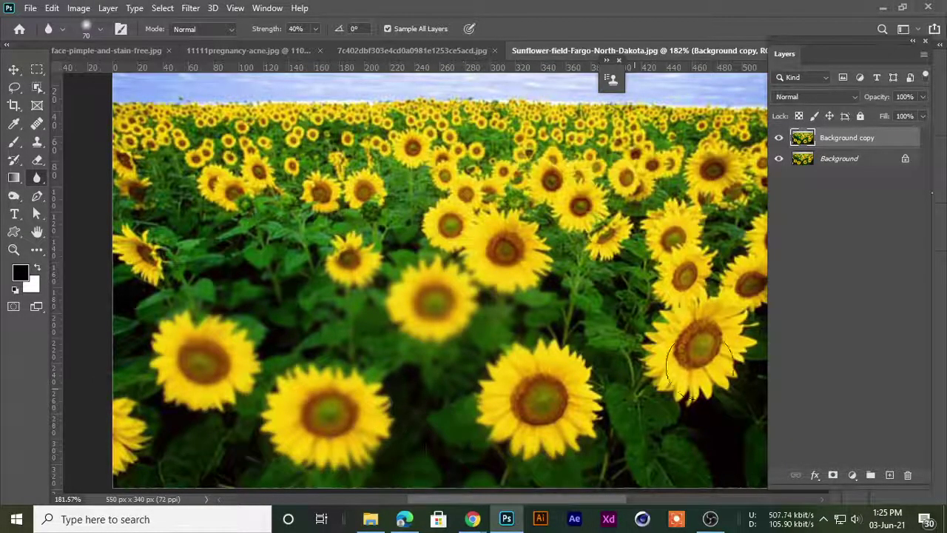
{"action": "scroll", "coordinate": [614, 385], "scroll_direction": "down", "scroll_amount": 3}
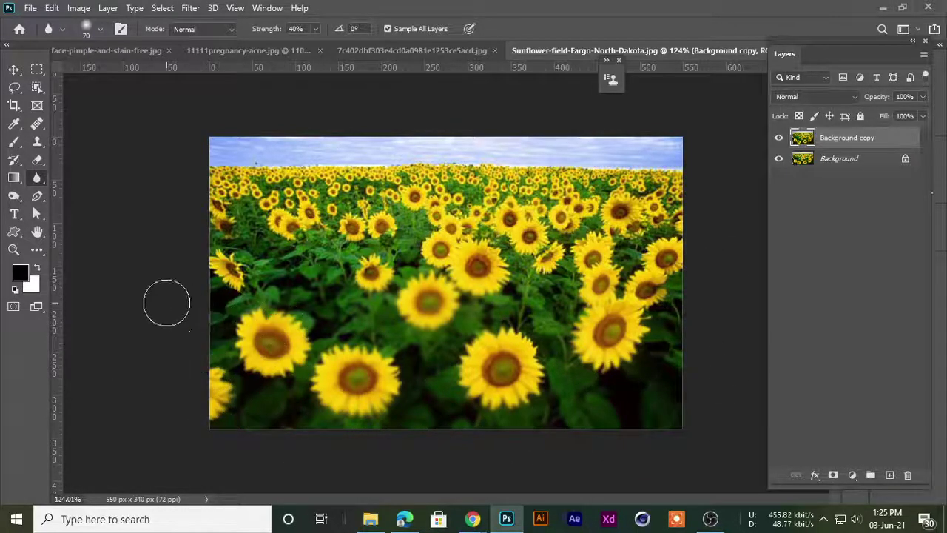
{"action": "left_click", "coordinate": [667, 347]}
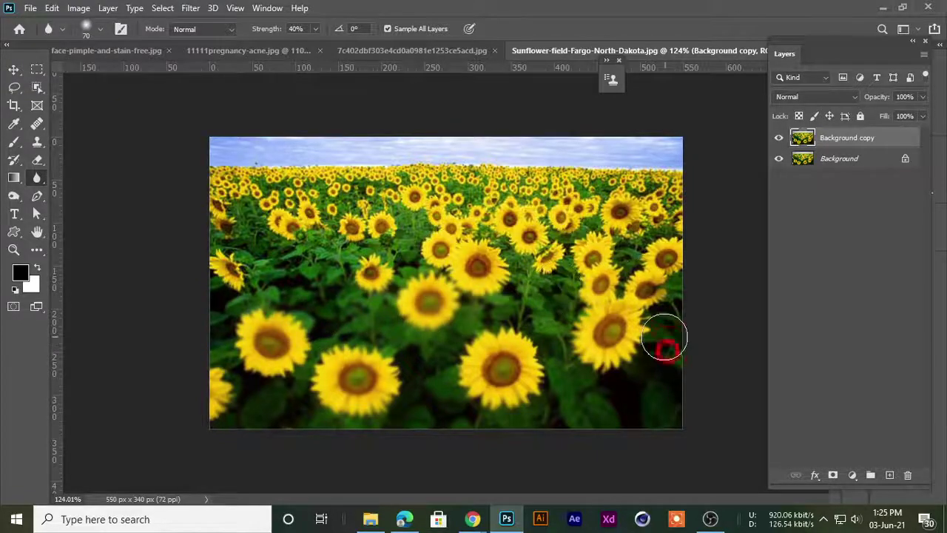
In make-your-face-pimple-and-stain-free.jpg, reduce the brush to 45 px and blur the blemished cheek skin beside the cloned eyes
{"action": "left_click", "coordinate": [86, 50]}
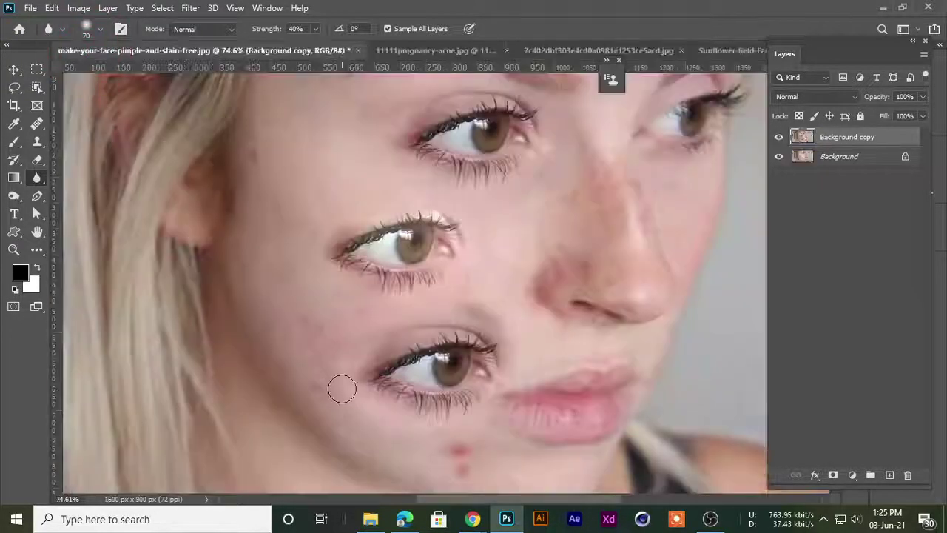
{"action": "scroll", "coordinate": [518, 216], "scroll_direction": "up", "scroll_amount": 3}
{"action": "scroll", "coordinate": [482, 254], "scroll_direction": "down", "scroll_amount": 4}
{"action": "scroll", "coordinate": [275, 226], "scroll_direction": "up", "scroll_amount": 4}
{"action": "scroll", "coordinate": [324, 314], "scroll_direction": "up", "scroll_amount": 7}
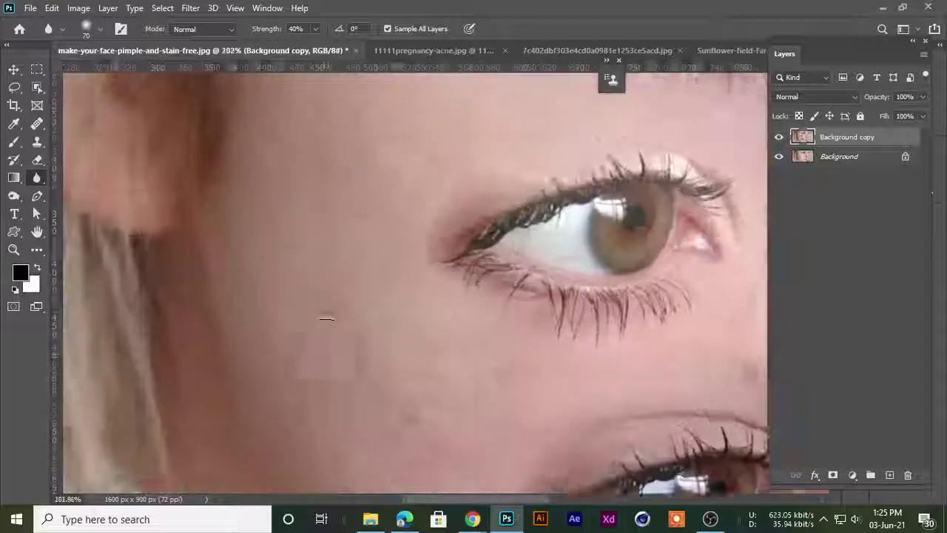
{"action": "key", "text": "space"}
{"action": "left_click_drag", "start_coordinate": [389, 358], "coordinate": [378, 79]}
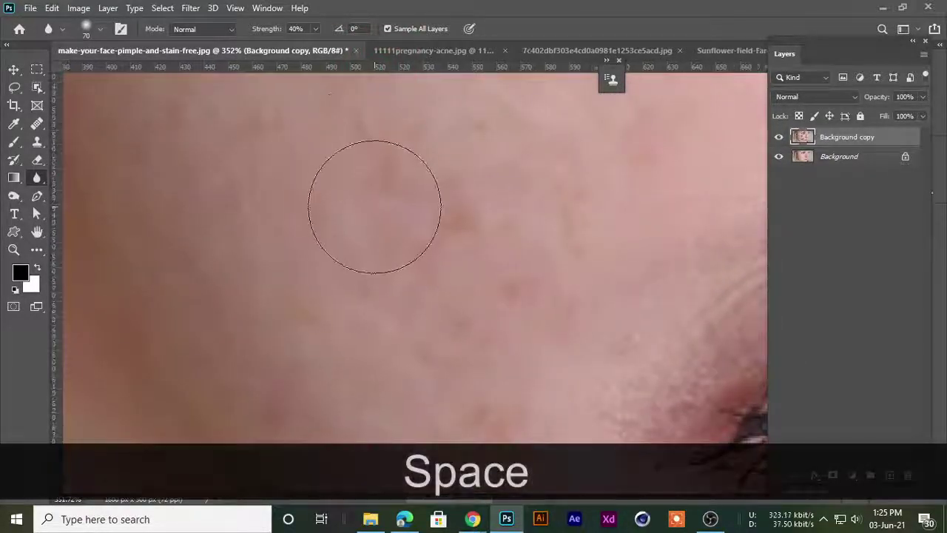
{"action": "scroll", "coordinate": [376, 222], "scroll_direction": "down", "scroll_amount": 2}
{"action": "key", "text": "bracketleft"}
{"action": "key", "text": "bracketleft"}
{"action": "key", "text": "bracketleft"}
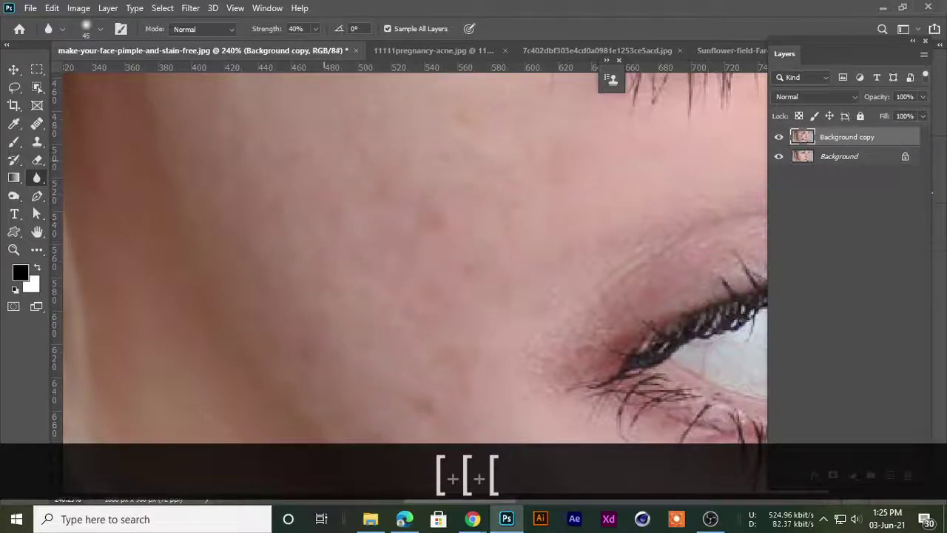
{"action": "left_click", "coordinate": [390, 303]}
{"action": "scroll", "coordinate": [391, 302], "scroll_direction": "down", "scroll_amount": 4}
{"action": "scroll", "coordinate": [368, 212], "scroll_direction": "up", "scroll_amount": 4}
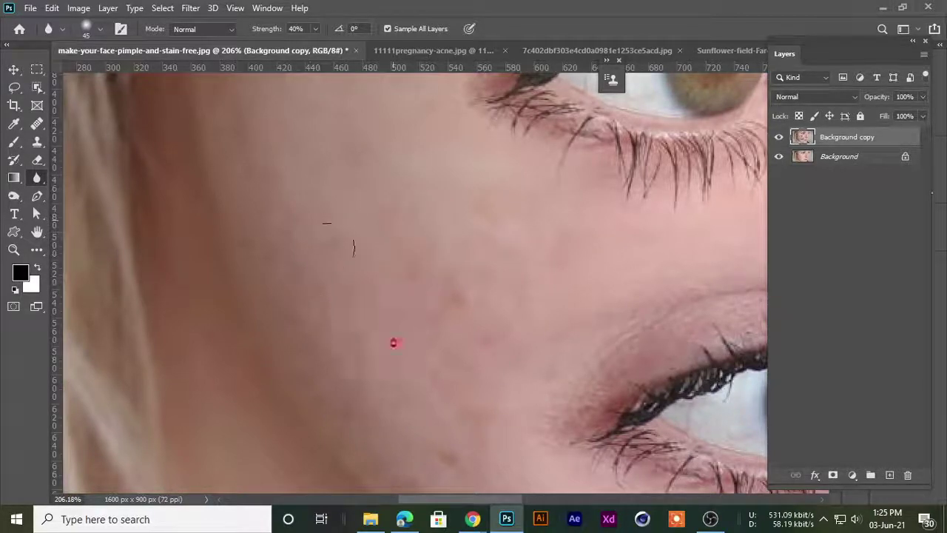
{"action": "scroll", "coordinate": [457, 386], "scroll_direction": "down", "scroll_amount": 5}
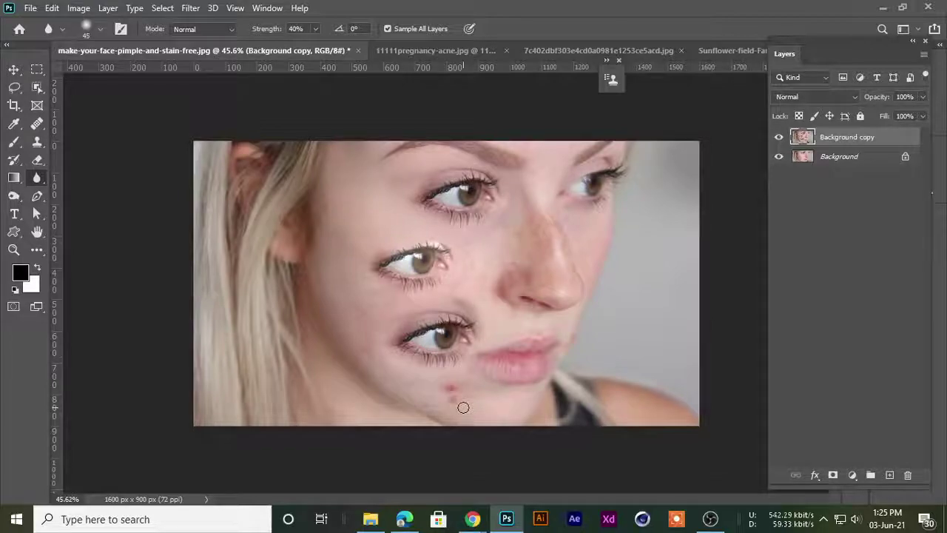
Check the pregnancy-acne photo, return to the face photo and select the Sharpen tool with a 100 px brush
{"action": "left_click", "coordinate": [418, 51]}
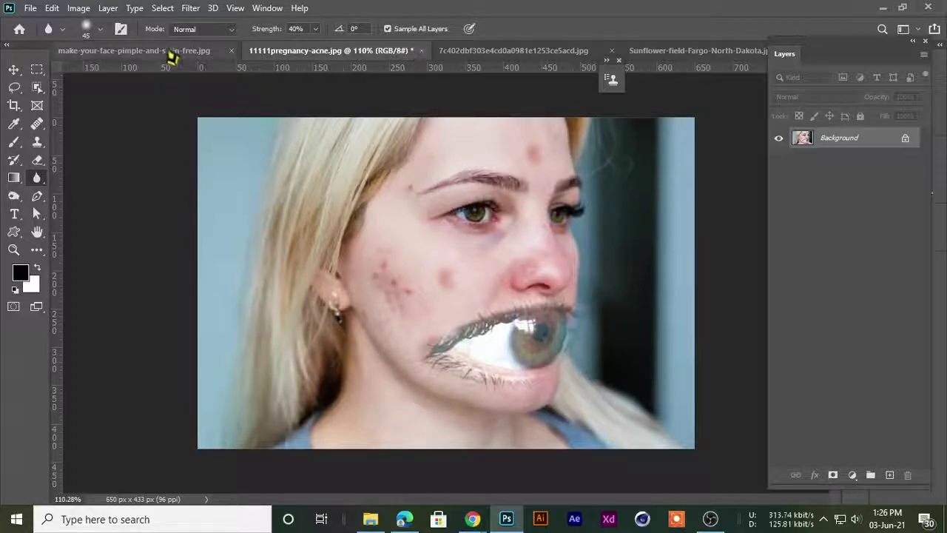
{"action": "left_click", "coordinate": [170, 52]}
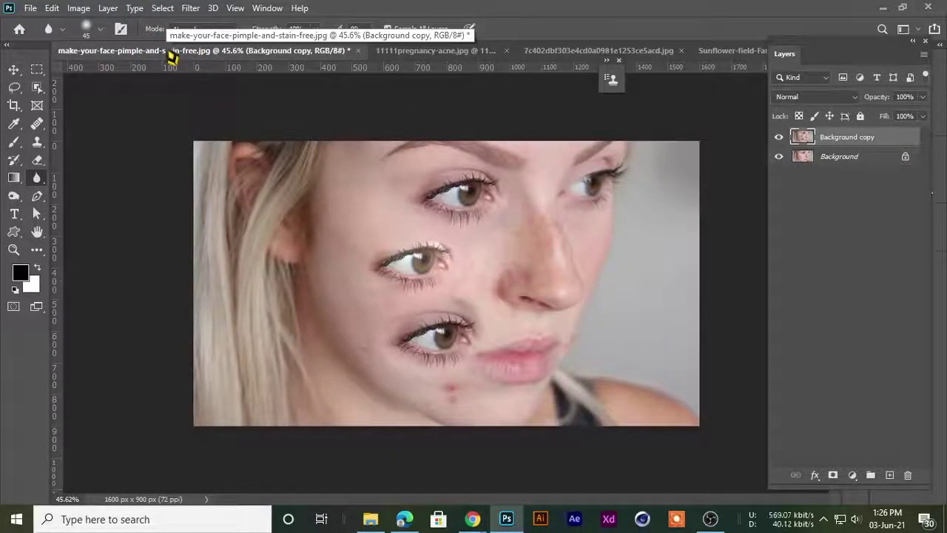
{"action": "scroll", "coordinate": [457, 243], "scroll_direction": "up", "scroll_amount": 10}
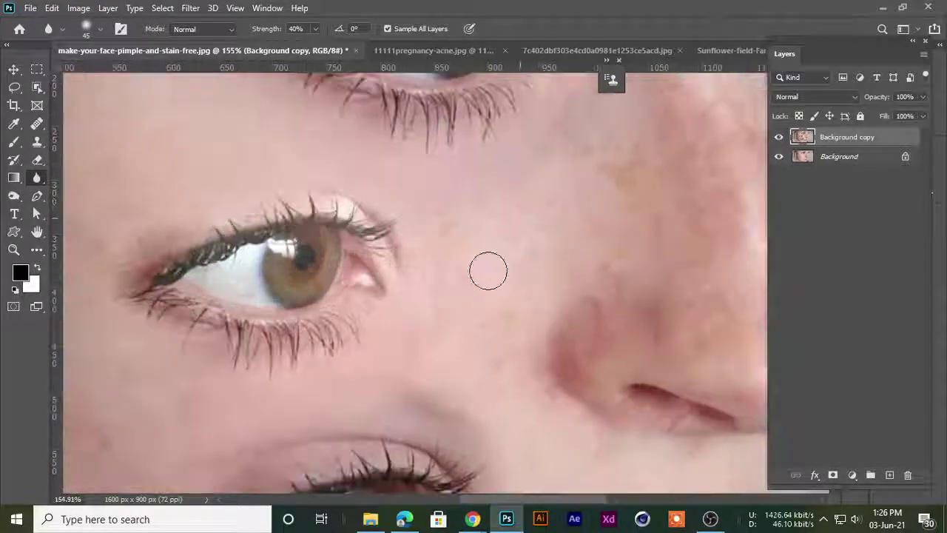
{"action": "right_click", "coordinate": [37, 178]}
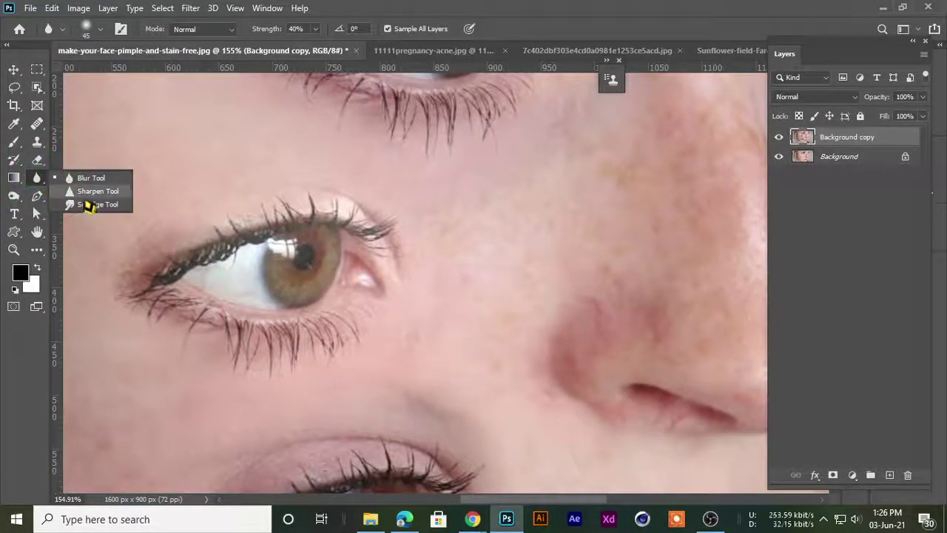
{"action": "left_click", "coordinate": [78, 191]}
{"action": "scroll", "coordinate": [514, 224], "scroll_direction": "down", "scroll_amount": 4}
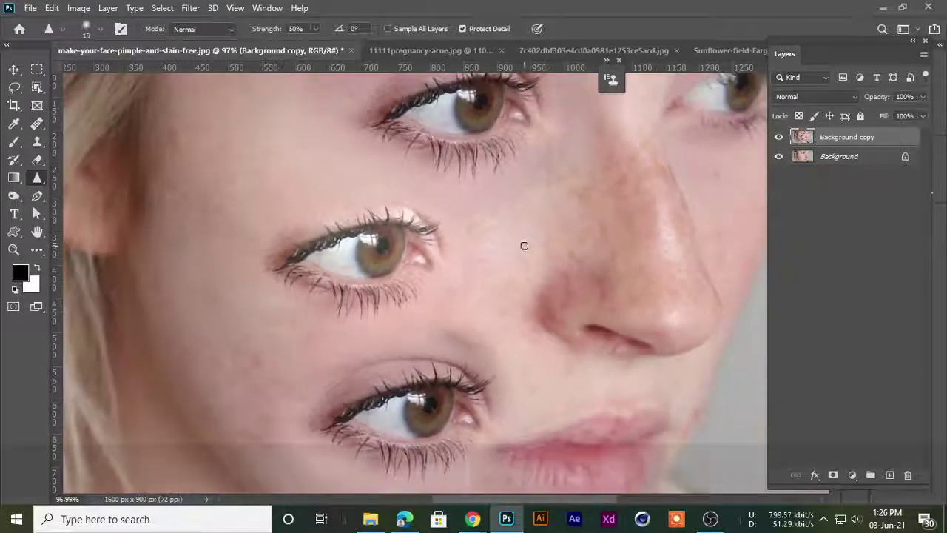
{"action": "key", "text": "bracketright"}
{"action": "key", "text": "bracketright"}
{"action": "key", "text": "bracketright"}
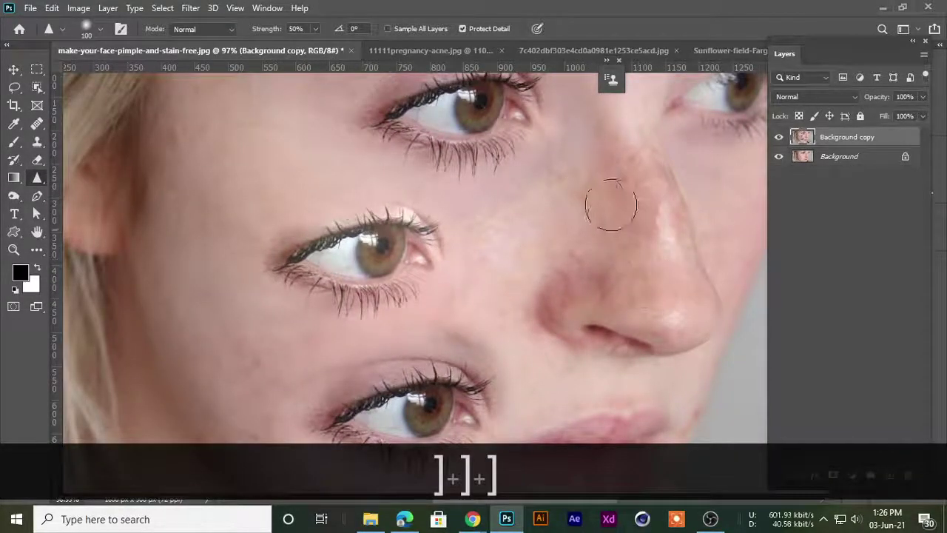
Try sharpening the skin on the bridge of the nose and undo the sharpening strokes
{"action": "mouse_move", "coordinate": [629, 224]}
{"action": "left_mouse_down"}
{"action": "mouse_move", "coordinate": [618, 178]}
{"action": "mouse_move", "coordinate": [638, 220]}
{"action": "mouse_move", "coordinate": [646, 194]}
{"action": "left_mouse_up"}
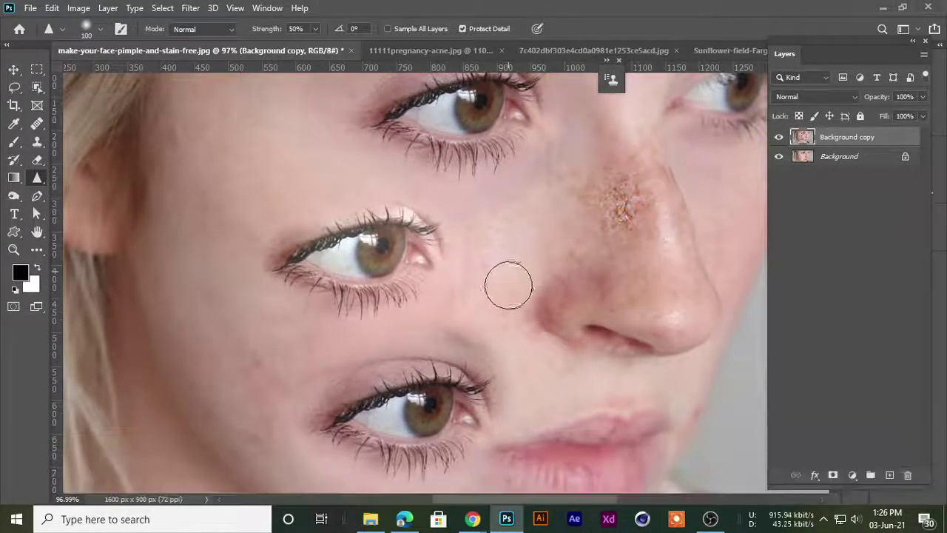
{"action": "scroll", "coordinate": [507, 281], "scroll_direction": "down", "scroll_amount": 3}
{"action": "key", "text": "ctrl+z"}
{"action": "key", "text": "ctrl+z"}
{"action": "key", "text": "ctrl+z"}
{"action": "key", "text": "ctrl+z"}
{"action": "key", "text": "ctrl+z"}
{"action": "key", "text": "ctrl+z"}
{"action": "key", "text": "ctrl+z"}
{"action": "key", "text": "ctrl+z"}
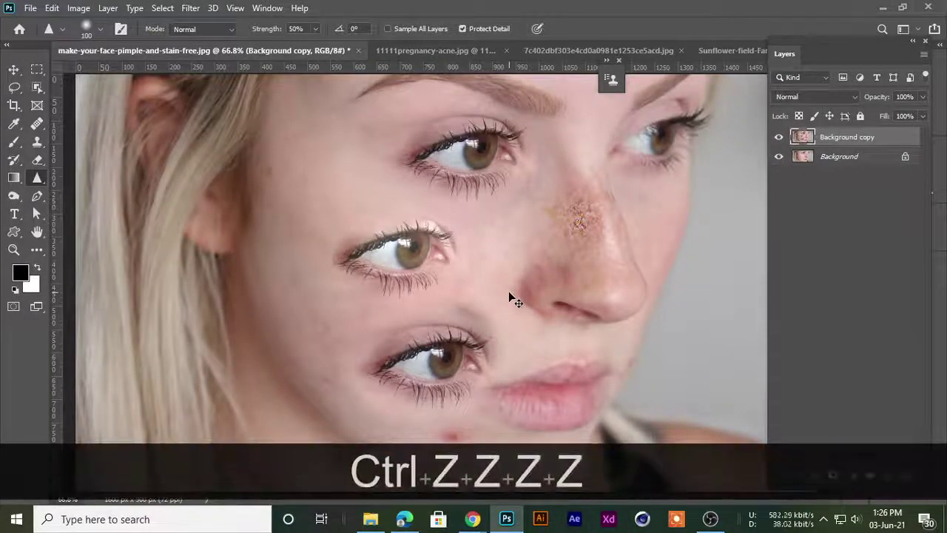
{"action": "key", "text": "ctrl+z"}
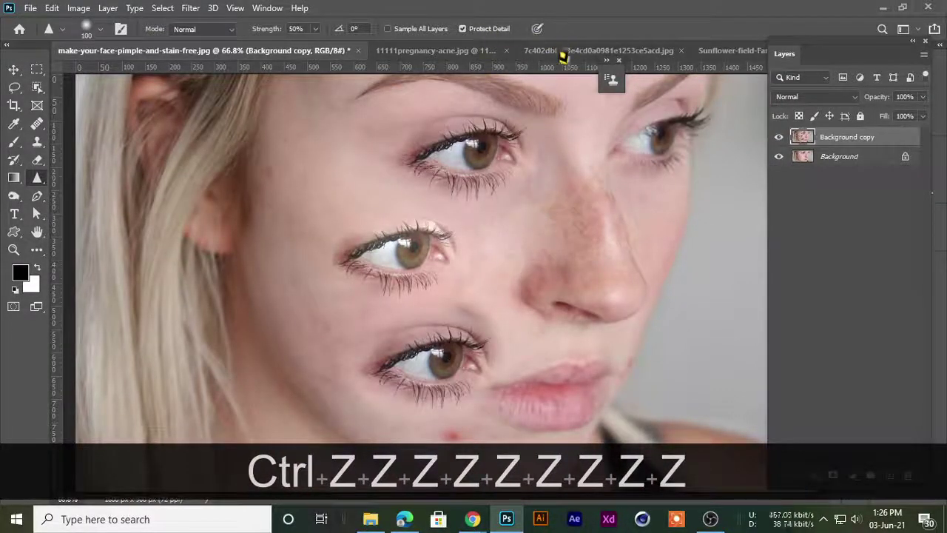
In 11111pregnancy-acne.jpg, reduce the Sharpen brush to 30 px and duplicate the Background layer
{"action": "left_click", "coordinate": [577, 50]}
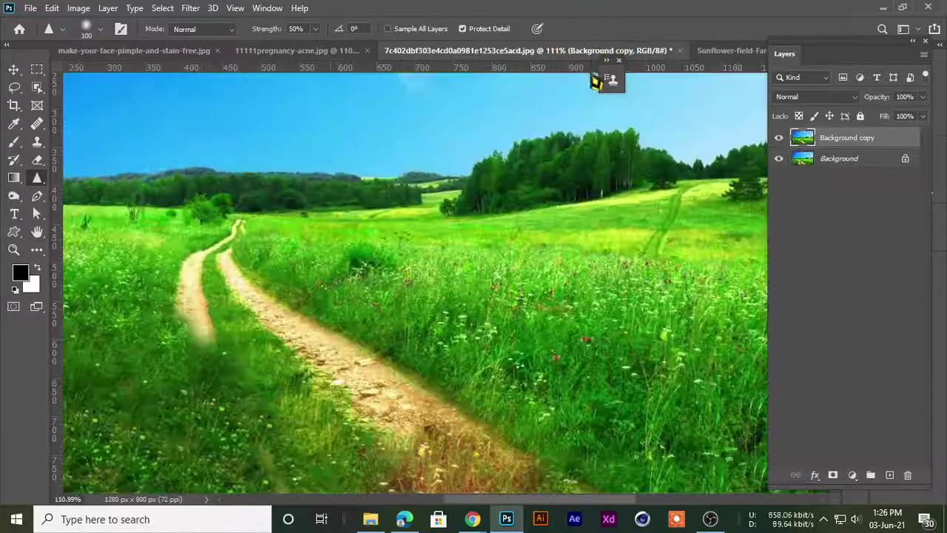
{"action": "left_click", "coordinate": [731, 50]}
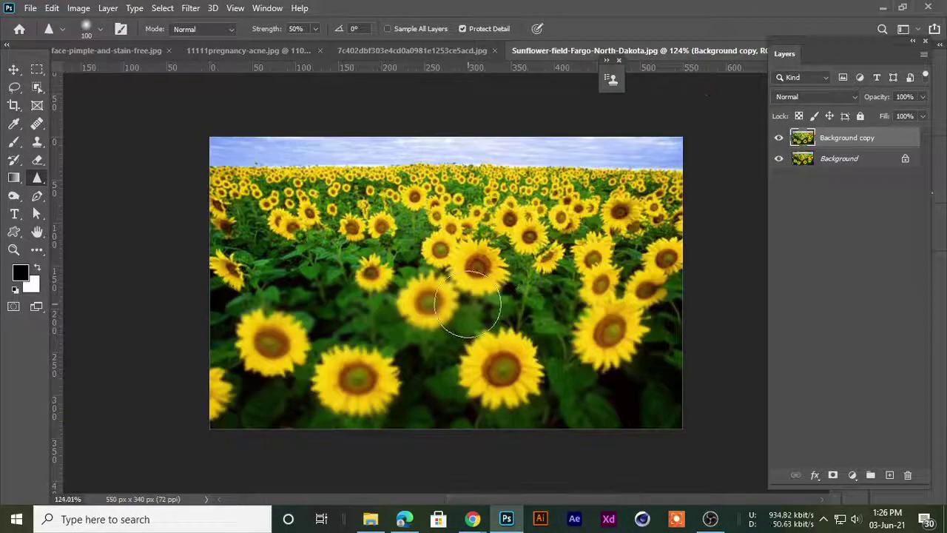
{"action": "left_click", "coordinate": [262, 51]}
{"action": "scroll", "coordinate": [494, 274], "scroll_direction": "up", "scroll_amount": 4}
{"action": "key", "text": "bracketleft"}
{"action": "key", "text": "bracketleft"}
{"action": "key", "text": "bracketleft"}
{"action": "key", "text": "bracketleft"}
{"action": "key", "text": "bracketleft"}
{"action": "scroll", "coordinate": [359, 269], "scroll_direction": "up", "scroll_amount": 2}
{"action": "key", "text": "bracketleft"}
{"action": "key", "text": "bracketleft"}
{"action": "key", "text": "bracketleft"}
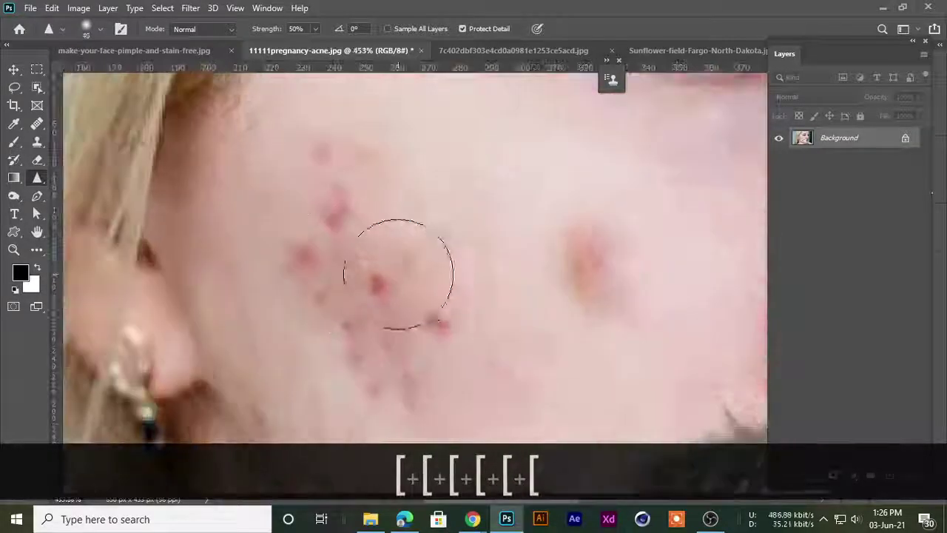
{"action": "left_click_drag", "start_coordinate": [851, 141], "coordinate": [889, 474]}
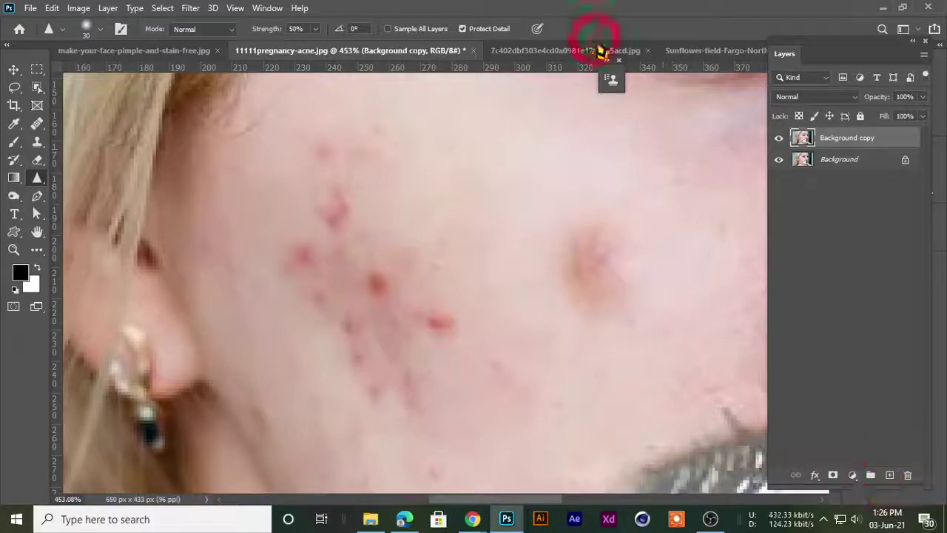
In Sunflower-field-Fargo-North-Dakota.jpg, delete the blurred Background copy layer and make a fresh duplicate of the Background layer
{"action": "left_click", "coordinate": [601, 50]}
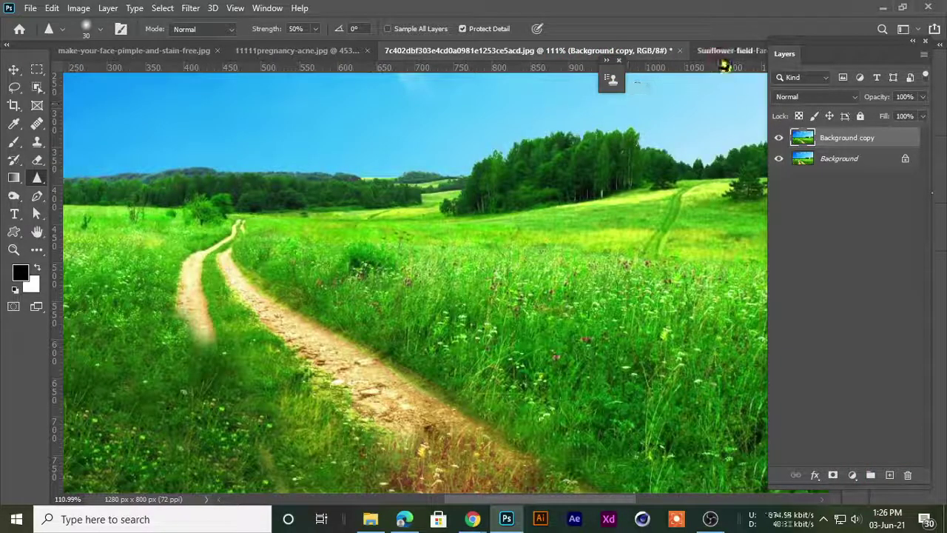
{"action": "left_click", "coordinate": [726, 52]}
{"action": "scroll", "coordinate": [527, 259], "scroll_direction": "up", "scroll_amount": 2}
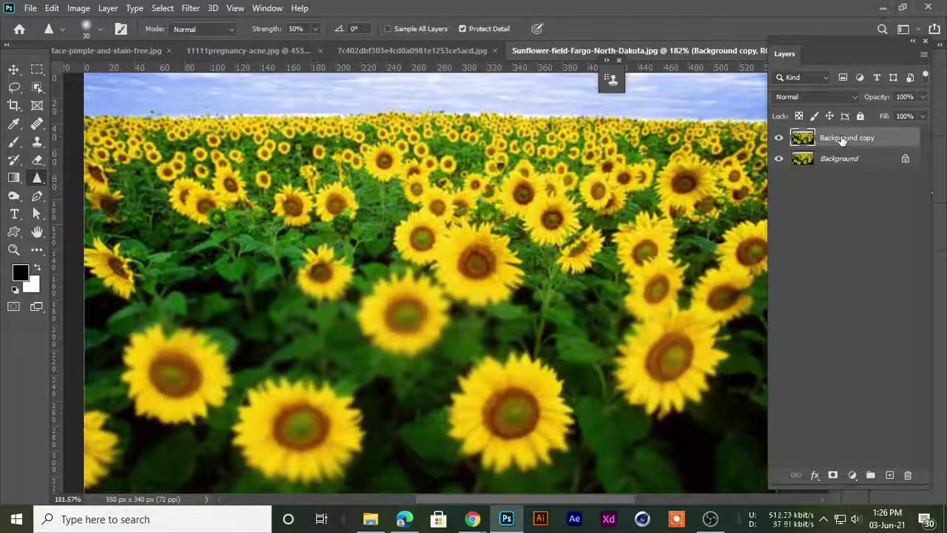
{"action": "key", "text": "Delete"}
{"action": "left_click_drag", "start_coordinate": [889, 478], "coordinate": [889, 476]}
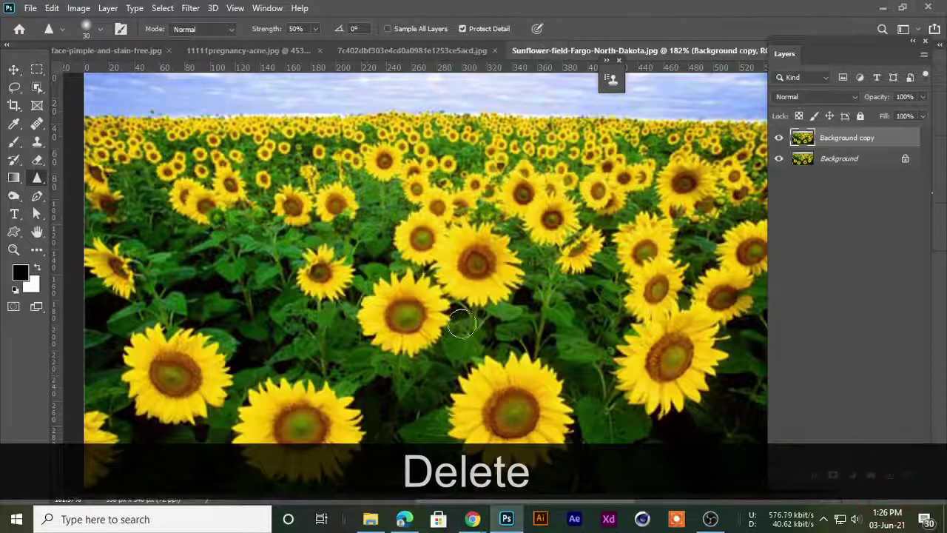
Sharpen the centre of the middle sunflower and the leaves below it with the Sharpen tool at 50% strength
{"action": "scroll", "coordinate": [466, 328], "scroll_direction": "up", "scroll_amount": 1}
{"action": "right_click", "coordinate": [36, 180]}
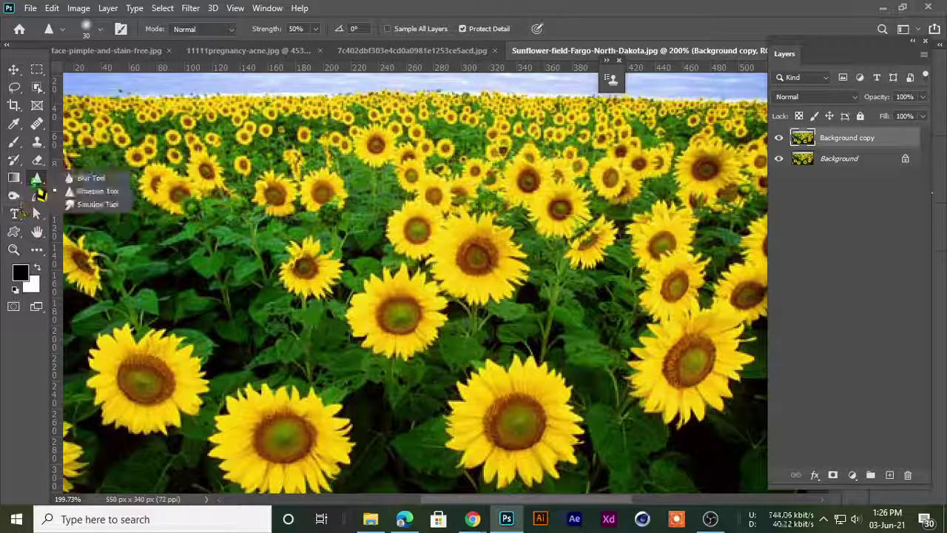
{"action": "left_click", "coordinate": [70, 189]}
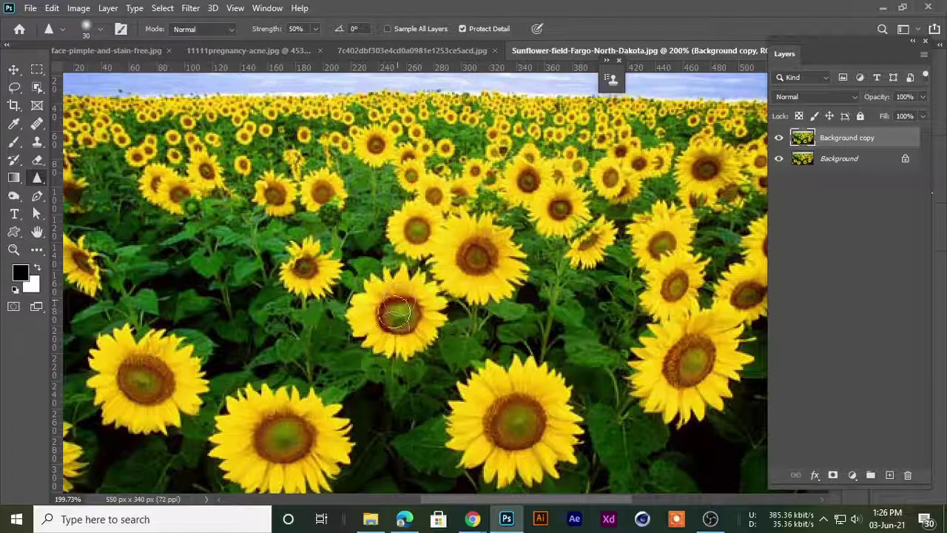
{"action": "scroll", "coordinate": [236, 444], "scroll_direction": "up", "scroll_amount": 2}
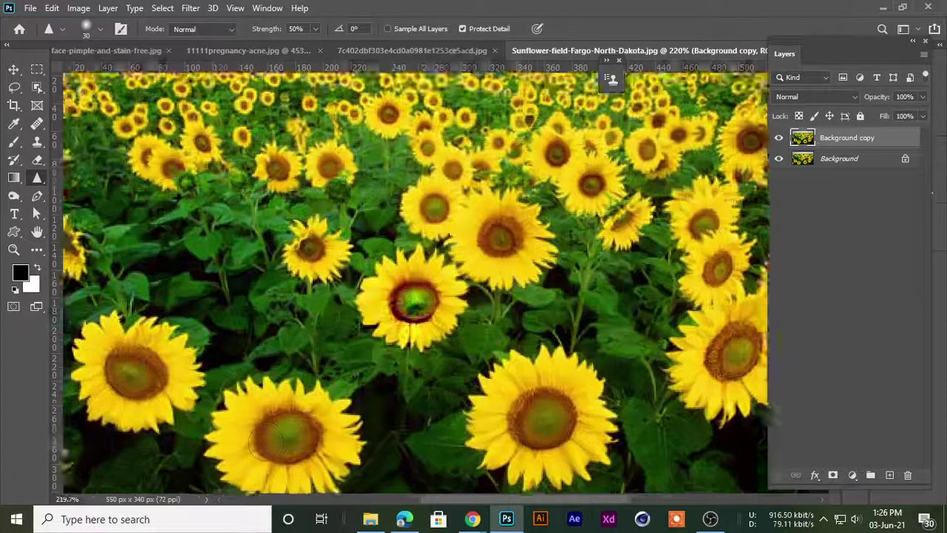
{"action": "left_click_drag", "start_coordinate": [430, 293], "coordinate": [431, 296]}
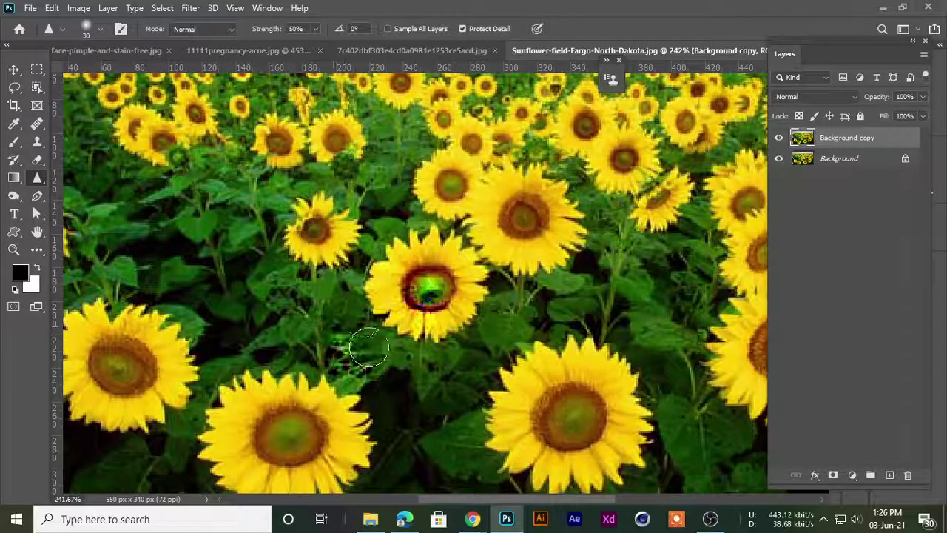
{"action": "left_click_drag", "start_coordinate": [358, 351], "coordinate": [376, 366]}
{"action": "scroll", "coordinate": [377, 365], "scroll_direction": "down", "scroll_amount": 5}
{"action": "scroll", "coordinate": [377, 365], "scroll_direction": "up", "scroll_amount": 5}
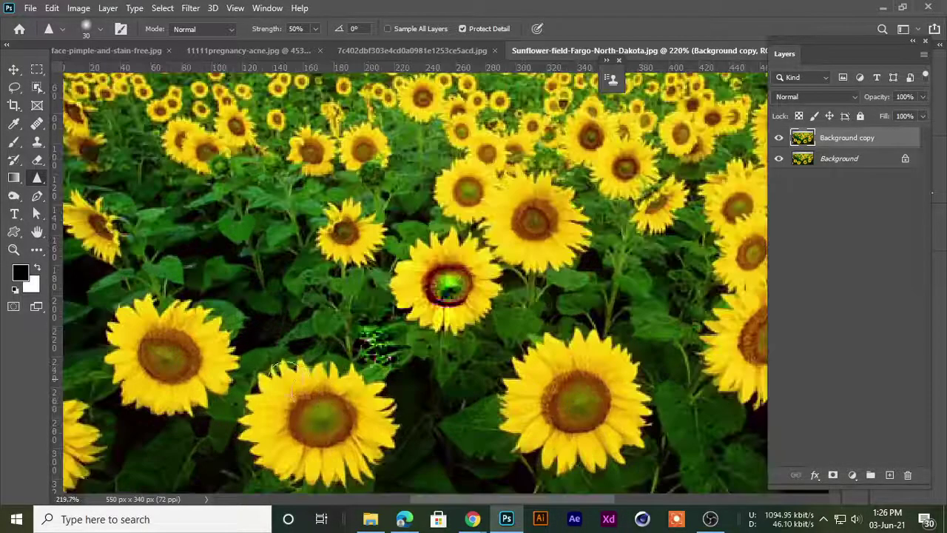
Sharpen the petals and centre of the large foreground sunflower below the sharpened leaves with the 30 px brush
{"action": "scroll", "coordinate": [274, 392], "scroll_direction": "up", "scroll_amount": 3}
{"action": "key", "text": "space"}
{"action": "left_click_drag", "start_coordinate": [313, 376], "coordinate": [372, 201]}
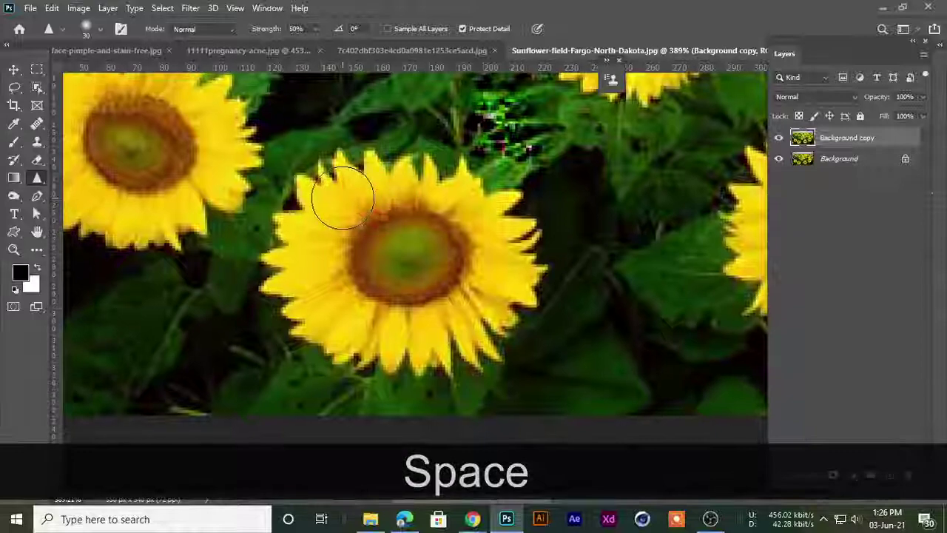
{"action": "mouse_move", "coordinate": [314, 286]}
{"action": "left_mouse_down"}
{"action": "mouse_move", "coordinate": [360, 325]}
{"action": "mouse_move", "coordinate": [453, 330]}
{"action": "mouse_move", "coordinate": [502, 284]}
{"action": "mouse_move", "coordinate": [501, 260]}
{"action": "left_mouse_up"}
{"action": "mouse_move", "coordinate": [321, 303]}
{"action": "left_mouse_down"}
{"action": "mouse_move", "coordinate": [324, 233]}
{"action": "mouse_move", "coordinate": [419, 236]}
{"action": "left_mouse_up"}
{"action": "mouse_move", "coordinate": [370, 259]}
{"action": "left_mouse_down"}
{"action": "mouse_move", "coordinate": [433, 271]}
{"action": "mouse_move", "coordinate": [385, 259]}
{"action": "left_mouse_up"}
{"action": "scroll", "coordinate": [387, 262], "scroll_direction": "down", "scroll_amount": 8}
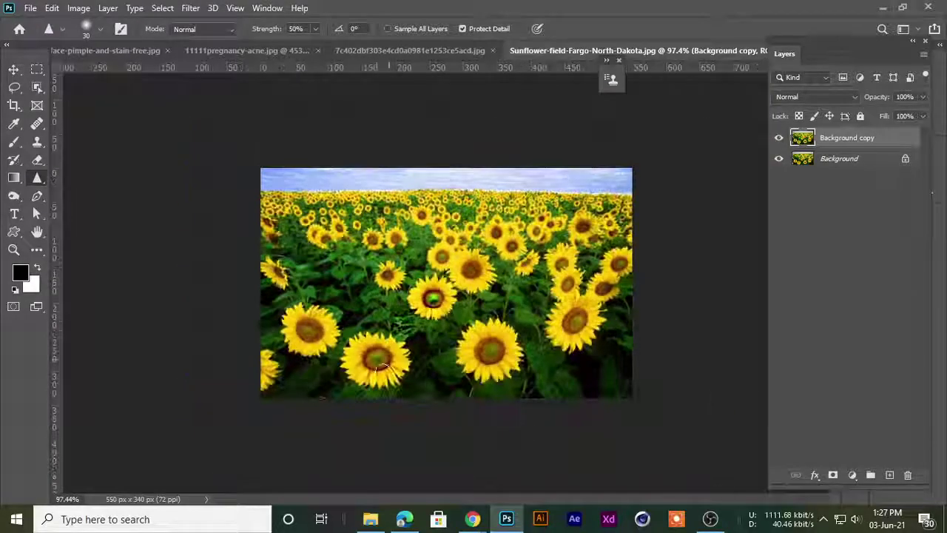
Sharpen the same foreground sunflower again with a 20 px brush at 79% strength, sampling all layers
{"action": "scroll", "coordinate": [419, 317], "scroll_direction": "up", "scroll_amount": 8}
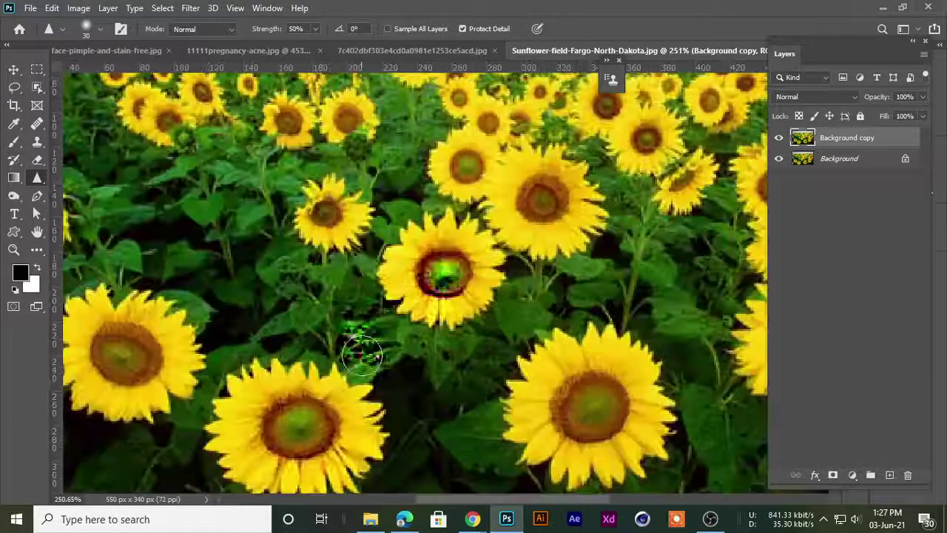
{"action": "key", "text": "space"}
{"action": "left_click_drag", "start_coordinate": [298, 404], "coordinate": [385, 199]}
{"action": "key", "text": "bracketleft"}
{"action": "key", "text": "bracketleft"}
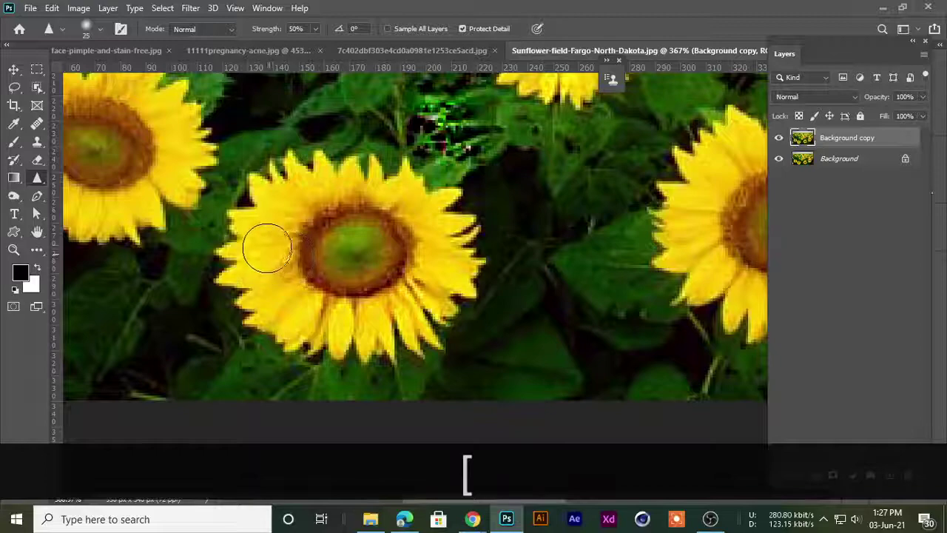
{"action": "left_click", "coordinate": [315, 30]}
{"action": "left_click_drag", "start_coordinate": [315, 46], "coordinate": [336, 48]}
{"action": "left_click", "coordinate": [420, 9]}
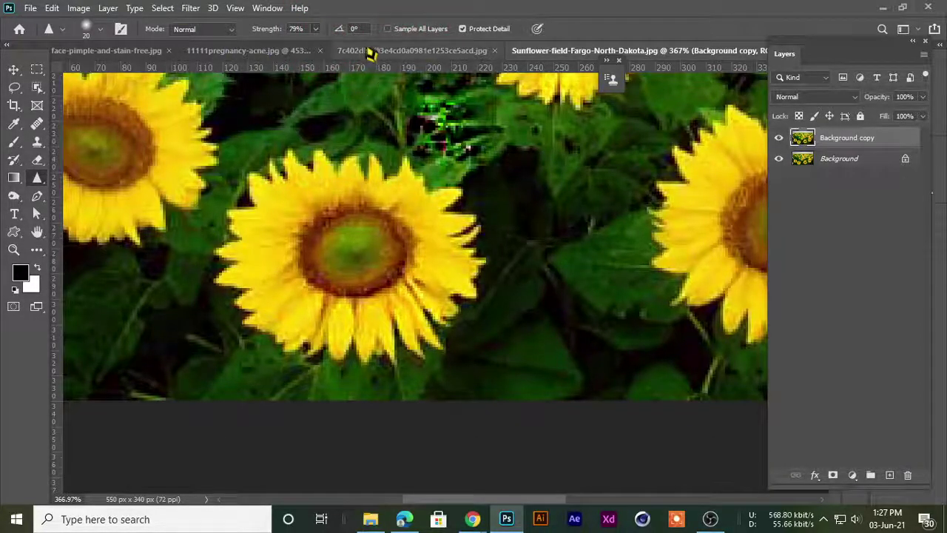
{"action": "left_click", "coordinate": [387, 28]}
{"action": "scroll", "coordinate": [258, 249], "scroll_direction": "up", "scroll_amount": 1}
{"action": "mouse_move", "coordinate": [460, 291]}
{"action": "left_mouse_down"}
{"action": "mouse_move", "coordinate": [322, 282]}
{"action": "mouse_move", "coordinate": [333, 328]}
{"action": "left_mouse_up"}
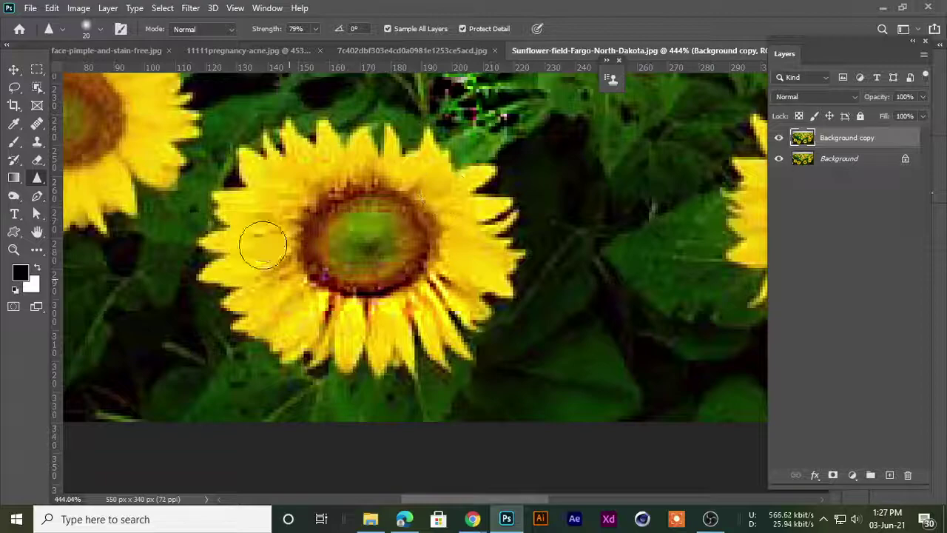
View the whole sunflower photo and select the Smudge tool
{"action": "scroll", "coordinate": [302, 283], "scroll_direction": "down", "scroll_amount": 15}
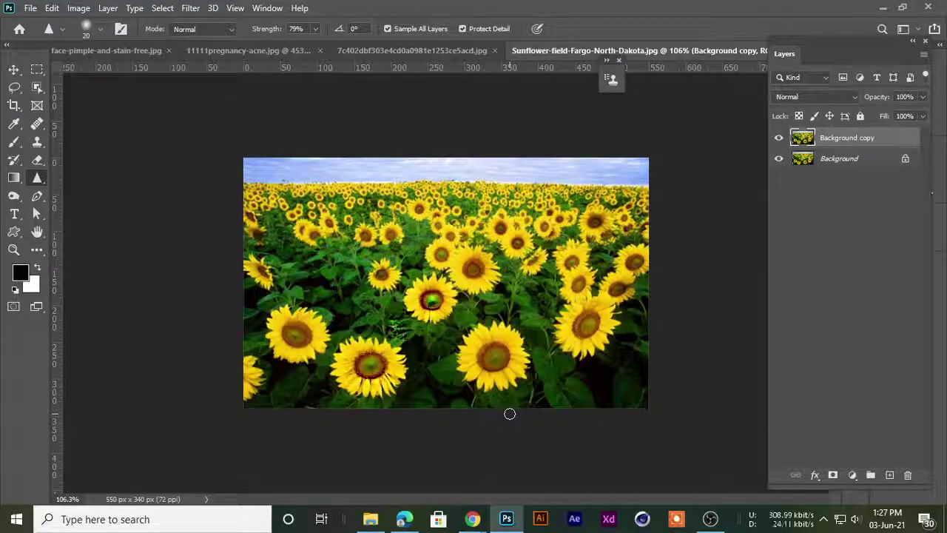
{"action": "scroll", "coordinate": [444, 358], "scroll_direction": "up", "scroll_amount": 3}
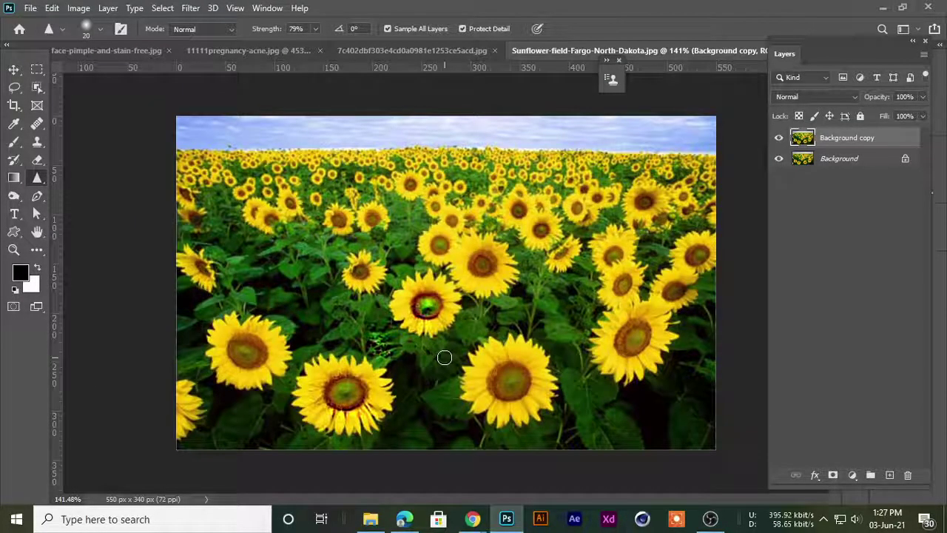
{"action": "right_click", "coordinate": [47, 180]}
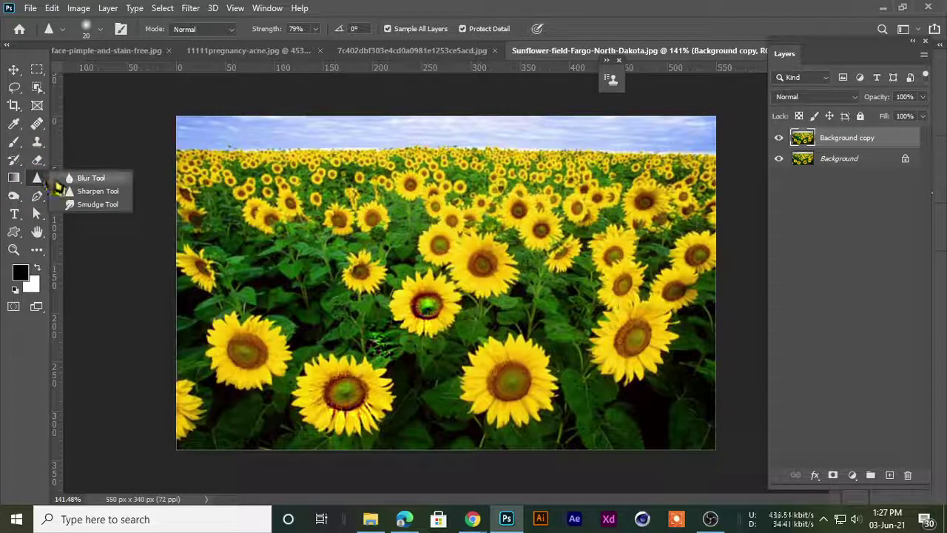
{"action": "left_click", "coordinate": [91, 205]}
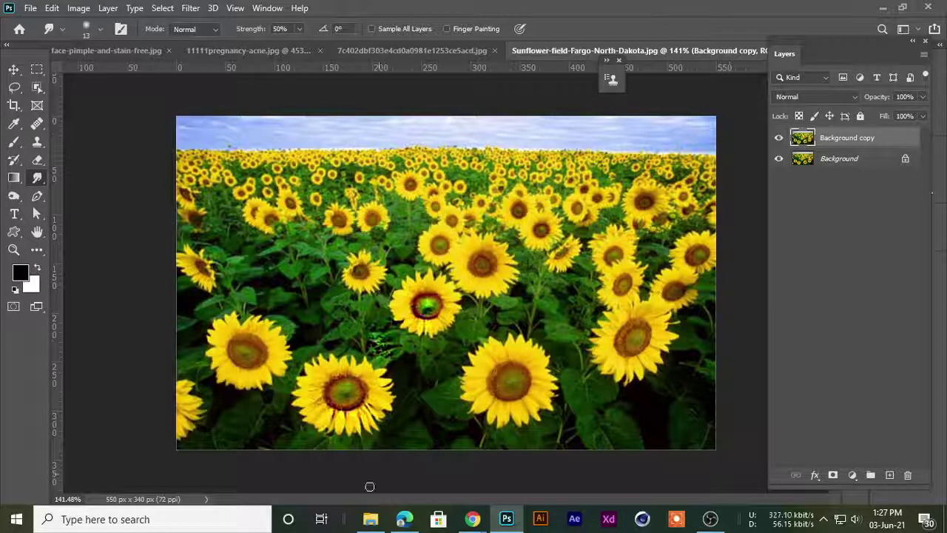
Switch to Chrome and replace the flower image search with a new tab
{"action": "left_click", "coordinate": [470, 517]}
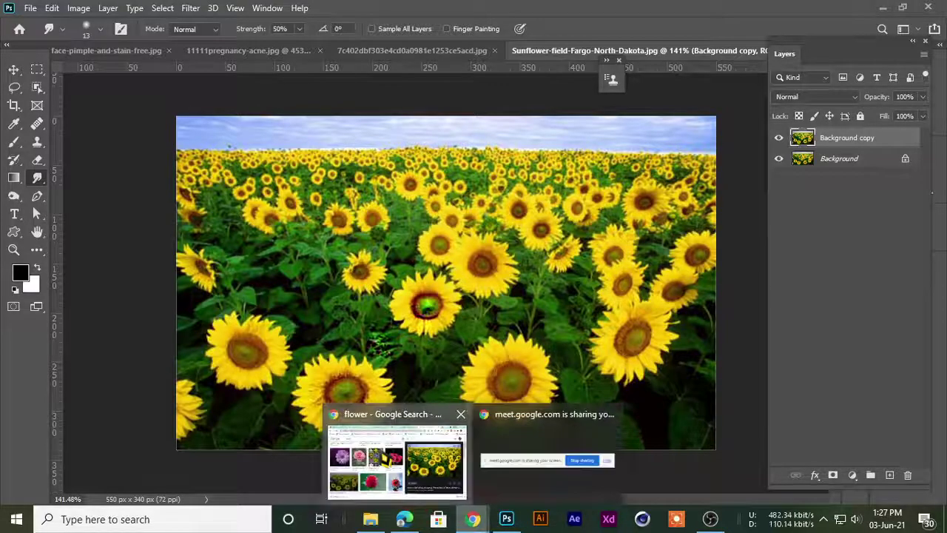
{"action": "left_click", "coordinate": [397, 462]}
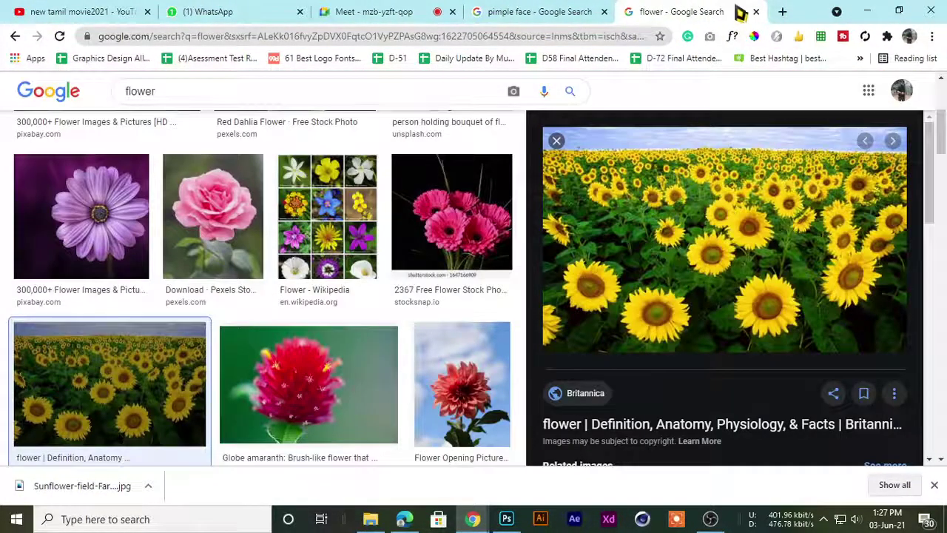
{"action": "left_click", "coordinate": [783, 11]}
{"action": "key", "text": "ctrl+w"}
{"action": "key", "text": "ctrl+w"}
{"action": "left_click", "coordinate": [681, 10]}
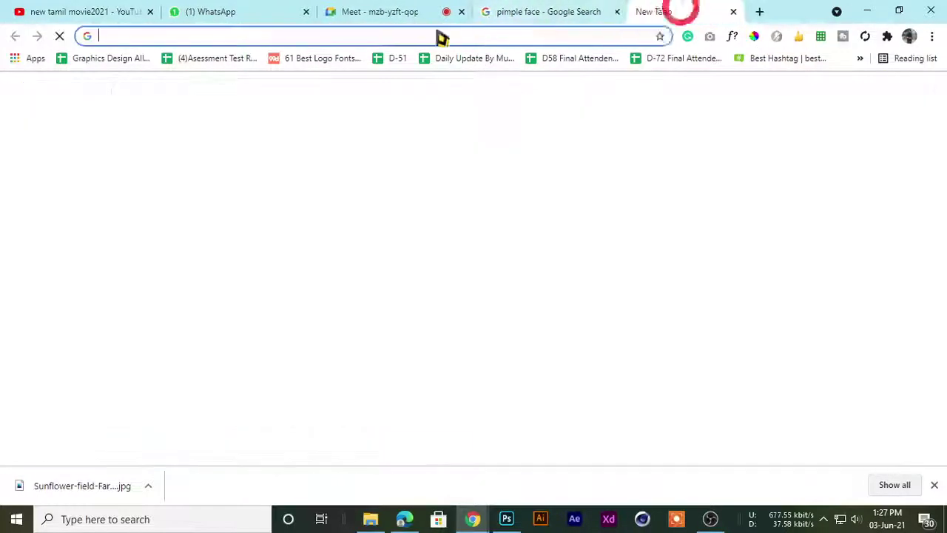
Search Google for "digital art" and show the image results
{"action": "type", "text": "digita"}
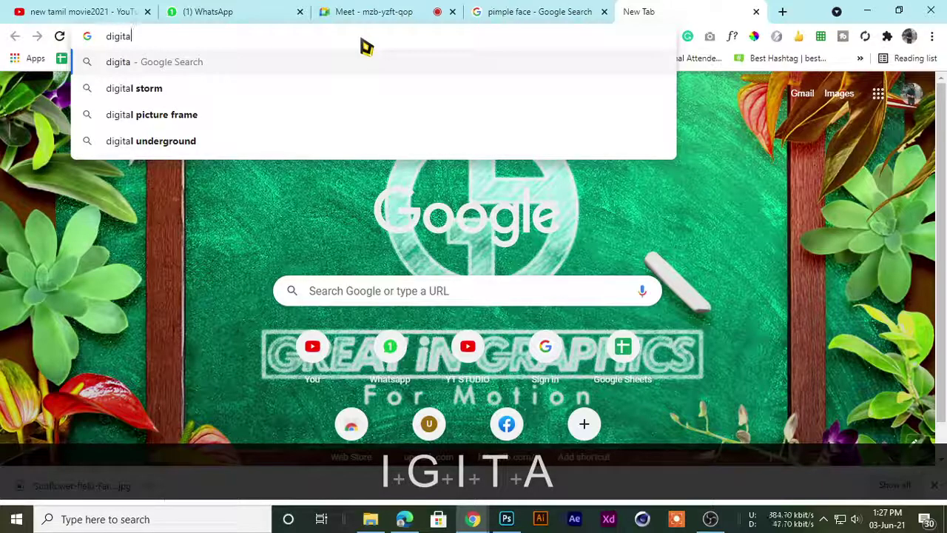
{"action": "type", "text": "l art"}
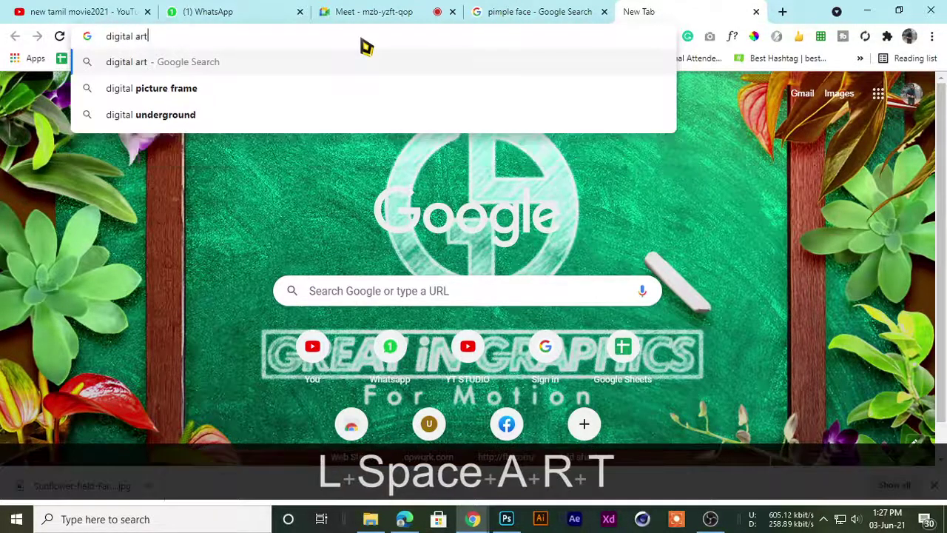
{"action": "key", "text": "Return"}
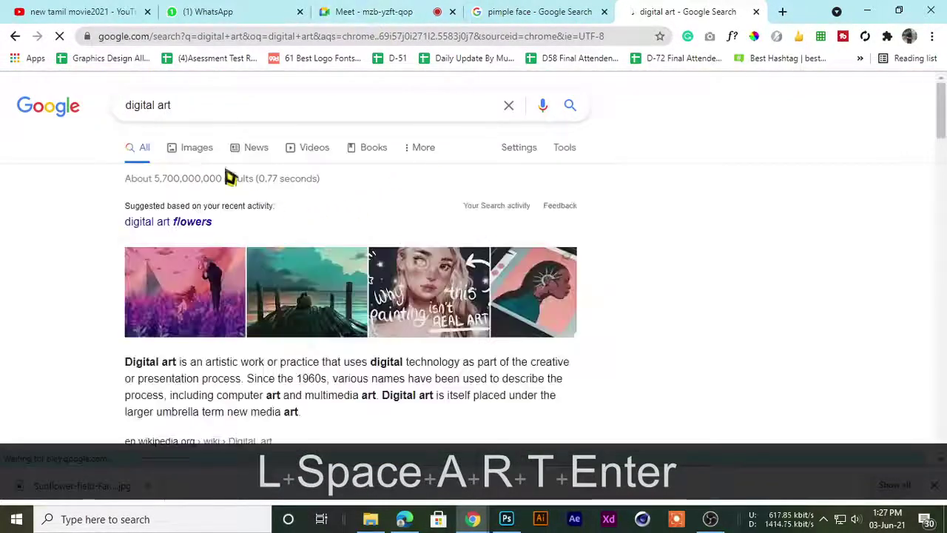
{"action": "left_click", "coordinate": [201, 147]}
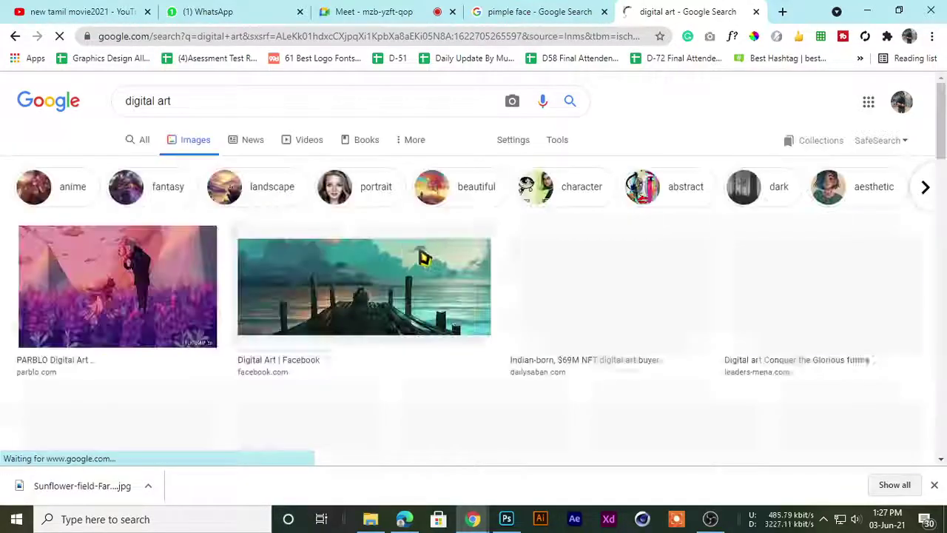
Preview the green-toned woman's portrait from WallpaperAccess and browse its related digital art portraits
{"action": "scroll", "coordinate": [420, 298], "scroll_direction": "down", "scroll_amount": 5}
{"action": "left_click", "coordinate": [126, 91]}
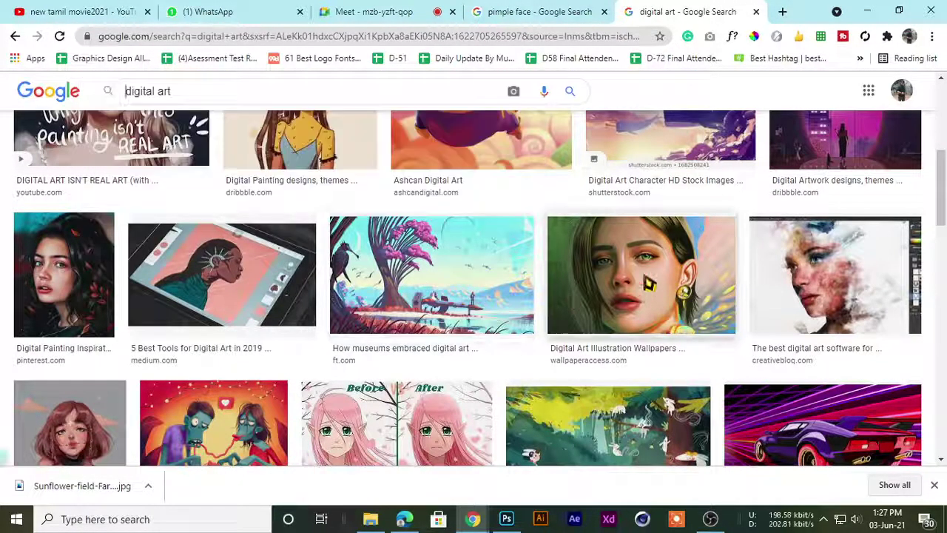
{"action": "left_click", "coordinate": [655, 280]}
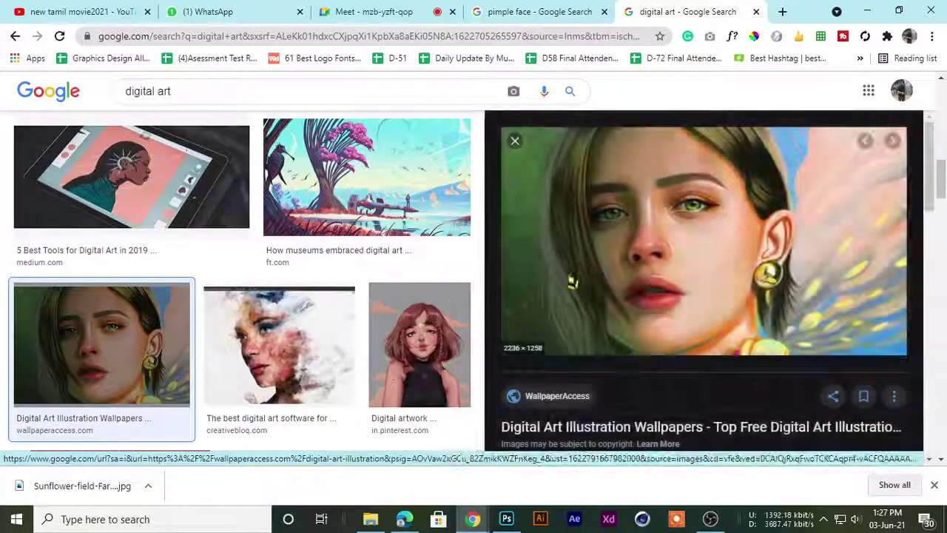
{"action": "scroll", "coordinate": [676, 282], "scroll_direction": "down", "scroll_amount": 6}
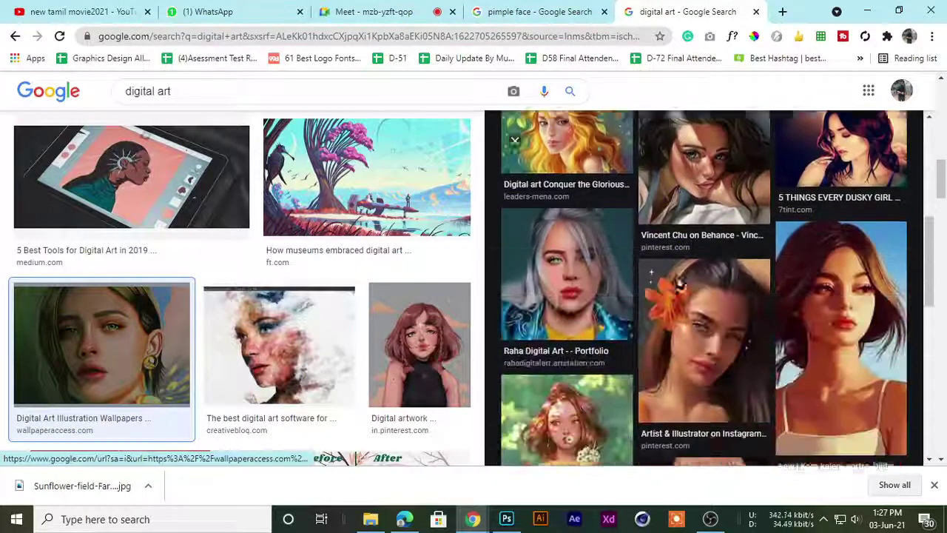
{"action": "scroll", "coordinate": [557, 315], "scroll_direction": "down", "scroll_amount": 5}
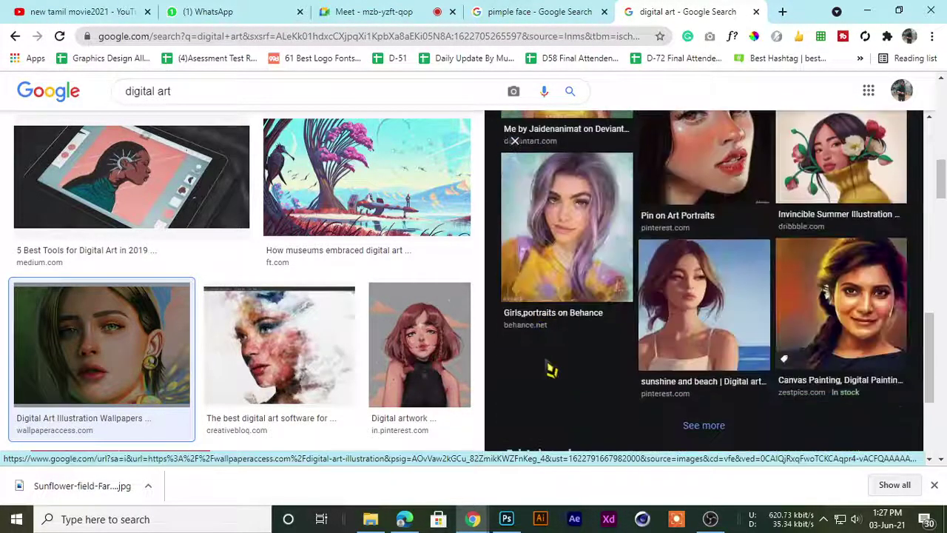
Preview the Zestpics "Canvas Painting" portrait of a woman with braided hair and look over its details
{"action": "scroll", "coordinate": [658, 339], "scroll_direction": "down", "scroll_amount": 2}
{"action": "left_click", "coordinate": [840, 326]}
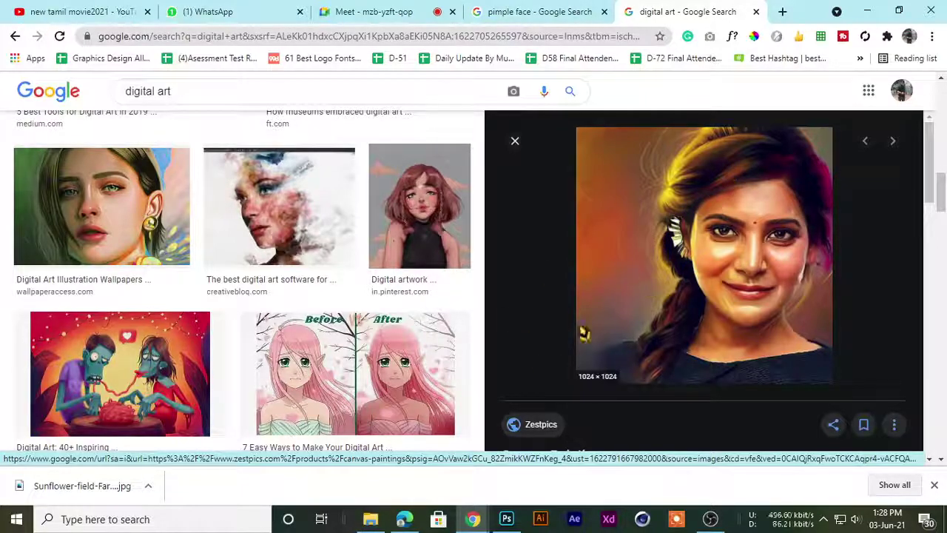
{"action": "scroll", "coordinate": [584, 322], "scroll_direction": "down", "scroll_amount": 3}
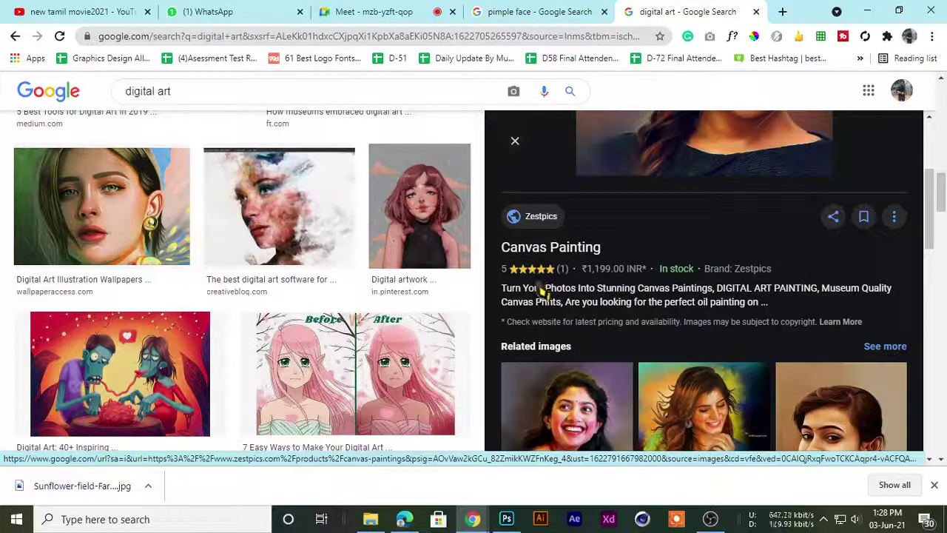
{"action": "scroll", "coordinate": [546, 274], "scroll_direction": "up", "scroll_amount": 3}
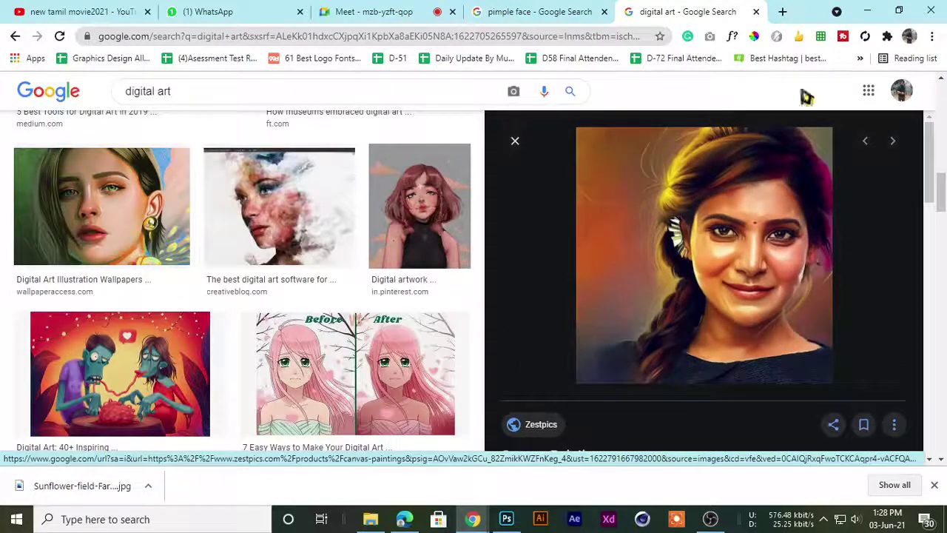
Switch to Photoshop and remove the sharpening from the sunflower photo's Background copy layer
{"action": "left_click", "coordinate": [868, 11]}
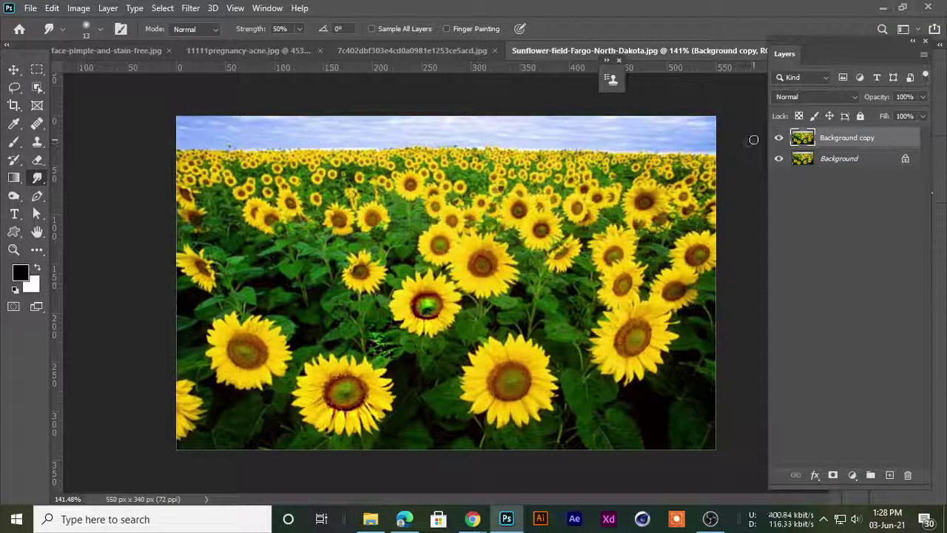
{"action": "key", "text": "Delete"}
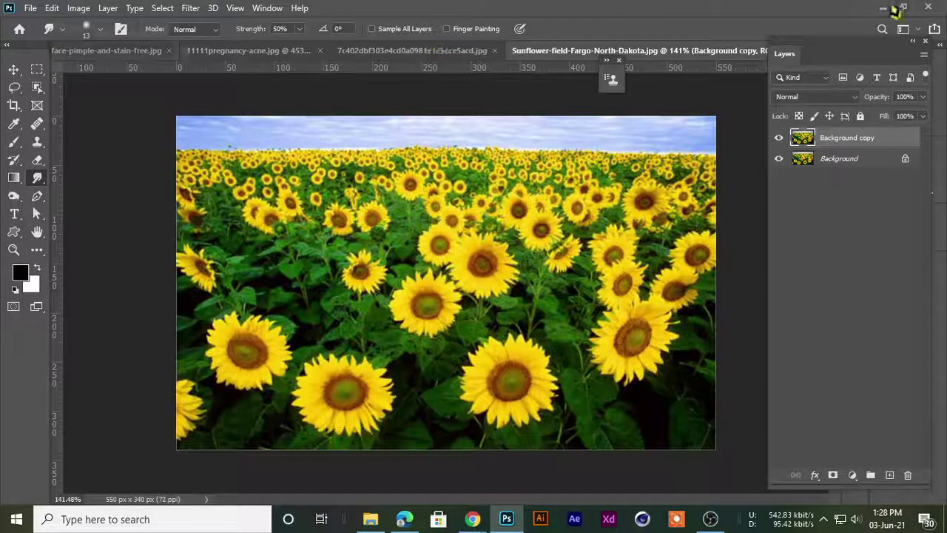
{"action": "left_click", "coordinate": [883, 7]}
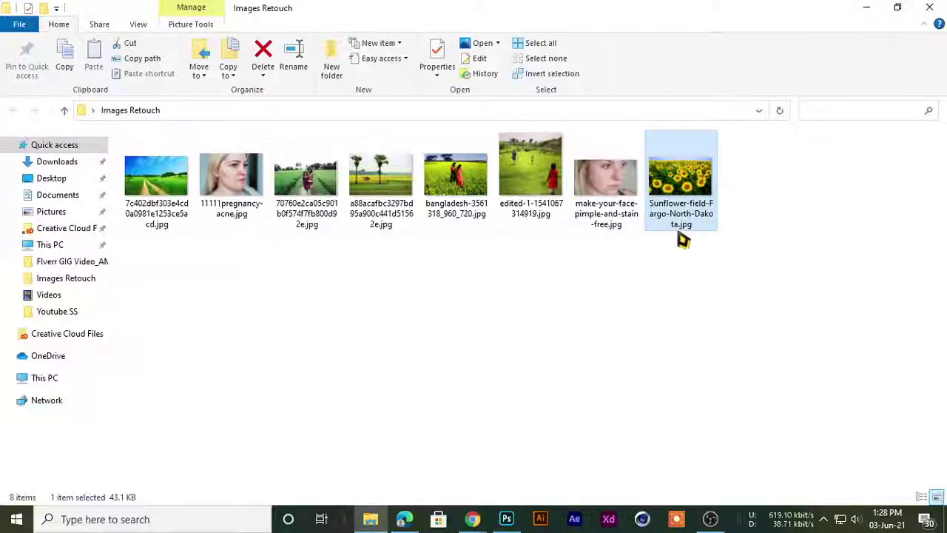
{"action": "left_click", "coordinate": [866, 10]}
{"action": "left_click", "coordinate": [477, 519]}
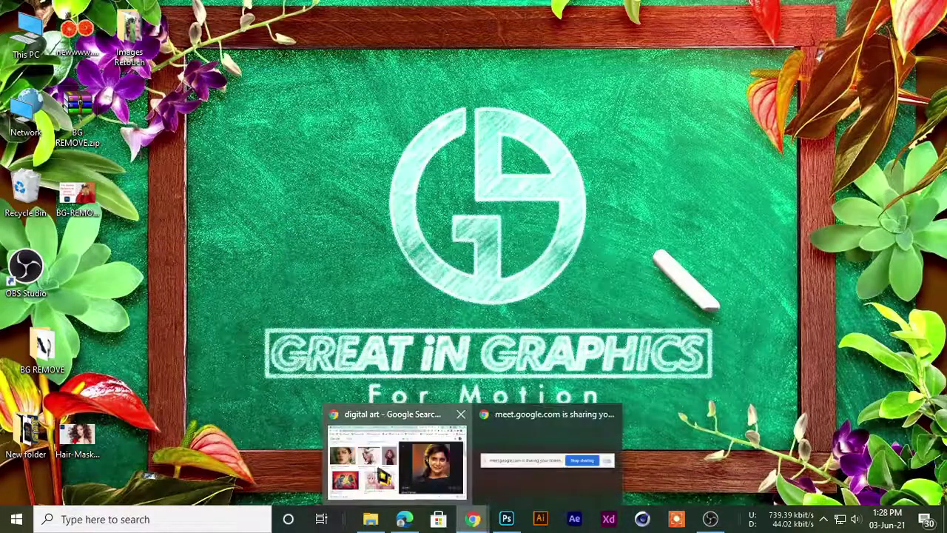
{"action": "left_click", "coordinate": [383, 476]}
{"action": "left_click", "coordinate": [867, 11]}
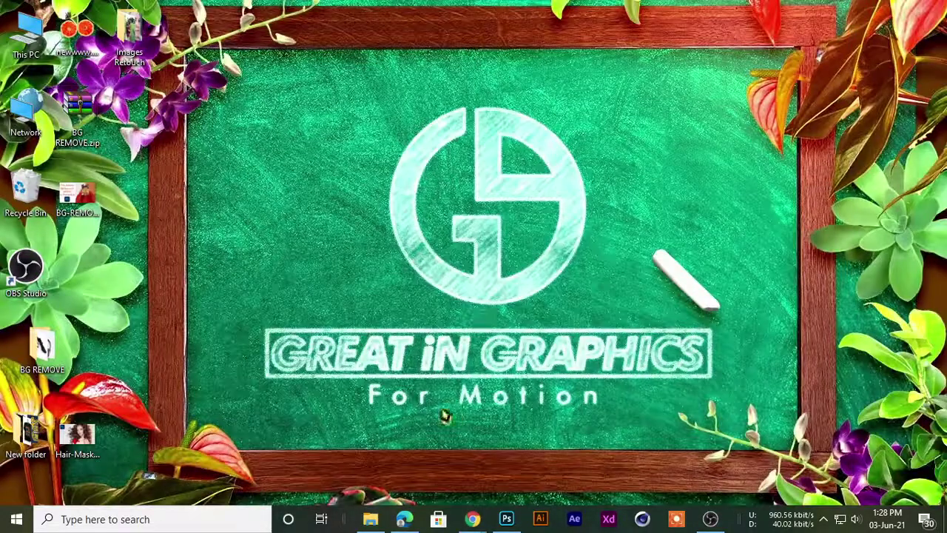
{"action": "left_click", "coordinate": [506, 520]}
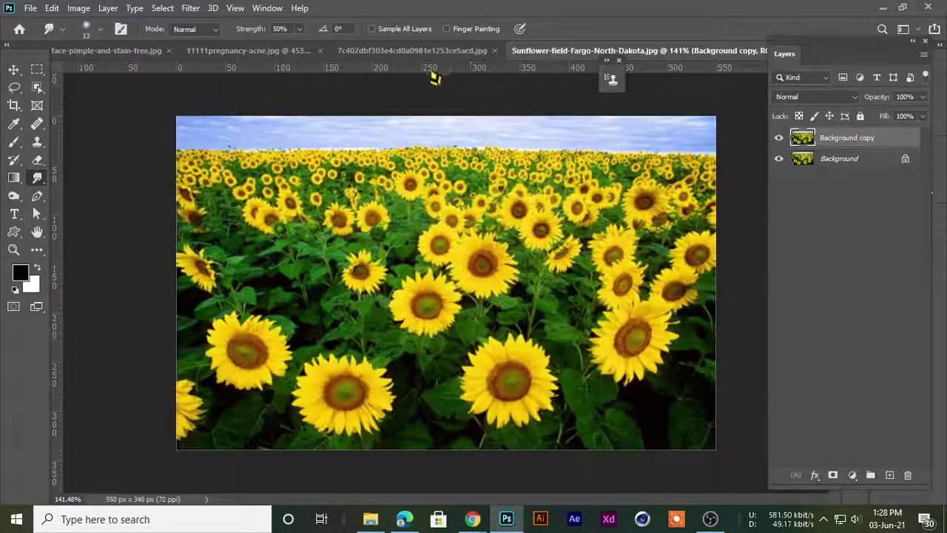
{"action": "left_click", "coordinate": [417, 52]}
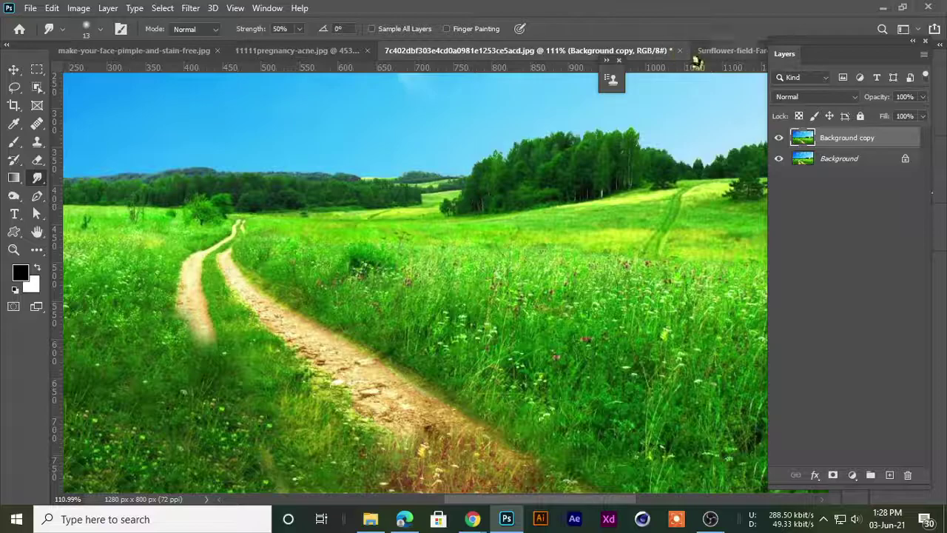
{"action": "left_click", "coordinate": [711, 51]}
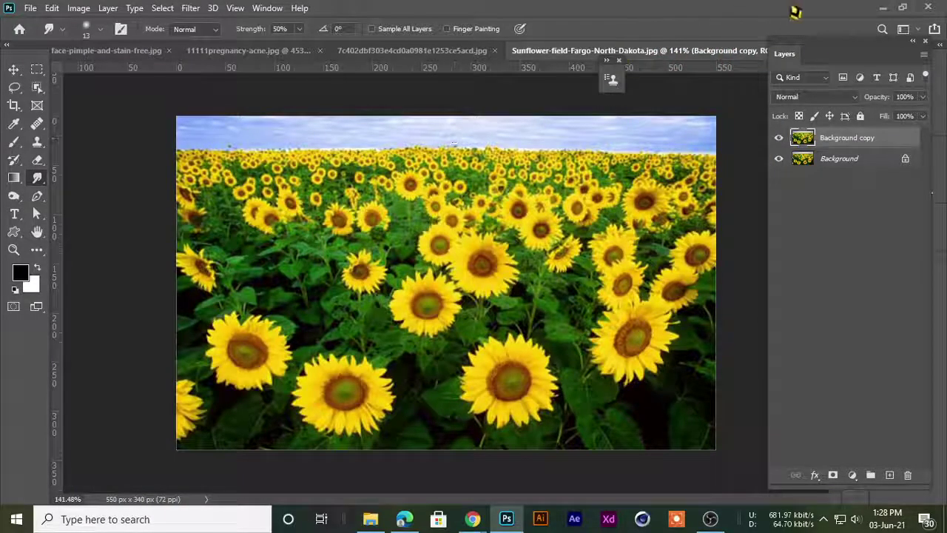
Switch to Chrome, search Google for "women face" in a new tab and show the image results
{"action": "left_click", "coordinate": [884, 8]}
{"action": "mouse_move", "coordinate": [472, 519]}
{"action": "left_click", "coordinate": [396, 462]}
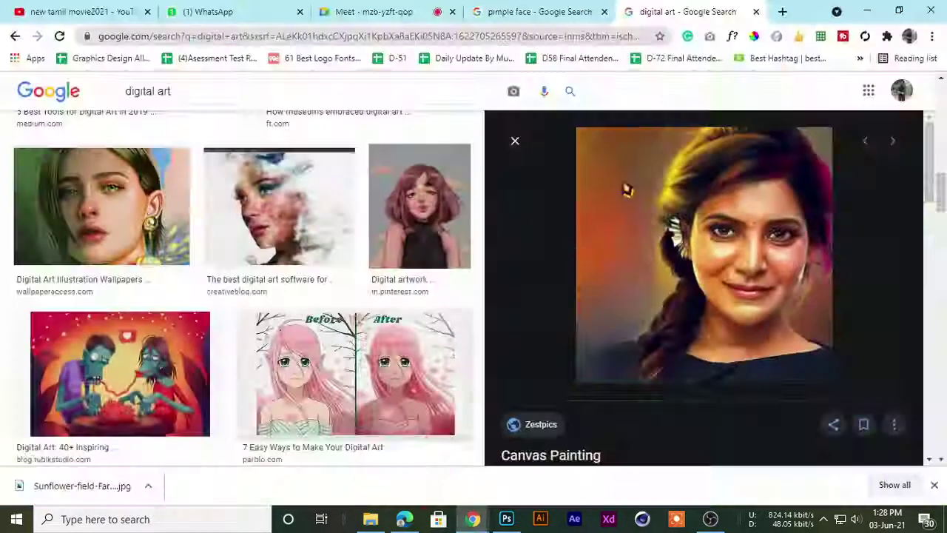
{"action": "scroll", "coordinate": [652, 222], "scroll_direction": "up", "scroll_amount": 2}
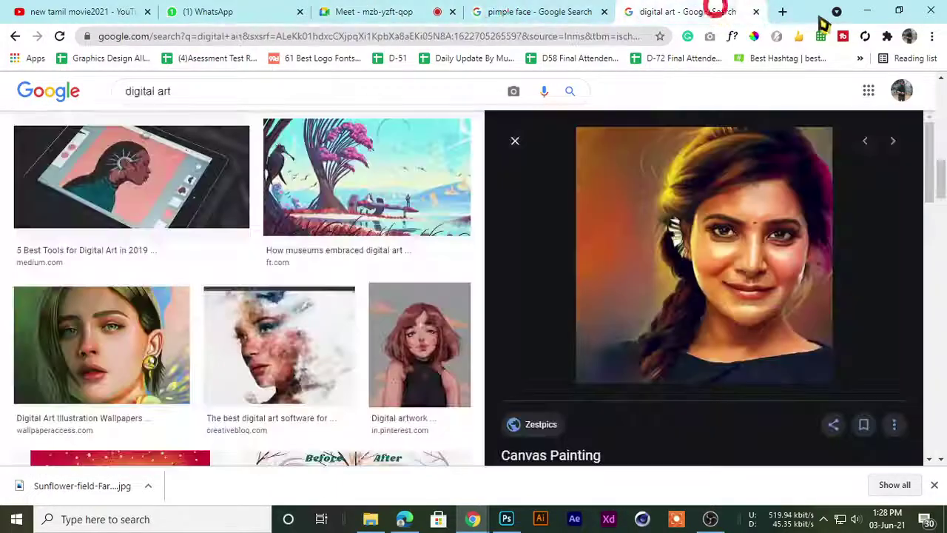
{"action": "left_click", "coordinate": [781, 12]}
{"action": "type", "text": "f"}
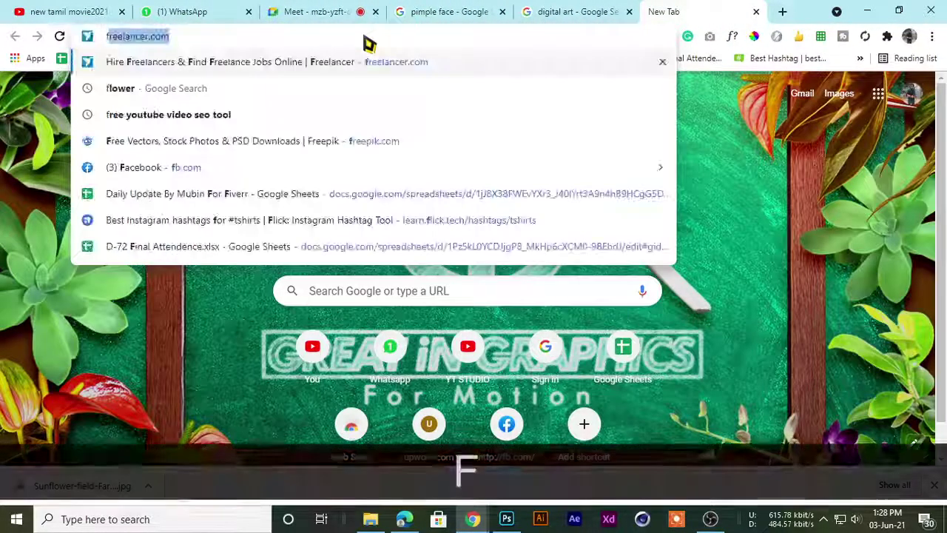
{"action": "key", "text": "BackSpace"}
{"action": "key", "text": "BackSpace"}
{"action": "type", "text": "women fA"}
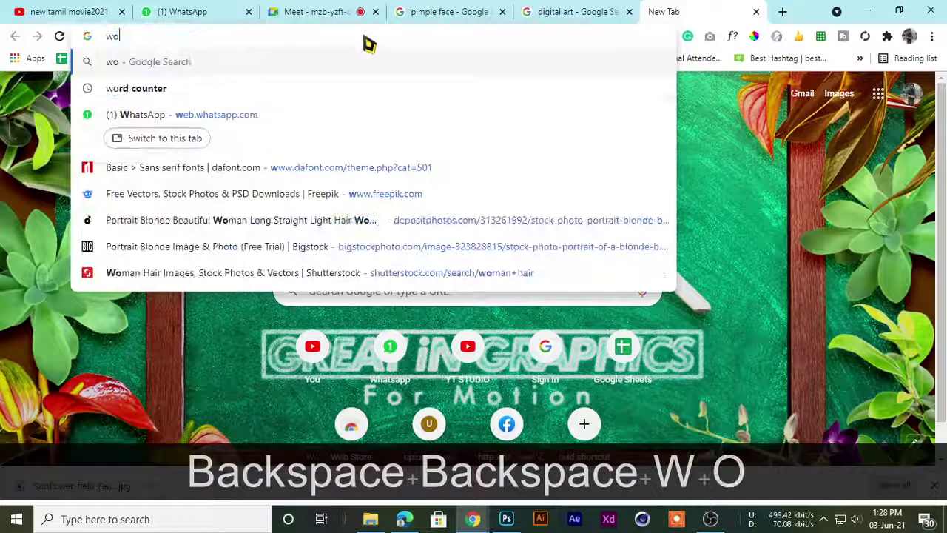
{"action": "key", "text": "BackSpace"}
{"action": "key", "text": "BackSpace"}
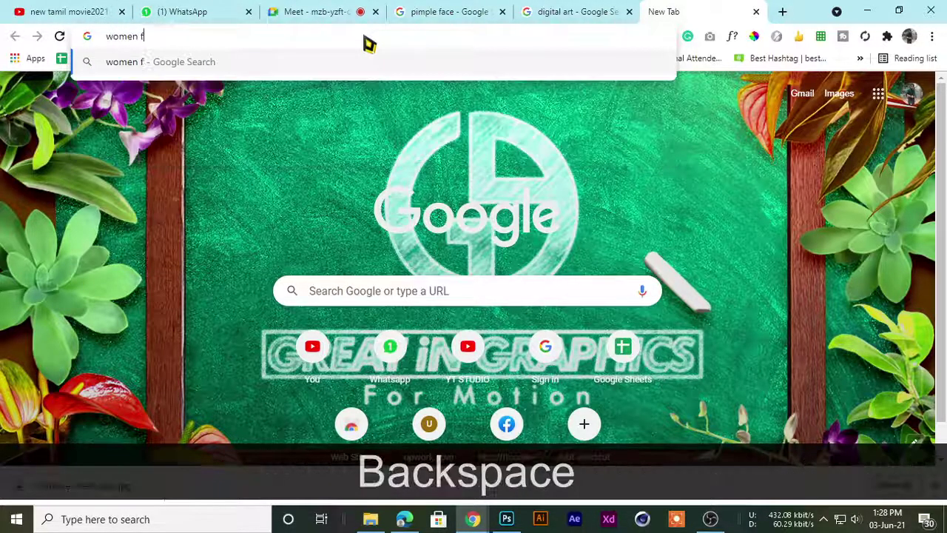
{"action": "type", "text": "fa"}
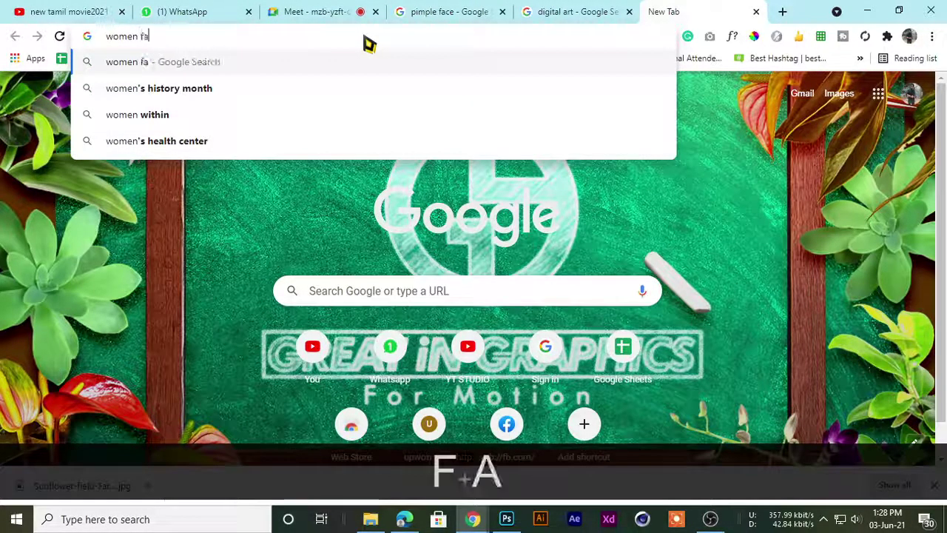
{"action": "type", "text": "ce"}
{"action": "key", "text": "Return"}
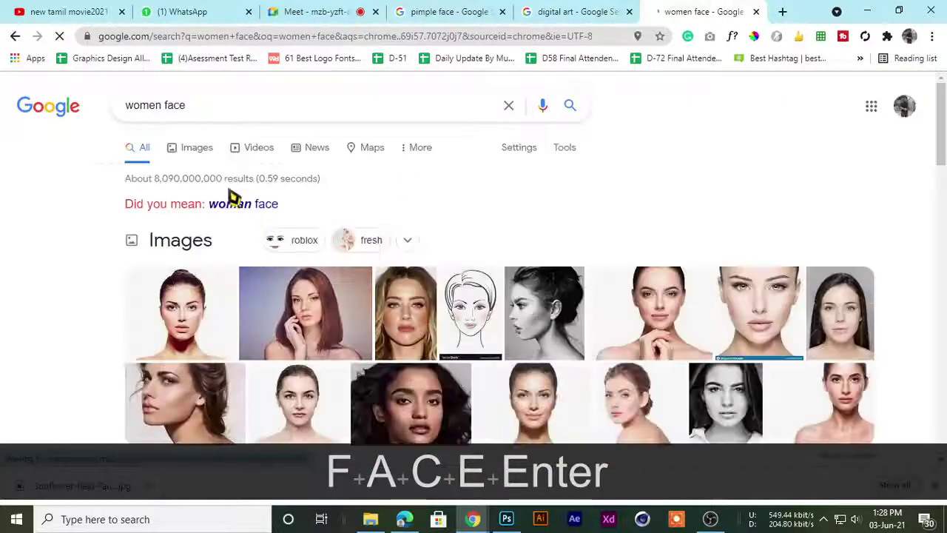
{"action": "left_click", "coordinate": [204, 156]}
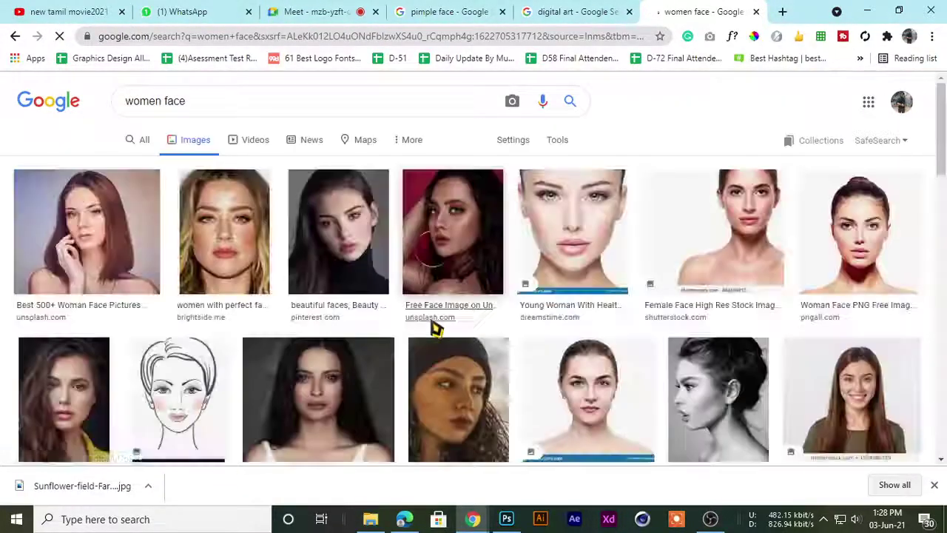
Download the Depositphotos side portrait of the woman with brown pinned-up hair from the image results
{"action": "scroll", "coordinate": [435, 331], "scroll_direction": "down", "scroll_amount": 4}
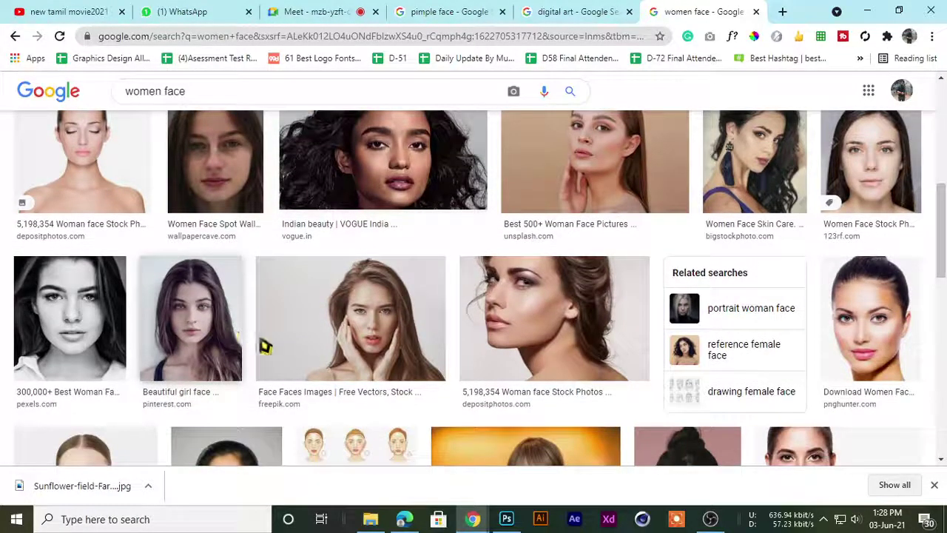
{"action": "left_click", "coordinate": [509, 311]}
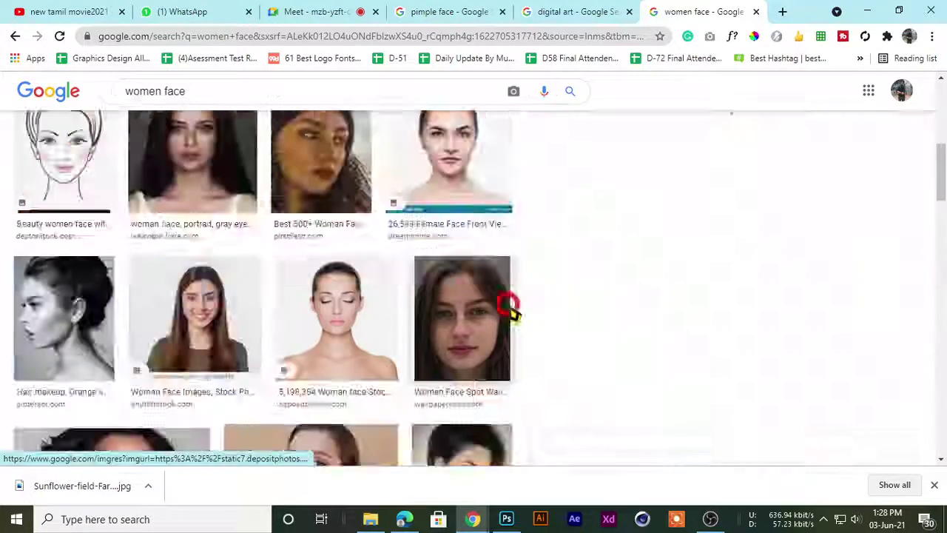
{"action": "right_click", "coordinate": [673, 222]}
{"action": "left_click", "coordinate": [710, 382]}
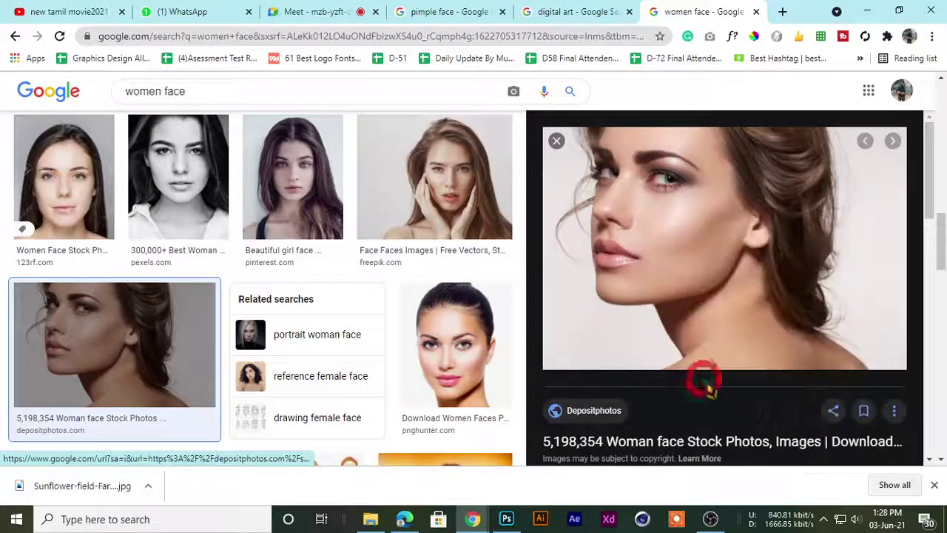
{"action": "left_click", "coordinate": [331, 285]}
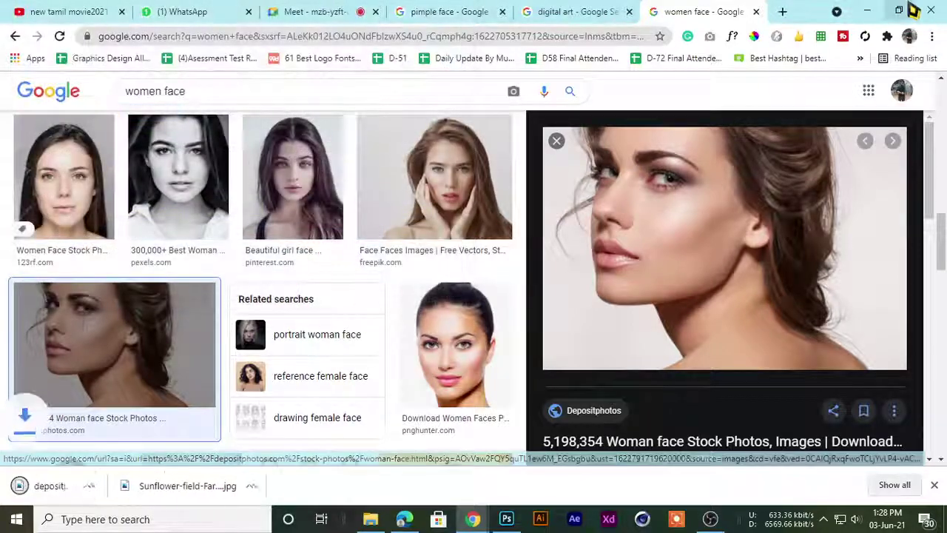
Open the downloaded portrait from its folder in Photoshop and duplicate its Background layer
{"action": "left_click", "coordinate": [869, 10]}
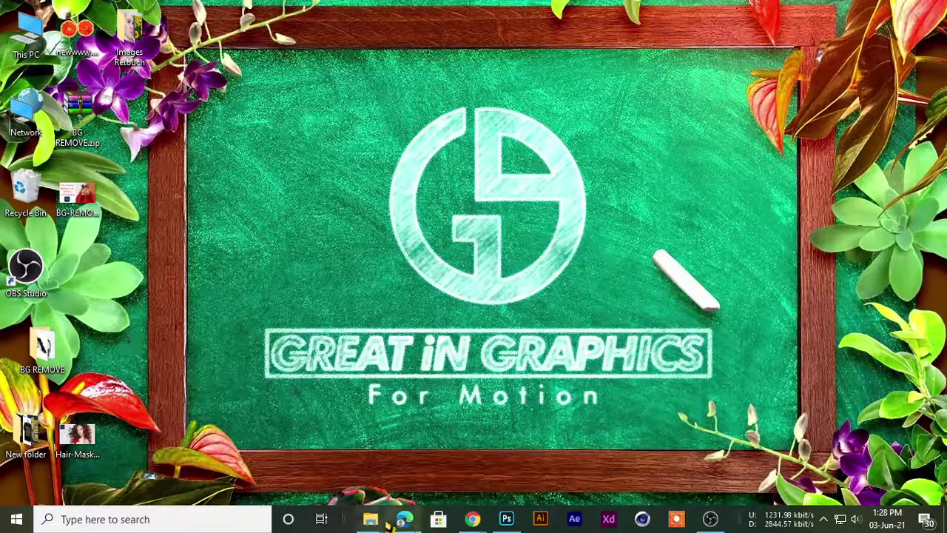
{"action": "left_click", "coordinate": [387, 520]}
{"action": "mouse_move", "coordinate": [758, 207]}
{"action": "left_mouse_down"}
{"action": "mouse_move", "coordinate": [601, 522]}
{"action": "mouse_move", "coordinate": [508, 522]}
{"action": "mouse_move", "coordinate": [532, 11]}
{"action": "left_mouse_up"}
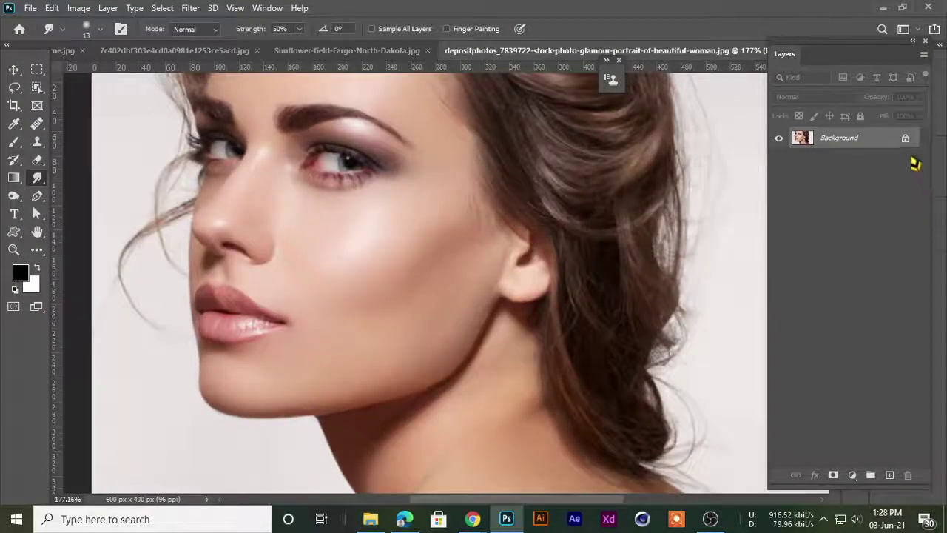
{"action": "left_click_drag", "start_coordinate": [896, 139], "coordinate": [891, 475]}
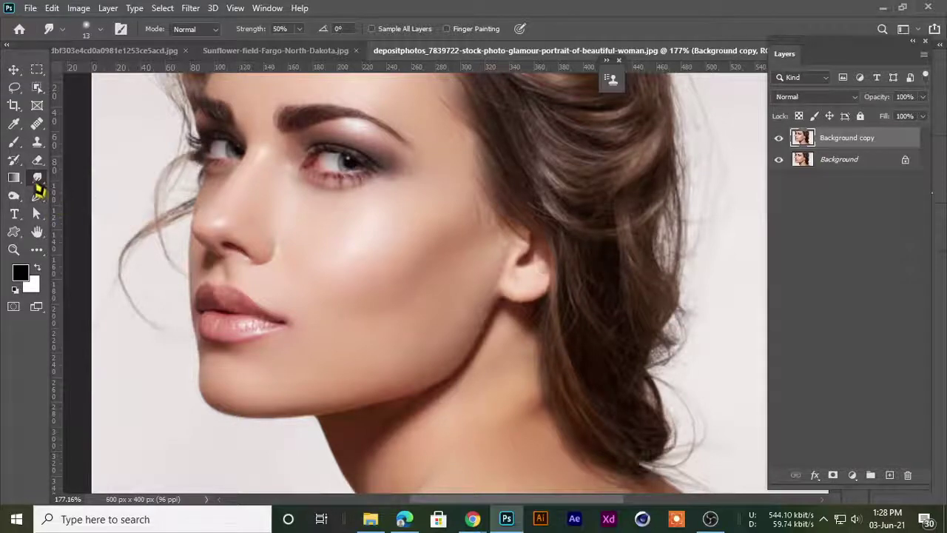
Smudge the skin across the woman's cheek with the Smudge tool, using a 45 px brush at 50% strength
{"action": "right_click", "coordinate": [37, 181]}
{"action": "left_click", "coordinate": [82, 205]}
{"action": "scroll", "coordinate": [395, 244], "scroll_direction": "up", "scroll_amount": 4}
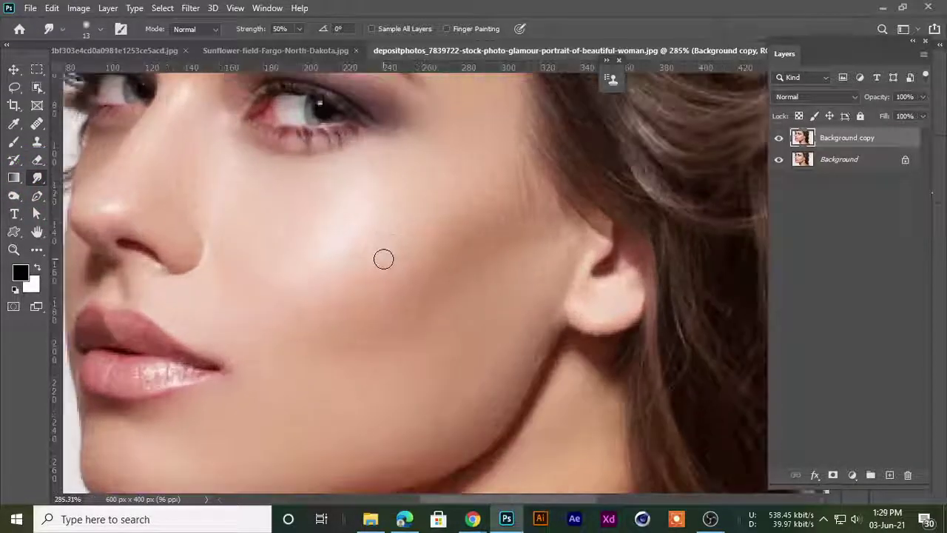
{"action": "key", "text": "bracketright"}
{"action": "key", "text": "bracketright"}
{"action": "key", "text": "bracketright"}
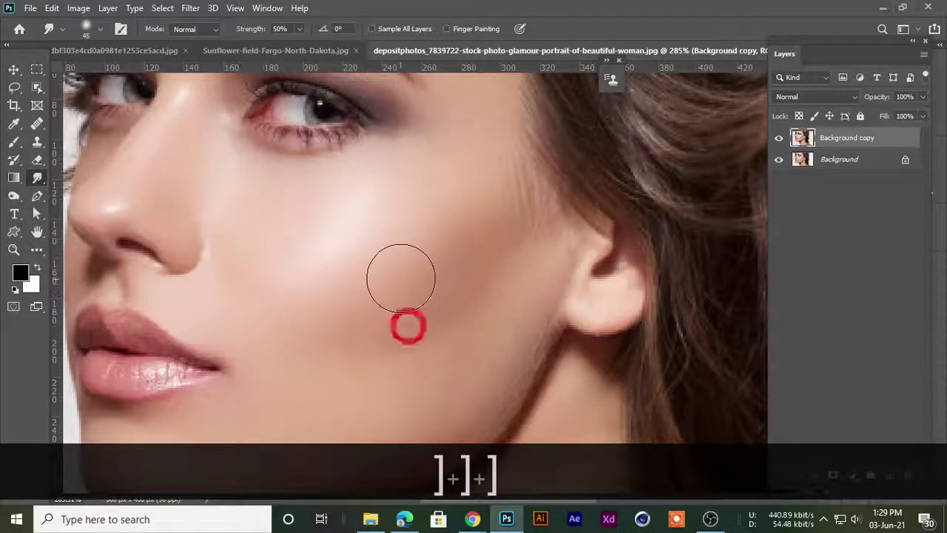
{"action": "mouse_move", "coordinate": [405, 336]}
{"action": "left_mouse_down"}
{"action": "mouse_move", "coordinate": [503, 239]}
{"action": "mouse_move", "coordinate": [503, 276]}
{"action": "mouse_move", "coordinate": [467, 287]}
{"action": "mouse_move", "coordinate": [408, 255]}
{"action": "mouse_move", "coordinate": [353, 278]}
{"action": "mouse_move", "coordinate": [301, 333]}
{"action": "mouse_move", "coordinate": [286, 364]}
{"action": "mouse_move", "coordinate": [325, 315]}
{"action": "mouse_move", "coordinate": [345, 374]}
{"action": "left_mouse_up"}
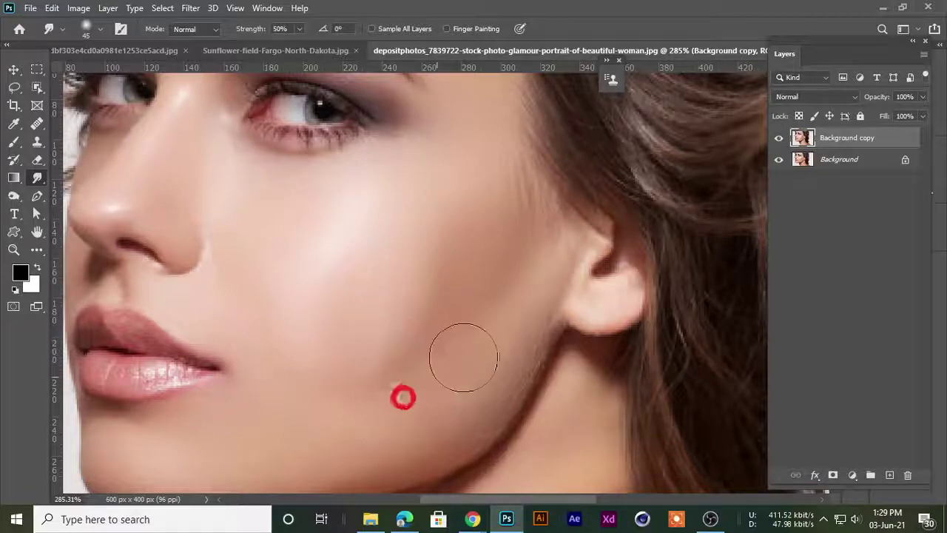
{"action": "mouse_move", "coordinate": [445, 280]}
{"action": "left_mouse_down"}
{"action": "mouse_move", "coordinate": [388, 341]}
{"action": "mouse_move", "coordinate": [360, 294]}
{"action": "mouse_move", "coordinate": [488, 192]}
{"action": "mouse_move", "coordinate": [434, 383]}
{"action": "mouse_move", "coordinate": [374, 394]}
{"action": "mouse_move", "coordinate": [482, 253]}
{"action": "left_mouse_up"}
{"action": "key", "text": "space"}
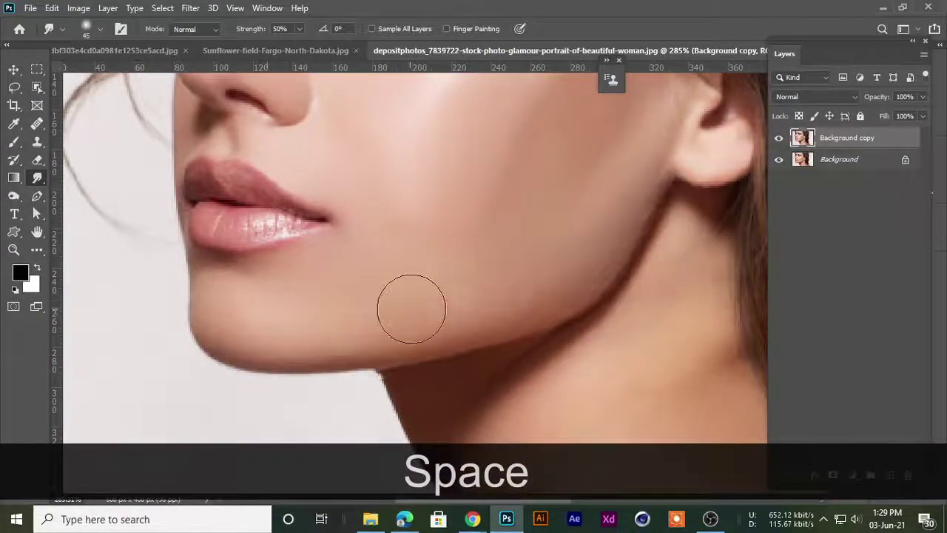
{"action": "scroll", "coordinate": [435, 311], "scroll_direction": "down", "scroll_amount": 8}
{"action": "scroll", "coordinate": [387, 229], "scroll_direction": "up", "scroll_amount": 3}
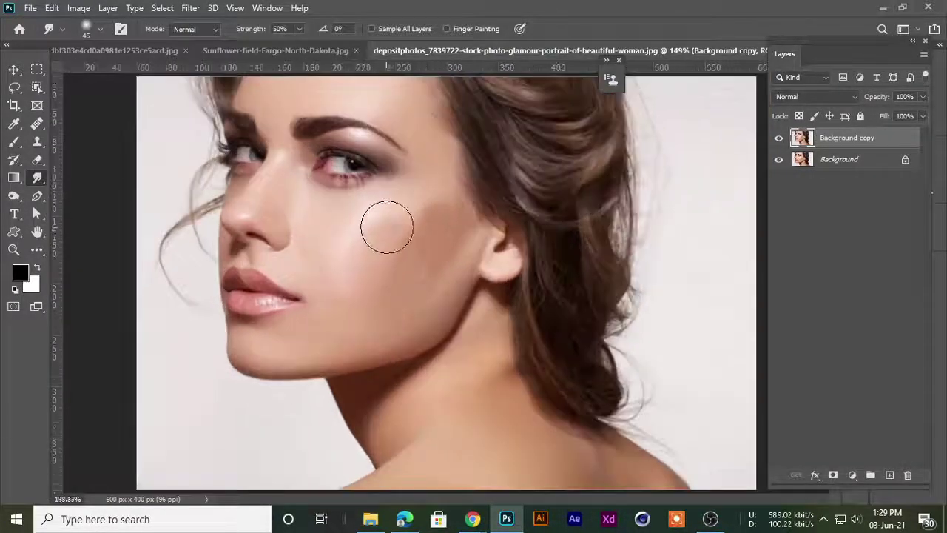
Try smudging the lower cheek and the corner of the mouth toward the jaw, and undo the strokes
{"action": "scroll", "coordinate": [386, 227], "scroll_direction": "up", "scroll_amount": 2}
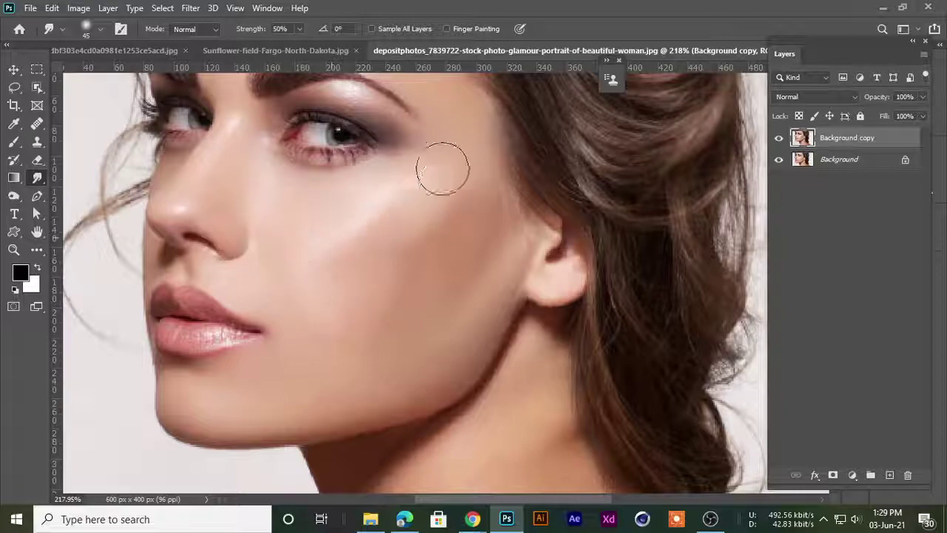
{"action": "mouse_move", "coordinate": [339, 235]}
{"action": "left_mouse_down"}
{"action": "mouse_move", "coordinate": [298, 296]}
{"action": "mouse_move", "coordinate": [266, 382]}
{"action": "left_mouse_up"}
{"action": "mouse_move", "coordinate": [267, 326]}
{"action": "left_mouse_down"}
{"action": "mouse_move", "coordinate": [342, 392]}
{"action": "mouse_move", "coordinate": [398, 421]}
{"action": "left_mouse_up"}
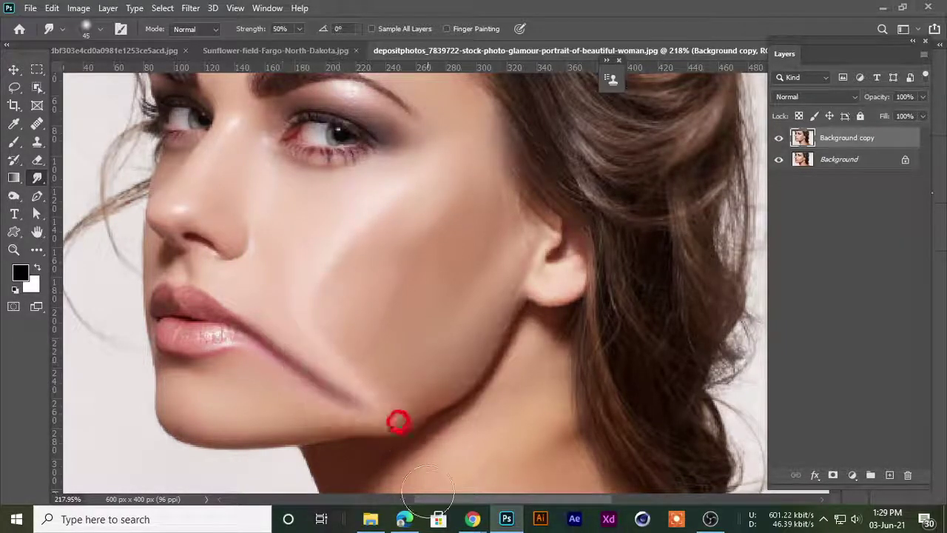
{"action": "key", "text": "ctrl+z"}
{"action": "key", "text": "ctrl+z"}
{"action": "key", "text": "ctrl+z"}
{"action": "key", "text": "ctrl+z"}
{"action": "key", "text": "ctrl+z"}
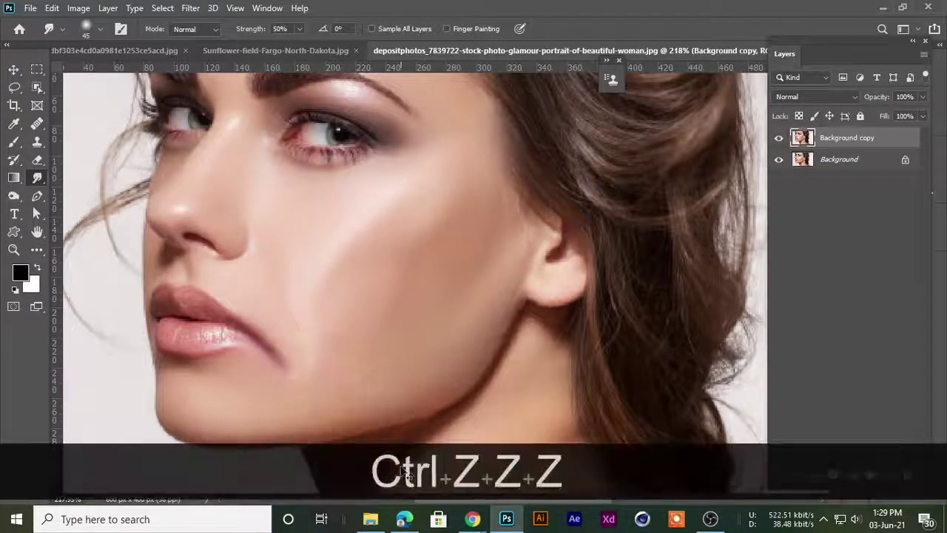
{"action": "key", "text": "z"}
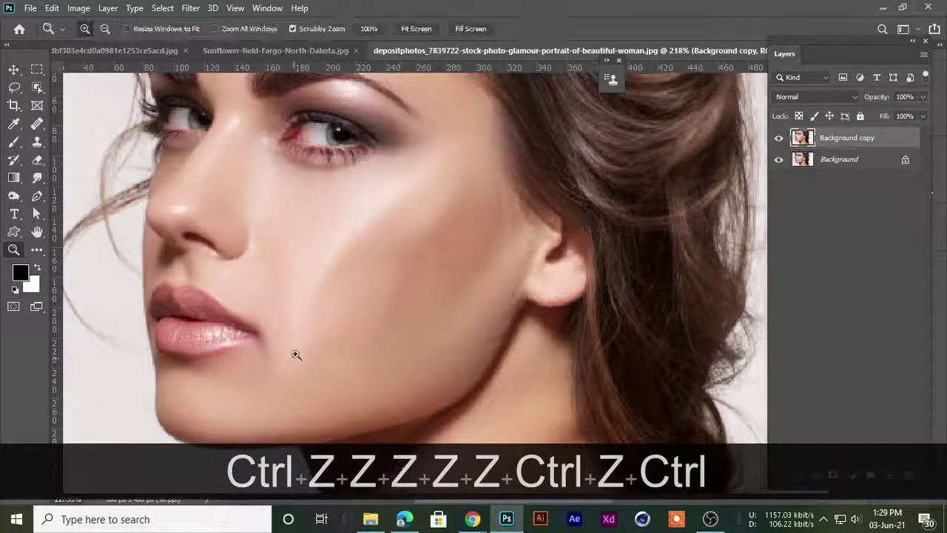
Smudge the highlight and shadow on the woman's cheek with the Smudge tool, using a 45 px brush at 50% strength
{"action": "left_click", "coordinate": [37, 180]}
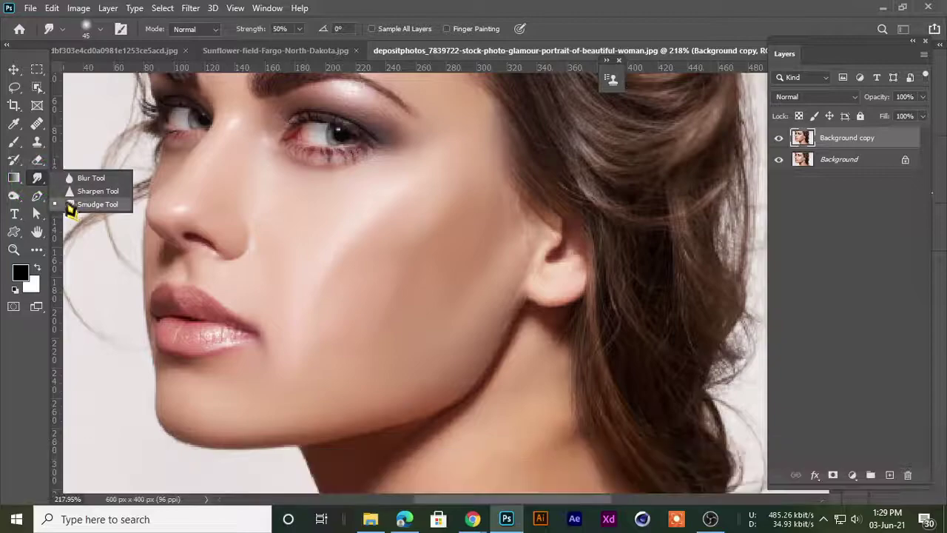
{"action": "left_click", "coordinate": [80, 205]}
{"action": "left_click_drag", "start_coordinate": [376, 259], "coordinate": [387, 271]}
{"action": "mouse_move", "coordinate": [406, 237]}
{"action": "left_mouse_down"}
{"action": "mouse_move", "coordinate": [417, 252]}
{"action": "mouse_move", "coordinate": [423, 234]}
{"action": "mouse_move", "coordinate": [429, 244]}
{"action": "mouse_move", "coordinate": [400, 238]}
{"action": "left_mouse_up"}
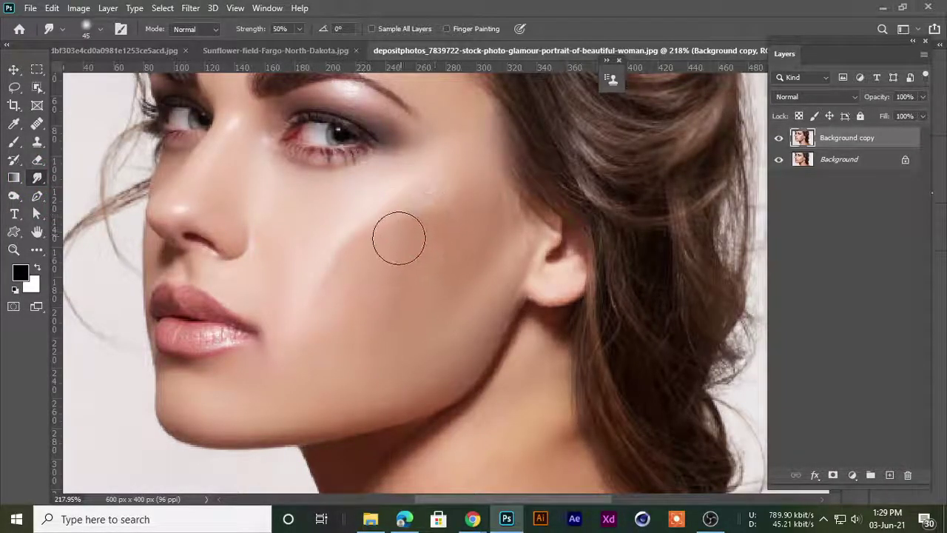
{"action": "mouse_move", "coordinate": [340, 286]}
{"action": "left_mouse_down"}
{"action": "mouse_move", "coordinate": [361, 250]}
{"action": "mouse_move", "coordinate": [406, 234]}
{"action": "left_mouse_up"}
{"action": "left_click_drag", "start_coordinate": [369, 271], "coordinate": [416, 229]}
{"action": "mouse_move", "coordinate": [351, 283]}
{"action": "left_mouse_down"}
{"action": "mouse_move", "coordinate": [319, 303]}
{"action": "mouse_move", "coordinate": [417, 233]}
{"action": "left_mouse_up"}
{"action": "scroll", "coordinate": [425, 193], "scroll_direction": "down", "scroll_amount": 1}
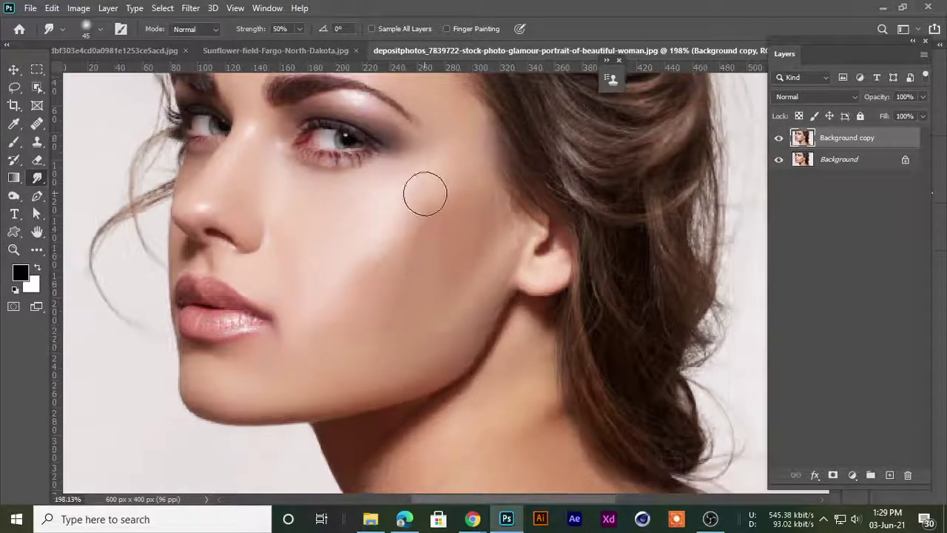
Reduce the smudge brush to 15 px and smudge the eyeshadow beside the woman's nearer eye
{"action": "scroll", "coordinate": [425, 193], "scroll_direction": "down", "scroll_amount": 6}
{"action": "scroll", "coordinate": [353, 111], "scroll_direction": "up", "scroll_amount": 3}
{"action": "key", "text": "space"}
{"action": "left_click_drag", "start_coordinate": [353, 99], "coordinate": [391, 334]}
{"action": "scroll", "coordinate": [354, 134], "scroll_direction": "up", "scroll_amount": 3}
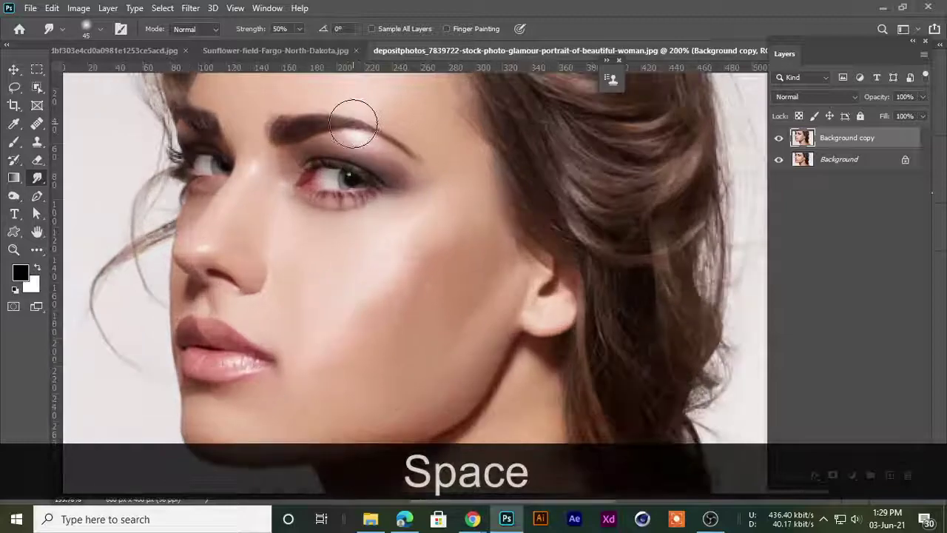
{"action": "scroll", "coordinate": [353, 123], "scroll_direction": "up", "scroll_amount": 12}
{"action": "key", "text": "bracketleft"}
{"action": "key", "text": "bracketleft"}
{"action": "key", "text": "bracketleft"}
{"action": "key", "text": "bracketleft"}
{"action": "key", "text": "space"}
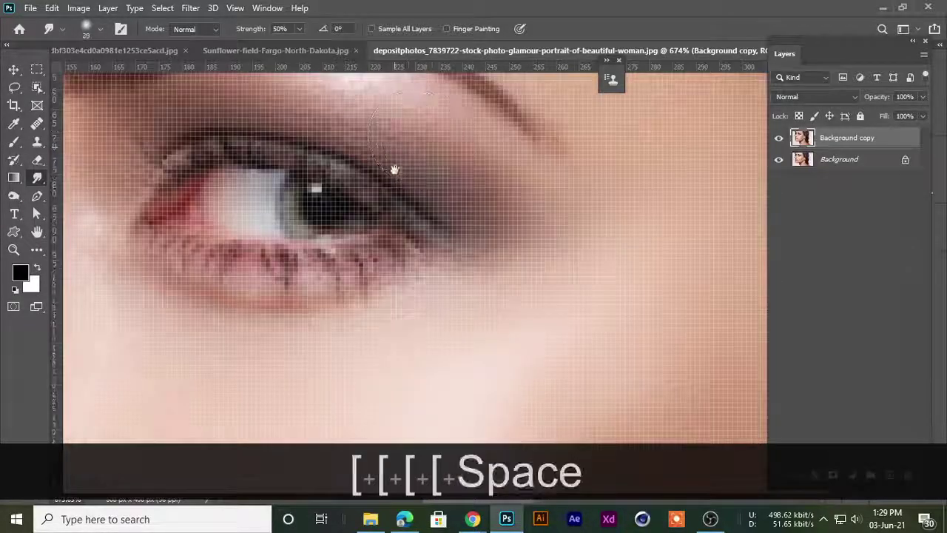
{"action": "left_click_drag", "start_coordinate": [395, 149], "coordinate": [417, 306]}
{"action": "key", "text": "bracketleft"}
{"action": "key", "text": "bracketleft"}
{"action": "left_click_drag", "start_coordinate": [374, 243], "coordinate": [501, 313]}
{"action": "scroll", "coordinate": [496, 326], "scroll_direction": "down", "scroll_amount": 12}
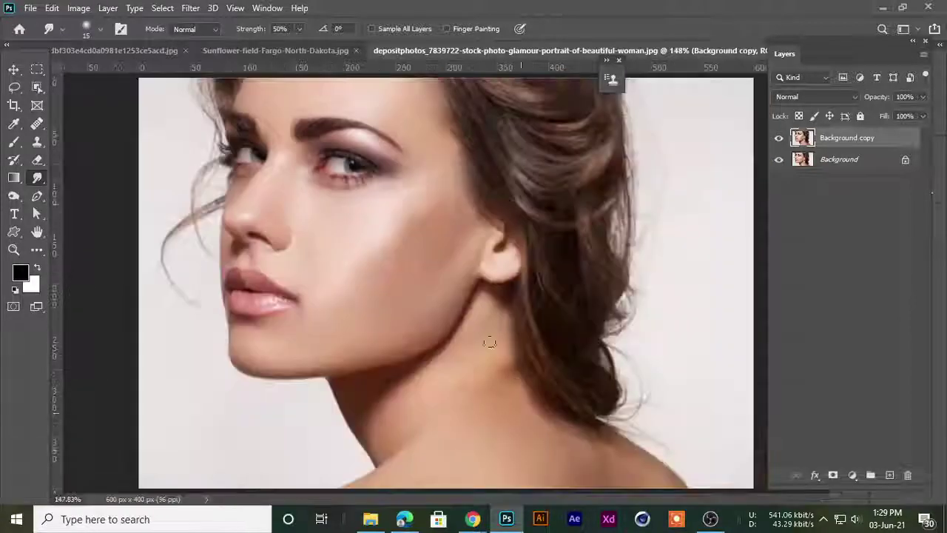
Enlarge the smudge brush to 25 px and smudge the skin on the chin below the lower lip
{"action": "key", "text": "space"}
{"action": "left_click", "coordinate": [385, 210]}
{"action": "scroll", "coordinate": [260, 258], "scroll_direction": "up", "scroll_amount": 5}
{"action": "left_click_drag", "start_coordinate": [264, 271], "coordinate": [477, 16]}
{"action": "key", "text": "space"}
{"action": "left_click_drag", "start_coordinate": [509, 178], "coordinate": [401, 279]}
{"action": "scroll", "coordinate": [387, 345], "scroll_direction": "up", "scroll_amount": 3}
{"action": "key", "text": "space"}
{"action": "scroll", "coordinate": [363, 260], "scroll_direction": "up", "scroll_amount": 3}
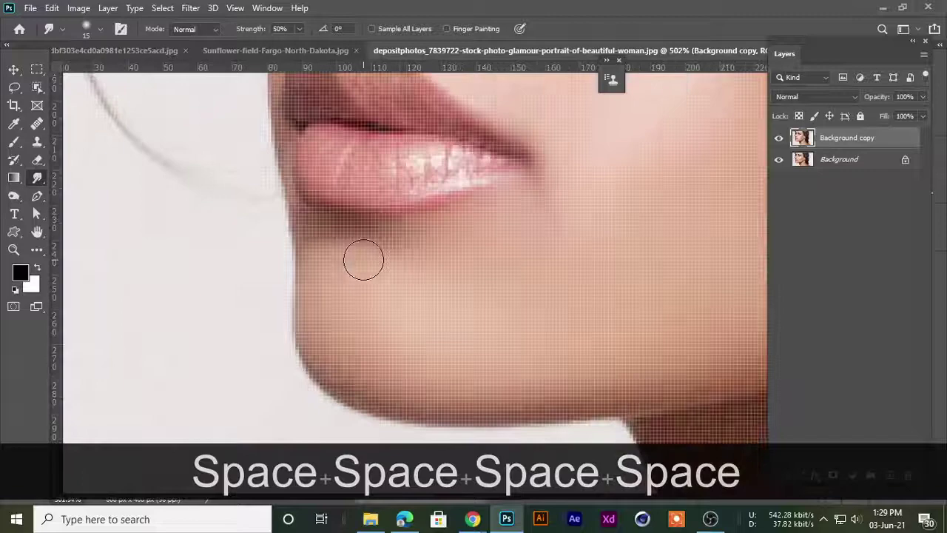
{"action": "scroll", "coordinate": [363, 260], "scroll_direction": "up", "scroll_amount": 1}
{"action": "key", "text": "bracketright"}
{"action": "key", "text": "bracketright"}
{"action": "left_click", "coordinate": [480, 290]}
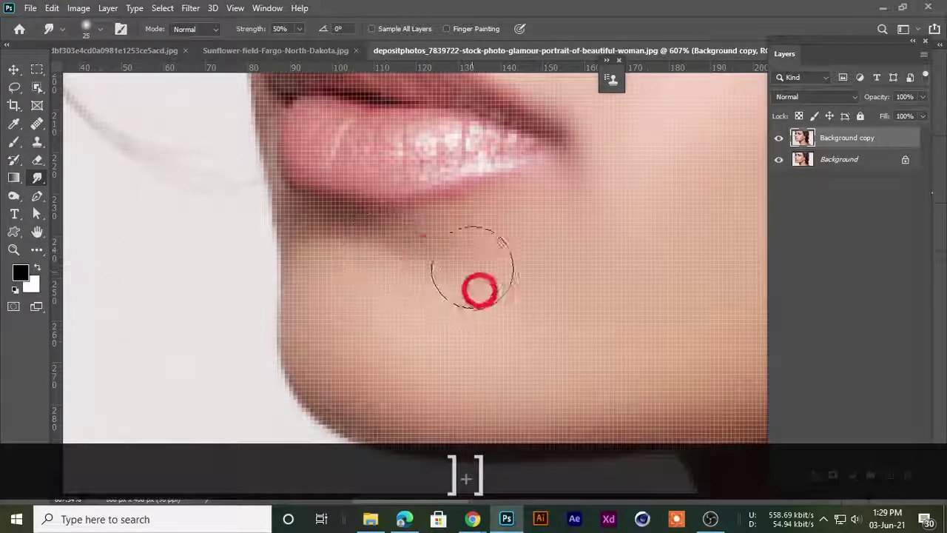
Smudge the area beyond the nearer eye's outer corner, reduce the brush to 9 px and show the whole portrait
{"action": "scroll", "coordinate": [474, 268], "scroll_direction": "down", "scroll_amount": 9}
{"action": "key", "text": "space"}
{"action": "left_click_drag", "start_coordinate": [532, 199], "coordinate": [460, 413]}
{"action": "left_click_drag", "start_coordinate": [622, 239], "coordinate": [590, 296]}
{"action": "scroll", "coordinate": [590, 296], "scroll_direction": "up", "scroll_amount": 6}
{"action": "mouse_move", "coordinate": [561, 243]}
{"action": "left_mouse_down"}
{"action": "mouse_move", "coordinate": [500, 312]}
{"action": "mouse_move", "coordinate": [486, 302]}
{"action": "mouse_move", "coordinate": [573, 282]}
{"action": "left_mouse_up"}
{"action": "key", "text": "bracketleft"}
{"action": "key", "text": "bracketleft"}
{"action": "key", "text": "bracketleft"}
{"action": "key", "text": "bracketleft"}
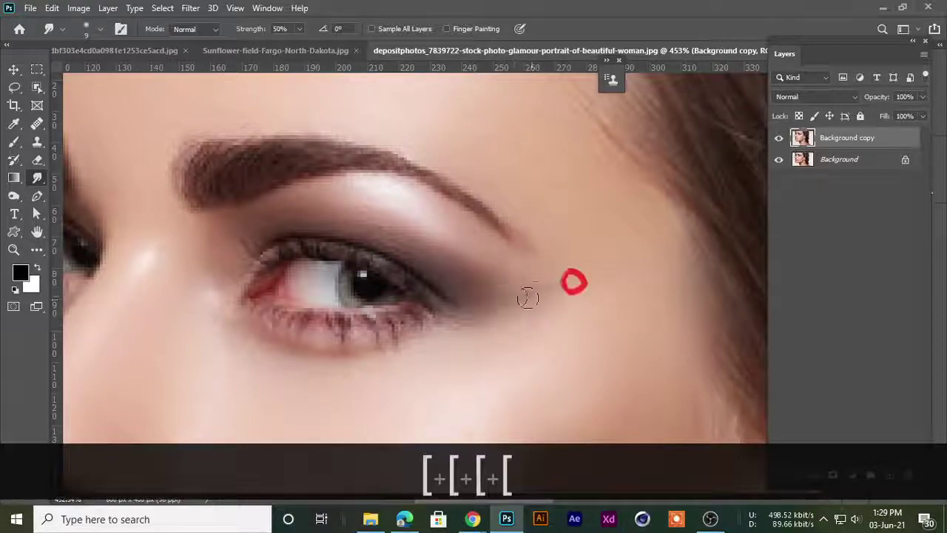
{"action": "scroll", "coordinate": [567, 303], "scroll_direction": "down", "scroll_amount": 12}
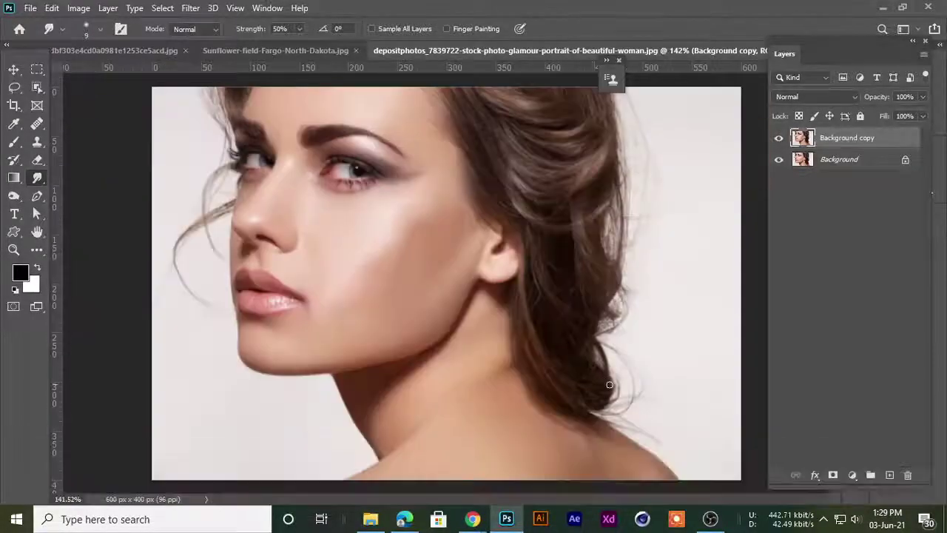
{"action": "scroll", "coordinate": [388, 203], "scroll_direction": "down", "scroll_amount": 3}
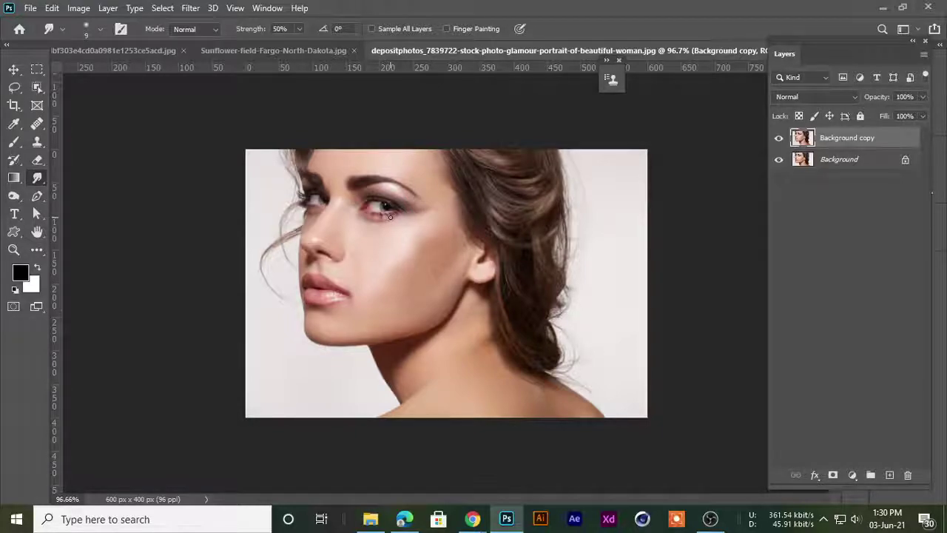
Switch to the Burn tool and show the Dodge, Burn and Sponge tools grouped with it
{"action": "mouse_move", "coordinate": [474, 524]}
{"action": "left_click", "coordinate": [15, 197]}
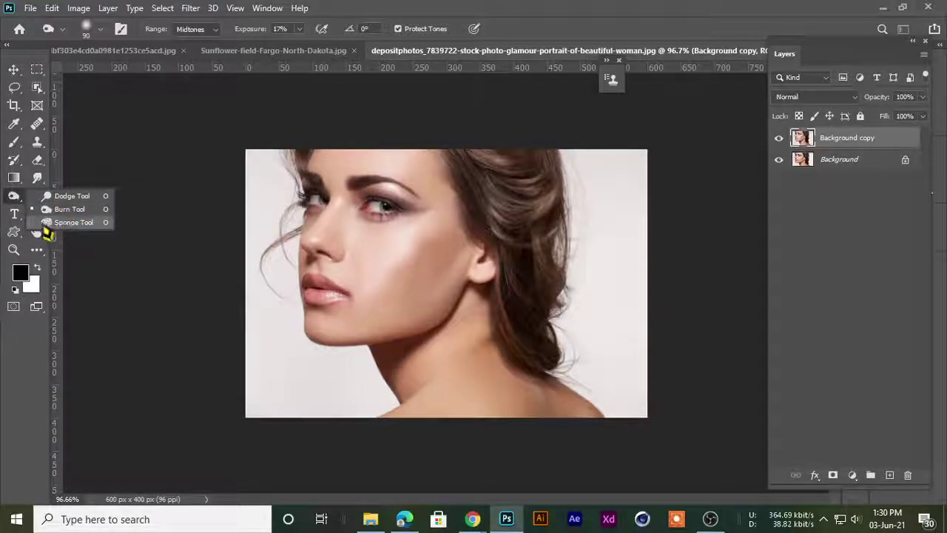
{"action": "left_click", "coordinate": [14, 198]}
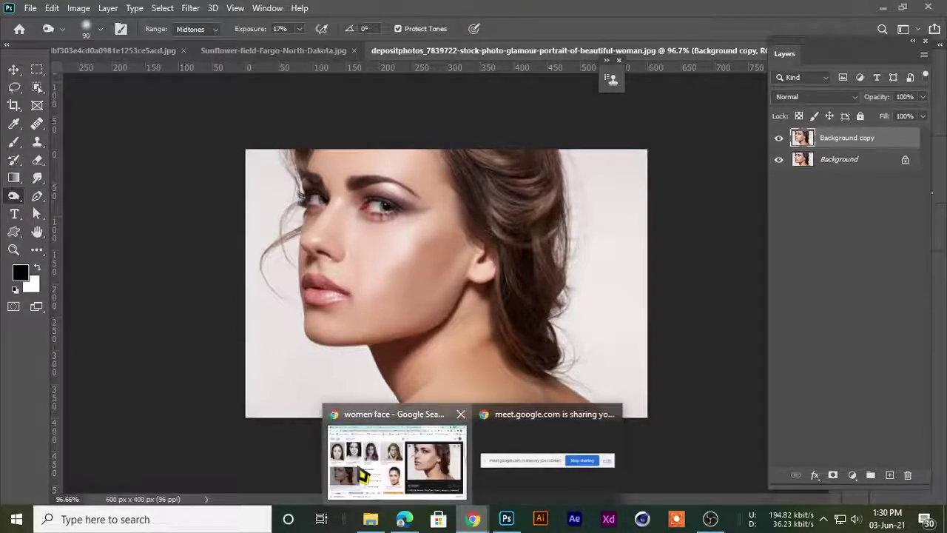
Switch to Chrome and check the participants in the running Google Meet call
{"action": "left_click", "coordinate": [363, 474]}
{"action": "left_click", "coordinate": [469, 11]}
{"action": "left_click", "coordinate": [370, 10]}
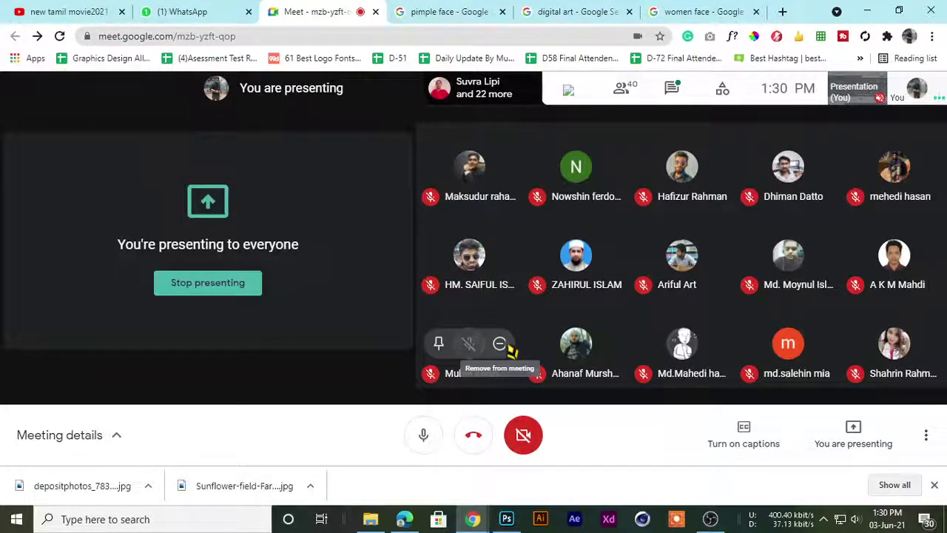
{"action": "left_click", "coordinate": [433, 11]}
{"action": "left_click", "coordinate": [592, 11]}
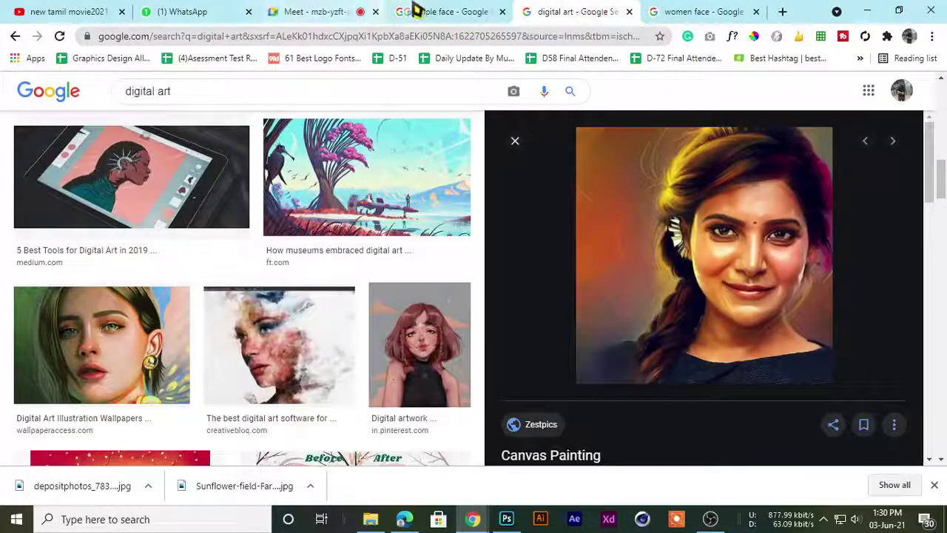
{"action": "left_click", "coordinate": [409, 10]}
{"action": "left_click", "coordinate": [341, 11]}
{"action": "left_click", "coordinate": [437, 10]}
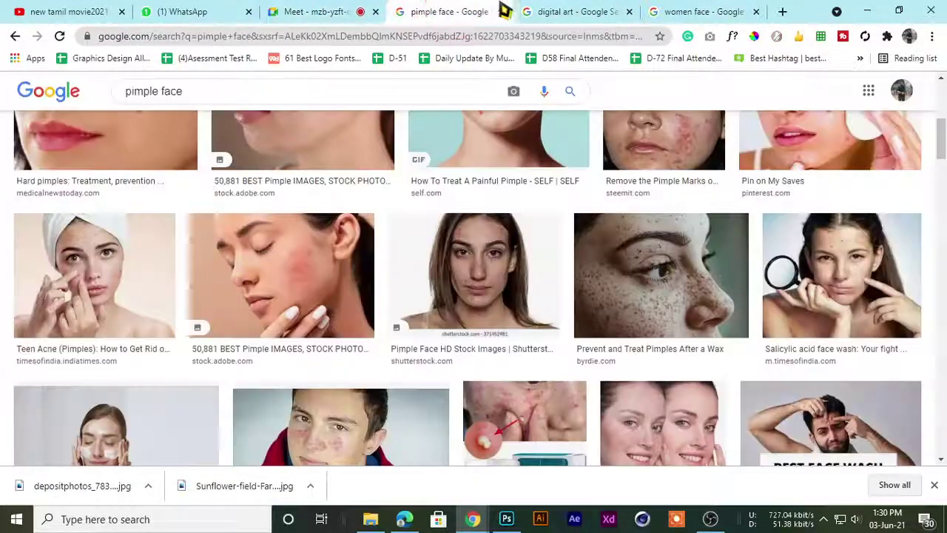
{"action": "left_click", "coordinate": [522, 11]}
{"action": "left_click", "coordinate": [696, 10]}
{"action": "left_click", "coordinate": [614, 12]}
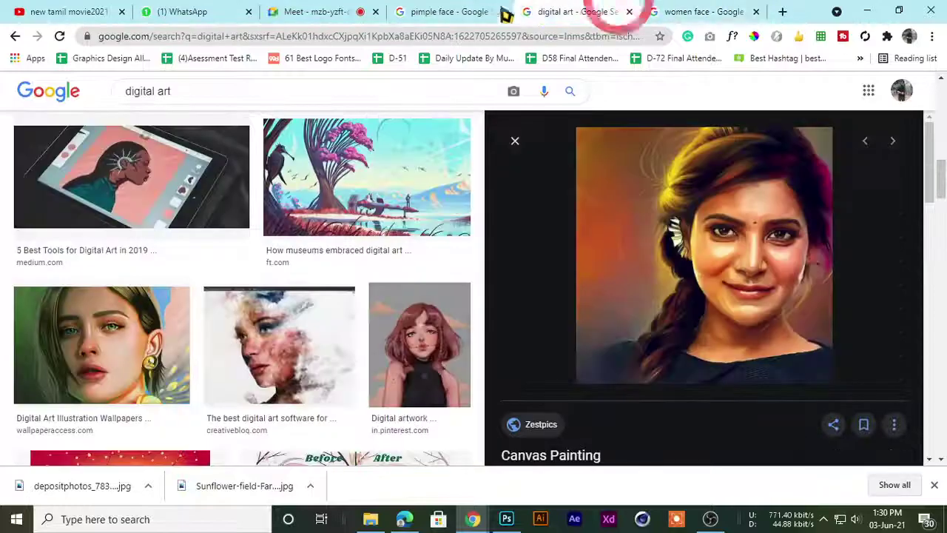
{"action": "left_click", "coordinate": [459, 11]}
{"action": "left_click", "coordinate": [272, 10]}
{"action": "left_click", "coordinate": [442, 11]}
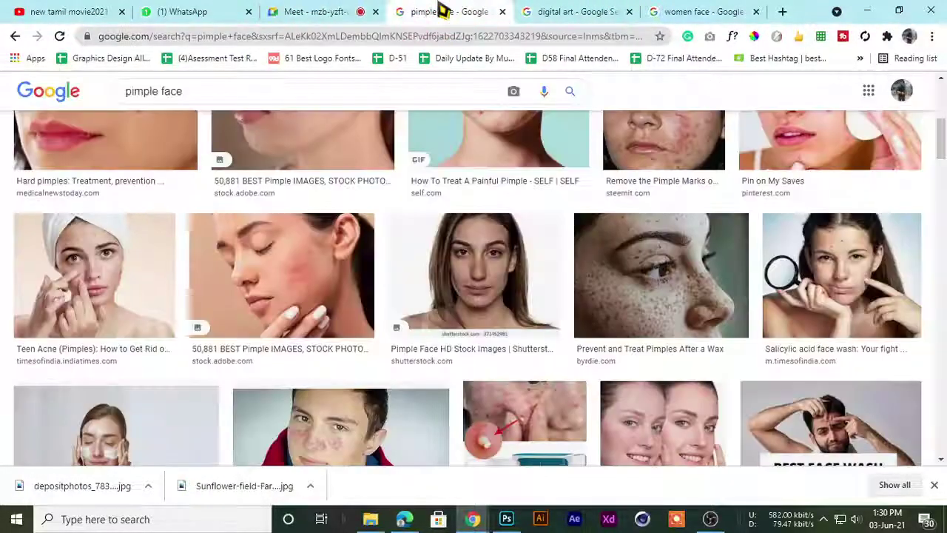
{"action": "left_click", "coordinate": [562, 11]}
{"action": "left_click", "coordinate": [319, 11]}
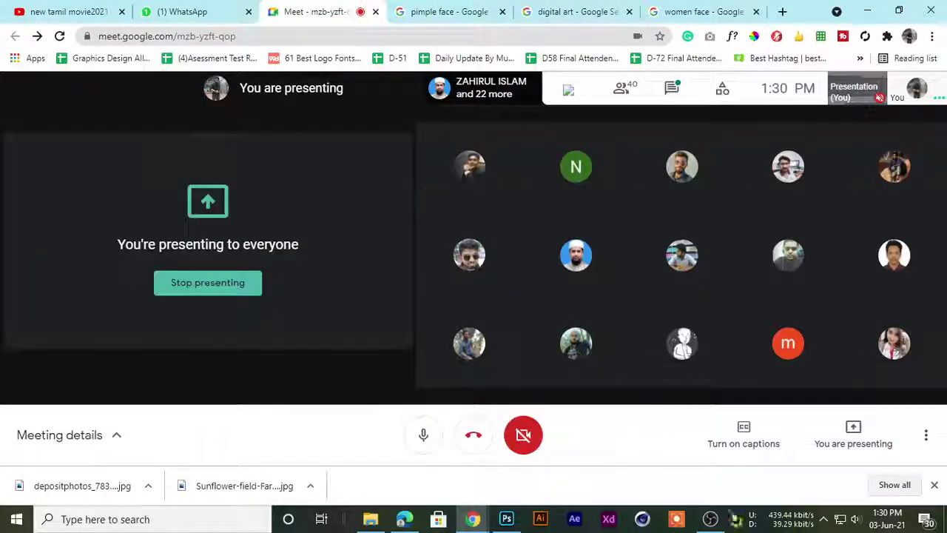